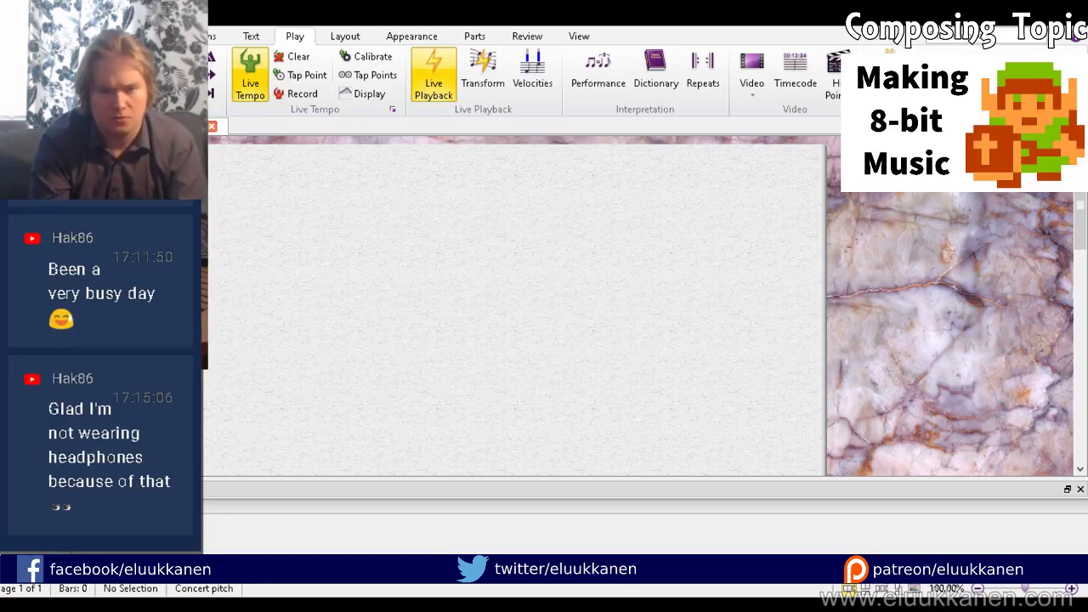
Step: Move the lower treble staves of the blank score farther apart vertically, leaving wide gaps between them
left_click_drag(237, 365, 269, 353)
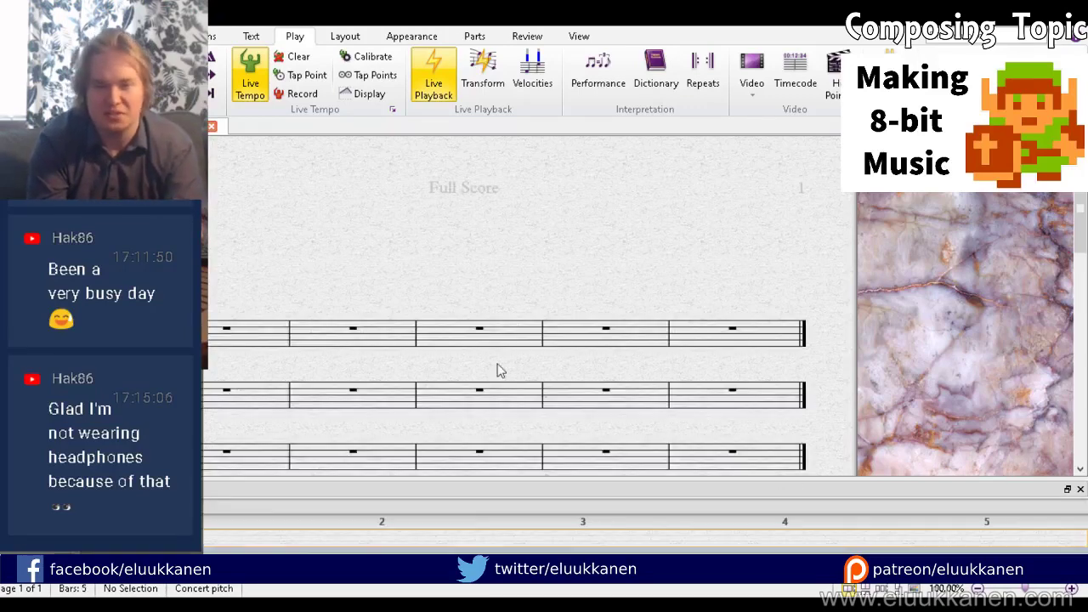
left_click_drag(340, 323, 401, 156)
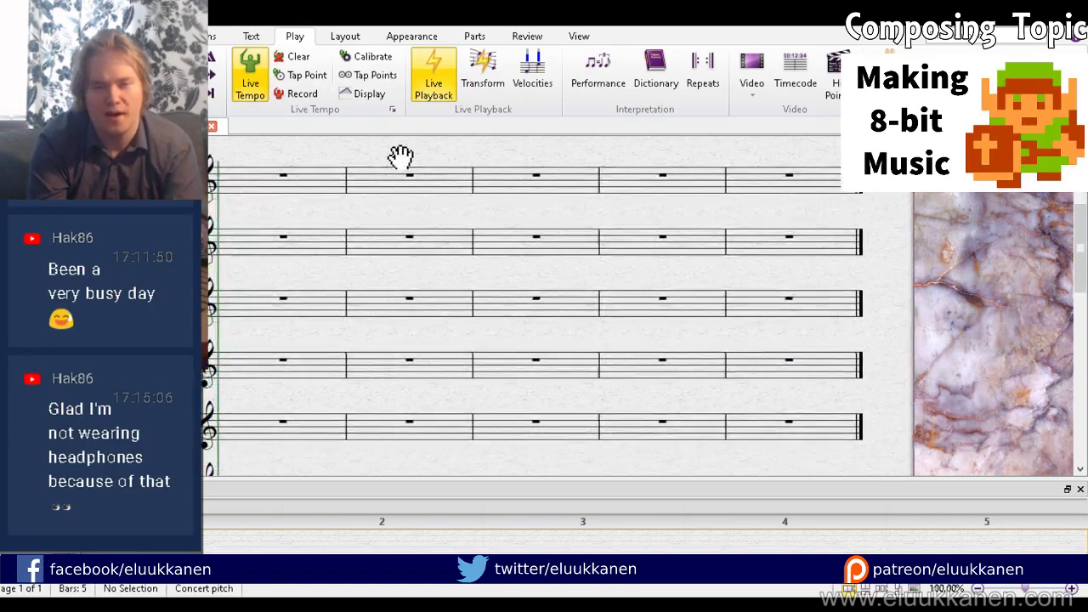
left_click(341, 284)
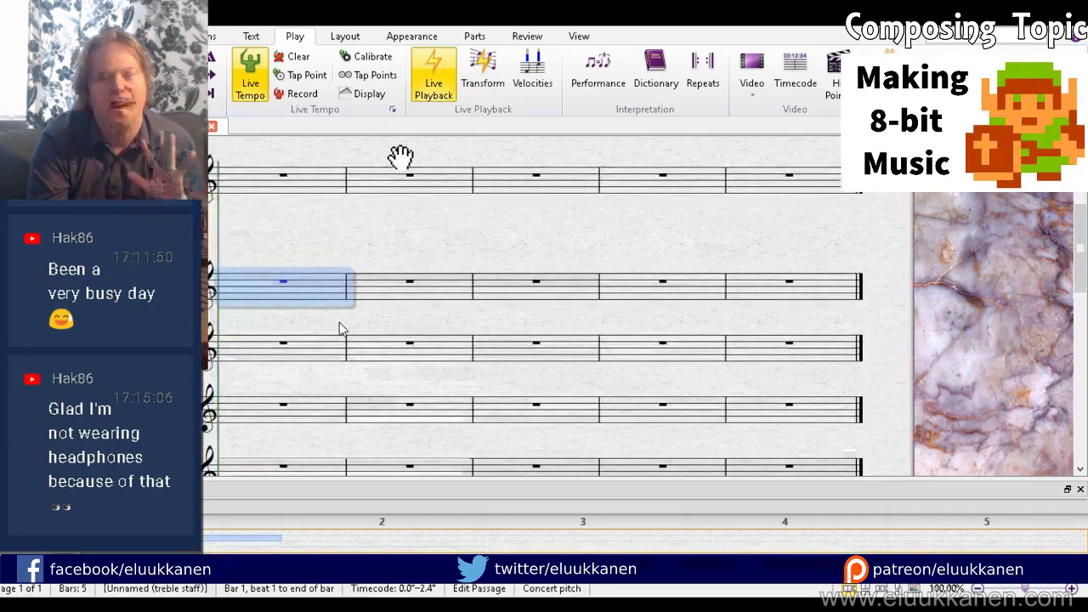
left_click_drag(340, 329, 336, 243)
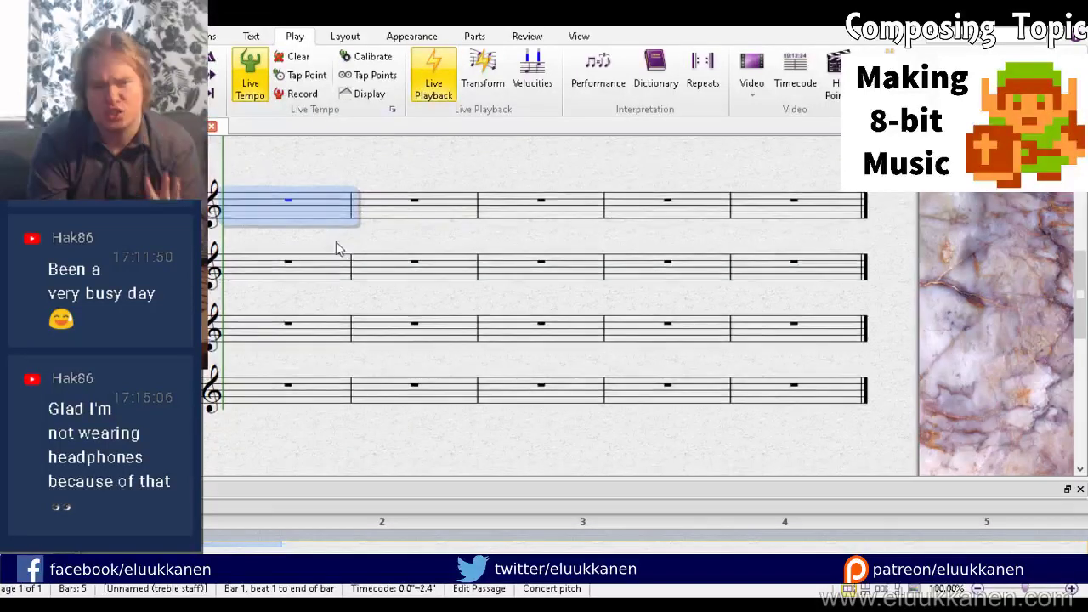
scroll(323, 330, "up", 1)
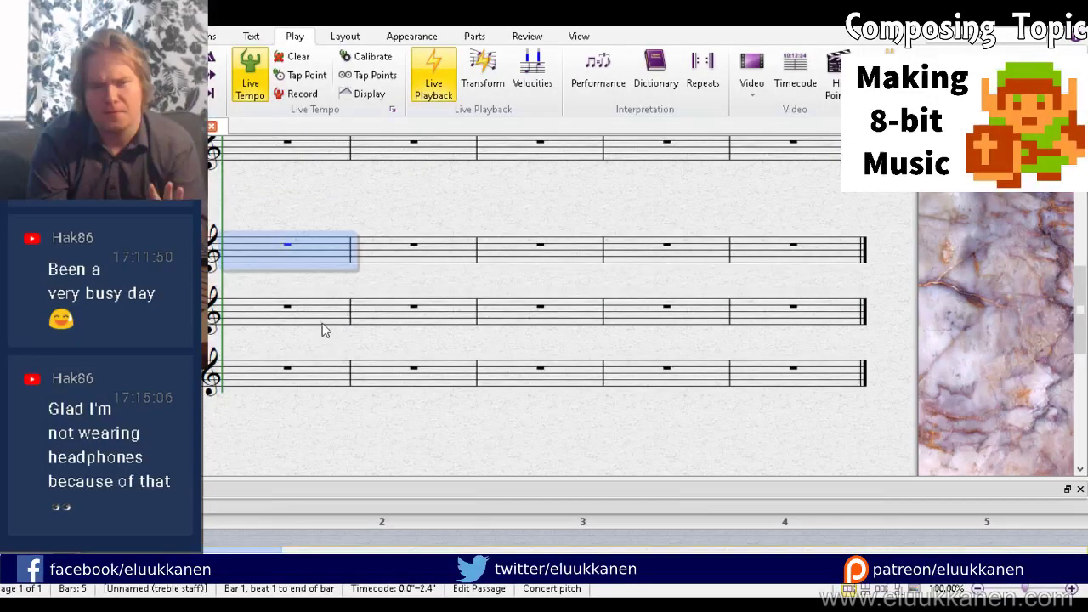
left_click_drag(322, 323, 330, 520)
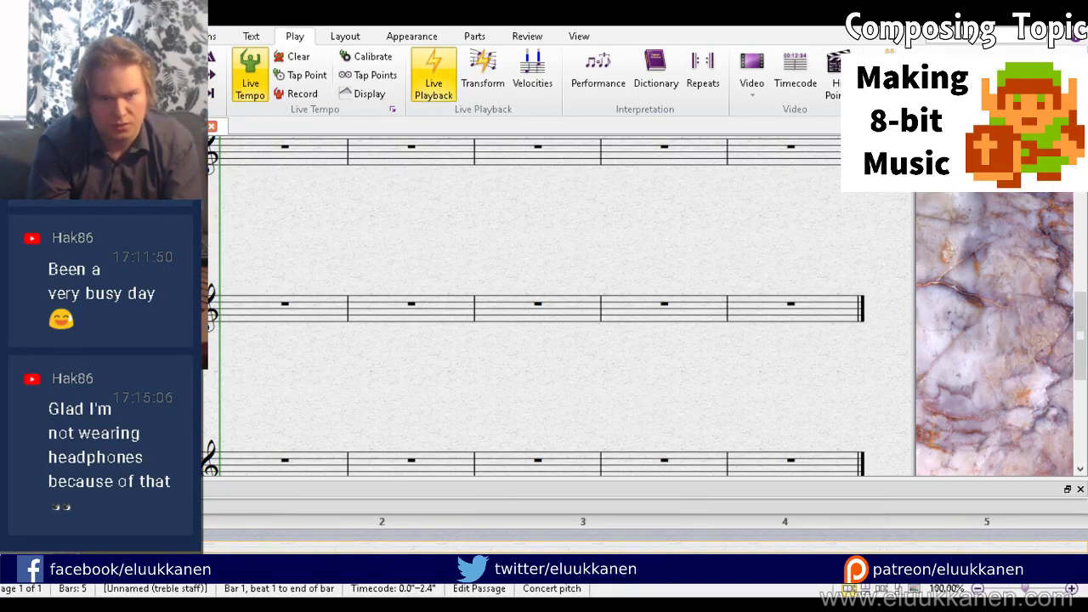
scroll(532, 306, "up", 5)
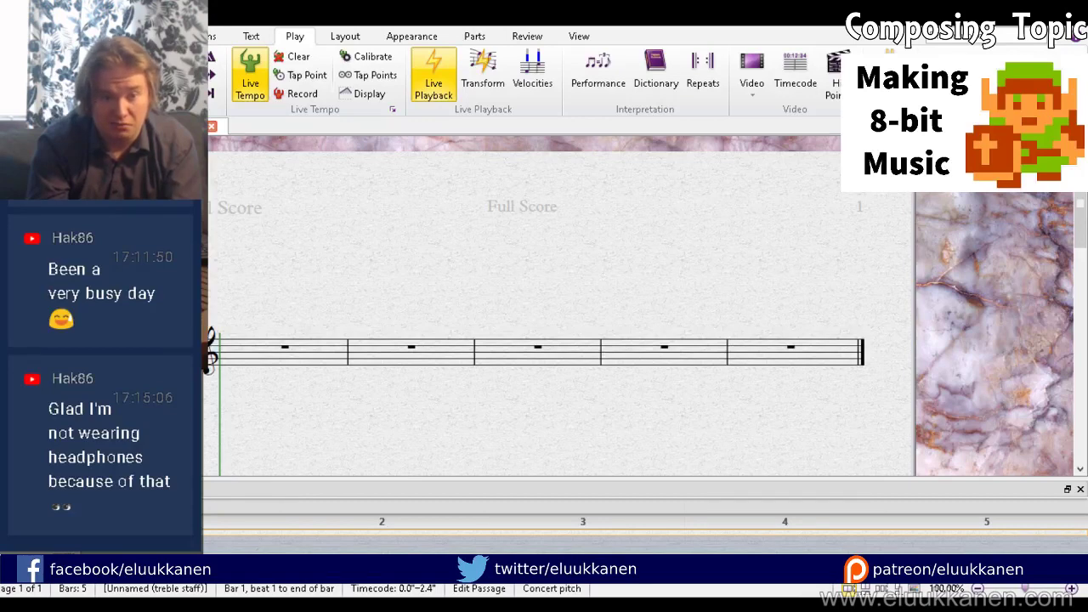
Step: Switch to OBS Studio and enlarge the Monitori capture source until it covers the whole scene canvas
left_click(118, 332)
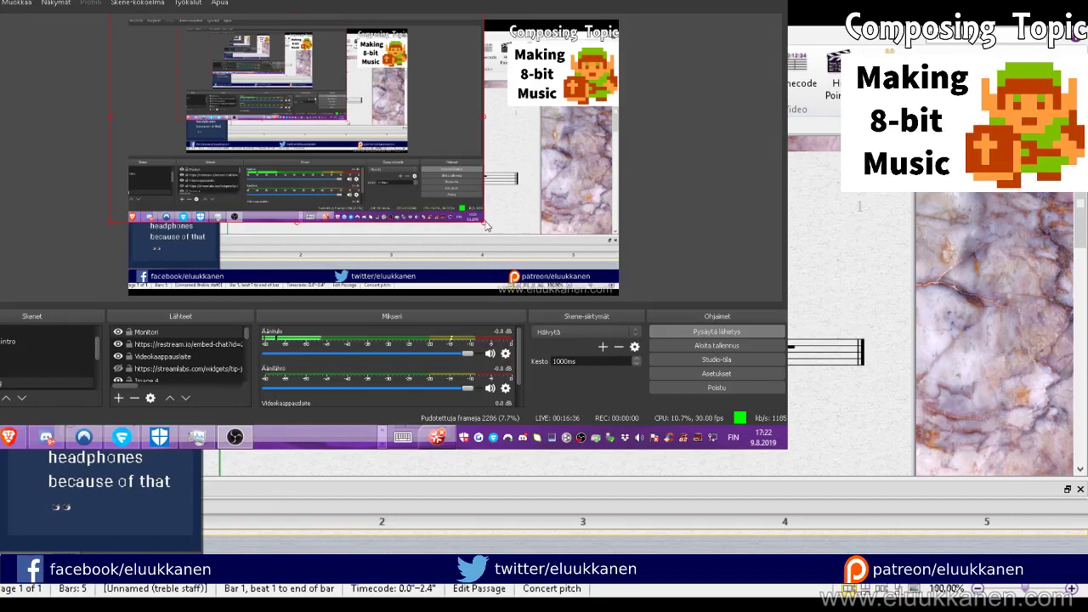
left_click_drag(483, 222, 629, 306)
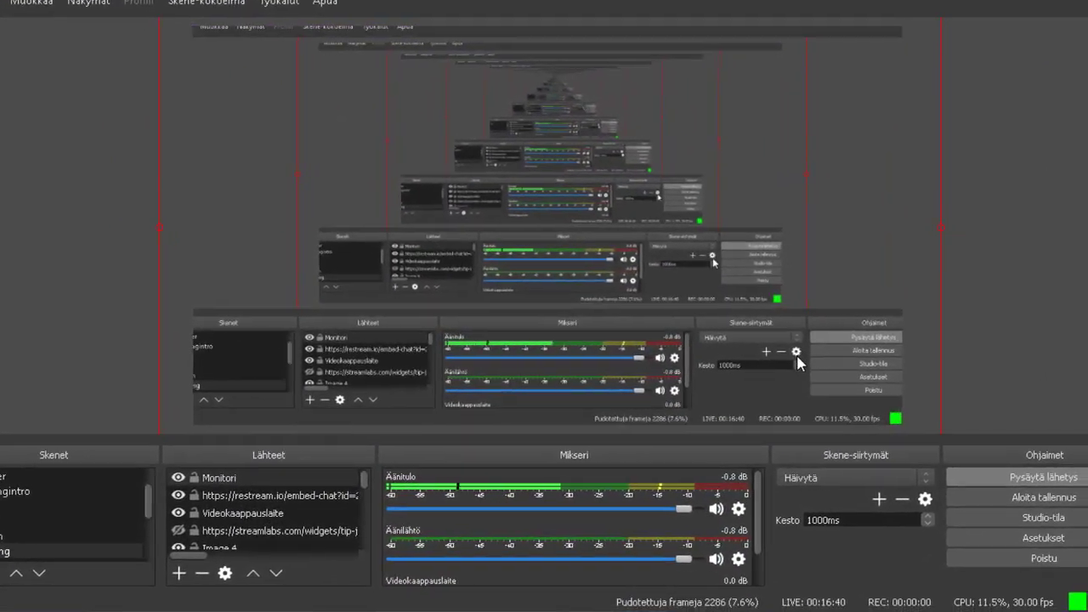
mouse_move(347, 611)
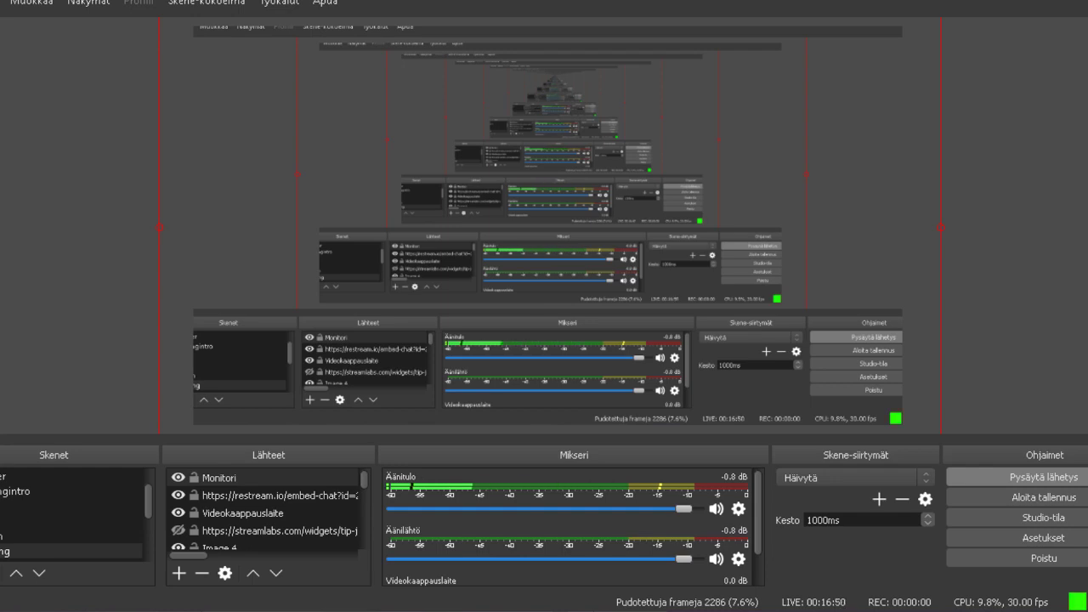
Step: Switch back to Sibelius, show the active [jBridge]38911 bytes v2 device's interface, and close the playback device settings
key("alt+Tab")
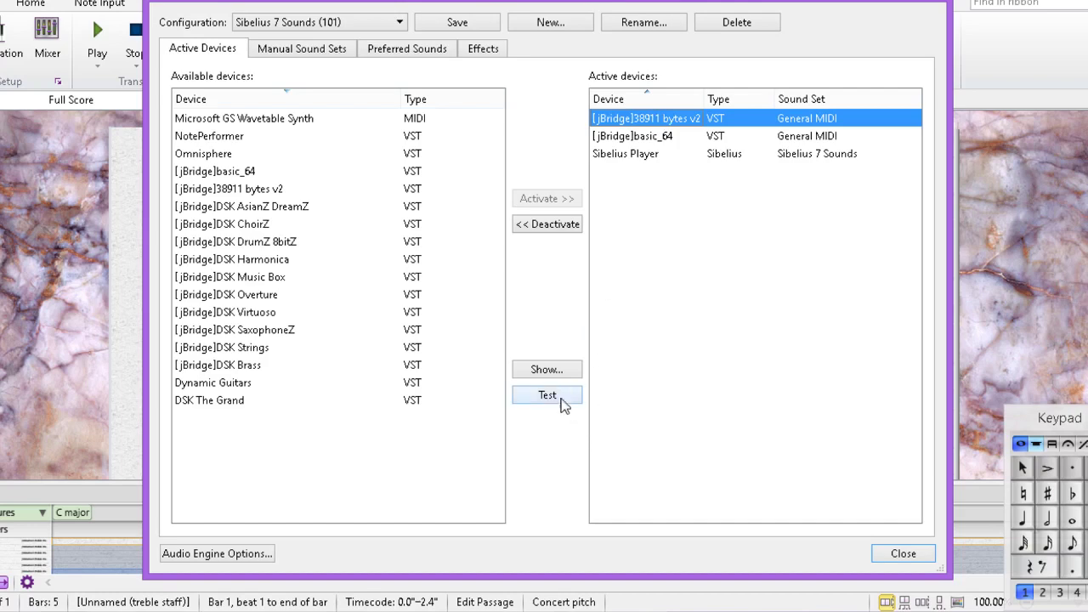
left_click(552, 374)
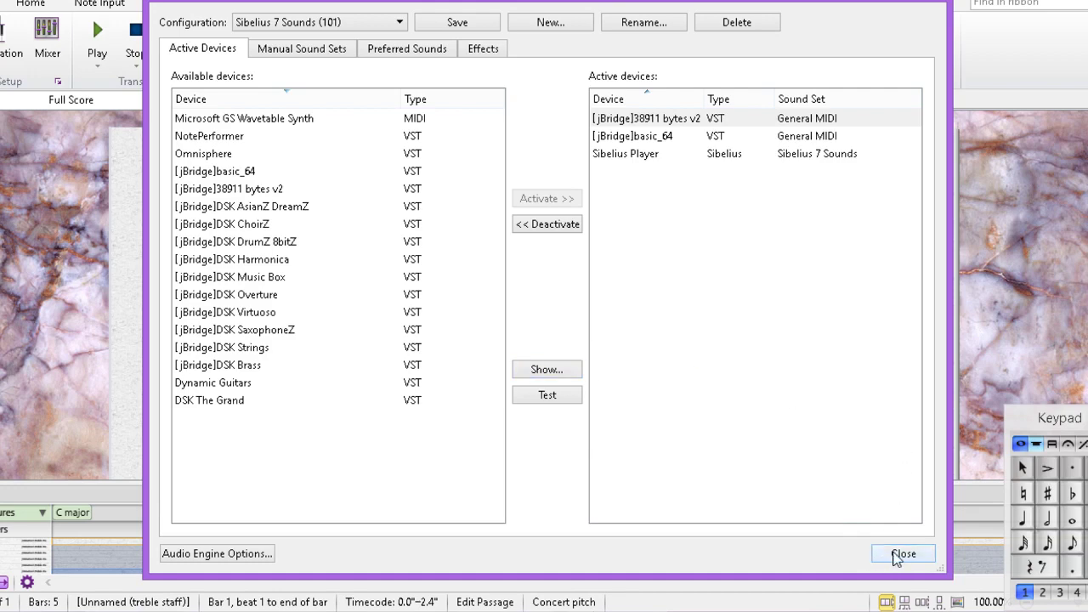
left_click(904, 556)
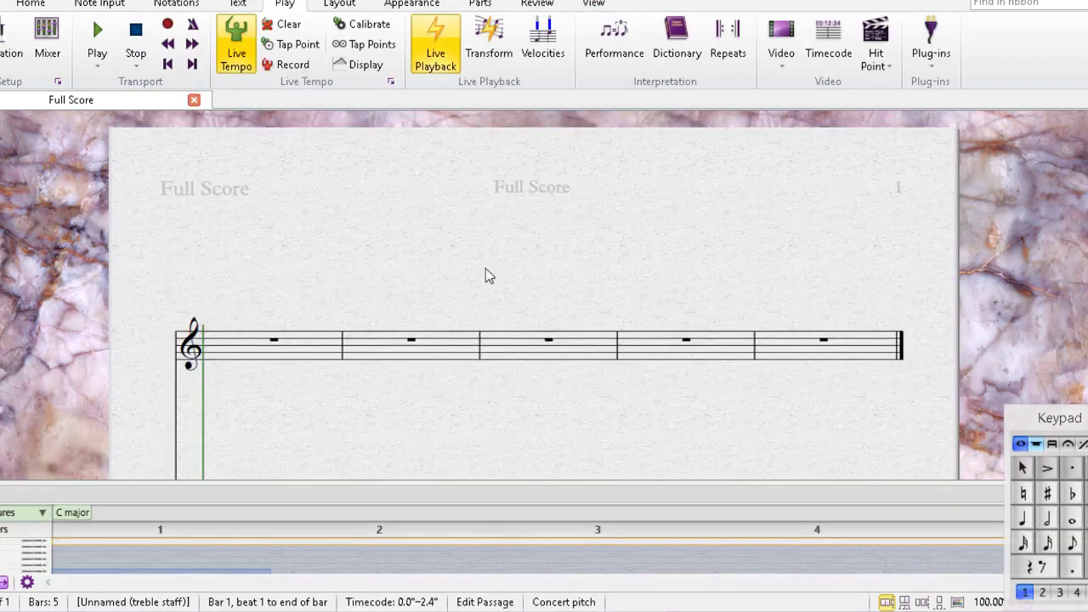
Step: Display the Mixer alongside the score
left_click_drag(508, 241, 564, 182)
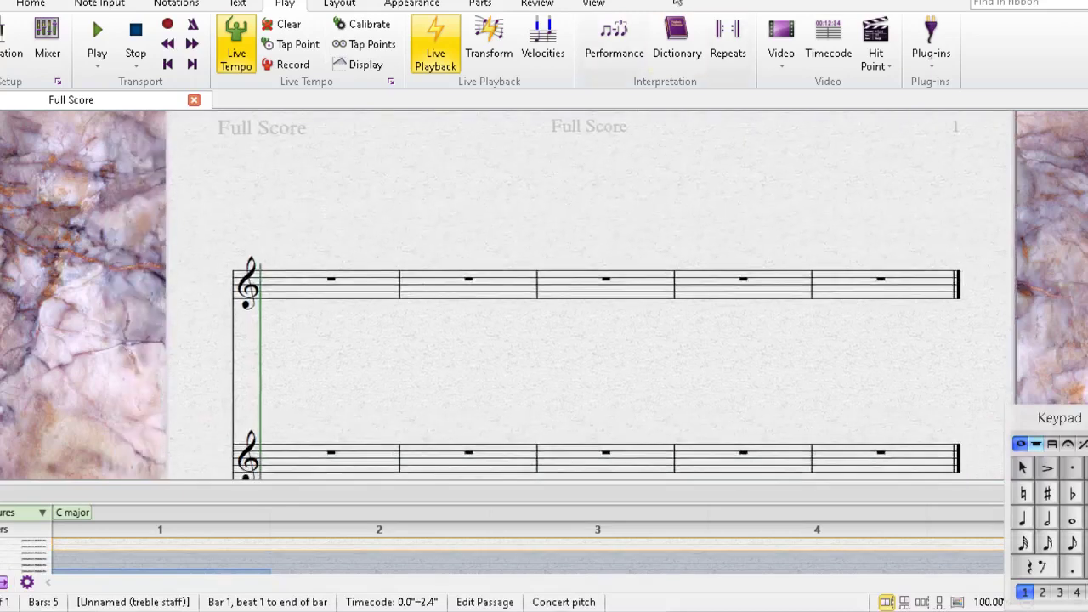
left_click(610, 3)
left_click(1012, 59)
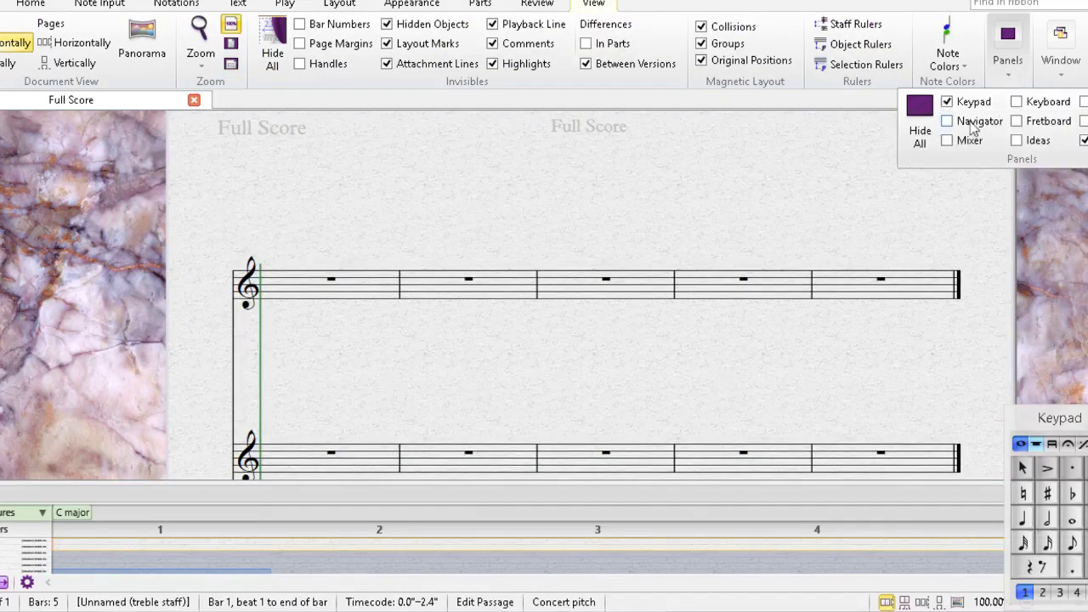
left_click(947, 141)
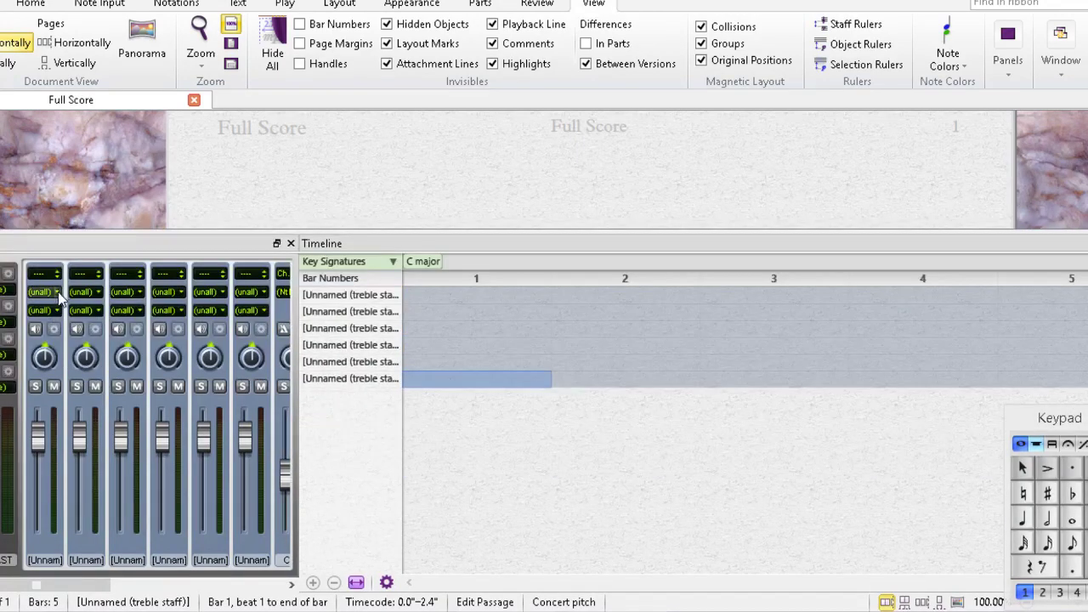
Step: Set the first staff's playback device to [jBridge]38911 bytes v2 and close the plug-in window
left_click(57, 292)
left_click(126, 247)
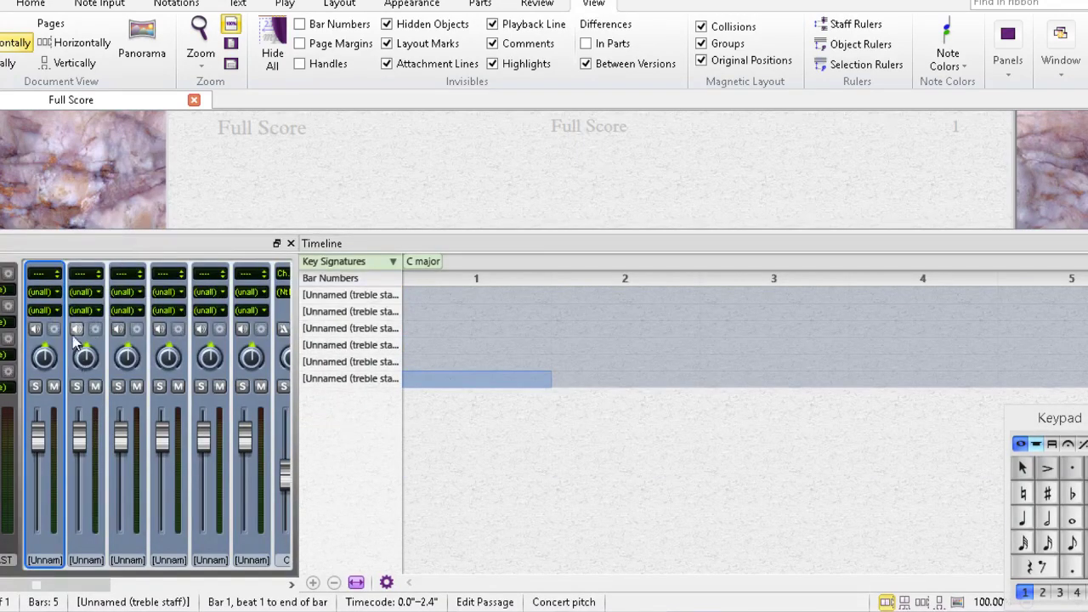
left_click(58, 294)
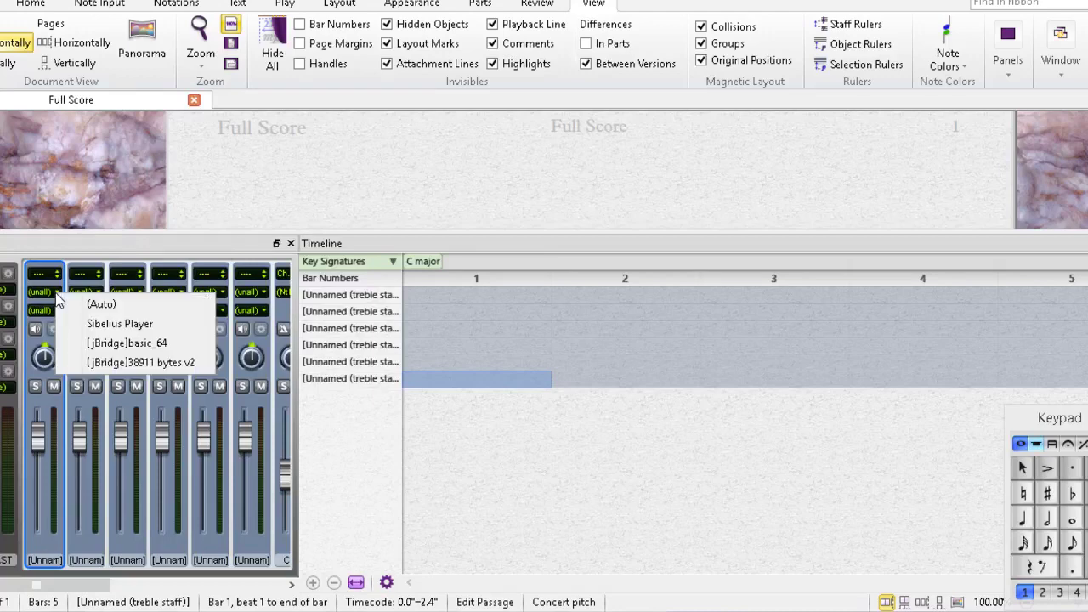
left_click(102, 362)
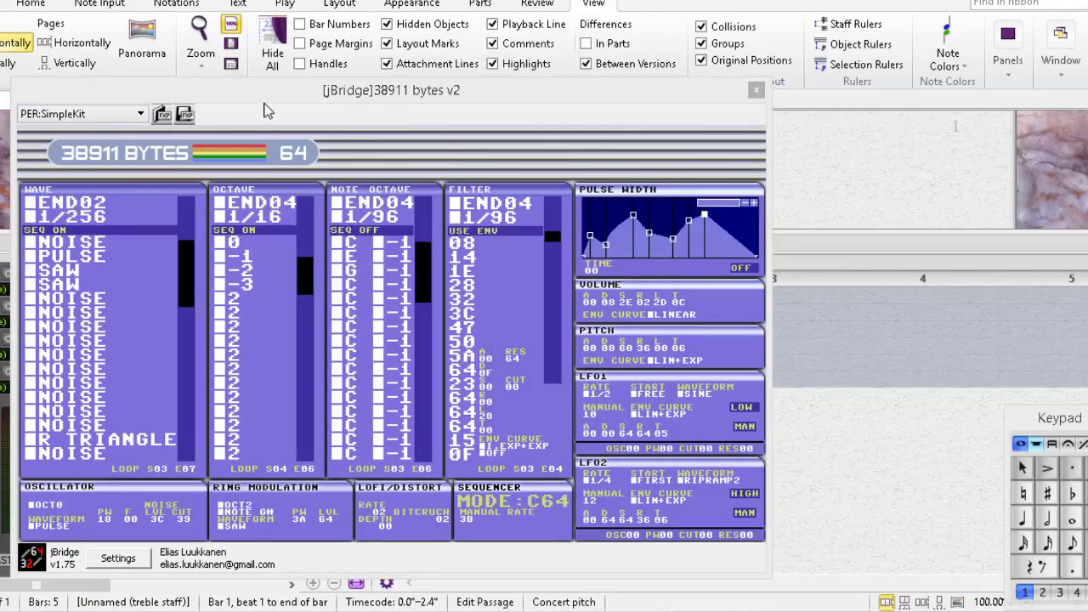
left_click_drag(265, 100, 369, 52)
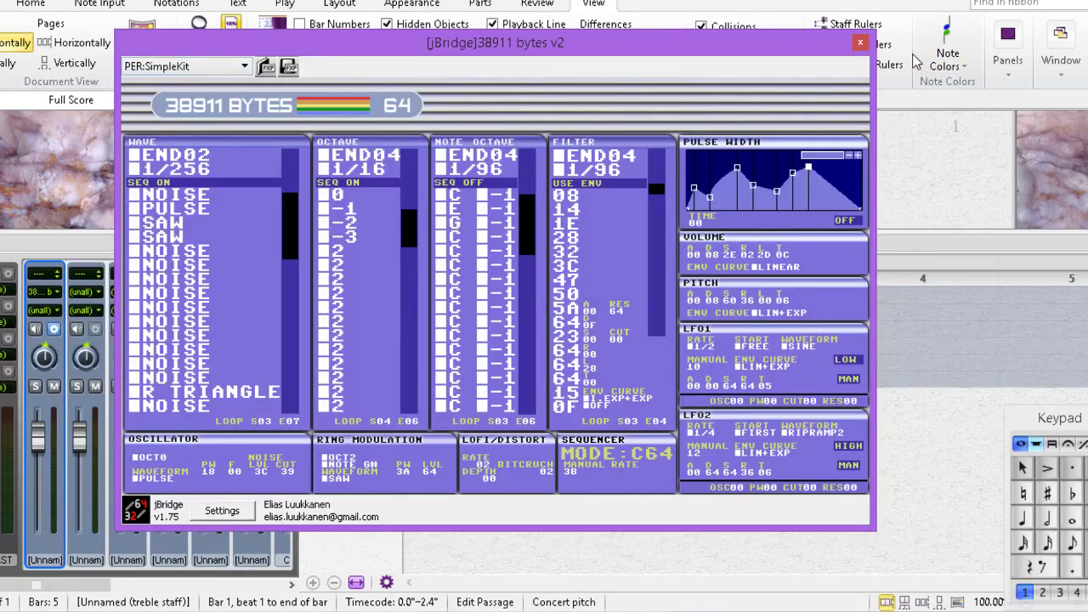
left_click(861, 42)
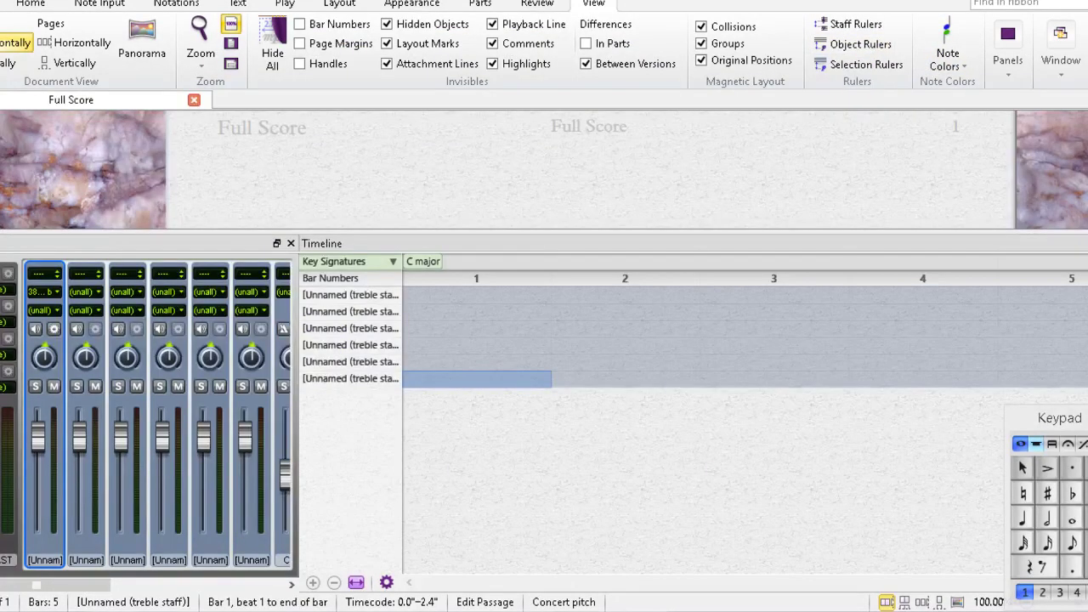
Step: Hide the Timeline and Mixer, and enter two sixteenth-note C4s at the start of bar 1 on the top staff
key("ctrl+alt+n")
left_click(604, 244)
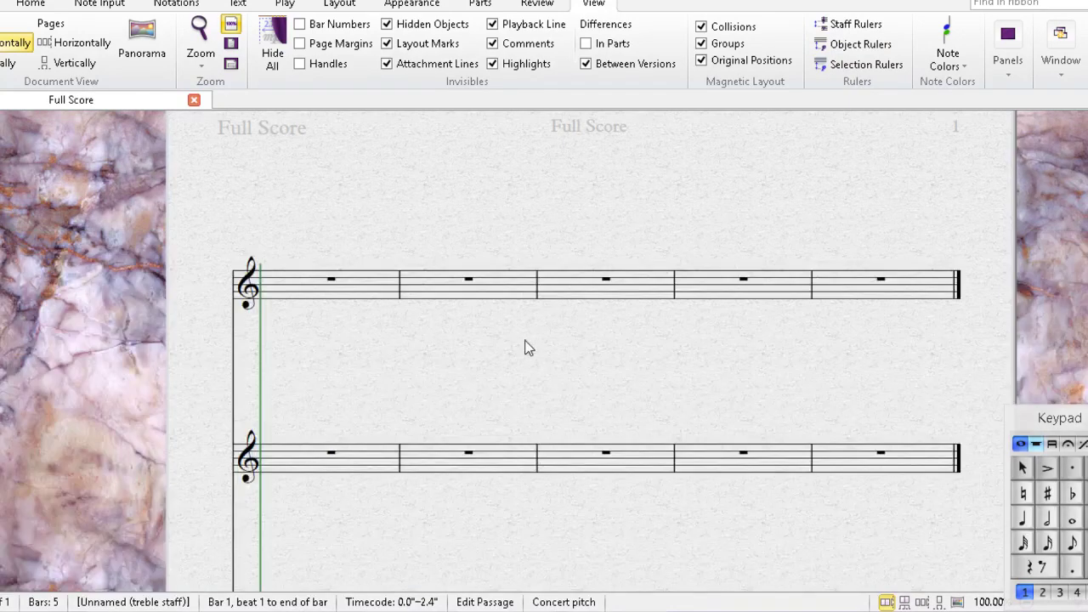
key("KP_2")
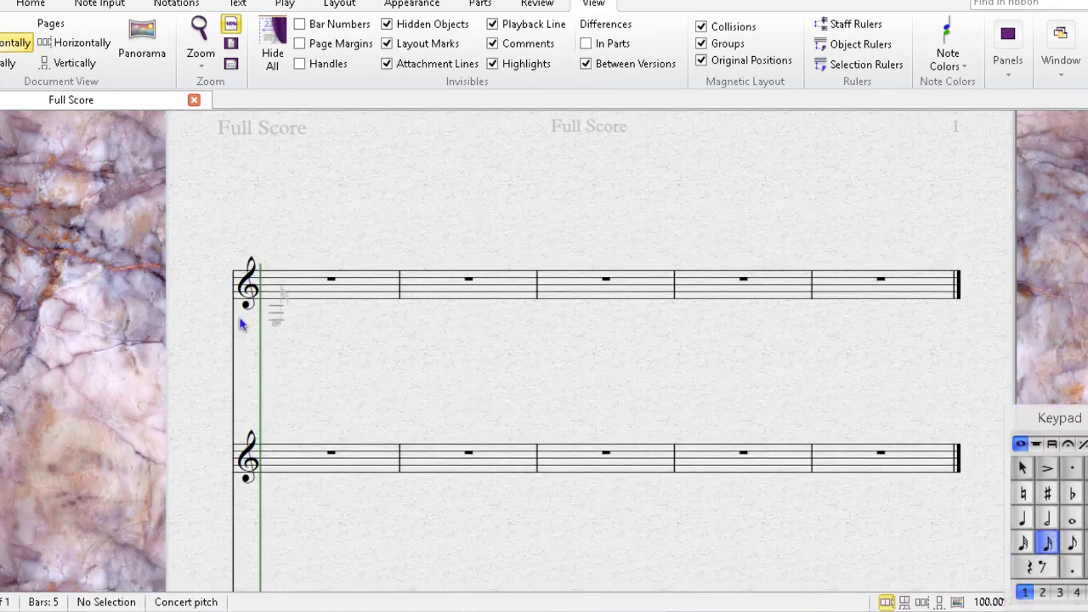
left_click(262, 308)
left_click(298, 307)
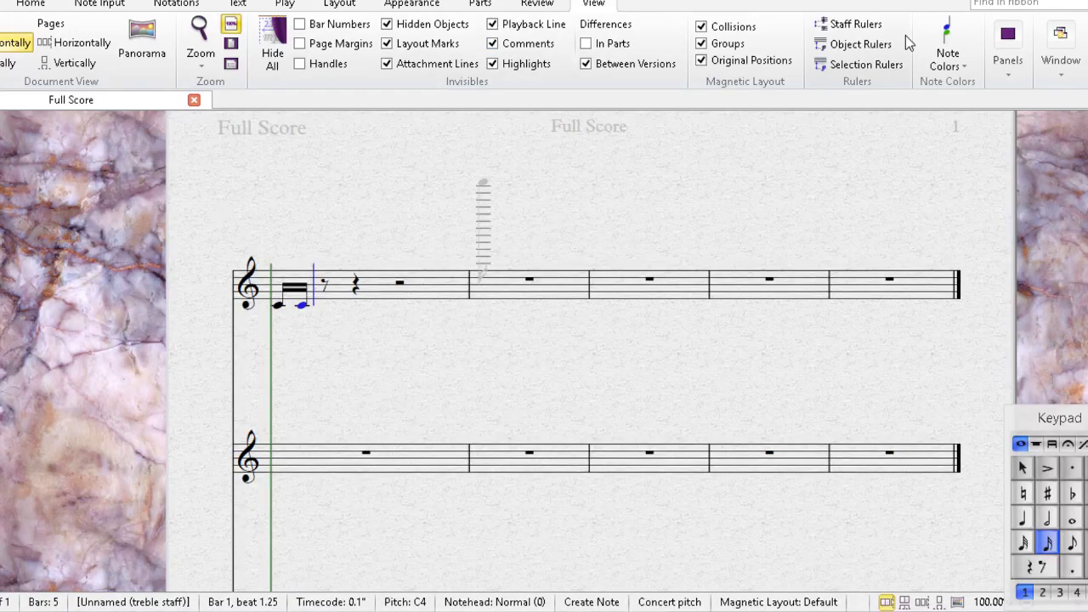
Step: Lower the 38911 bytes plug-in output to -15.6 dB in the Mixer and reduce the basic_64 output to a similar level
left_click(1011, 79)
left_click(947, 143)
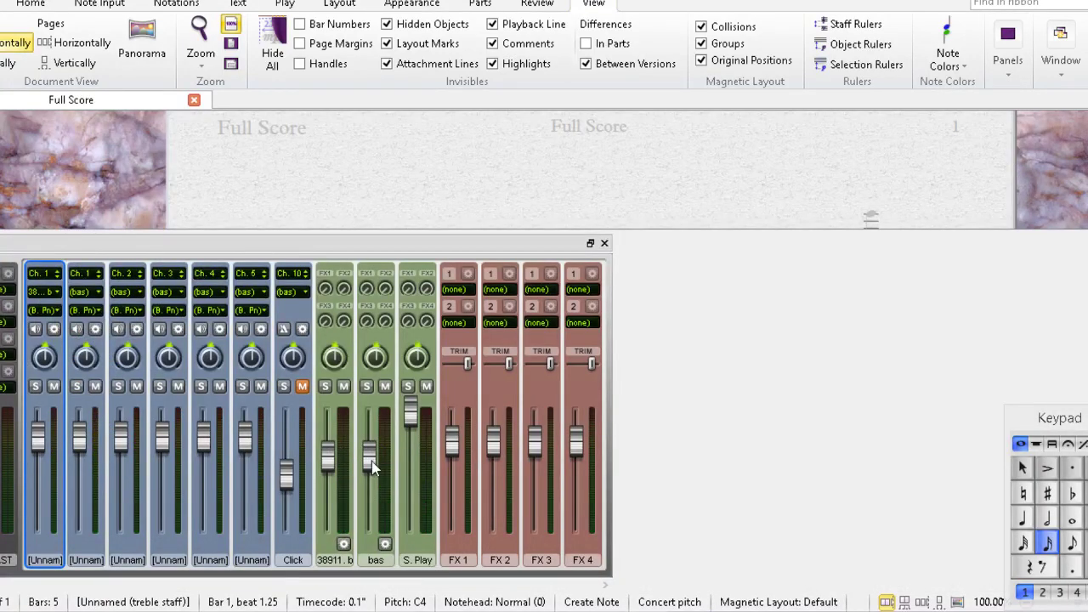
left_click(341, 475)
left_click_drag(325, 469, 329, 489)
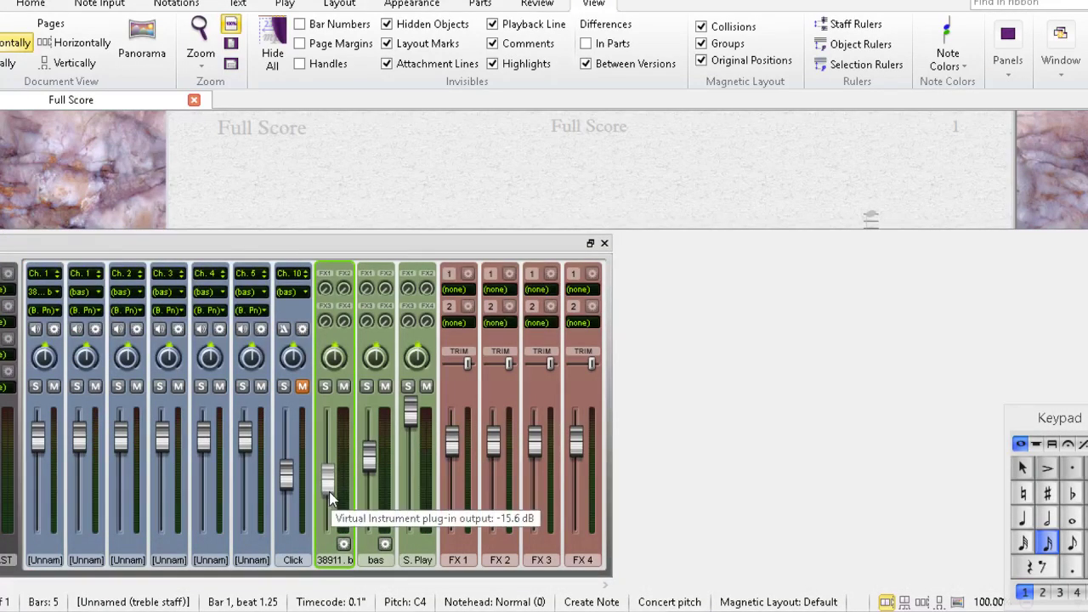
left_click_drag(369, 459, 364, 482)
left_click(604, 243)
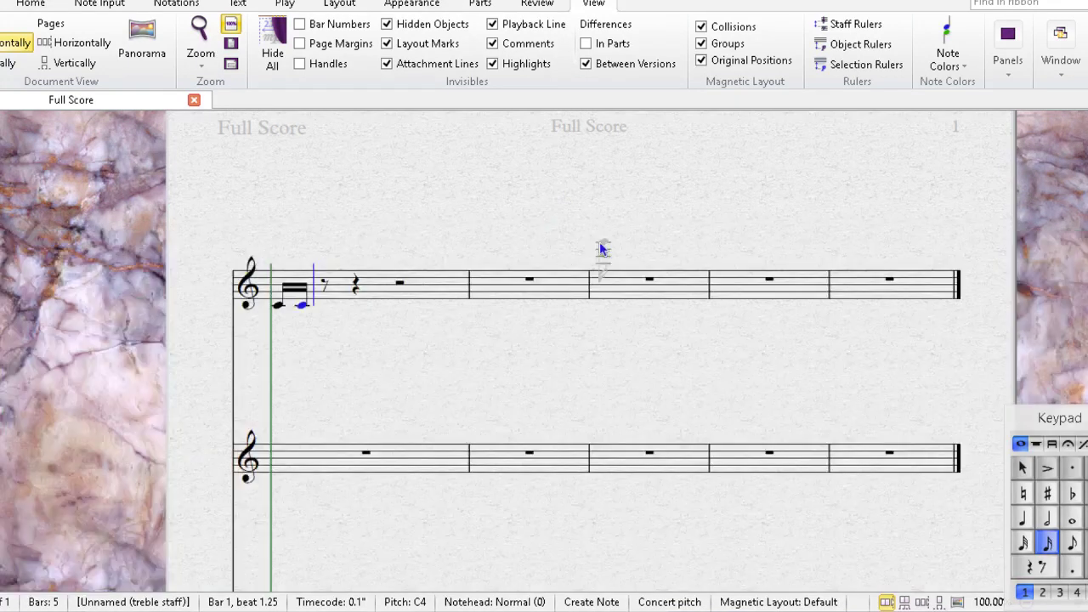
Step: Undo the mistakenly added low chord note and enter a third sixteenth-note C4 in bar 1 of the top staff
left_click(353, 276)
left_click(325, 306)
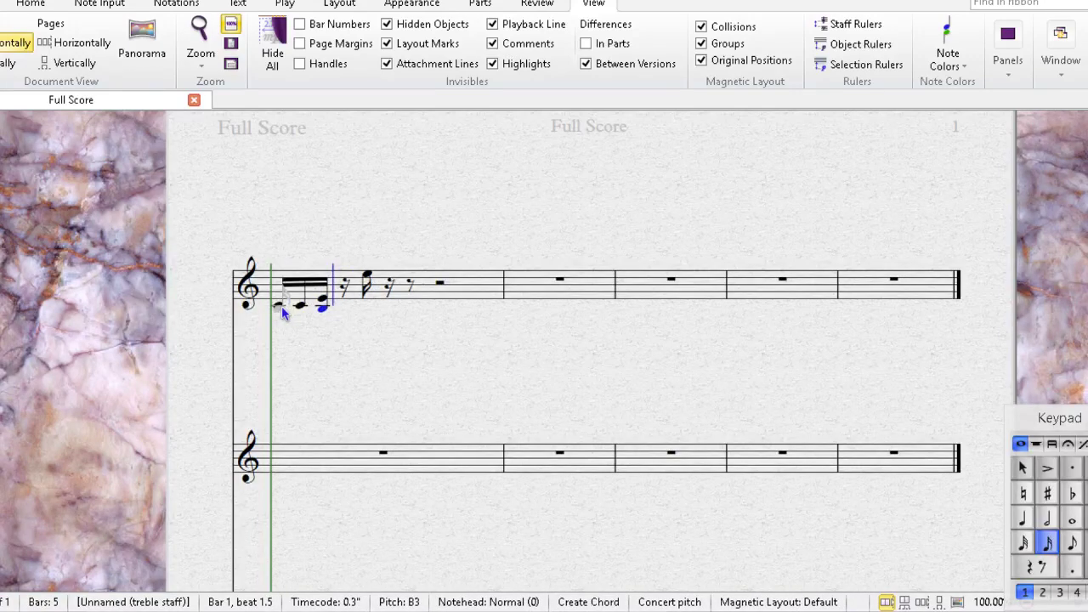
key("ctrl+z")
left_click(298, 305)
left_click(321, 307)
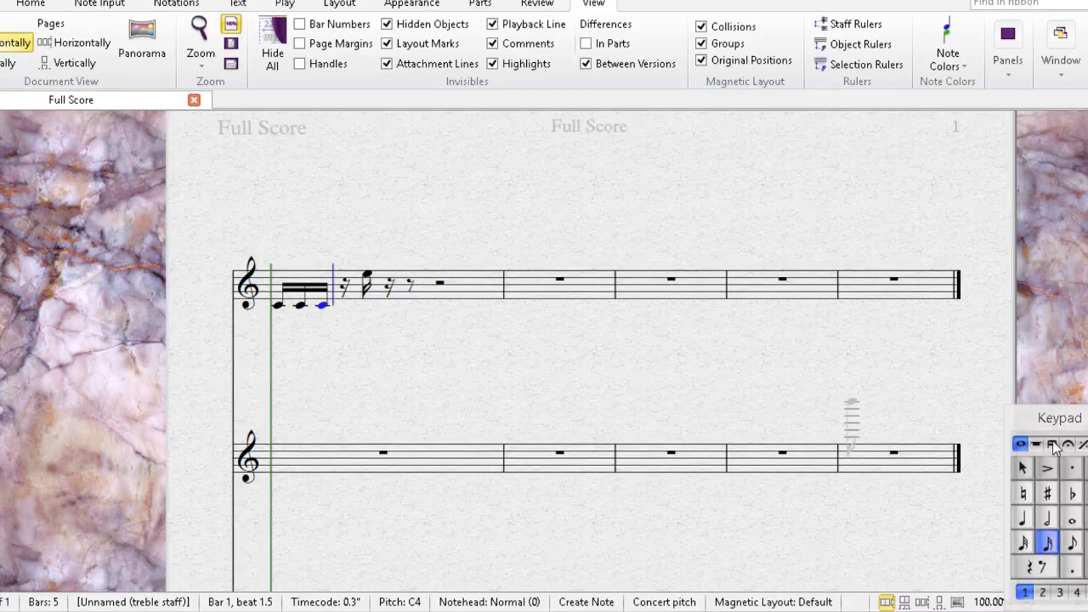
Step: Duplicate the group of three sixteenth-note C4s twice in bar 1, making nine consecutive notes
left_click(301, 305, "ctrl")
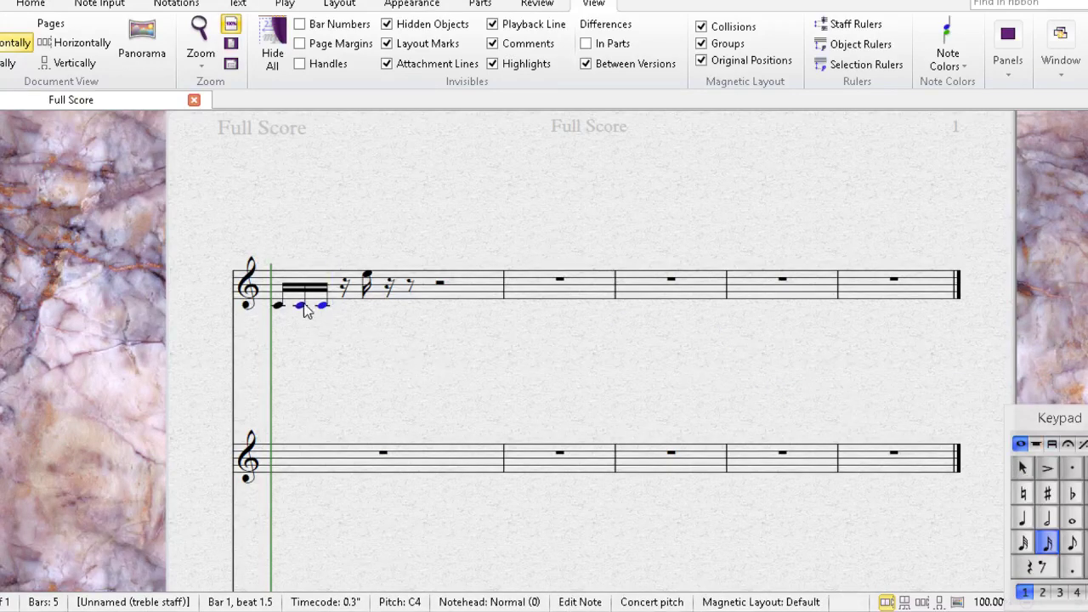
left_click(278, 306, "ctrl")
key("r")
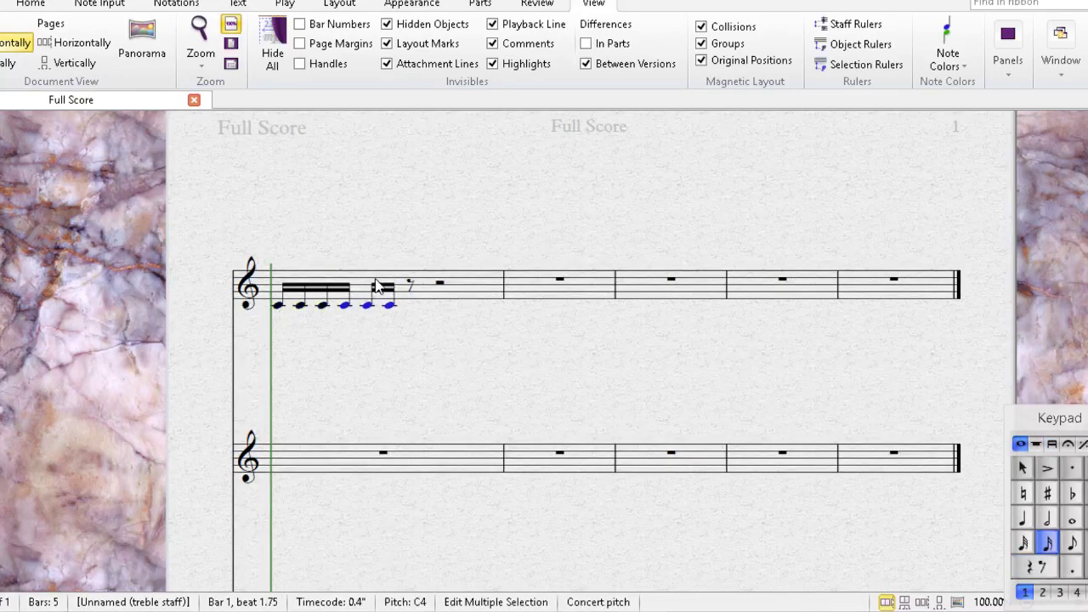
left_click(411, 285)
key("ctrl+v")
left_click(447, 337)
Step: Fill the rest of bar 1 on the top staff with repeated C4s, completing sixteen sixteenth notes
left_click(467, 296)
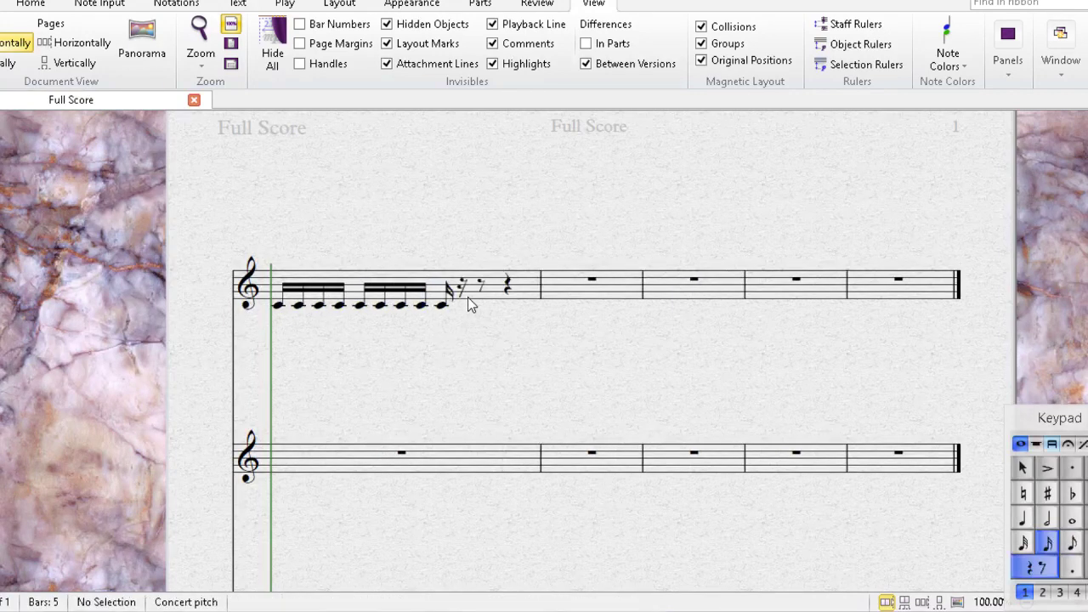
key("ctrl+v")
left_click(524, 316)
left_click(520, 288)
key("ctrl+v")
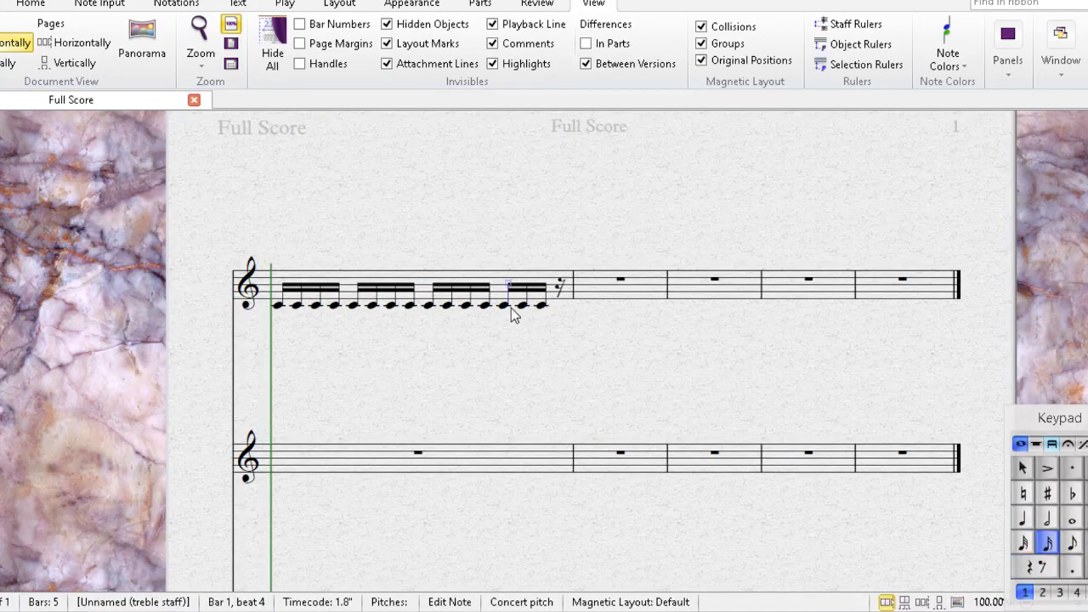
left_click(544, 303)
key("c")
left_click(547, 337)
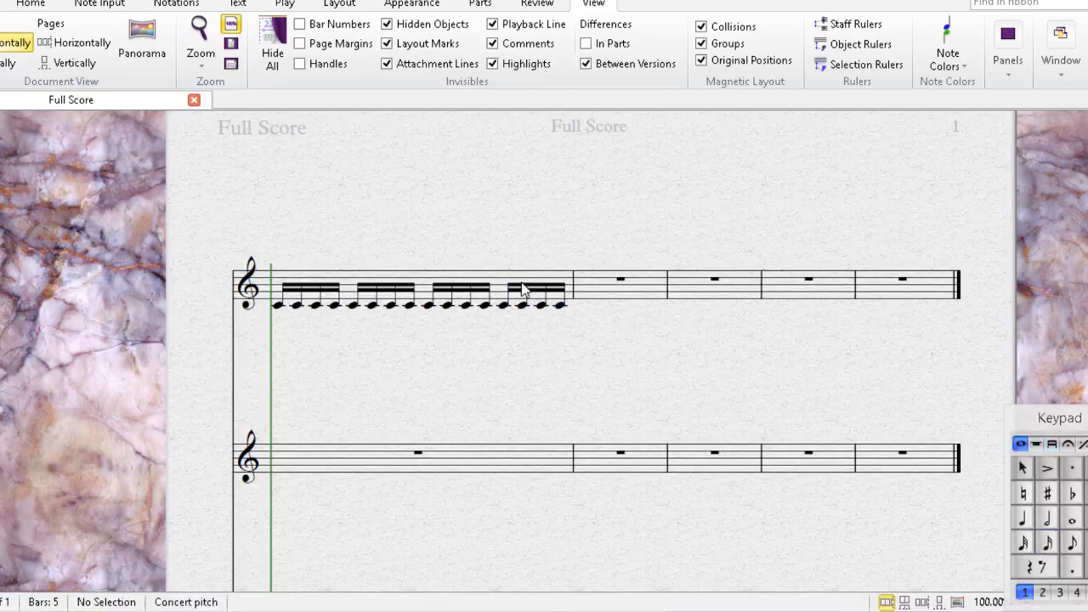
Step: Copy the full bar of sixteenth-note C4s from bar 1 into bar 2 of the top staff
left_click(563, 285)
left_click(629, 289)
key("ctrl+v")
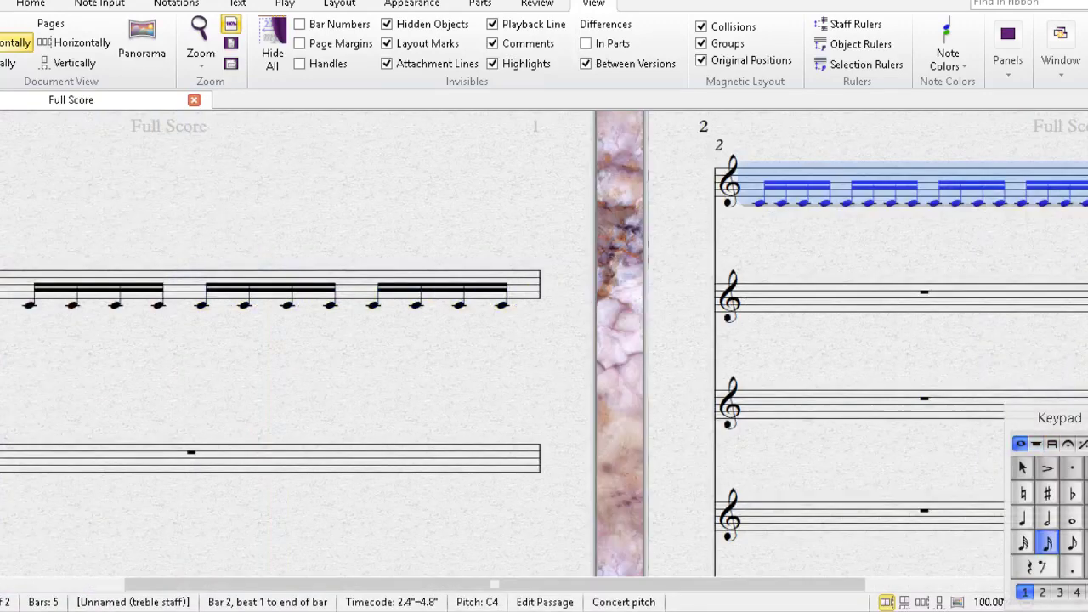
Step: Show the score in Panorama view and paste the bar of sixteenth-note C4s into bars 3, 4 and 5 of the top staff
left_click(959, 602)
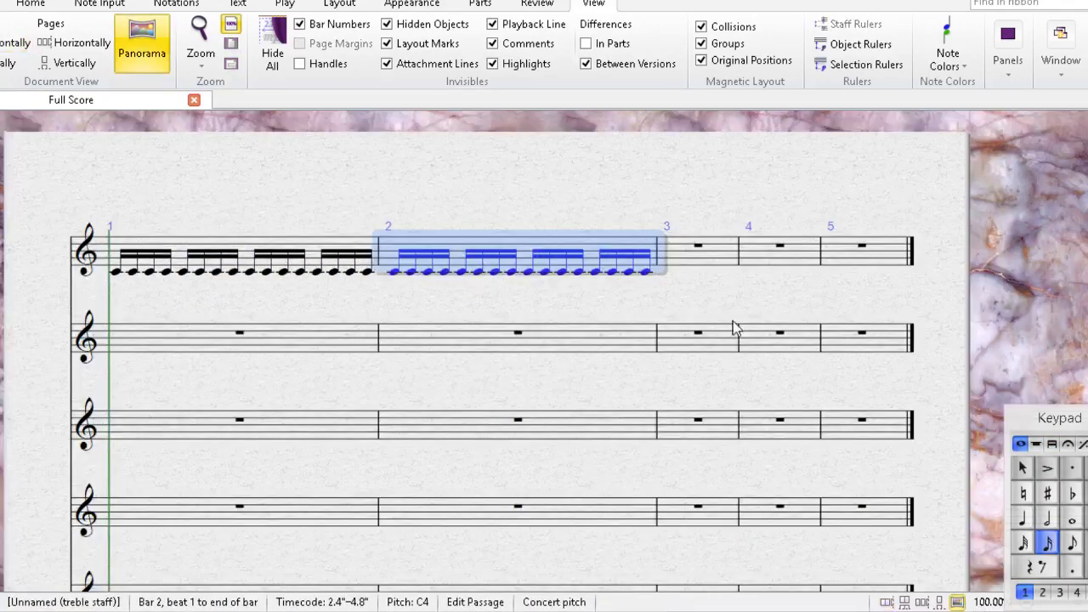
left_click(714, 257)
key("ctrl+v")
left_click(988, 253)
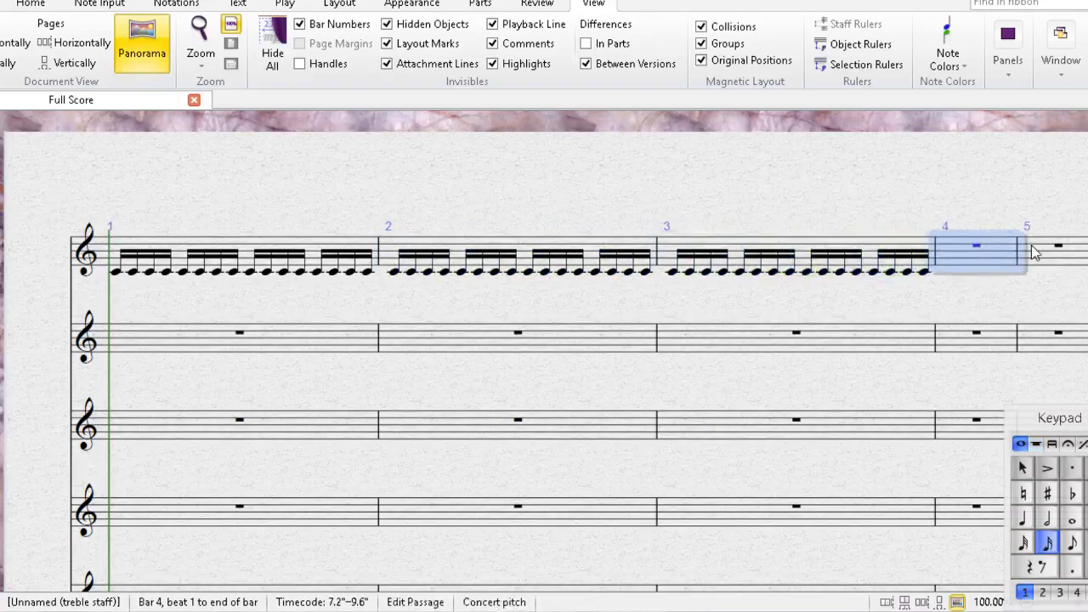
key("ctrl+v")
left_click(1075, 253)
key("ctrl+v")
key("Escape")
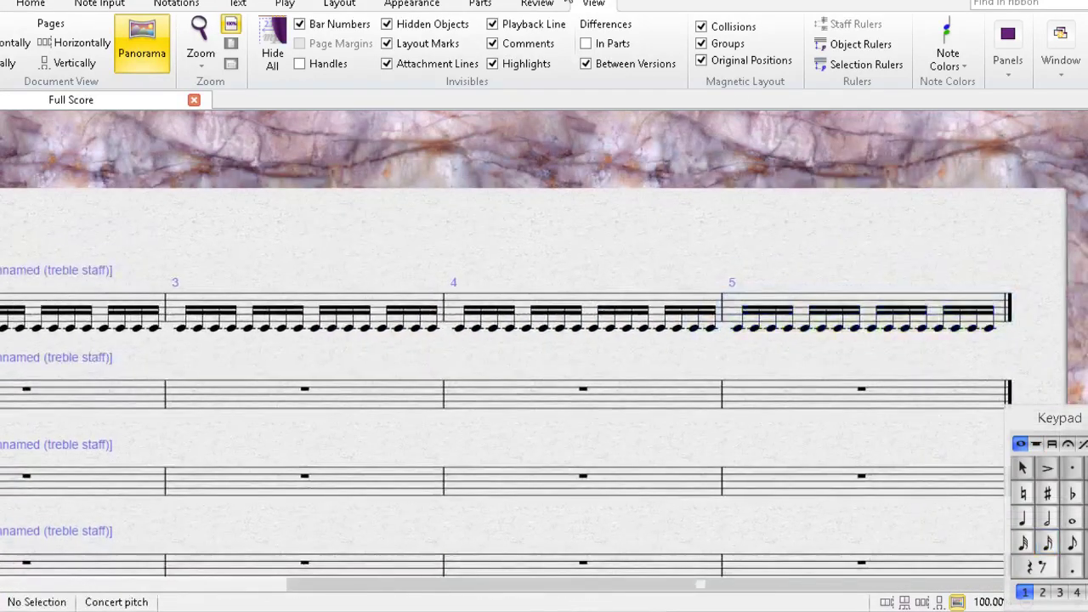
Step: Show the Transport panel and briefly start and stop playback of the score
left_click(1003, 73)
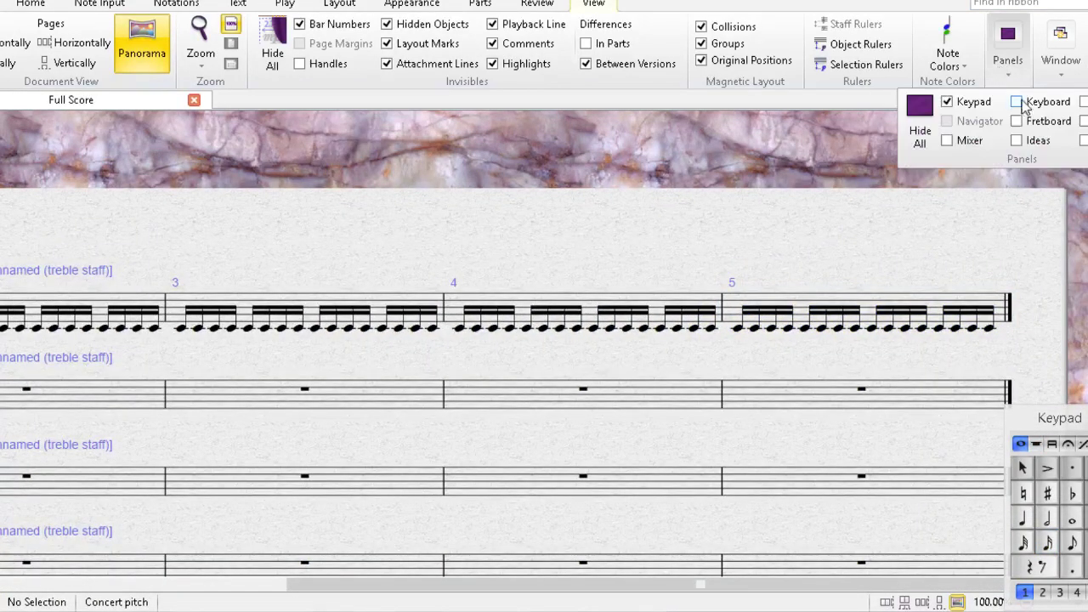
left_click(1085, 111)
key("space")
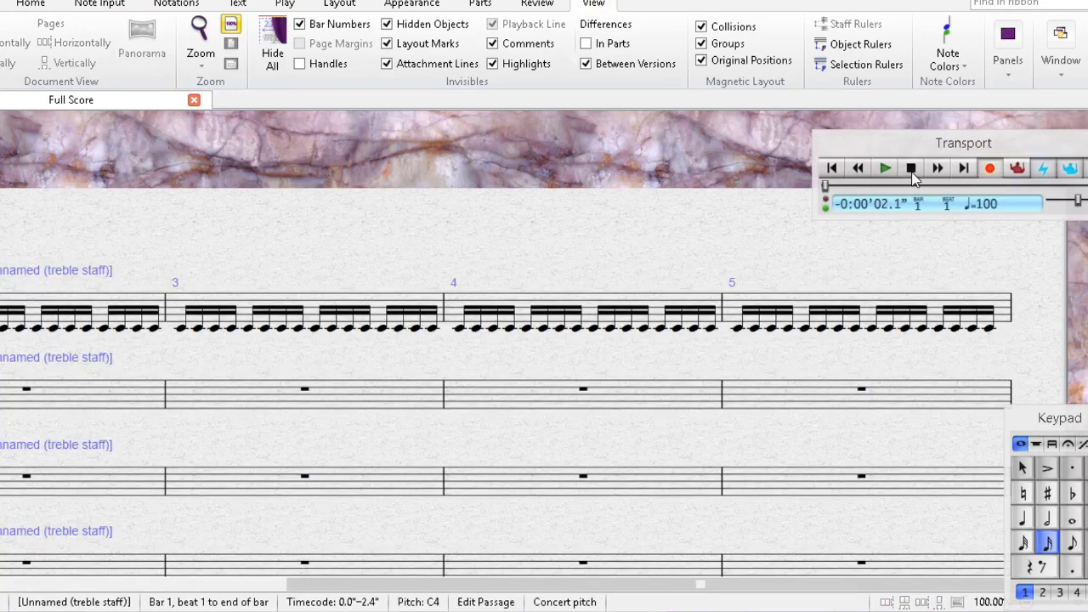
key("Escape")
Step: Repeat bar 5's sixteenth-note C4s into bars 6, 7 and 8 of the top staff
left_click(553, 314)
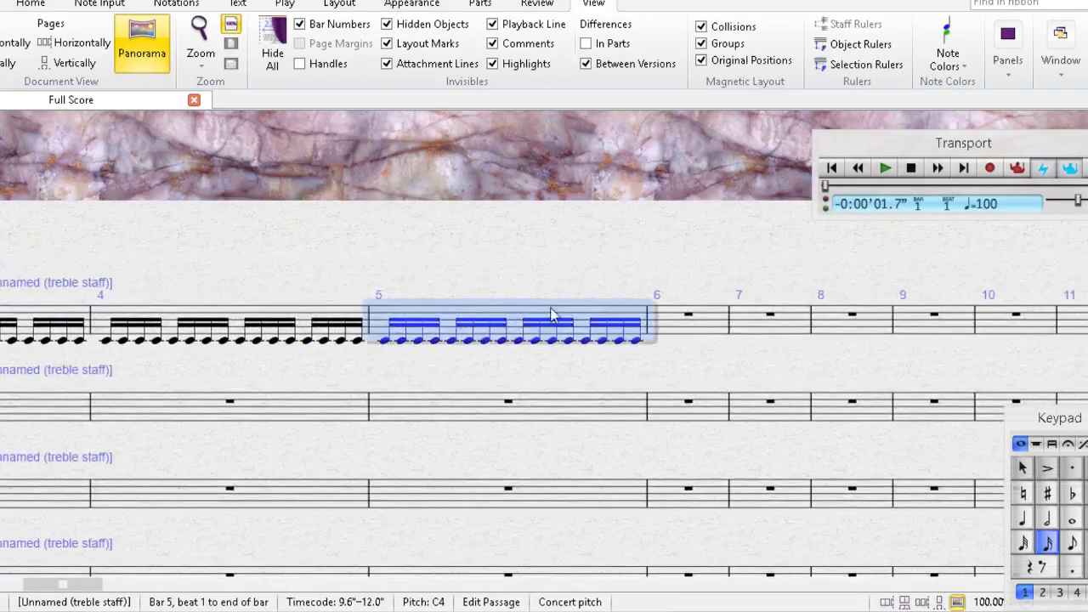
key("r")
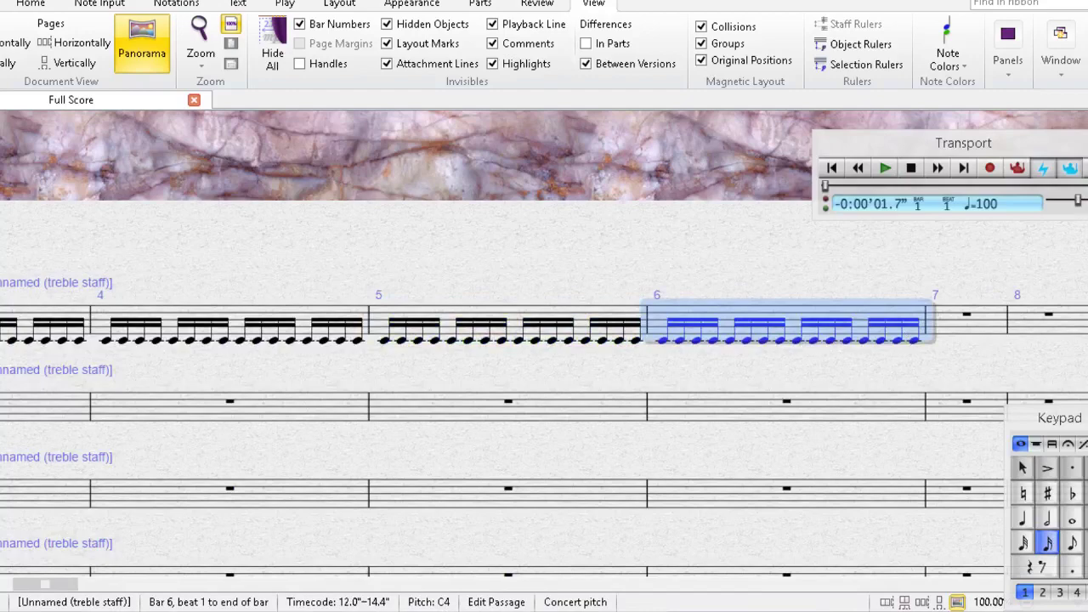
left_click(1057, 321)
key("ctrl+v")
left_click(970, 320)
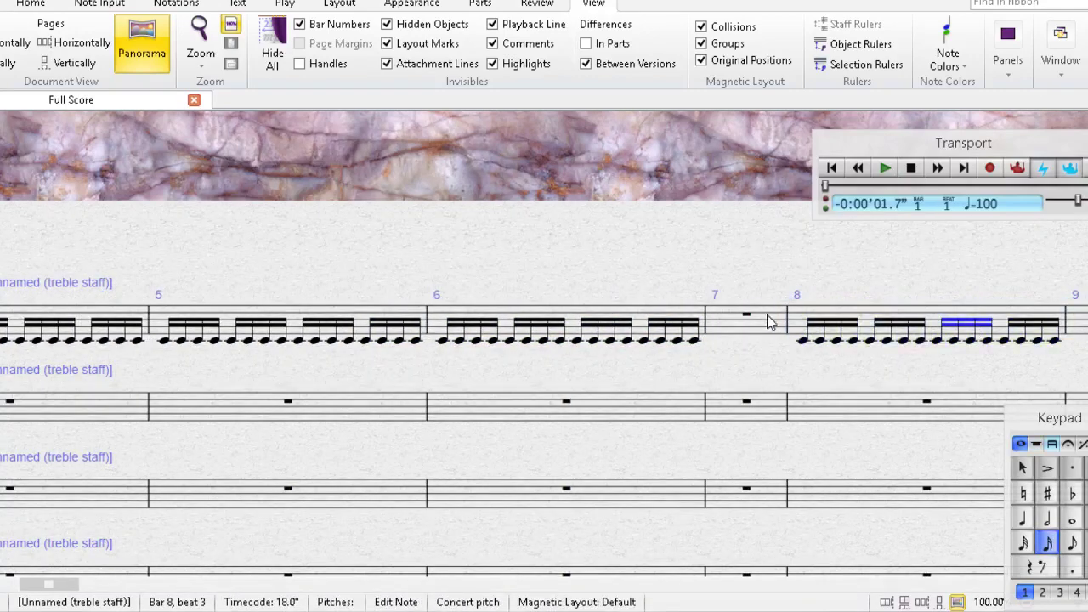
left_click(759, 315)
key("ctrl+v")
Step: Add tempo text above bar 1 with a quarter-note metronome mark of 60
left_click_drag(238, 281, 1087, 263)
left_click_drag(459, 199, 1007, 225)
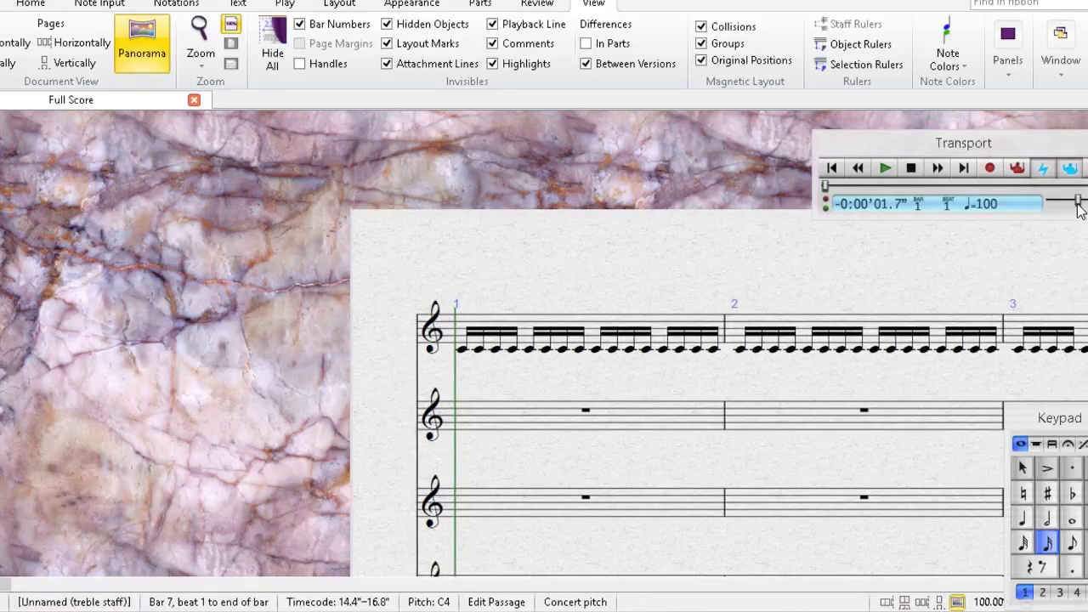
left_click_drag(1078, 207, 1080, 207)
right_click(645, 250)
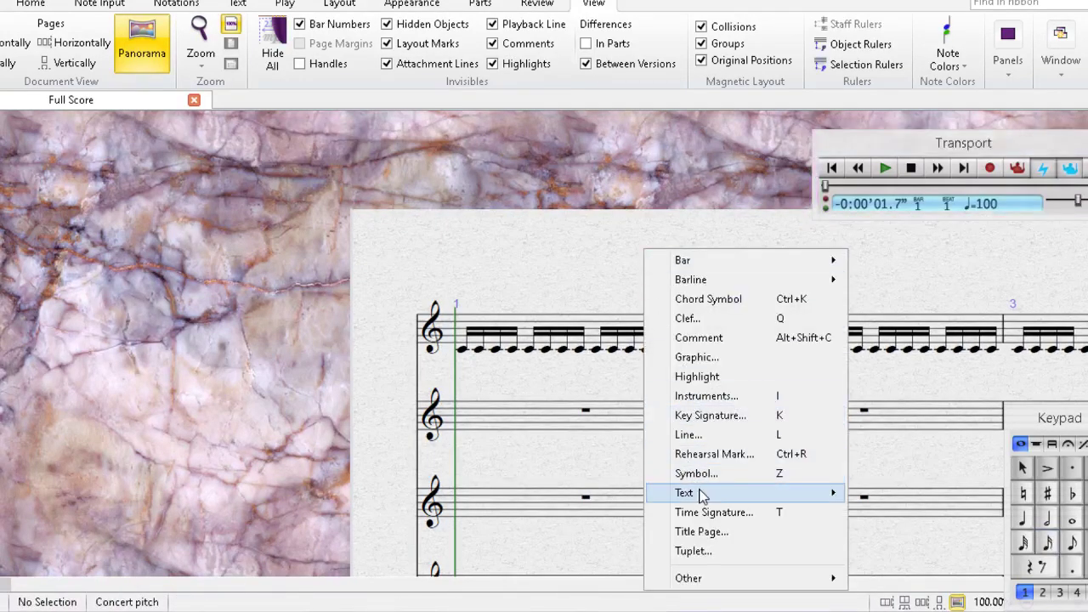
mouse_move(706, 495)
left_click(868, 536)
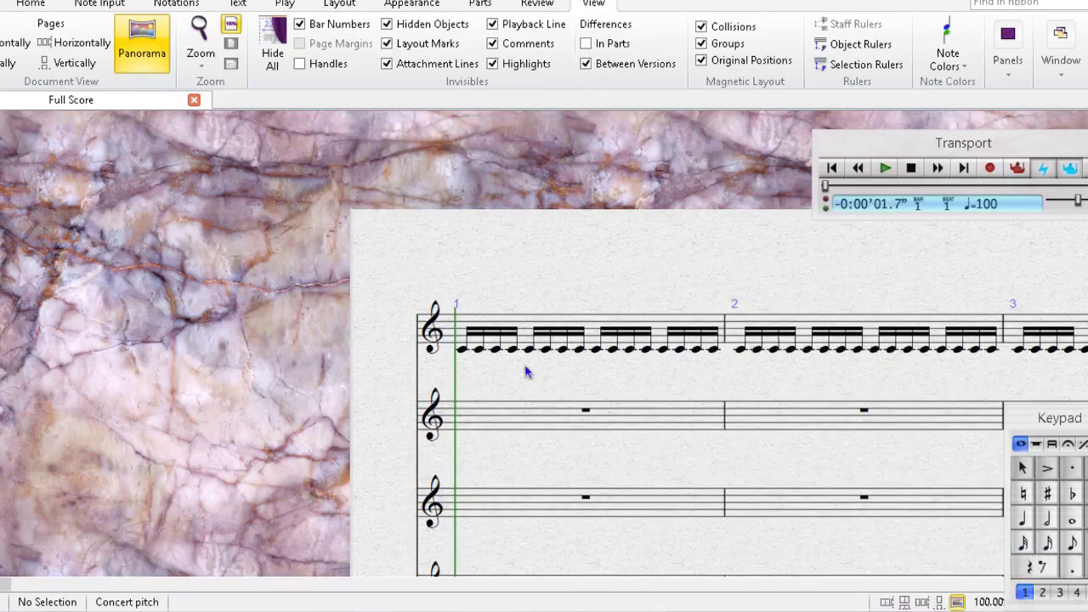
left_click(461, 285)
right_click(460, 285)
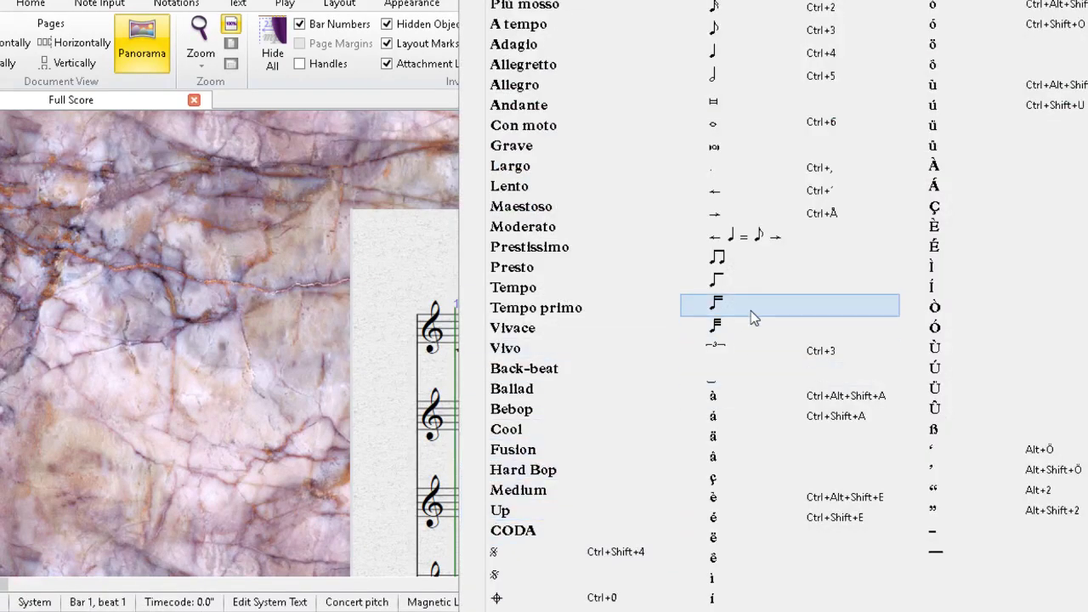
left_click(744, 51)
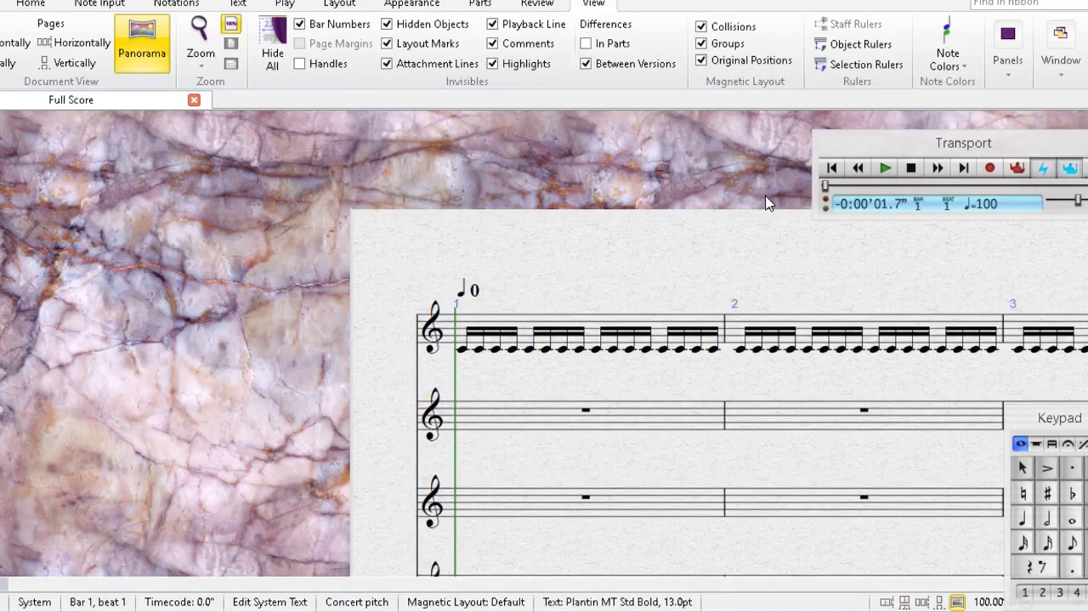
type("60")
type(" =")
key("Escape")
Step: Rewind the score to the start and play the opening of bar 1 briefly
left_click_drag(826, 186, 806, 189)
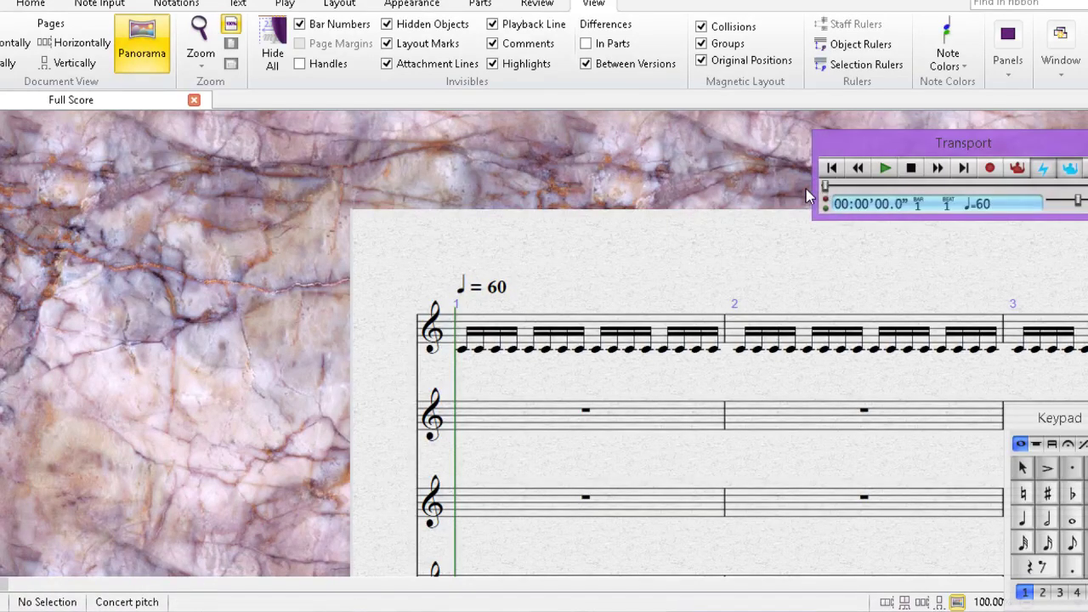
left_click(884, 169)
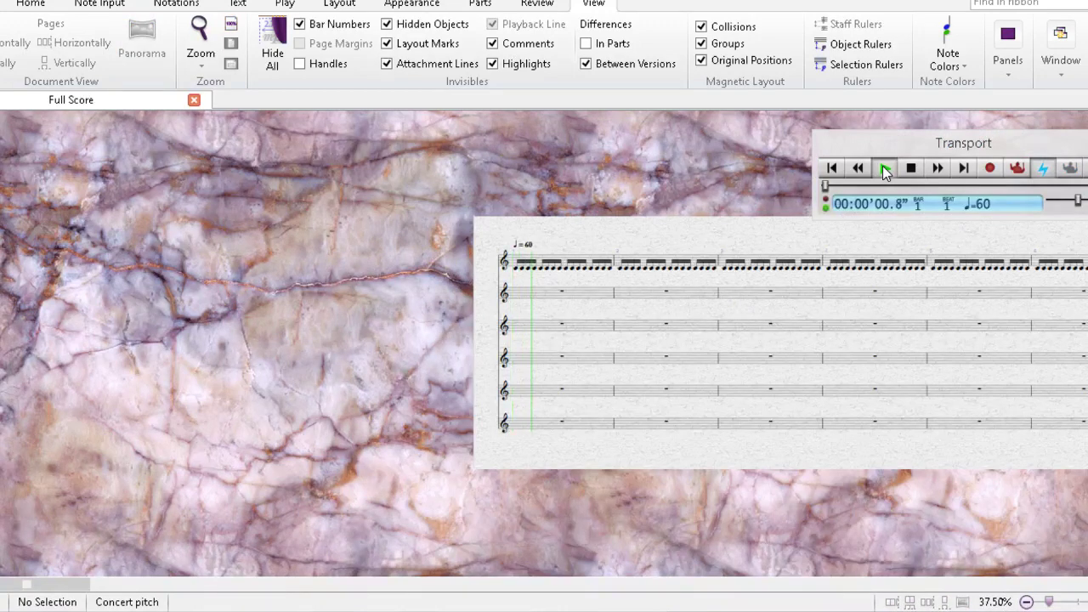
left_click(884, 168)
scroll(525, 154, "up", 2)
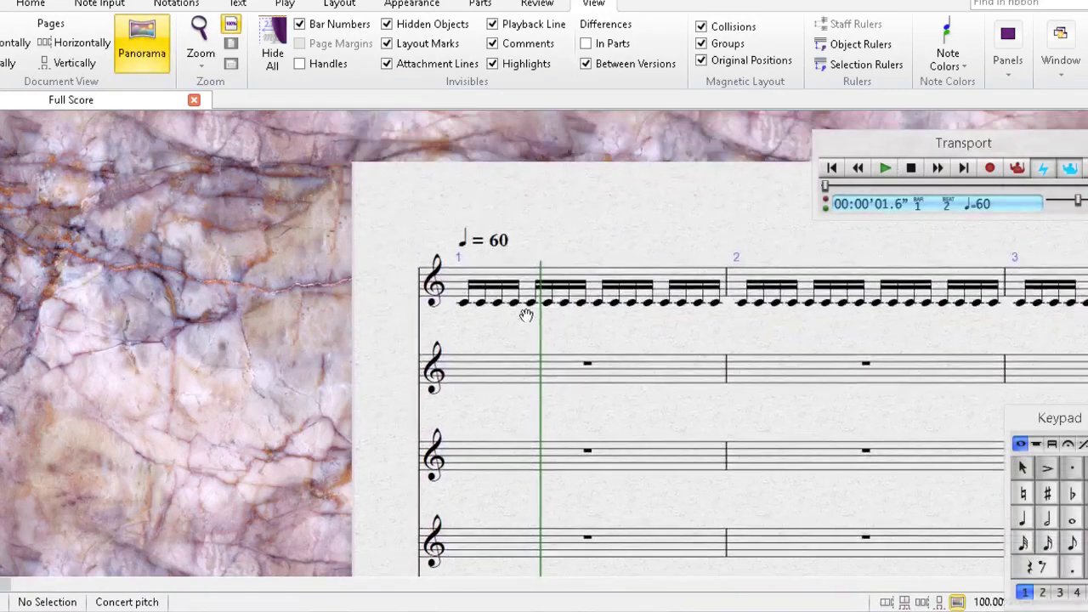
Step: Change the metronome mark above bar 1 to 20 and play the score from the beginning
left_click(502, 246)
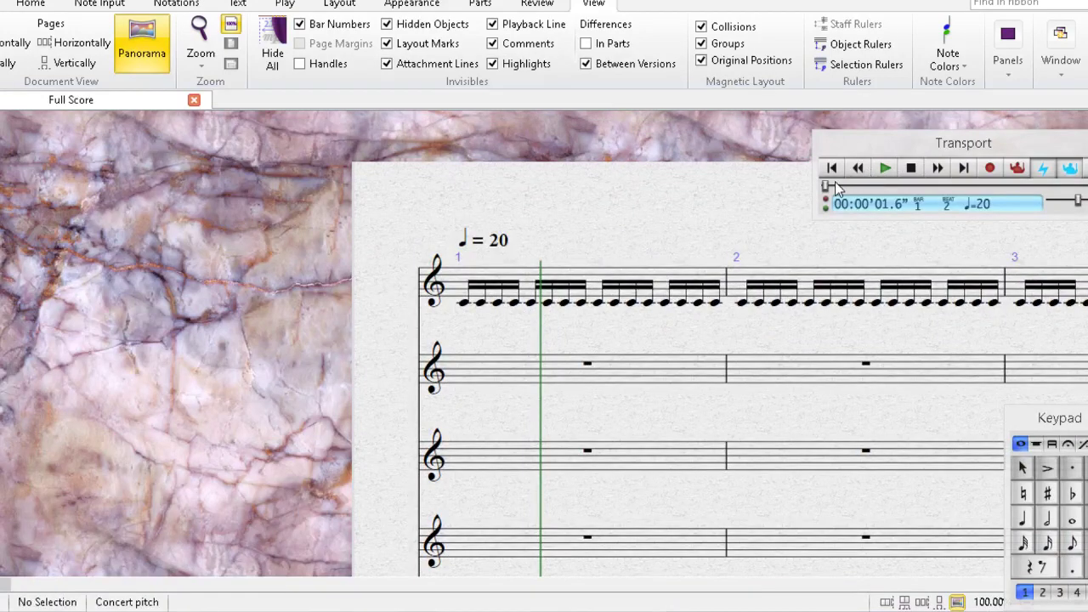
left_click_drag(827, 184, 816, 184)
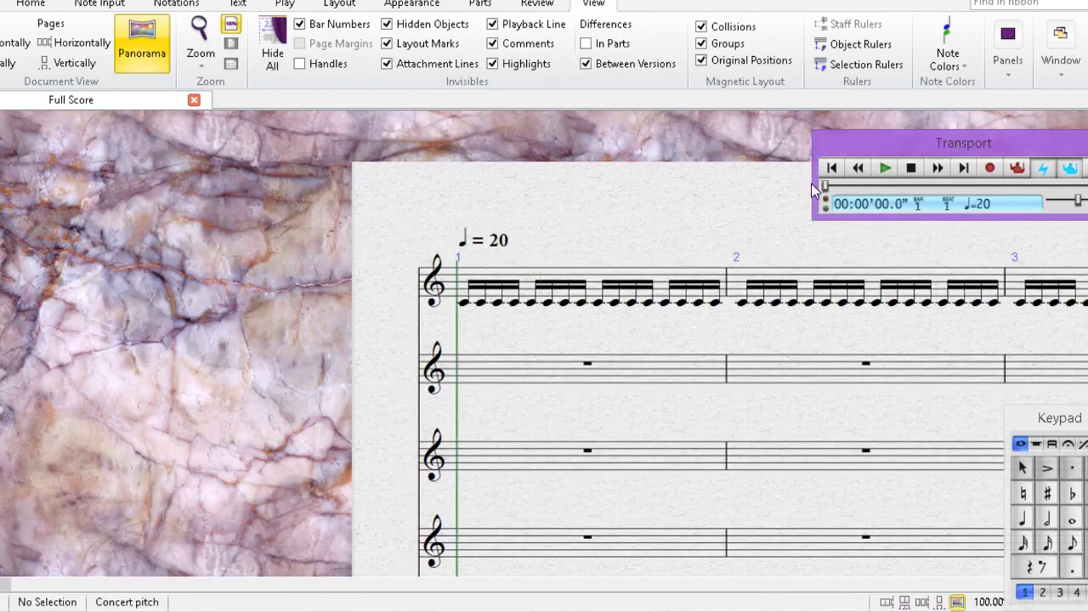
left_click(890, 168)
Step: Open the 38911 bytes v2 plug-in from the first staff's Mixer channel and load the KEY:Yep preset during playback
left_click(1008, 60)
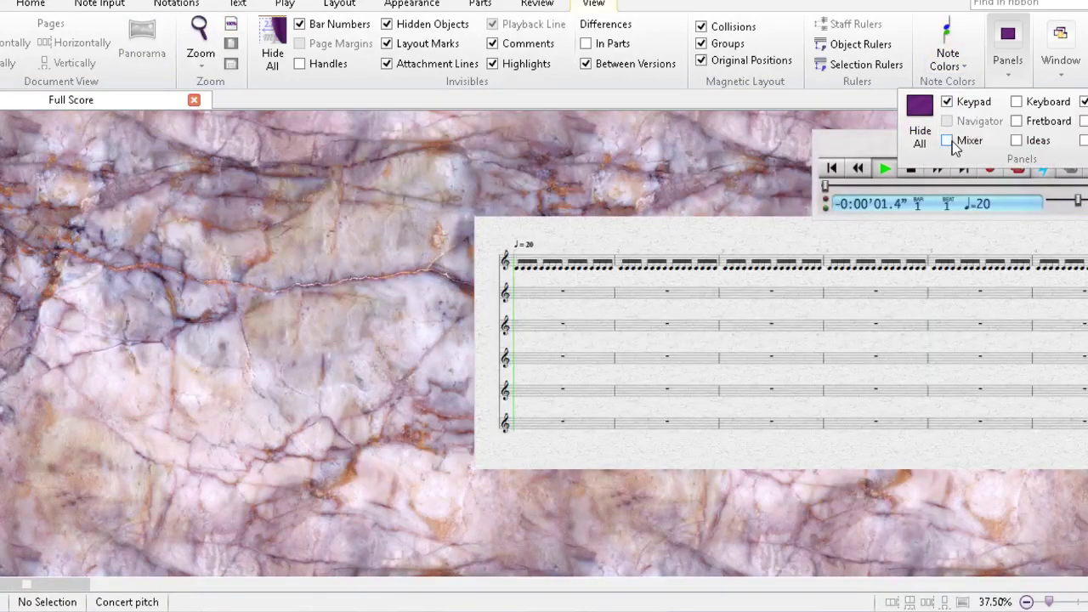
left_click(950, 142)
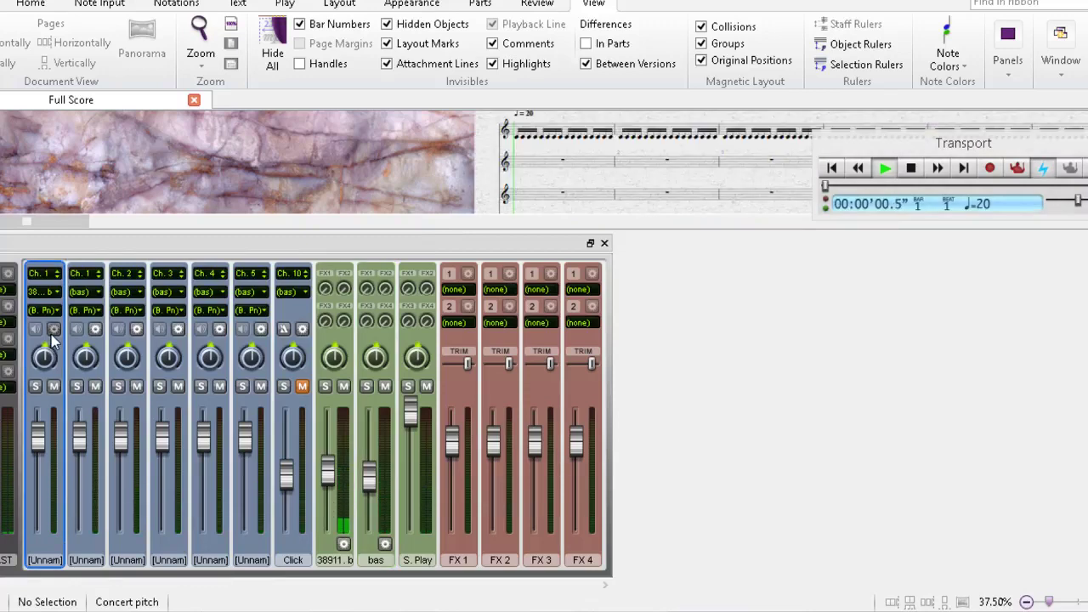
left_click(52, 332)
left_click(133, 132)
left_click(121, 217)
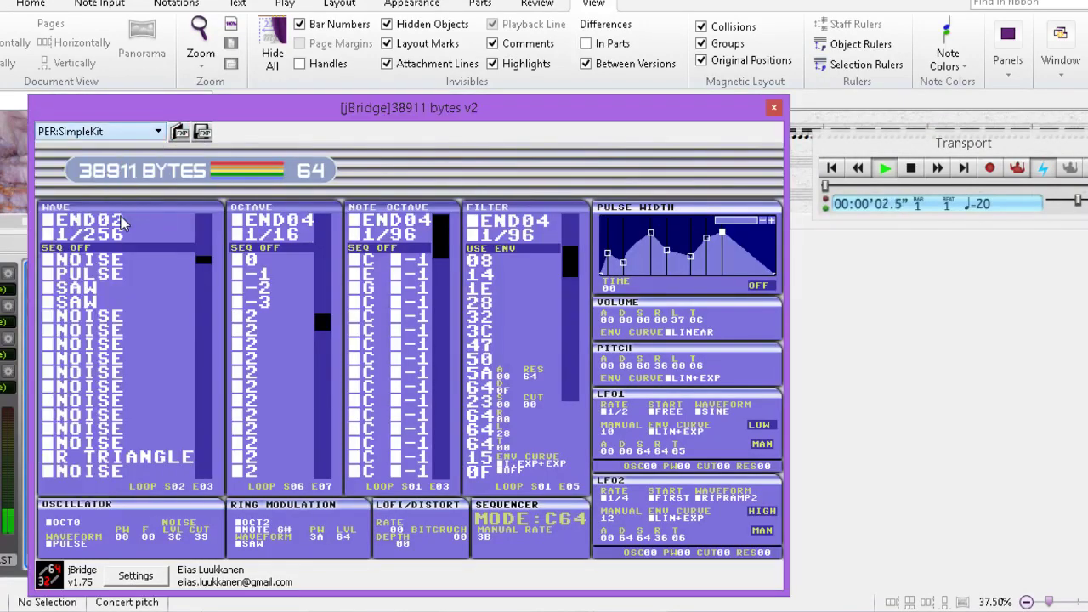
left_click(157, 132)
left_click(102, 273)
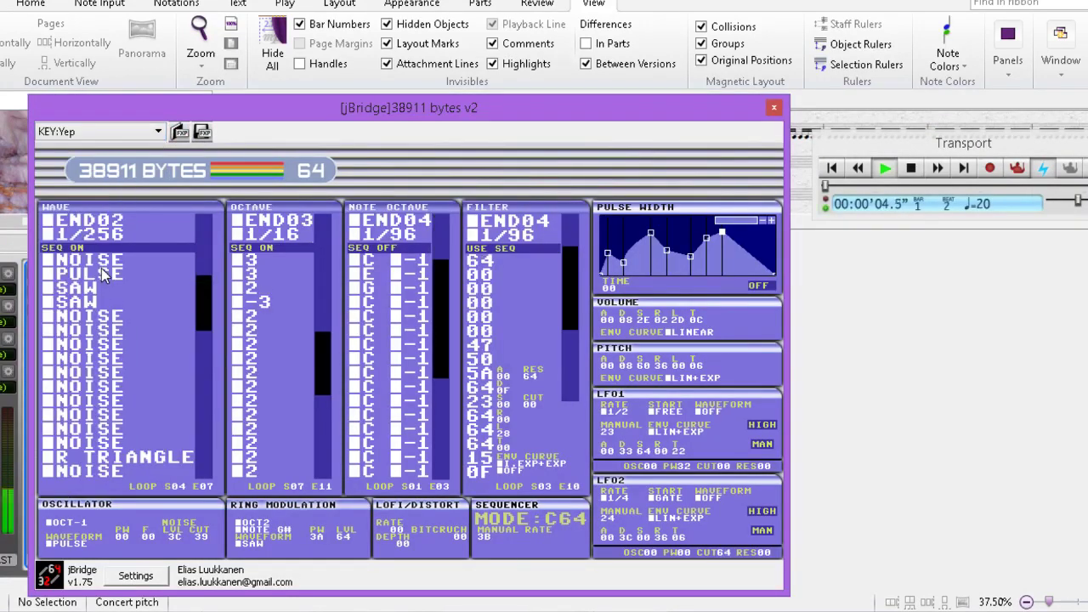
Step: Audition the plug-in presets PER:SnareRe, PER:RTtje, LEAD:ViBFun and ARP:OraFx in turn while the score plays
left_click(119, 134)
left_click(95, 314)
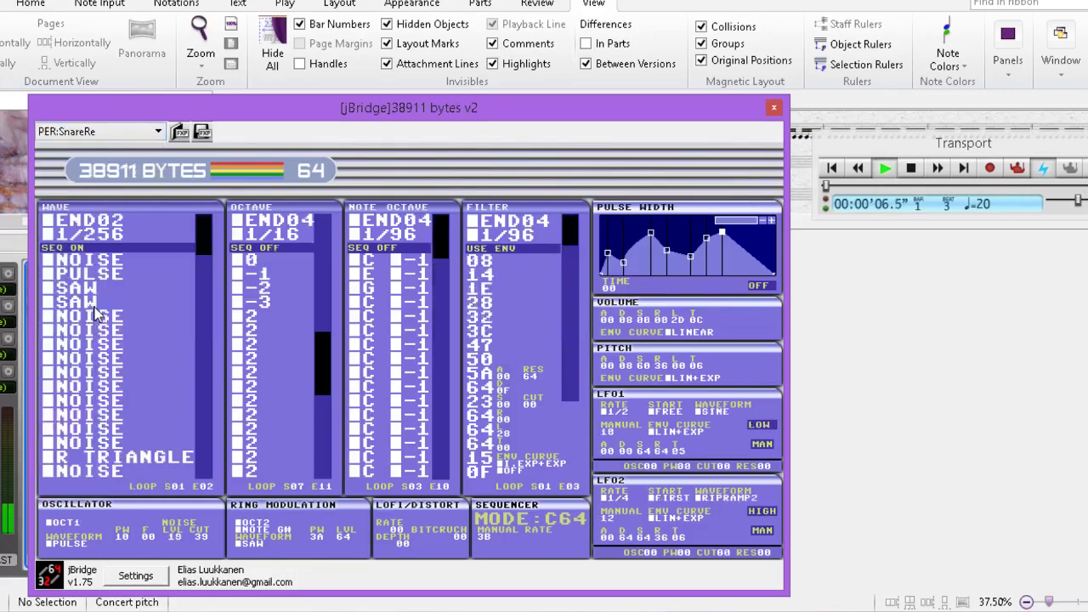
left_click(100, 135)
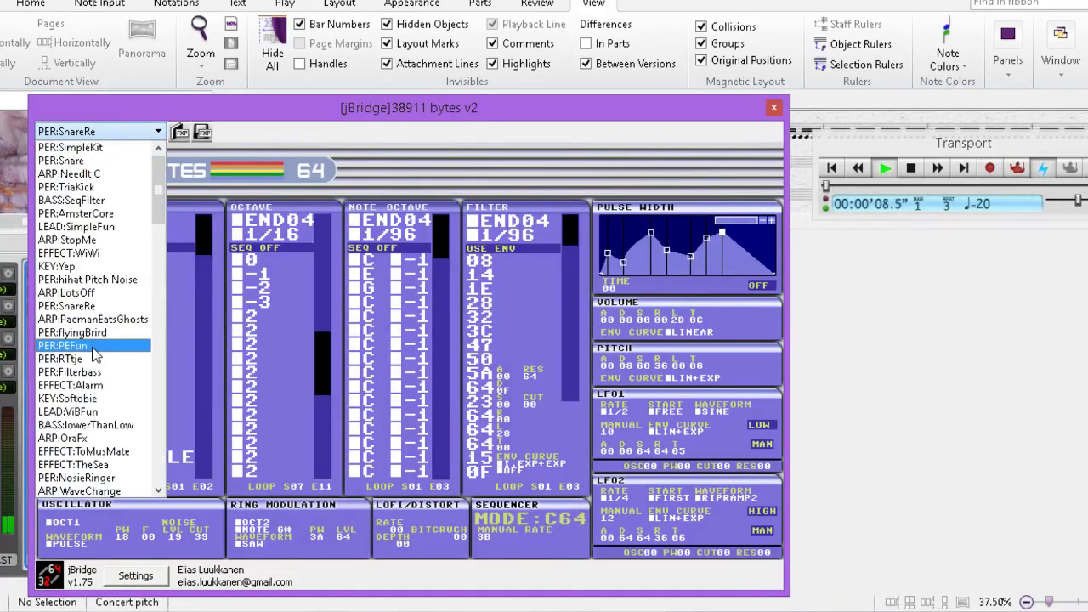
left_click(95, 359)
left_click(102, 131)
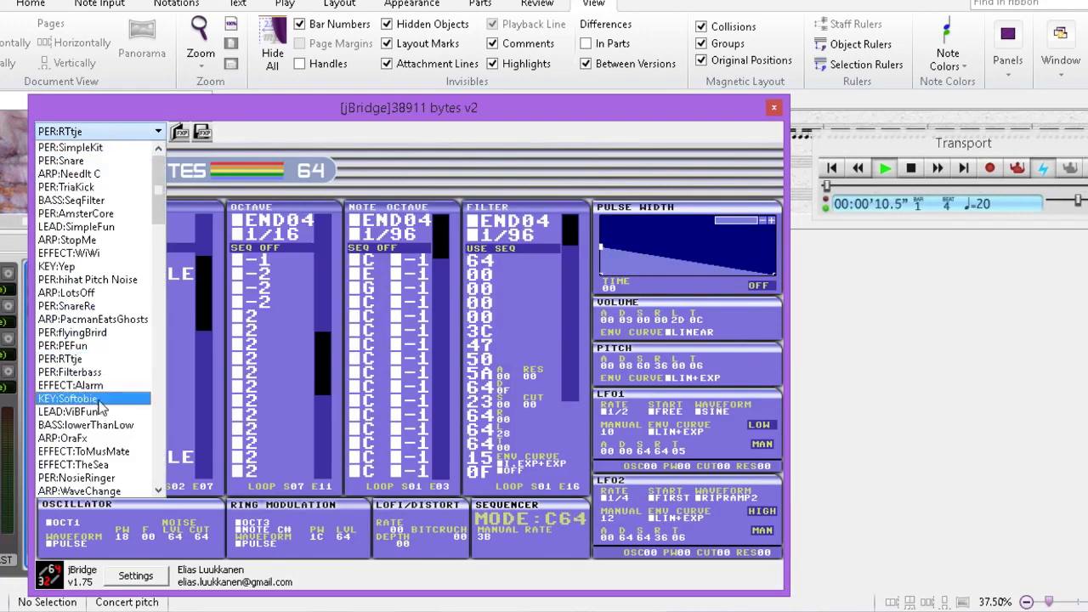
left_click(99, 412)
left_click(114, 133)
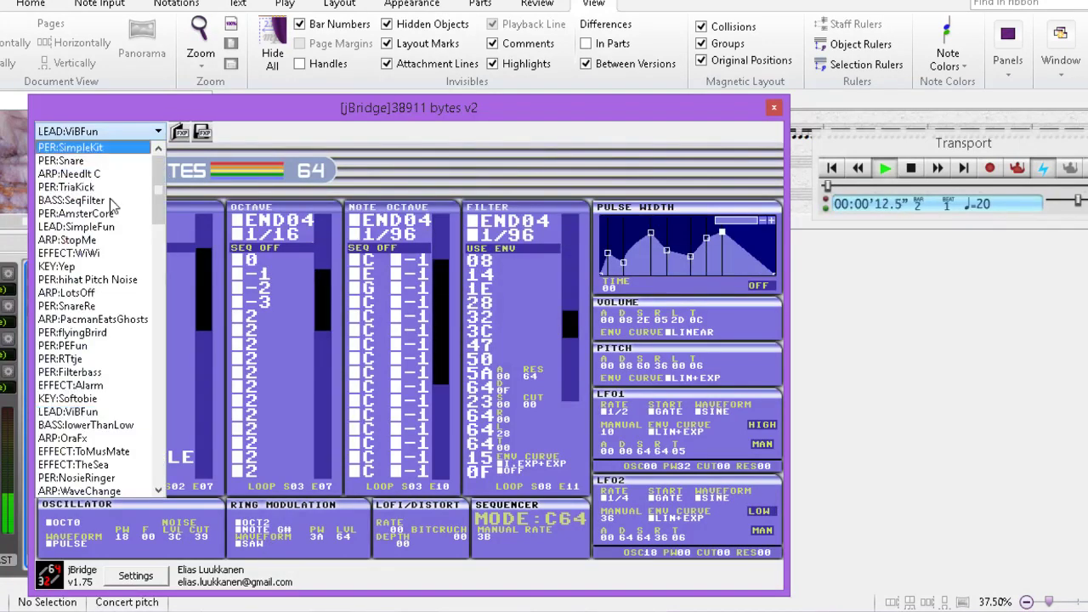
left_click(83, 437)
Step: Load the ARP:LotsOff preset in the plug-in, and stop playback and close the Mixer to return to the score
left_click(105, 135)
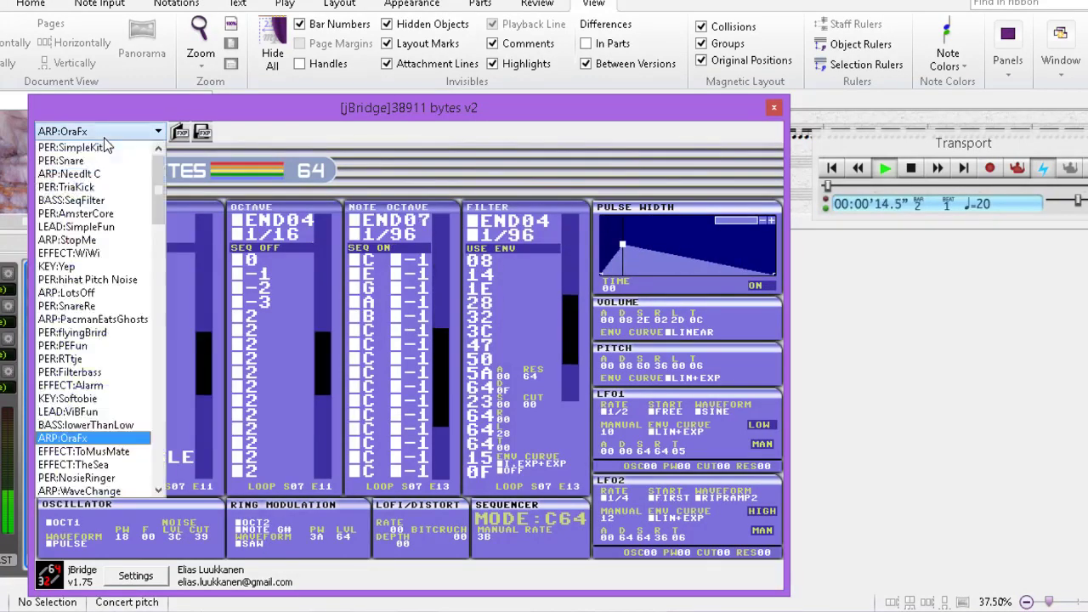
left_click(102, 293)
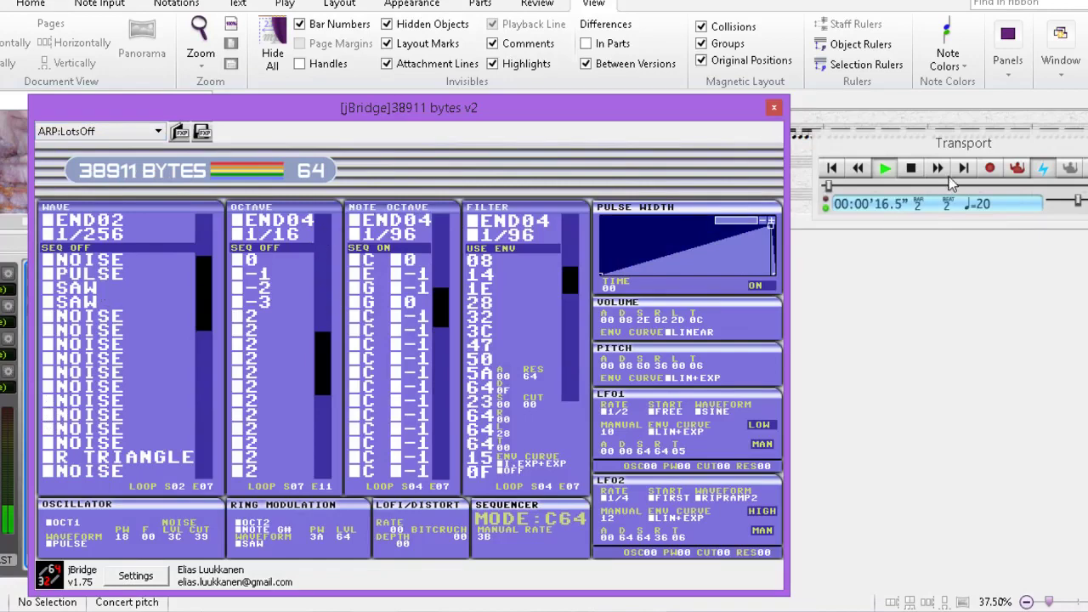
left_click(910, 170)
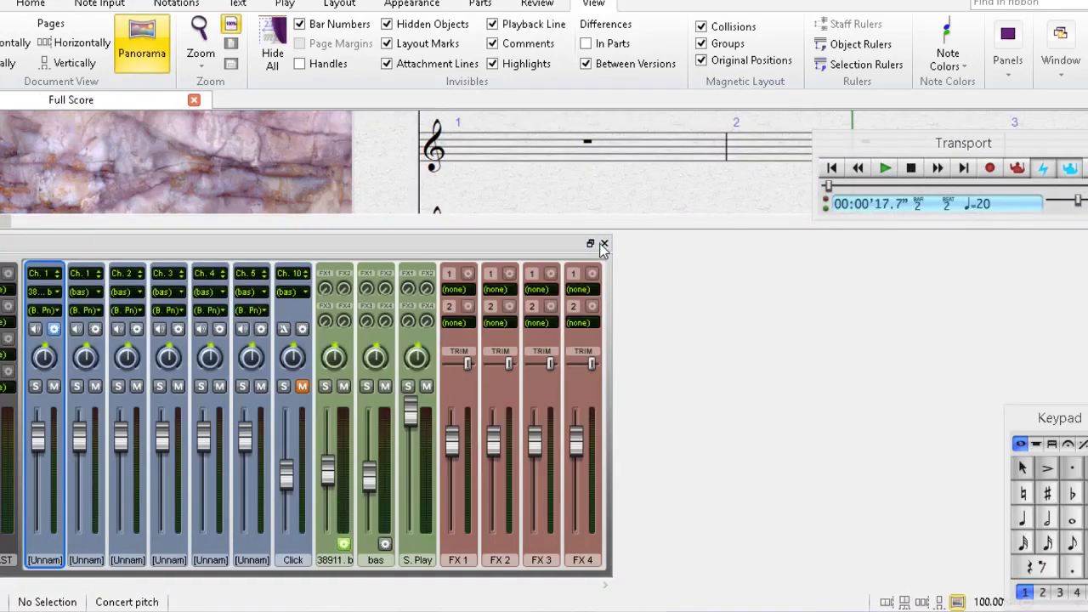
left_click(604, 244)
left_click_drag(557, 276, 361, 389)
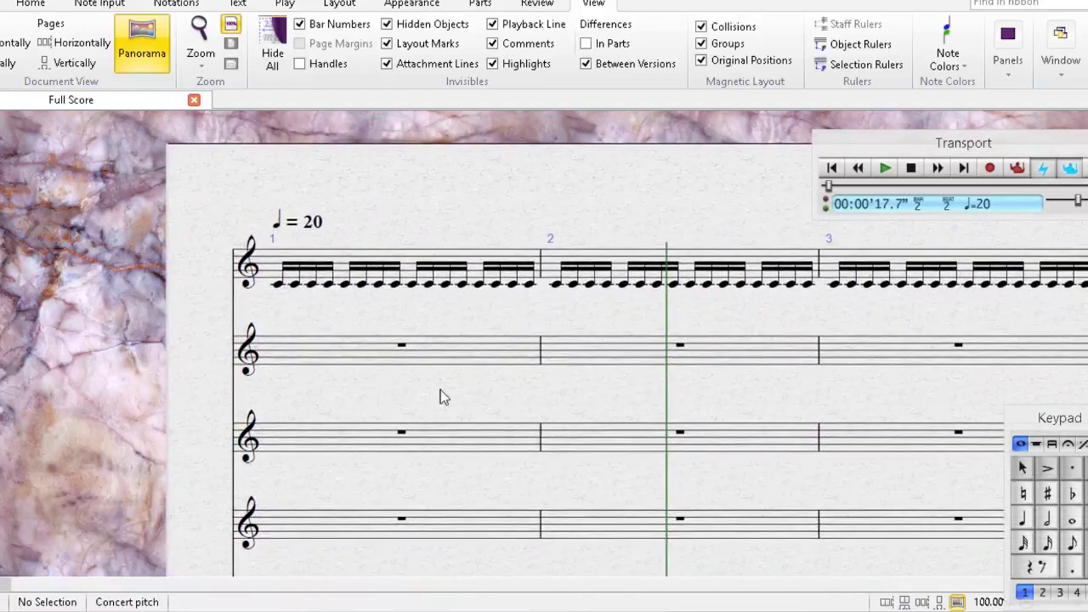
Step: Switch to the YouTube live stream page in the browser and lower the video player's volume
left_click(519, 608)
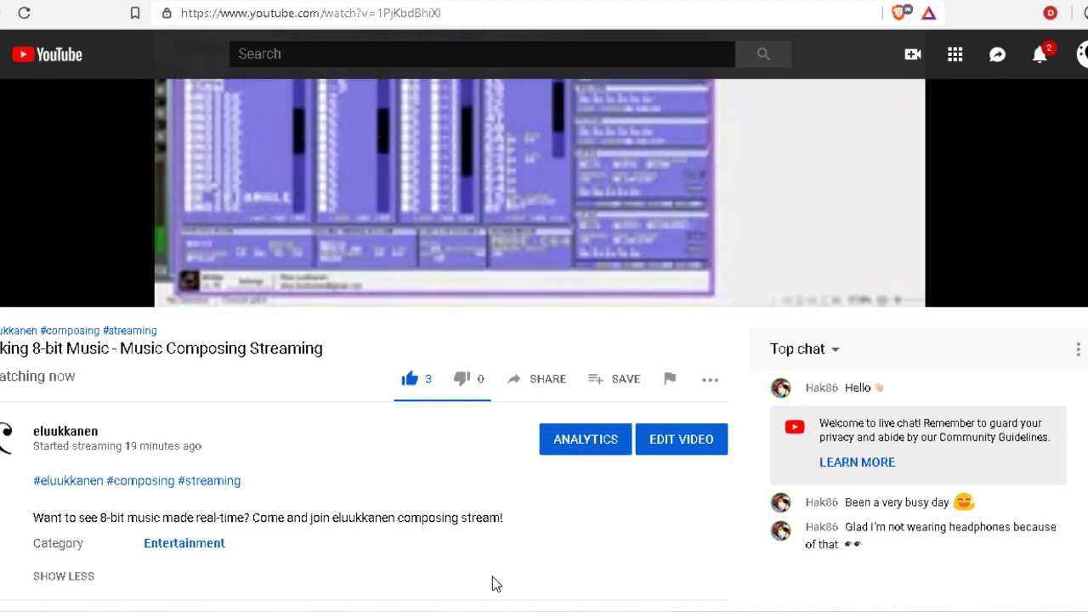
scroll(97, 347, "up", 1)
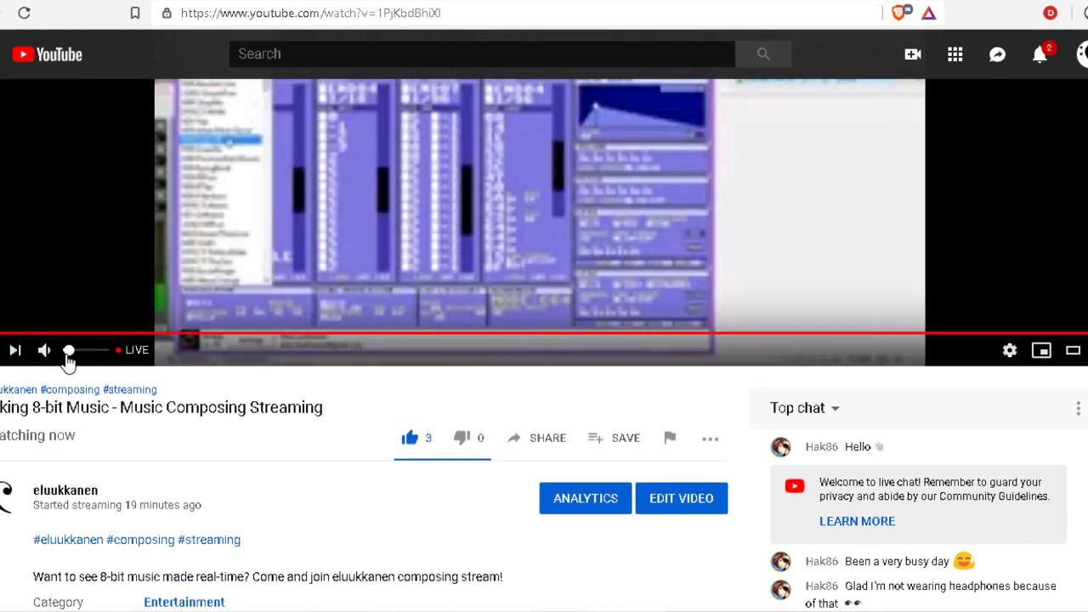
left_click(61, 352)
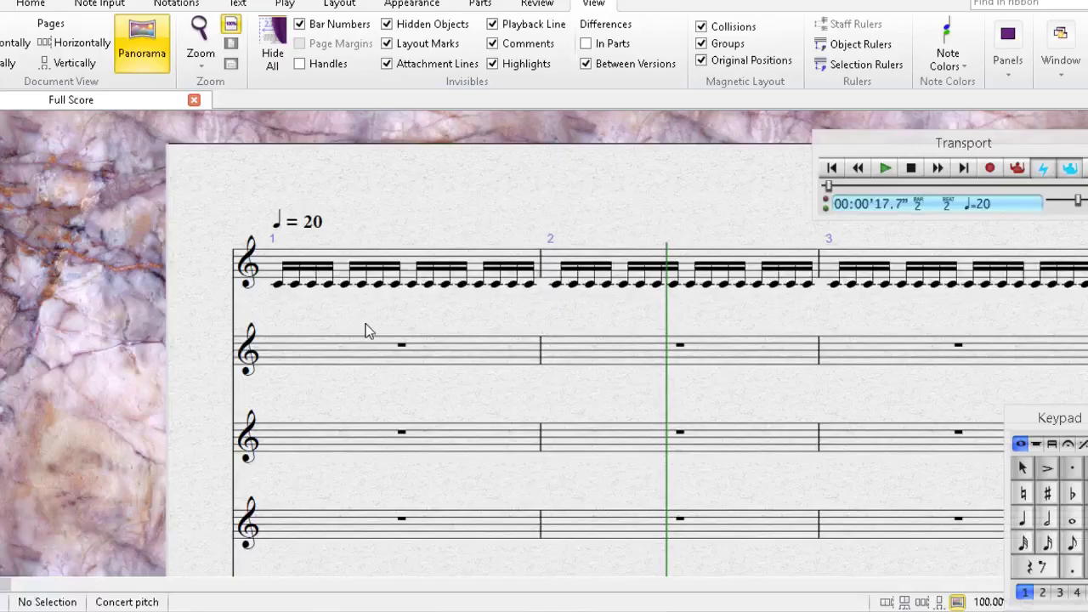
left_click_drag(366, 330, 315, 307)
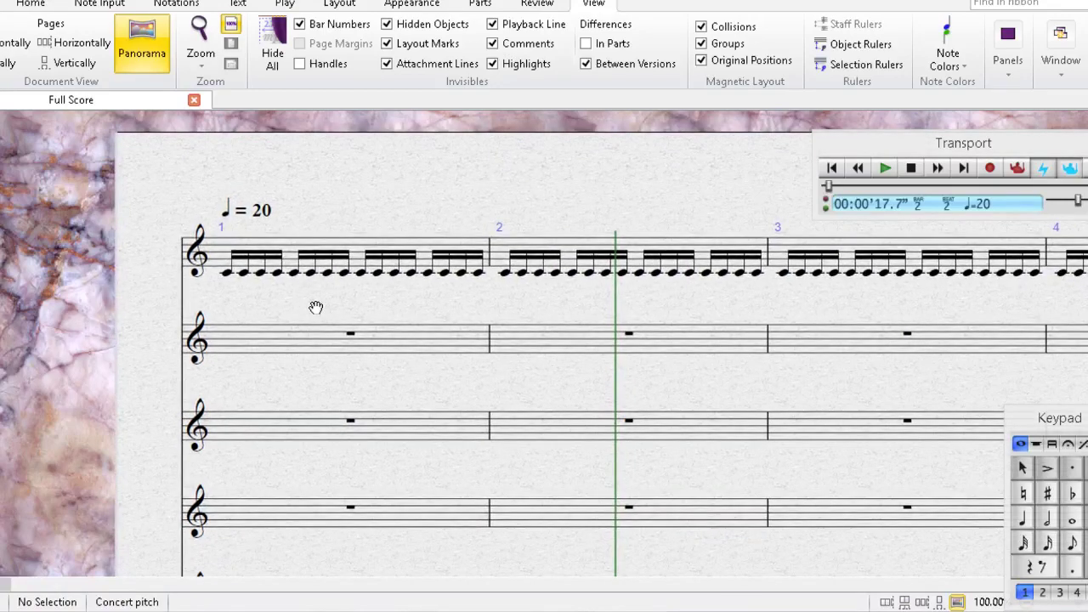
left_click_drag(316, 307, 87, 323)
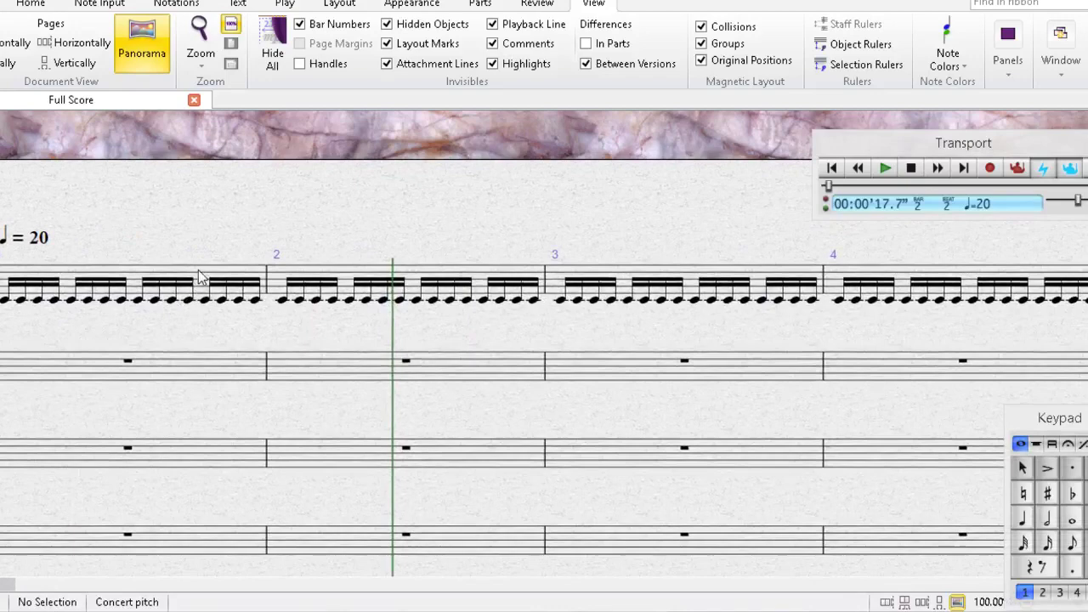
Step: Delete the sixteenth notes from bars 1 to 8 of the first staff
left_click(199, 274)
left_click_drag(454, 254, 80, 279)
left_click_drag(563, 257, 80, 260)
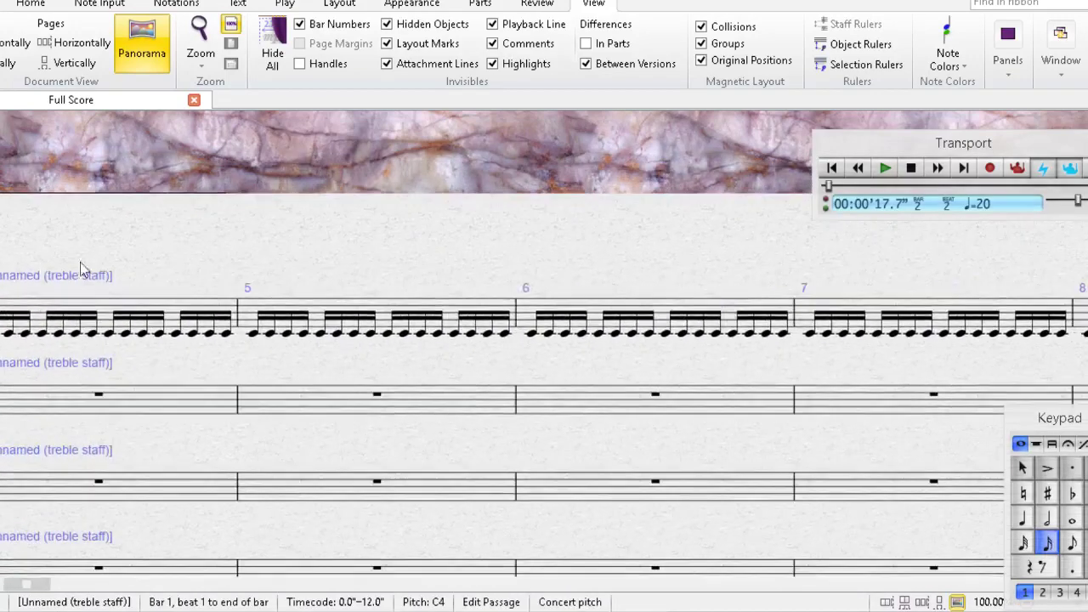
left_click_drag(533, 270, 114, 273)
left_click(791, 305, "shift")
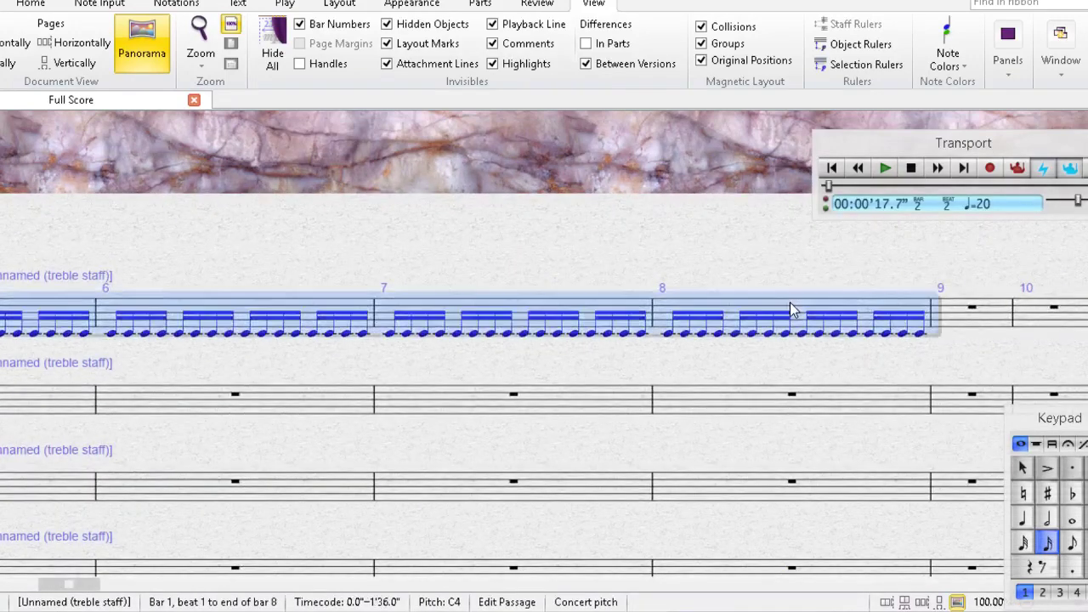
key("Delete")
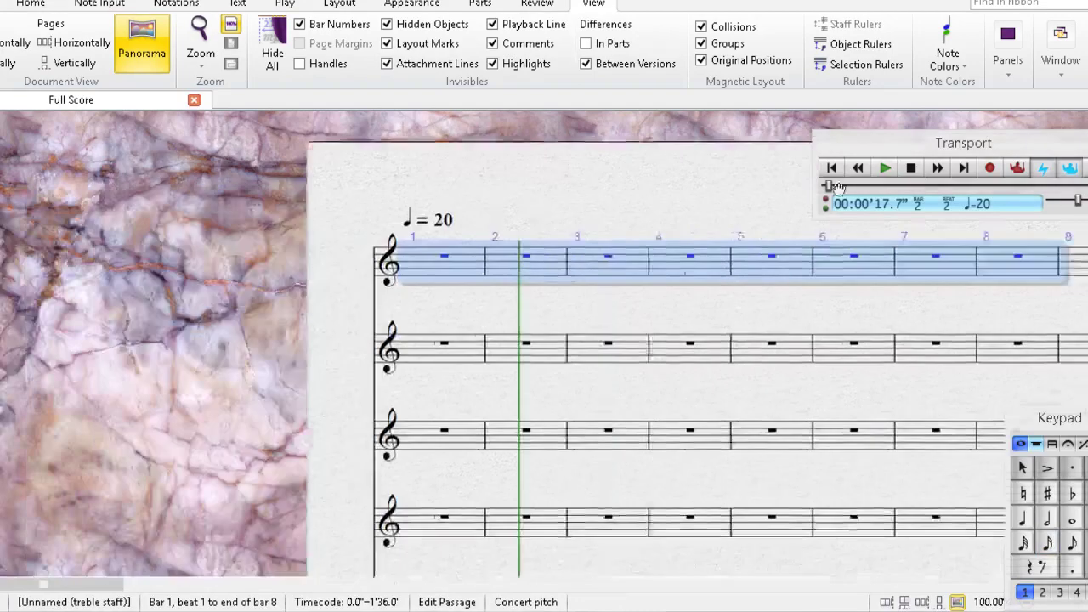
Step: Set the quarter-note tempo marking above bar 1 to 100
double_click(453, 211)
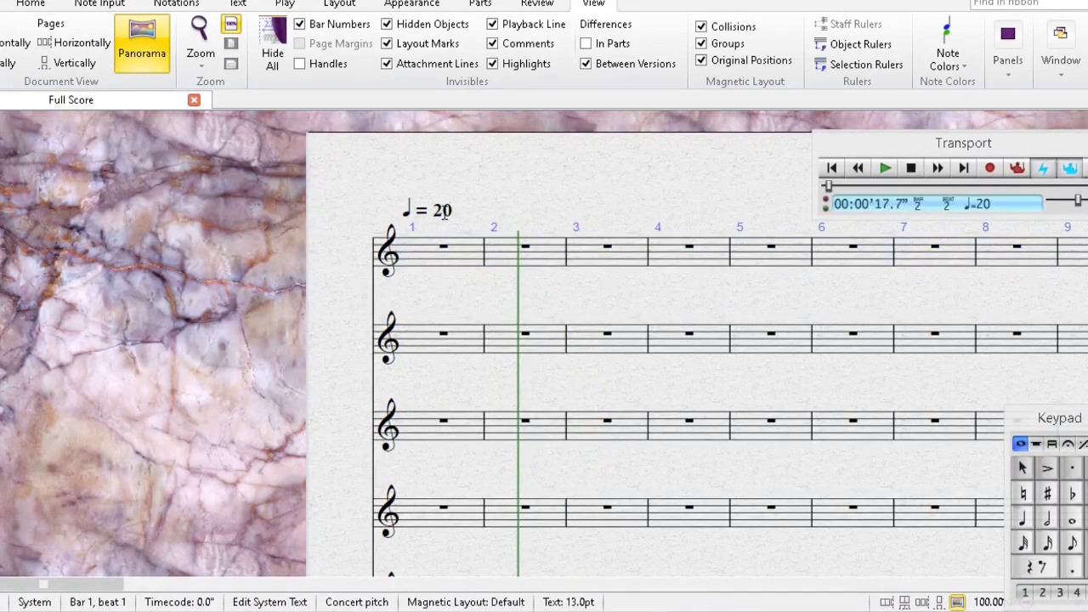
key("BackSpace")
type("1")
key("Escape")
key("Escape")
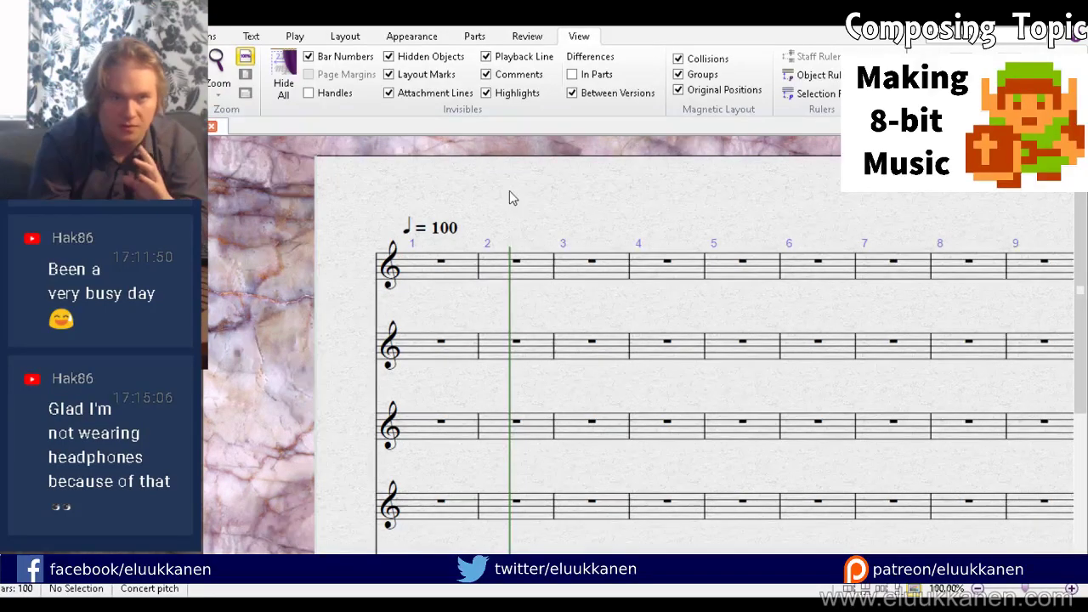
left_click_drag(510, 193, 390, 184)
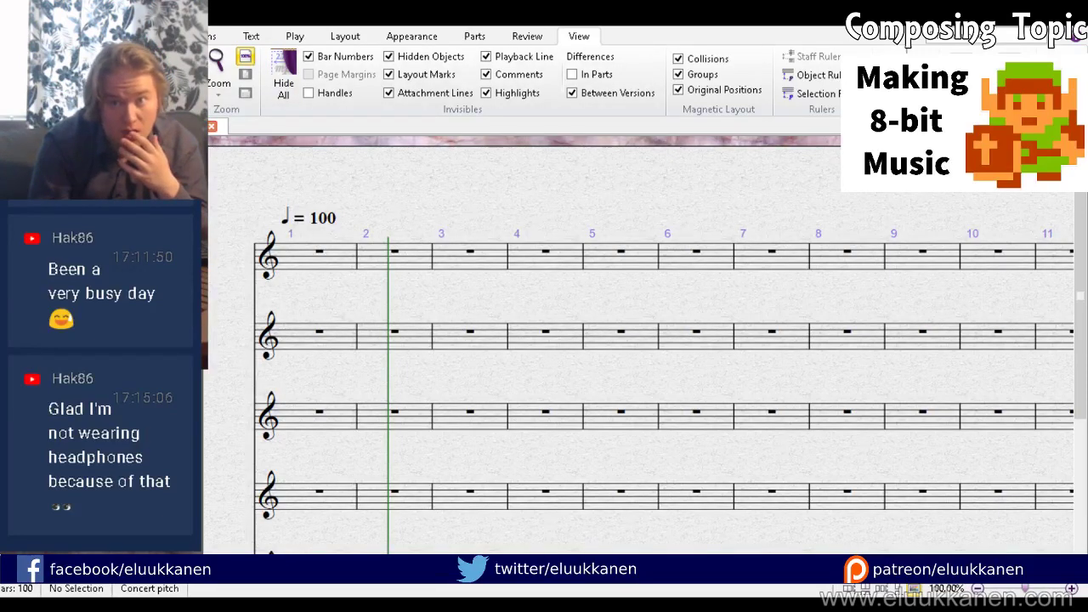
key("m")
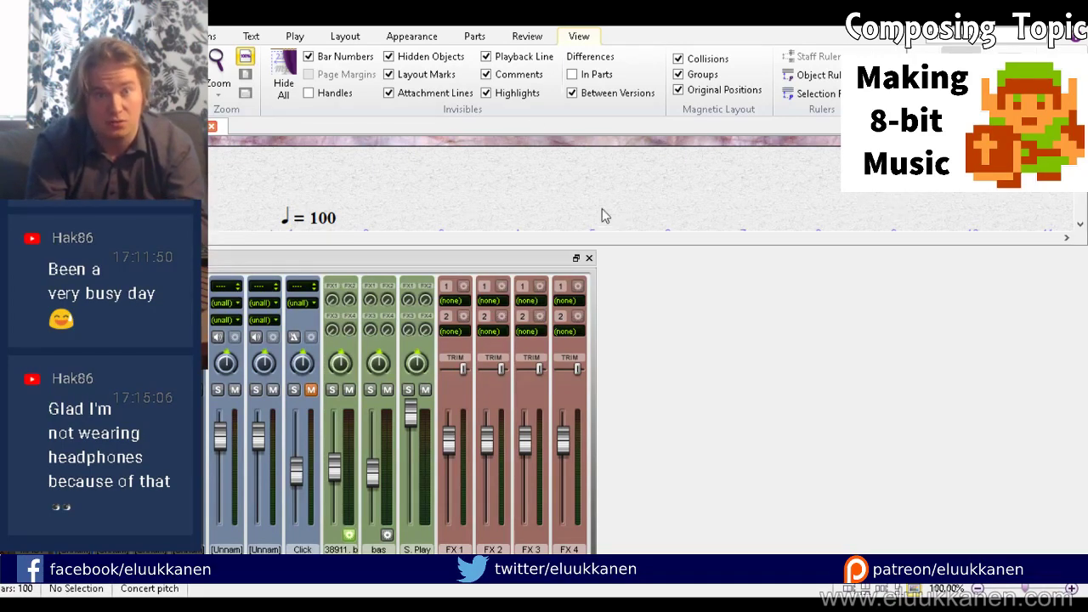
left_click(295, 36)
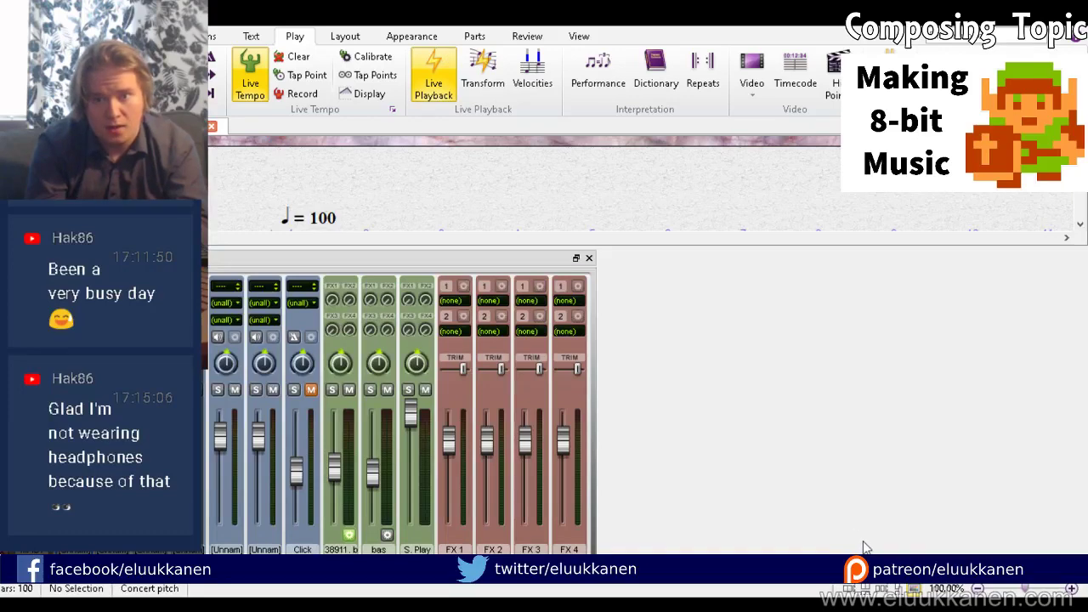
left_click(589, 258)
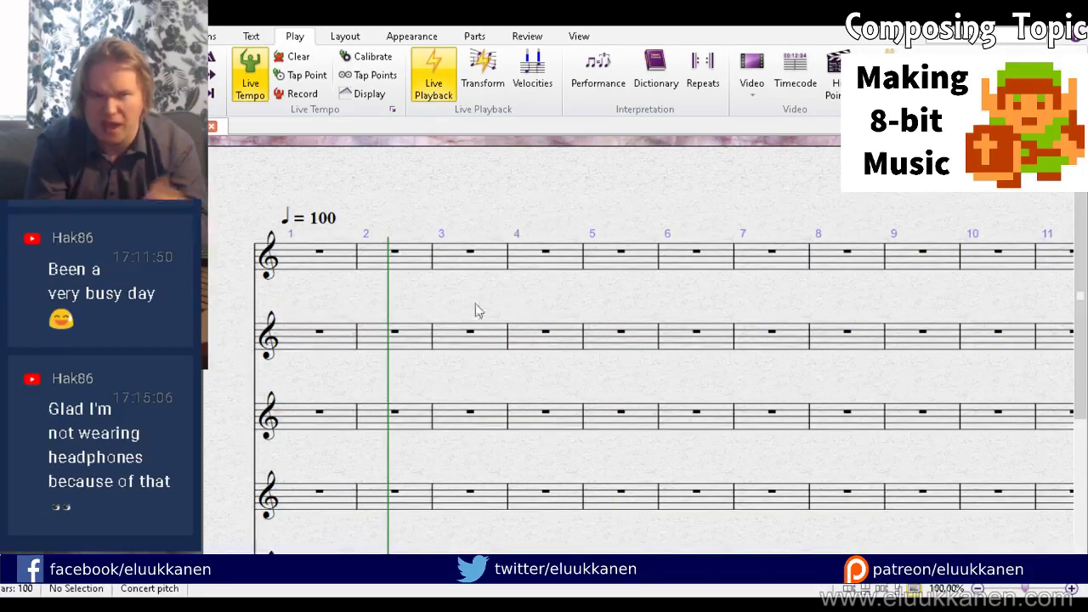
Step: Move the tempo marking slightly so it lines up with the start of the first staff
left_click_drag(479, 308, 423, 309)
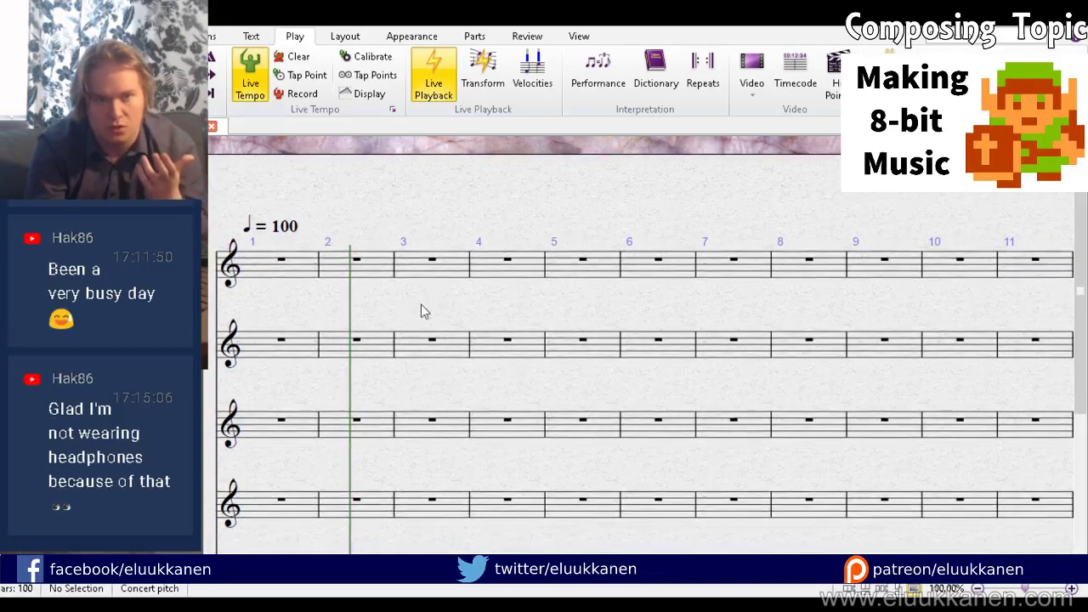
left_click_drag(283, 232, 255, 224)
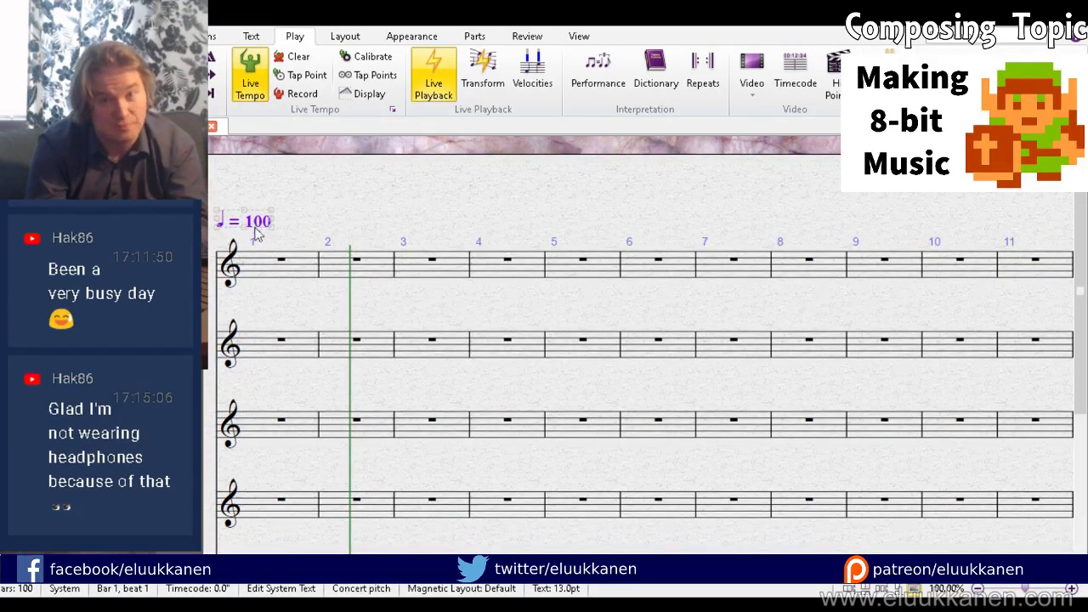
left_click_drag(290, 322, 372, 302)
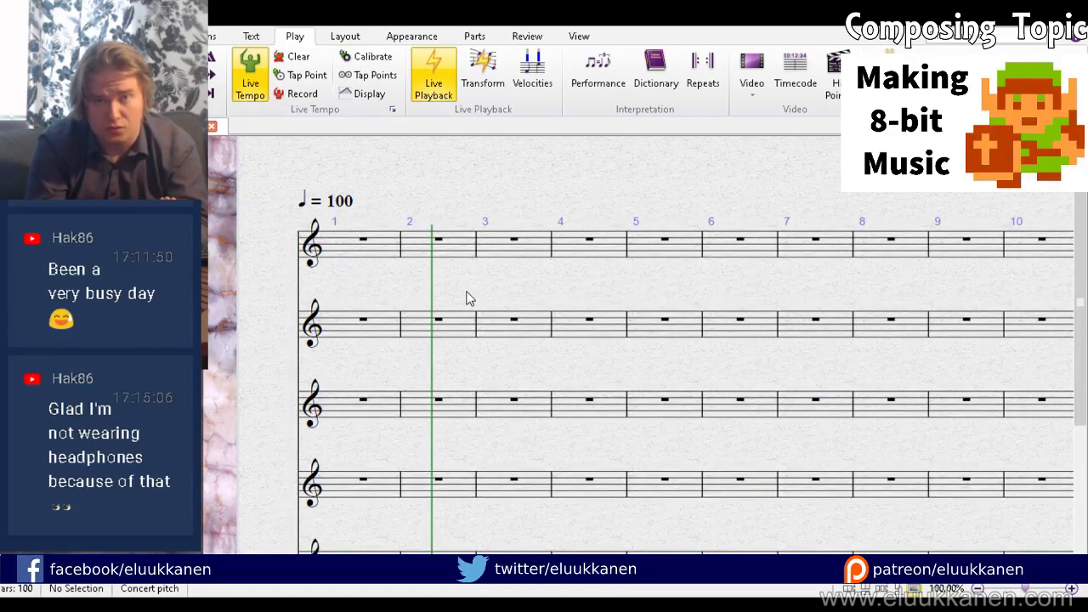
left_click_drag(466, 299, 507, 340)
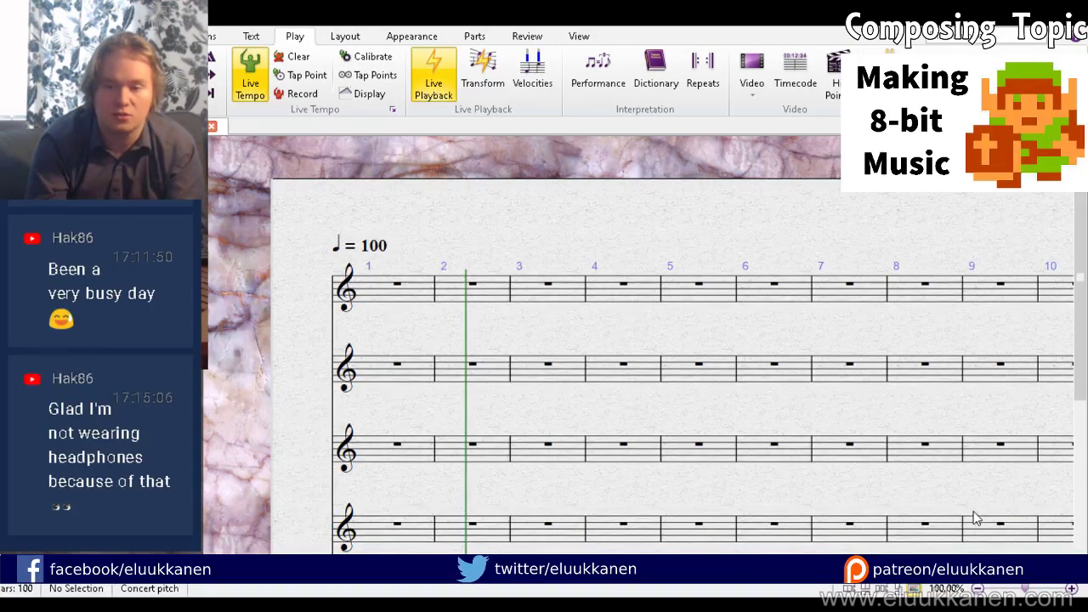
Step: Enter a quarter-note C4 on beat 1 of bar 1 in the first staff
left_click(376, 309)
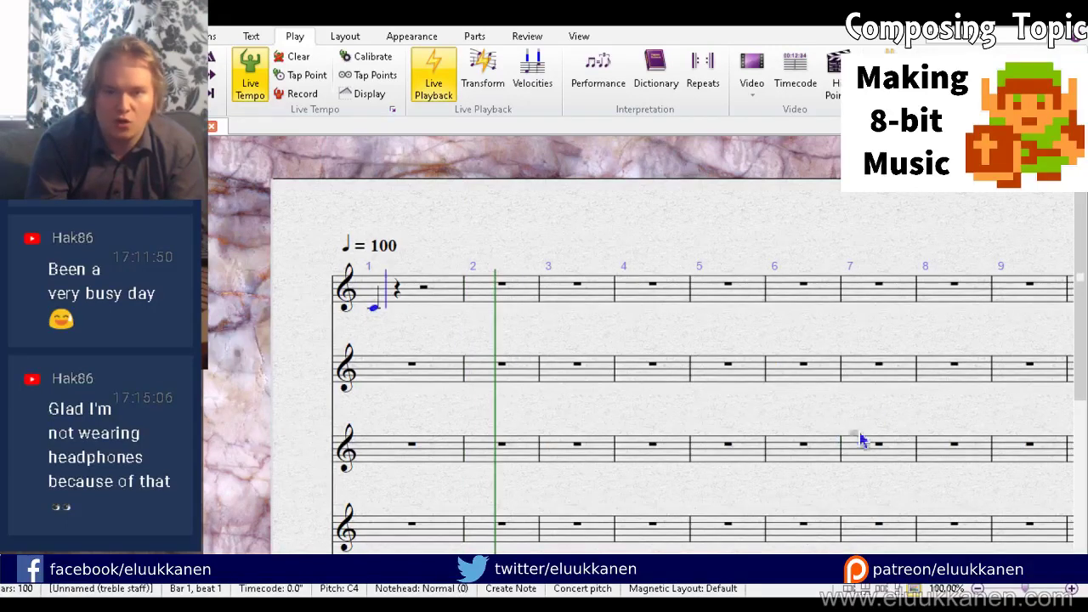
key("Escape")
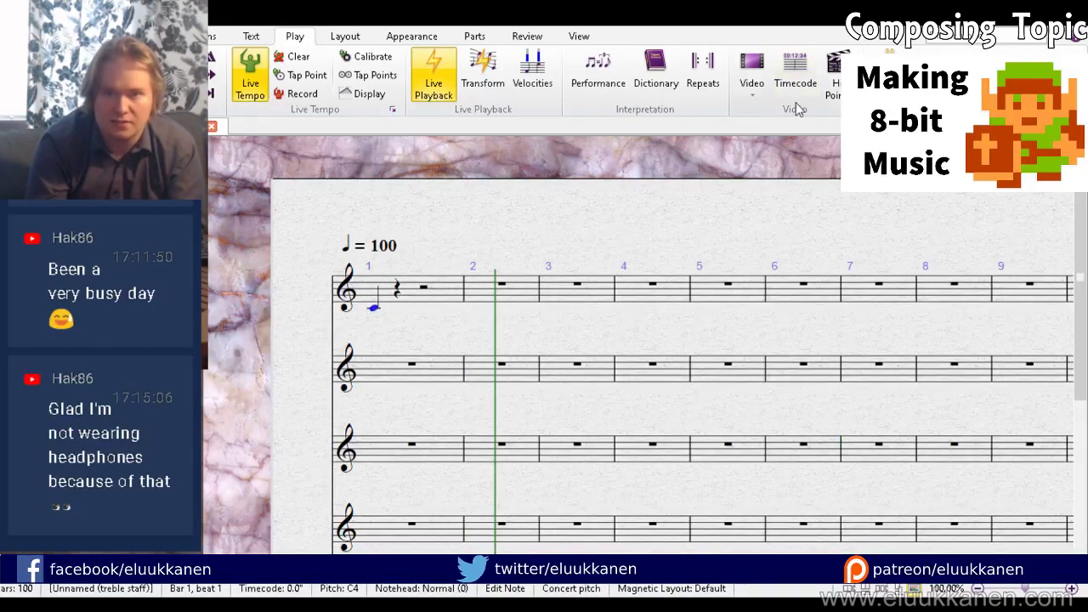
left_click(583, 38)
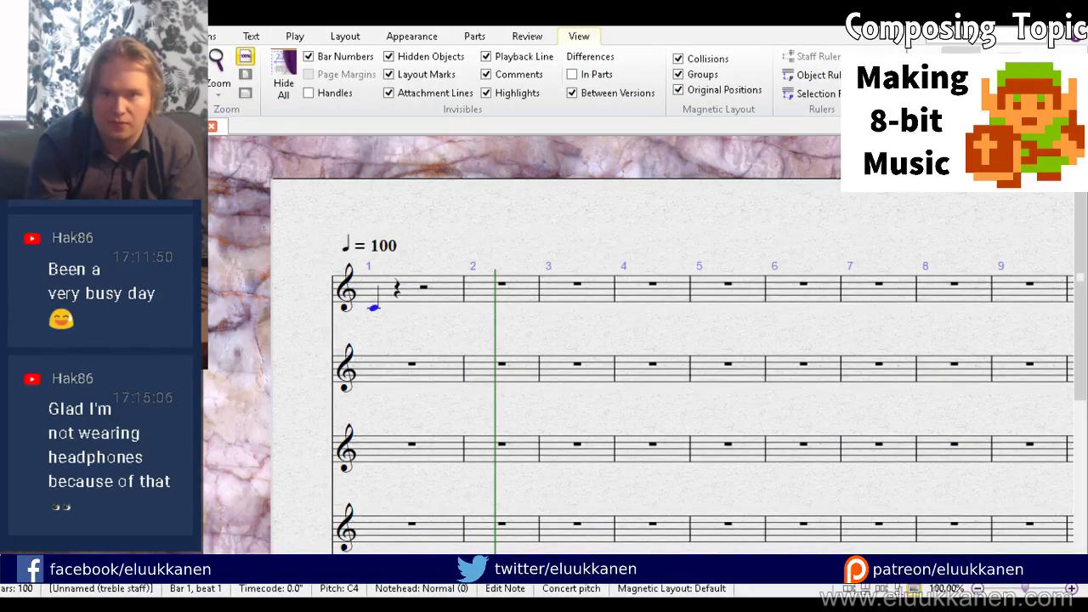
key("m")
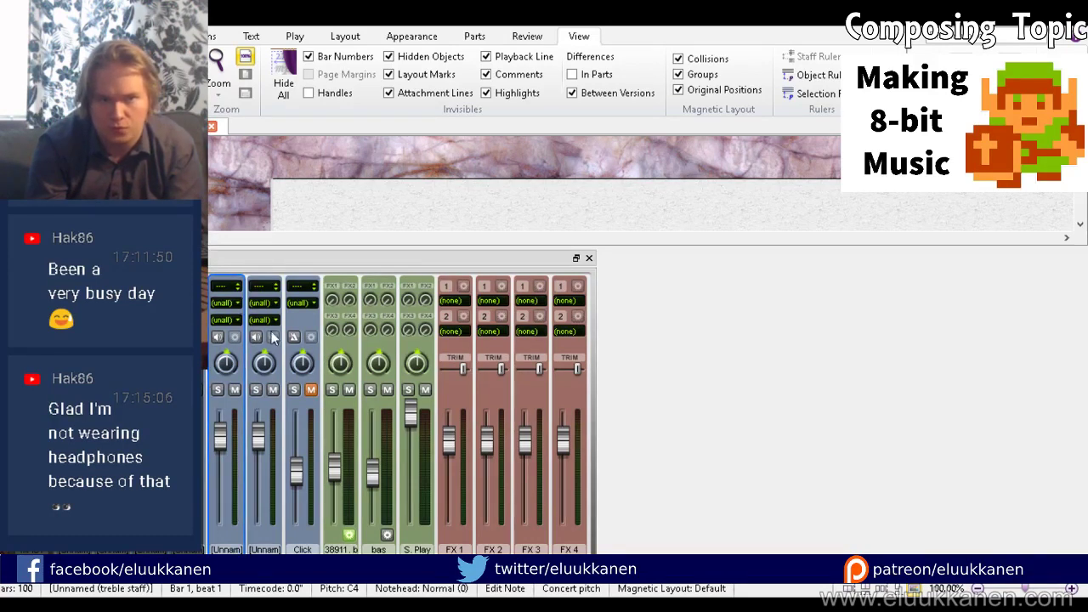
left_click(305, 308)
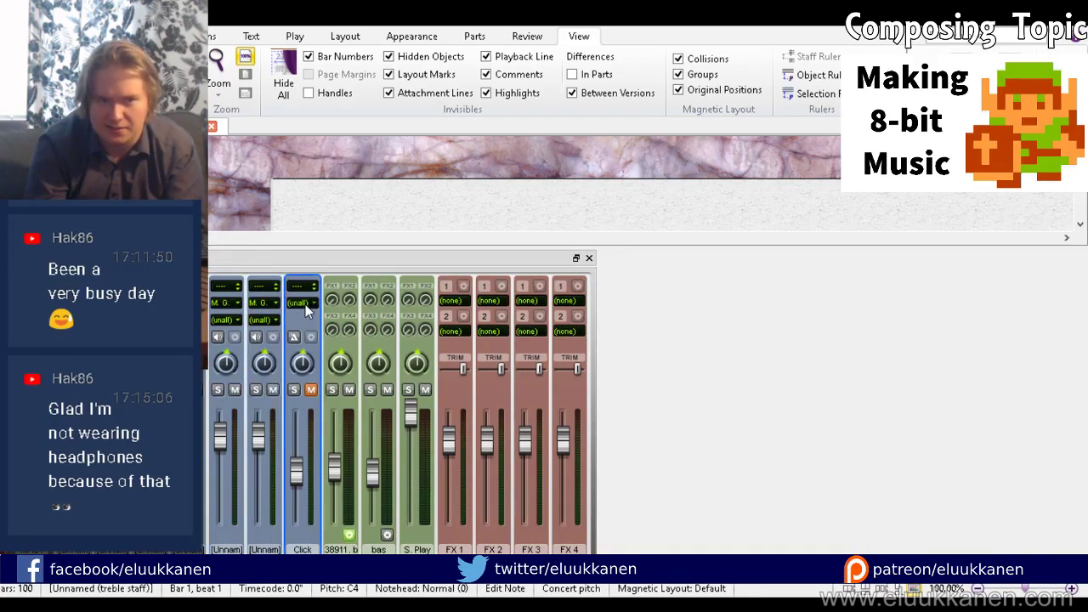
left_click(589, 259)
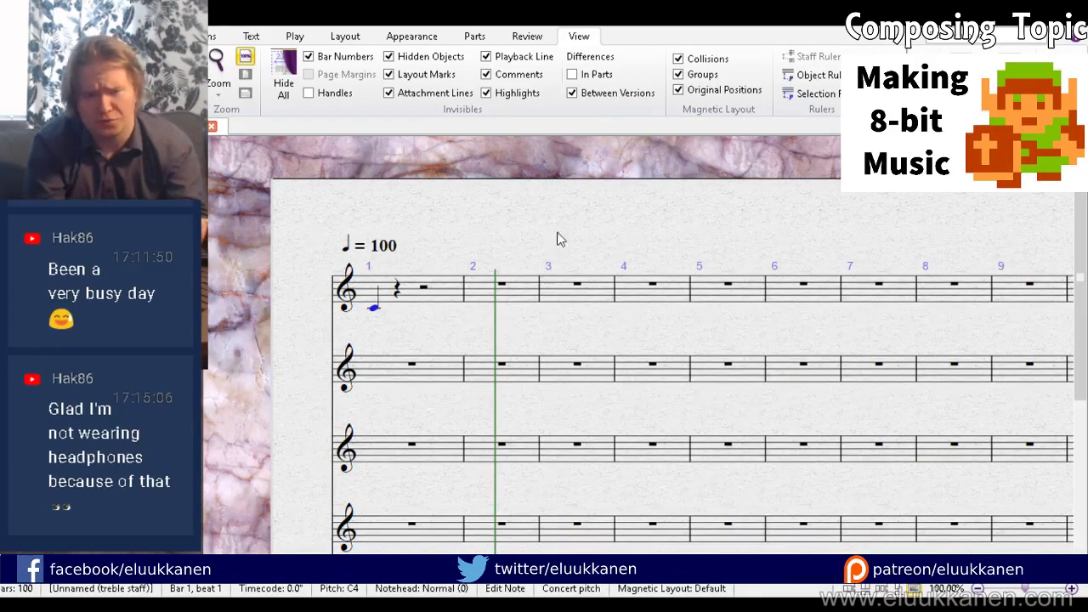
Step: Add a quarter-note F4 on beat 2 of bar 1 in the first staff
left_click(374, 297)
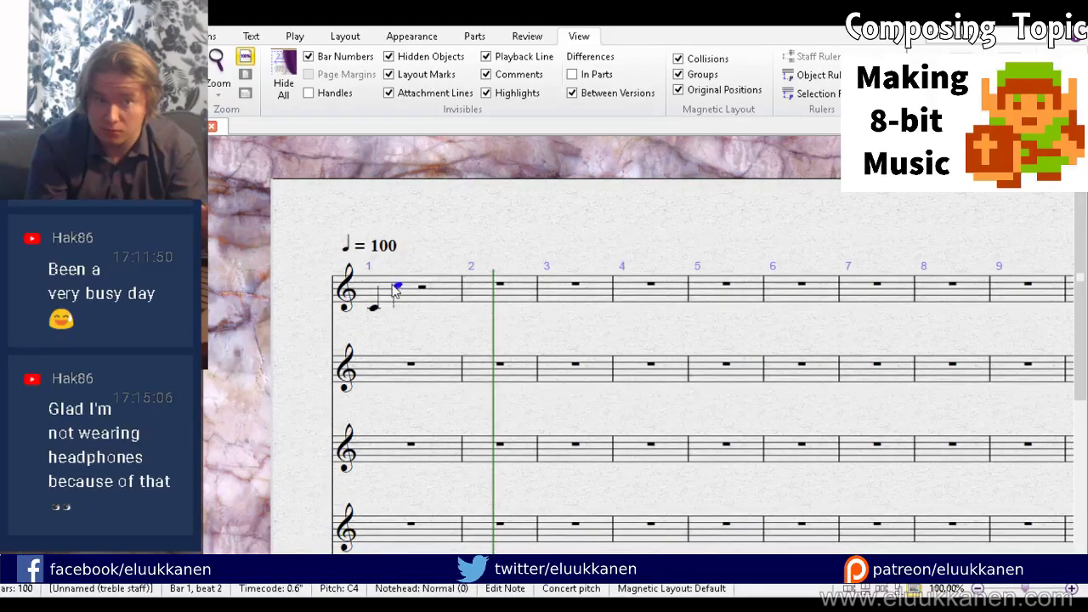
left_click(398, 297)
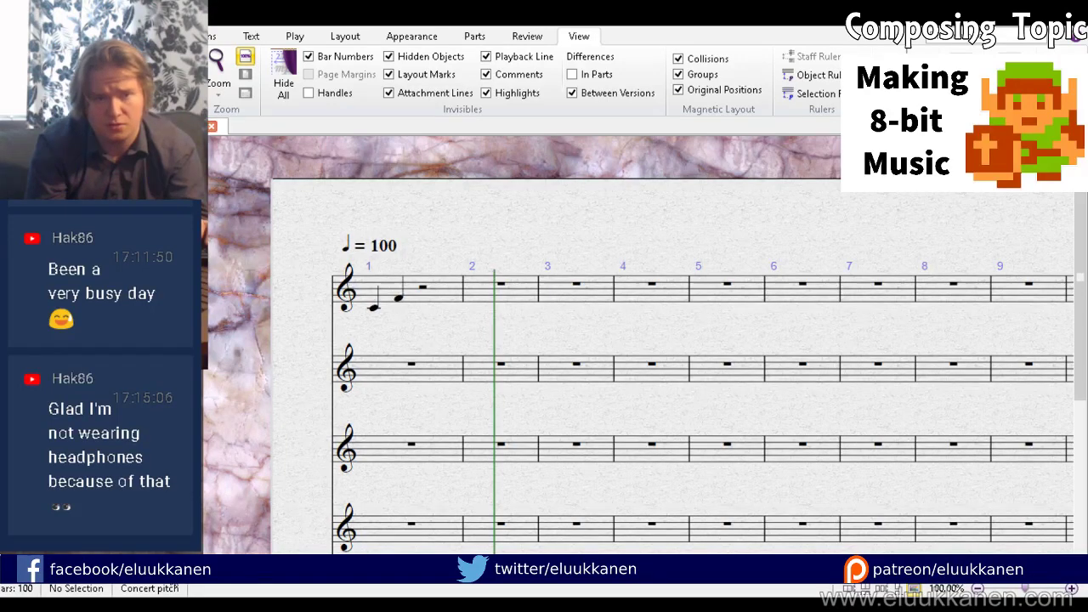
mouse_move(442, 340)
left_mouse_down()
mouse_move(423, 369)
mouse_move(445, 358)
left_mouse_up()
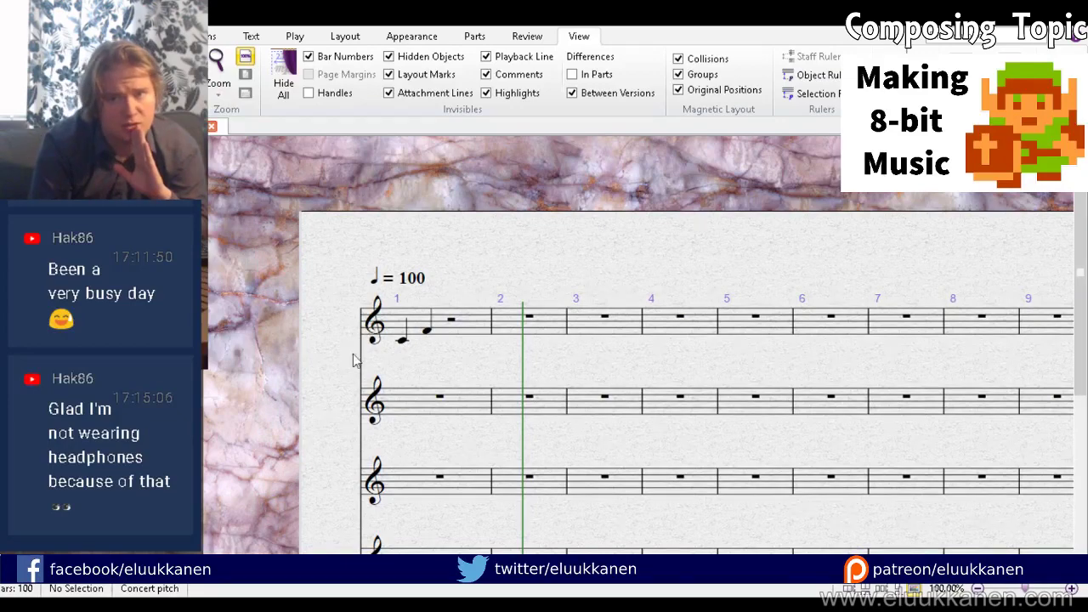
left_click_drag(355, 360, 355, 264)
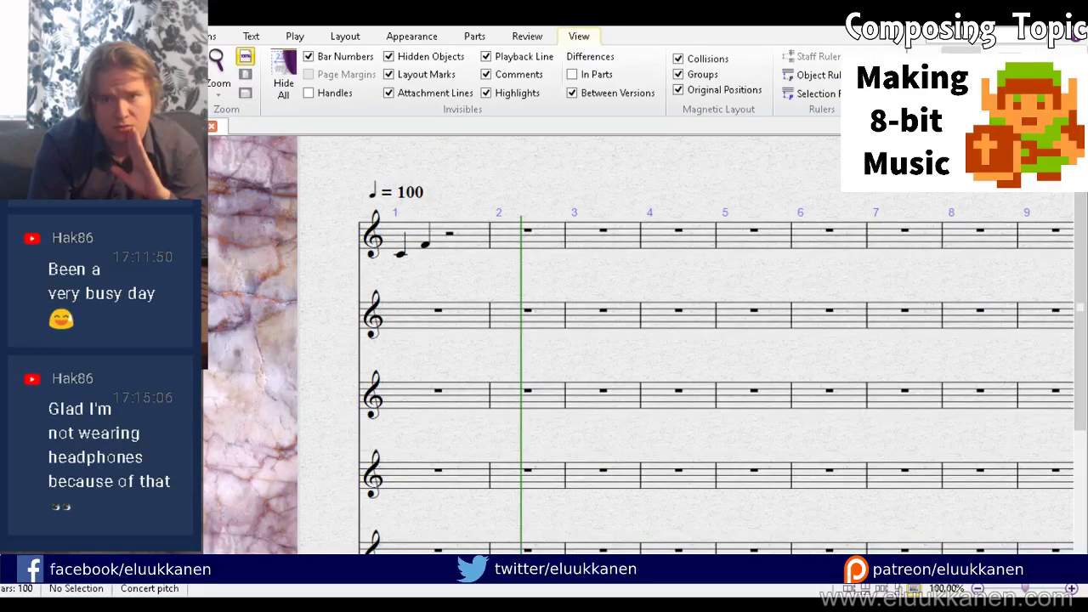
key("m")
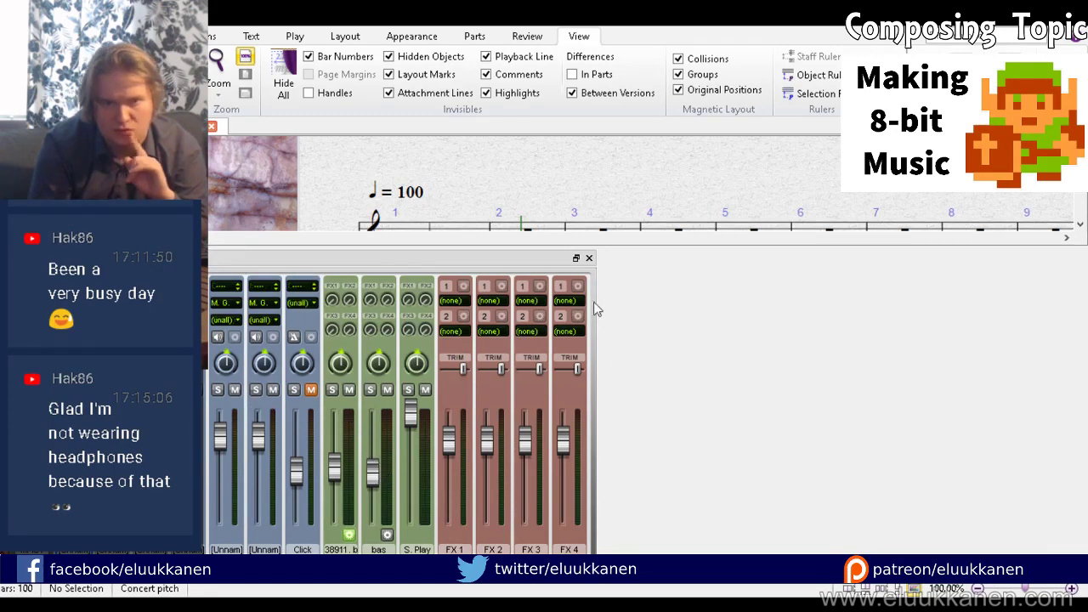
left_click(588, 258)
left_click_drag(476, 275, 473, 374)
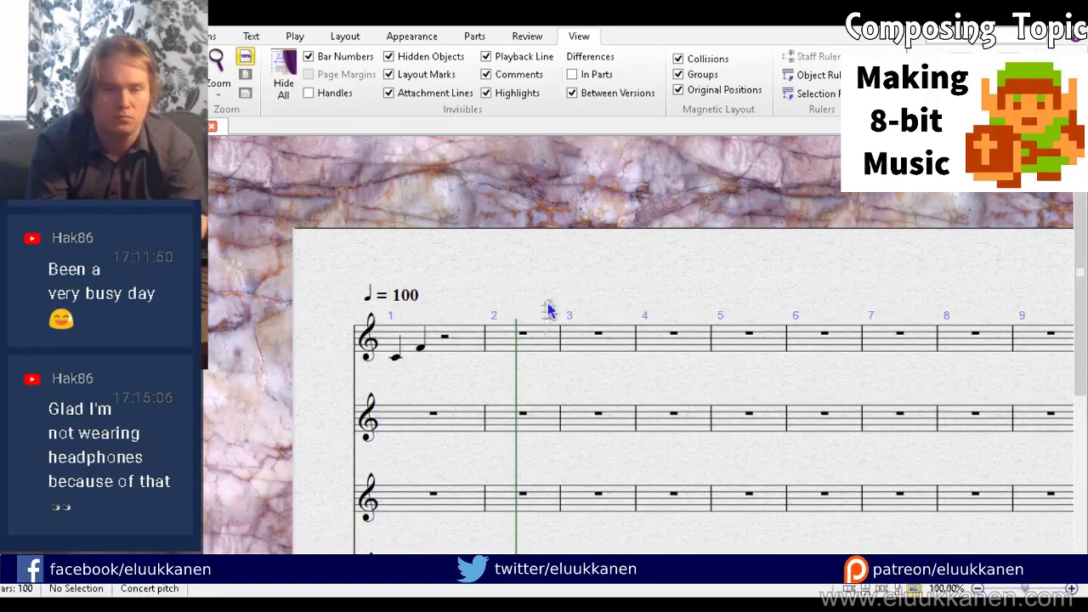
Step: Change the first note of bar 1 to an eighth-note C4 and add another eighth note after it
left_click(405, 361)
key("Escape")
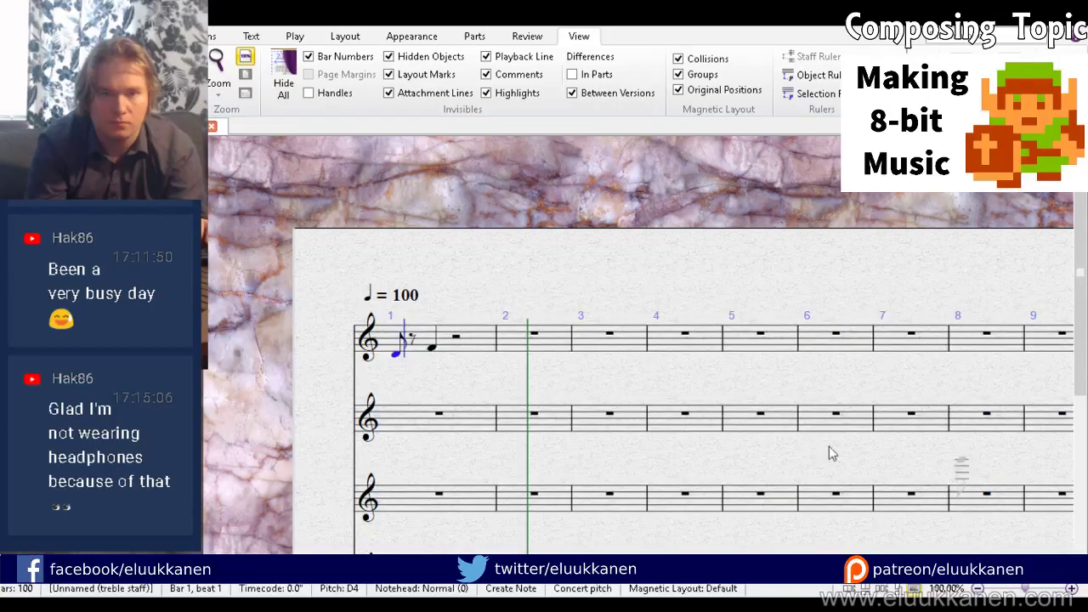
left_click(396, 357)
key("3")
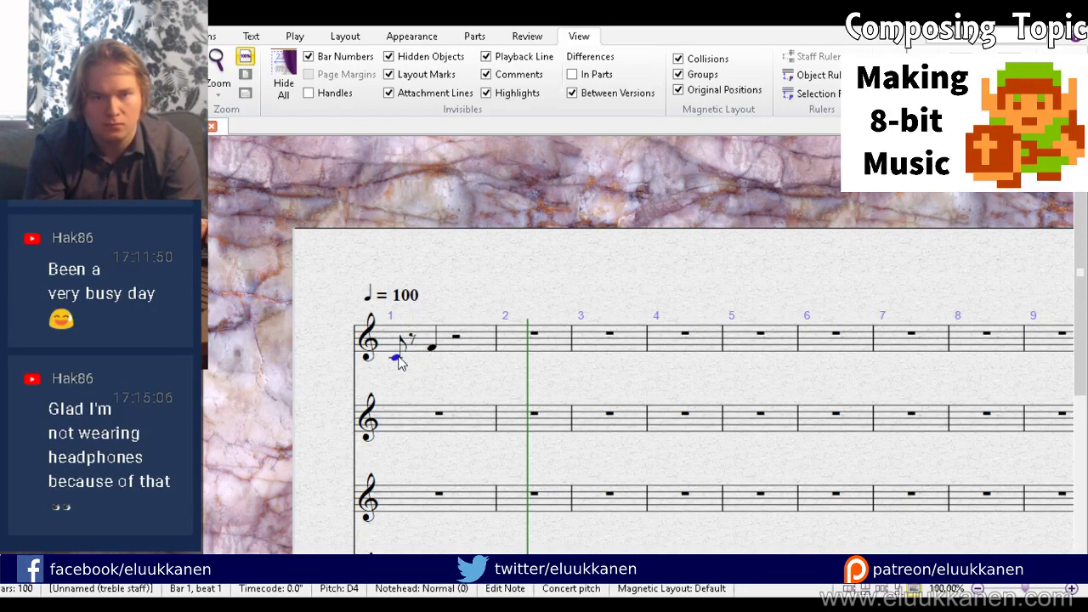
key("Down")
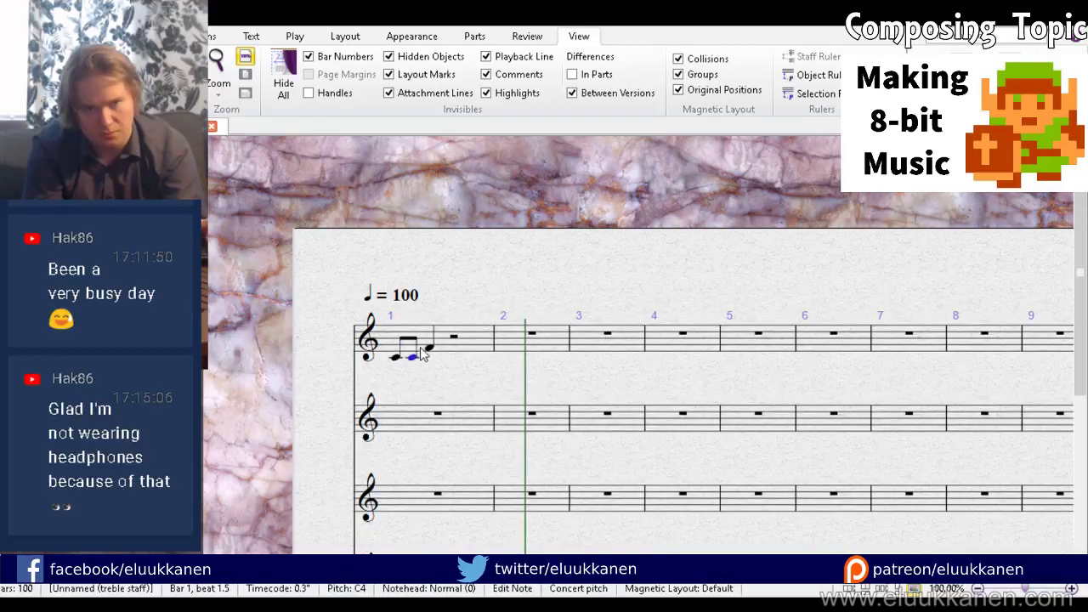
Step: Shape the rest of the bar 1 phrase as eighth notes G4, F4, E4 and C4, ending on beat 3
left_click(412, 346)
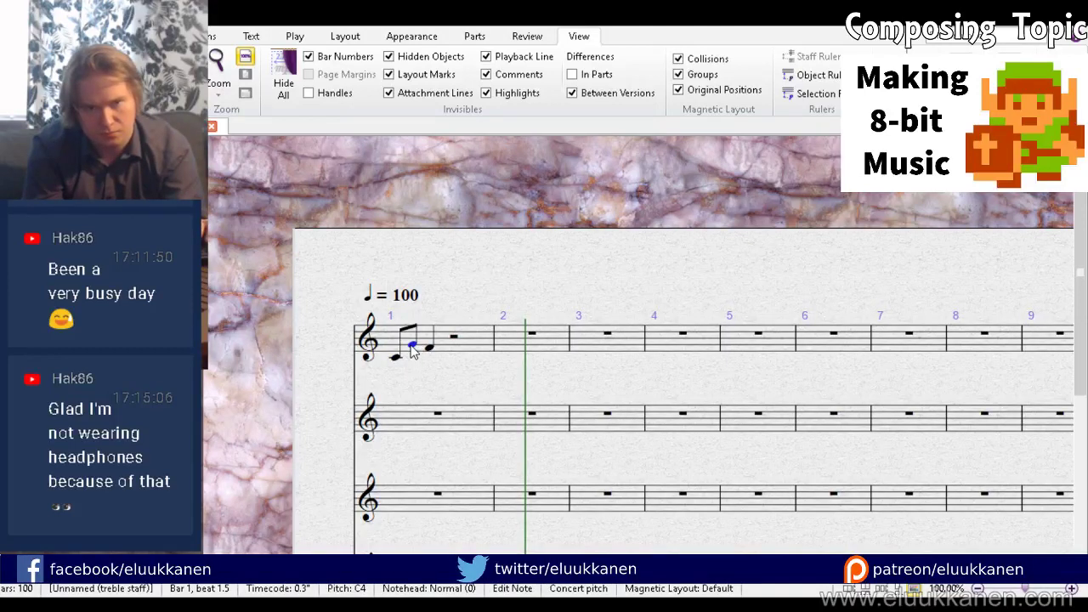
left_click(430, 348)
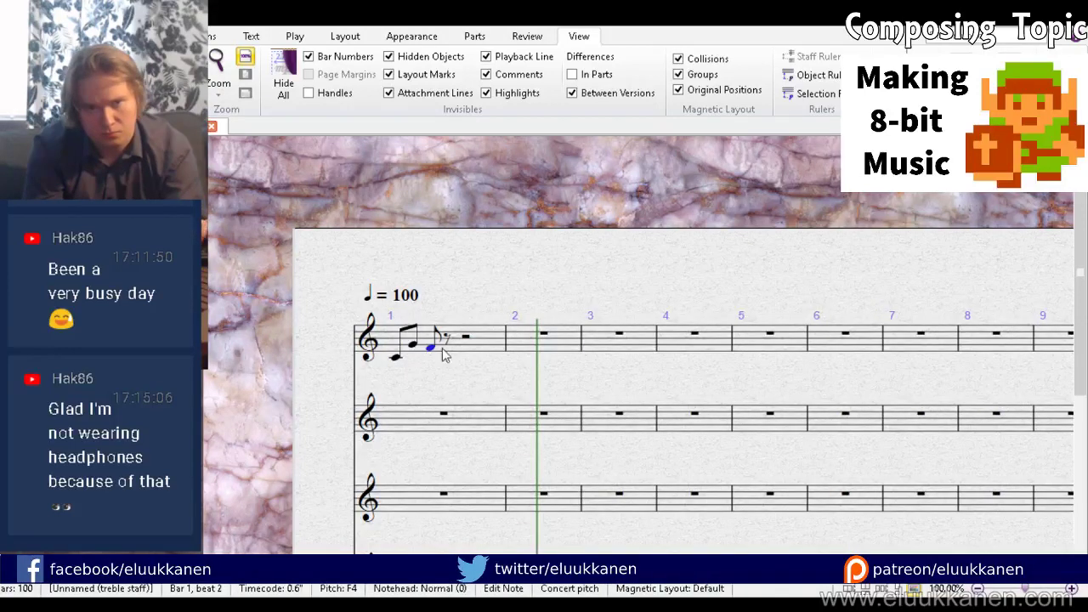
left_click(449, 352)
left_click_drag(450, 352, 454, 356)
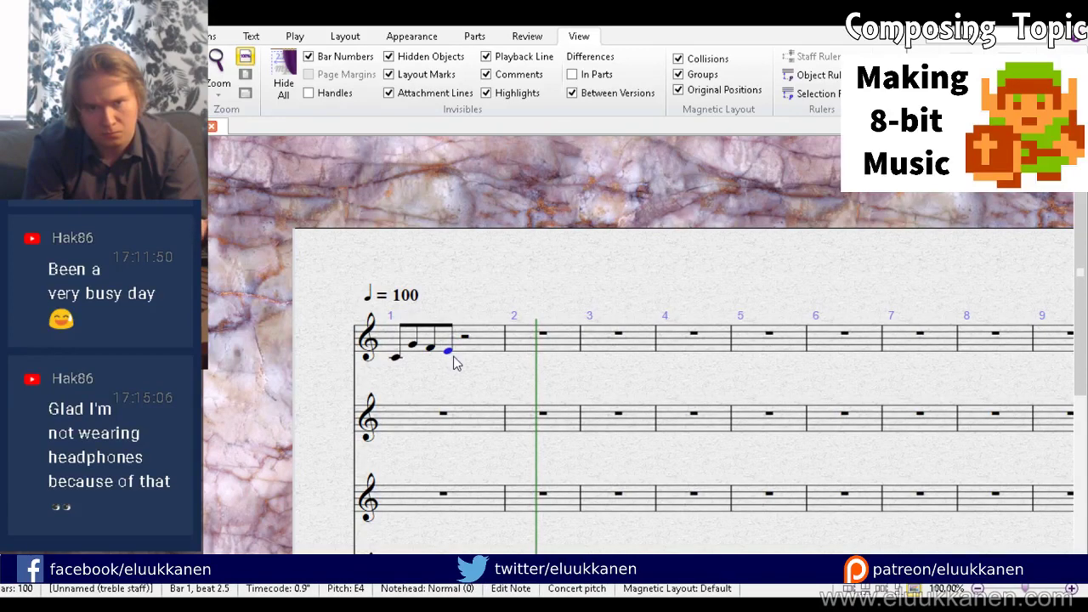
left_click(466, 357)
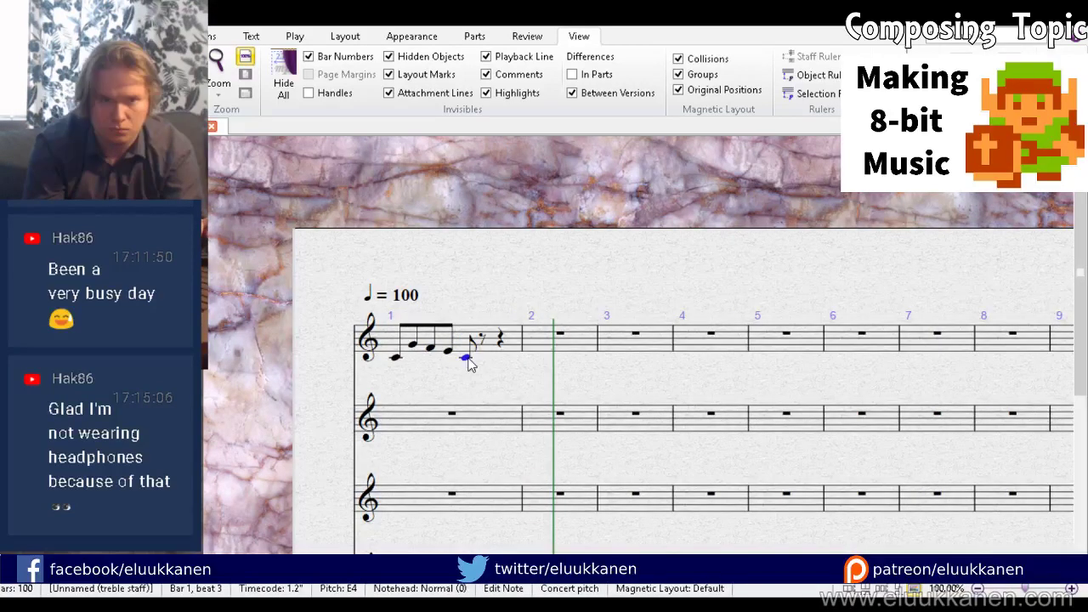
Step: Make the F4 on beat 2 of bar 1 a quarter note in place of the eighth notes F4 and E4
left_click(412, 345)
left_click(430, 354)
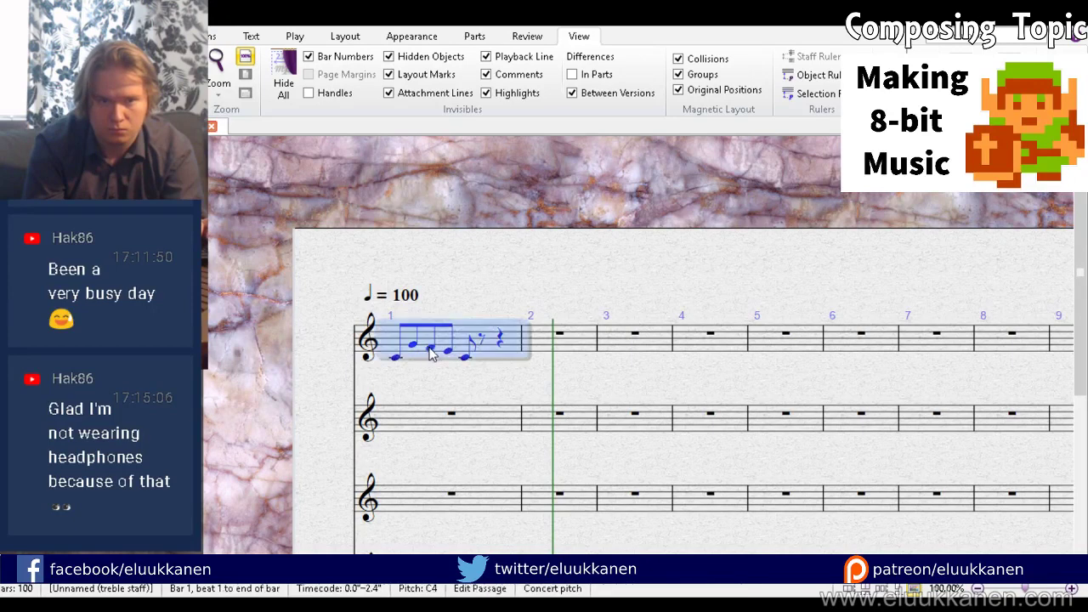
key("ctrl+z")
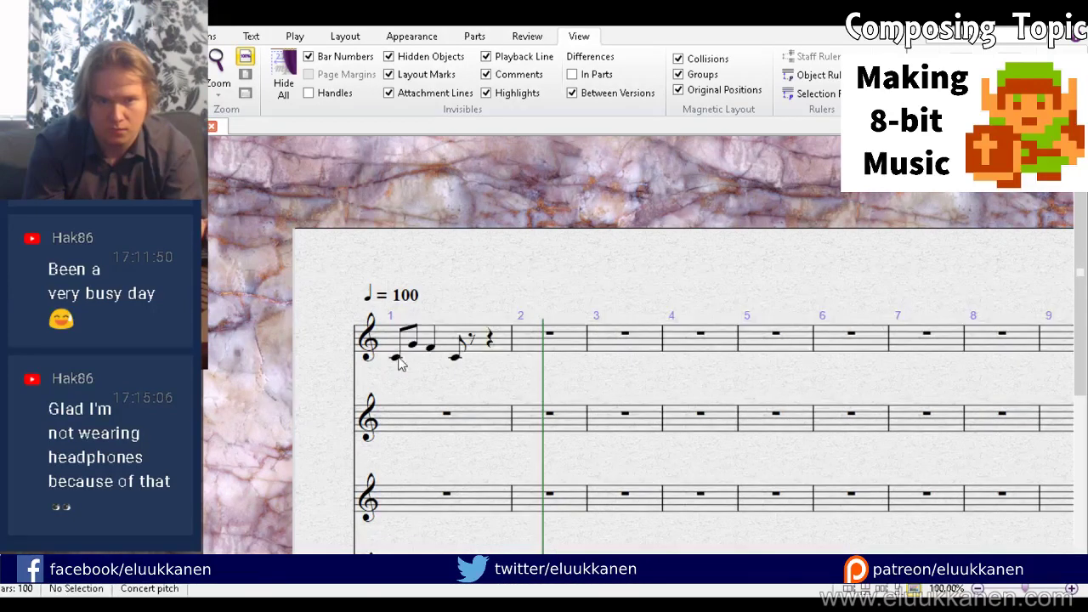
Step: Copy the C4, G4, F4 figure to beat 3 of bar 1 and change the copy's first note to A#3
left_click(397, 358)
left_click(414, 346, "ctrl")
left_click(431, 348, "ctrl")
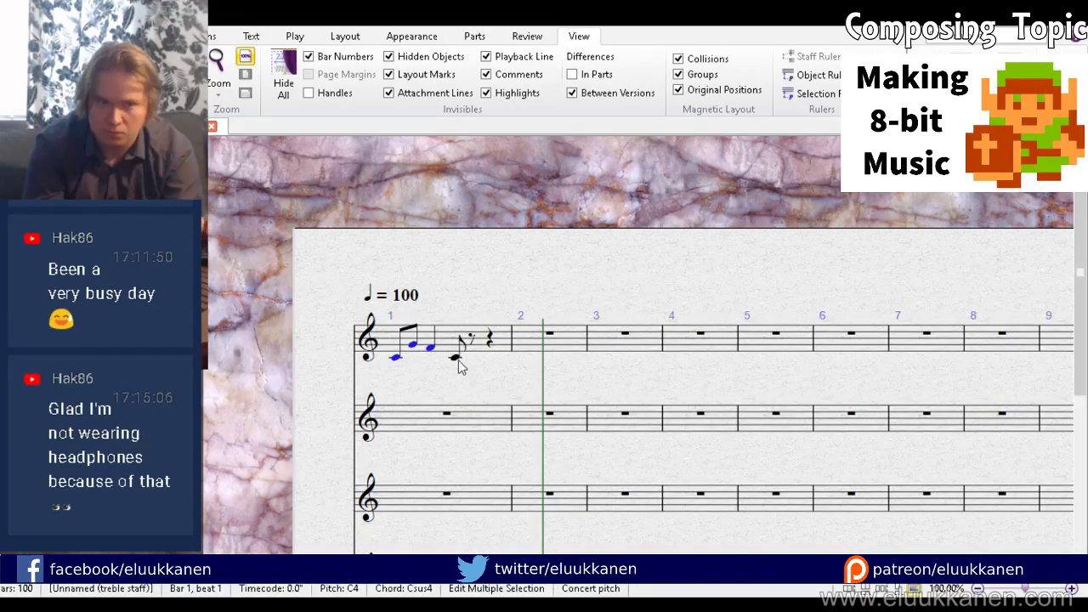
left_click(456, 357, "alt")
left_click_drag(459, 360, 456, 369)
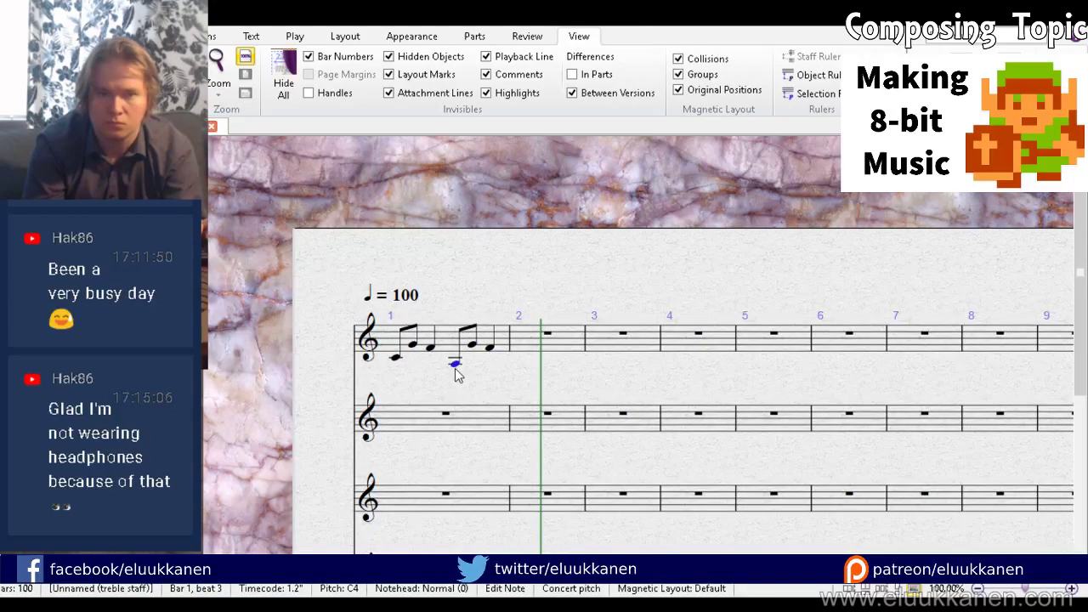
left_click(1001, 493)
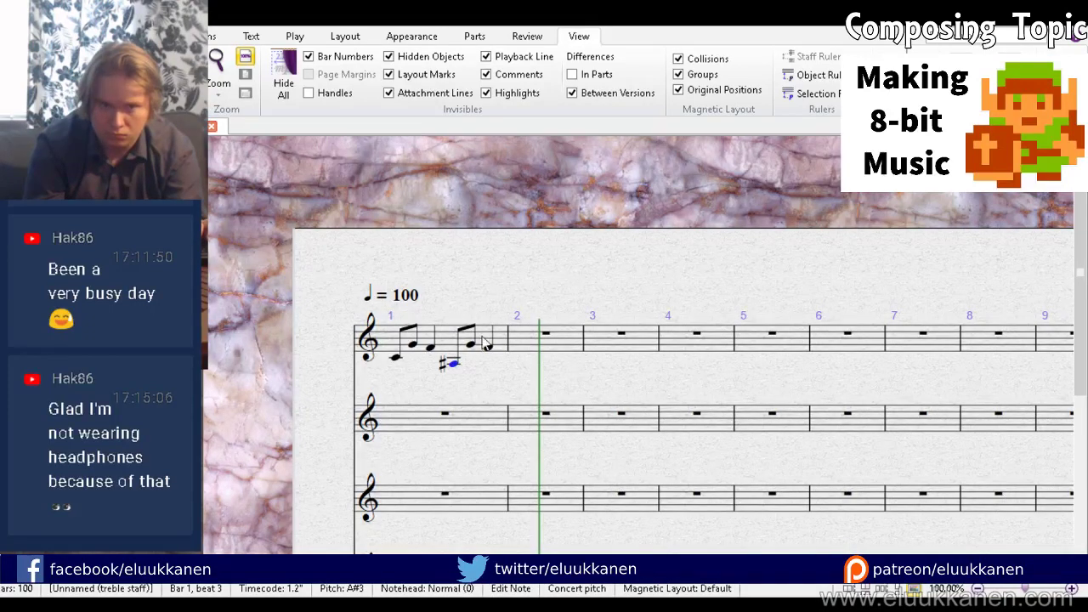
Step: Change the note on beat 4 of bar 1 to a sixteenth-note E4
left_click(487, 347)
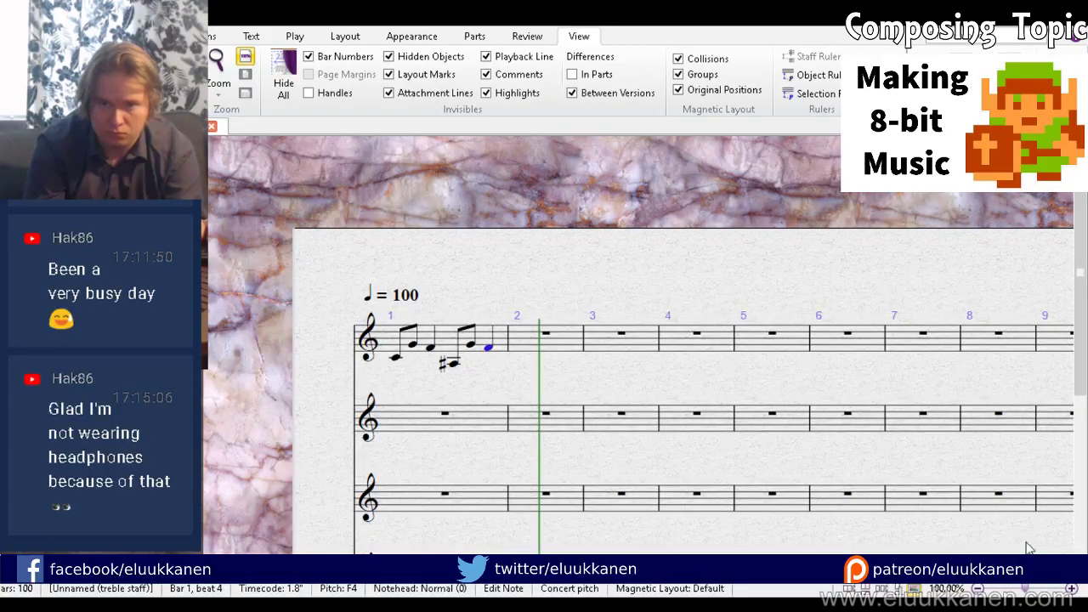
key("KP_3")
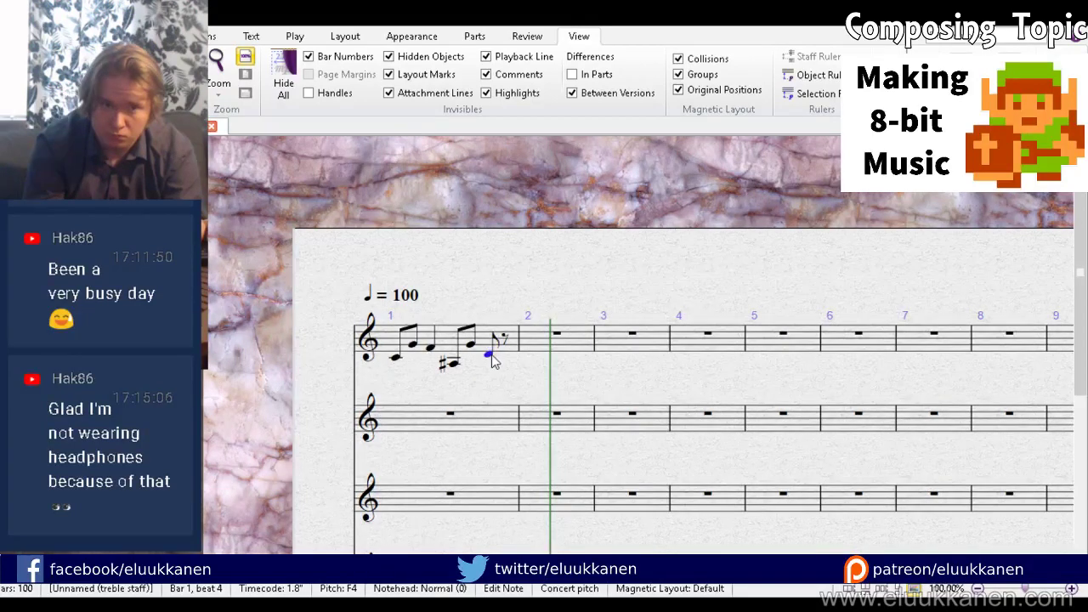
key("Down")
key("KP_2")
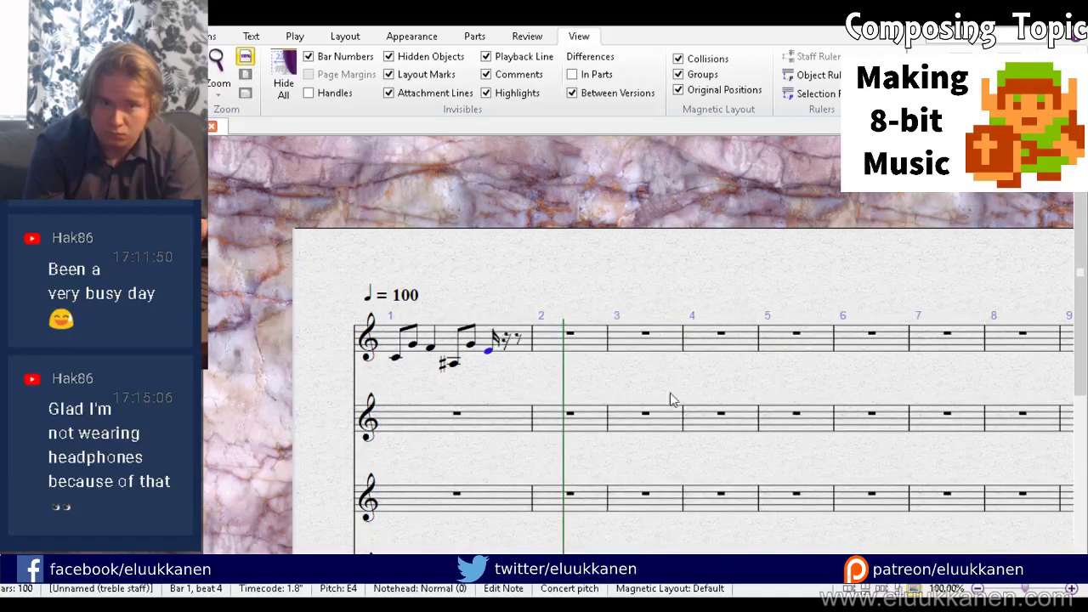
Step: Finish bar 1 with a dotted eighth-note C4 after the sixteenth-note E4
left_click(515, 352)
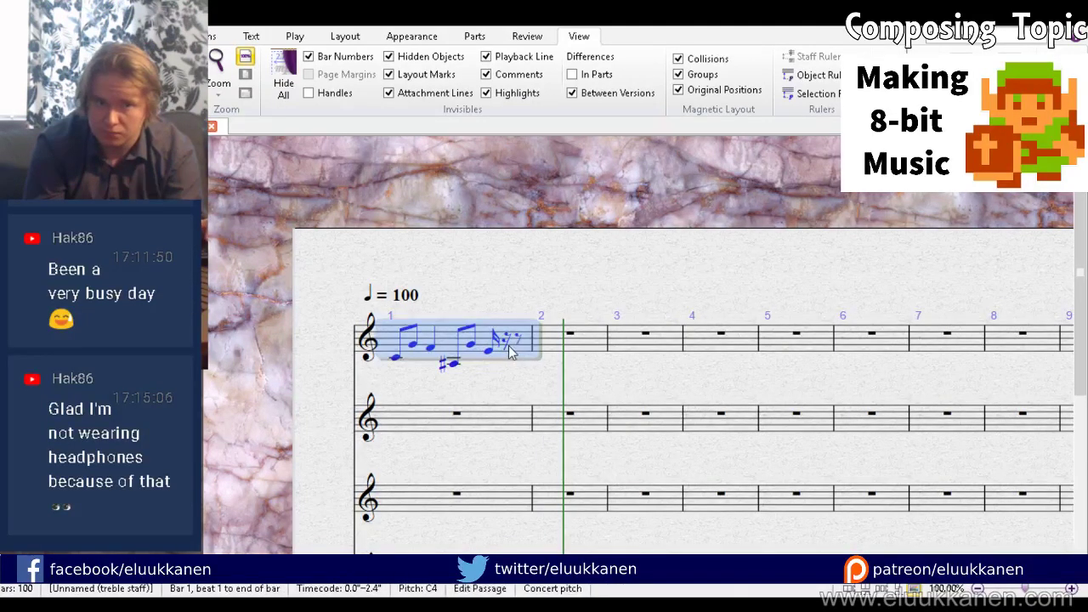
left_click(509, 344)
key("d")
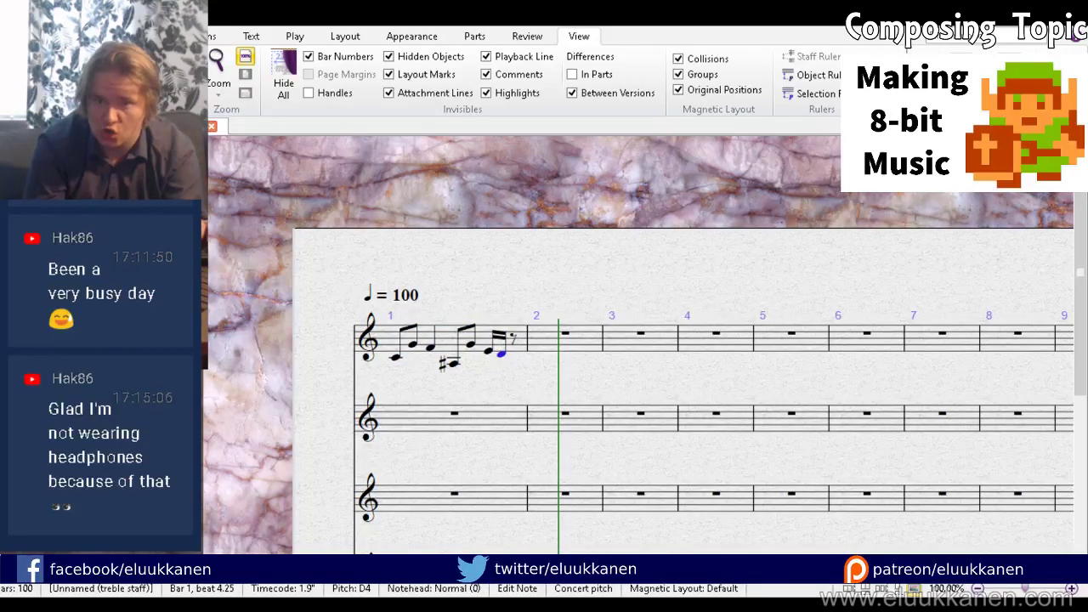
key("KP_3")
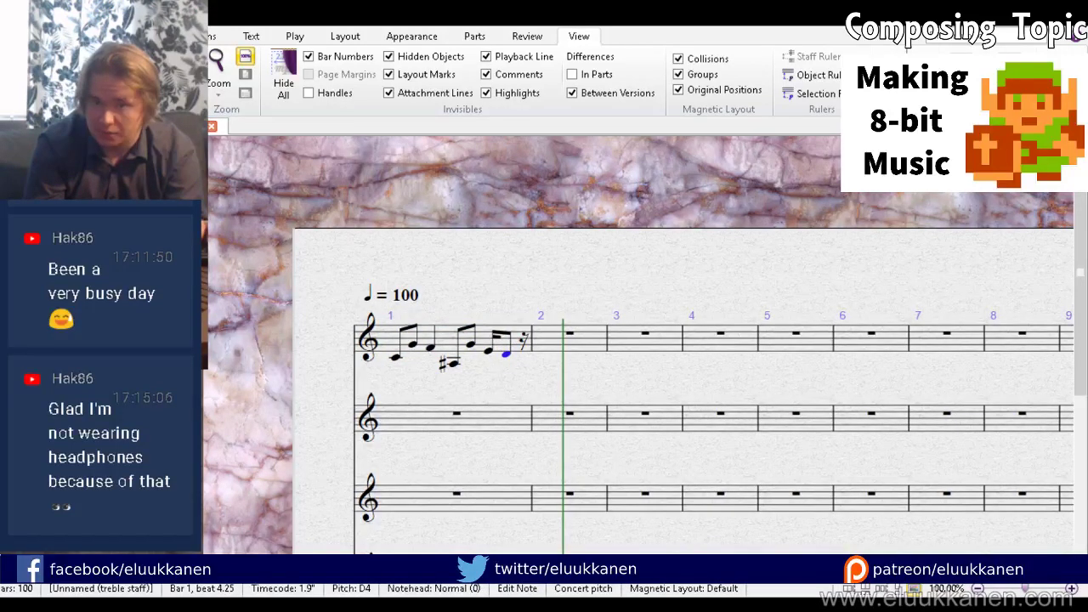
key("KP_Decimal")
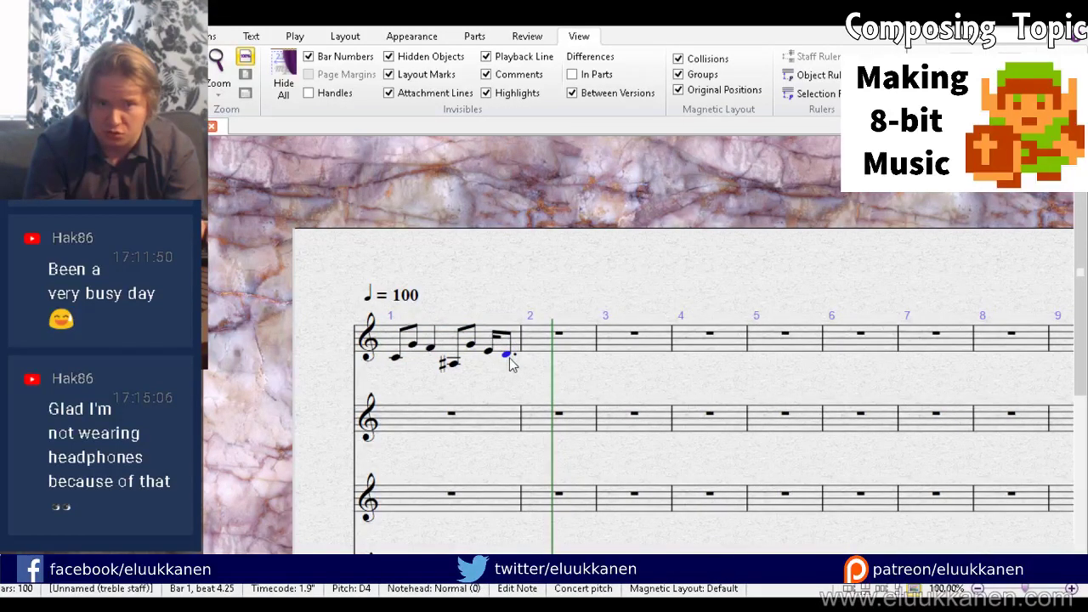
left_click_drag(508, 354, 510, 356)
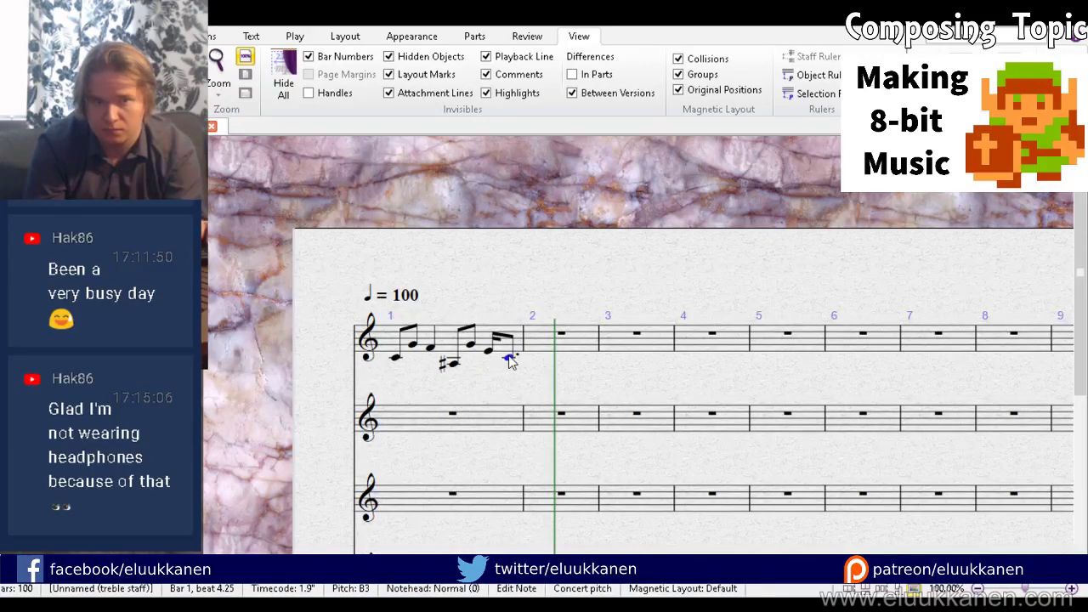
Step: Audition the bar 1 melody one note at a time from beginning to end
left_click(397, 358)
left_click(412, 344)
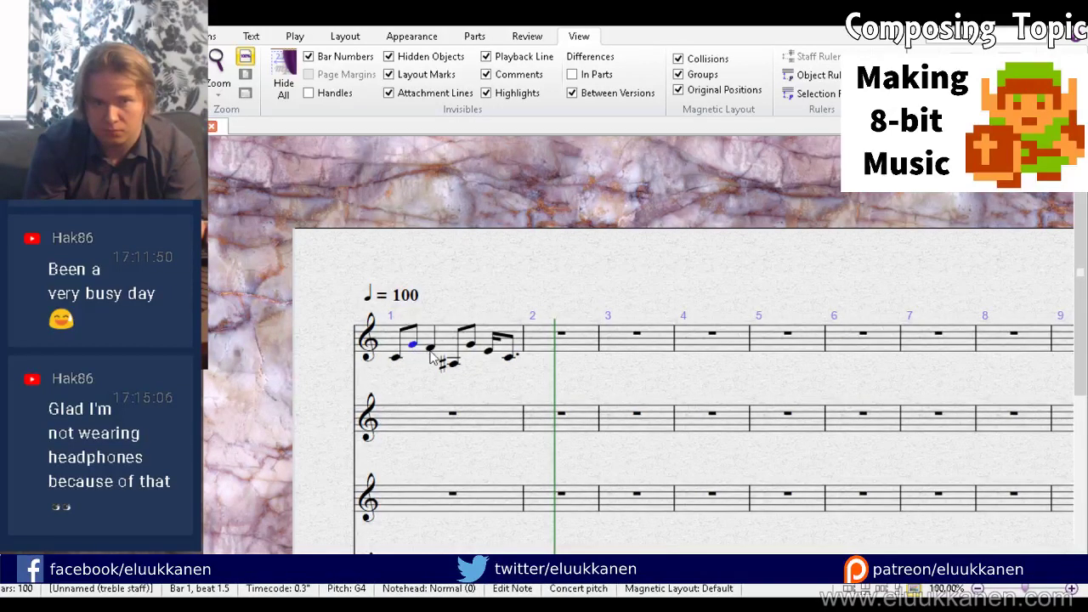
left_click(431, 348)
left_click(451, 364)
left_click(468, 344)
left_click(488, 347)
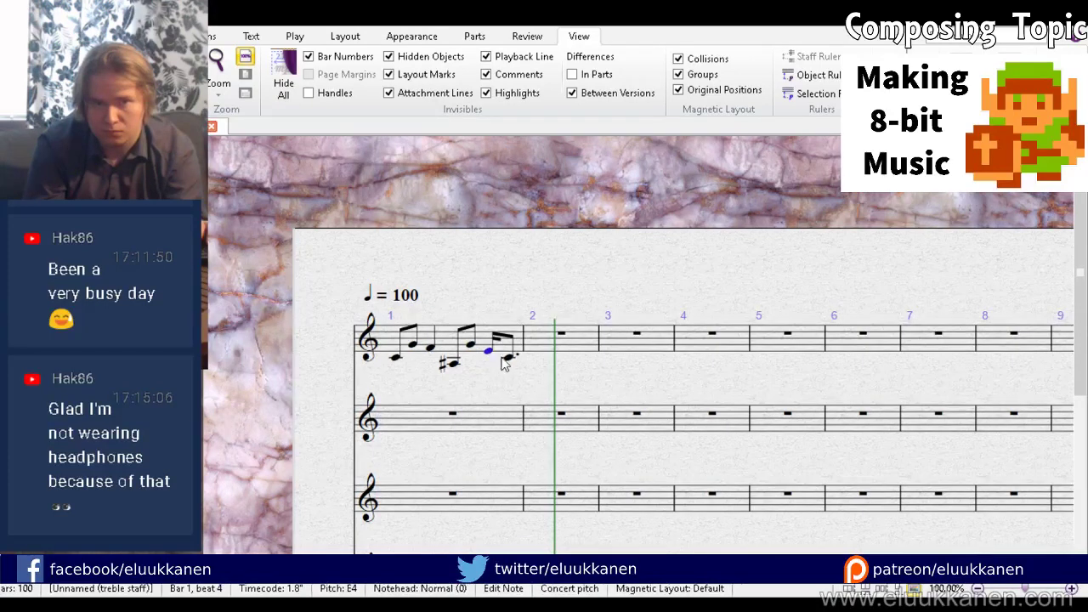
left_click(509, 358)
key("Escape")
Step: Change the tempo marking above bar 1 to quarter note = 70
double_click(407, 294)
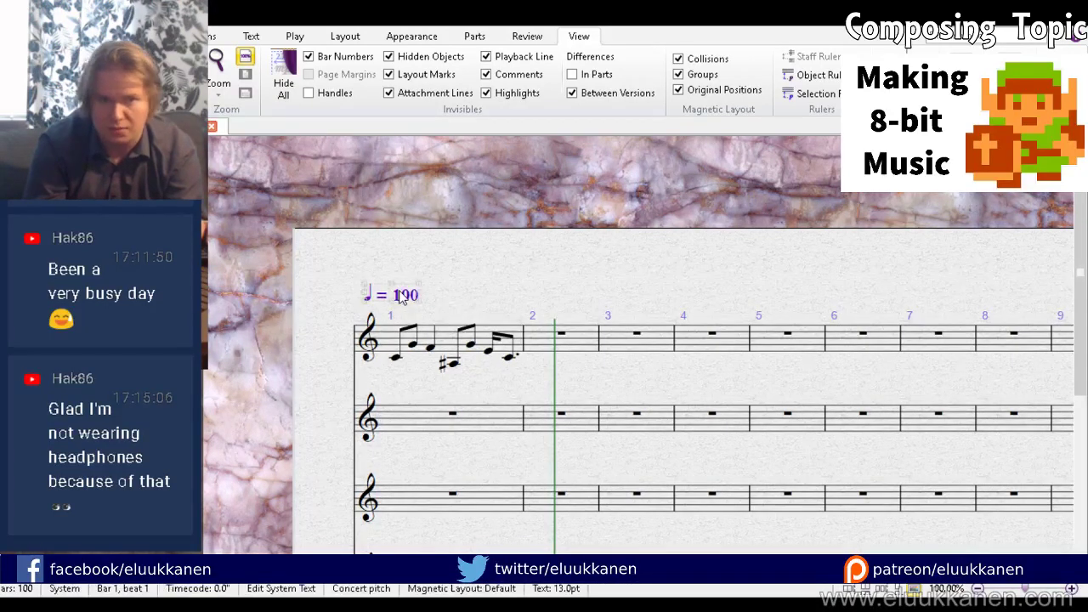
left_click_drag(412, 292, 401, 290)
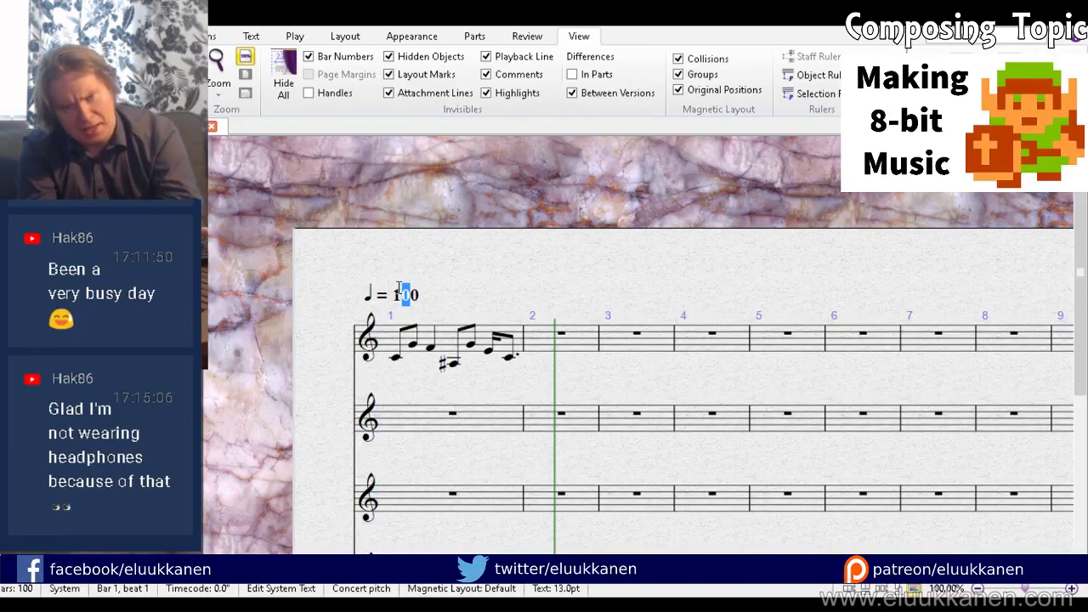
left_click_drag(400, 288, 393, 290)
type("7")
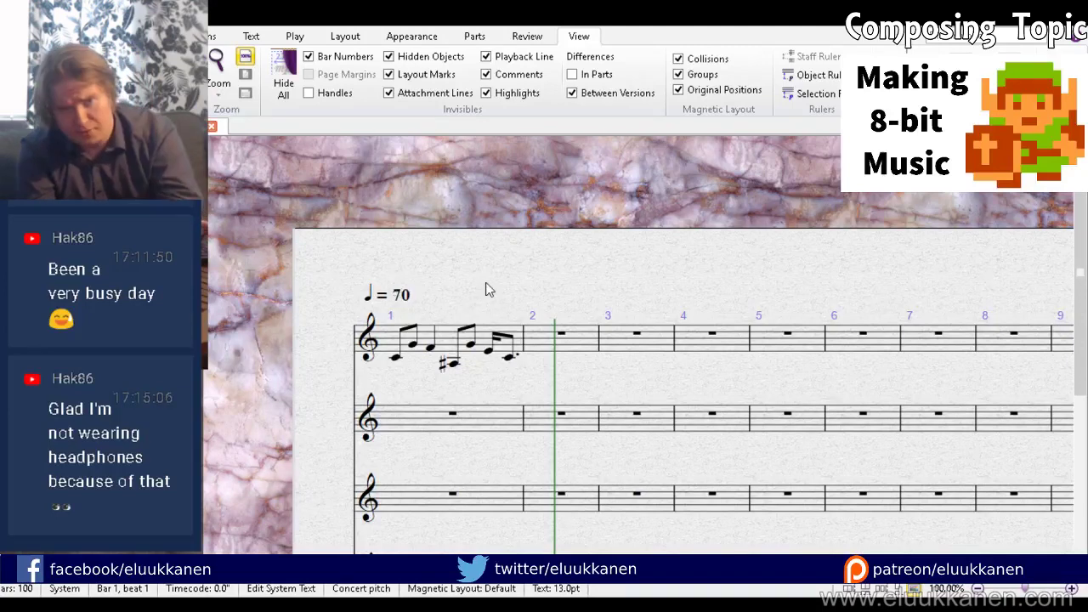
key("Escape")
key("Escape")
Step: Play the score back from the start to hear the bar 1 melody at the new tempo
key("ctrl+[")
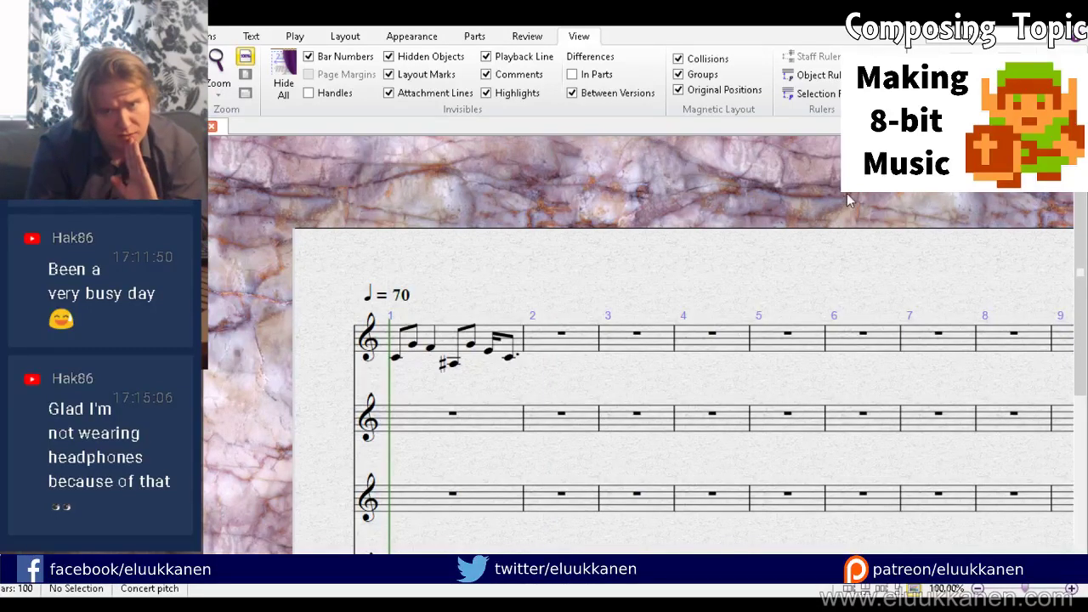
scroll(847, 199, "down", 3)
key("space")
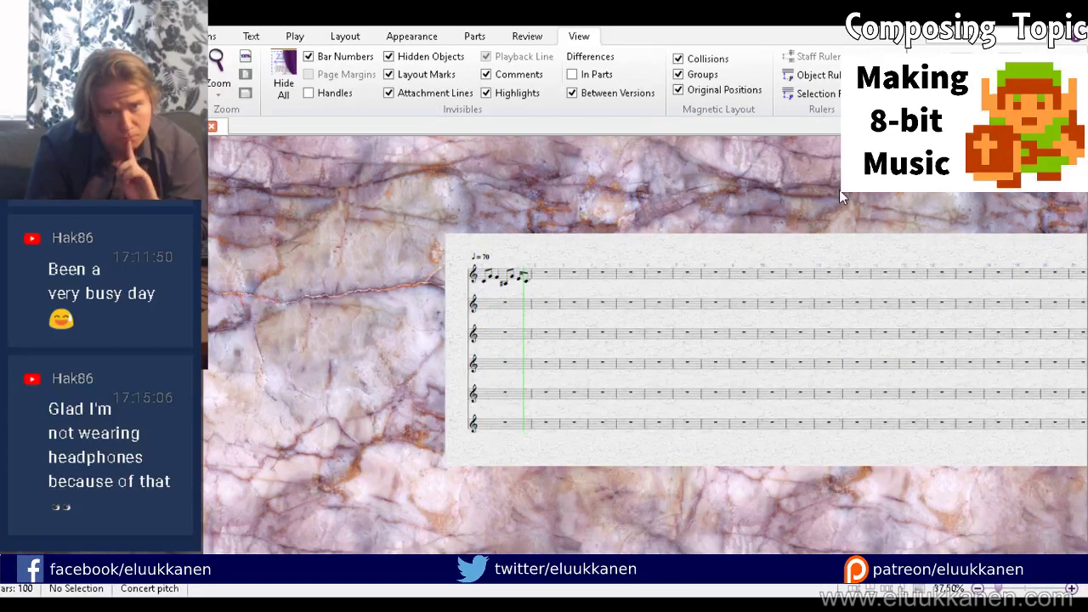
scroll(864, 195, "up", 3)
left_click_drag(510, 199, 515, 382)
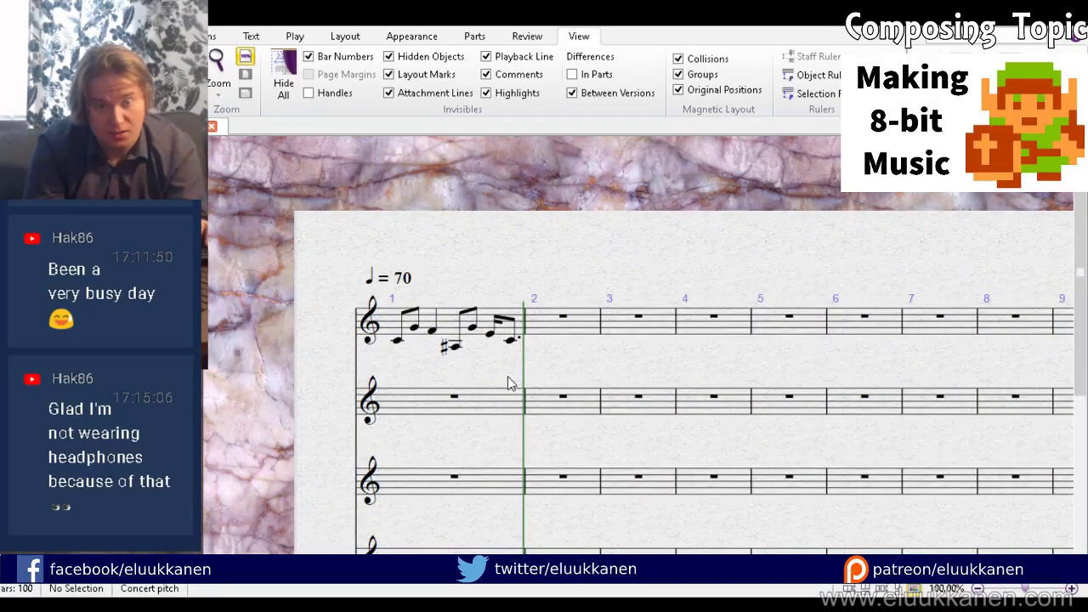
Step: Copy the bar 1 melody into bar 3 of the first staff
left_click(445, 328)
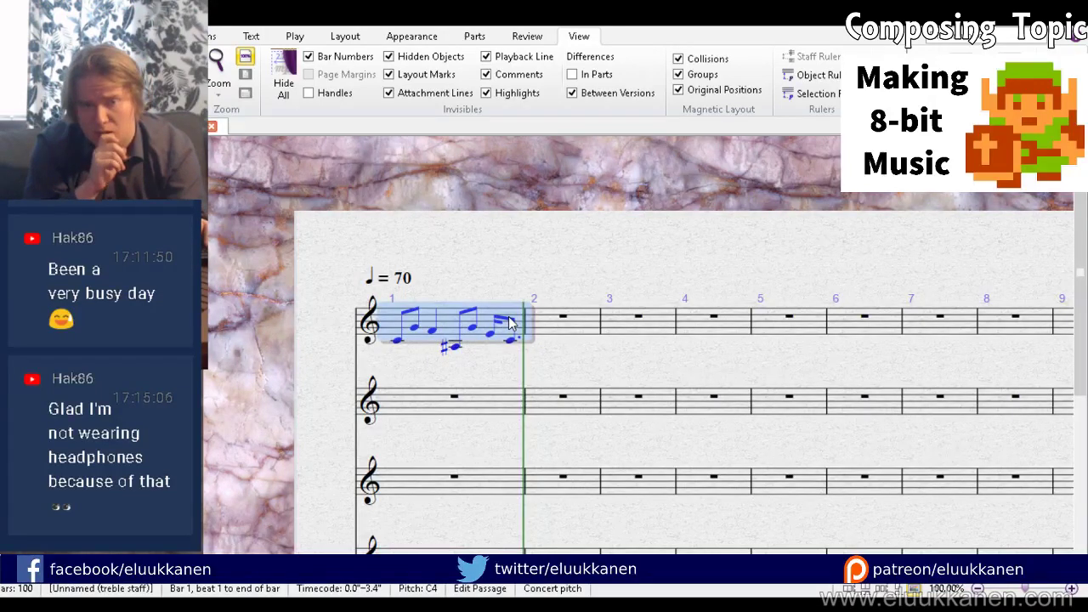
left_click(648, 333)
key("ctrl+v")
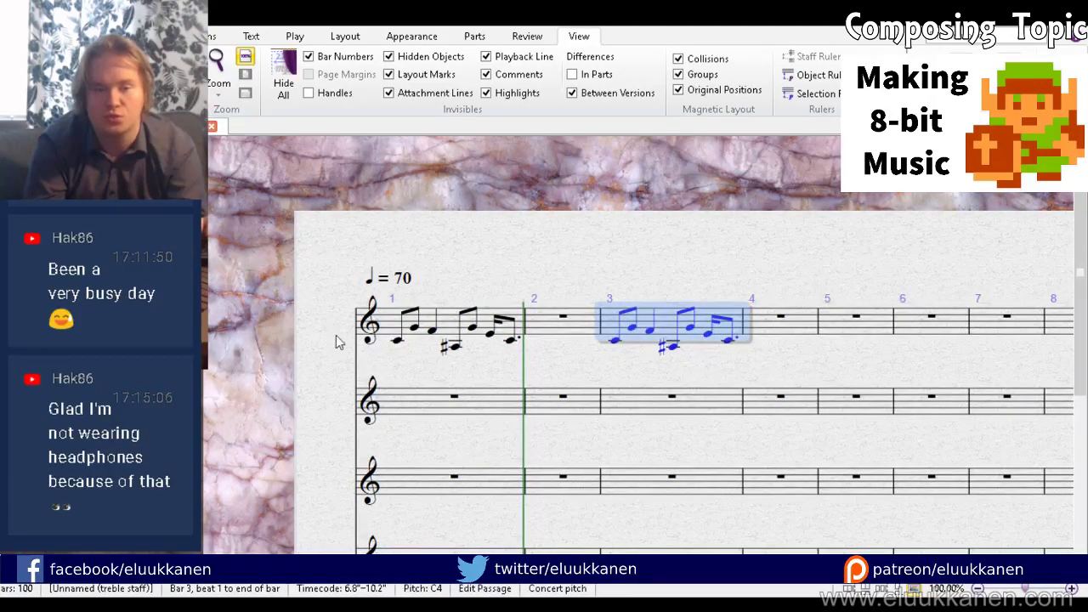
Step: Rewrite the first half of bar 1 as a quarter-note C4 followed by a quarter-note G4 on beat 2
left_click(387, 350)
left_click(396, 341)
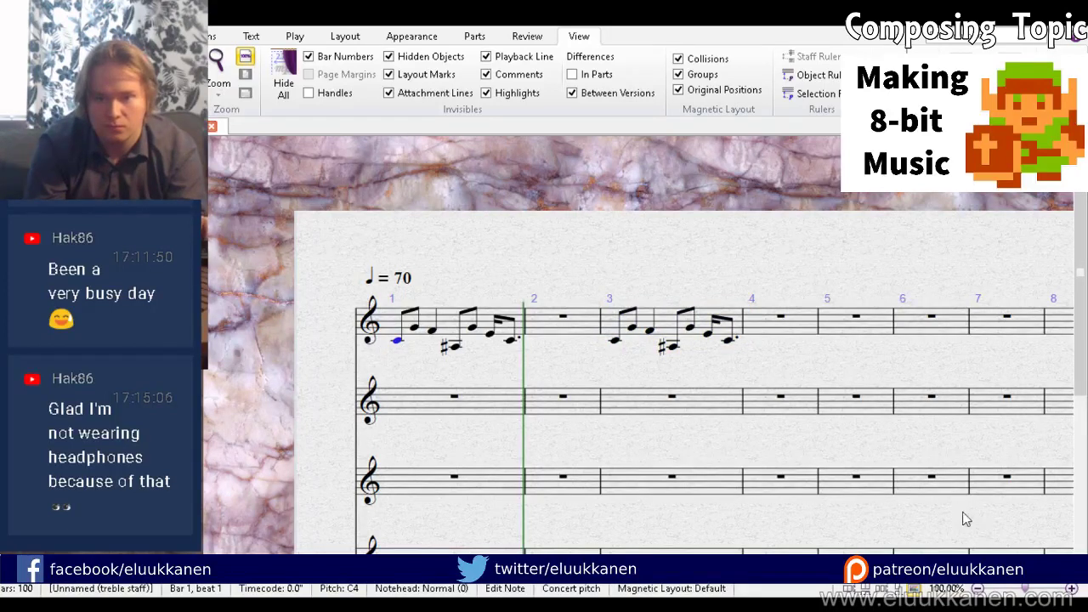
key("4")
left_click_drag(425, 331, 424, 336)
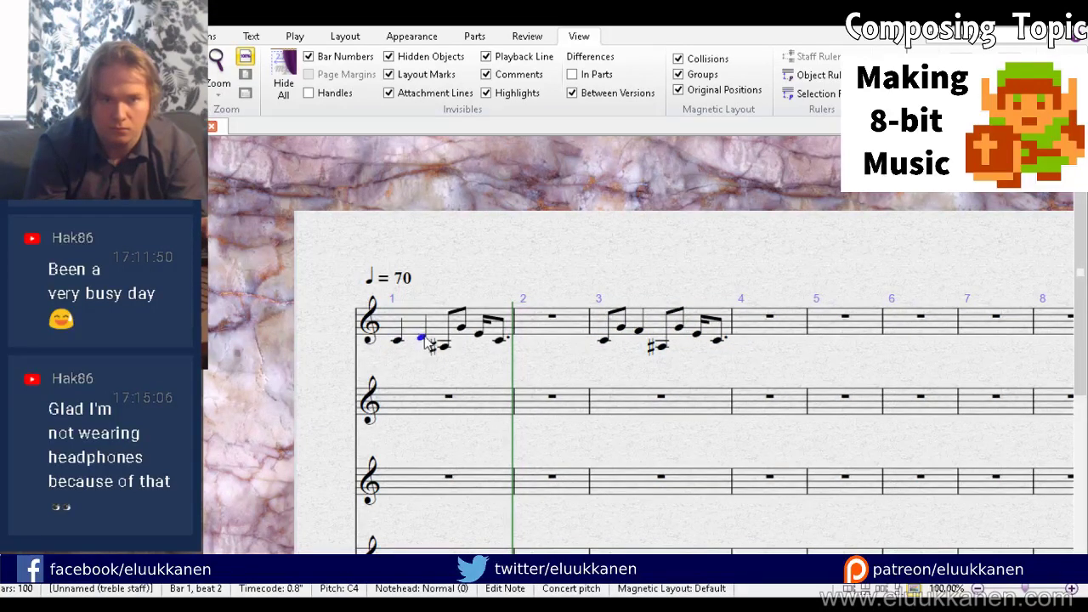
key("Up")
key("Up")
key("Up")
key("Up")
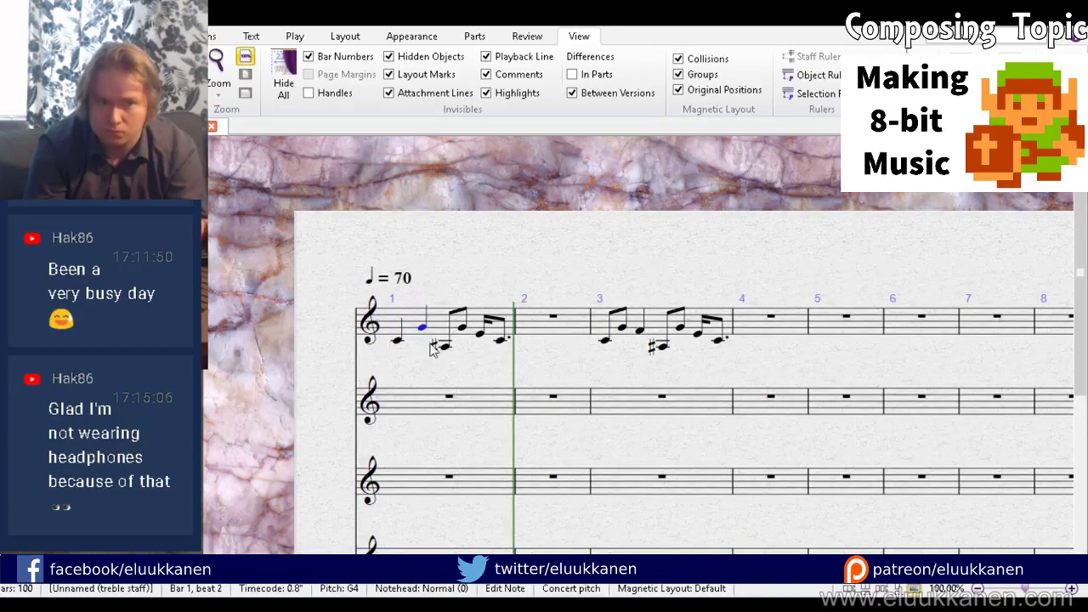
Step: Replace the second half of bar 1 with a half-note F4 on beat 3
left_click(444, 347)
key("4")
left_click_drag(446, 347, 451, 332)
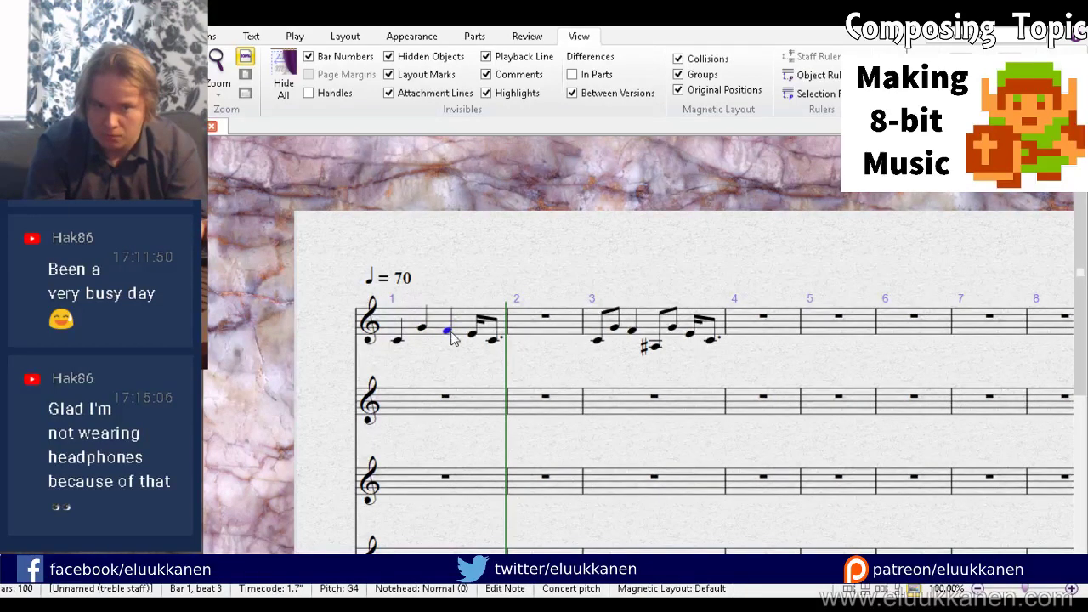
key("5")
Step: Repeat bar 1 in bar 2 and change the first note of bar 2 to Bb3
left_click(460, 309)
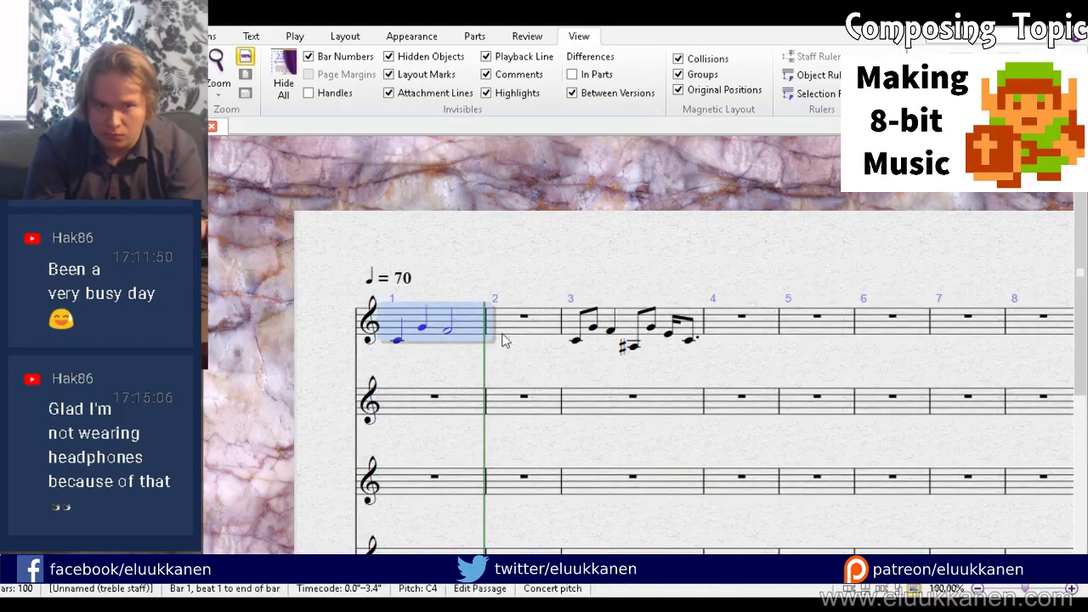
key("r")
left_click(500, 345)
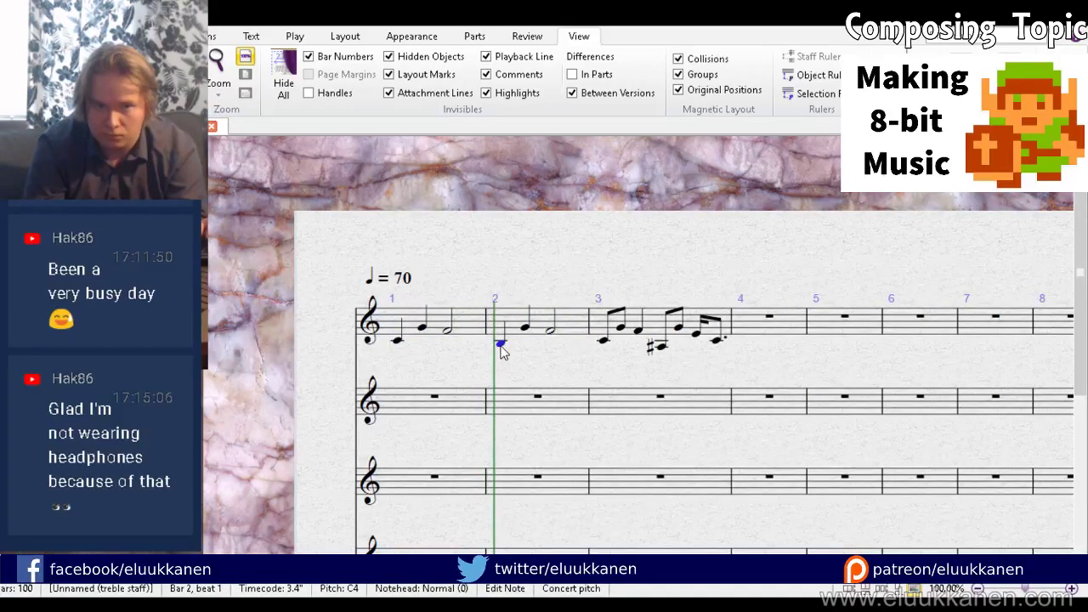
key("Down")
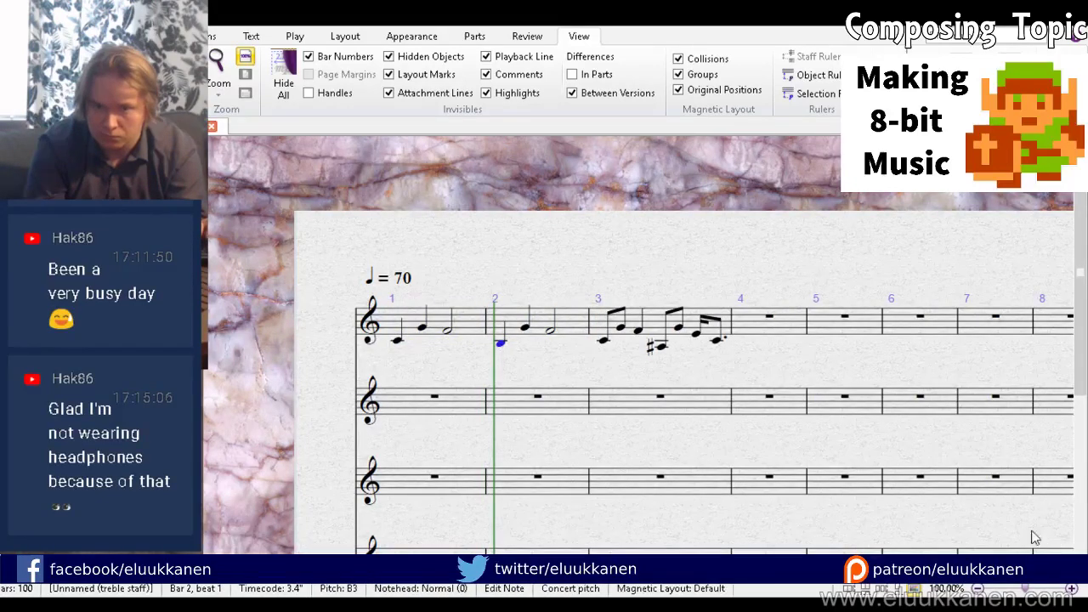
key("9")
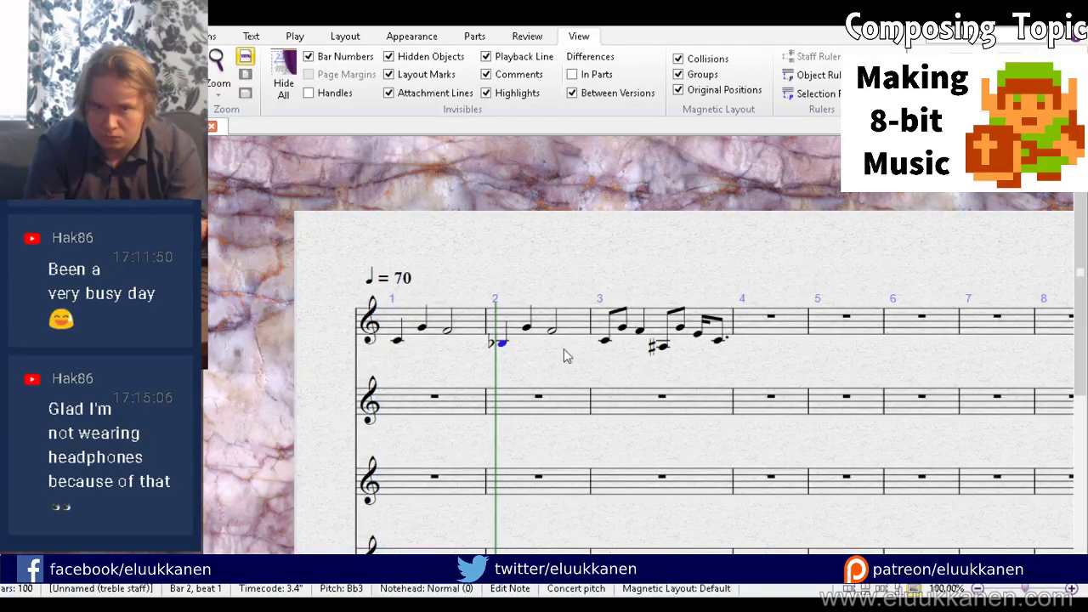
Step: Continue bar 2 with a quarter-note F4 on beat 2 and eighth notes E4 and D4 on beat 3
left_click(543, 338)
left_click(527, 328)
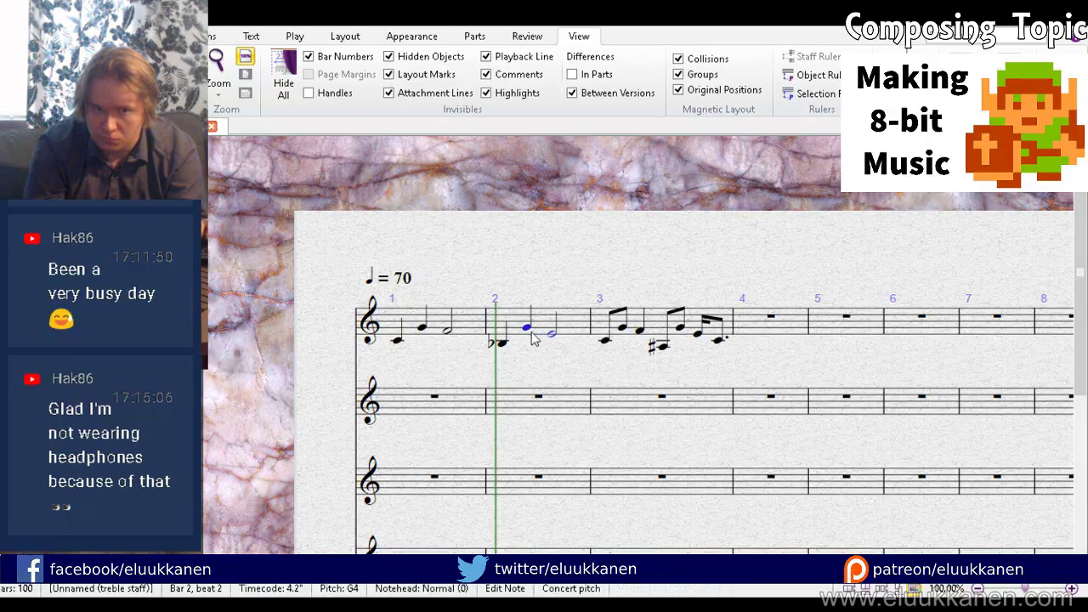
key("Right")
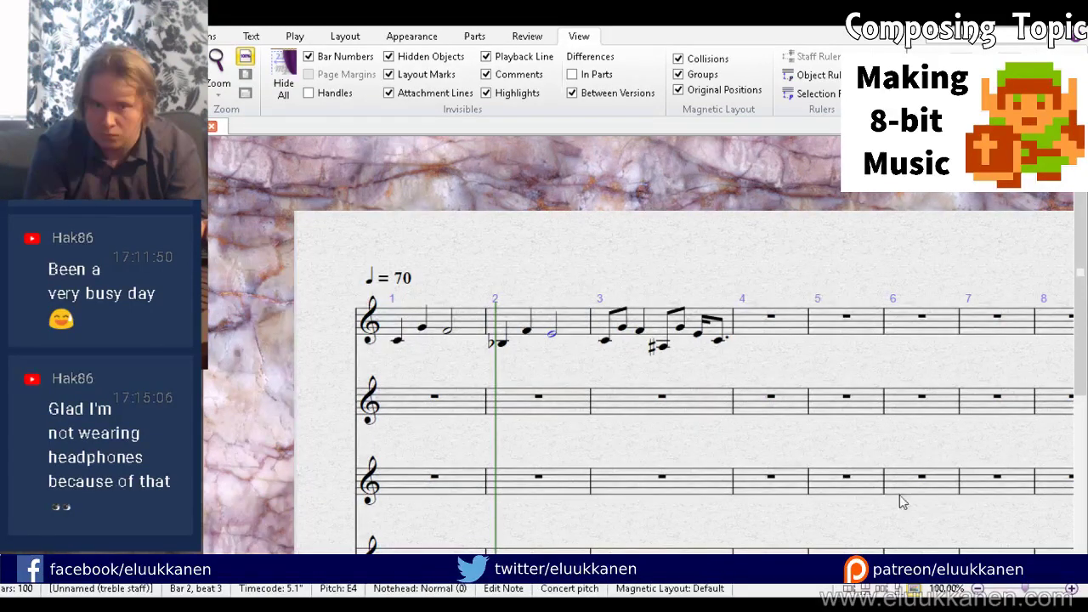
key("3")
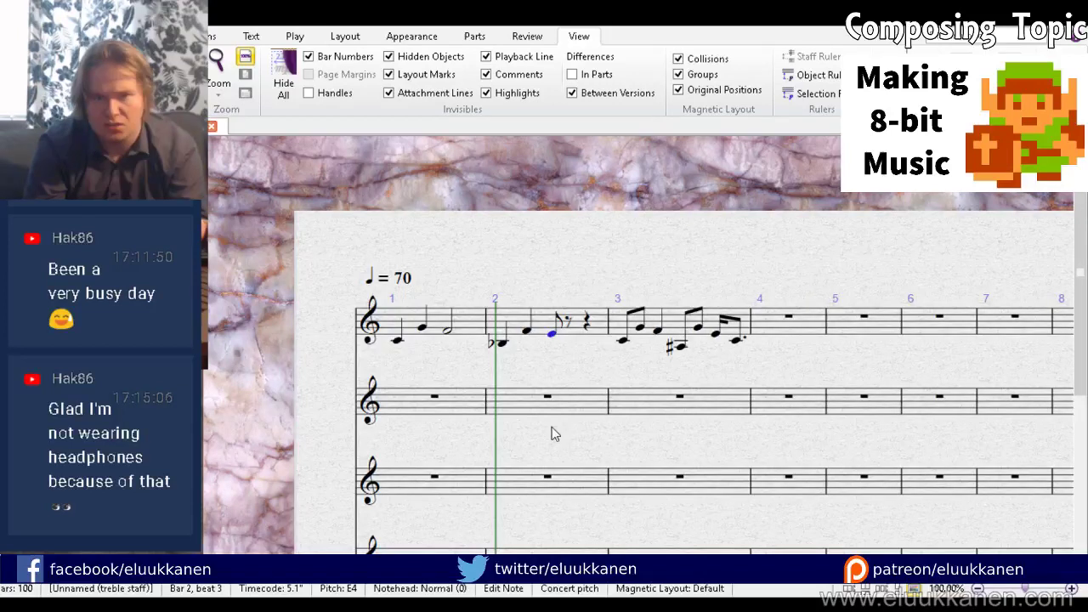
left_click(570, 340)
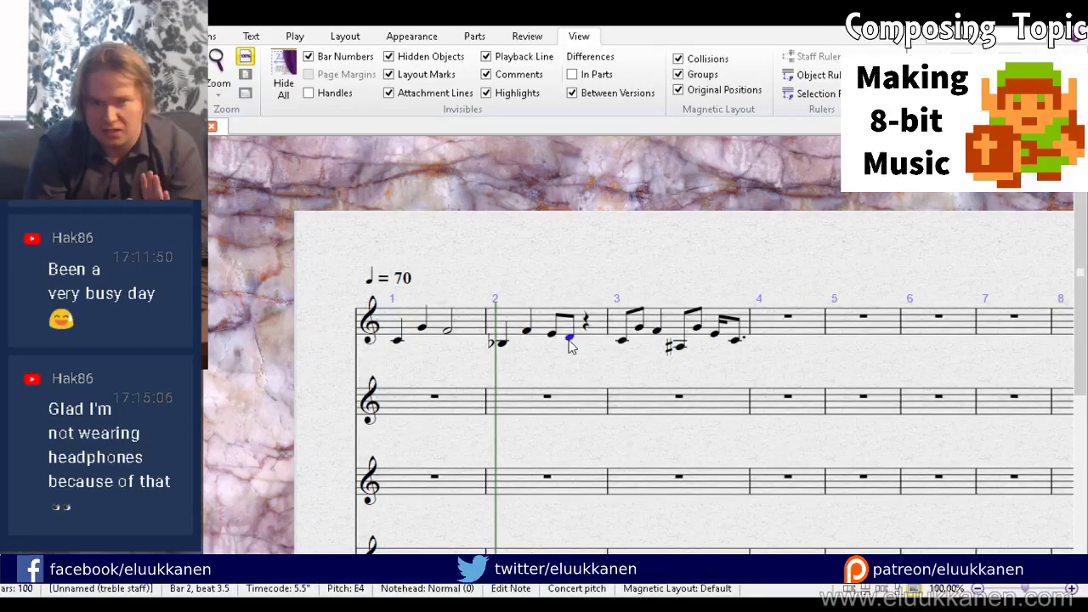
Step: Lengthen the last melody note in bar 2 to a dotted-quarter D4
key("4")
key("Down")
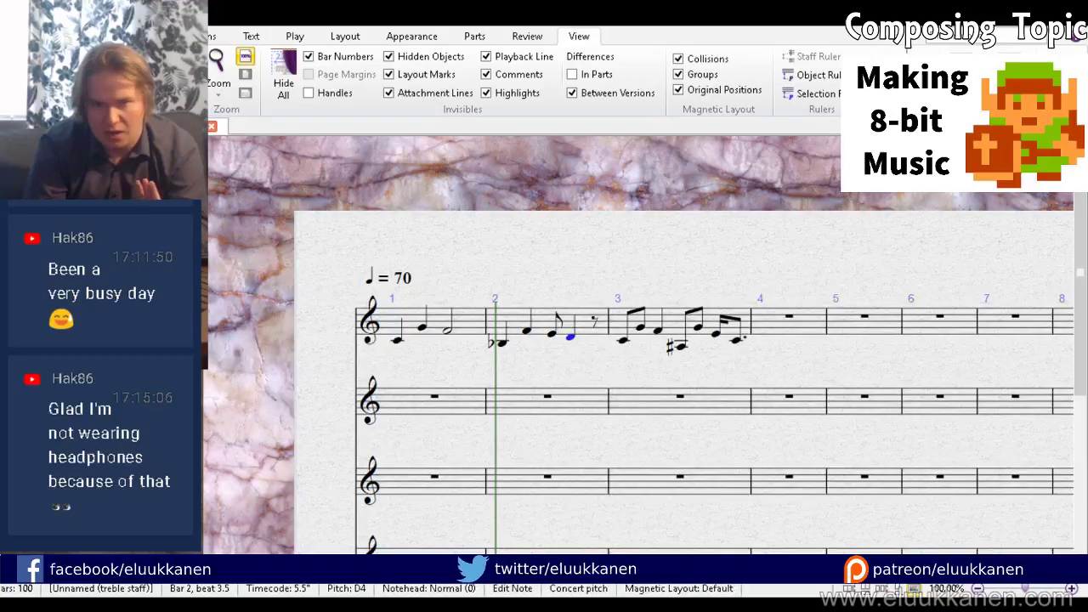
key(".")
Step: Repeat bars 1 and 2 of the first staff into bars 3 and 4
left_click(495, 319)
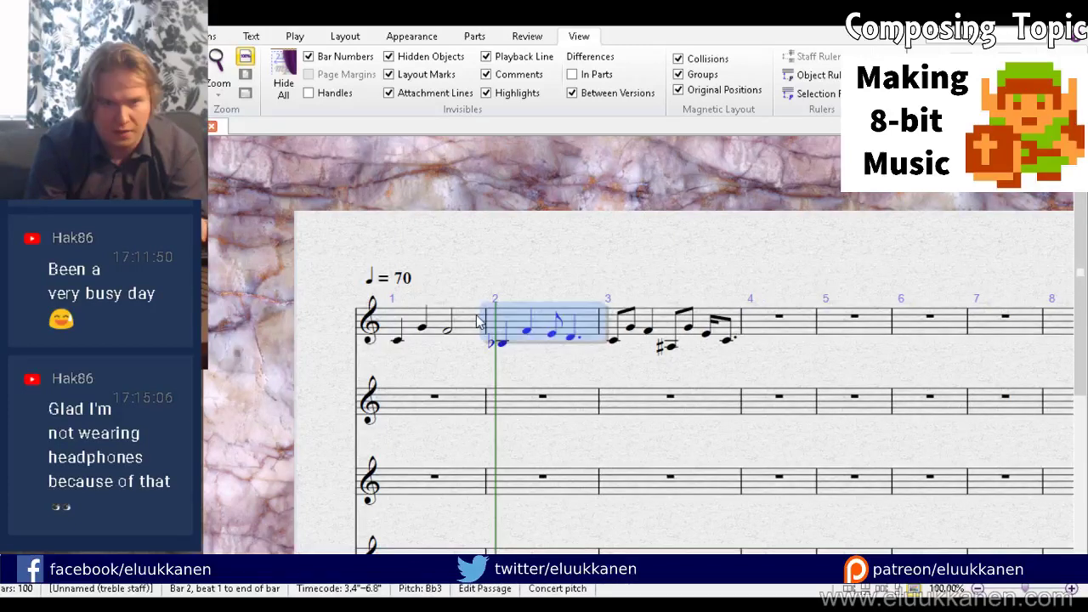
left_click(477, 321, "shift")
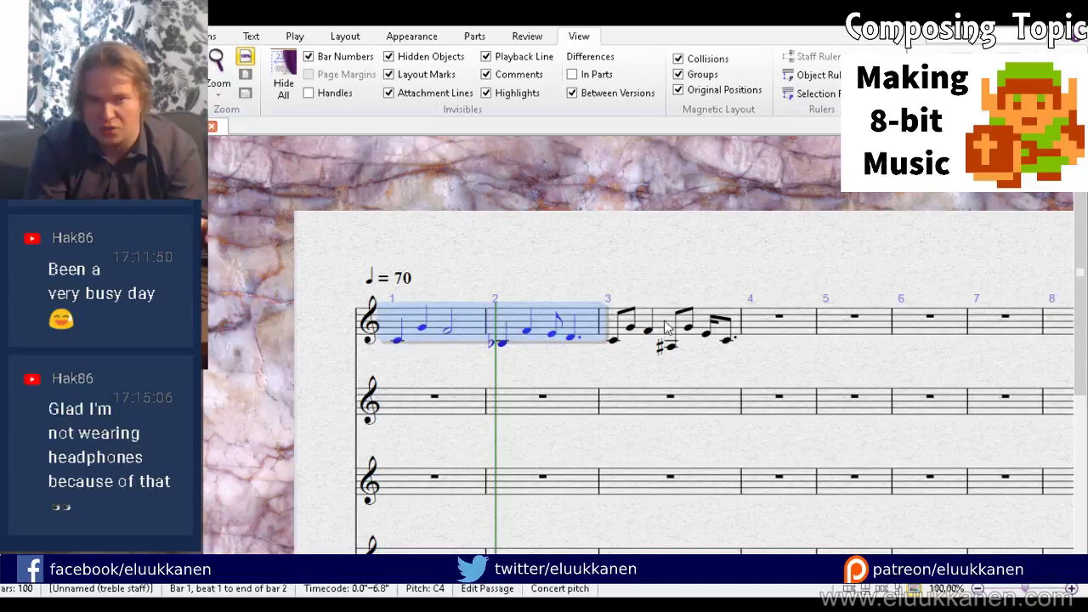
key("r")
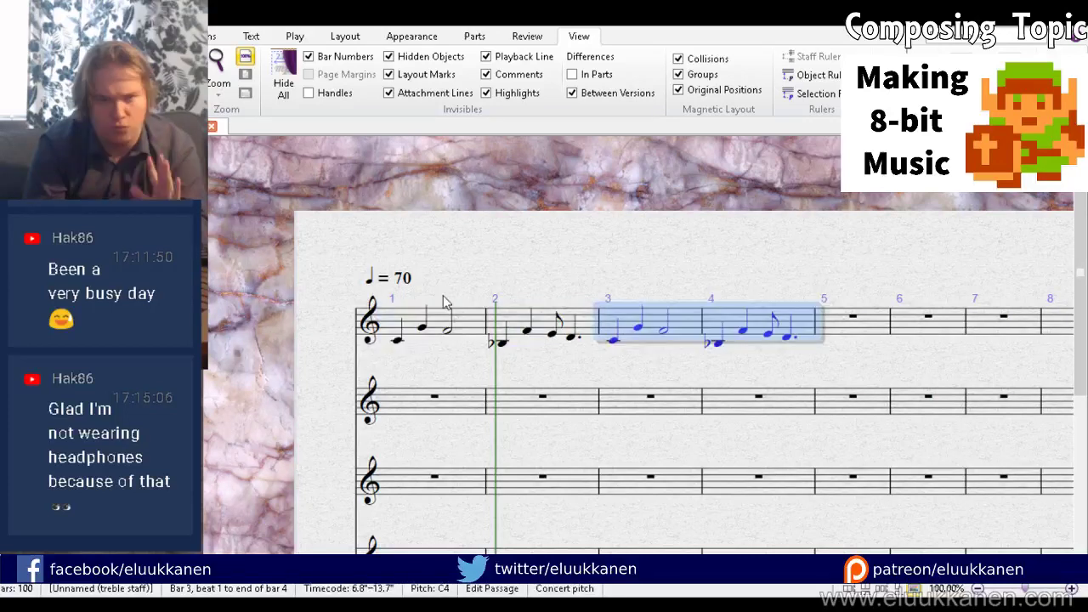
left_click(416, 371)
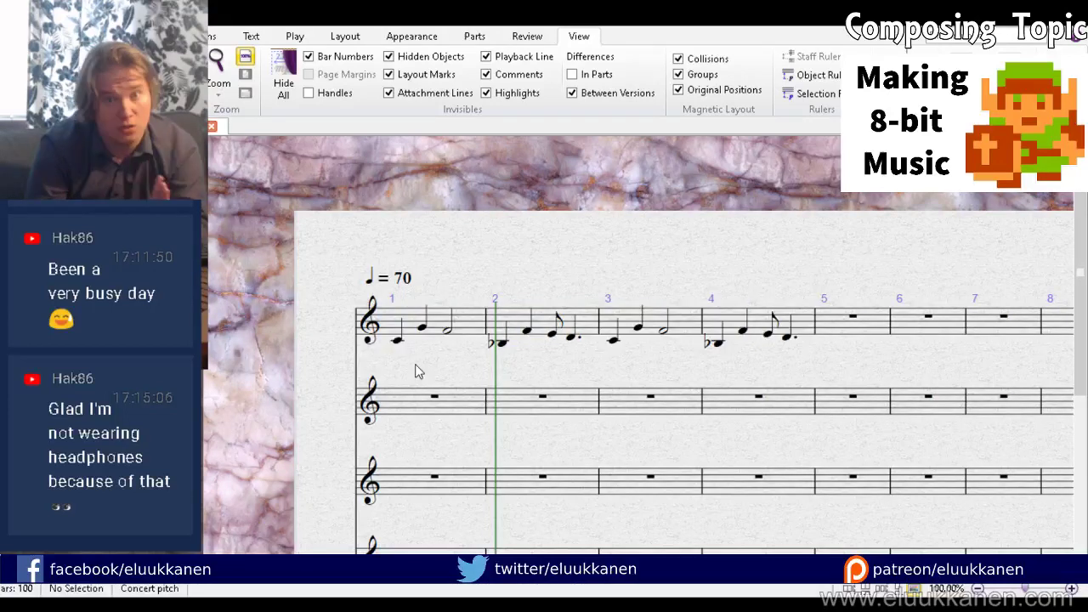
Step: Play the melody back from the beginning of the score
left_click_drag(772, 215, 800, 207)
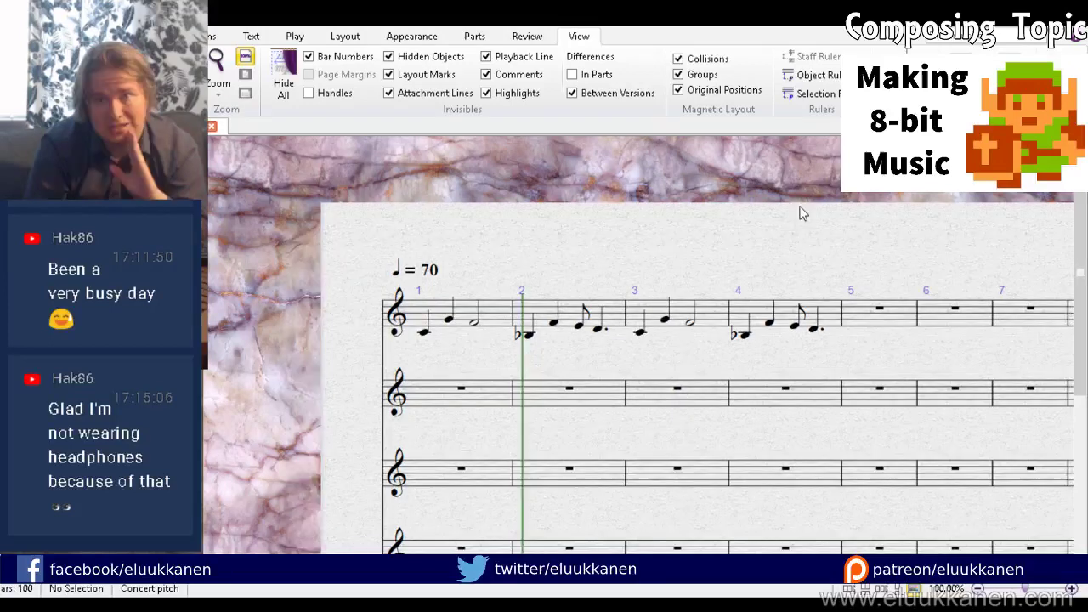
key("ctrl+[")
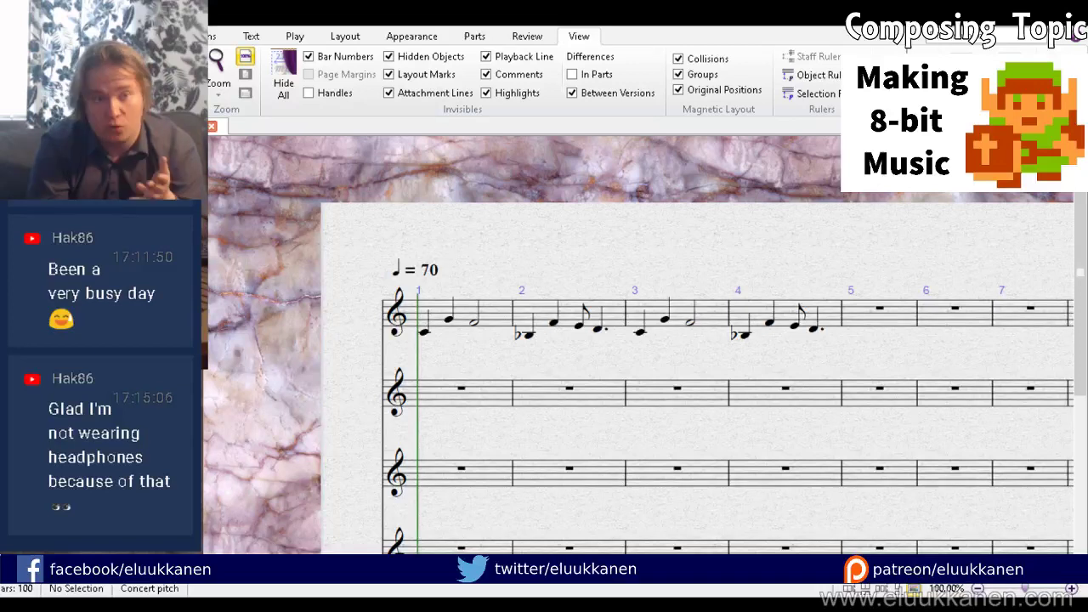
scroll(473, 356, "down", 3)
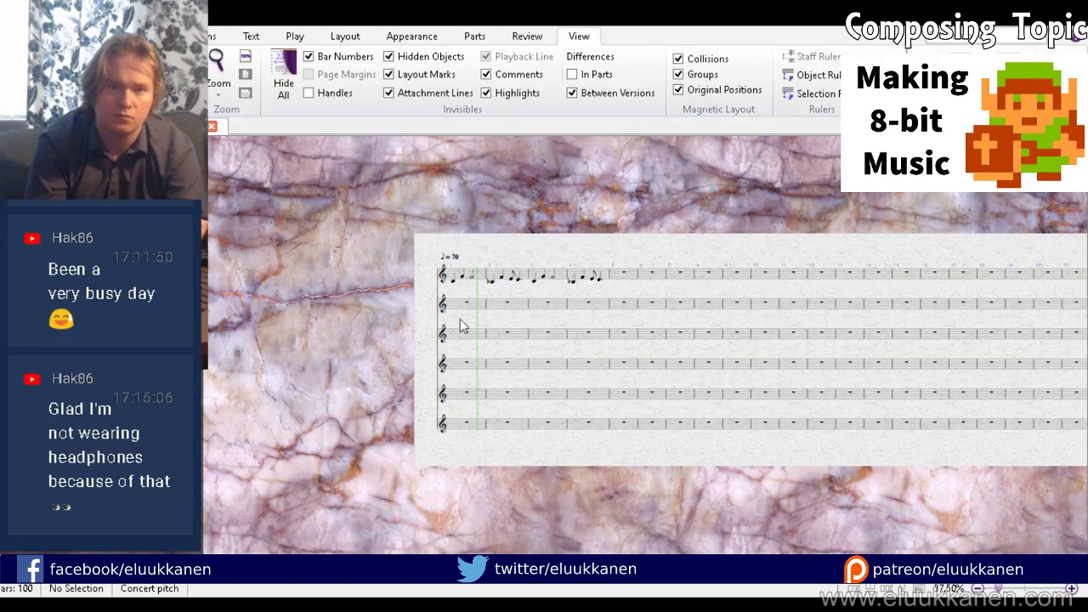
scroll(460, 319, "up", 3)
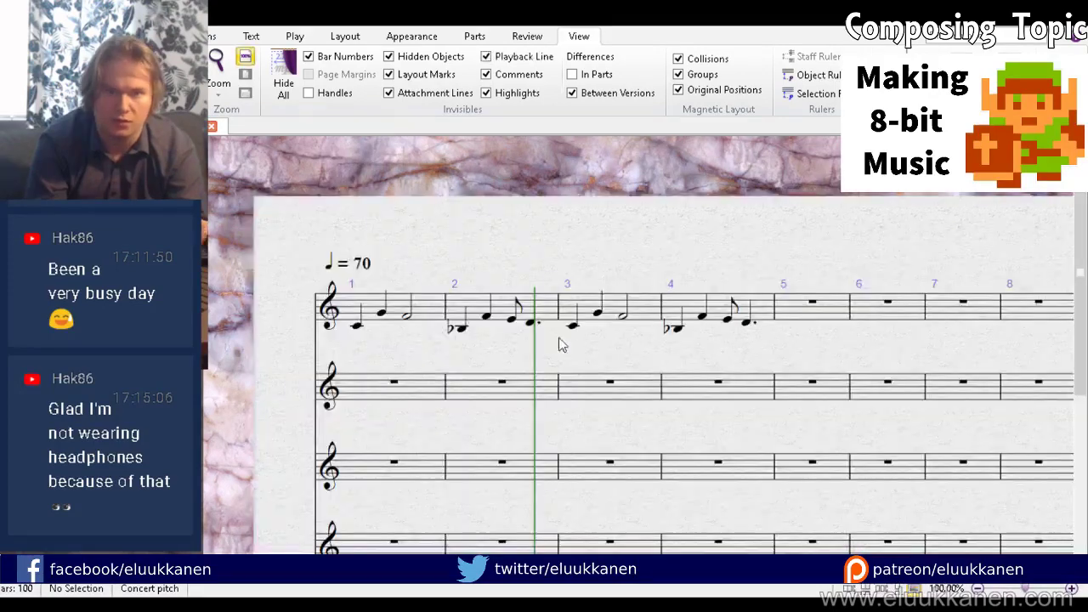
Step: Rewrite the end of bar 2 as an eighth-note C4 followed by a quarter-note G3 on beat 4
left_click(532, 327)
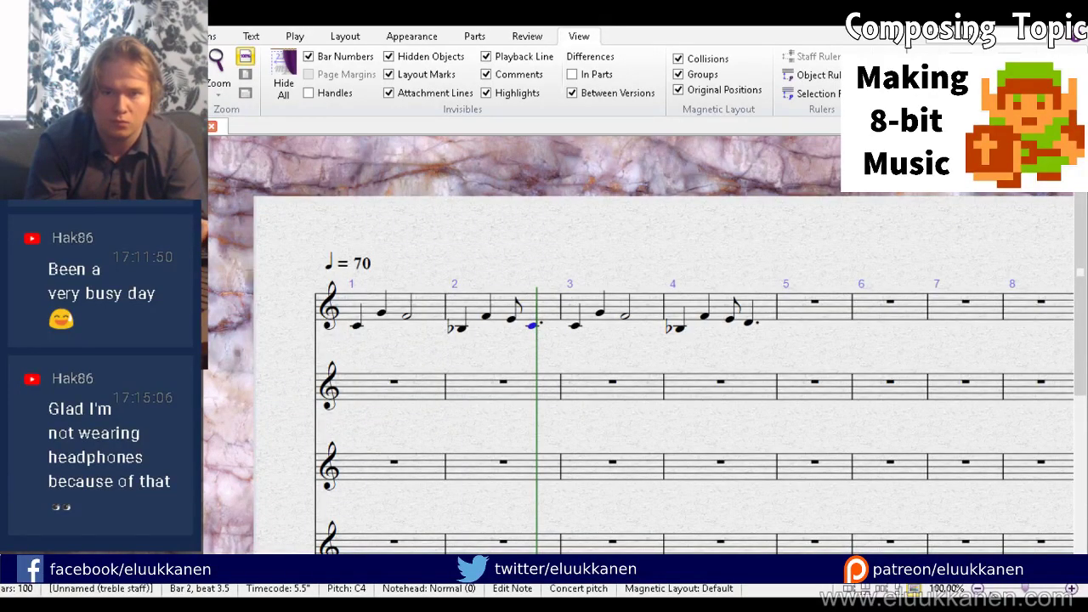
key("3")
left_click(544, 316)
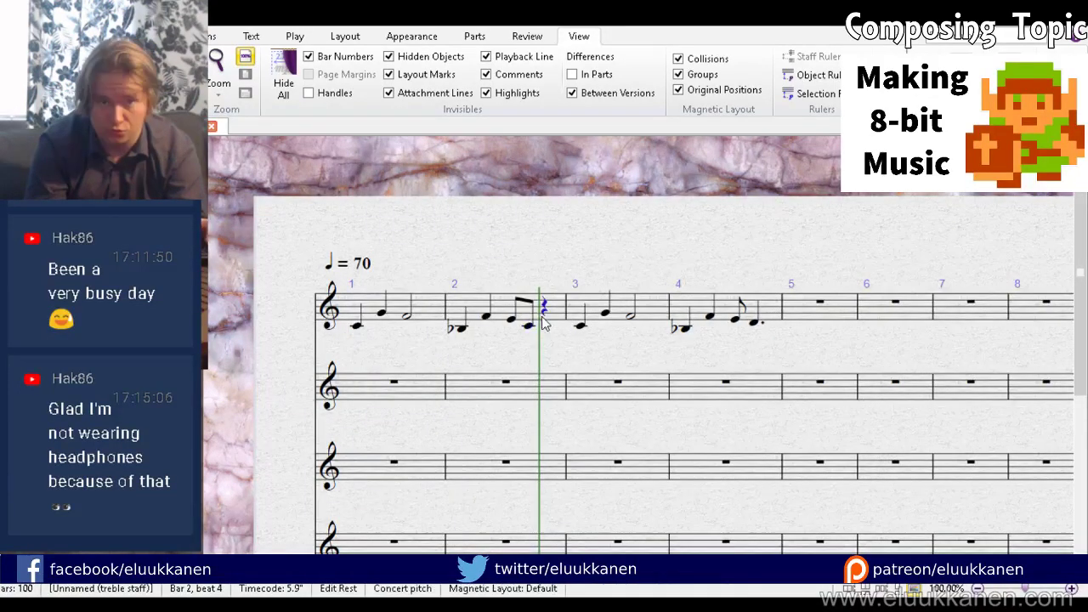
key("c")
left_click_drag(548, 328, 546, 341)
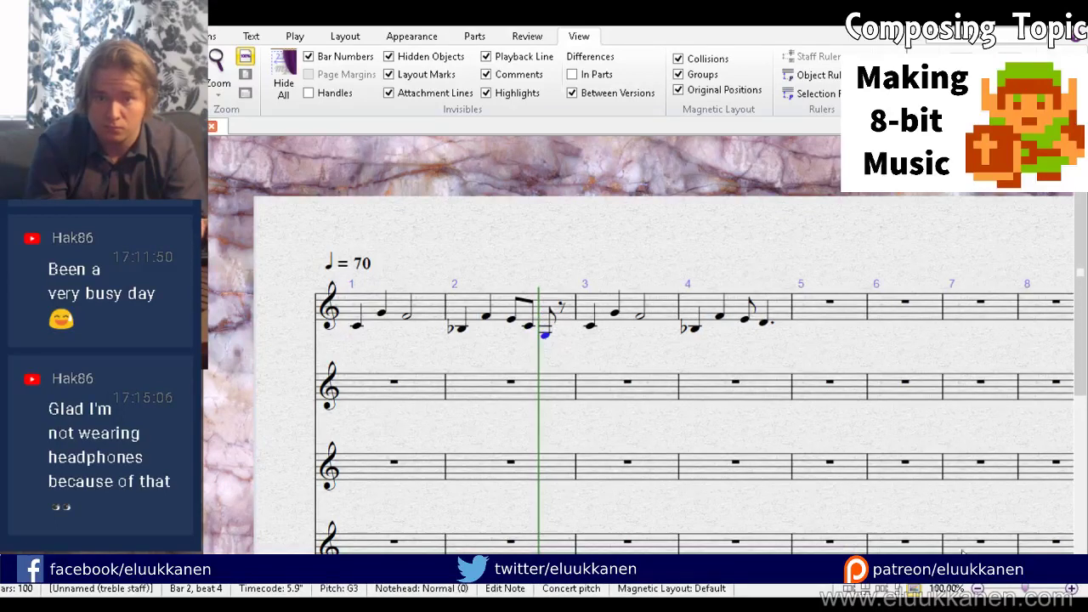
key("4")
Step: Copy bars 1 and 2 of the first staff into bars 3–4, 5–6 and 7–8
left_click(478, 303)
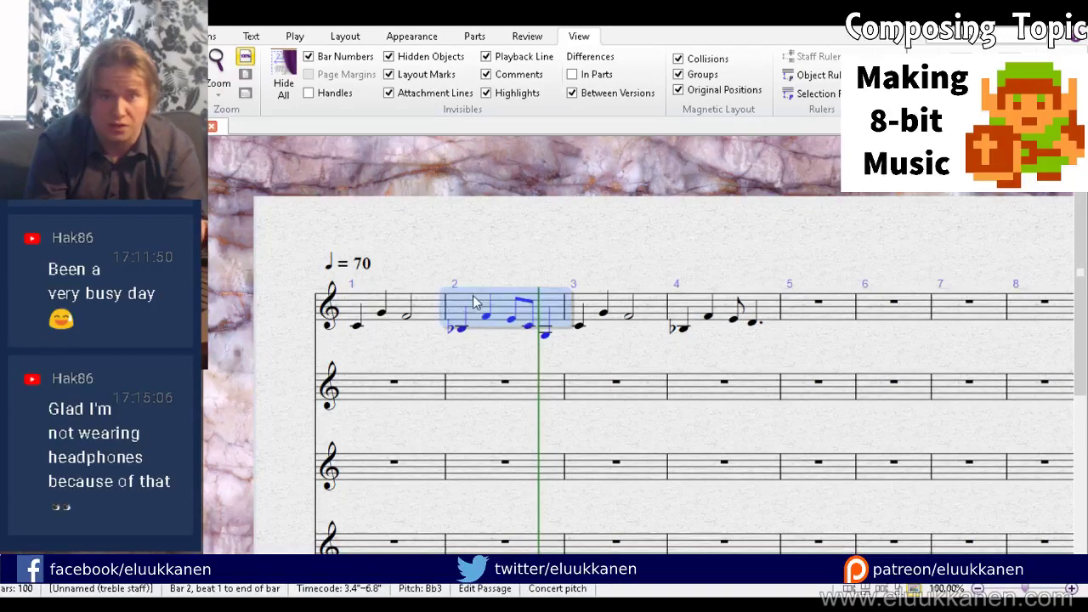
left_click(426, 308, "shift")
left_click(657, 308, "alt")
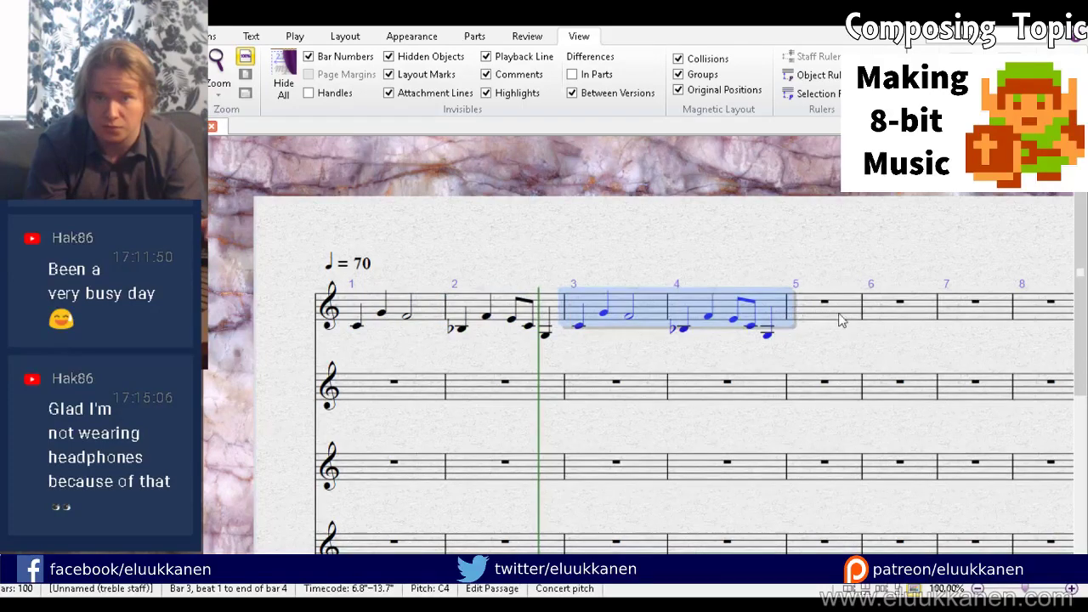
left_click(808, 313, "alt")
left_click(1045, 323, "alt")
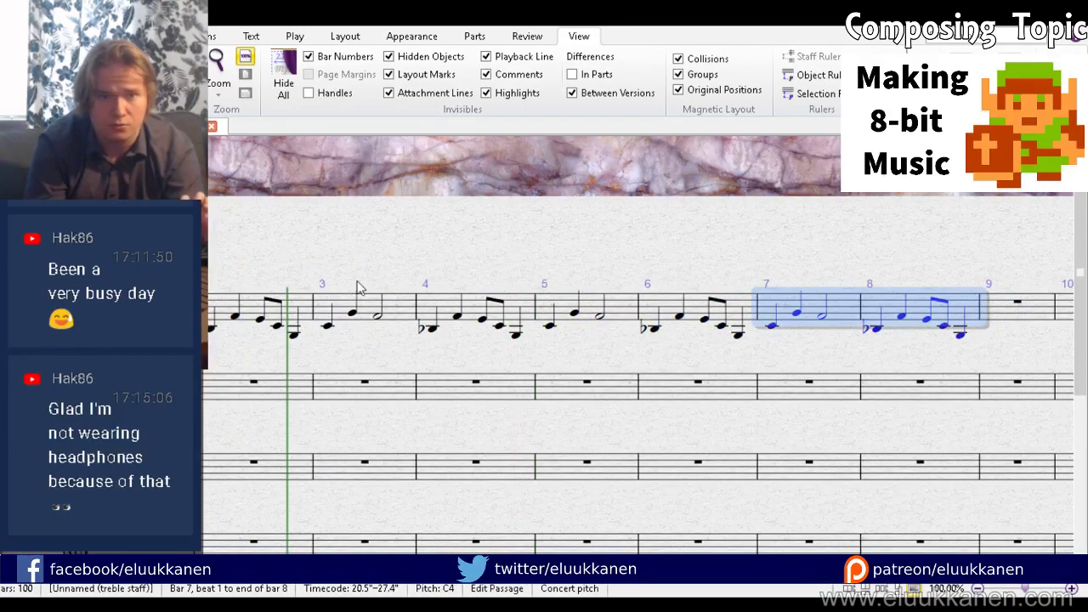
Step: Examine the instrument channels in the mixer and close it again
left_click(295, 336)
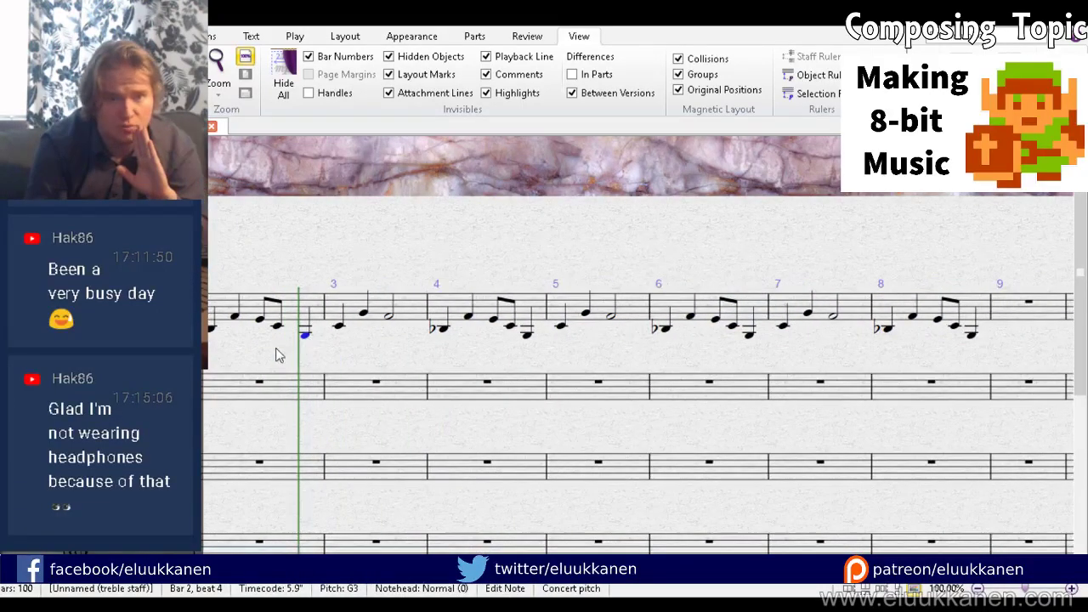
left_click_drag(280, 354, 346, 357)
left_click(391, 263)
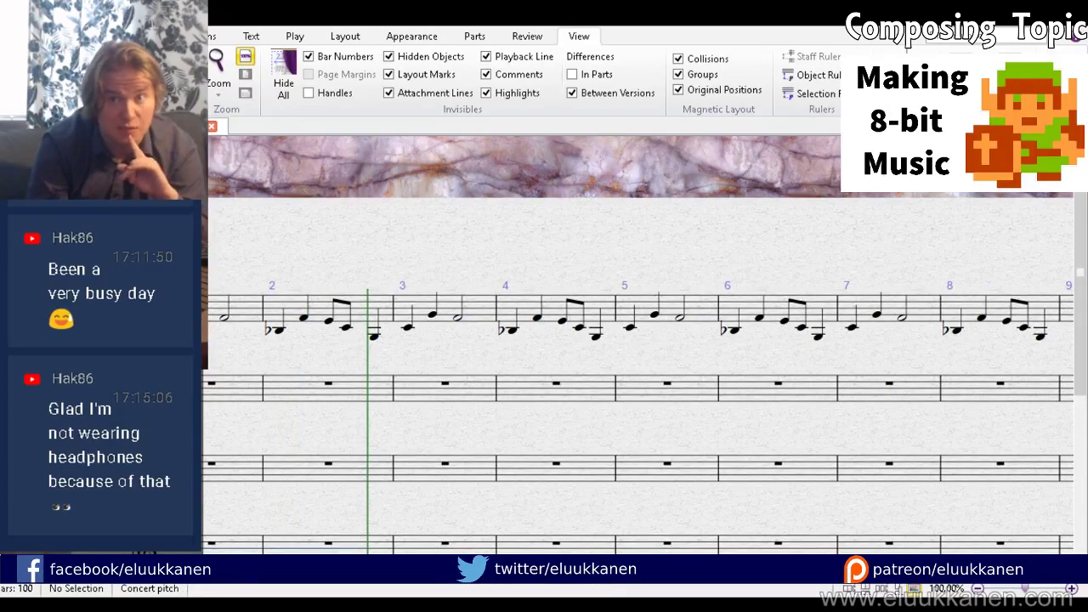
key("m")
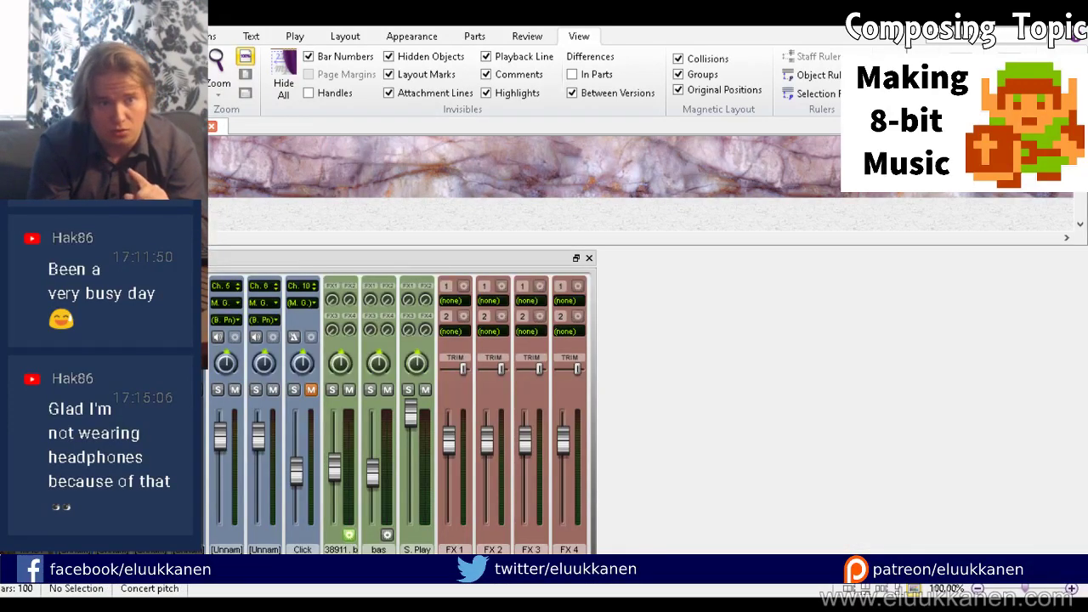
left_click_drag(259, 223, 367, 19)
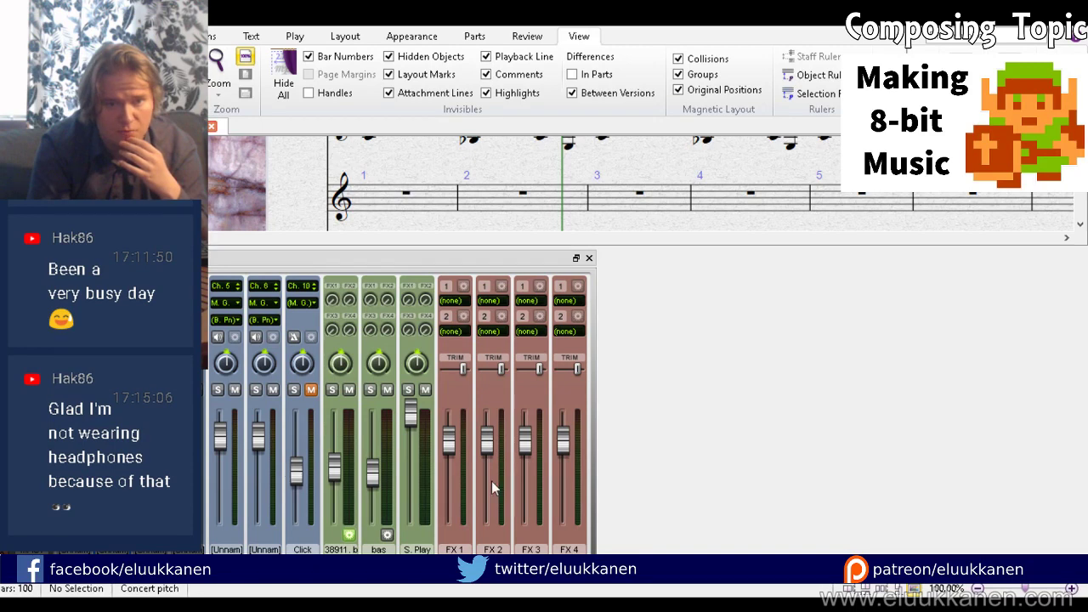
left_click(589, 258)
Step: Enter a sixteenth-note C4 on beat 1 of bar 1 in the second staff
left_click_drag(411, 269, 382, 323)
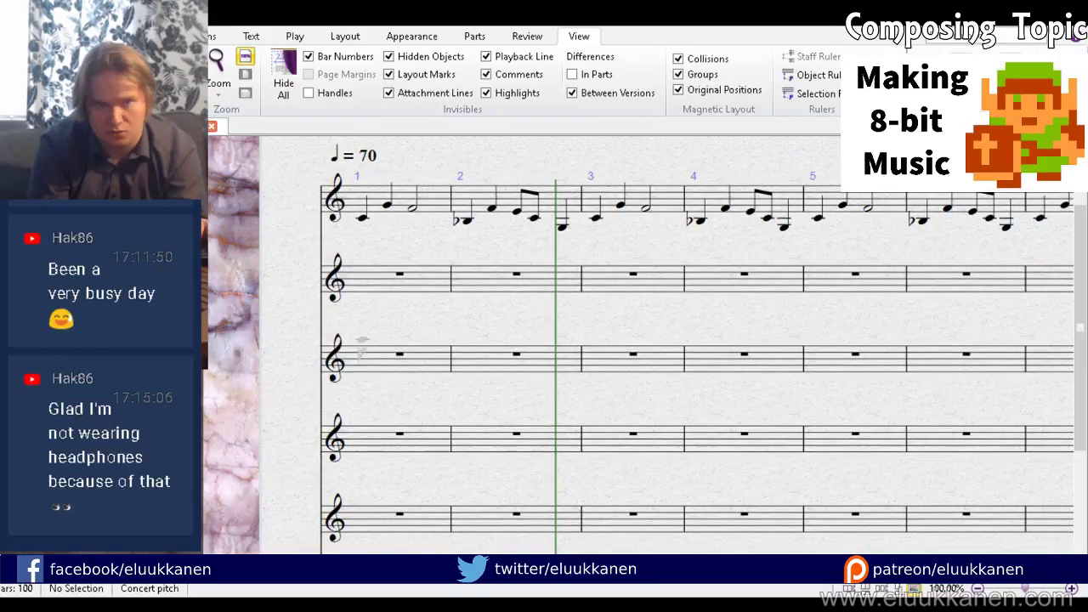
key("n")
left_click(317, 293)
key("ctrl+z")
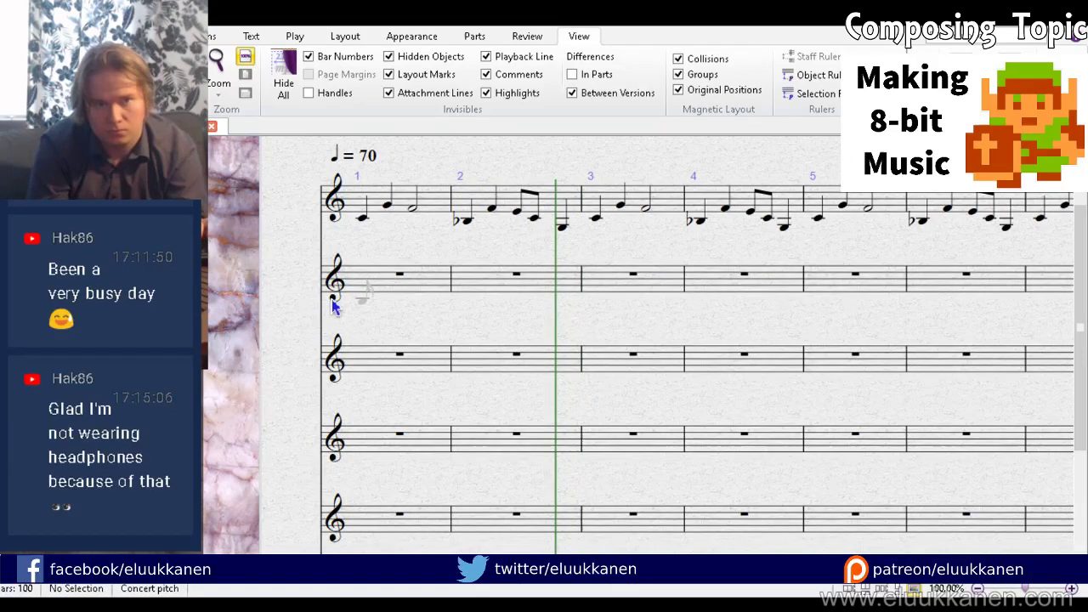
left_click(362, 298)
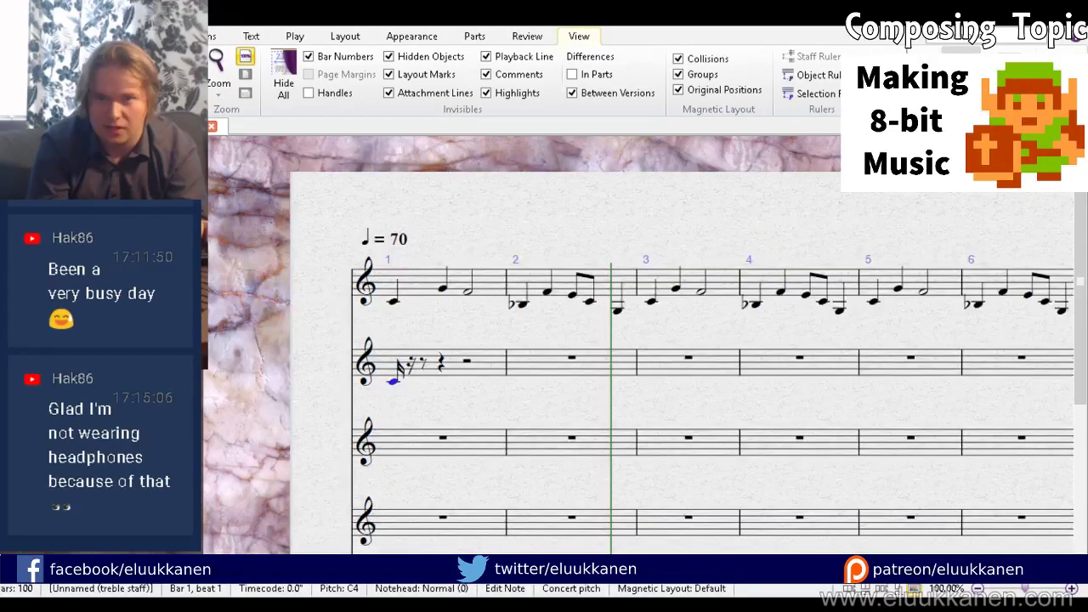
Step: Check the mixer, and change the second staff's note in bar 1 to a half-note G3
key("m")
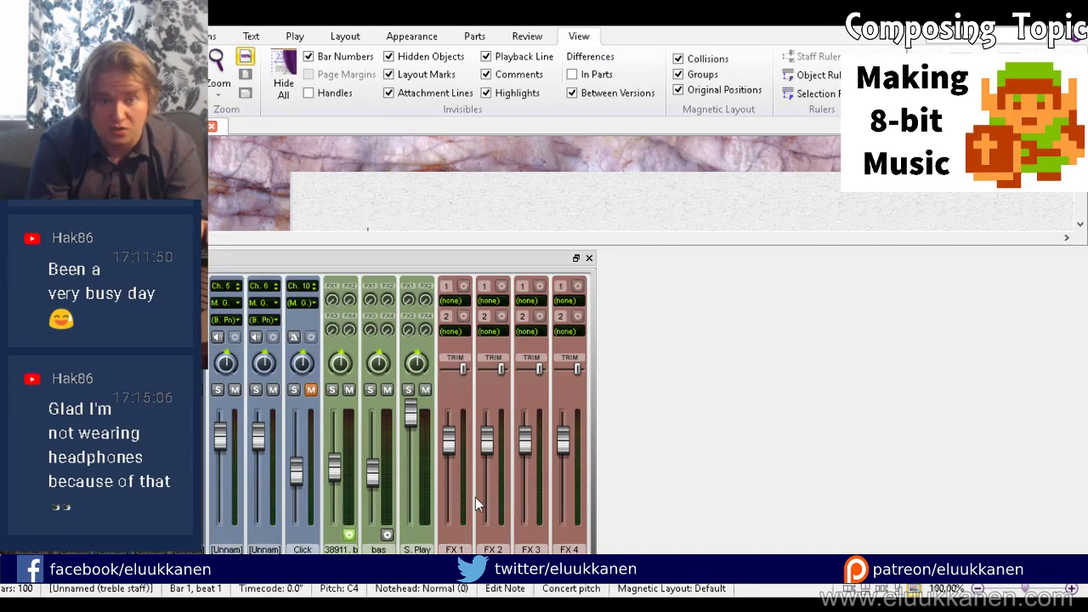
left_click(594, 260)
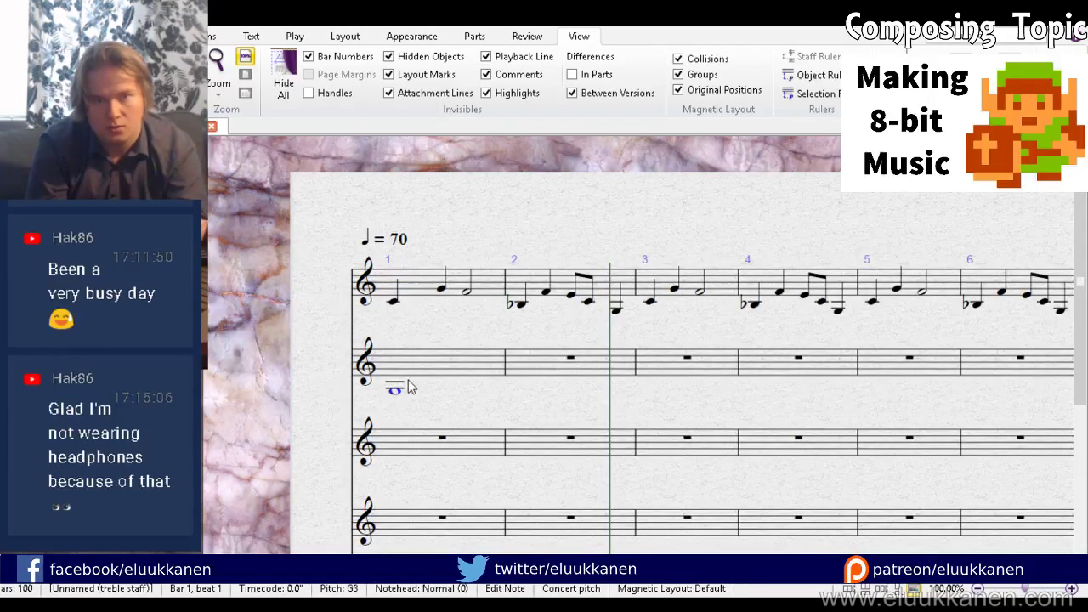
left_click(399, 391)
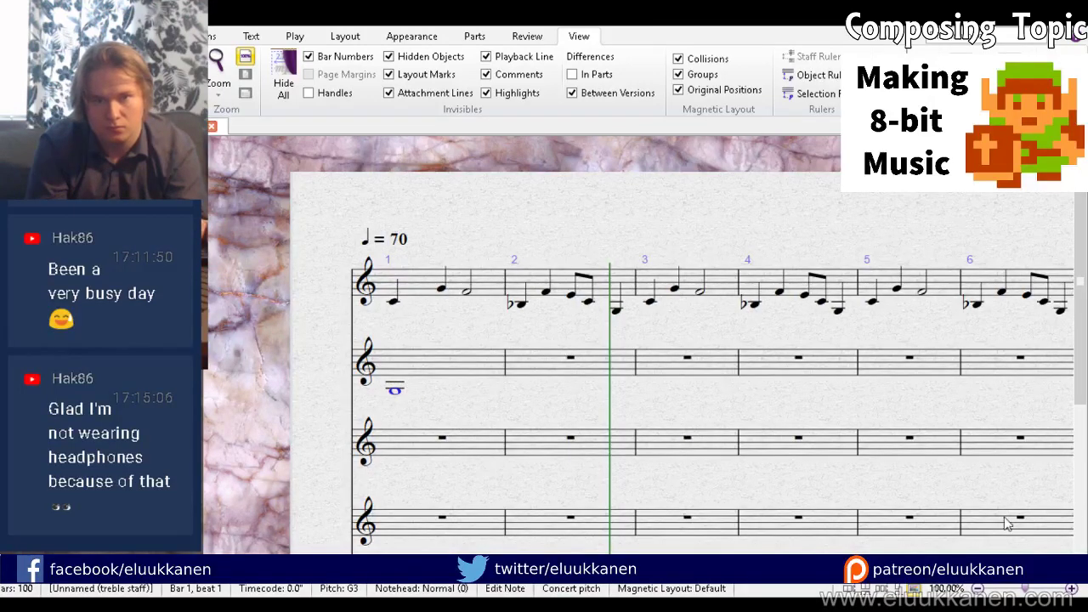
key("5")
key("Escape")
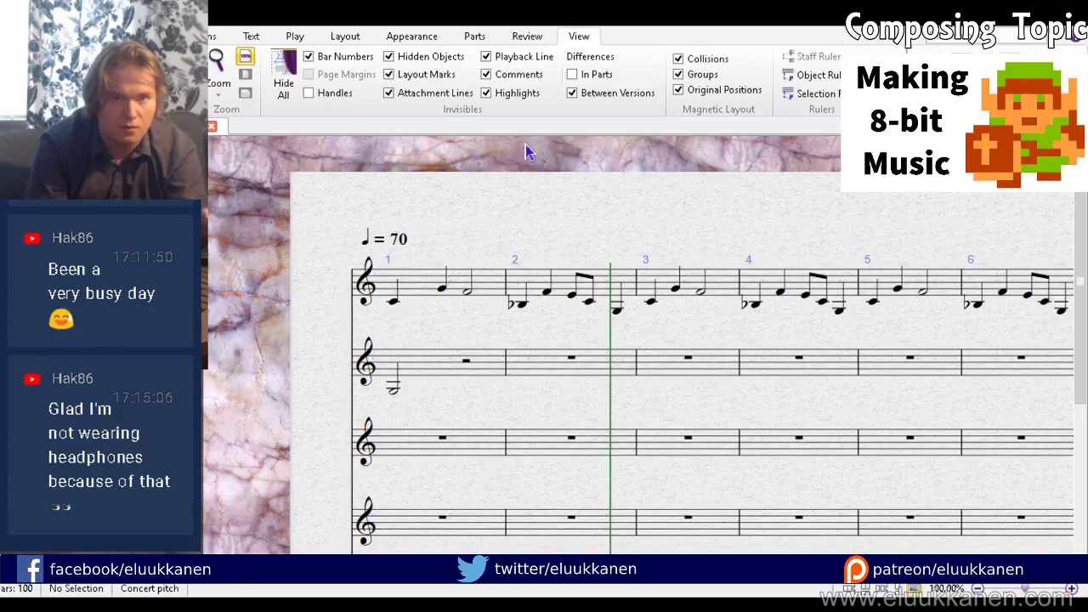
Step: Insert two empty bars at the beginning of the score
left_click(397, 290)
key("ctrl+shift+b")
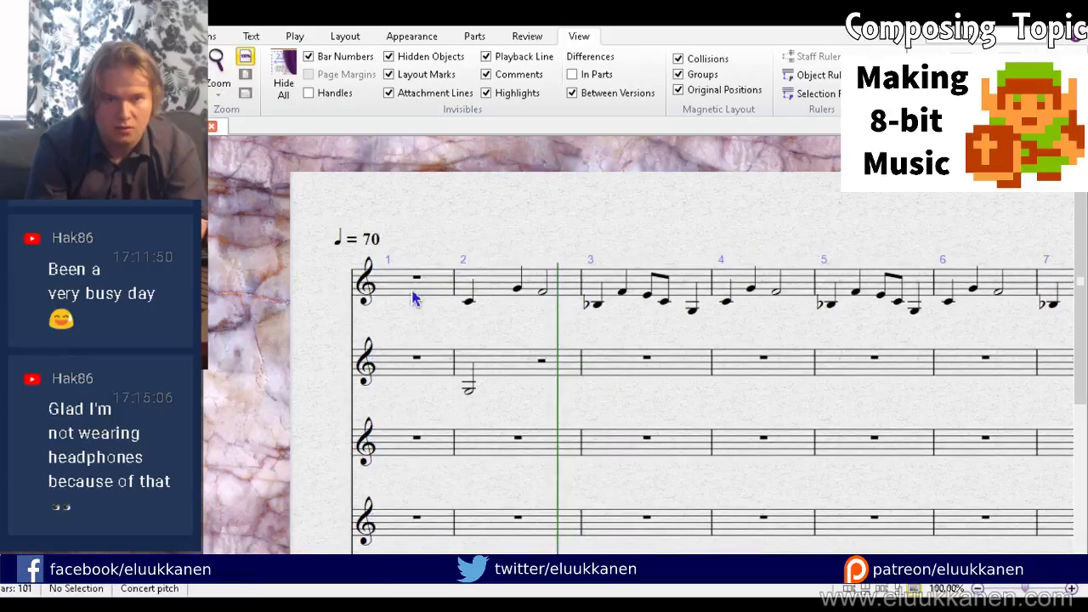
left_click(452, 292)
left_click(496, 360)
Step: Copy the second staff's half note from bar 3 to bar 1 and turn it into a whole-note chord of D4 and G4
left_click(546, 393)
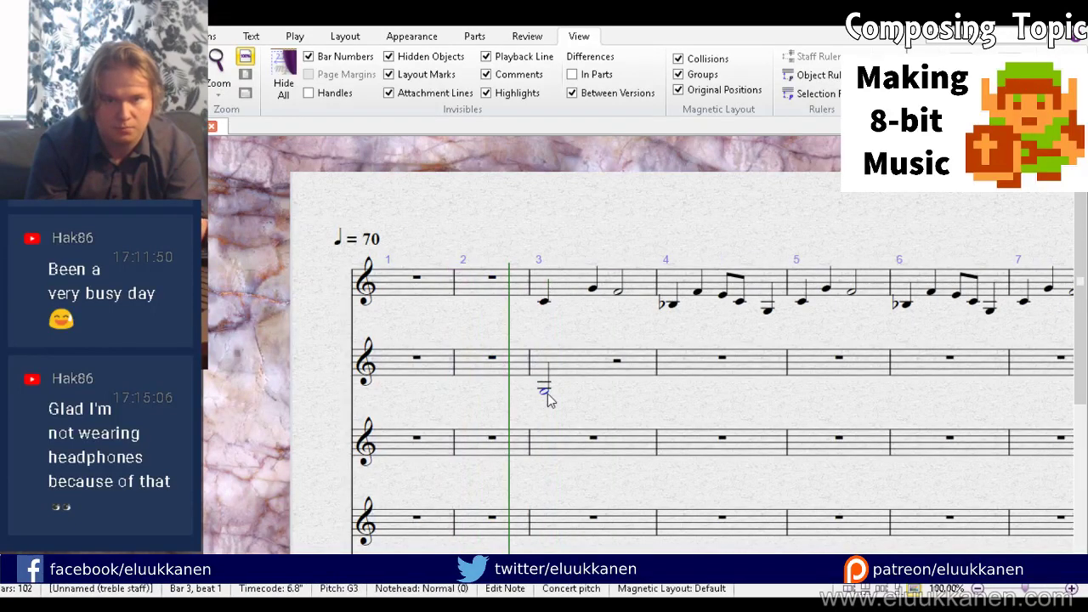
left_click(392, 377, "alt")
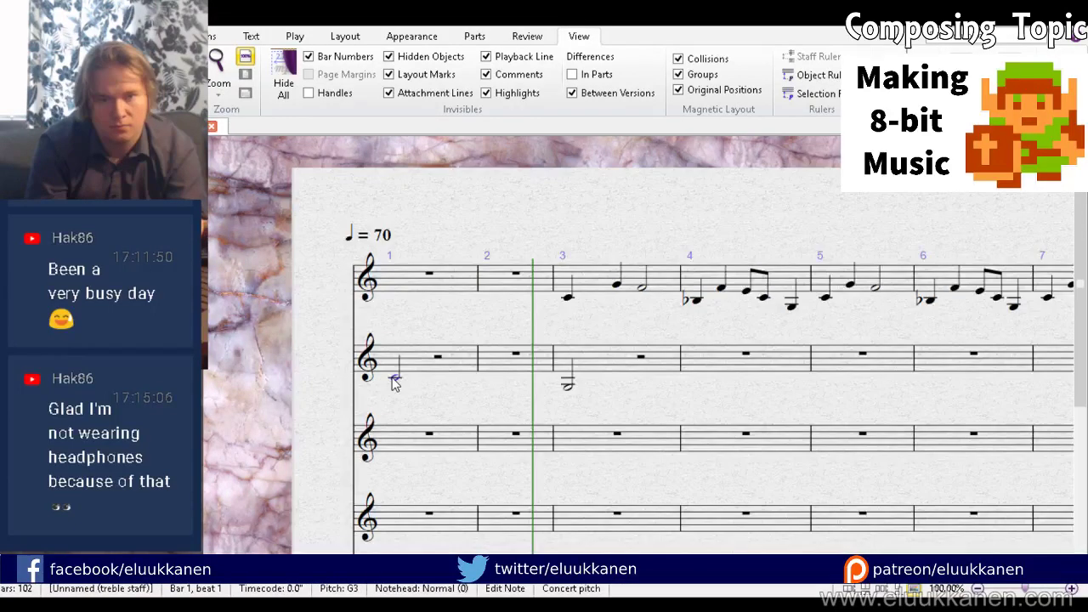
key("Up")
key("Up")
key("Up")
key("Up")
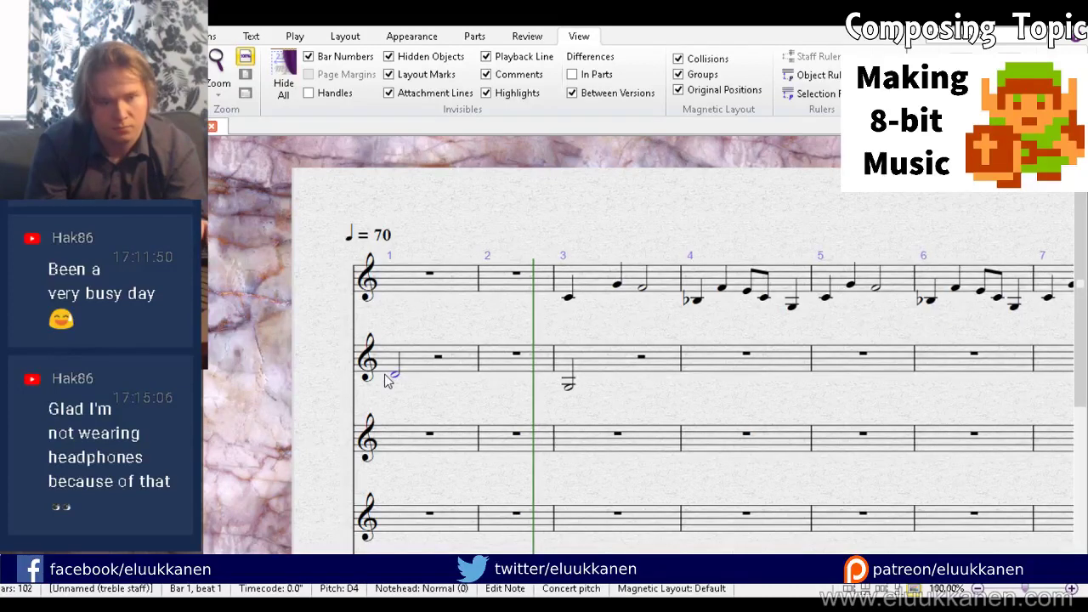
key("4")
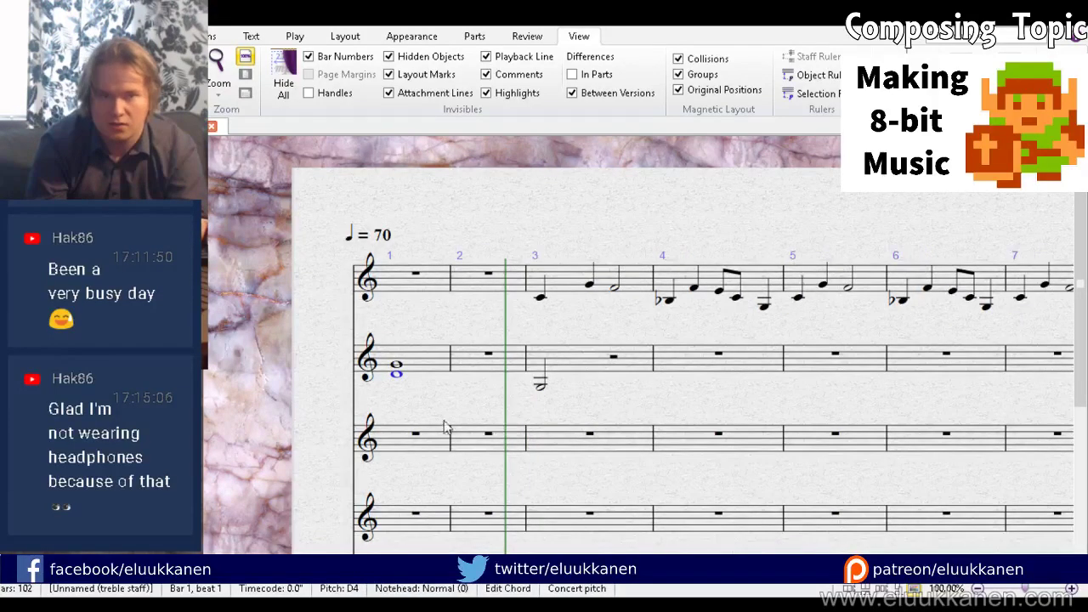
Step: Copy the bar 1 chord into bar 2 of the second staff and lower its bottom note to B3
left_click(428, 371)
left_click(469, 363, "alt")
left_click(476, 388)
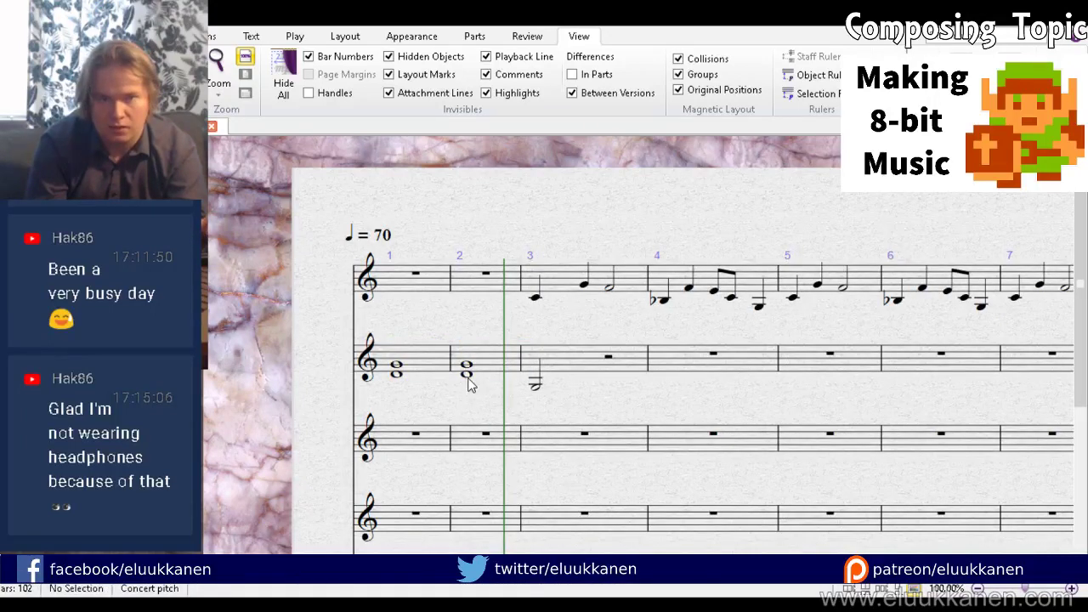
left_click_drag(467, 375, 467, 383)
Step: Copy the second staff's two chord bars into bars 3–4, 5–6 and 7–8
left_click(426, 357)
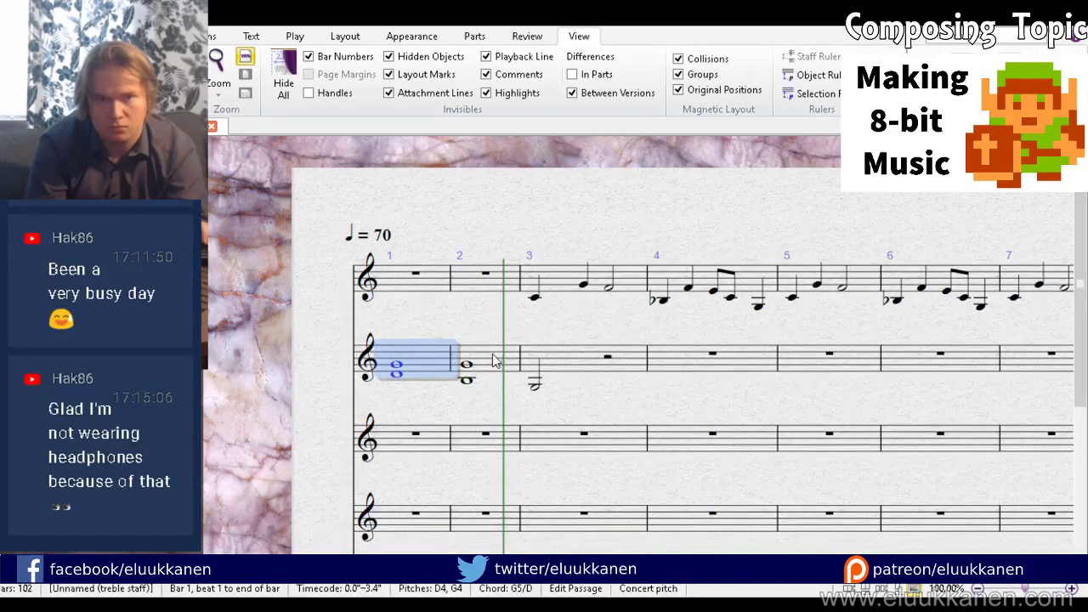
left_click(497, 366, "shift")
left_click(571, 365, "alt")
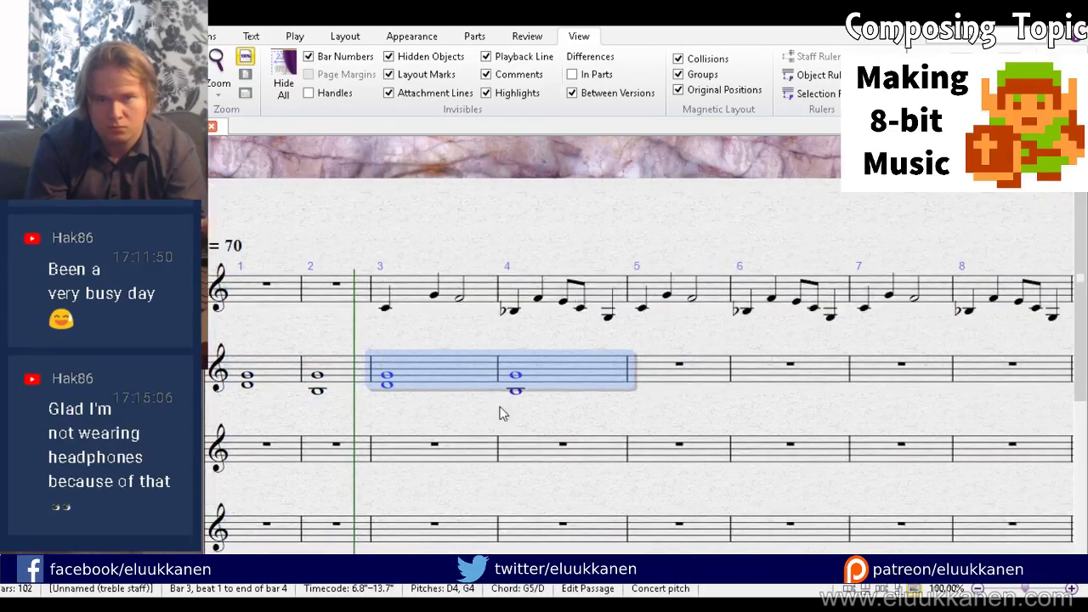
left_click(711, 379, "alt")
left_click(902, 382, "alt")
key("Escape")
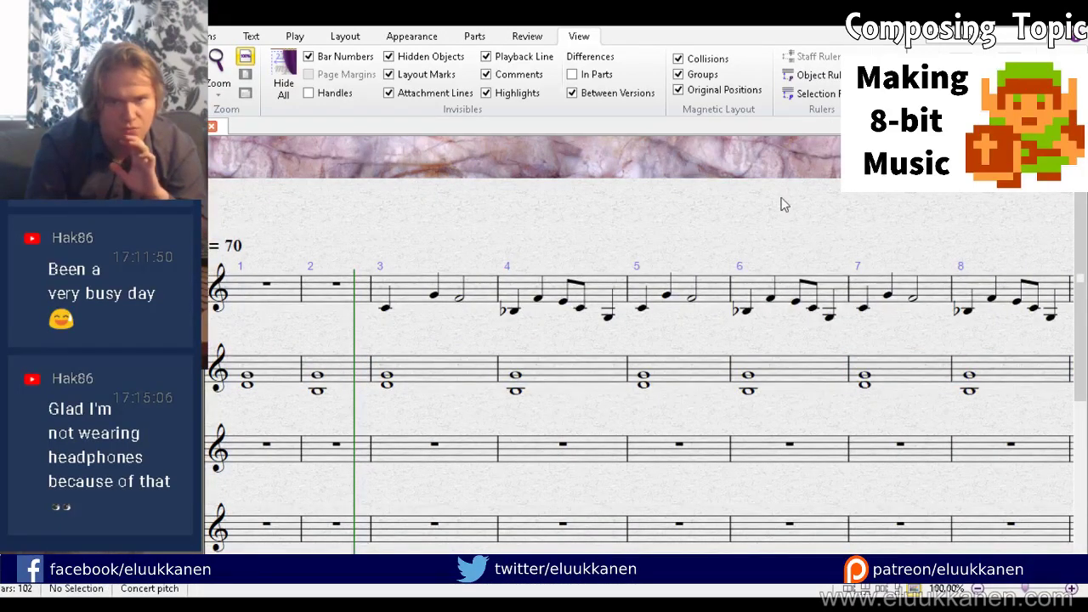
Step: Play the score from the beginning to hear the second staff's chords against the melody
key("ctrl+[")
key("space")
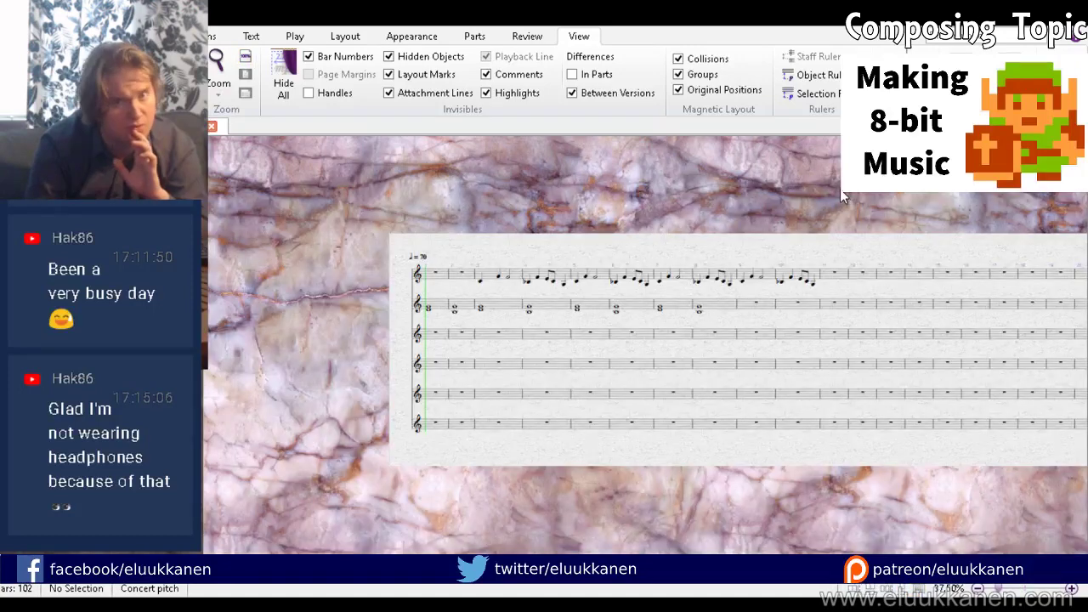
key("space")
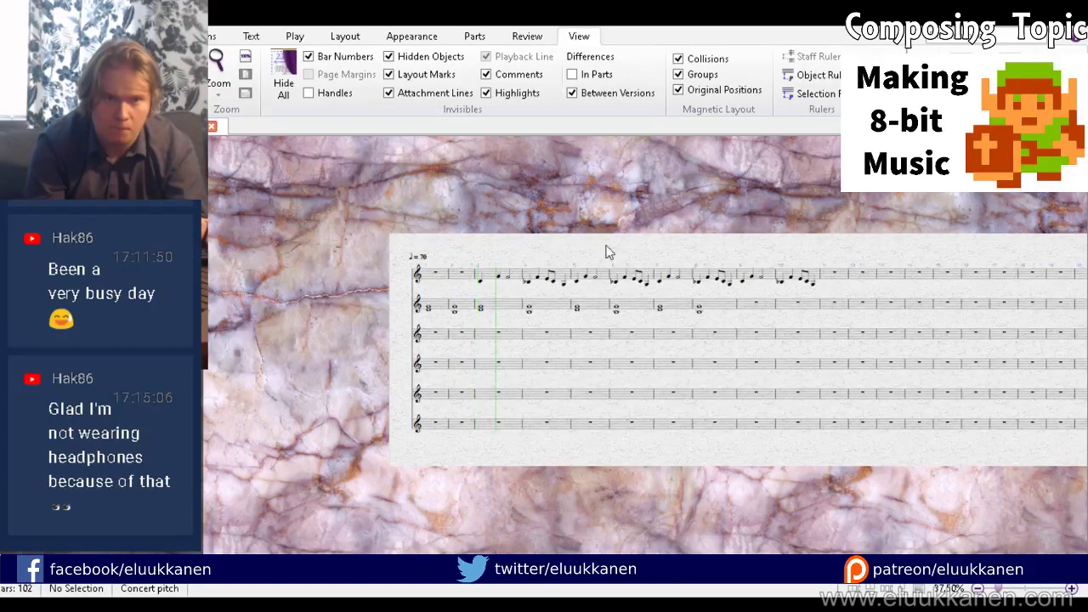
key("space")
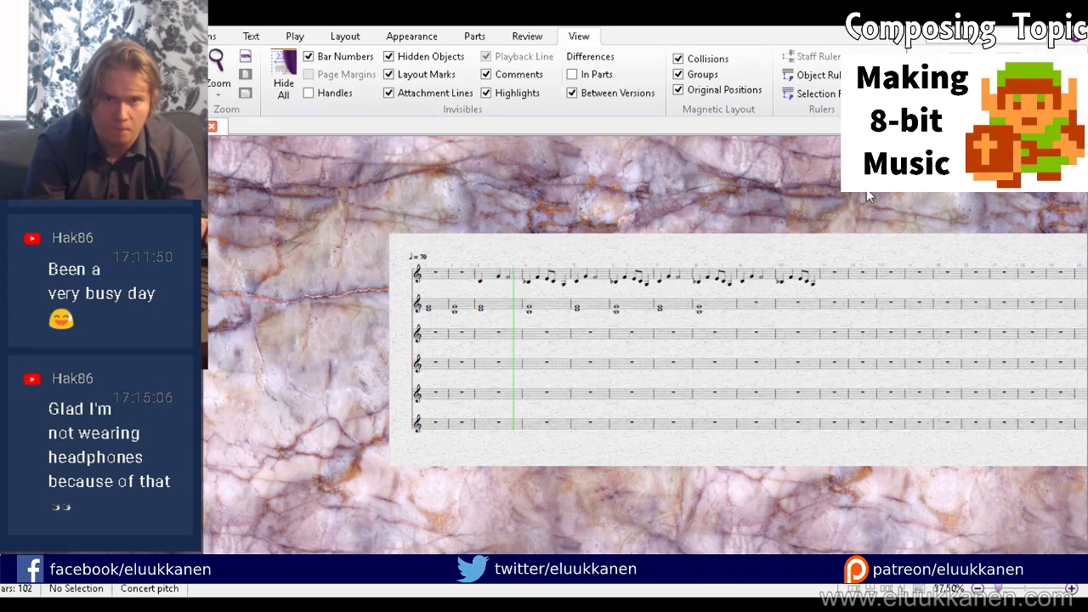
Step: Lower the bottom note of the second staff's bar 3 chord to C4, keeping G4 on top
key("ctrl+1")
left_click(390, 231)
left_click_drag(390, 230, 391, 235)
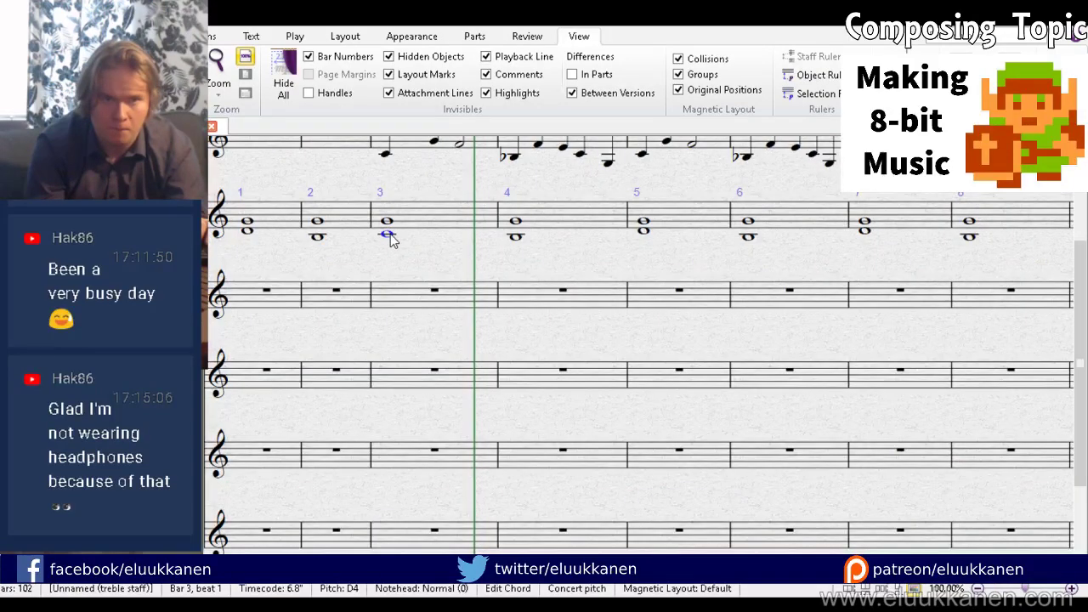
left_click(388, 221, "ctrl")
left_click_drag(439, 271, 448, 351)
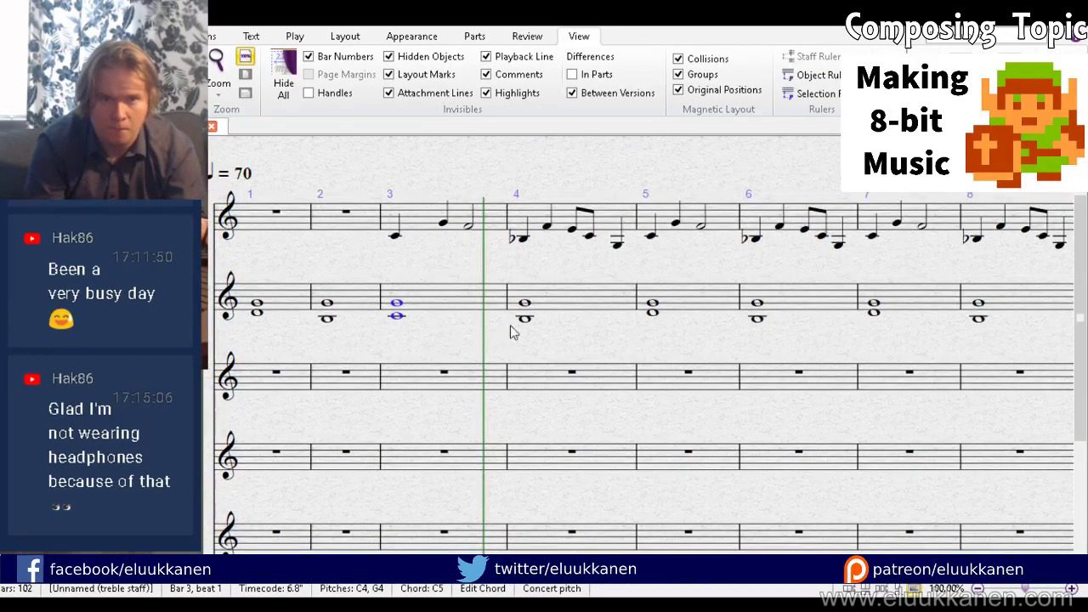
Step: Change the second staff's whole-note chord in bar 4 to G3 and D4
left_click(522, 323)
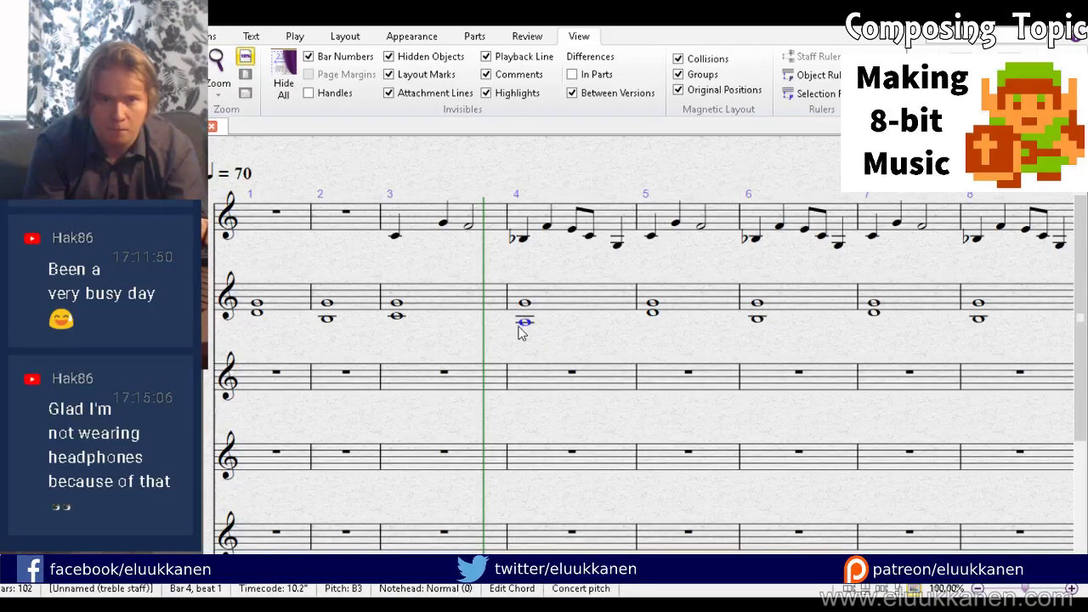
left_click(524, 304)
left_click_drag(525, 309, 527, 317)
left_click(442, 340)
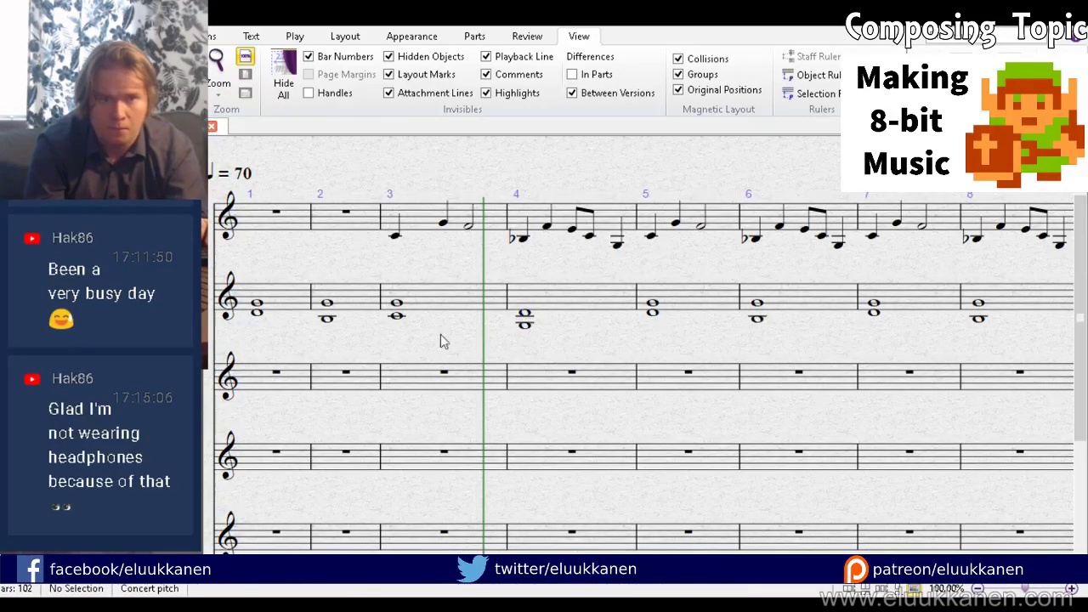
Step: Play the score to listen to the revised bar 3 and 4 chords, and look at the mixer
left_click_drag(413, 252, 375, 288)
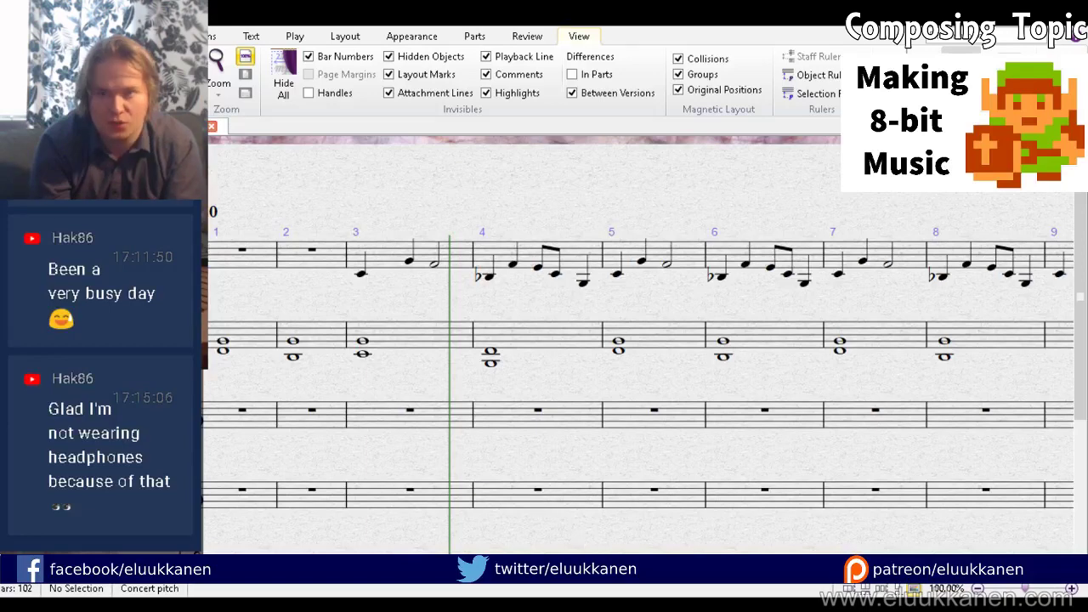
key("m")
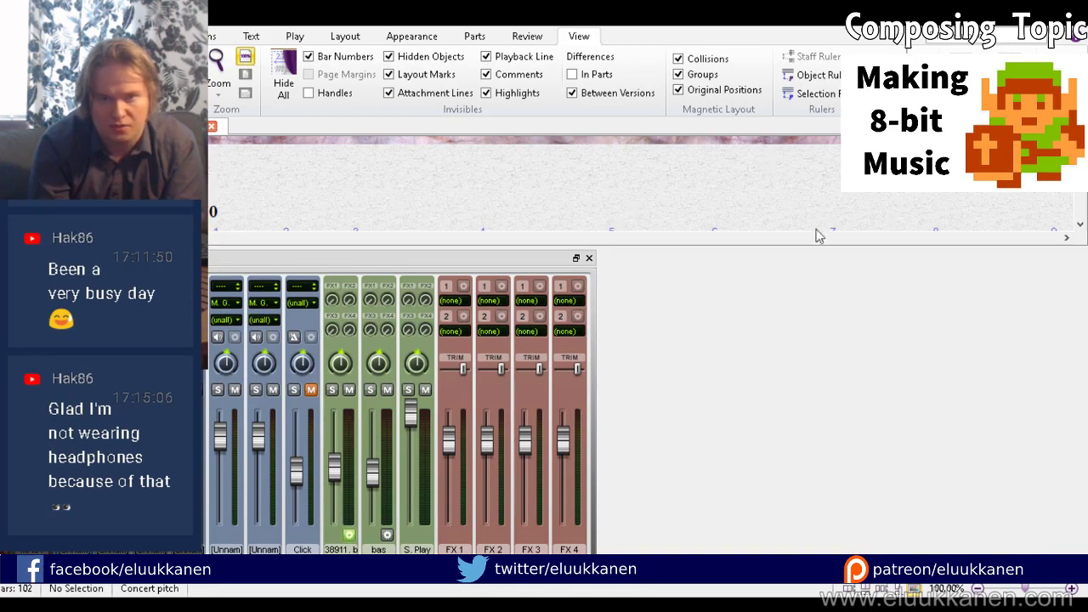
left_click(588, 259)
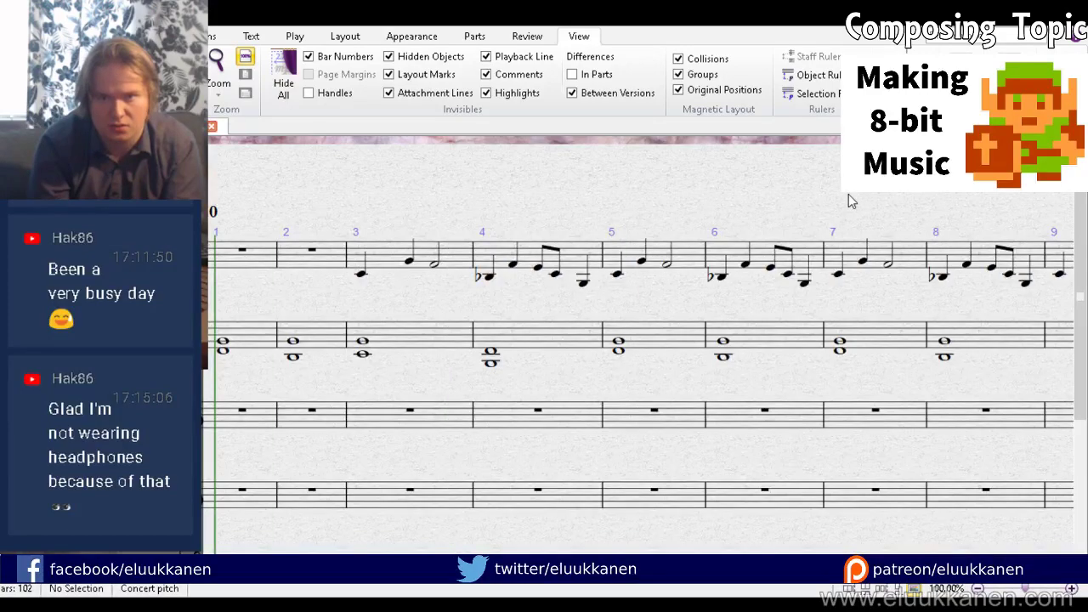
scroll(848, 194, "down", 3)
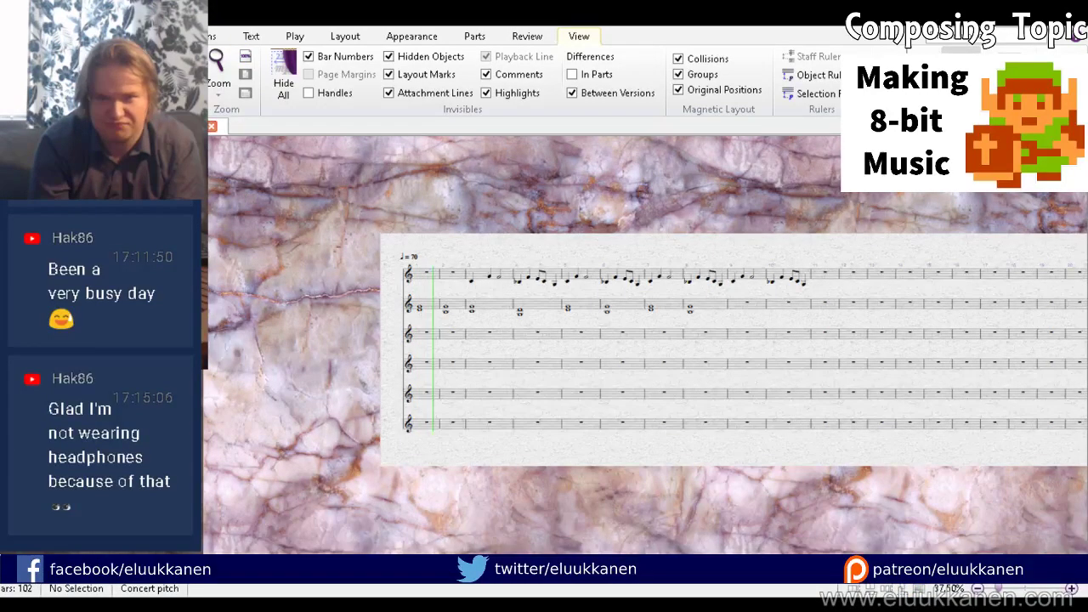
key("m")
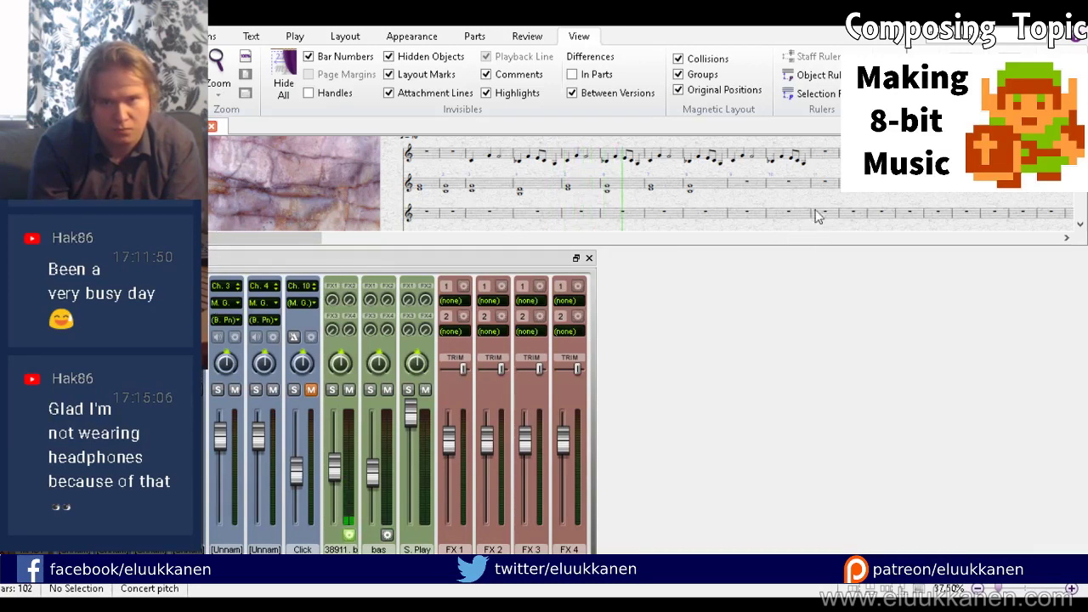
left_click(591, 258)
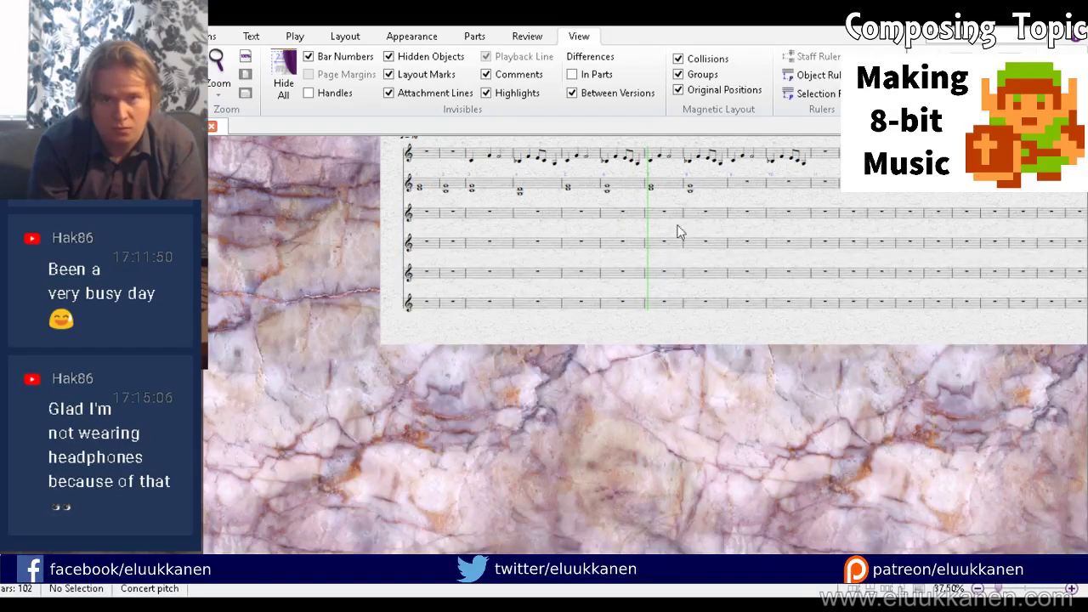
left_click_drag(675, 212, 479, 431)
key("ctrl+1")
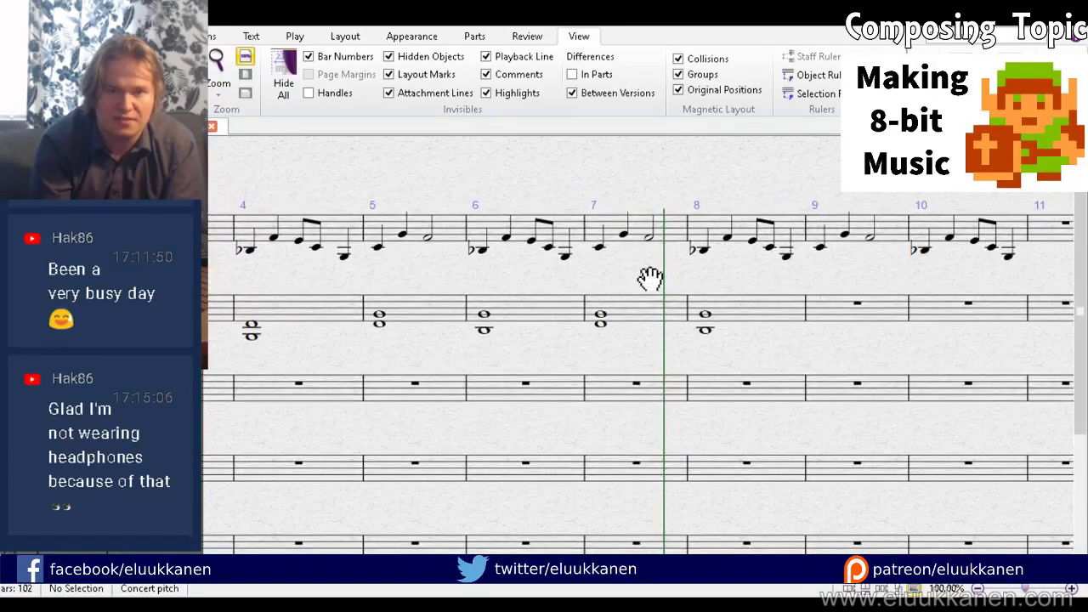
left_click_drag(649, 278, 790, 247)
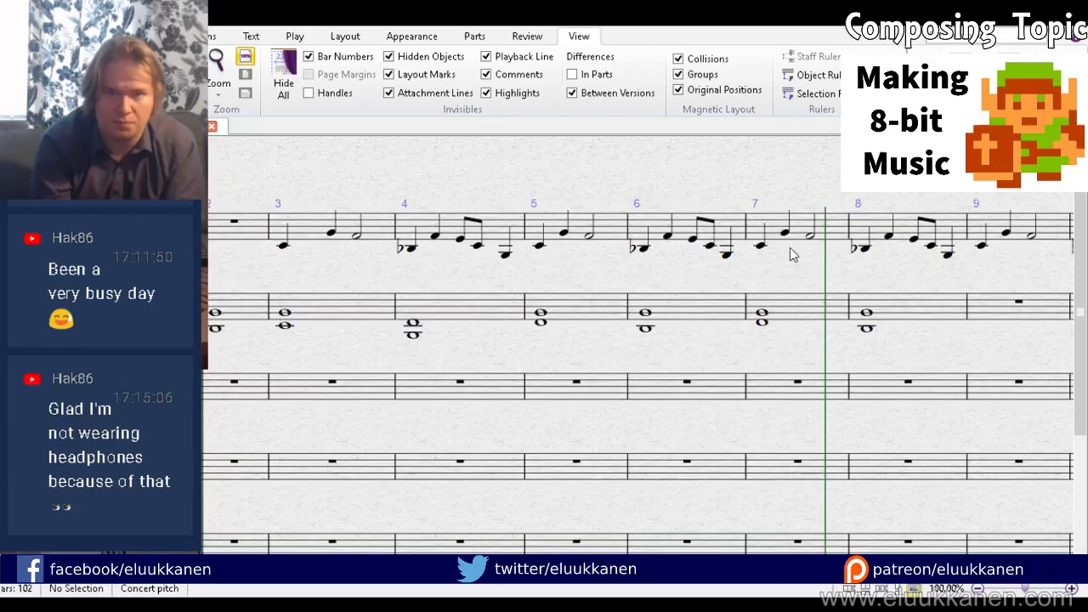
scroll(790, 248, "down", 3)
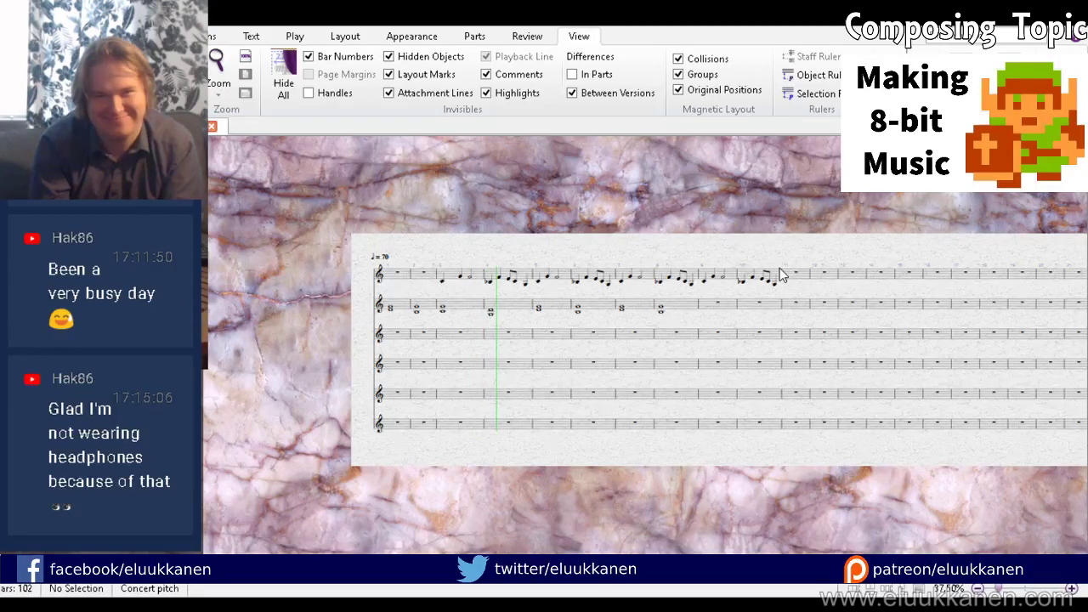
key("space")
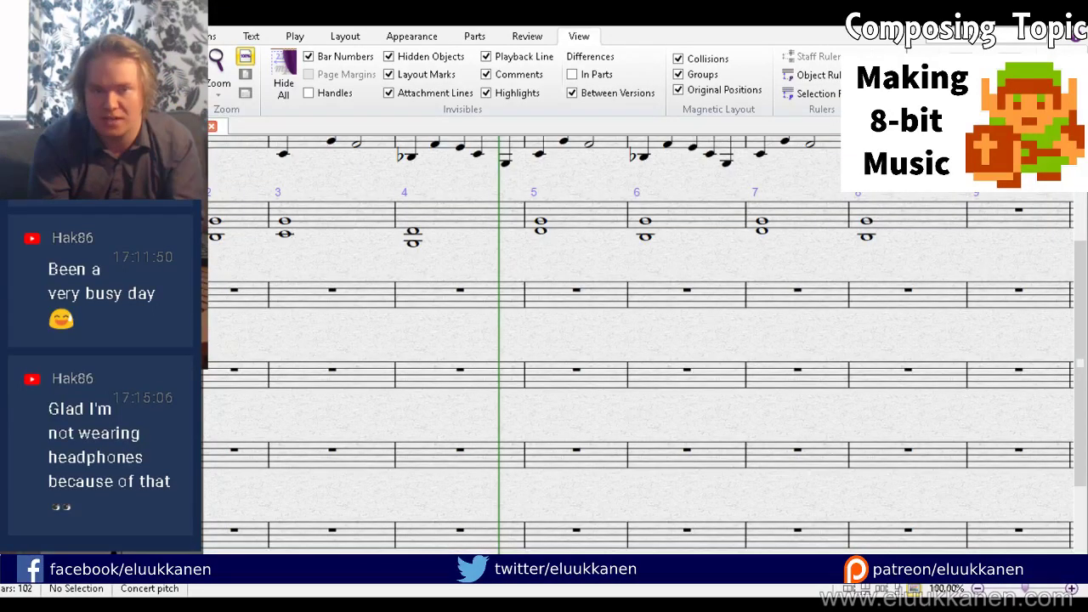
left_click_drag(464, 202, 587, 376)
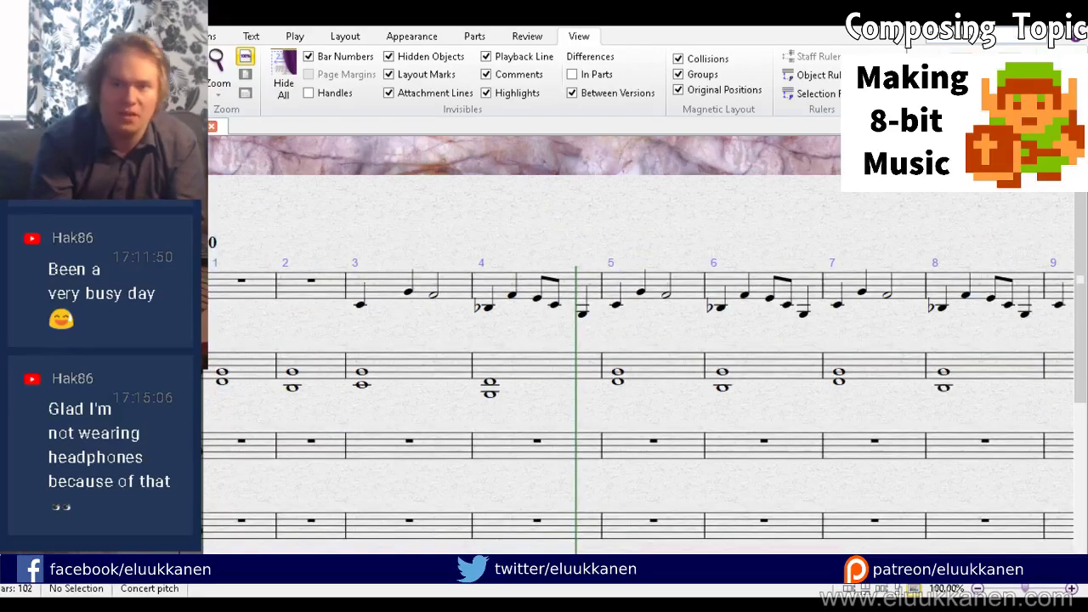
key("m")
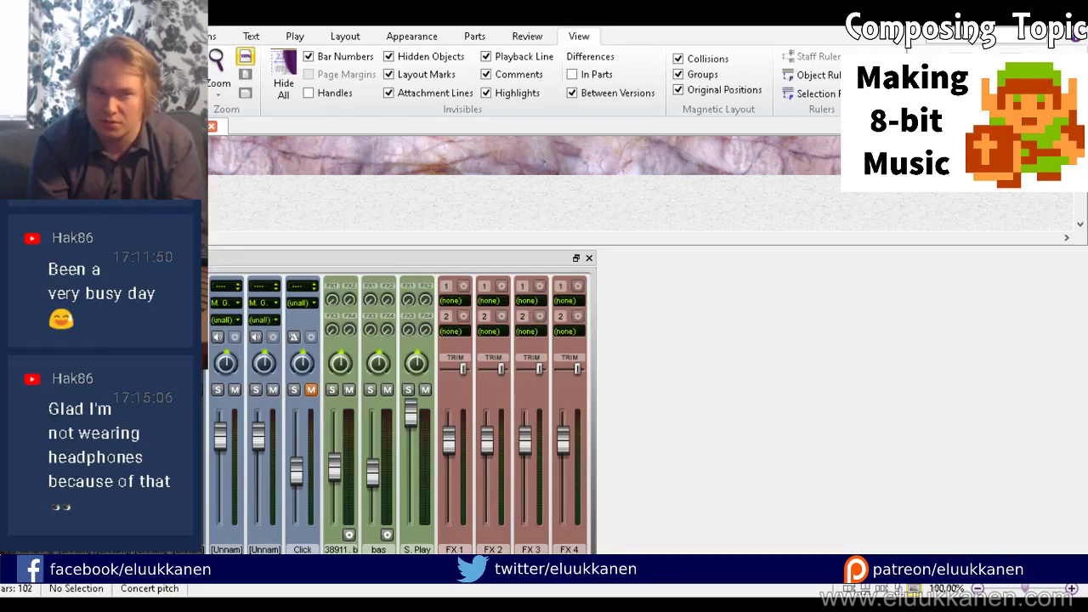
left_click(589, 259)
Step: Insert two empty bars between bars 2 and 3
left_click_drag(258, 326, 314, 323)
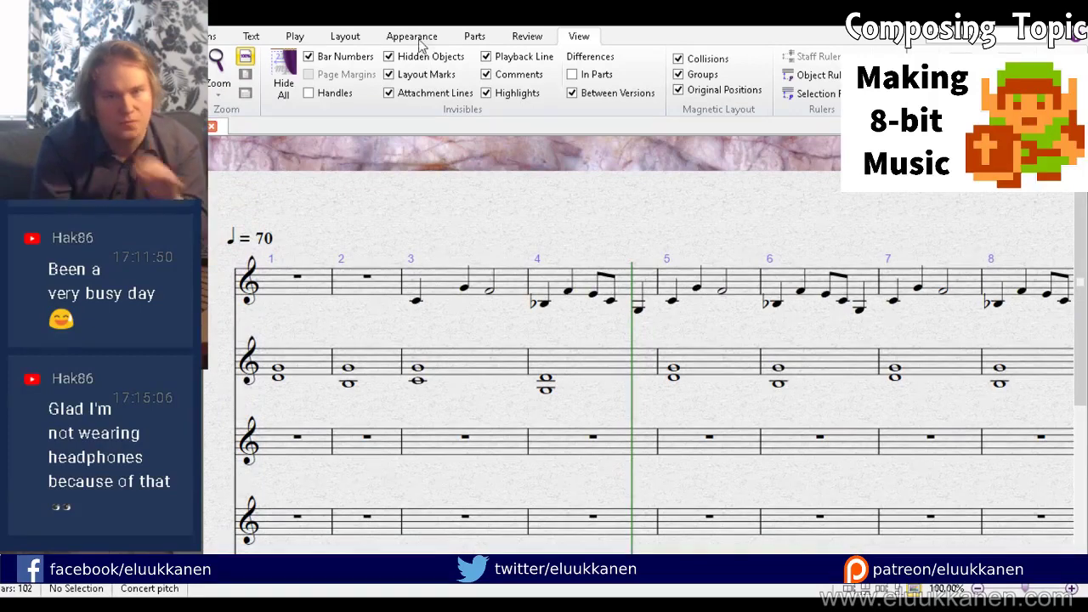
key("ctrl+shift+b")
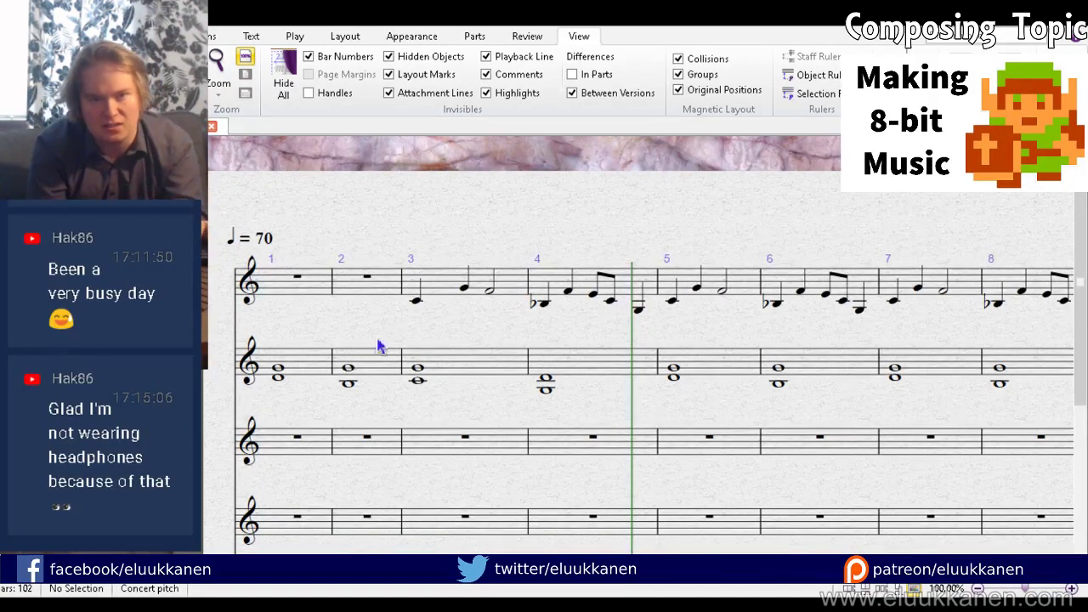
left_click(389, 330)
key("ctrl+shift+b")
left_click_drag(339, 250, 346, 312)
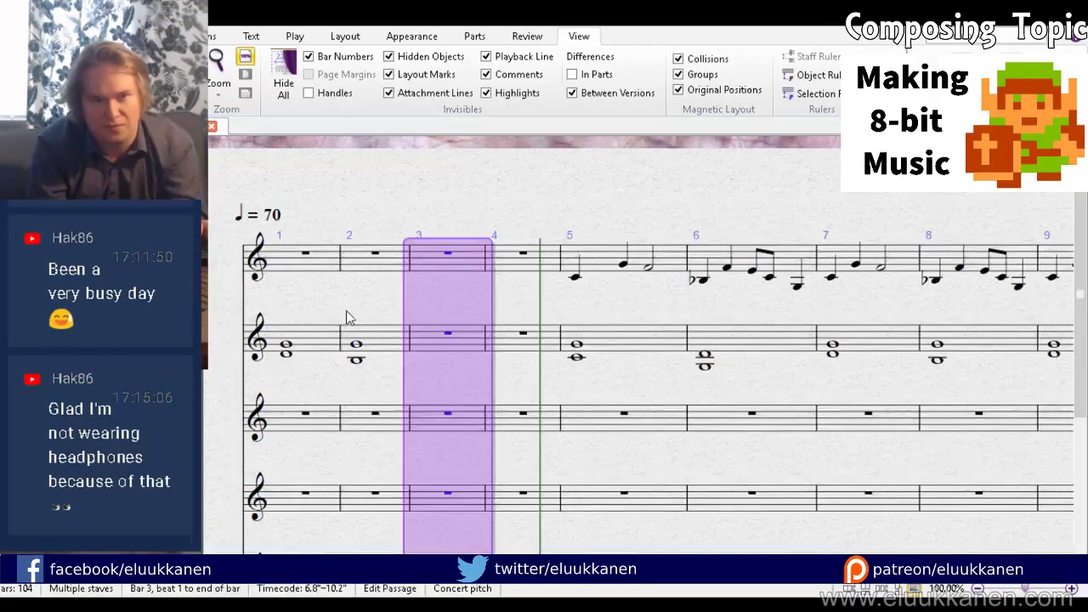
key("Escape")
Step: Copy the second staff's chords from bars 1–2 into the empty bars 3–4
left_click(337, 352)
left_click(364, 342, "shift")
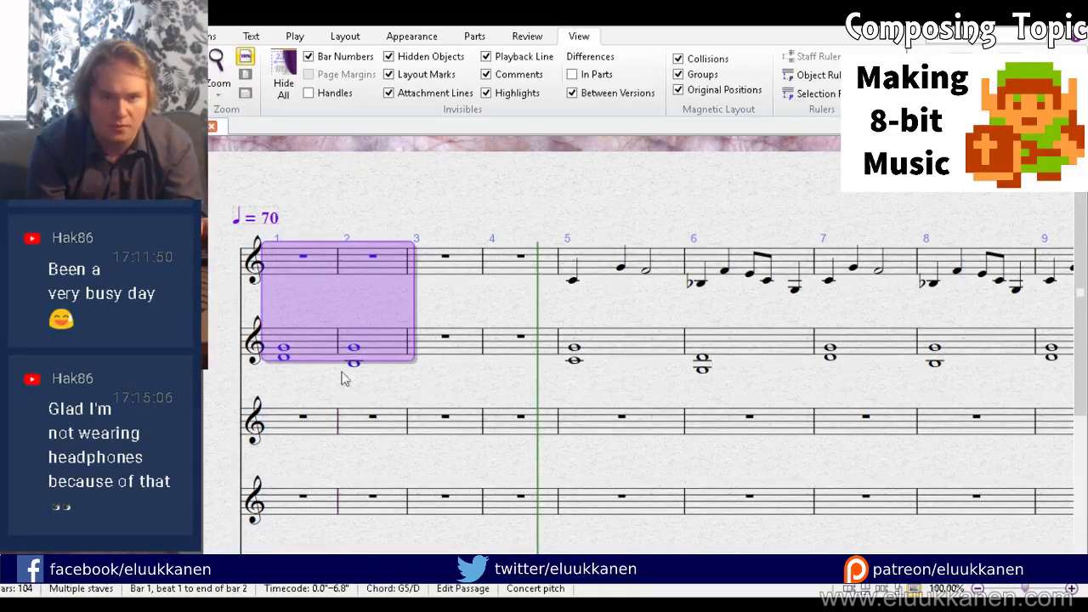
left_click(359, 372)
left_click(386, 335)
left_click(298, 341, "shift")
key("ctrl+c")
left_click(442, 348)
key("ctrl+v")
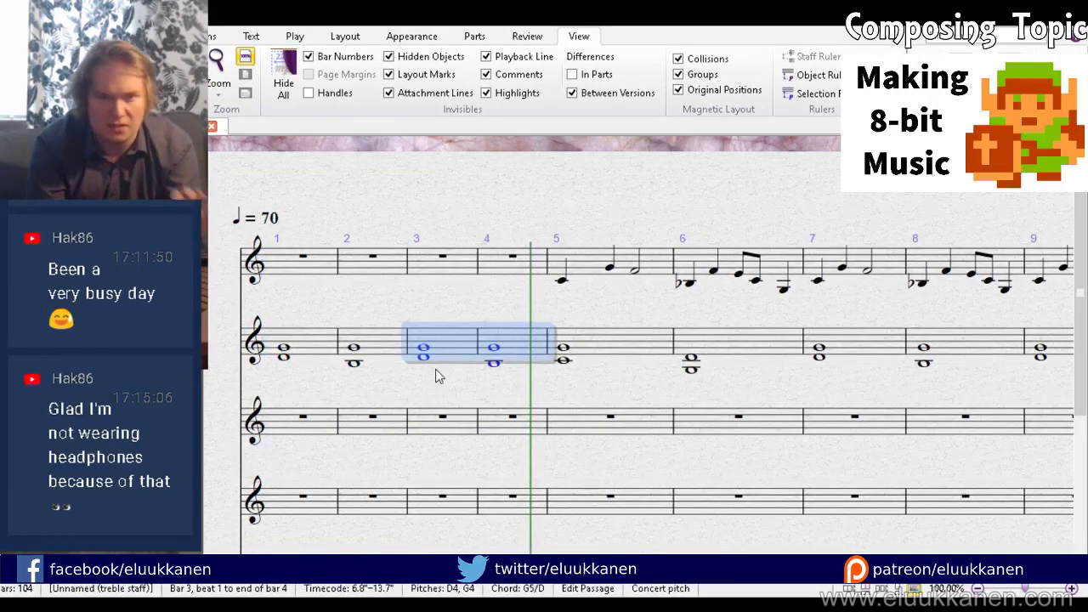
key("Escape")
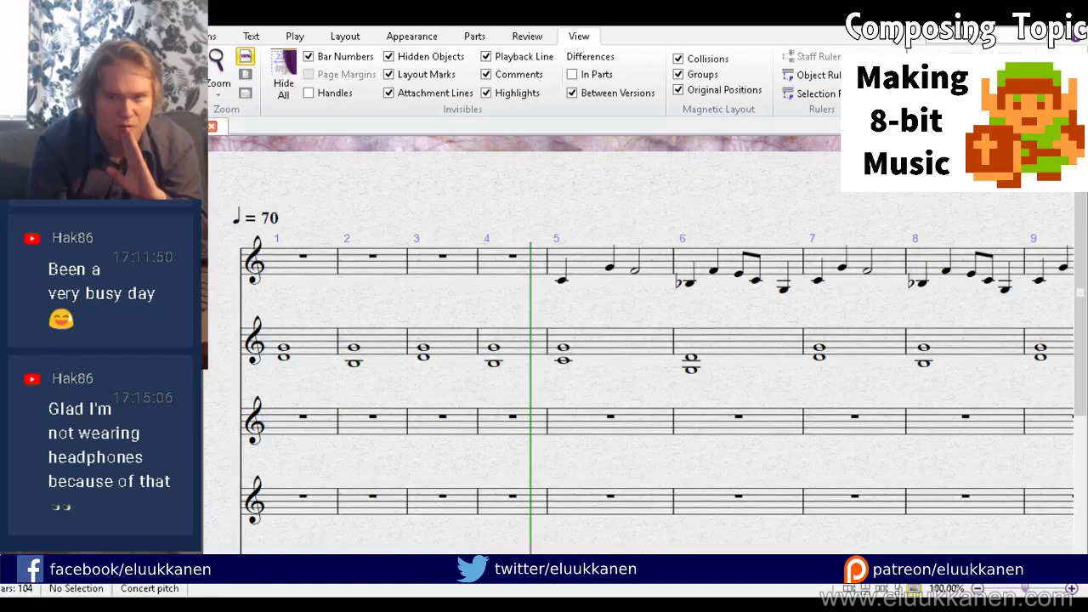
Step: Set the note value for note entry to a sixteenth note
key("m")
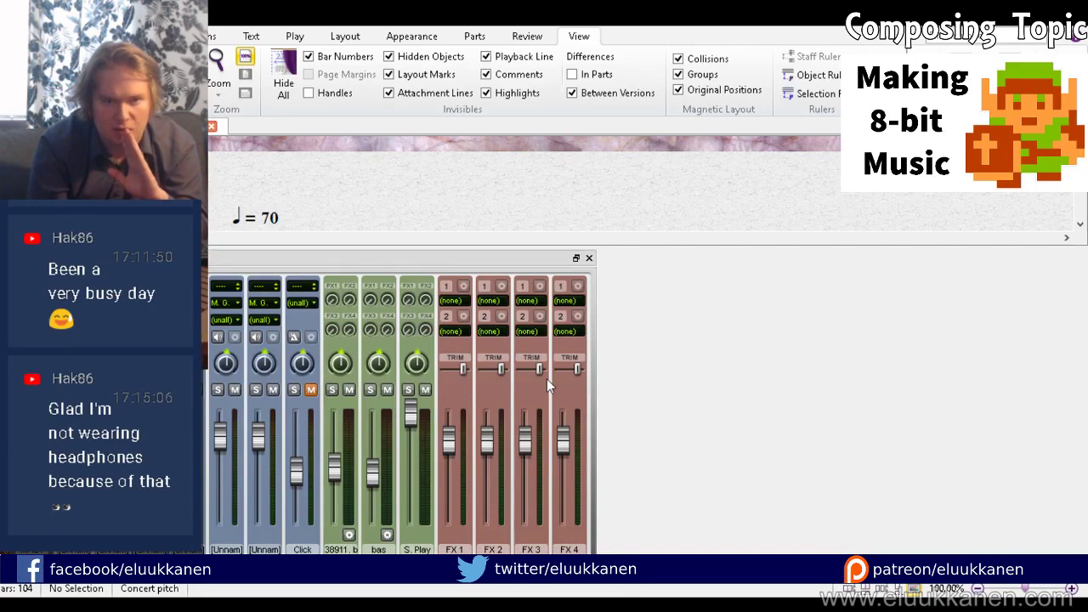
left_click(588, 258)
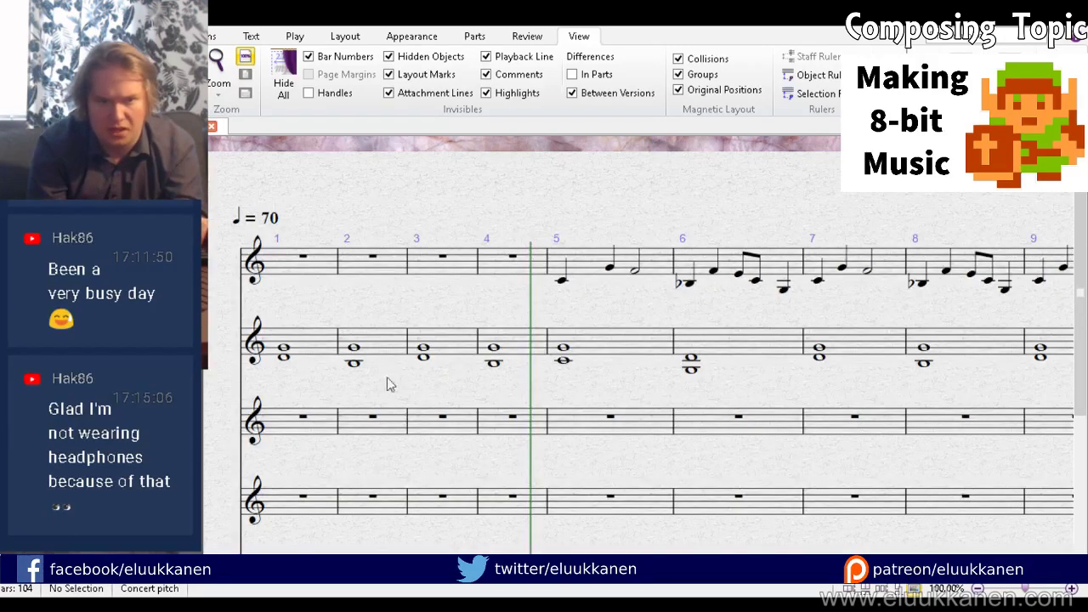
key("2")
left_click(278, 426)
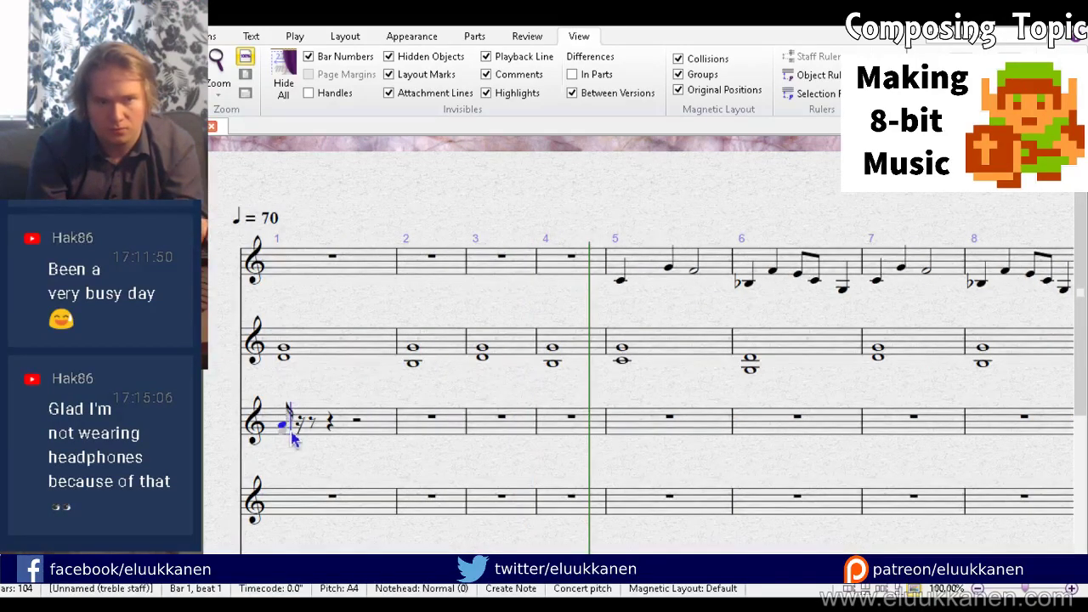
key("ctrl+z")
left_click(287, 442)
key("ctrl+z")
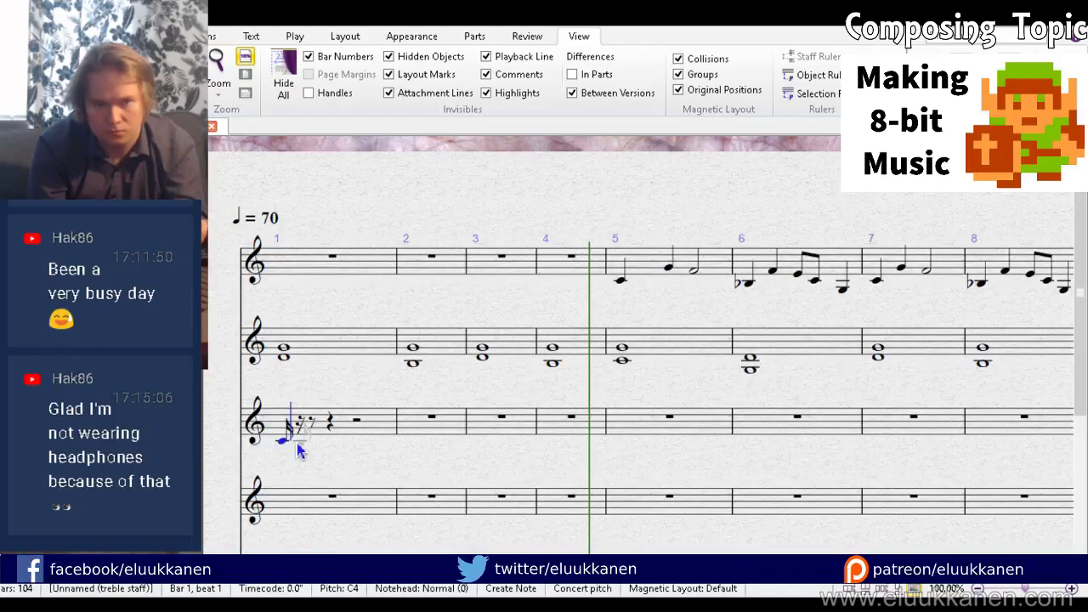
left_click(284, 441)
key("ctrl+z")
left_click(281, 438)
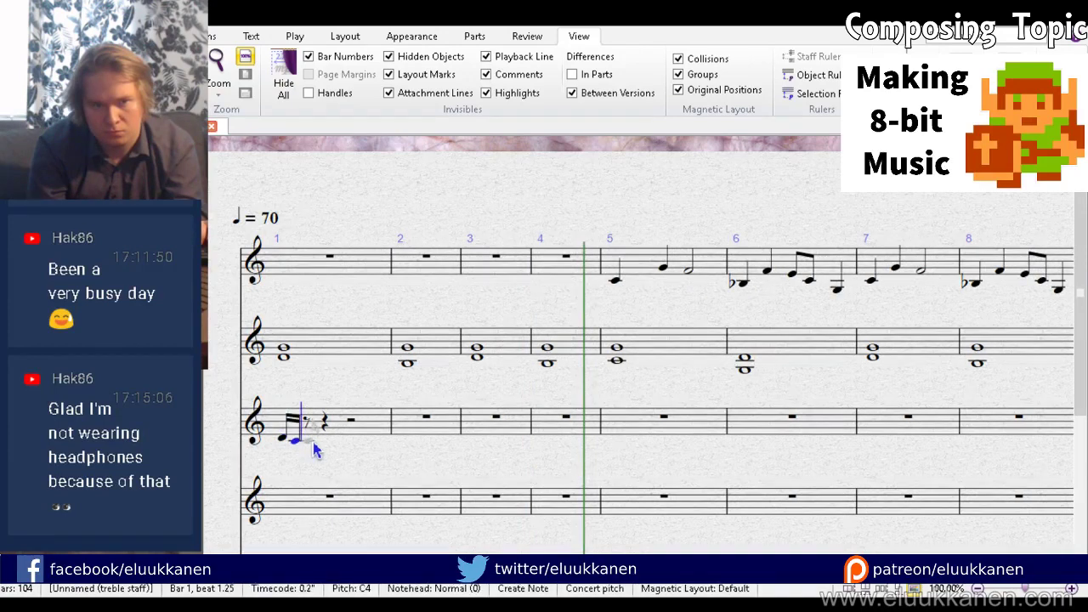
key("ctrl+z")
Step: Enter the sixteenth notes C4, C4, F4 and C4 on beat 1 of bar 1 in the third staff
left_click(283, 442)
left_click(298, 441)
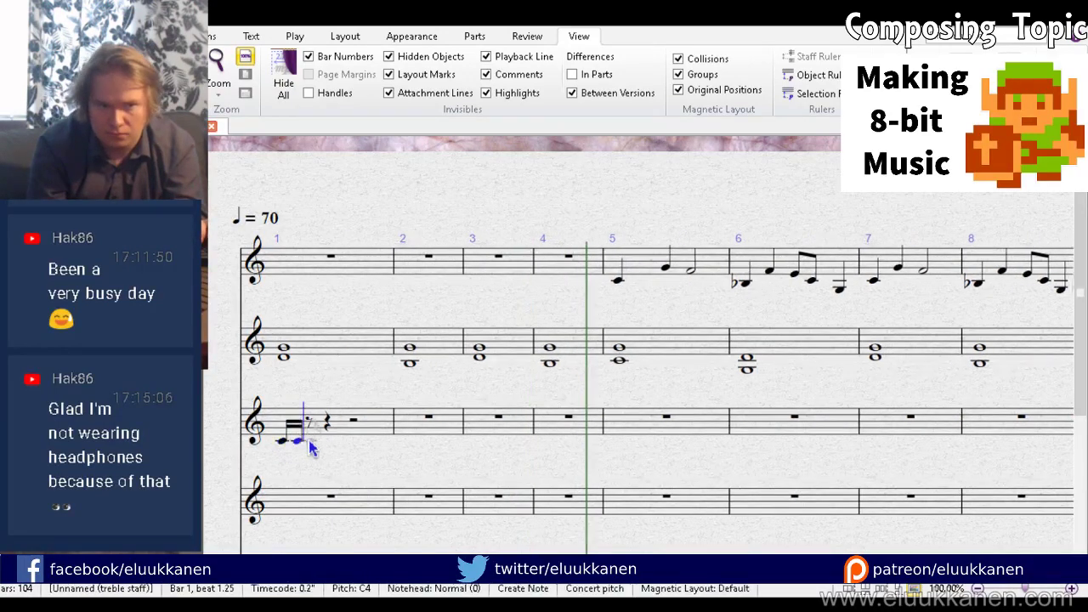
left_click(311, 432)
left_click(324, 442)
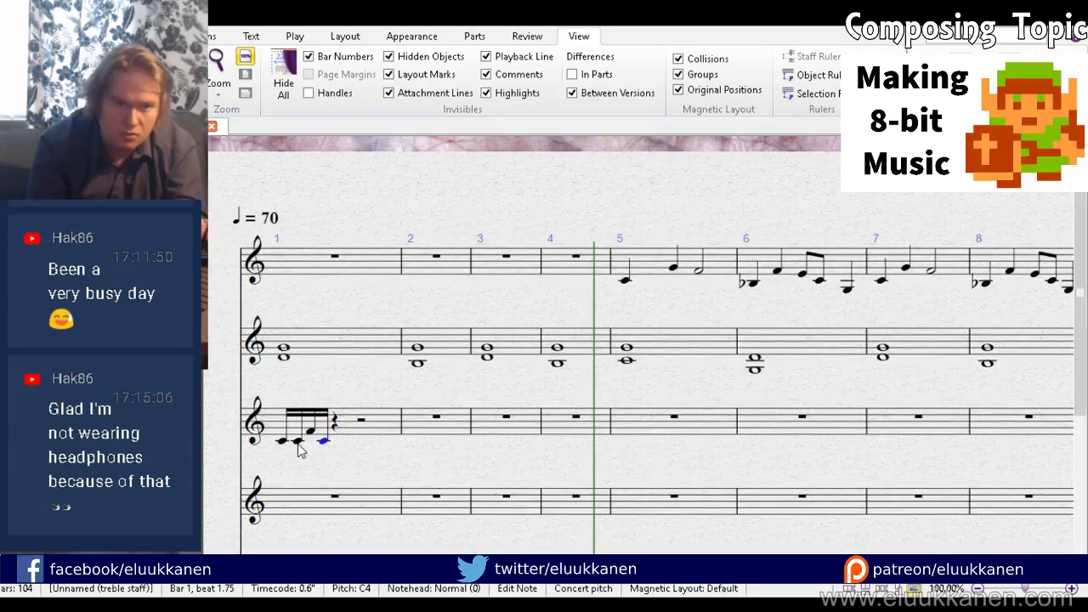
Step: Lengthen bar 1's F4 in the third staff to a dotted eighth, followed by sixteenths C4, F4, G4 and a dotted-eighth F4
left_click(311, 432)
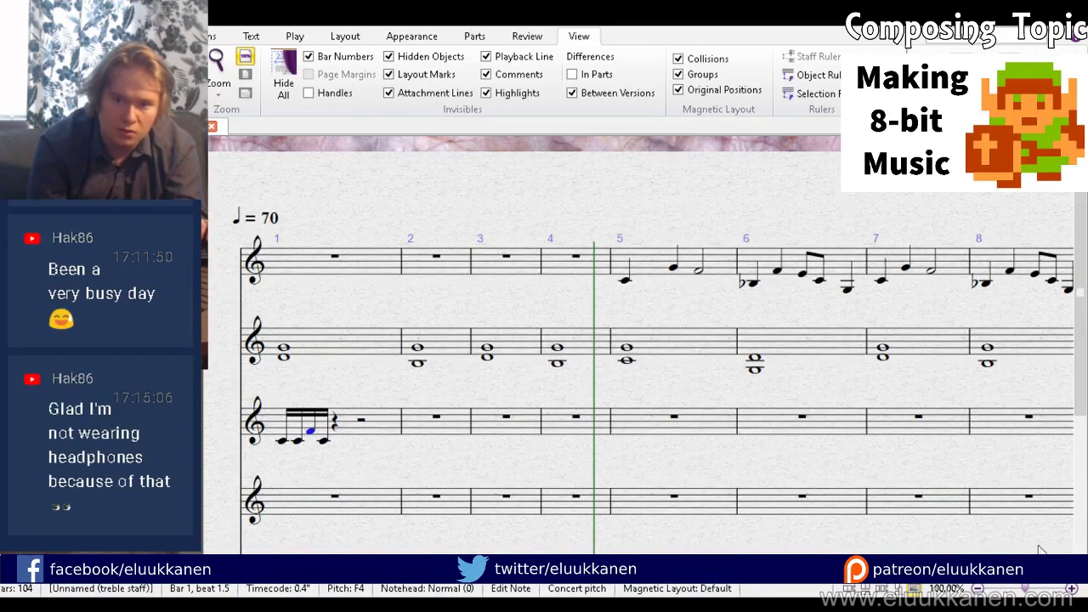
key("Delete")
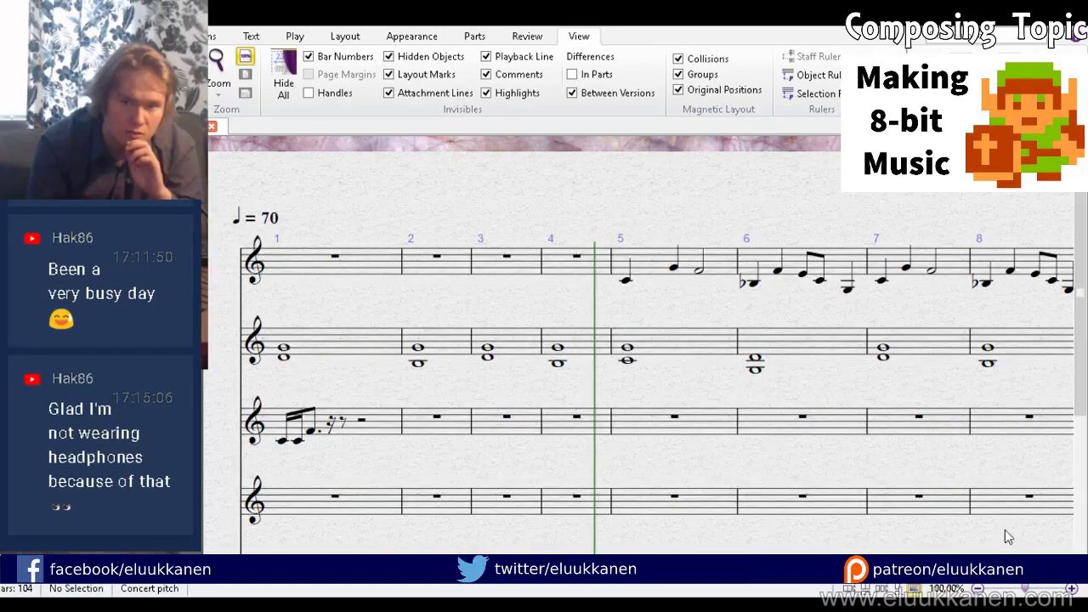
left_click(335, 441)
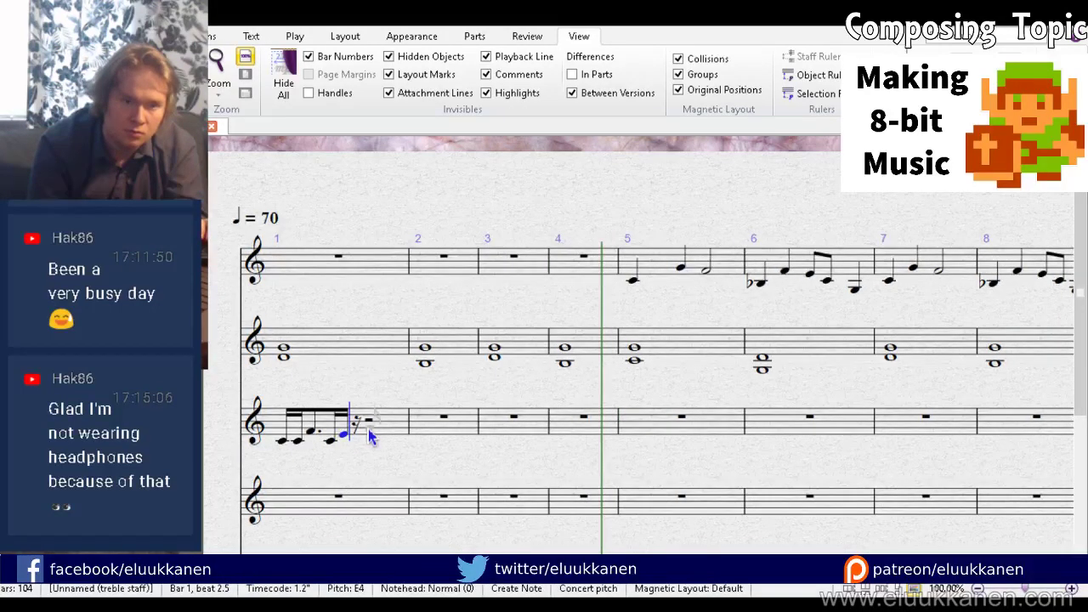
left_click(348, 431)
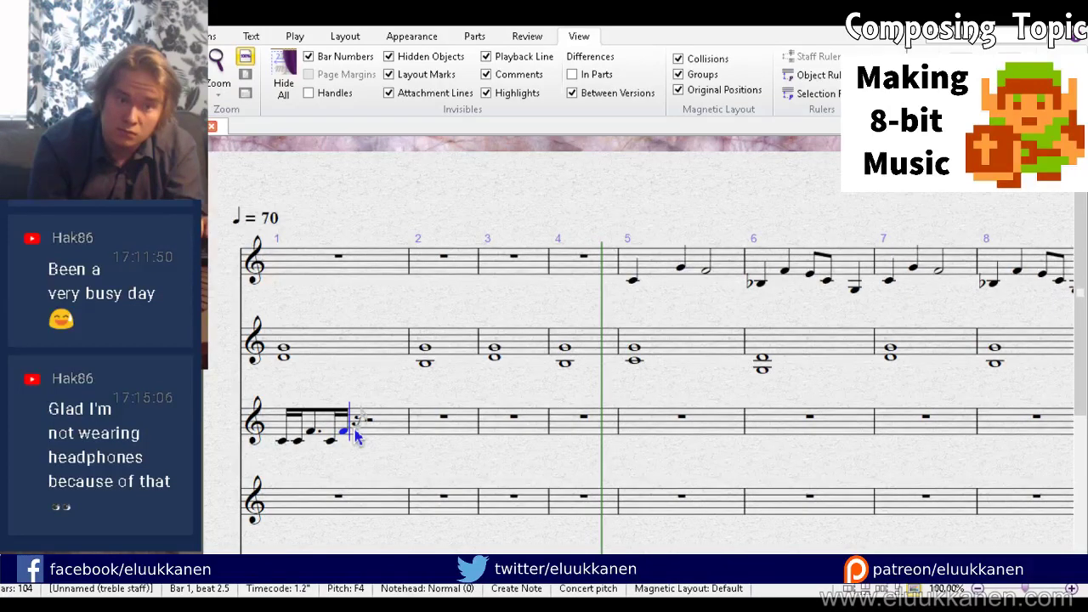
left_click(365, 432)
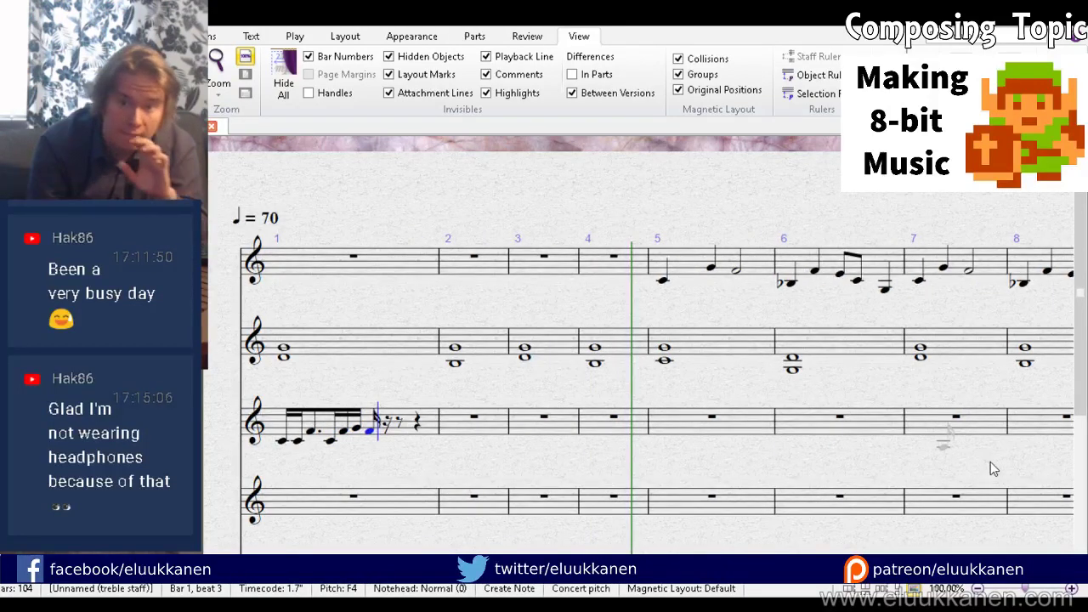
key("Escape")
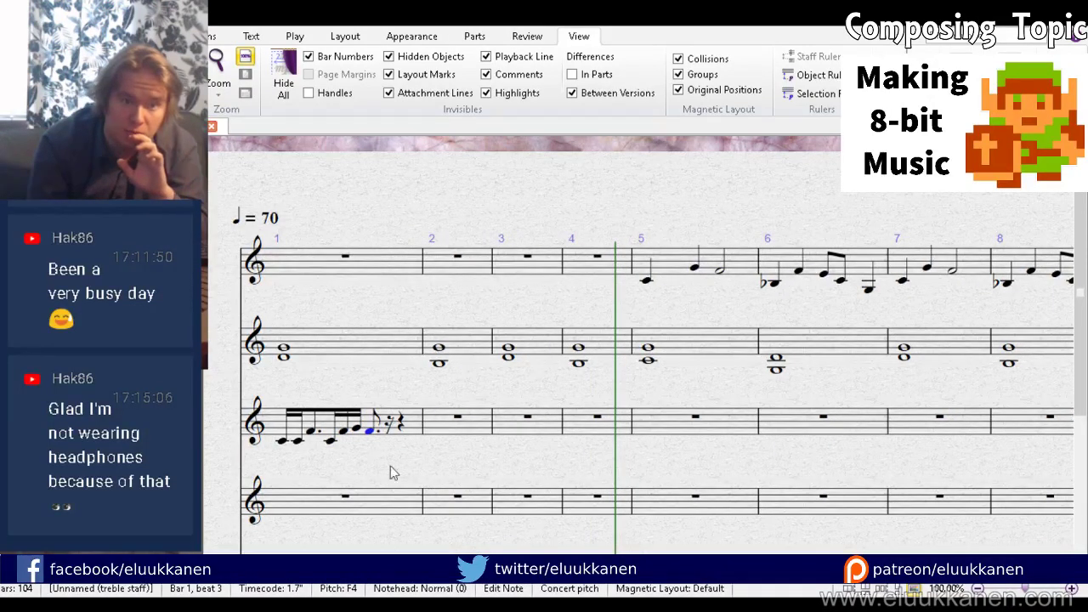
key("Escape")
Step: Copy the F4–G4 sixteenth pair to beat 3.75 of bar 1 and transpose the copy up to C5–D5
left_click(346, 431)
left_click(344, 432, "ctrl")
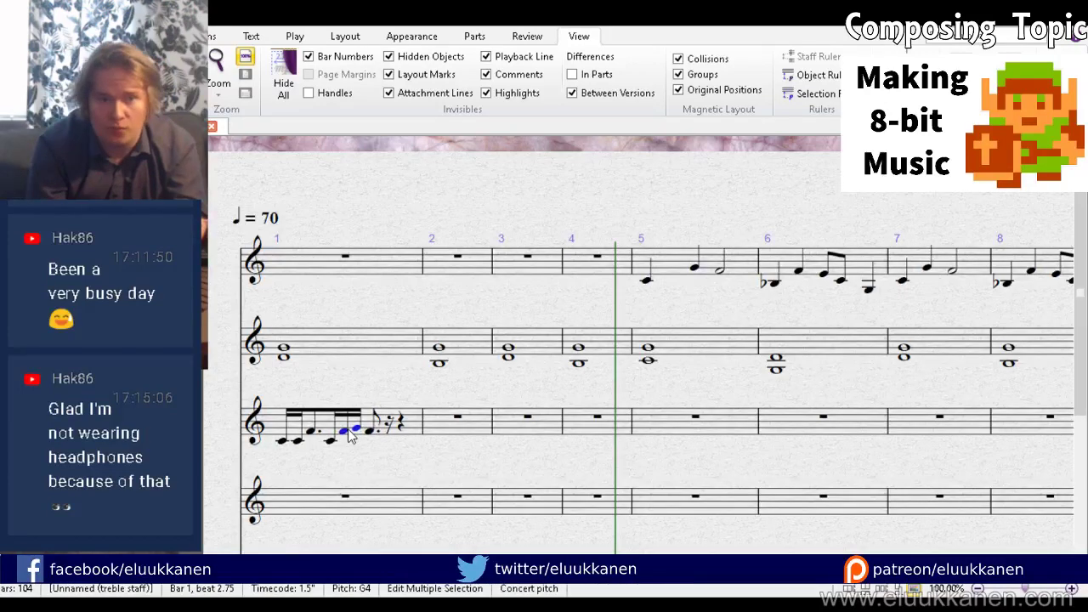
left_click(389, 427, "alt")
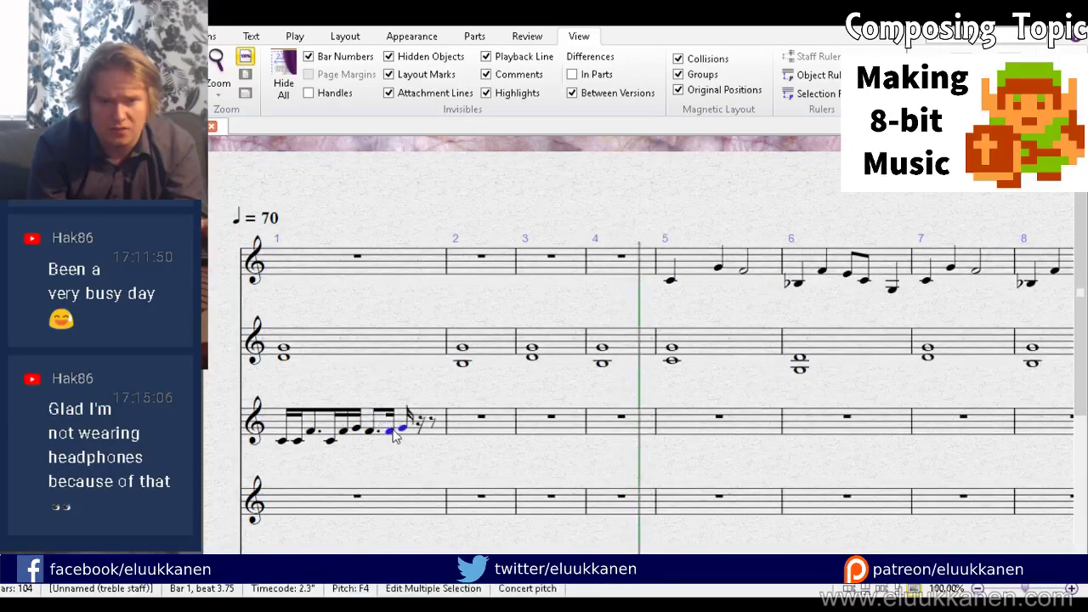
left_click_drag(393, 444, 388, 419)
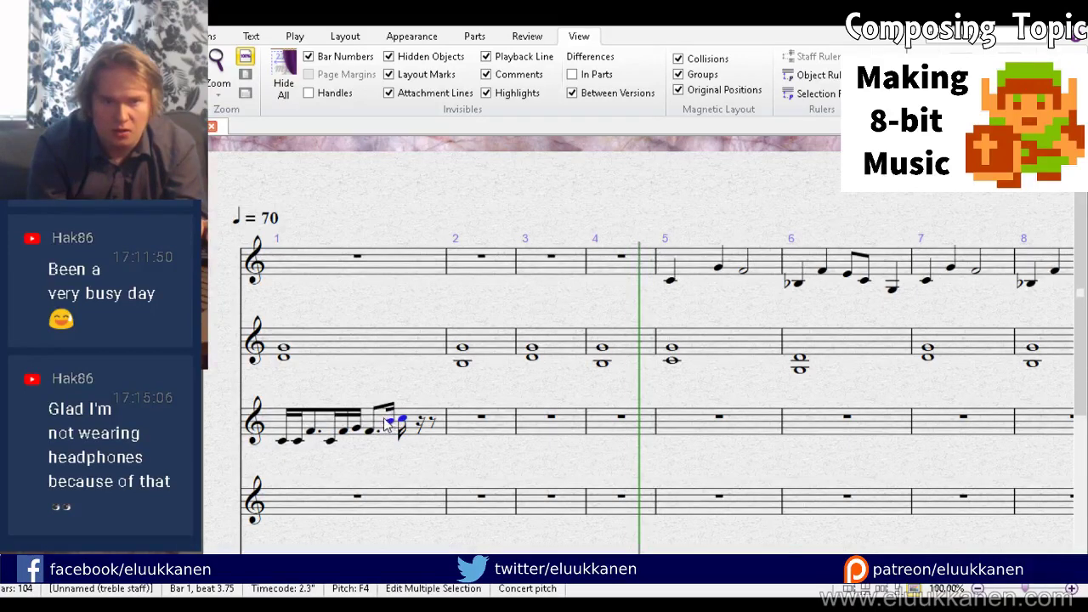
key("Escape")
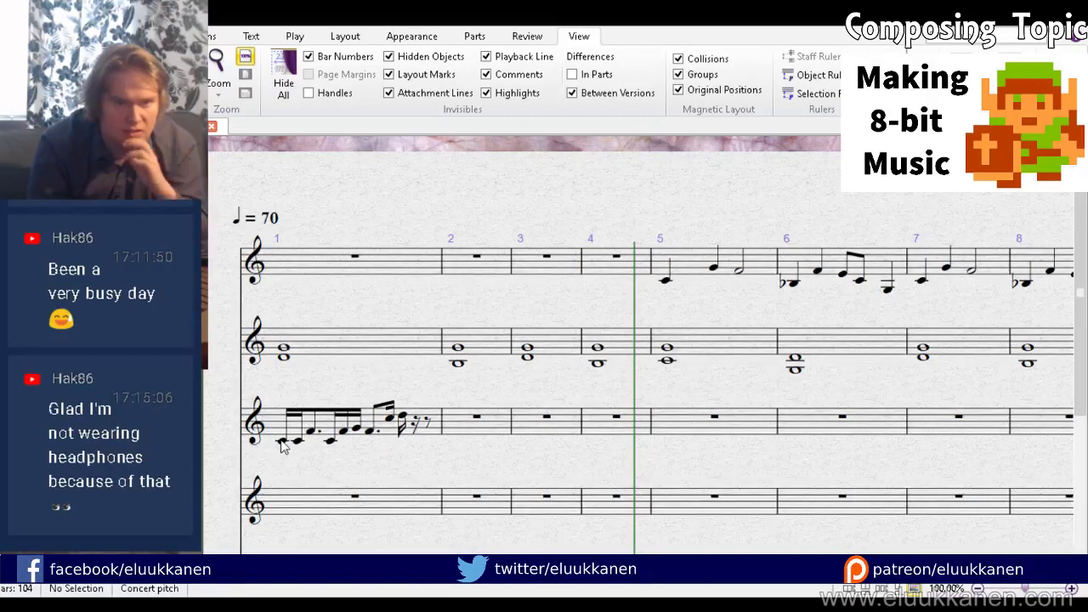
Step: Audition the notes of bar 1 in the third staff one after another
left_click(283, 441)
left_click(297, 442)
left_click(313, 431)
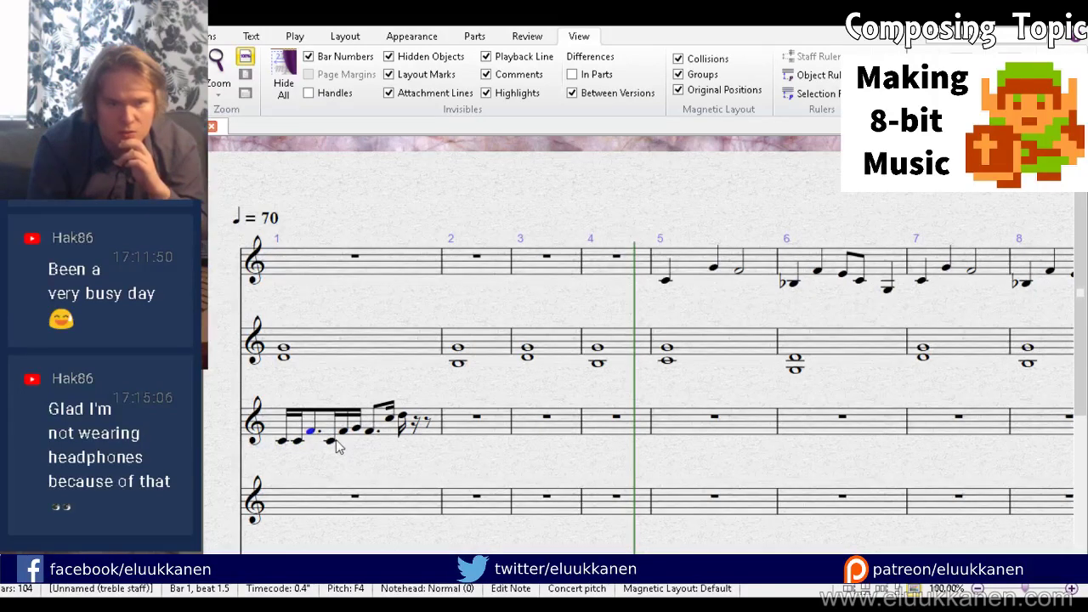
left_click(330, 440)
left_click(344, 432)
left_click(369, 434)
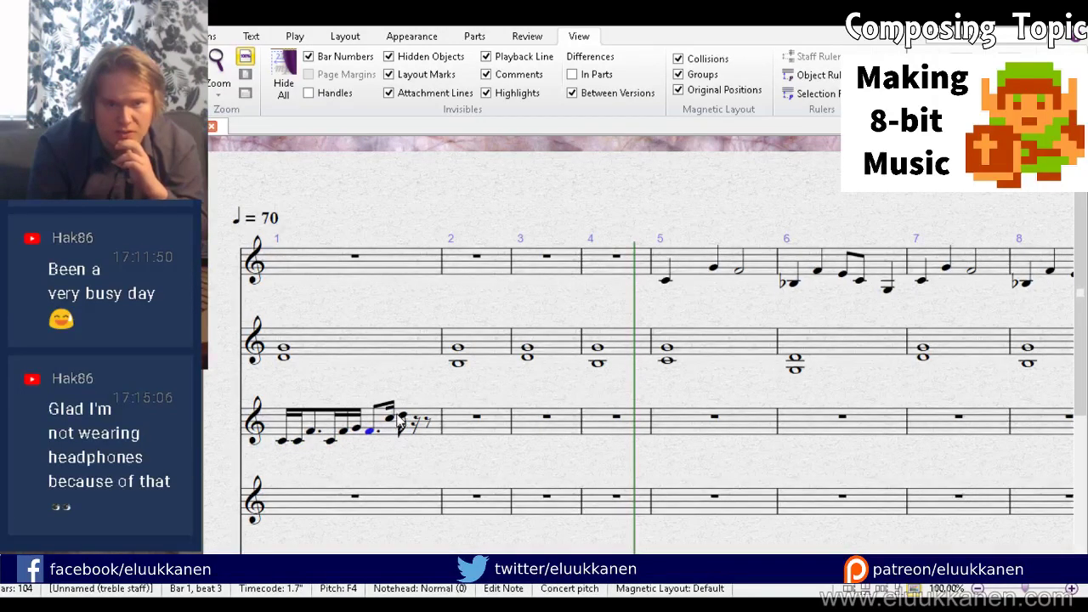
left_click(394, 412)
left_click(390, 418)
left_click(403, 416)
key("Escape")
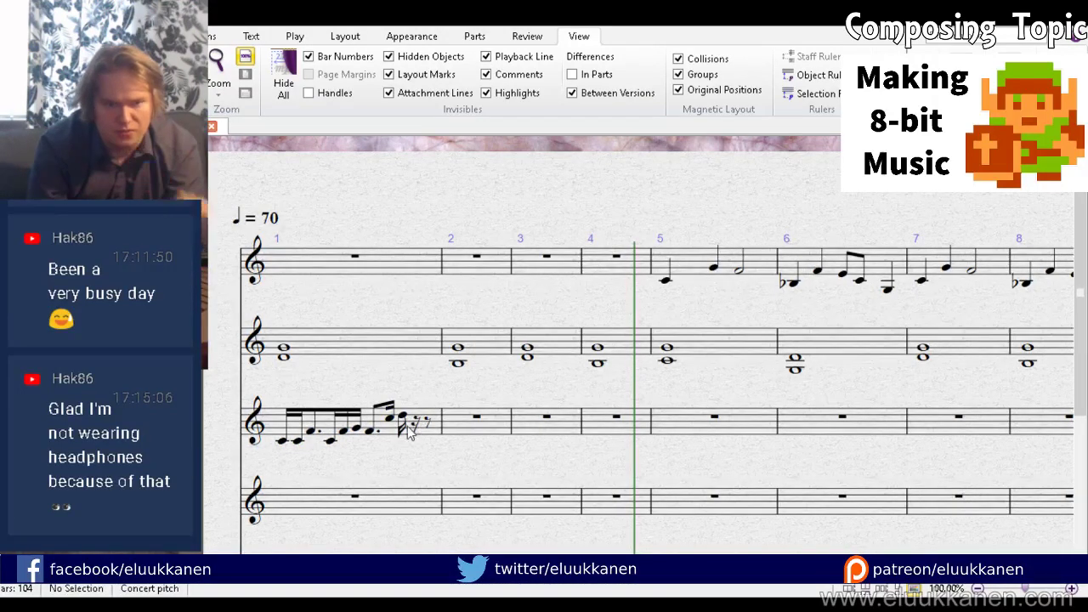
Step: Add a sixteenth C5 at beat 4.25 and repeat the D5–C5 pair to fill the rest of bar 1
left_click(406, 418)
left_click(417, 424)
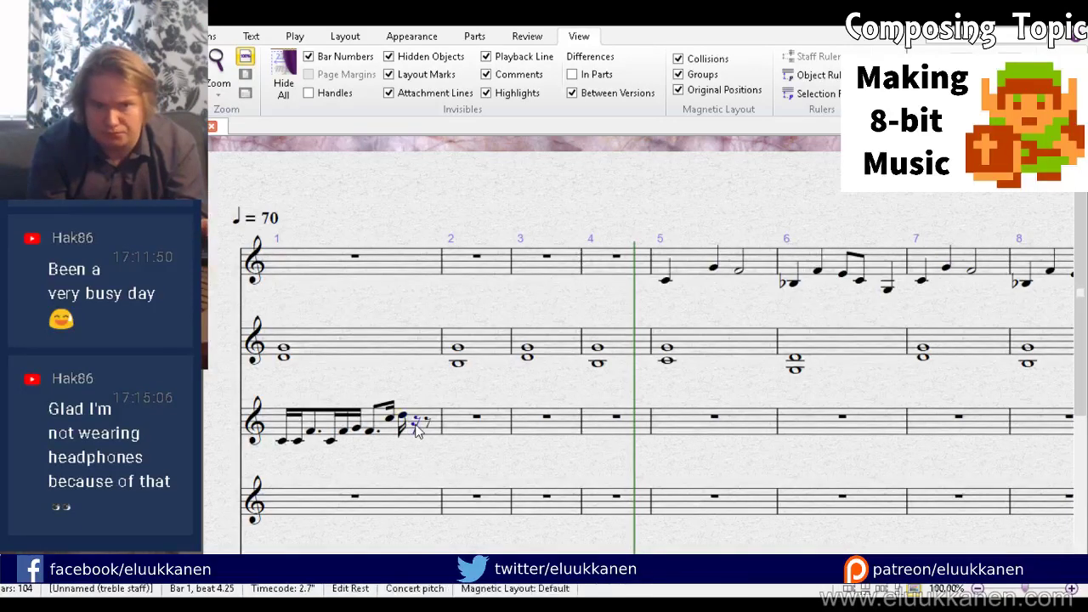
key("d")
key("Down")
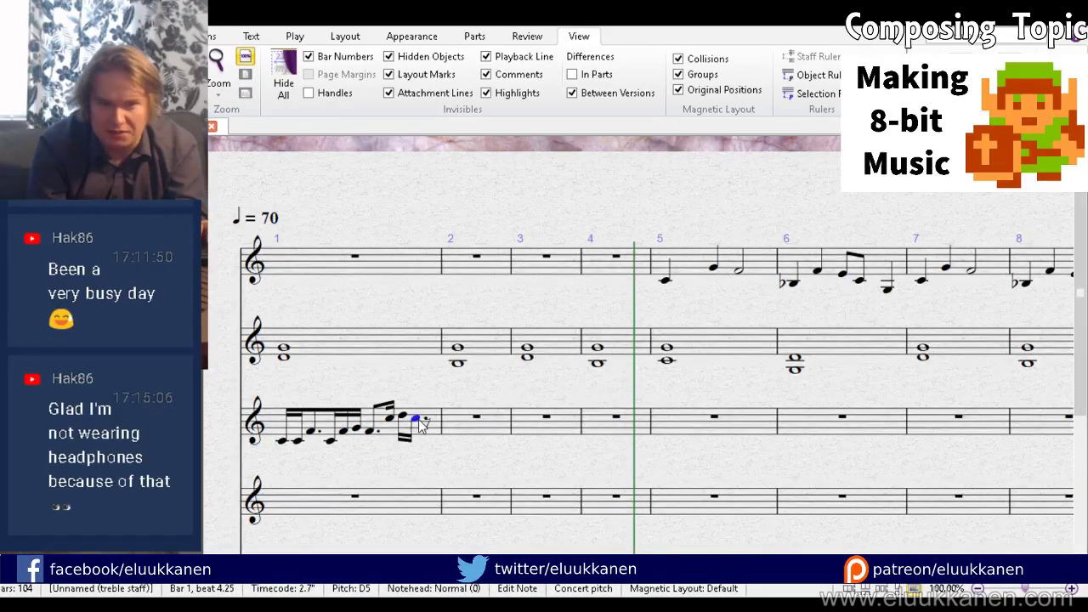
key("shift+Left")
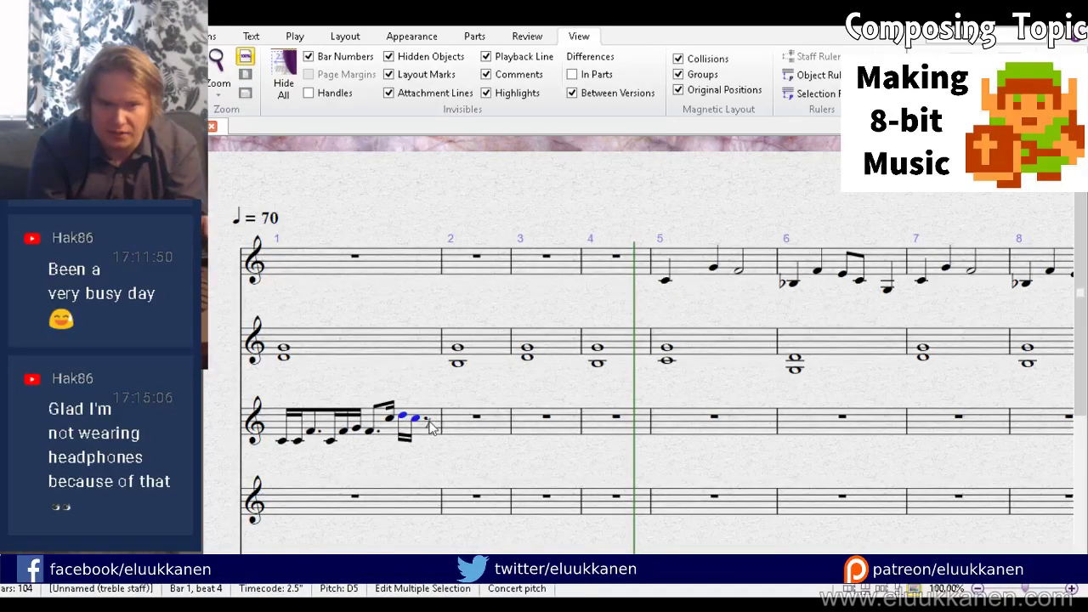
left_click(429, 421)
key("ctrl+v")
left_click(378, 460)
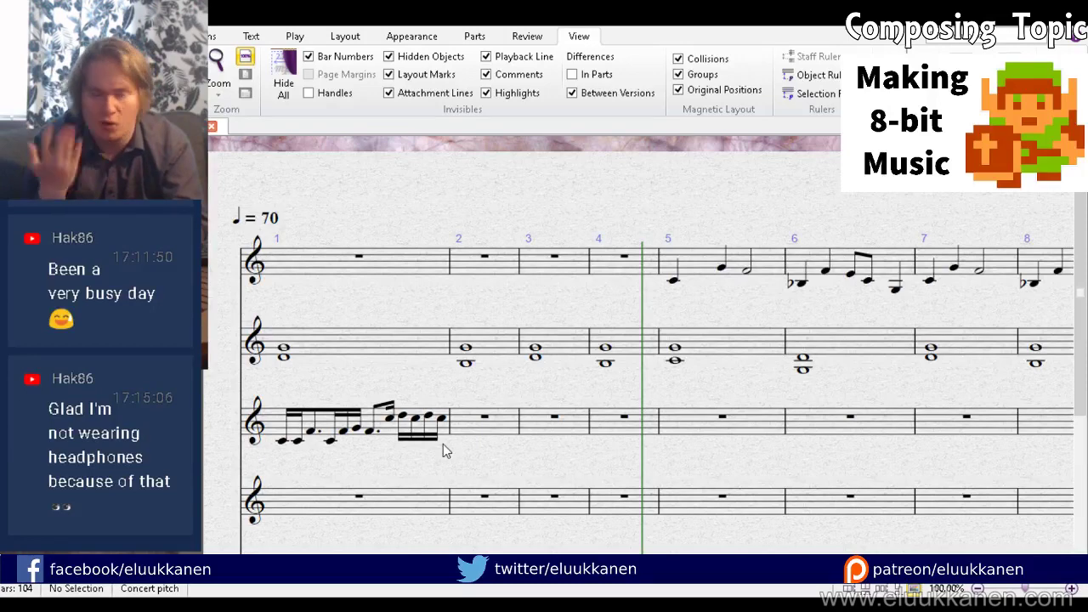
Step: Copy the third staff's bar 1 pattern into bar 2
left_click(393, 440)
left_click(500, 430)
key("ctrl+v")
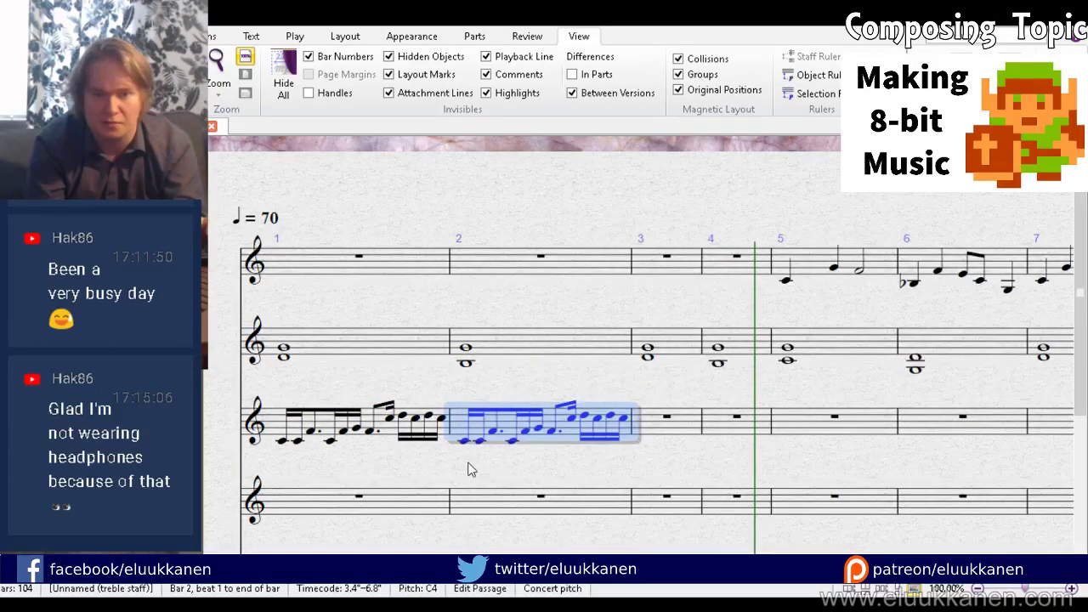
Step: Select bars 1–2 of the second and third staves and play them back
left_click(391, 436, "shift")
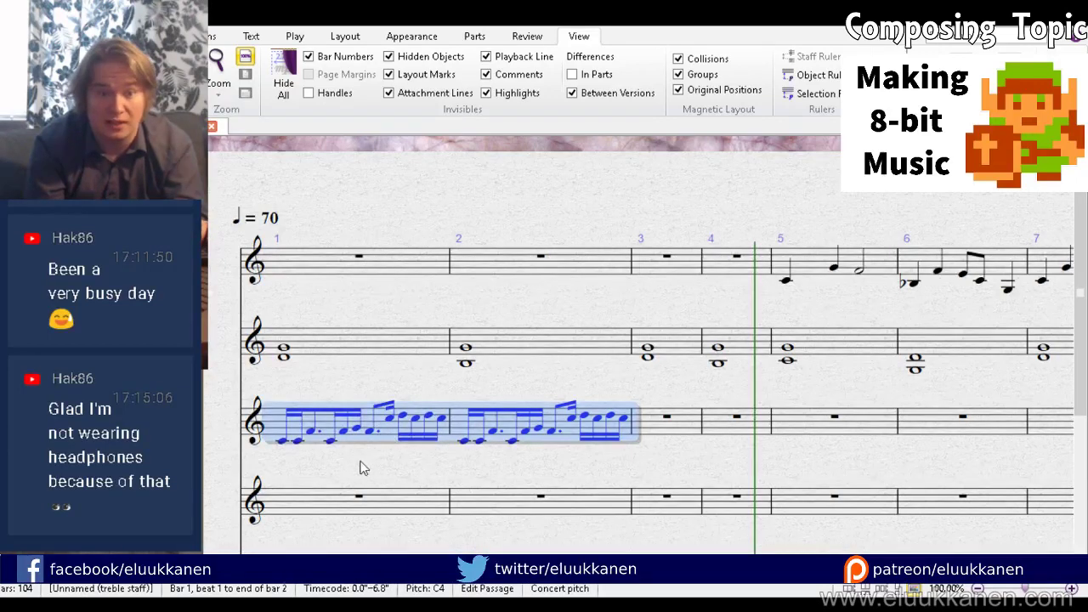
left_click_drag(360, 467, 421, 420)
key("p")
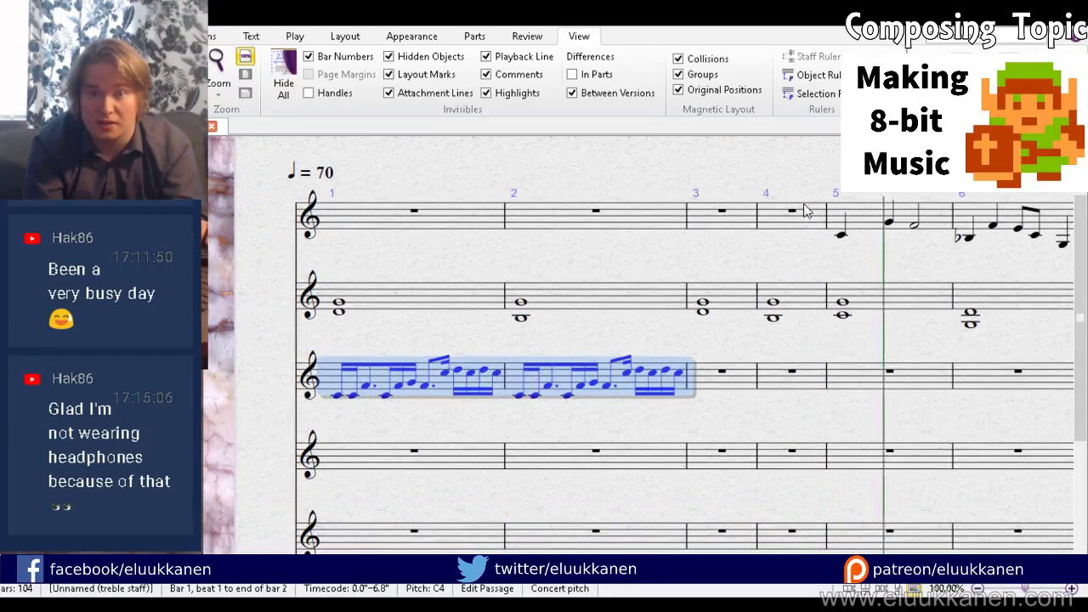
left_click(409, 301, "shift")
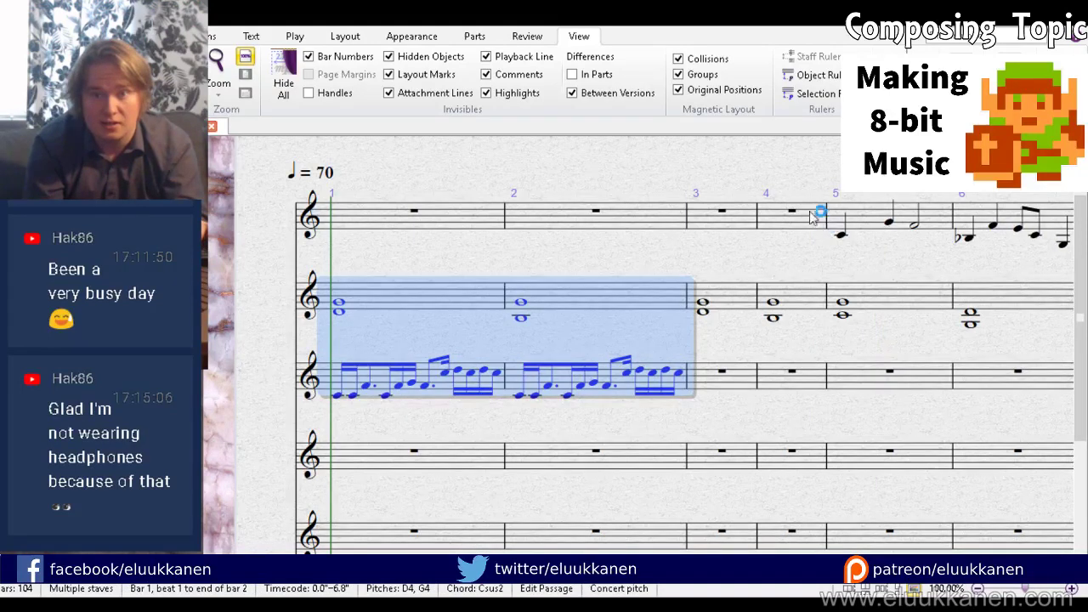
Step: Change the lower notes of the second staff's chords to C4 in bar 1 and G3 in bar 2
left_click(340, 313)
left_click(341, 315)
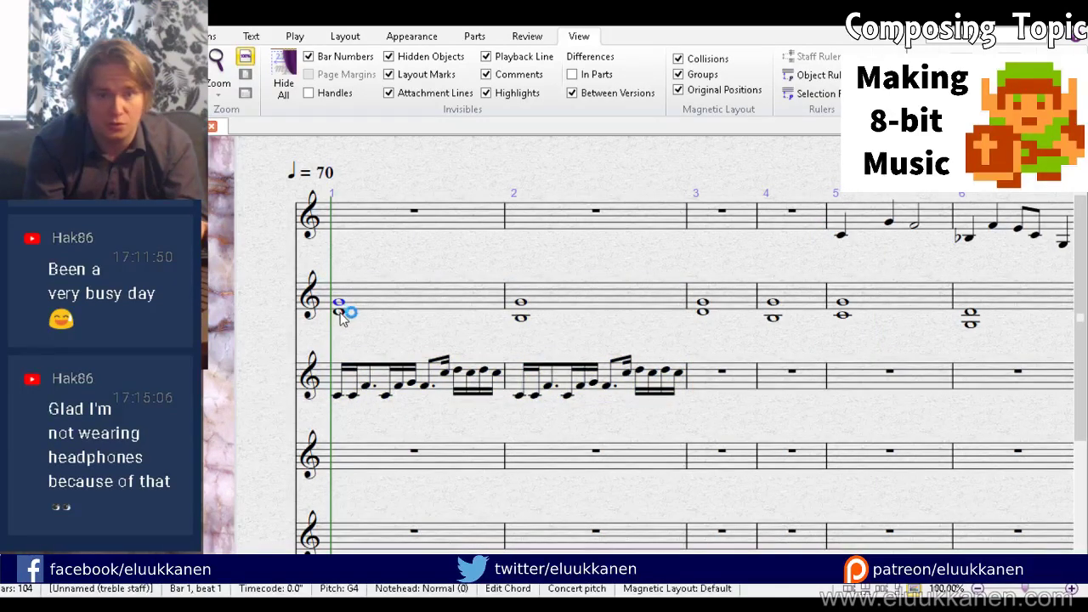
left_click(341, 315)
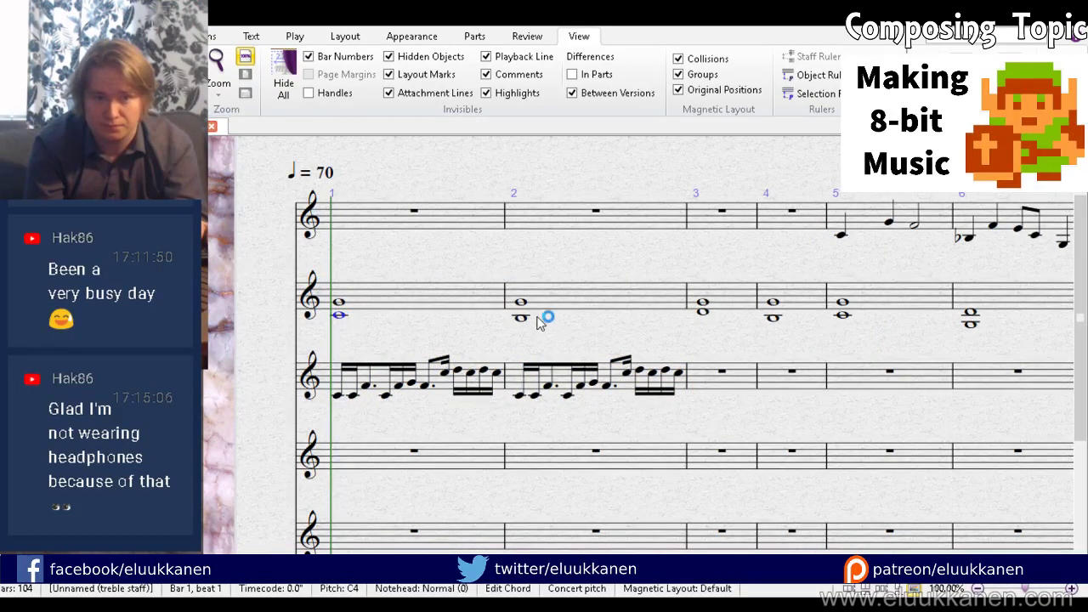
left_click_drag(523, 318, 520, 326)
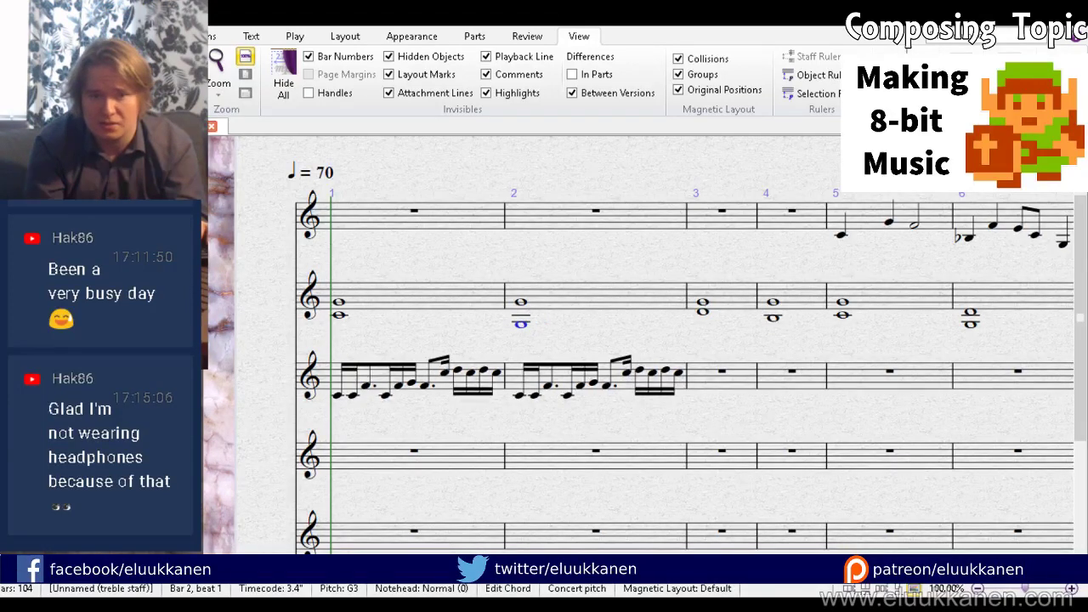
Step: Play back the opening bars with the top four staves selected to check the chords against the sixteenth-note line
left_click(382, 432)
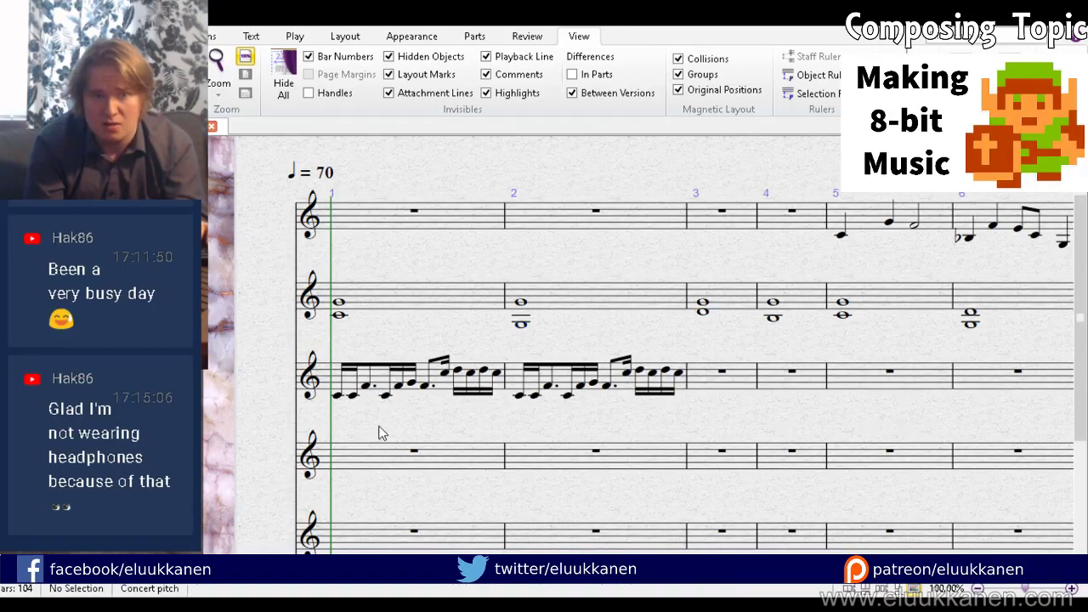
left_click_drag(381, 384, 370, 302)
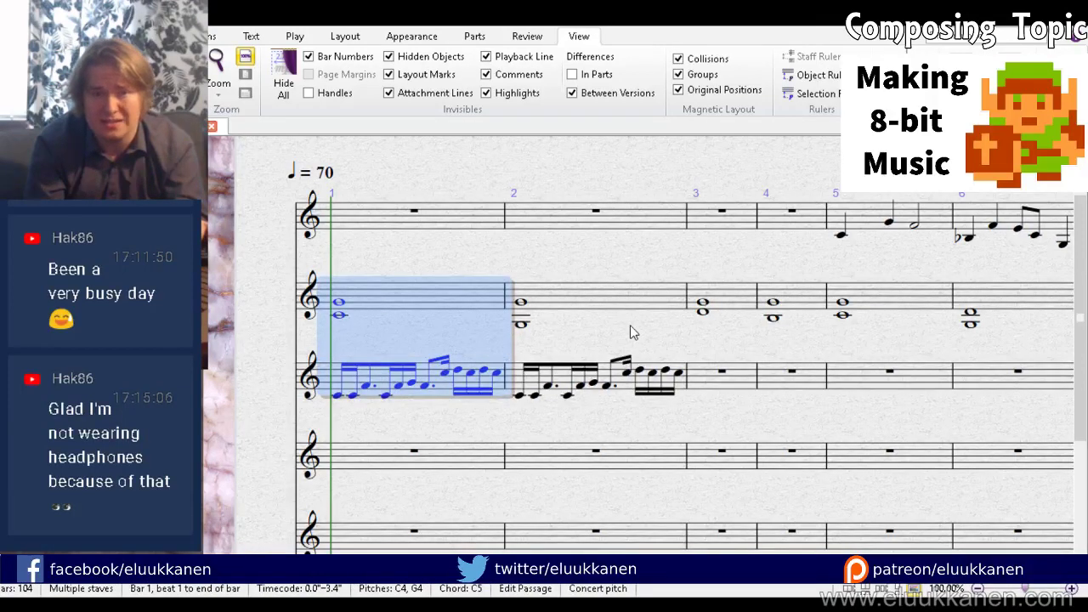
left_click_drag(632, 328, 603, 349)
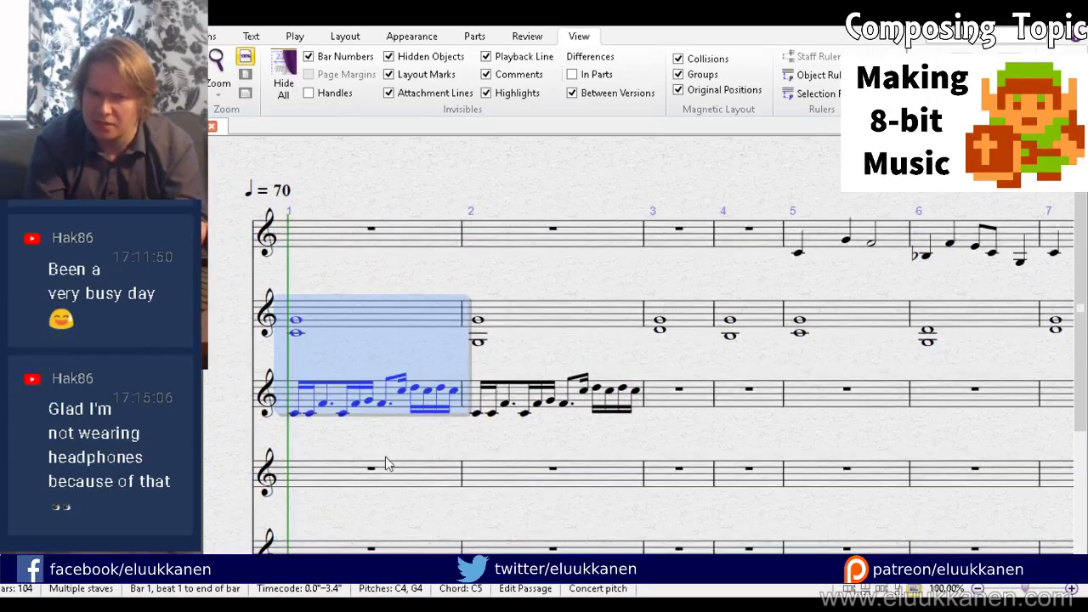
key("Escape")
left_click(407, 476)
left_click(400, 242, "shift")
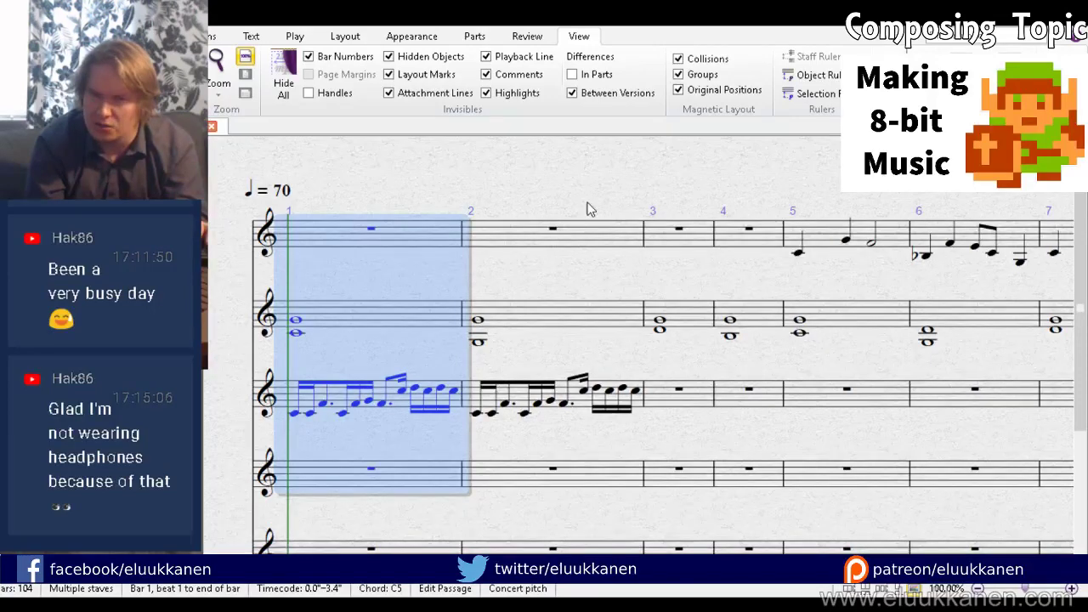
left_click_drag(585, 209, 483, 189)
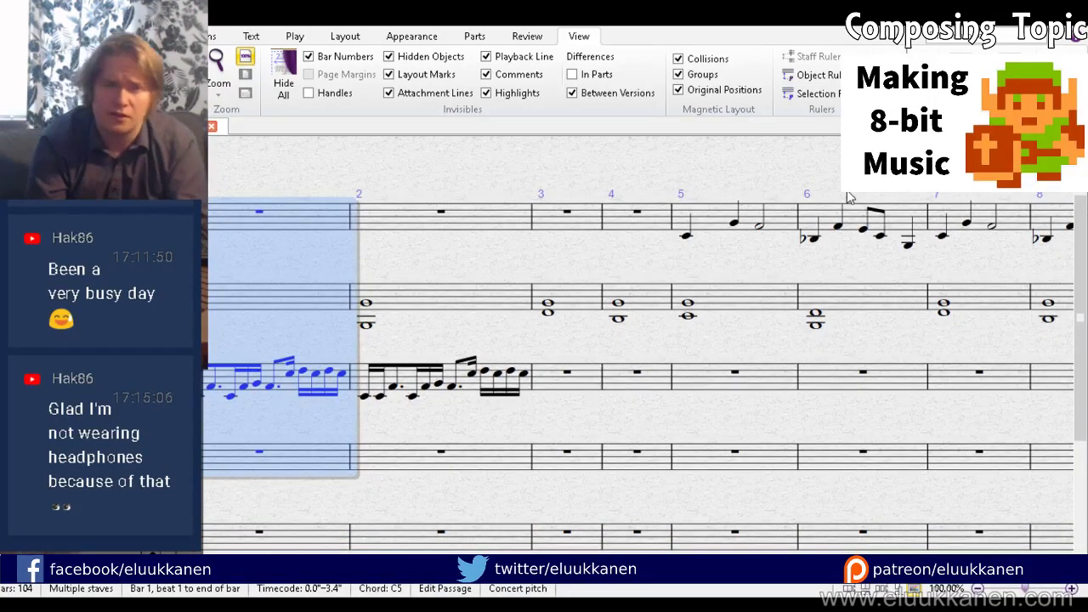
scroll(846, 197, "down", 3)
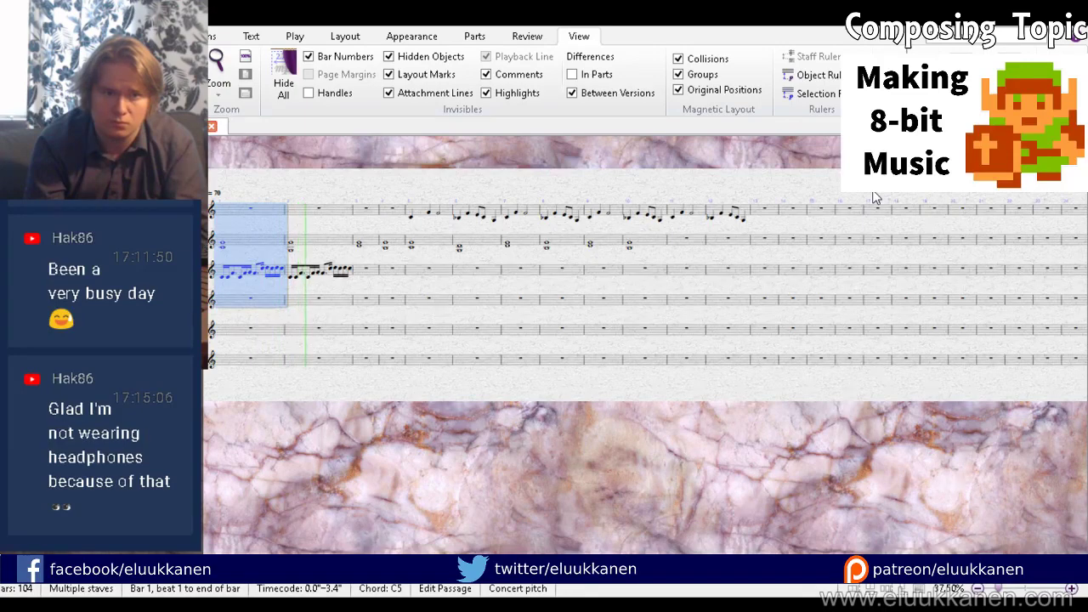
scroll(291, 246, "up", 3)
key("Escape")
key("Escape")
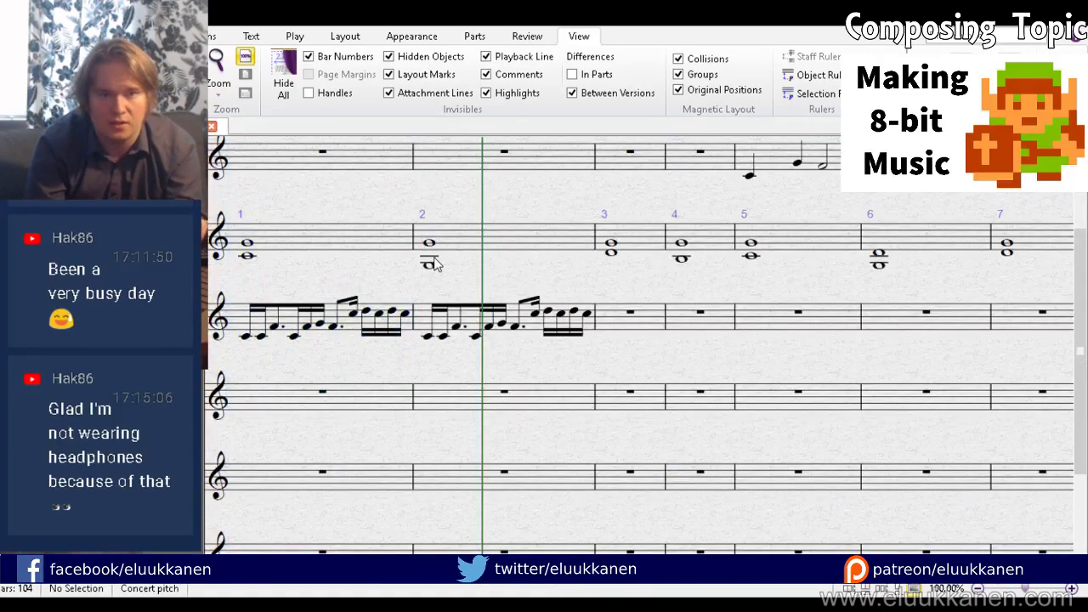
Step: Raise the lower note of bar 2's chord in the second staff to C4 and insert two empty bars after bar 2
left_click(431, 264)
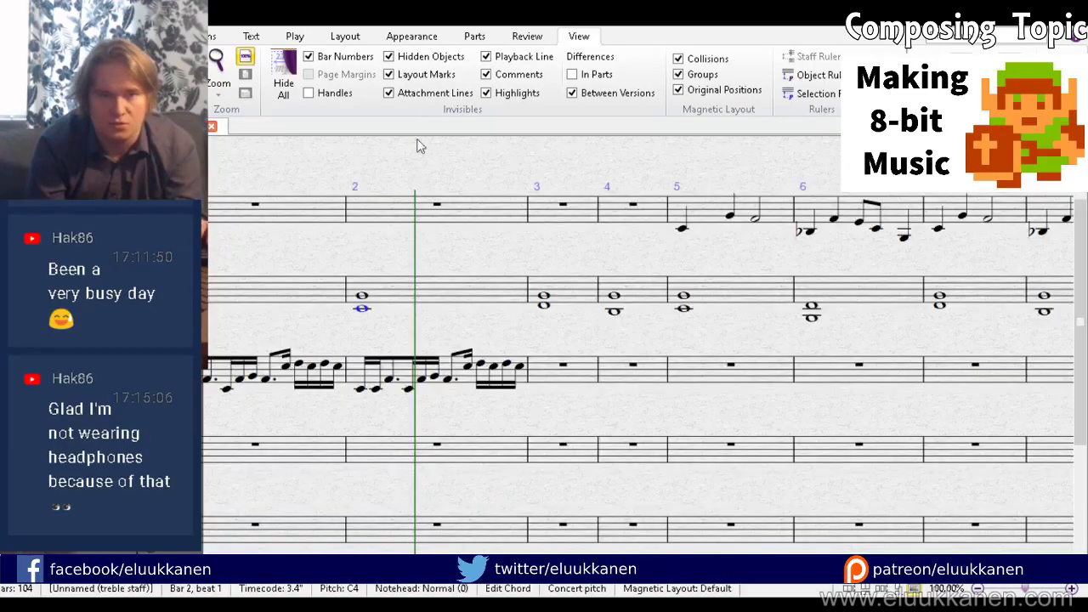
key("ctrl+shift+b")
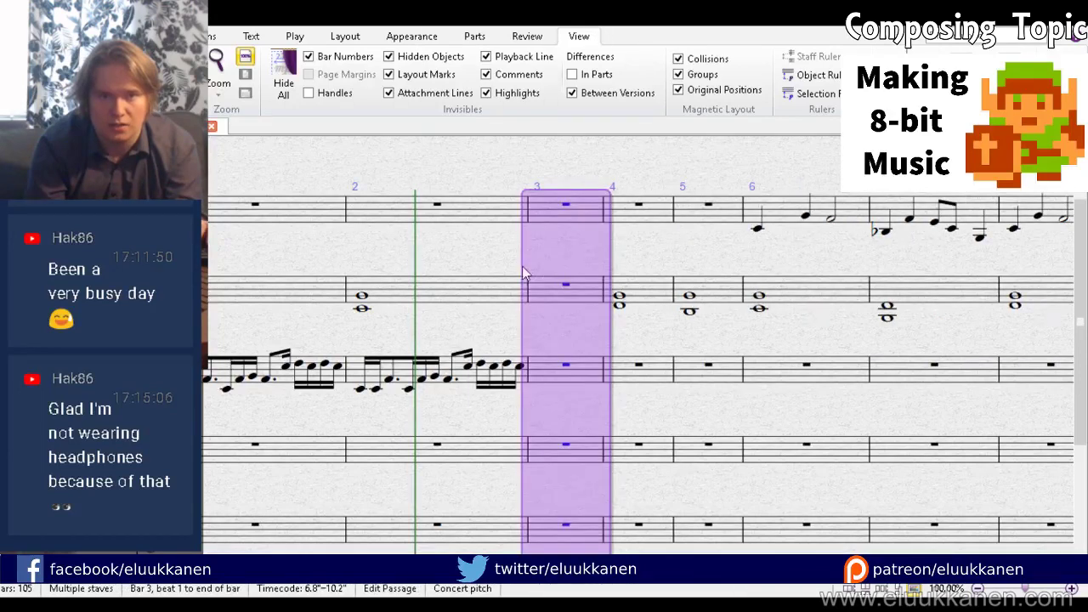
key("ctrl+shift+b")
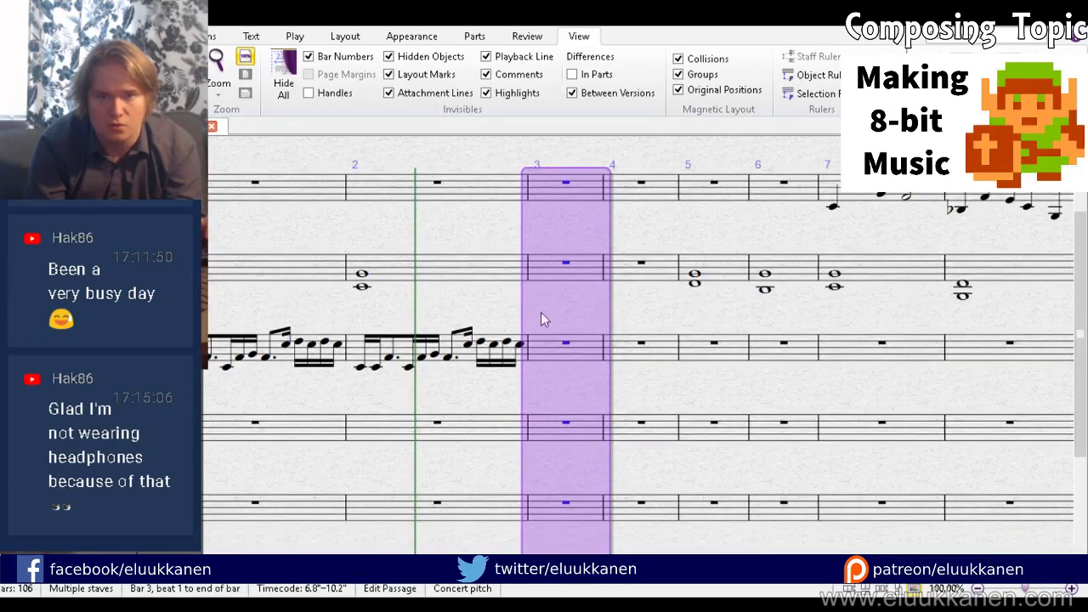
Step: Copy the second staff's chords from bars 1–2 into bars 3–4
left_click(432, 279)
left_click(210, 260, "shift")
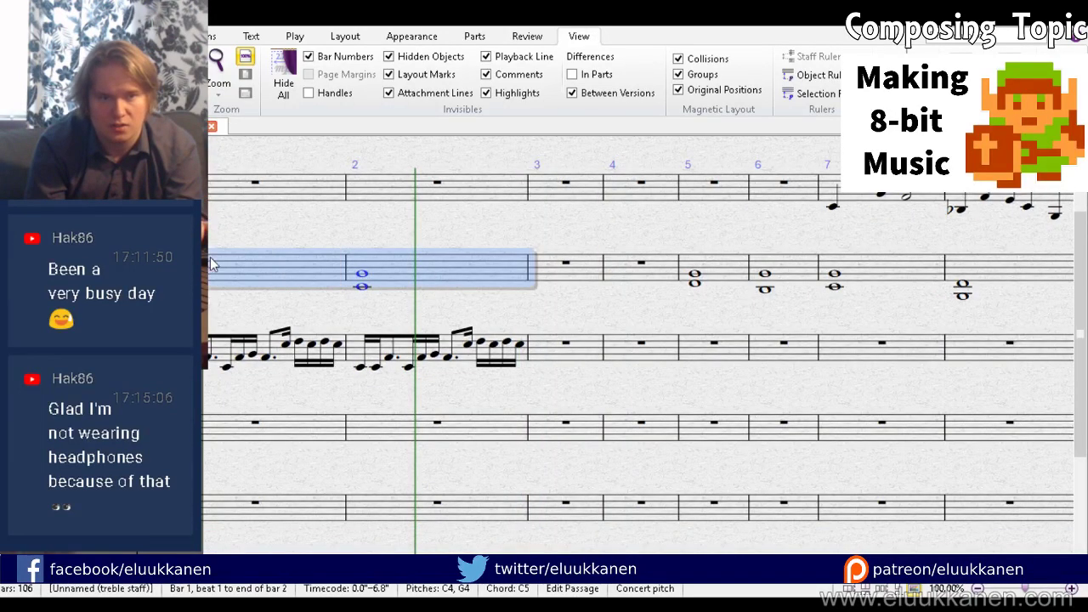
left_click(574, 275, "alt")
key("Escape")
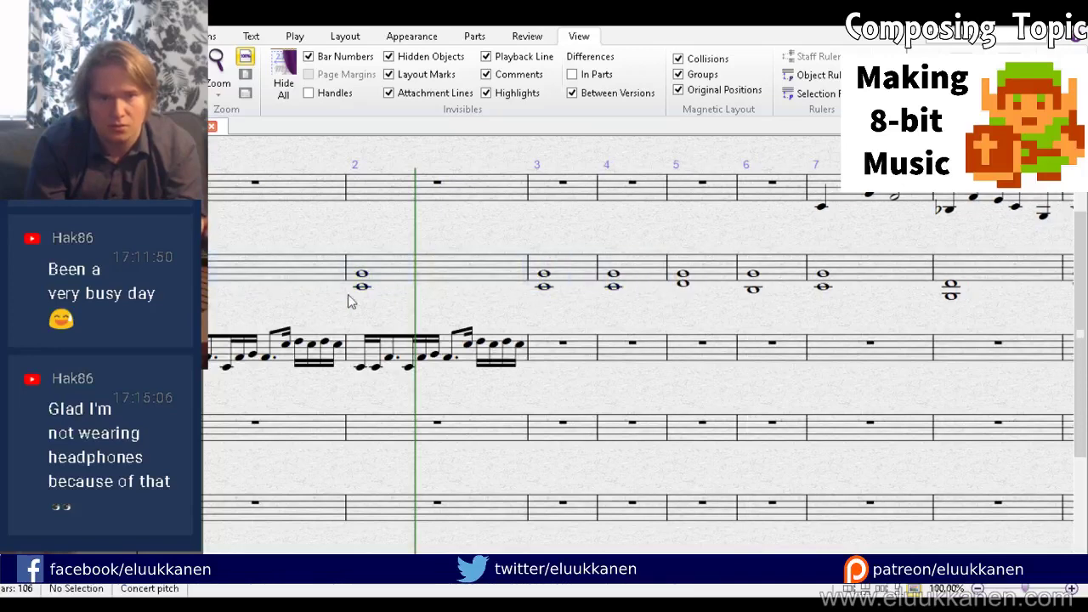
Step: Copy the third staff's sixteenth-note line from bars 1–2 into bars 3–4
left_click(272, 357)
left_click(413, 355, "shift")
left_click(593, 353, "alt")
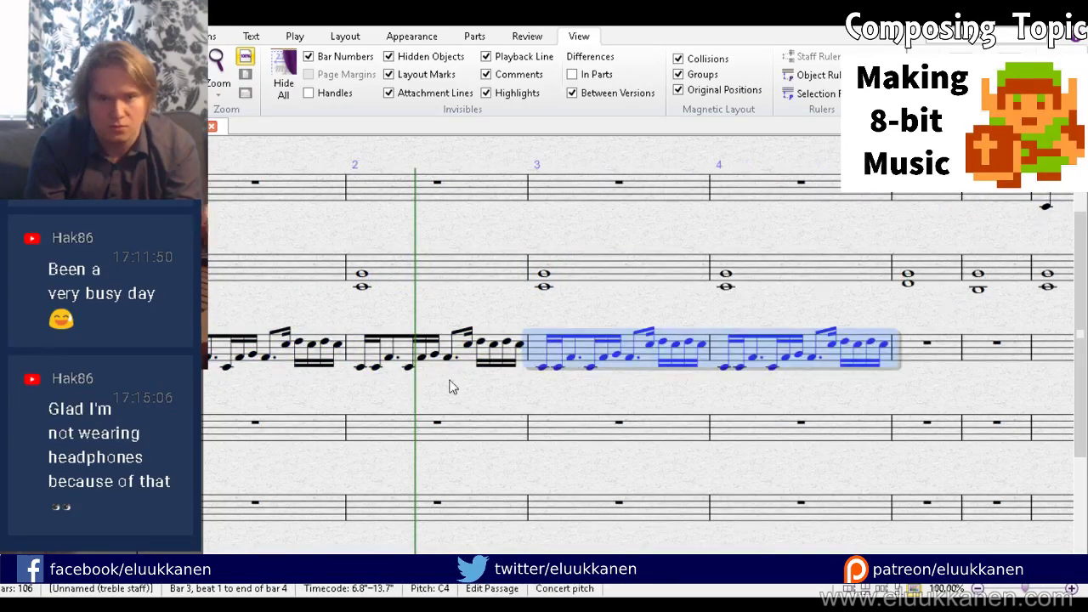
left_click_drag(325, 397, 473, 392)
key("Escape")
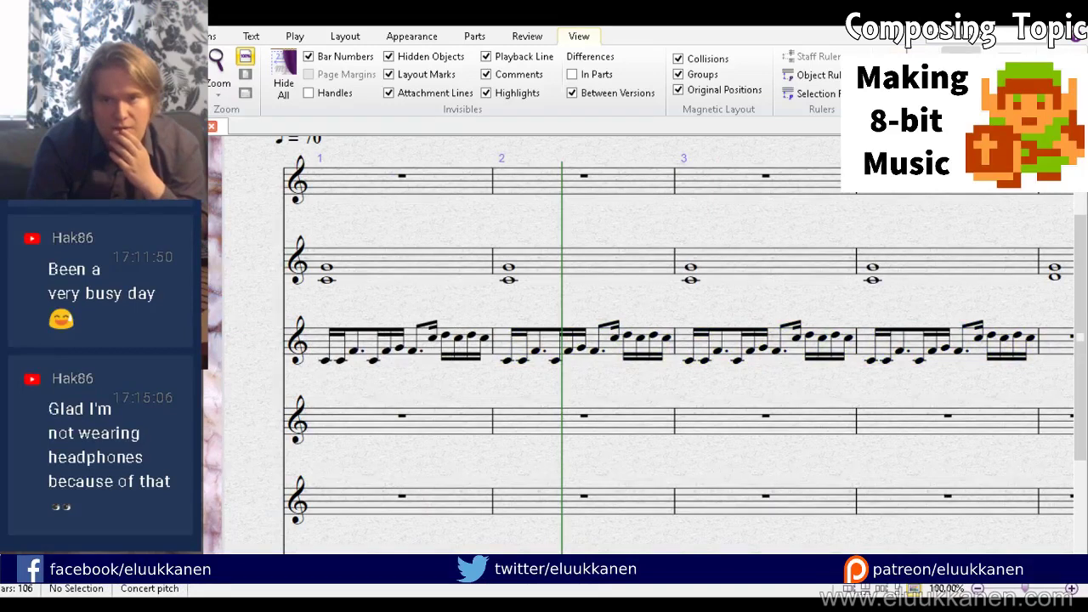
Step: Check the channel levels in the mixer and close it
key("m")
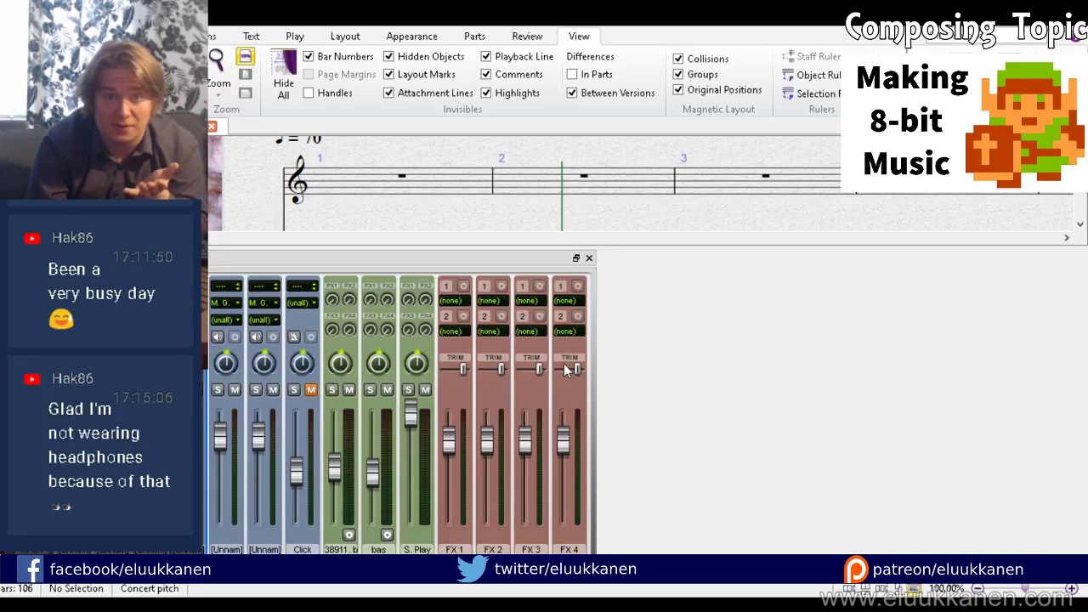
left_click(588, 257)
left_click_drag(480, 393, 399, 376)
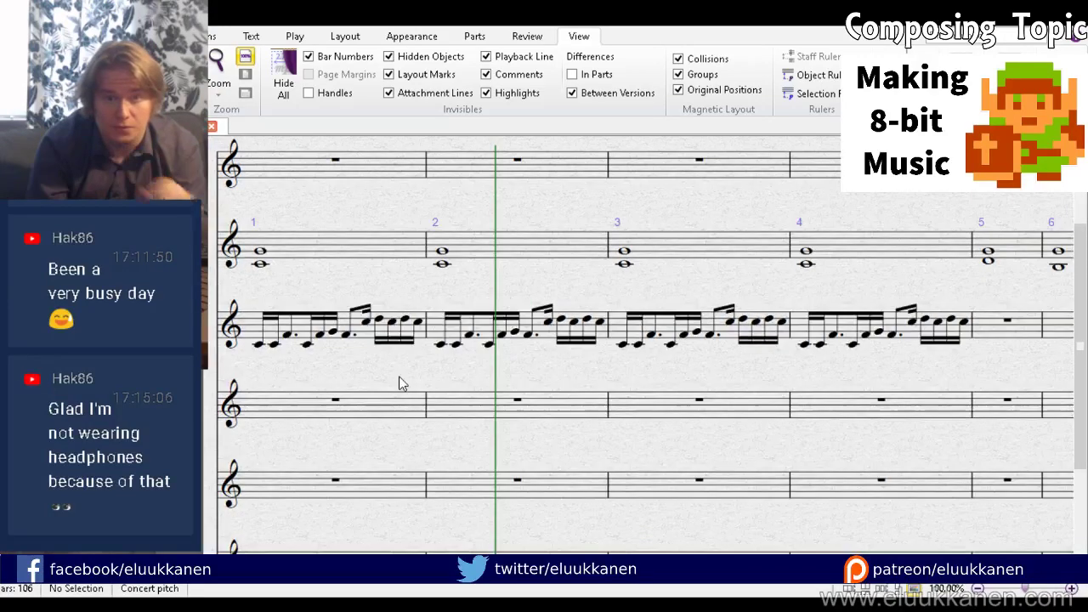
key("n")
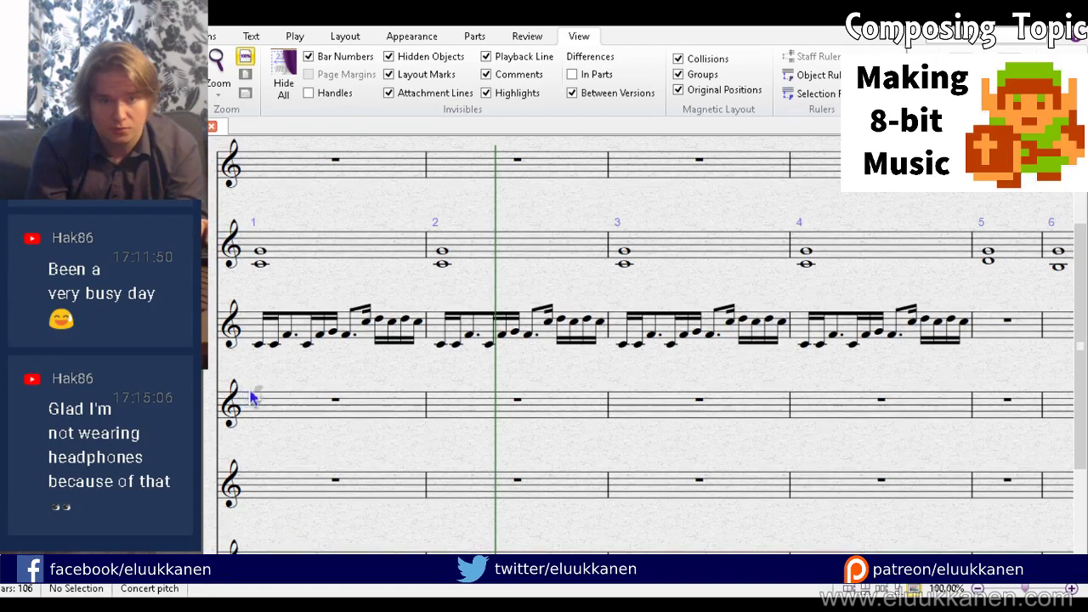
left_click(263, 411)
key("ctrl+z")
left_click(266, 418)
key("Escape")
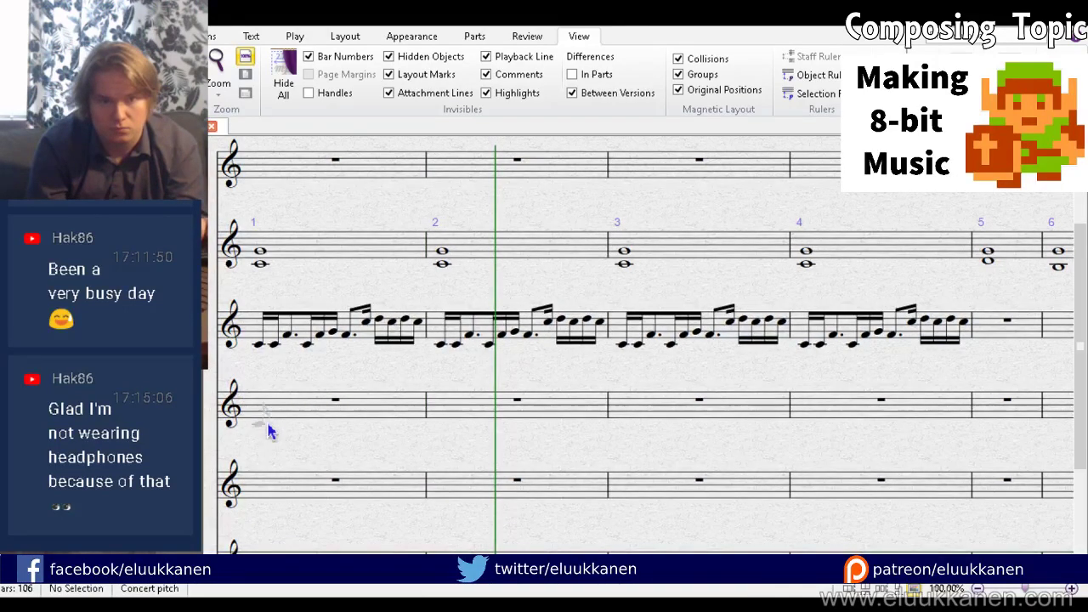
Step: Enter sixteenth notes G4, F4 and G4 in the fourth staff, starting on beat 2 of bar 1
key("n")
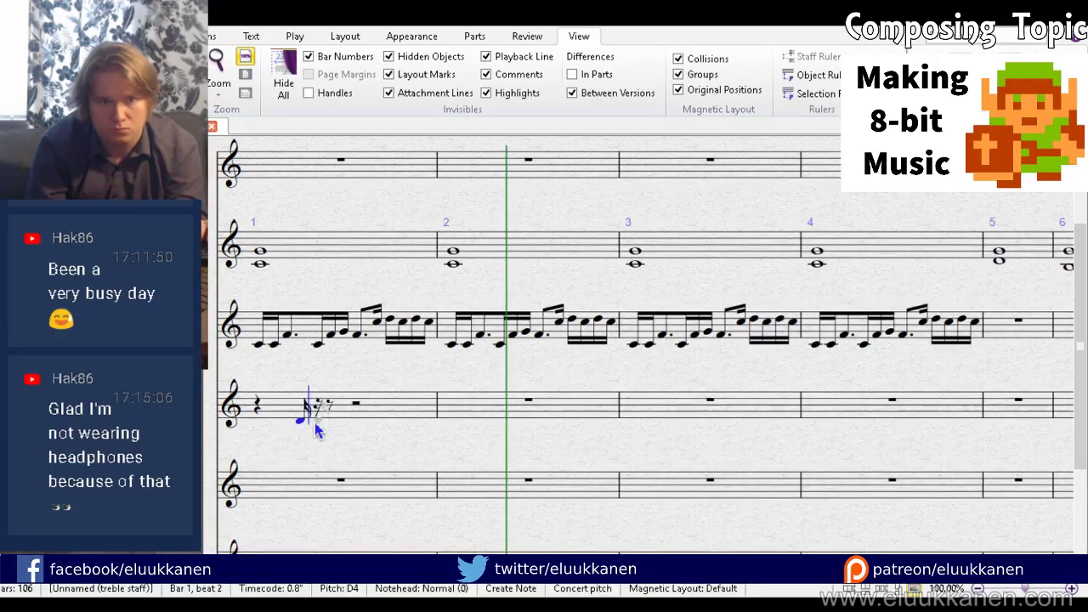
key("Escape")
left_click(309, 412)
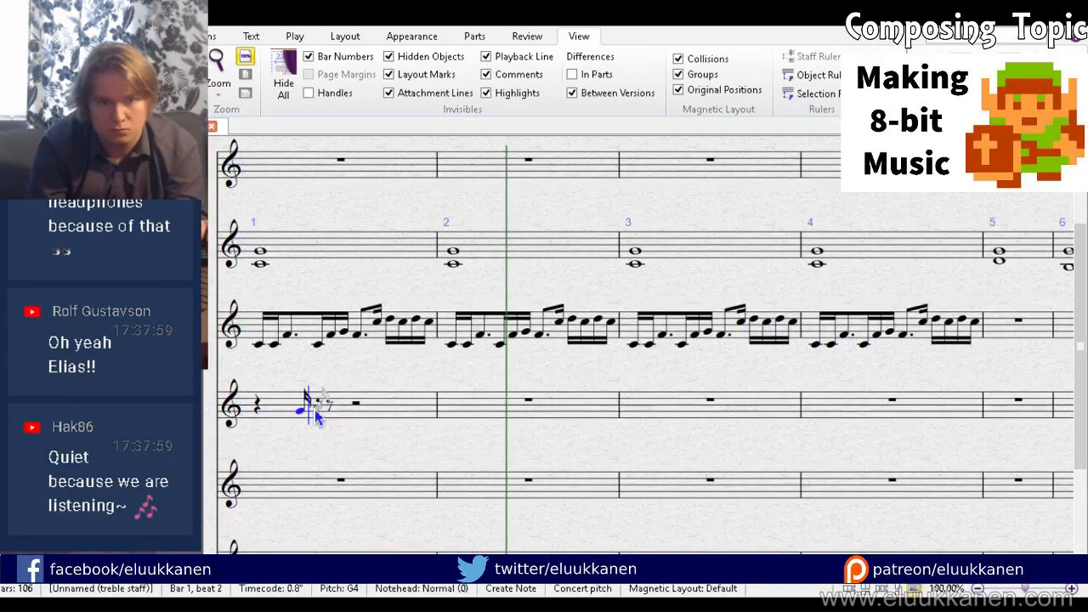
left_click(315, 415)
left_click(323, 410)
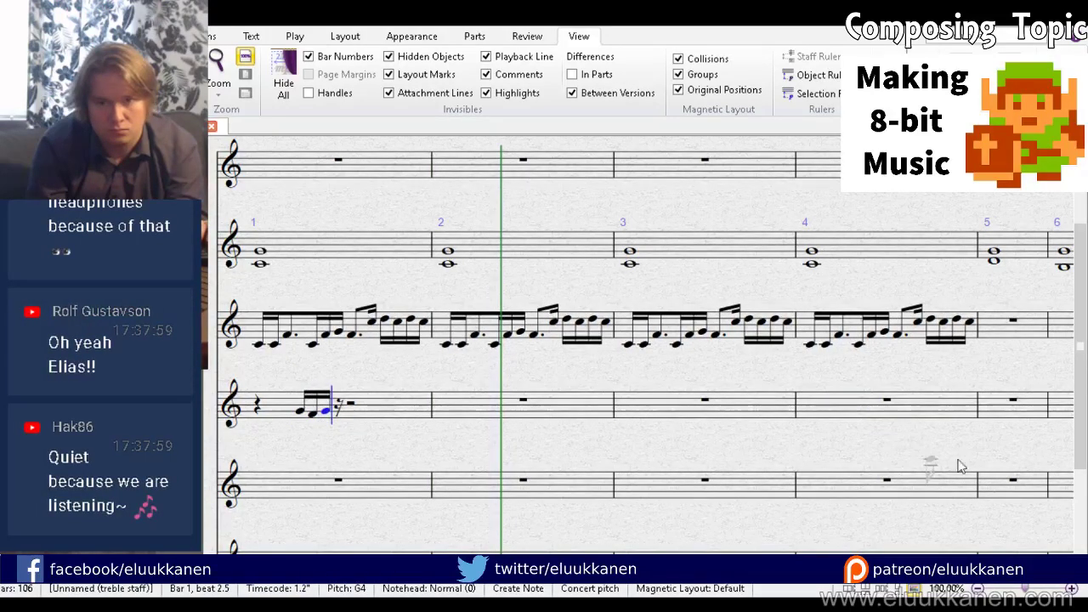
key("Escape")
key("Escape")
Step: Lengthen the third note of the fourth staff's new figure to an eighth note
left_click(301, 411)
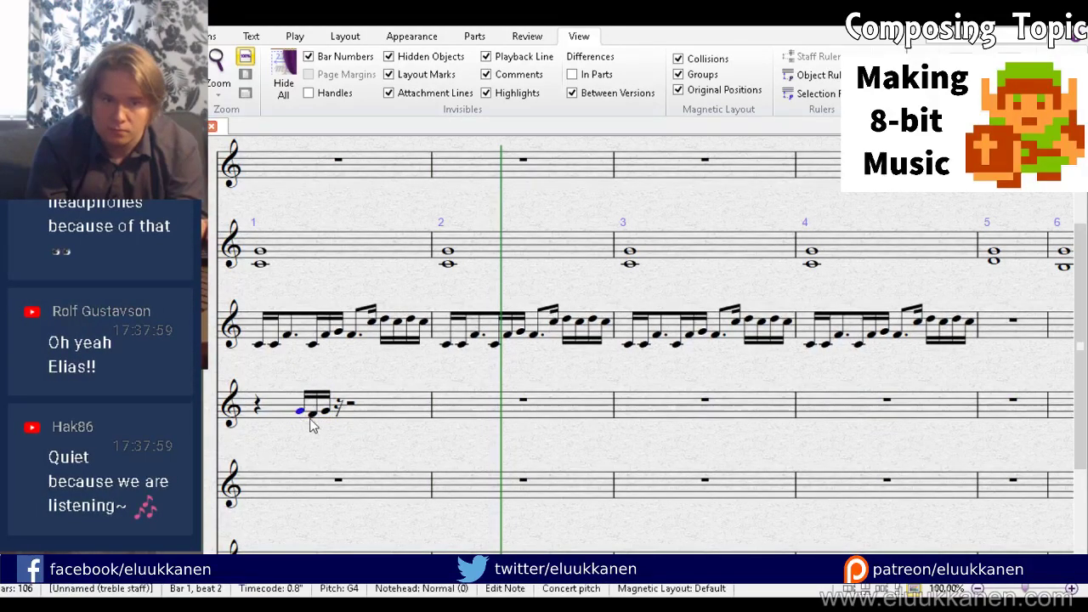
left_click(313, 414, "ctrl")
left_click(330, 428)
left_click(325, 413)
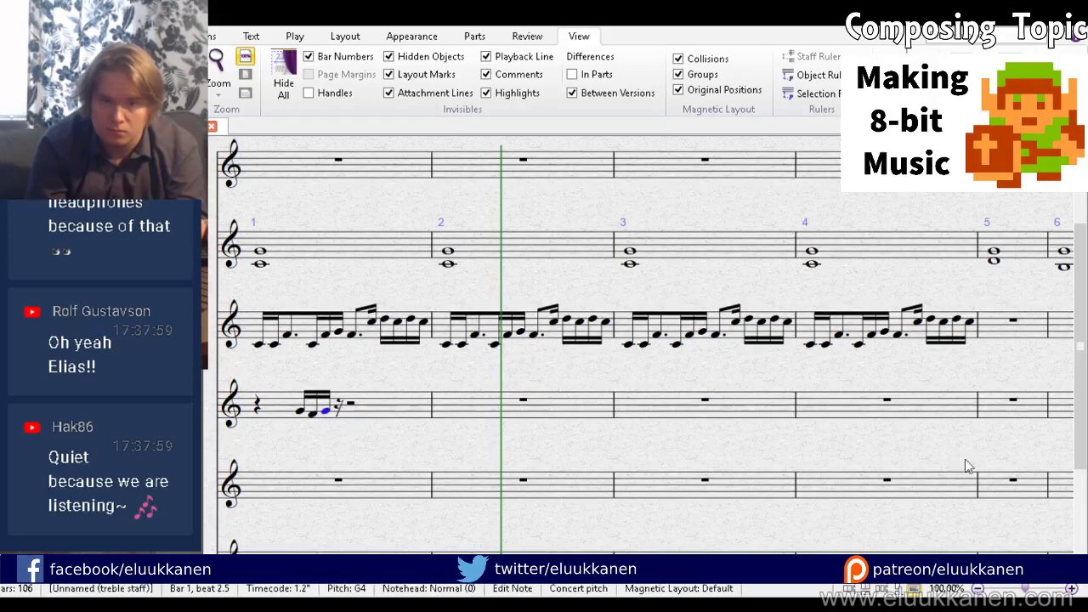
key("4")
left_click(320, 425)
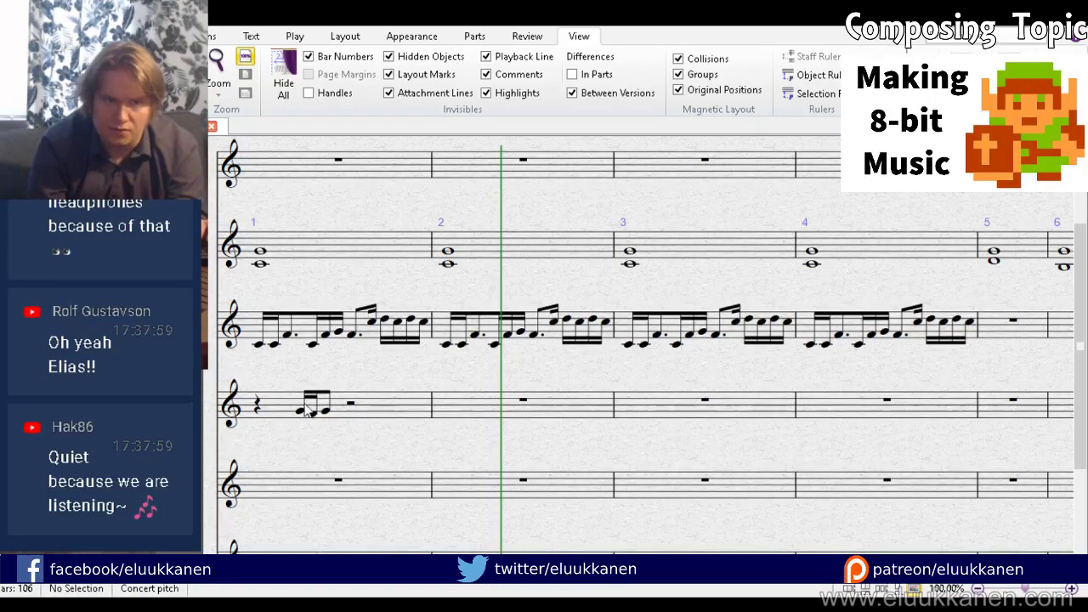
Step: Copy the fourth staff's quarter rest and three-note figure to beats 3–4 of bar 1
left_click(256, 408)
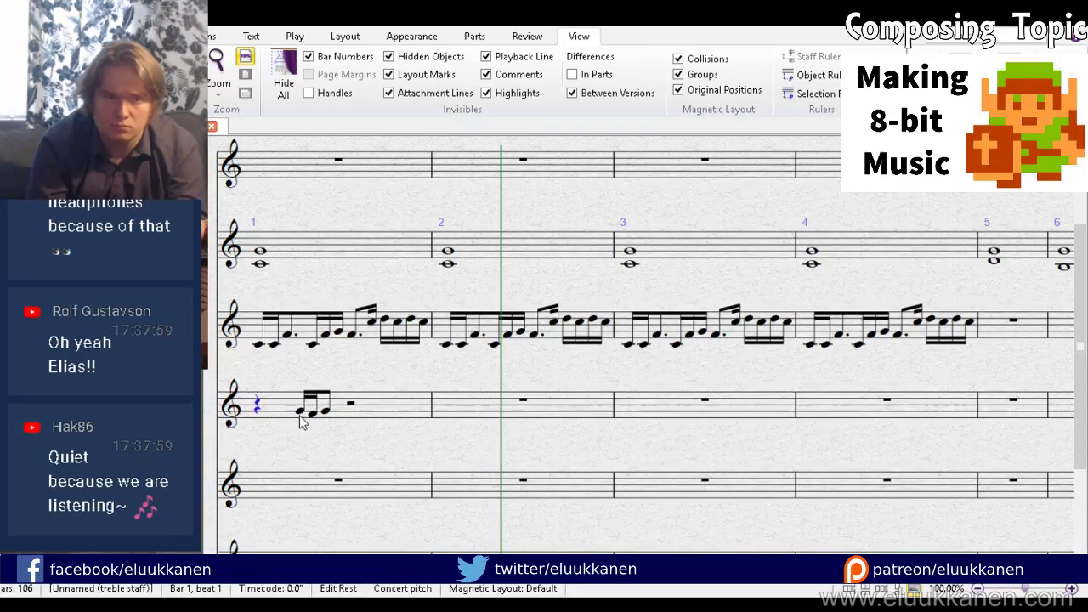
left_click(301, 413, "ctrl")
left_click(313, 414, "ctrl")
left_click(325, 412, "ctrl")
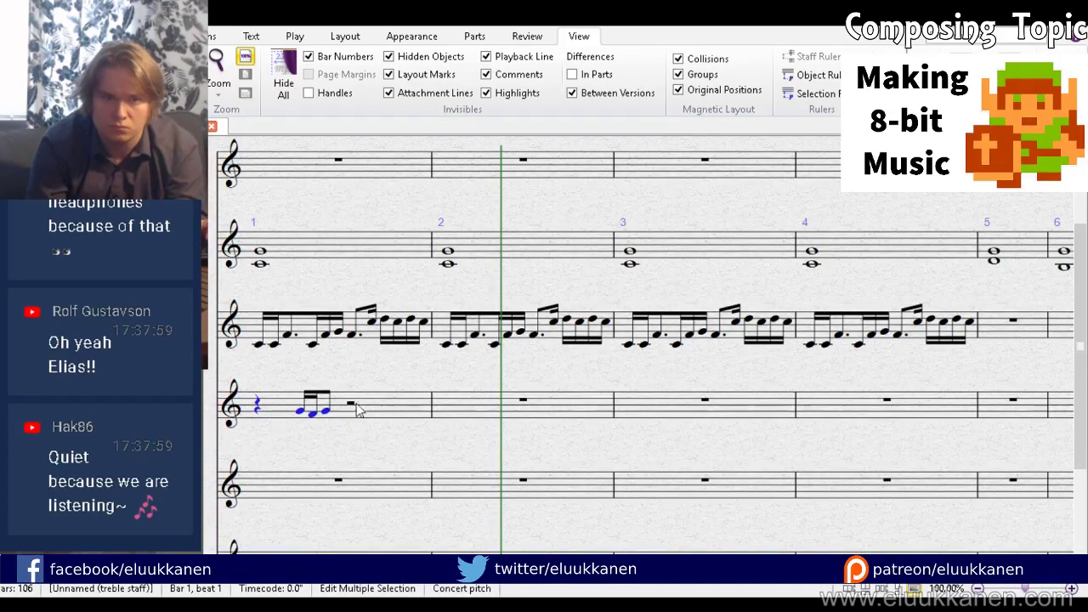
left_click(352, 404)
left_click(371, 426)
key("ctrl+v")
left_click(352, 403)
key("ctrl+v")
key("Escape")
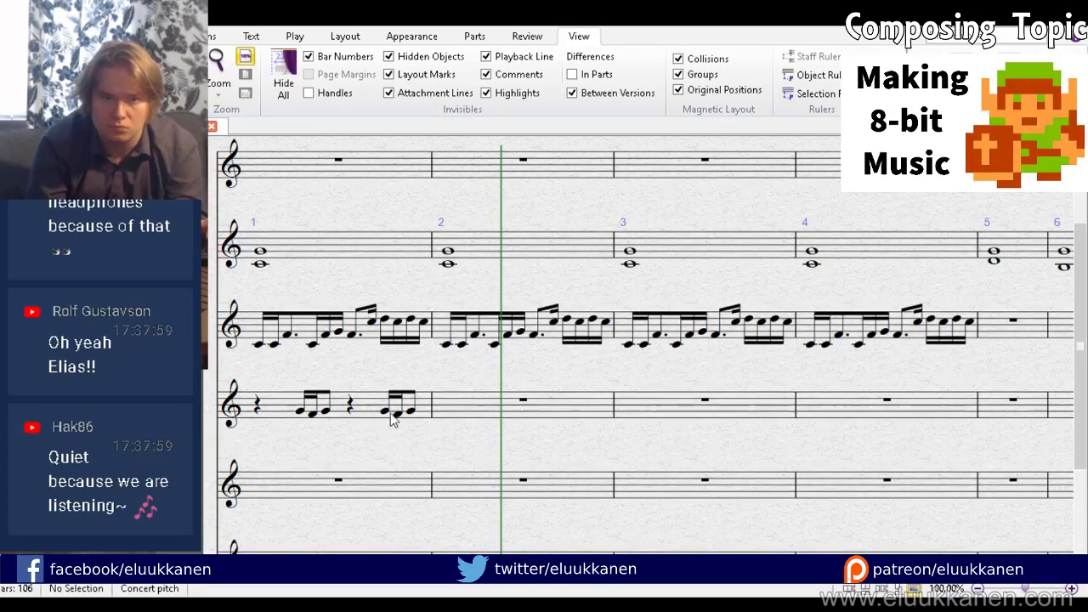
Step: Change the three notes on beat 4 of the fourth staff's bar 1 to D4, D4 and C4
left_click(384, 412)
left_click(398, 418)
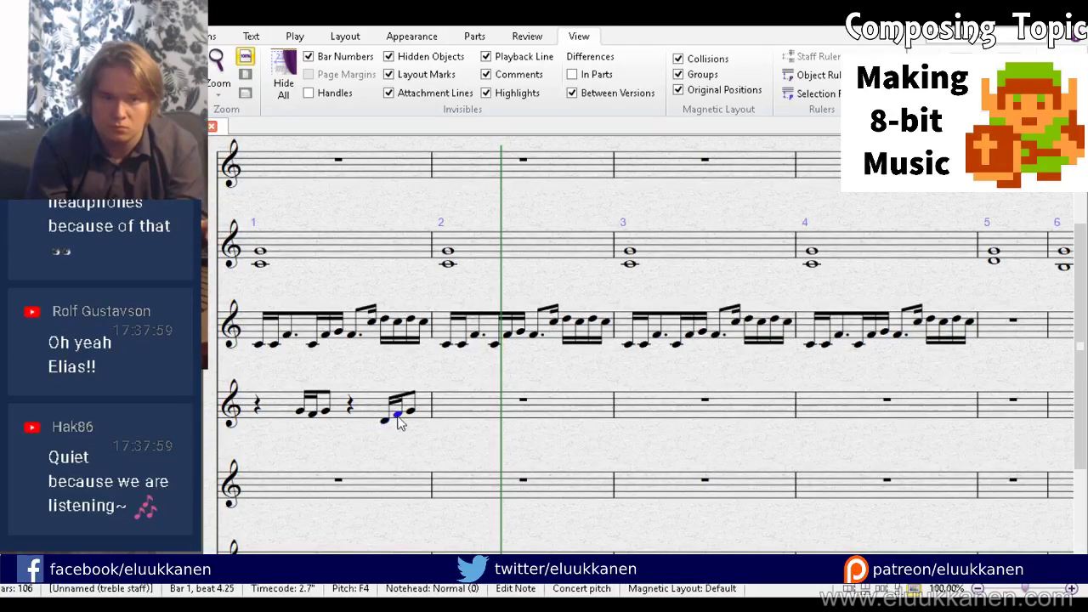
left_click_drag(410, 410, 408, 427)
left_click(387, 420)
left_click(398, 421)
left_click(411, 422)
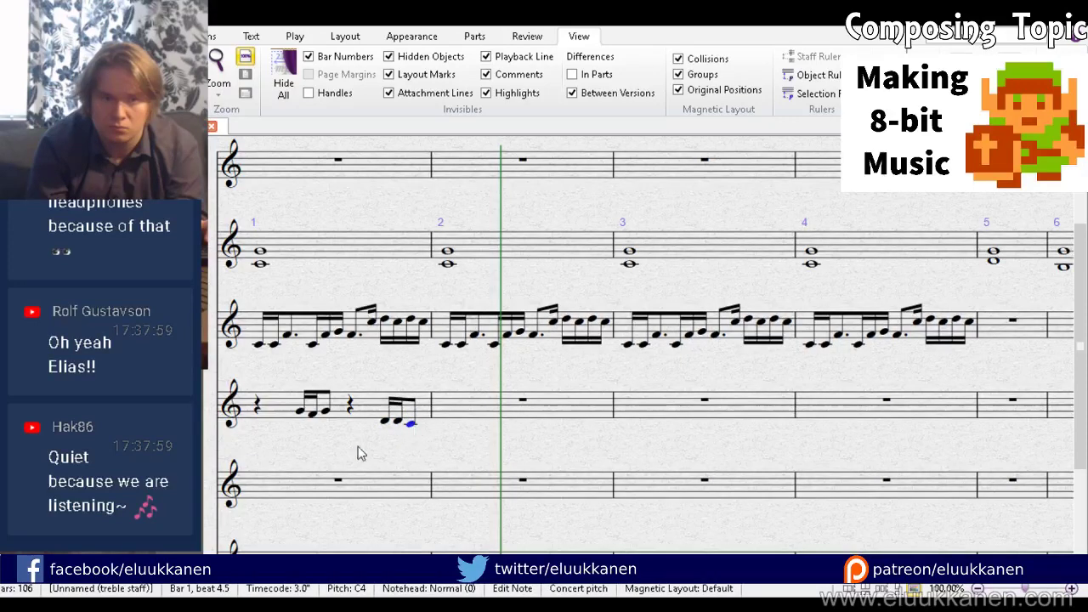
Step: Copy the fourth staff's bar 1 into bars 3 and 4, and clear bar 1
left_click(369, 417)
left_click(689, 424, "alt")
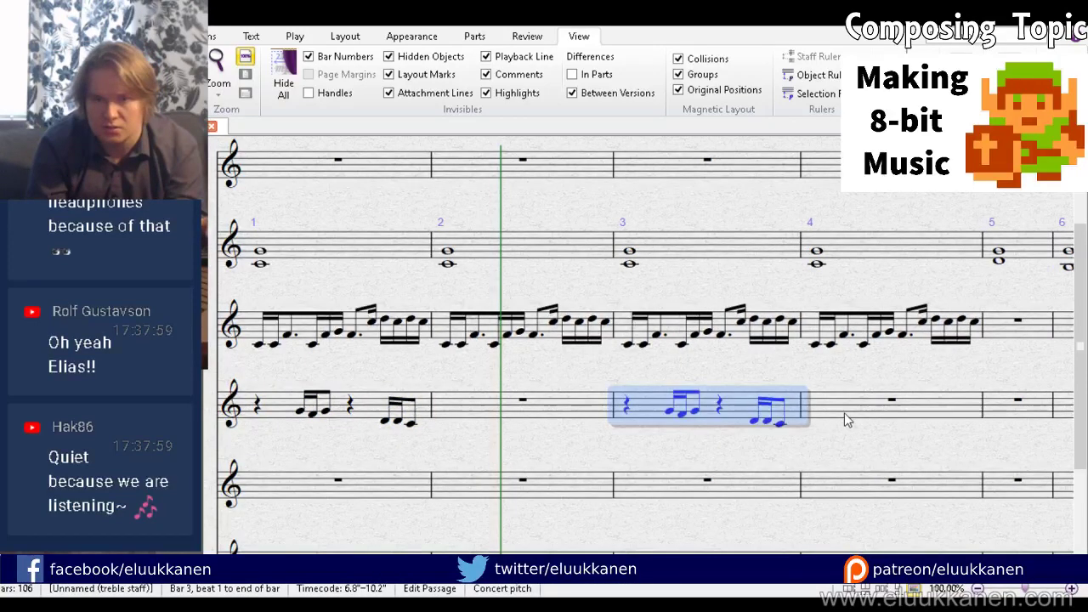
left_click(845, 417, "alt")
left_click(379, 384)
key("Delete")
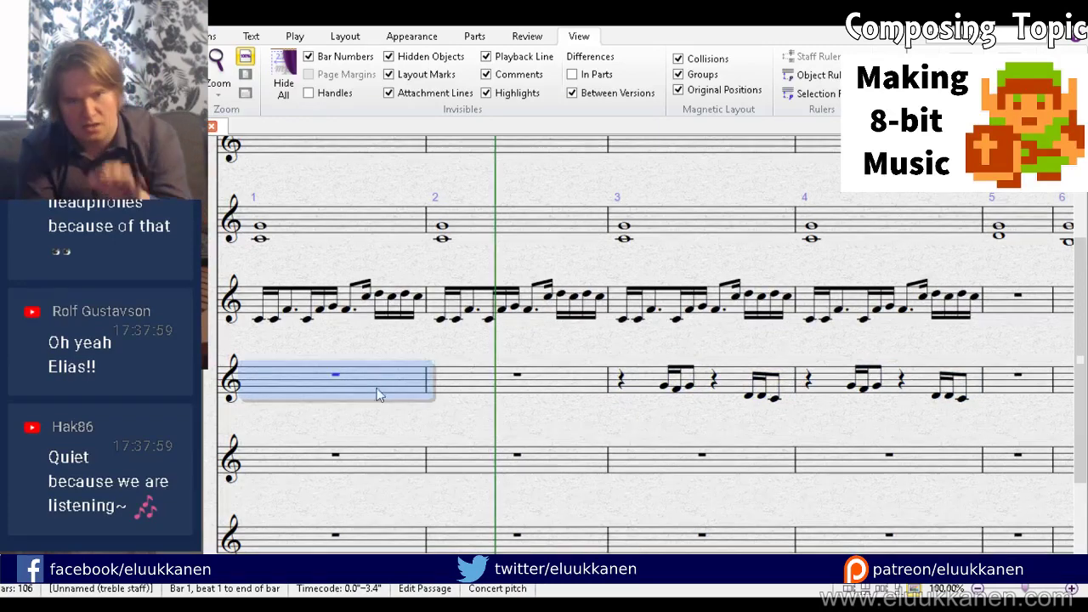
key("Escape")
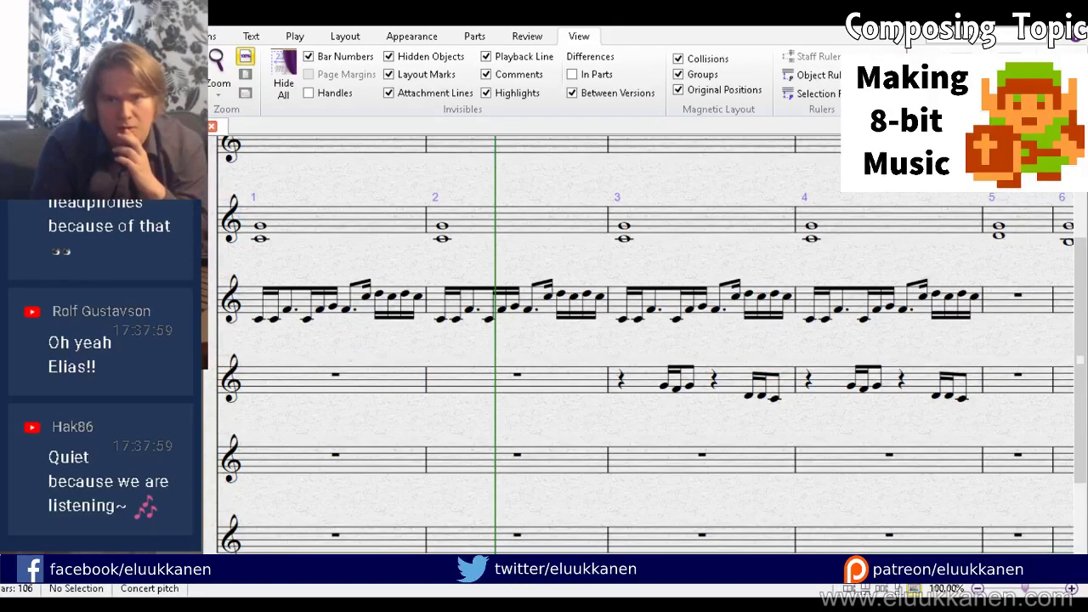
Step: Watch the mixer's channel meters while the opening plays, and close the mixer
key("m")
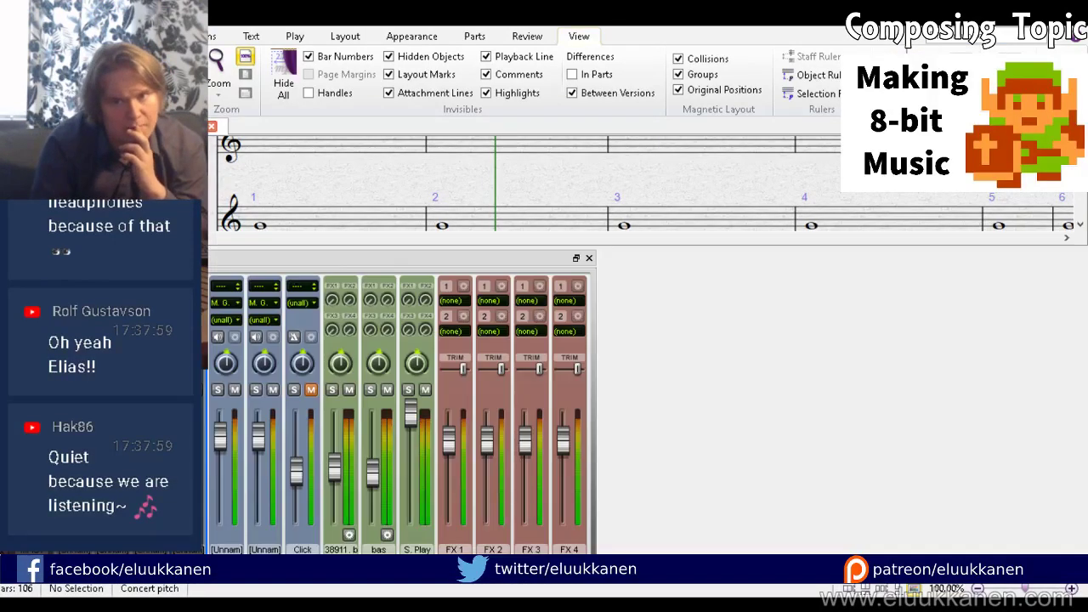
left_click(234, 321)
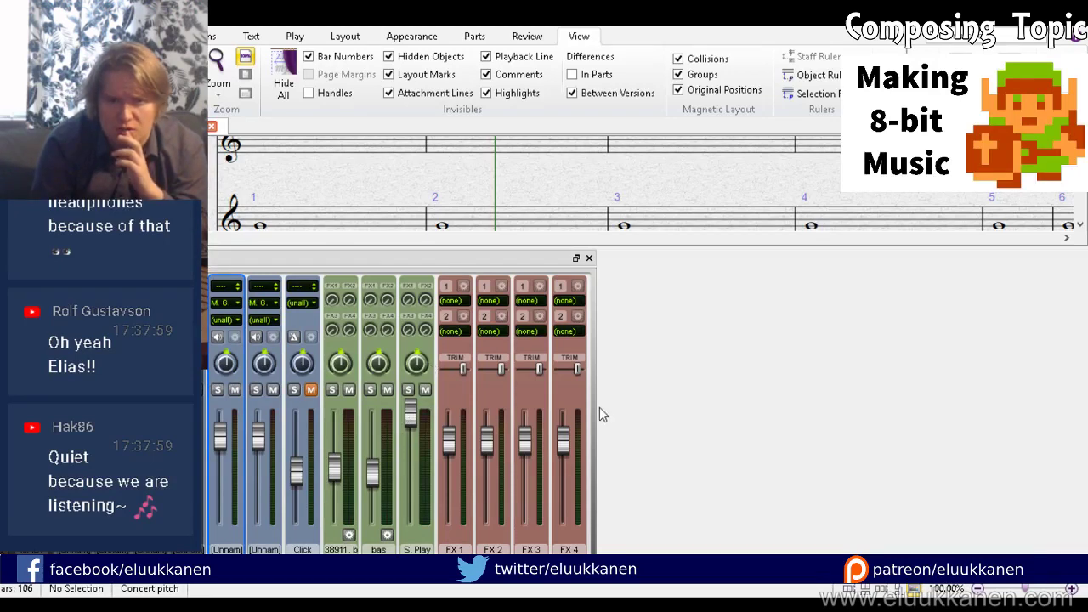
left_click(588, 258)
Step: Play back the score from bar 1 with the third staff's first bar selected, and stop playback
left_click_drag(365, 432, 405, 421)
left_click(347, 297)
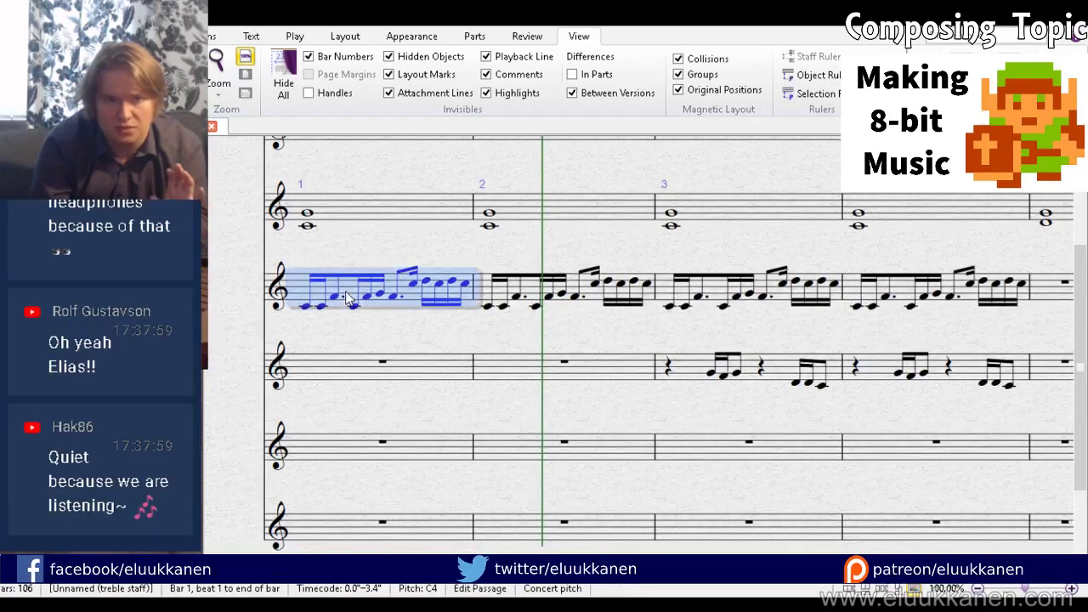
scroll(854, 195, "down", 3)
key("space")
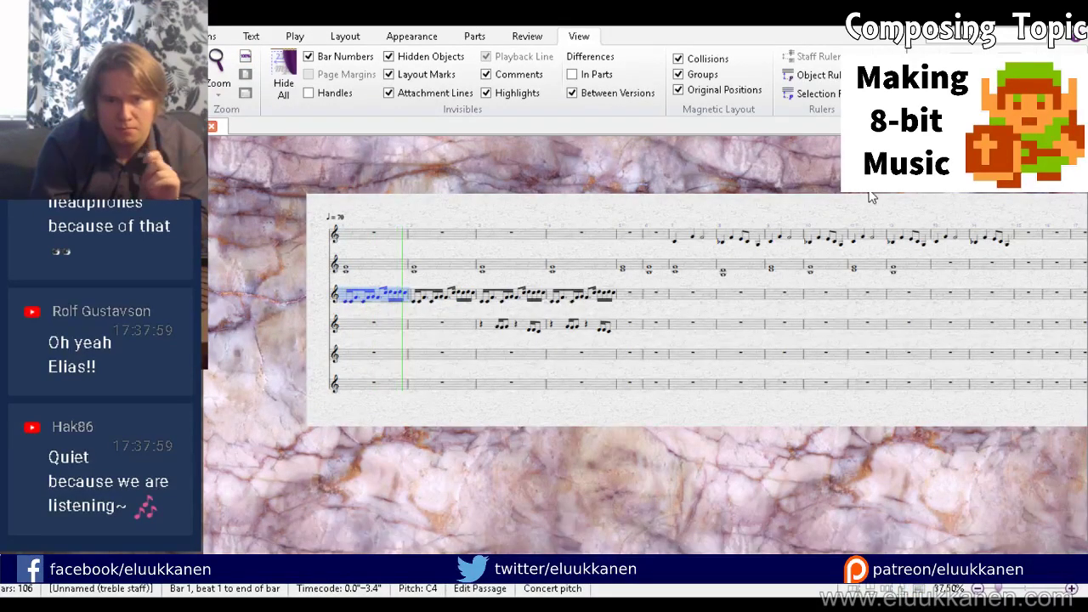
key("space")
scroll(392, 401, "up", 3)
left_click_drag(386, 438, 417, 415)
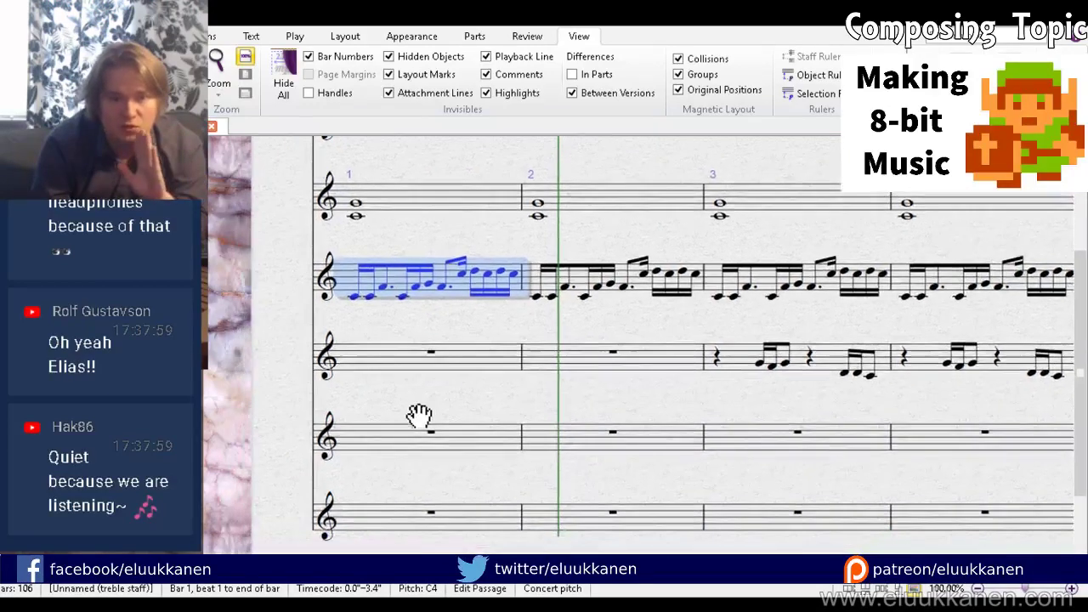
key("n")
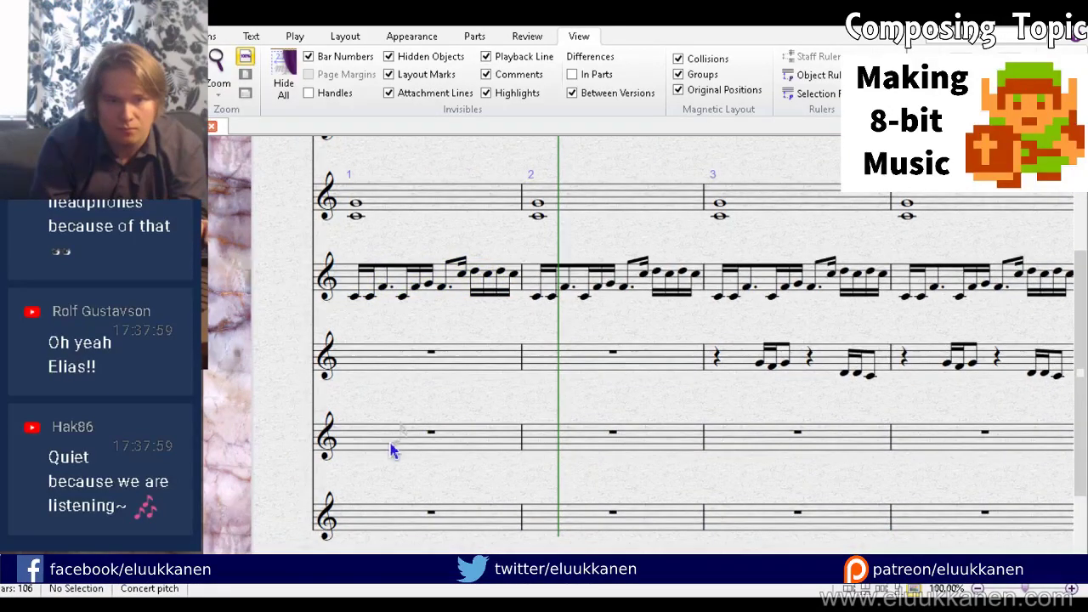
left_click(357, 442)
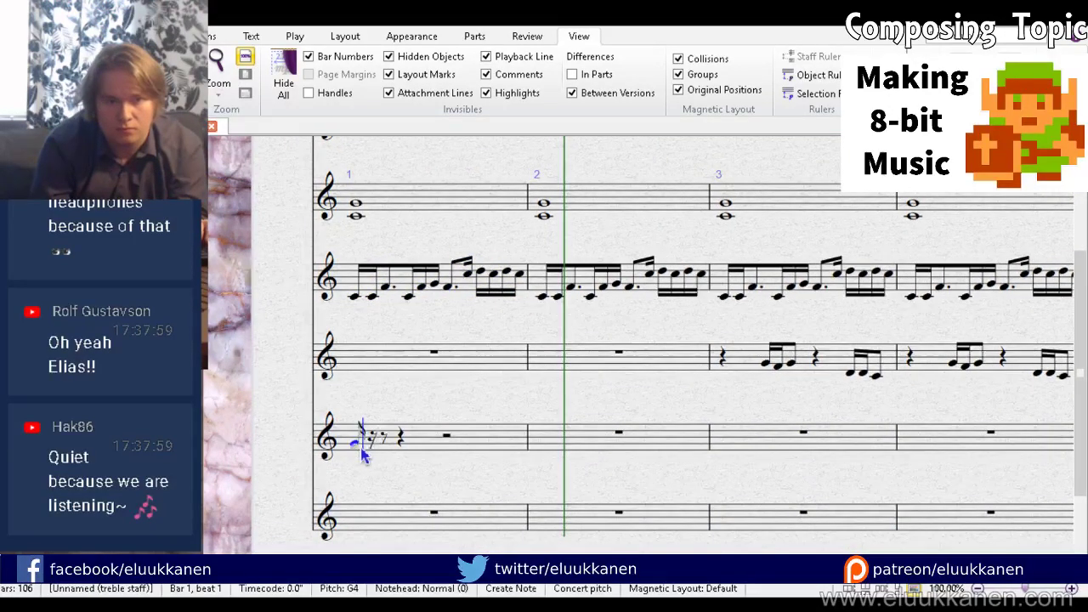
key("ctrl+z")
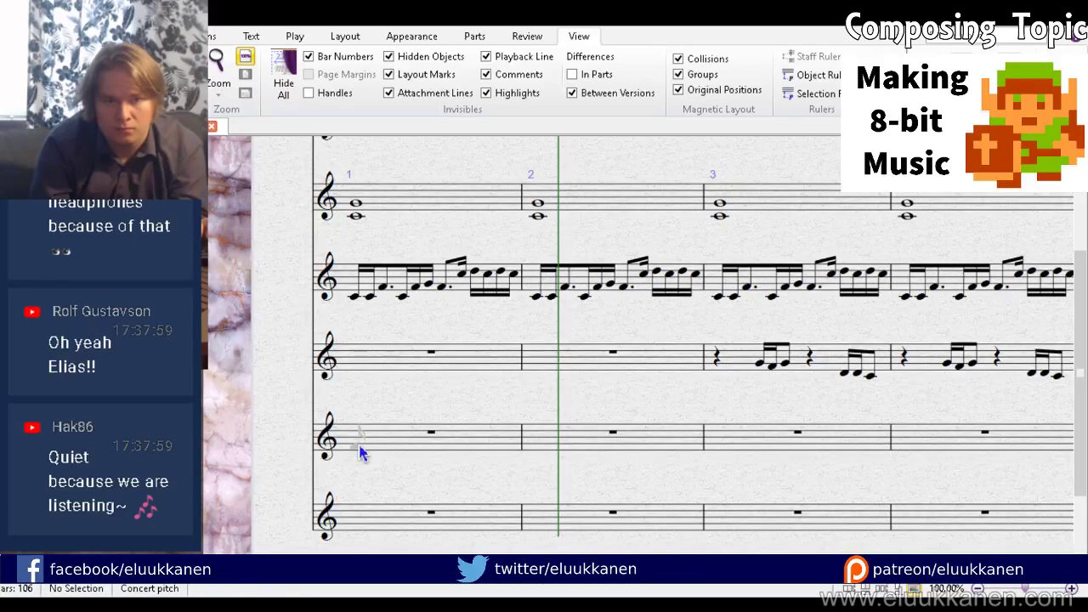
Step: Enter four F4 sixteenth notes on beat 1 of bar 1 in the fifth staff
left_click(359, 445)
left_click(372, 446)
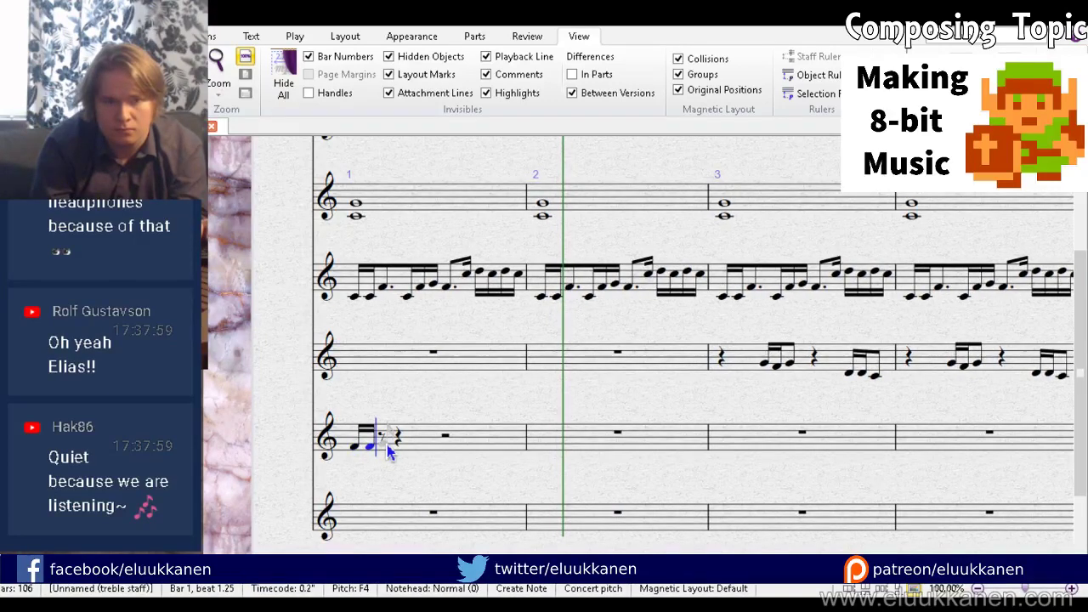
left_click(387, 446)
left_click(395, 446)
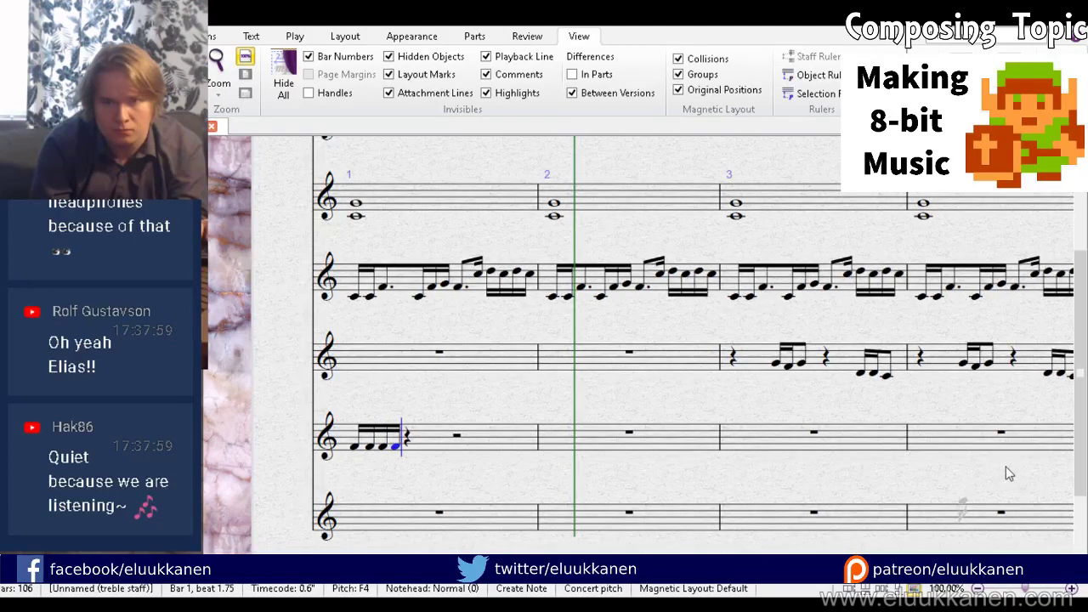
key("Escape")
Step: Repeat the fifth staff's group of four F4 sixteenths on beat 2 of bar 1
left_click(354, 448)
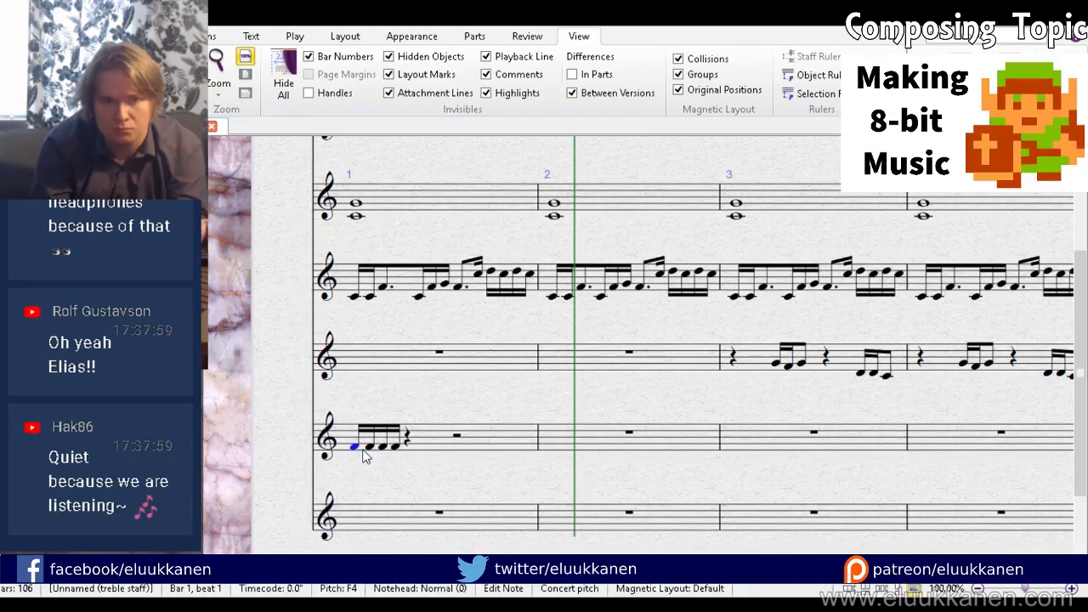
left_click(369, 448, "ctrl")
left_click(382, 446, "ctrl")
left_click(394, 447, "ctrl")
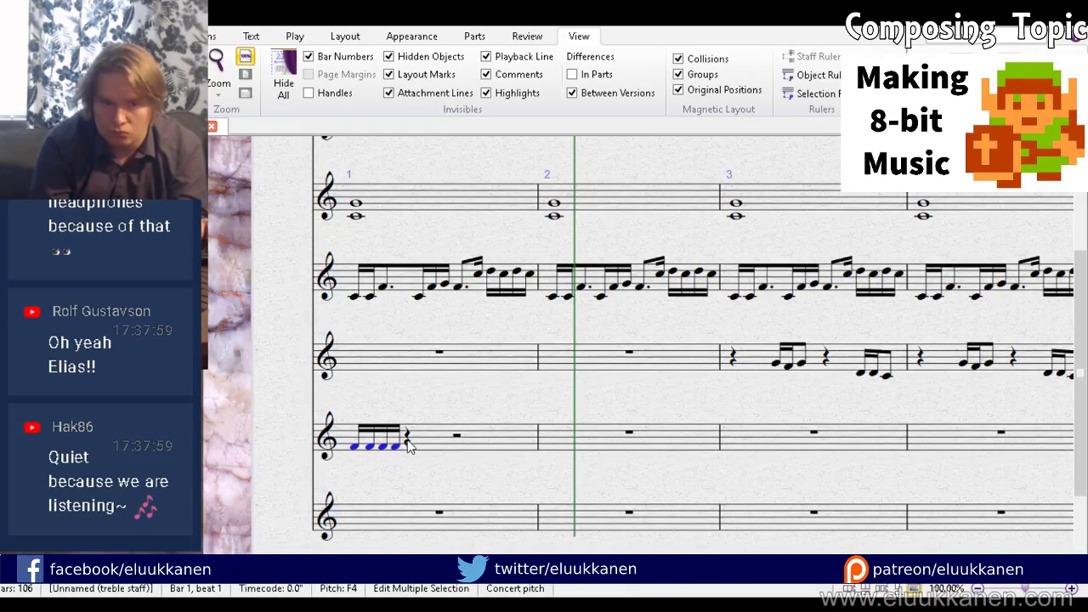
key("r")
key("Escape")
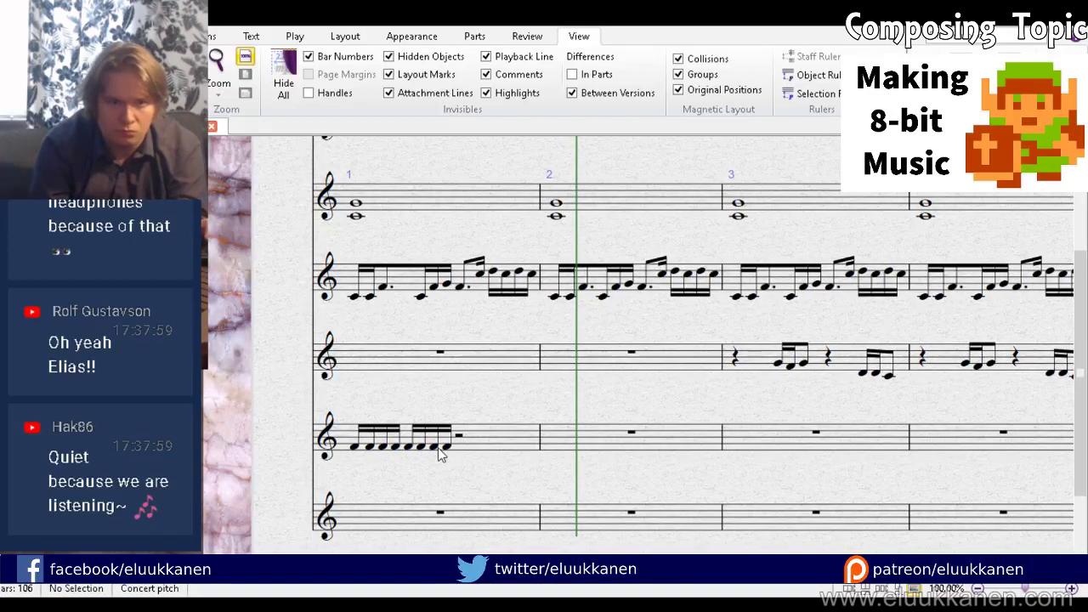
Step: Shorten the fifth staff's last F4 in beat 2 of bar 1 to a thirty-second note and add a thirty-second C4 after it
left_click(447, 447)
key("1")
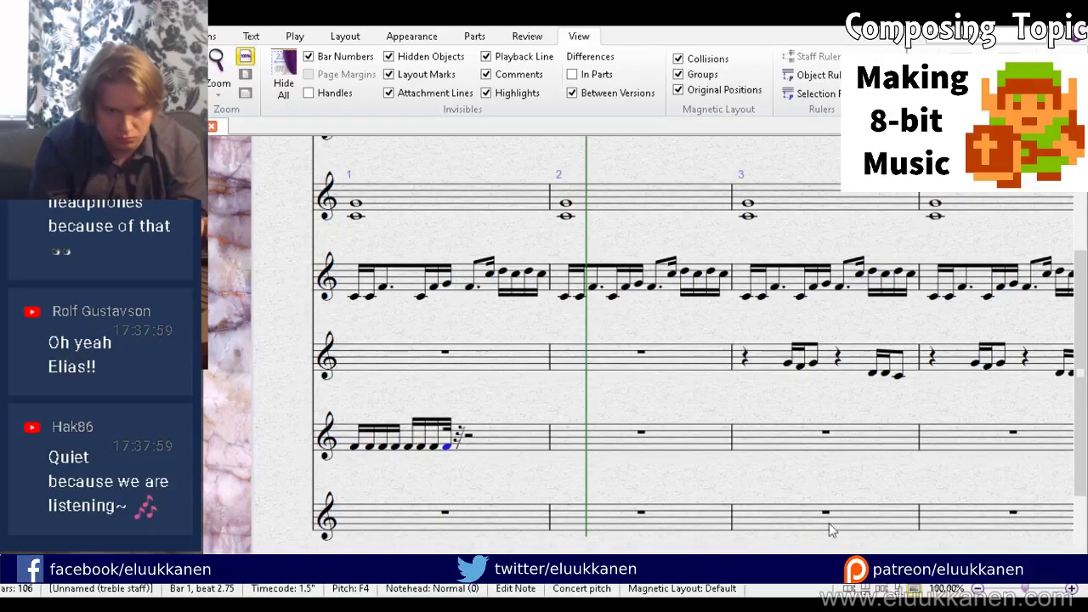
left_click(459, 438)
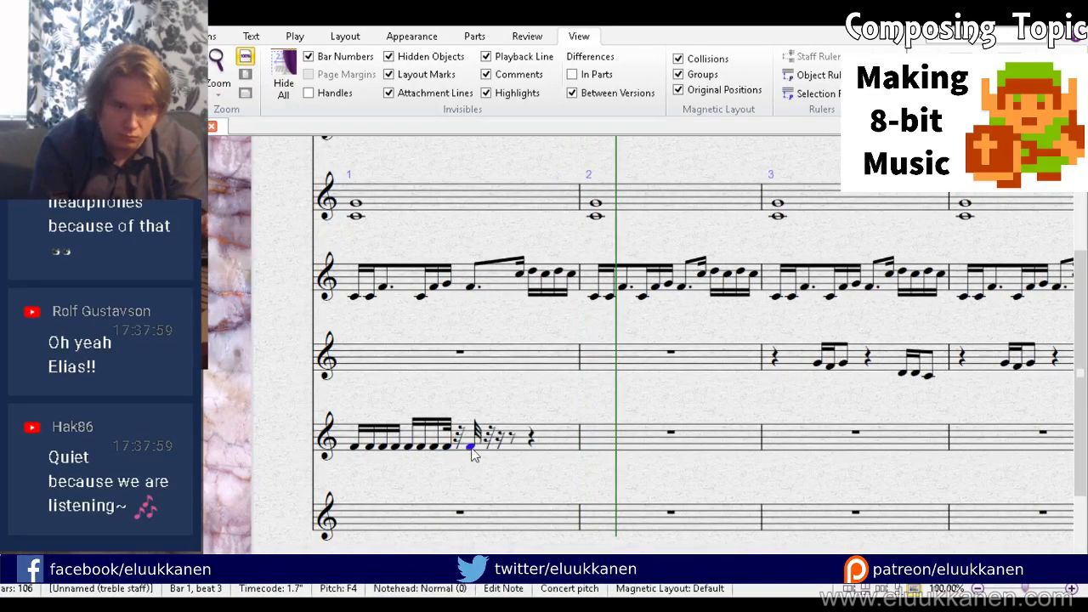
key("f")
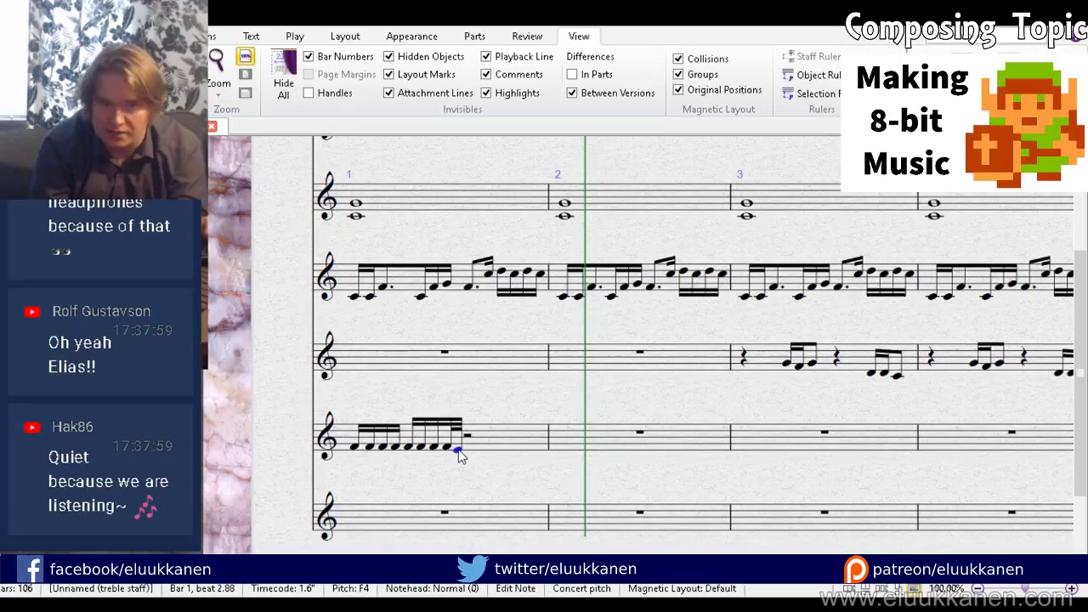
Step: Copy the fifth staff's nine notes from the first half of bar 1 to beat 3 of the same bar
left_click(356, 444)
left_click(355, 448)
left_click(369, 448, "ctrl")
left_click(382, 451, "ctrl")
left_click(395, 450, "ctrl")
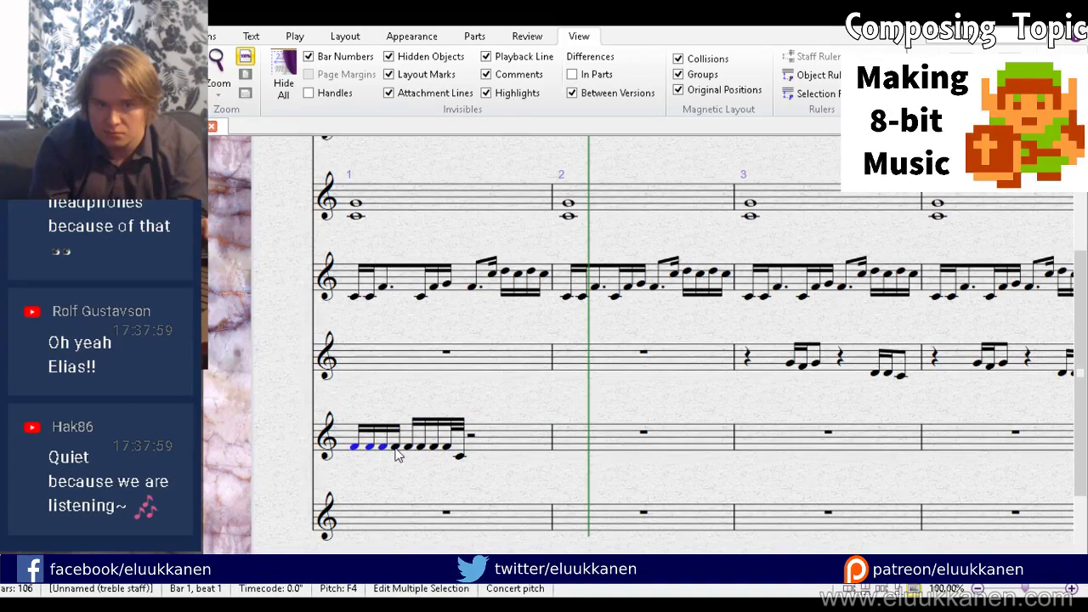
left_click(409, 451, "ctrl")
left_click(423, 450, "ctrl")
left_click(436, 449, "ctrl")
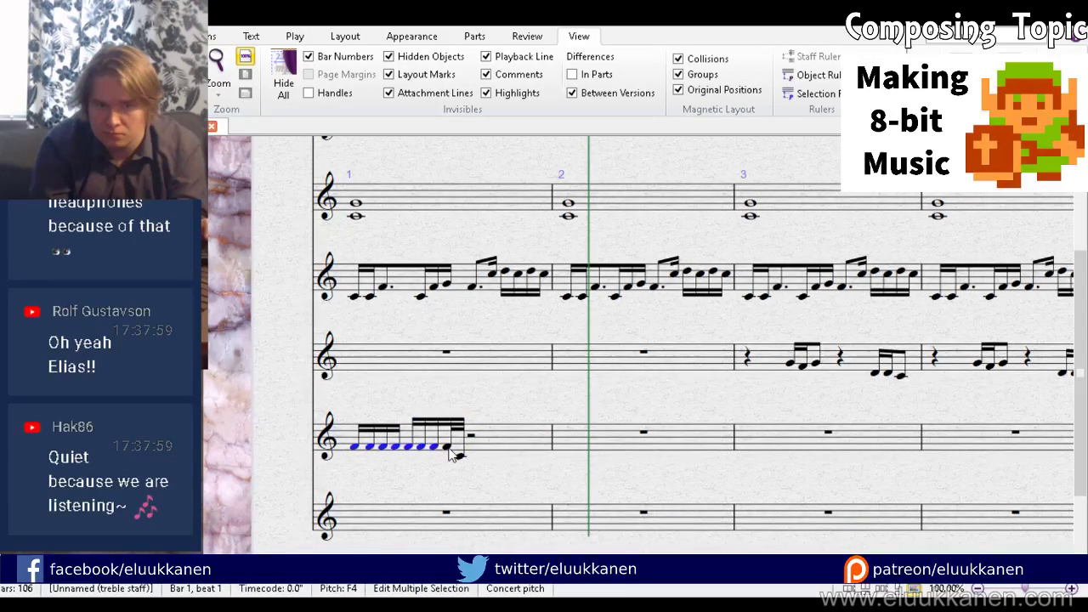
left_click(450, 449, "ctrl")
left_click(460, 456, "ctrl")
left_click(474, 439, "alt")
left_click(493, 468)
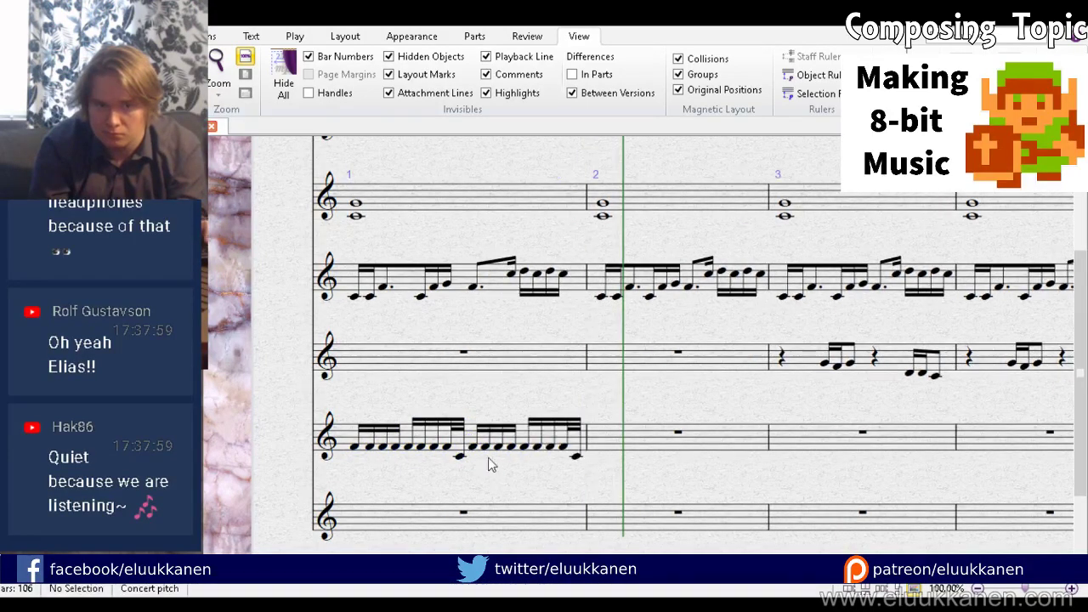
Step: Copy the fifth staff's complete bar 1 rhythm into bar 2
left_click(482, 430)
left_click_drag(581, 398, 468, 393)
left_click(493, 443, "alt")
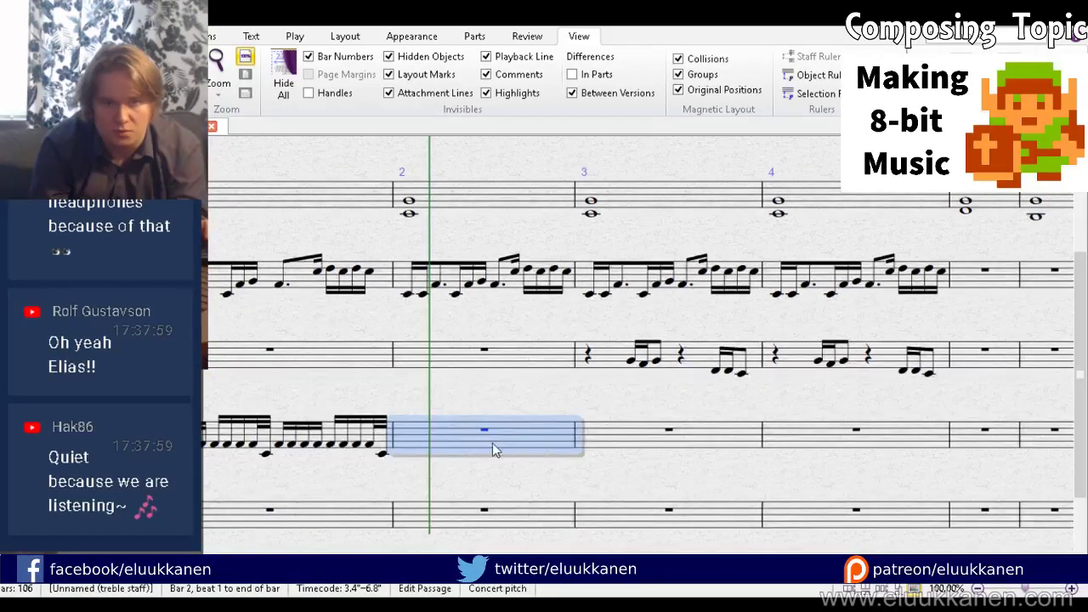
left_click(462, 479)
left_click_drag(463, 479, 539, 474)
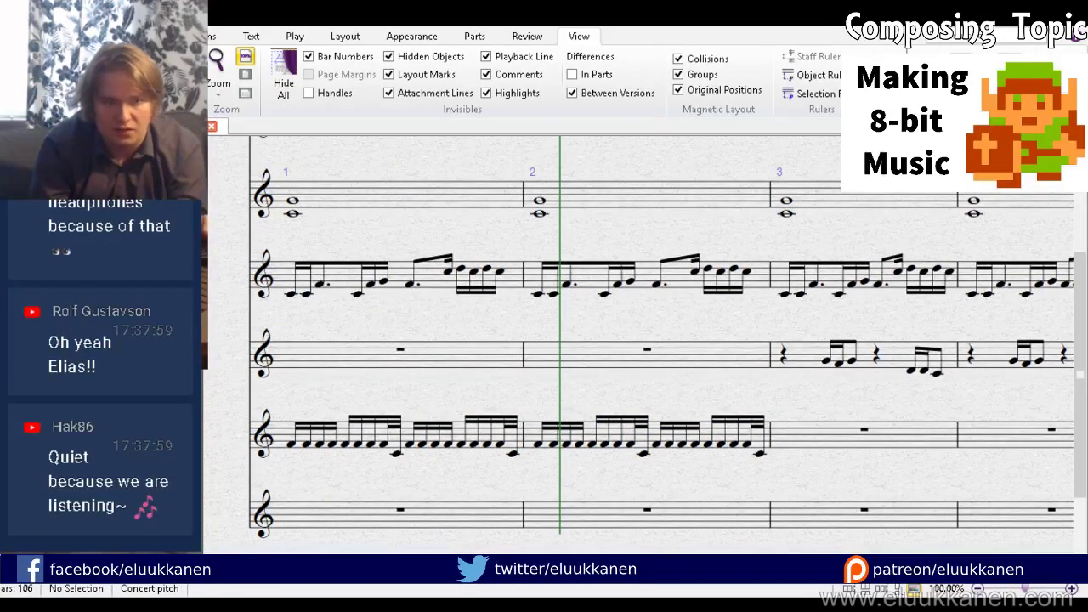
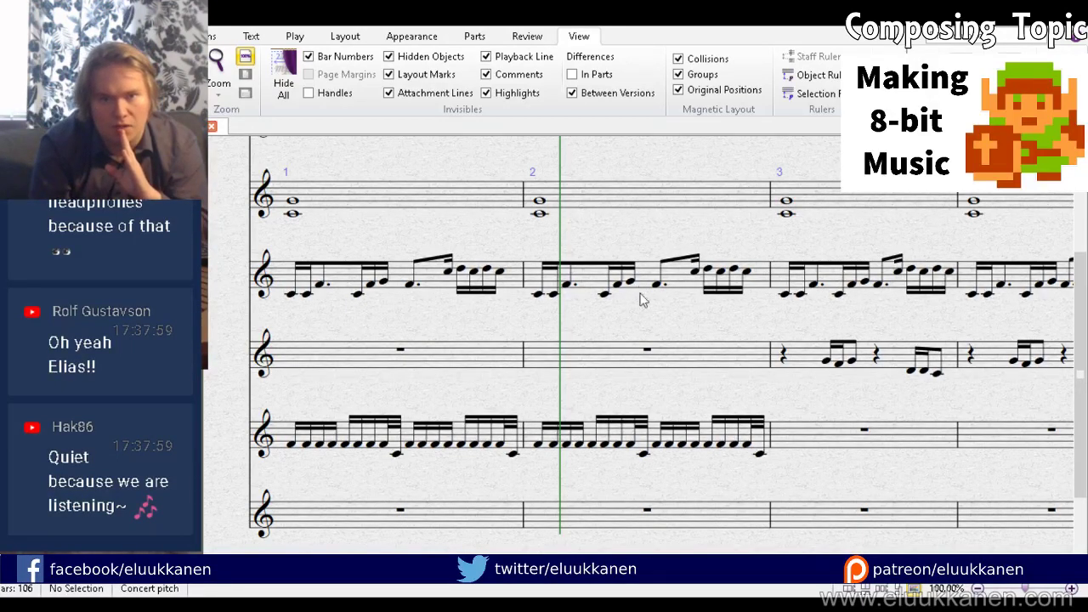
Step: Copy bars 1–2 of the fifth staff into bars 3–4
scroll(644, 299, "right", 3)
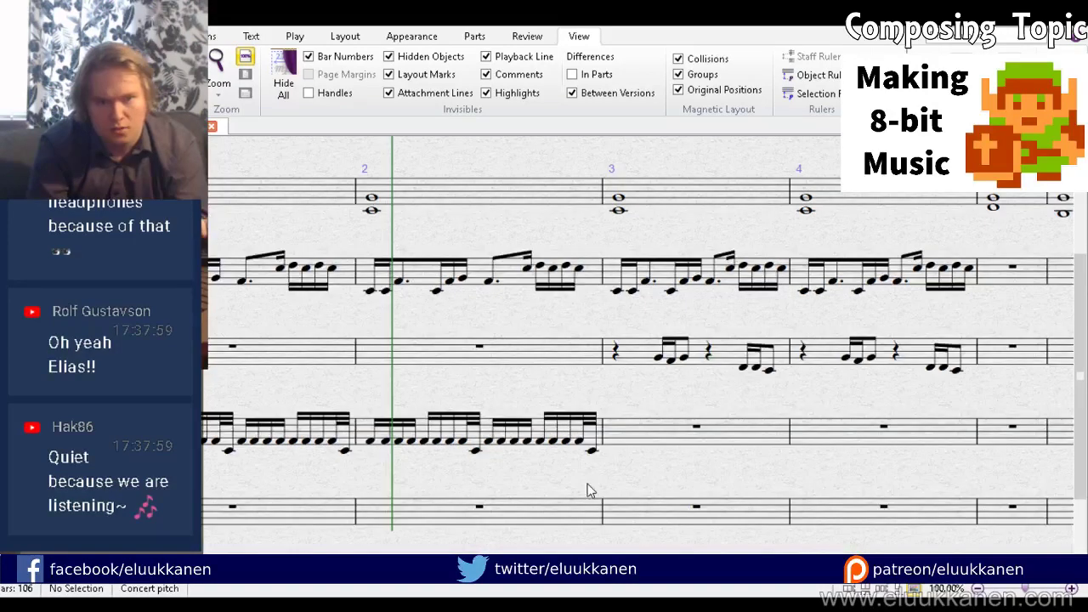
left_click(474, 440)
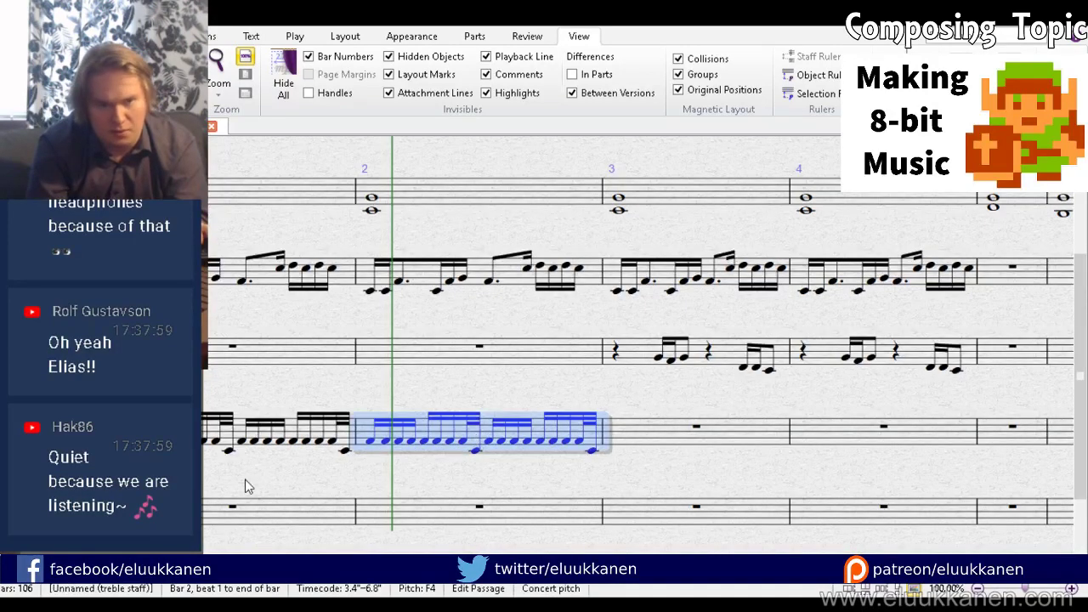
left_click(289, 433, "shift")
left_click(685, 439, "alt")
left_click_drag(492, 396, 788, 419)
Step: Play back the four-bar intro with bar 1 selected from the top staff through the fifth, and stop near the end of bar 4
left_click(470, 452)
scroll(470, 451, "up", 3)
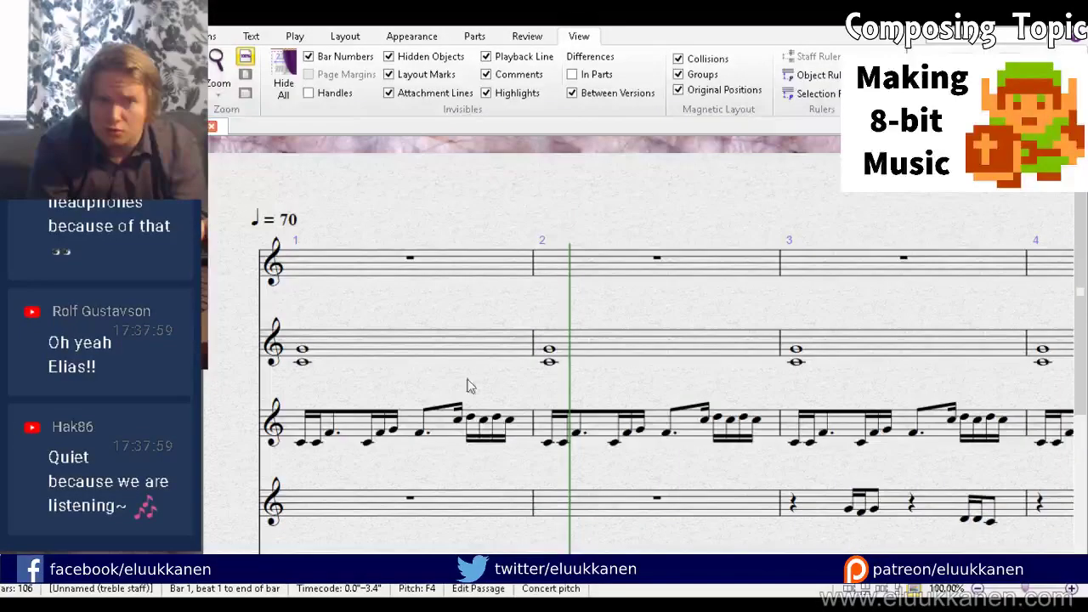
left_click(451, 270, "shift")
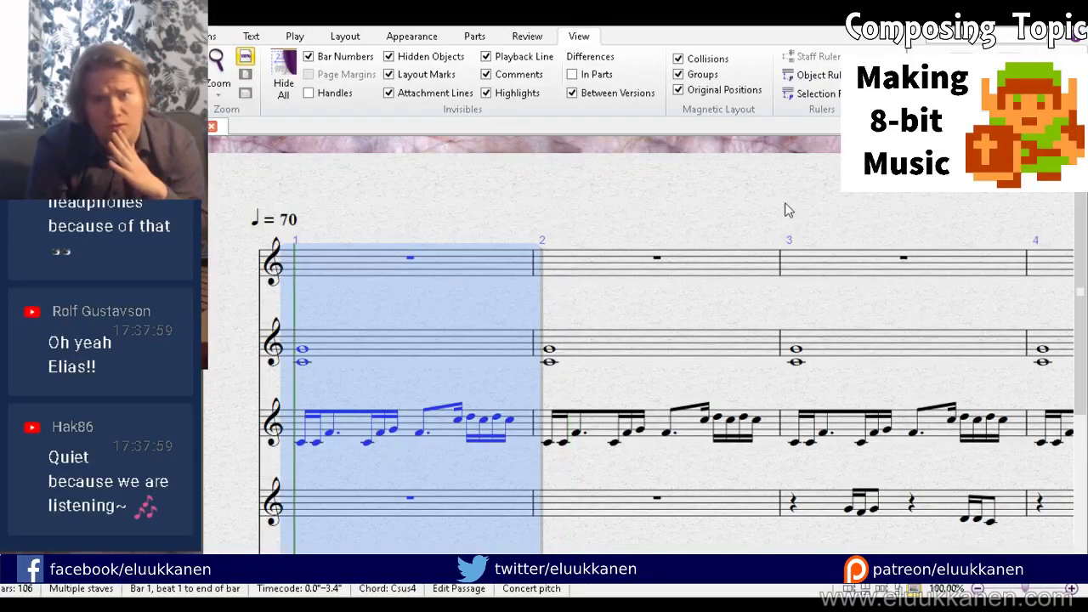
left_click_drag(540, 299, 580, 153)
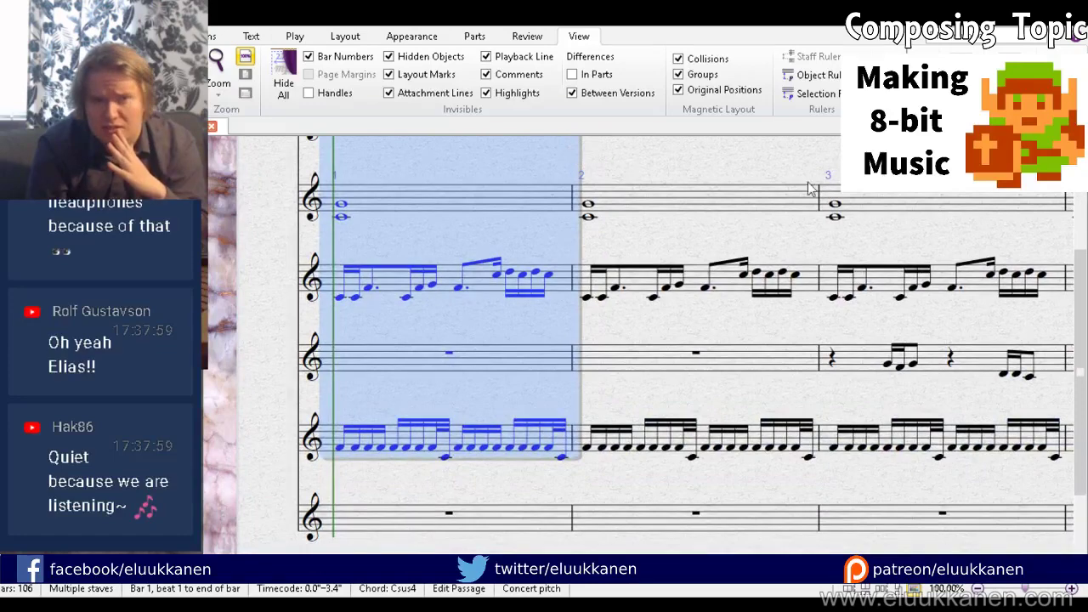
key("space")
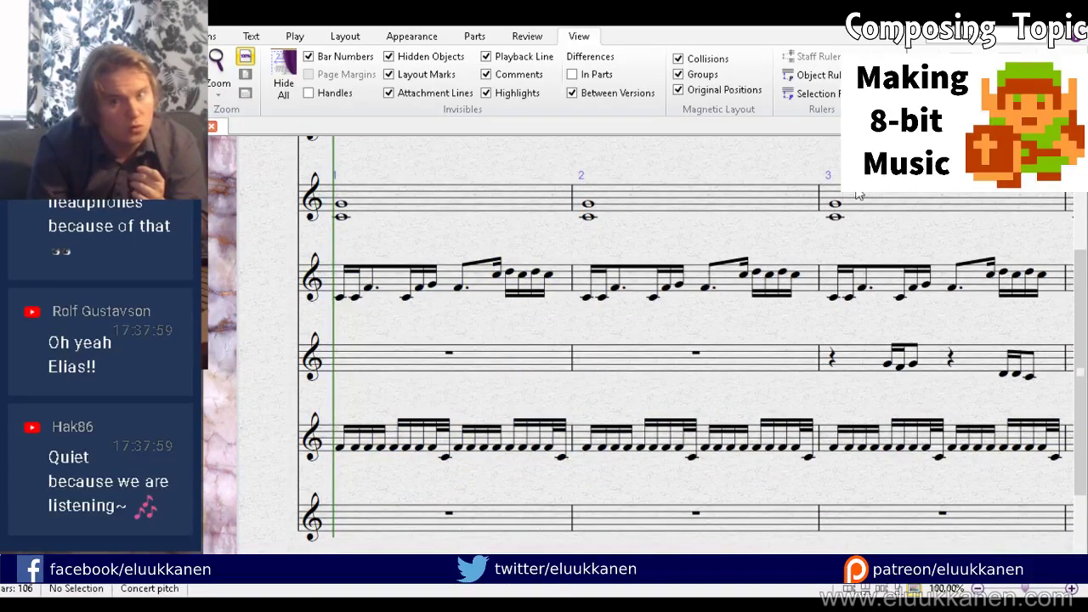
key("ctrl+minus")
key("ctrl+minus")
key("ctrl+minus")
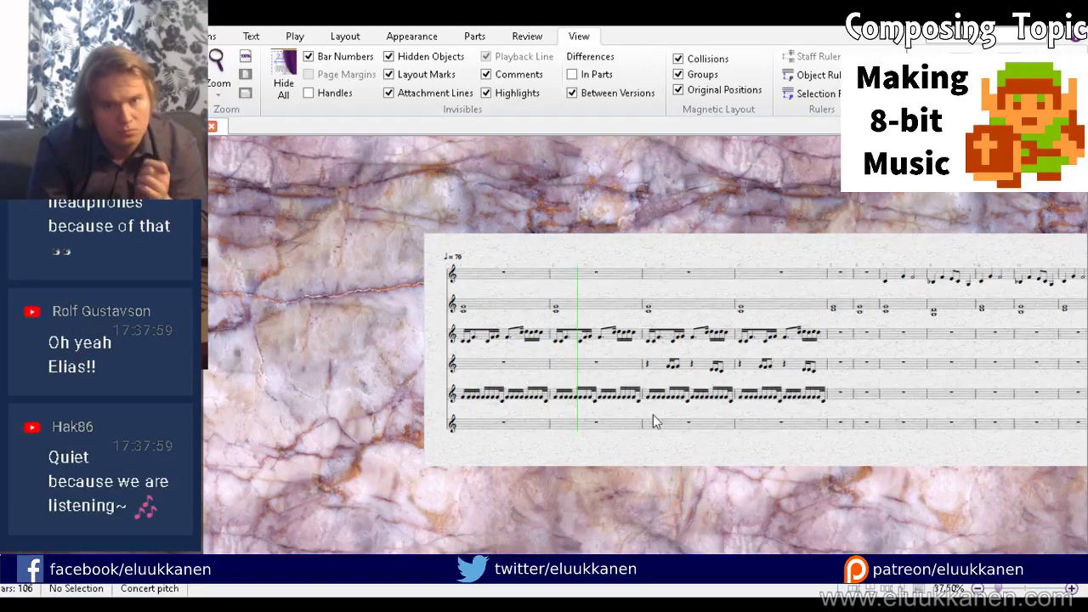
left_click_drag(653, 414, 459, 425)
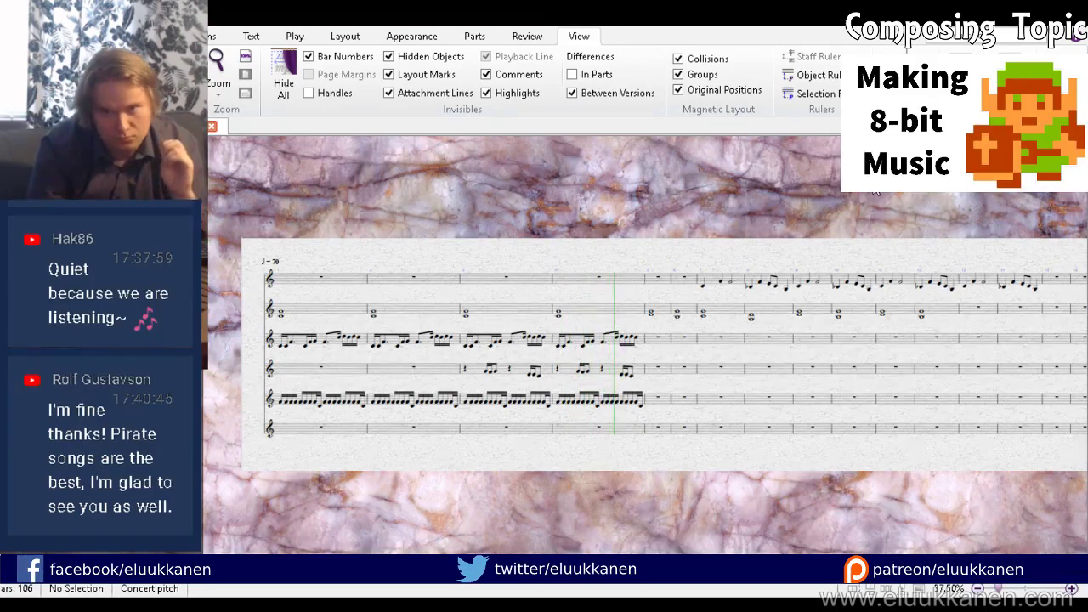
key("space")
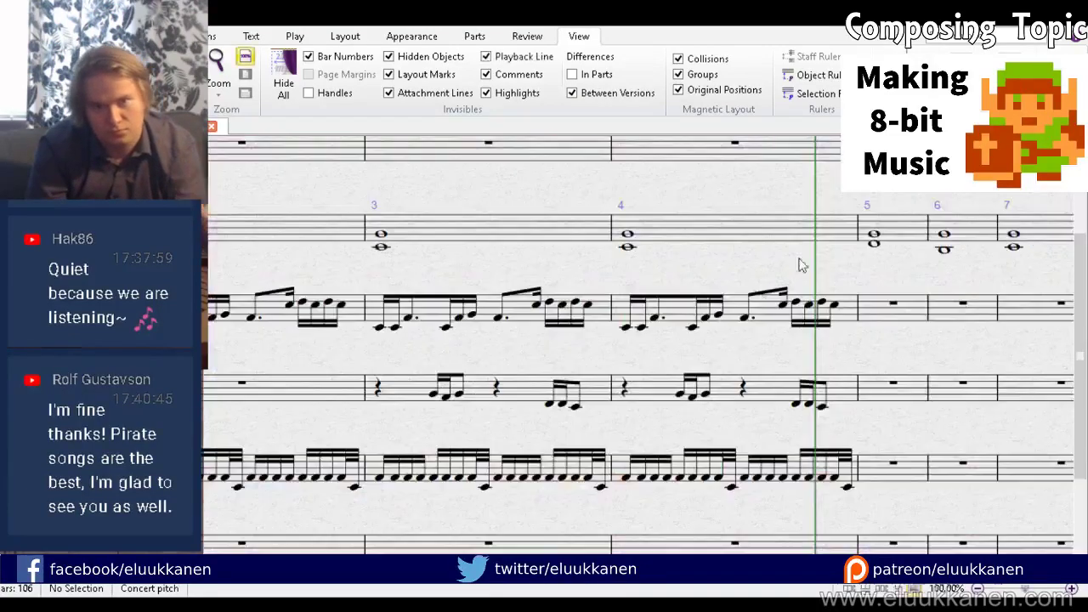
Step: Rework the fourth staff's beat 4 group in bar 4 into the sixteenth notes E4, E4, F4 and C4
left_click(795, 406)
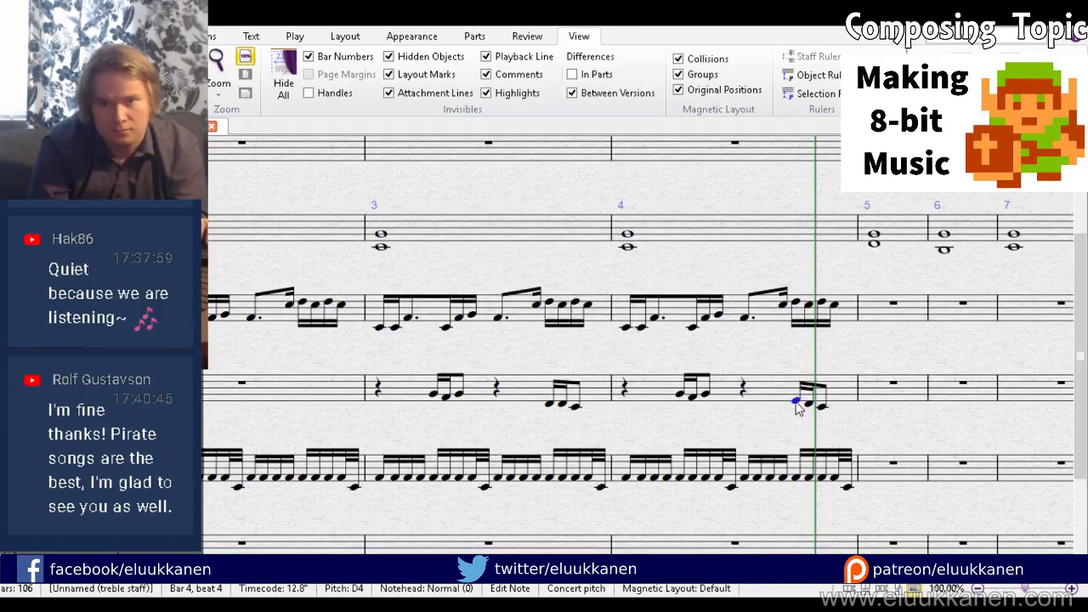
key("Right")
key("Right")
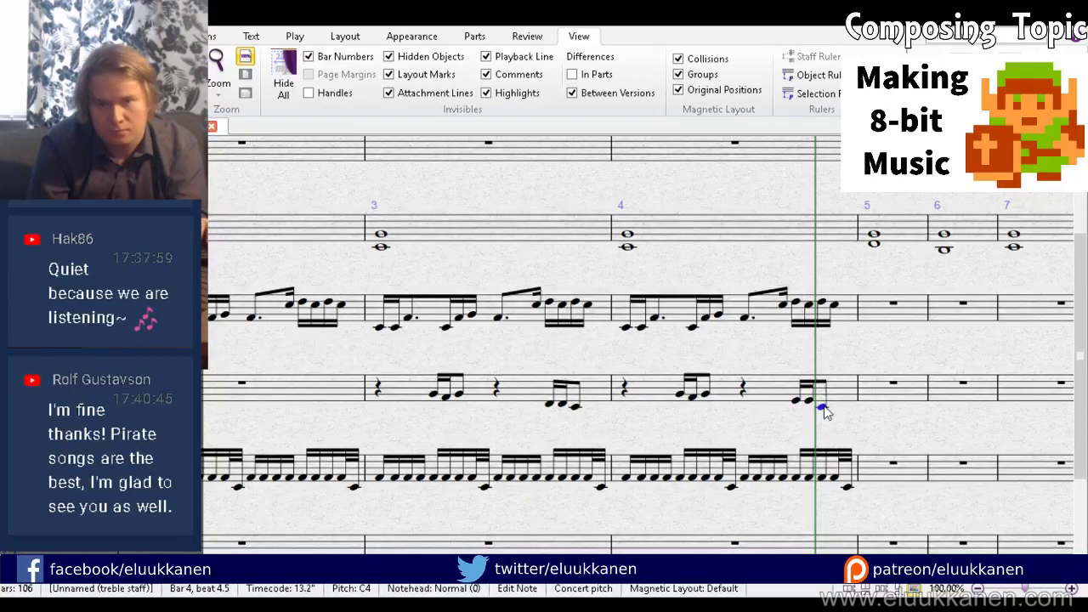
left_click_drag(825, 409, 819, 397)
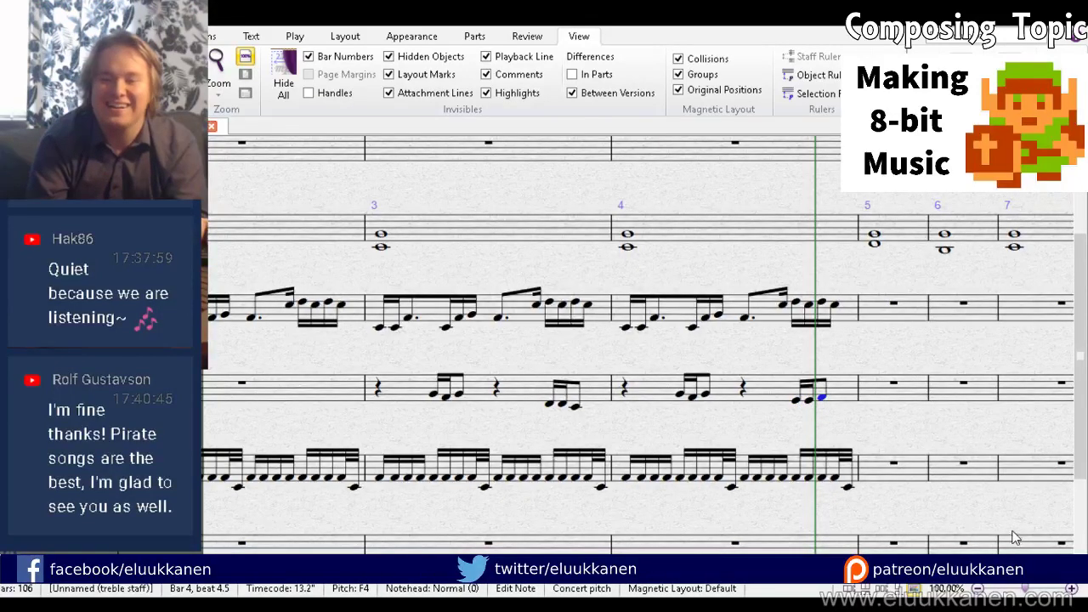
left_click(837, 398)
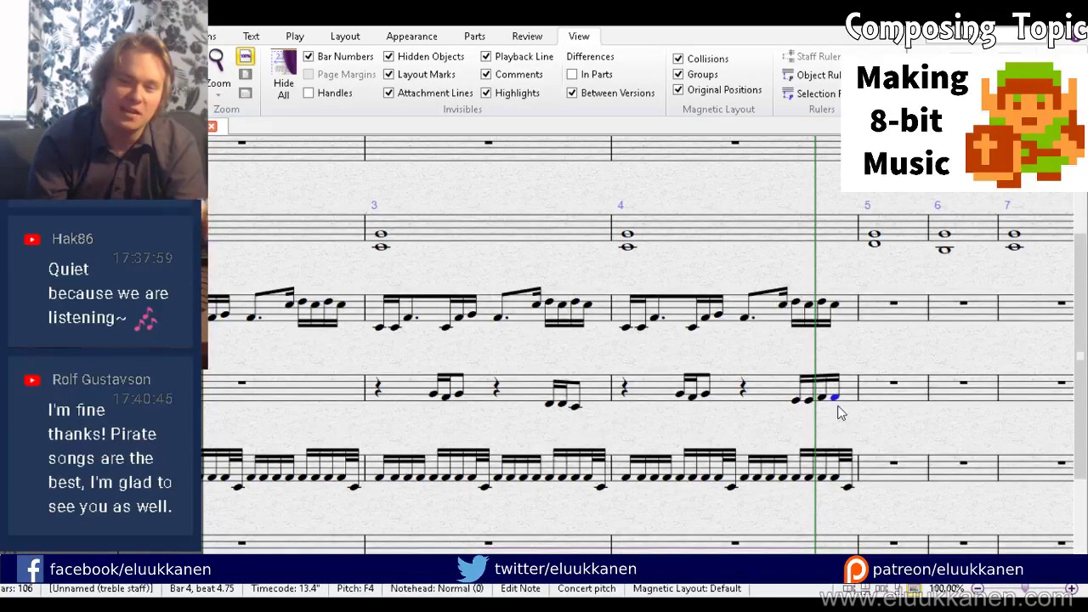
left_click_drag(840, 413, 840, 416)
Step: Play back the revised intro and continue into the melody bars, stopping playback at bar 10
left_click_drag(711, 431, 1087, 449)
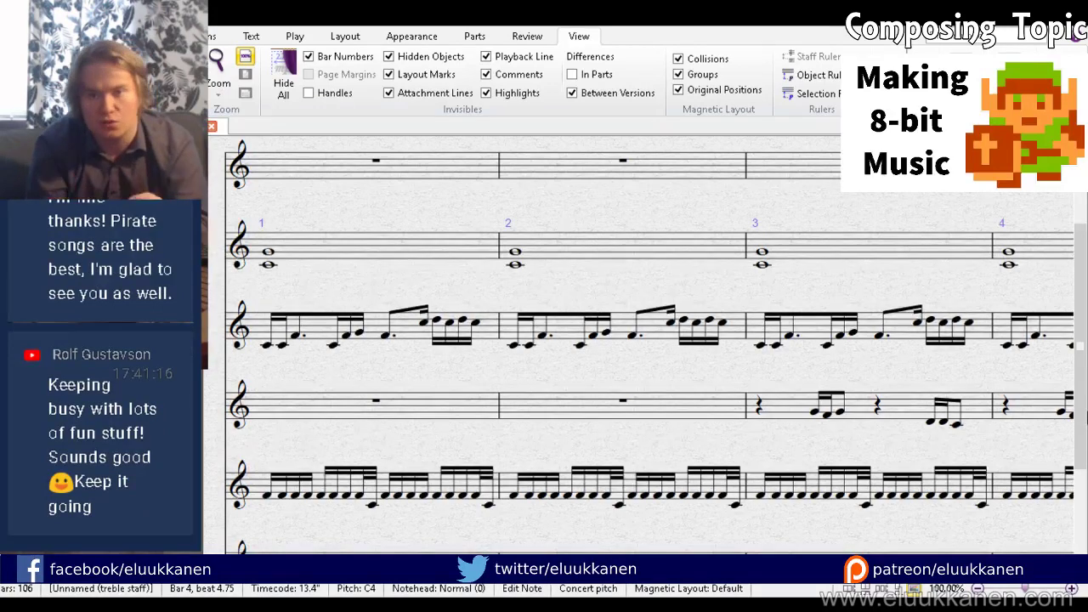
left_click_drag(836, 284, 622, 277)
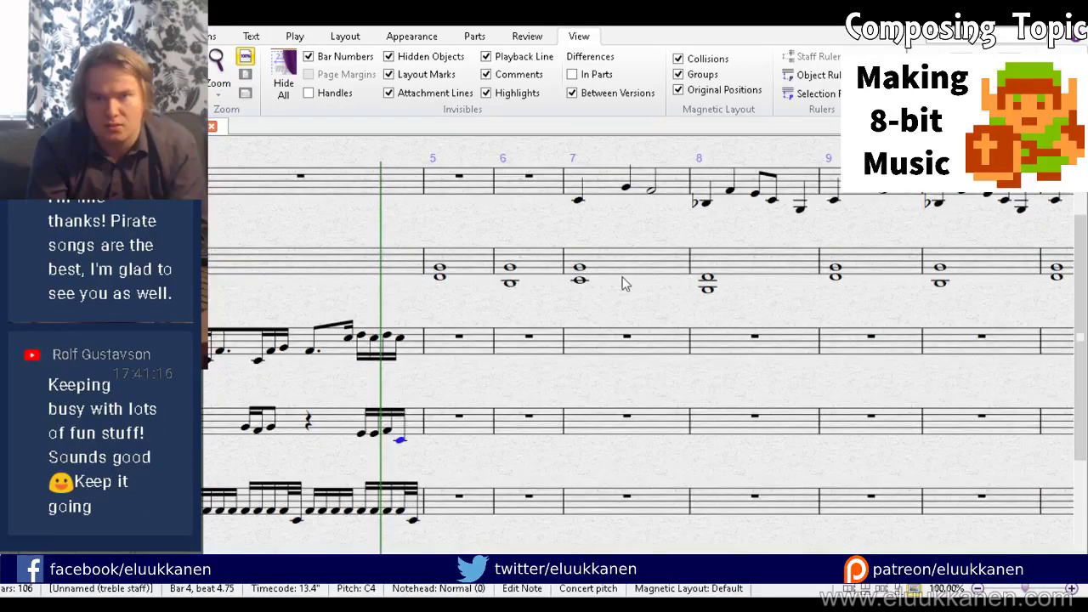
left_click_drag(1051, 237, 768, 228)
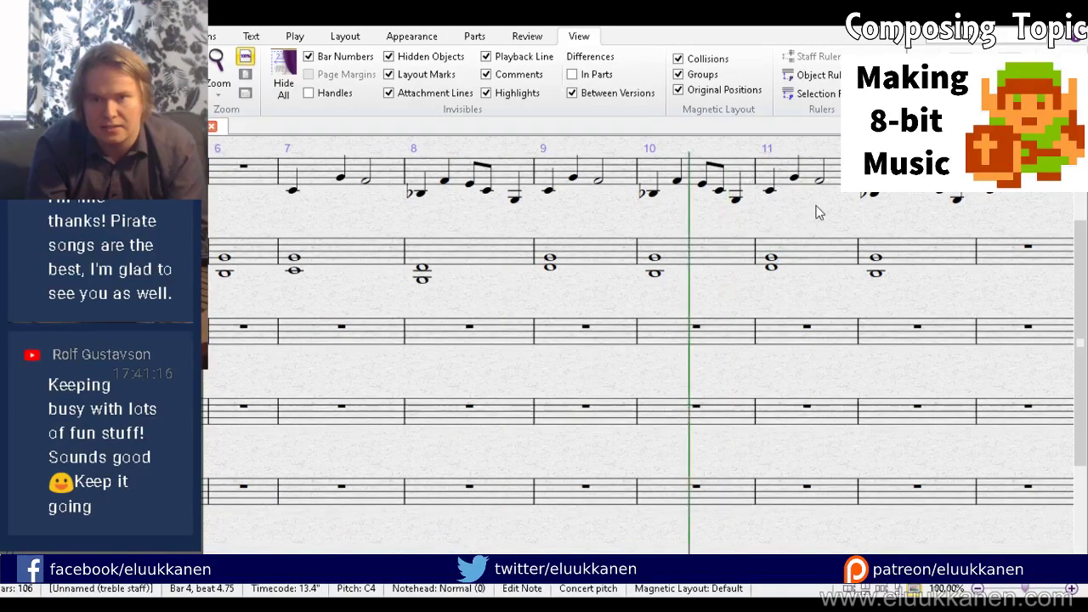
key("space")
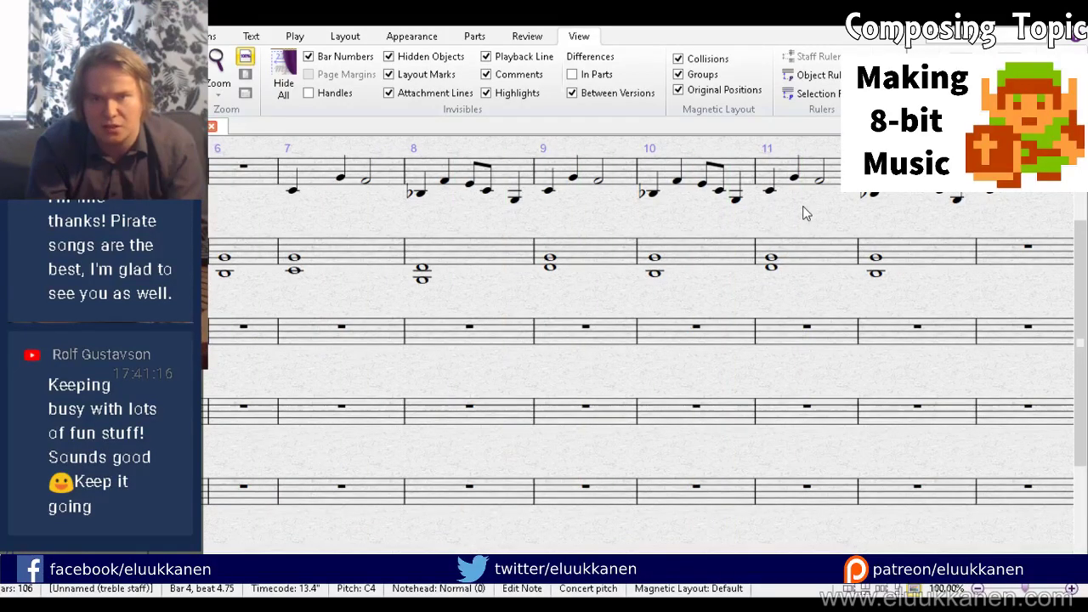
Step: Review the layered parts across the four intro bars and their transition into bar 5
left_click_drag(637, 357, 517, 430)
left_click_drag(26, 366, 651, 356)
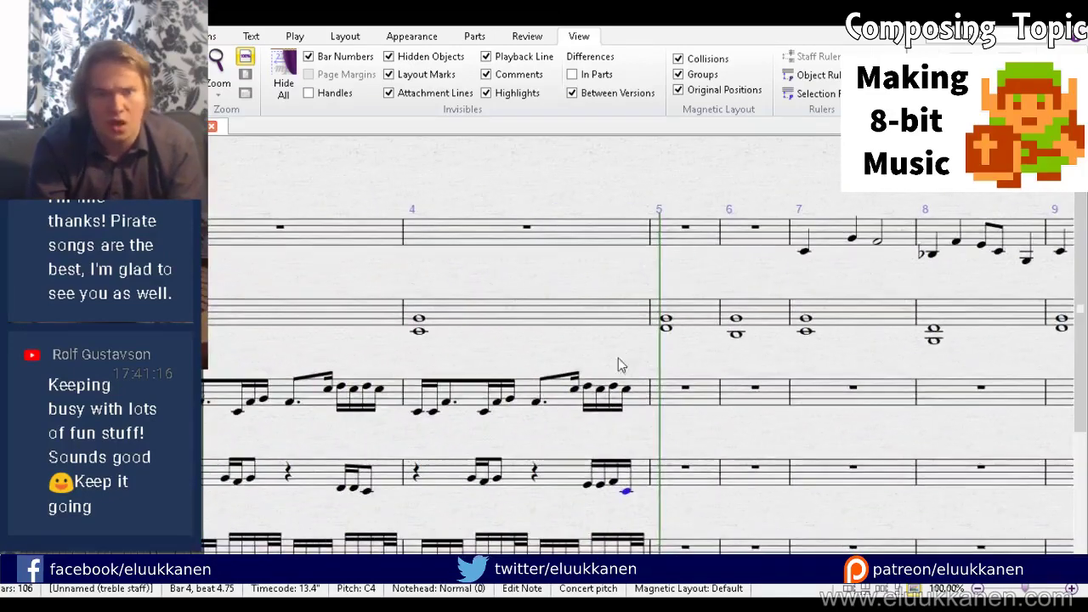
left_click_drag(308, 350, 663, 330)
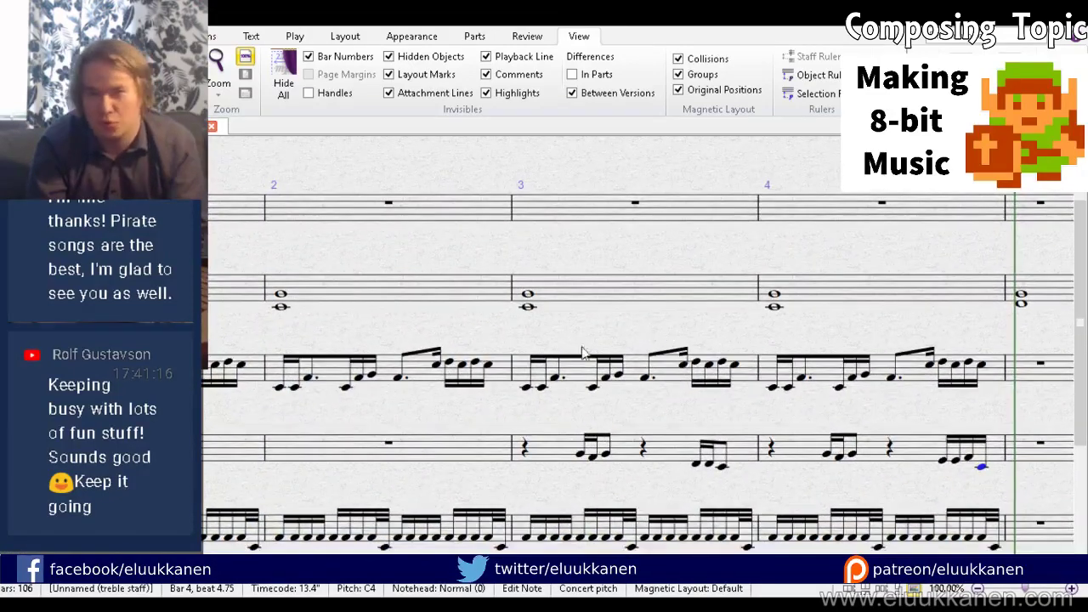
left_click_drag(398, 433, 509, 335)
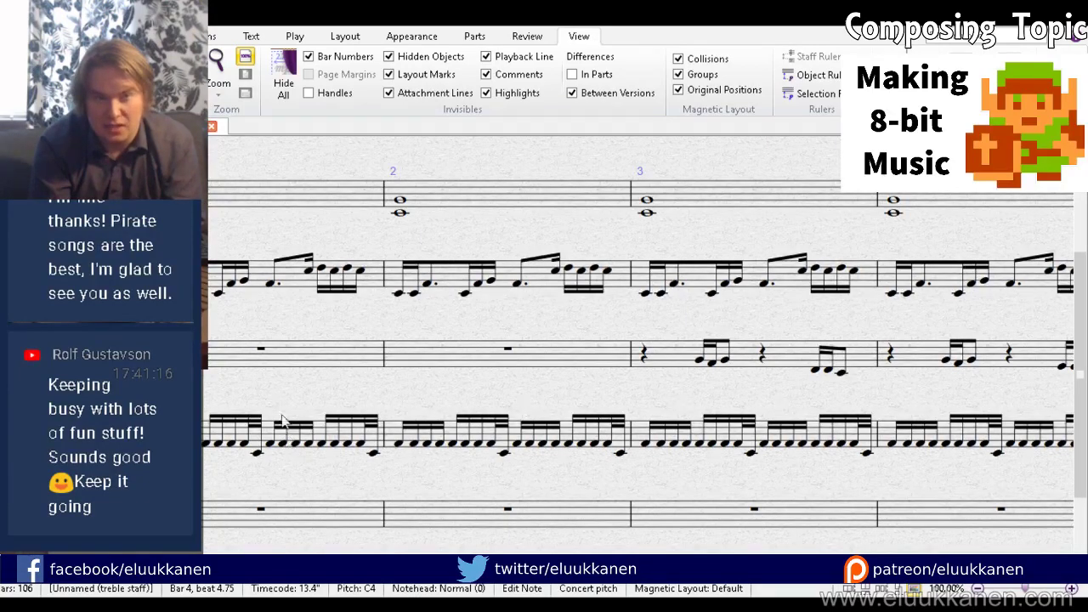
left_click_drag(235, 328, 254, 387)
left_click_drag(230, 410, 228, 416)
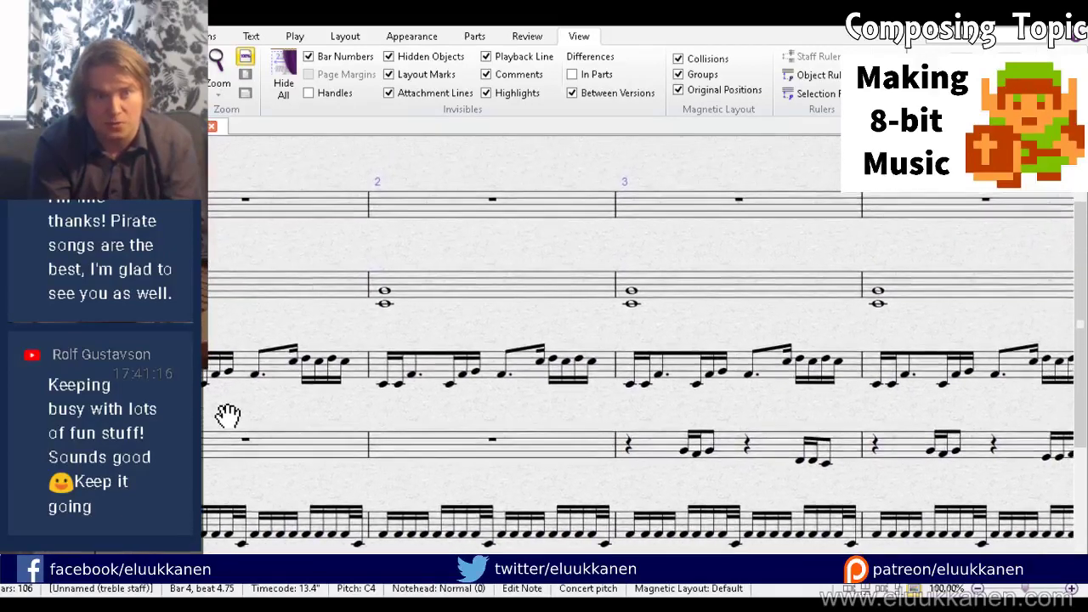
key("ctrl+minus")
key("ctrl+minus")
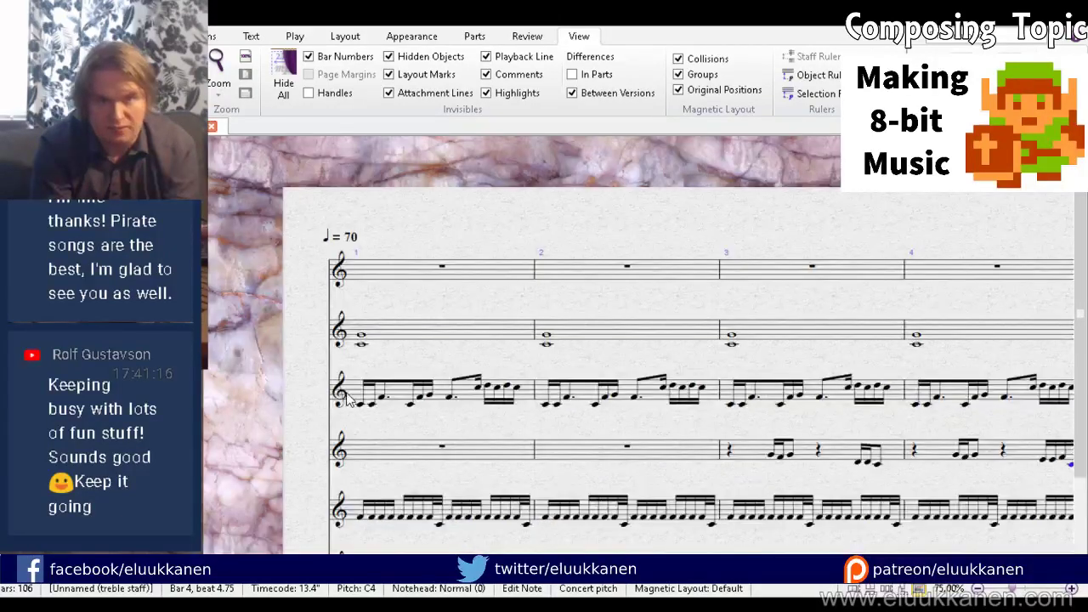
left_click_drag(431, 488, 230, 456)
left_click_drag(428, 550, 359, 550)
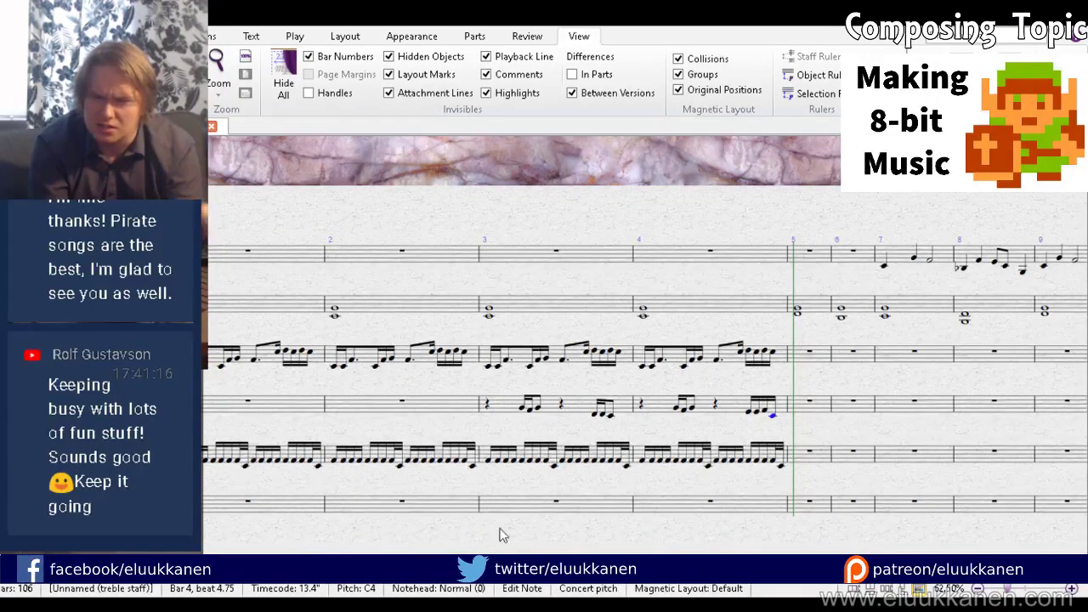
Step: Insert four empty bars between bar 4 and the existing bar 5
left_click(765, 274)
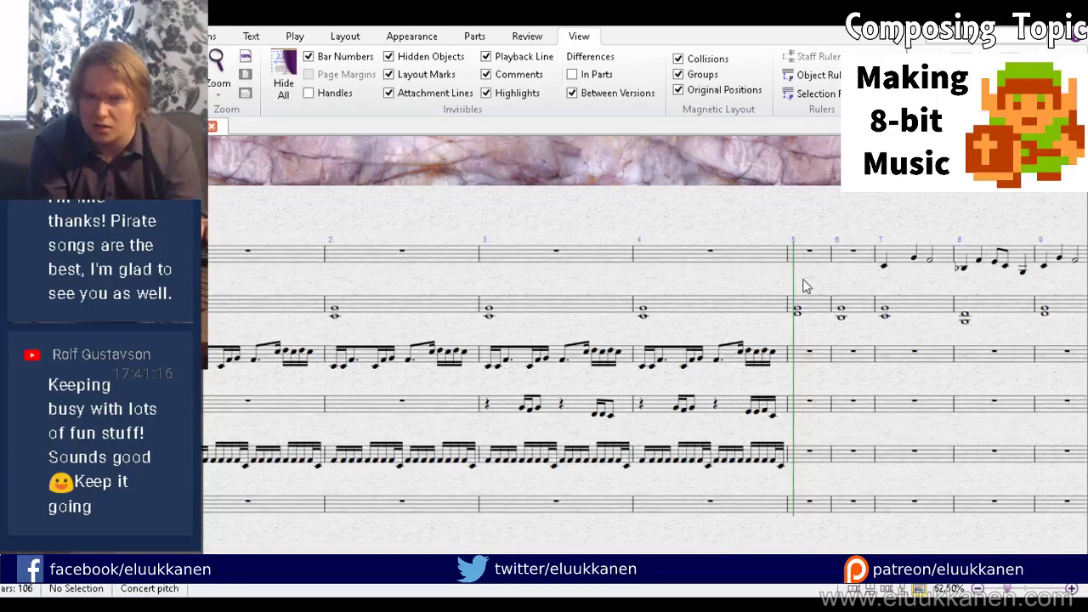
left_click(789, 340, "ctrl")
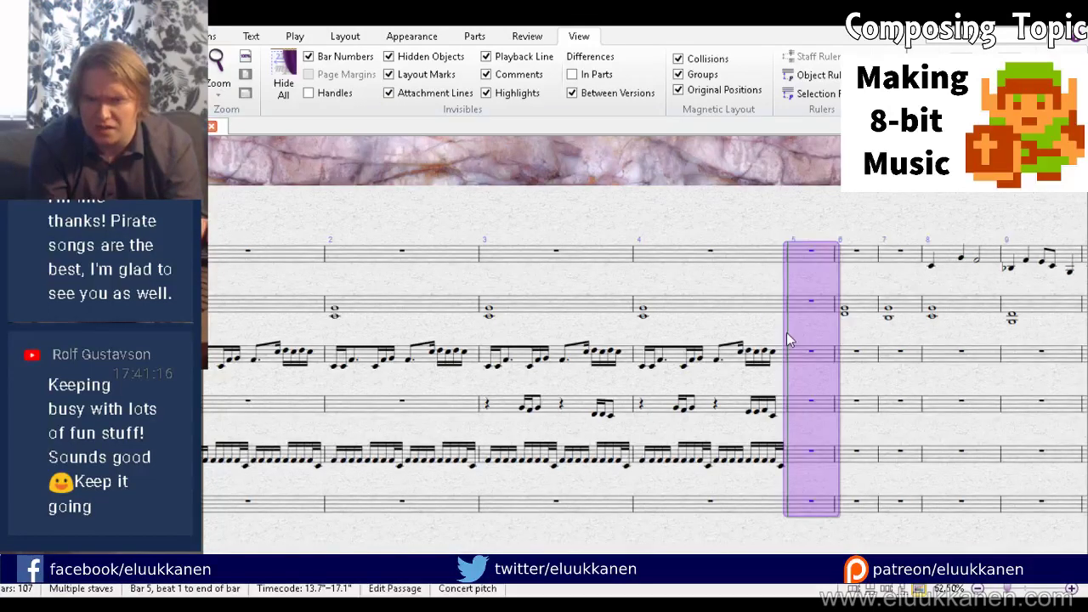
key("ctrl+shift+b")
key("ctrl+shift+b")
key("ctrl+shift+b")
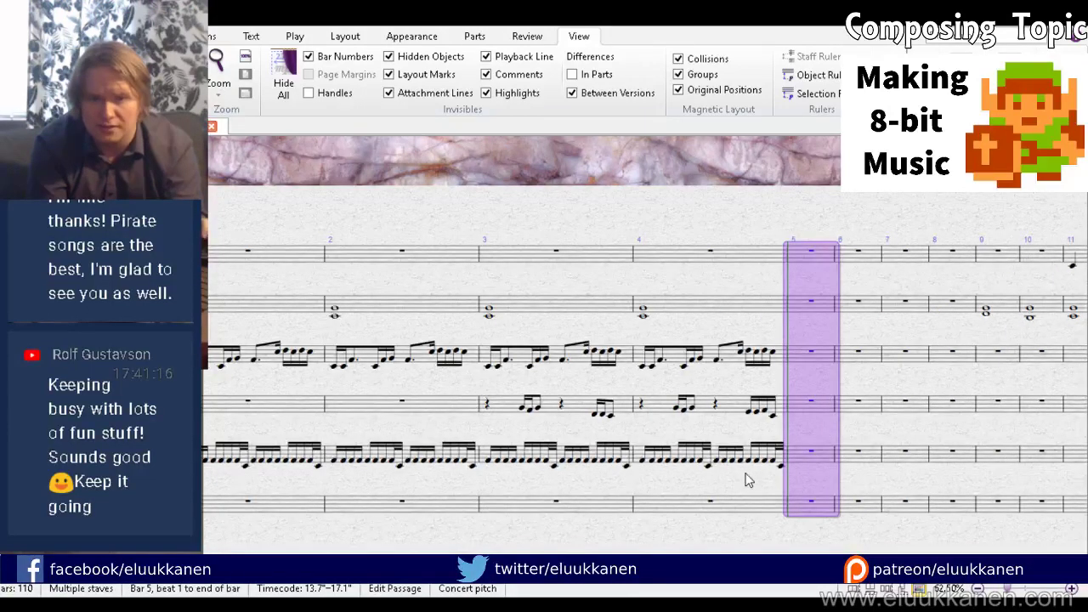
Step: Copy the music of all staves from bars 1–4 into the empty bars 5–8
left_click(779, 460)
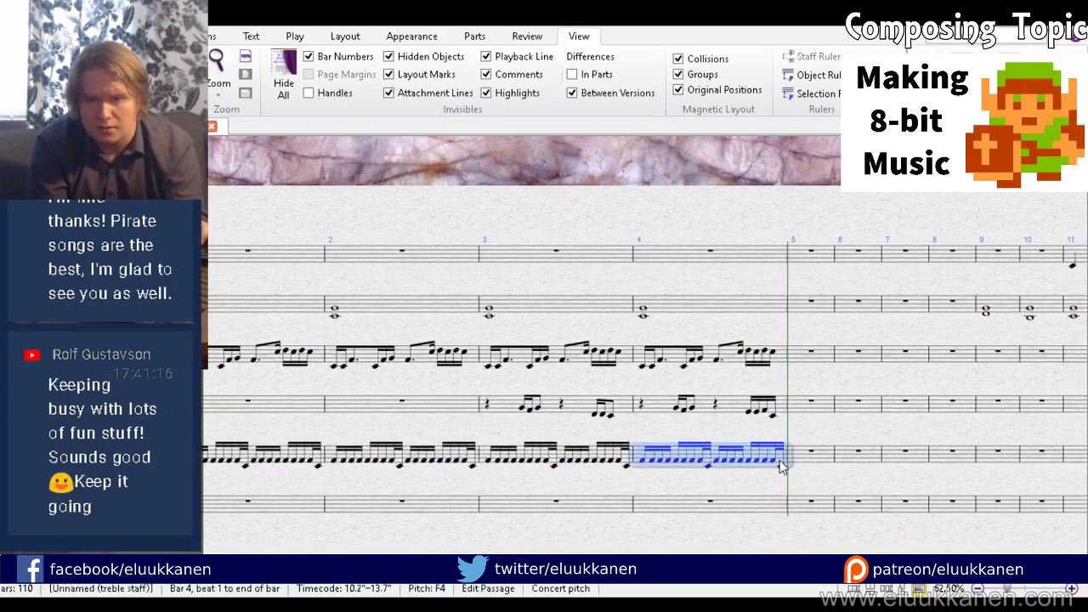
left_click(225, 256, "shift")
left_click(798, 261)
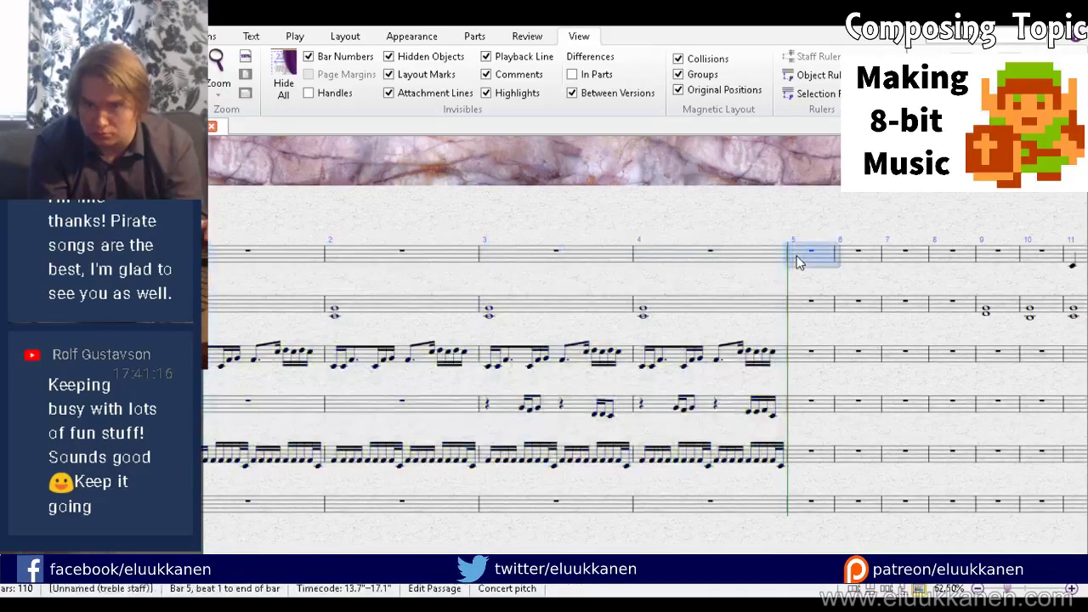
key("ctrl+v")
key("Escape")
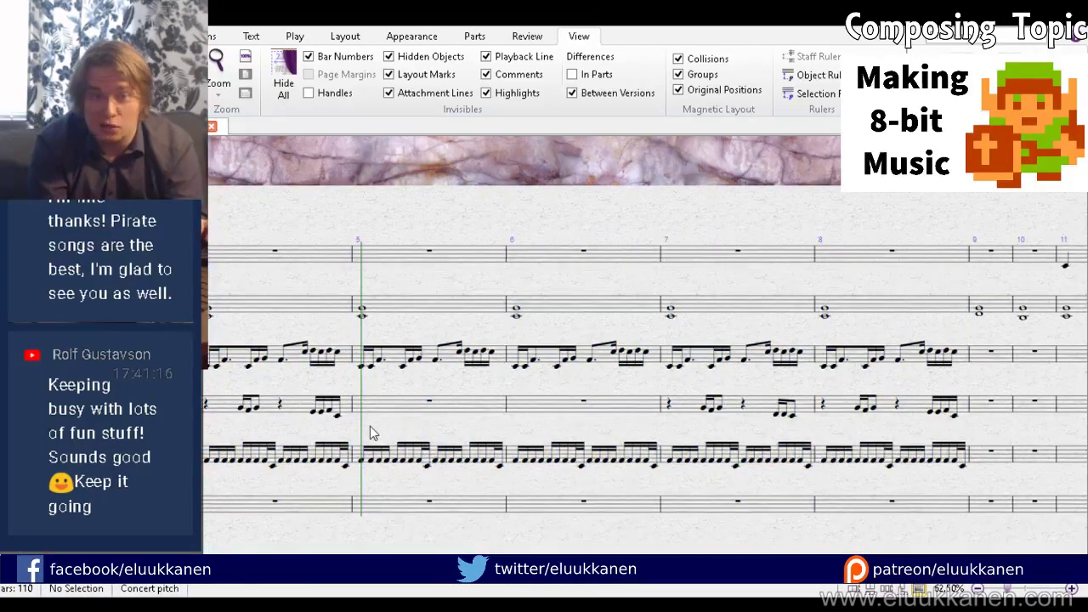
Step: Return the playback line to the start of the score and review the opening bars of the extended intro
left_click_drag(370, 434, 920, 411)
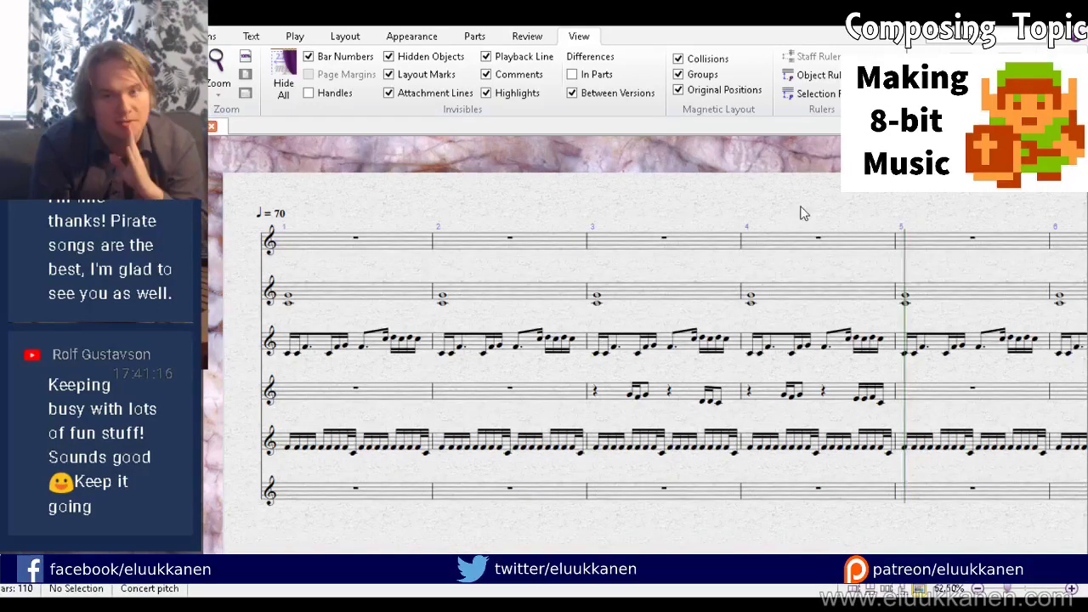
key("ctrl+[")
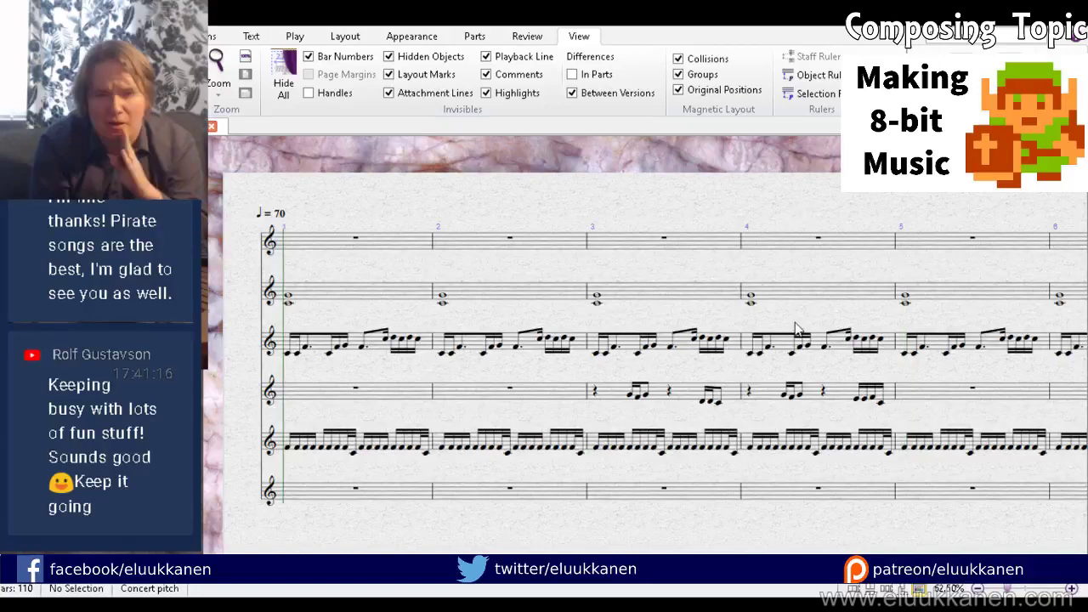
left_click_drag(797, 330, 628, 336)
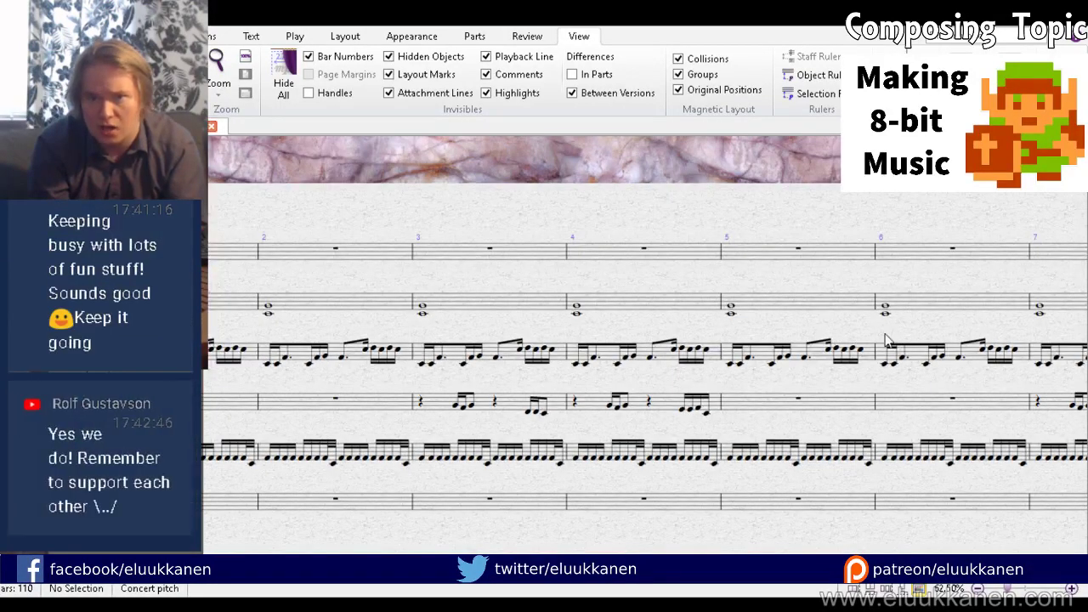
Step: Mark the end of the eight-bar intro with a double barline after bar 8
left_click_drag(885, 340, 238, 268)
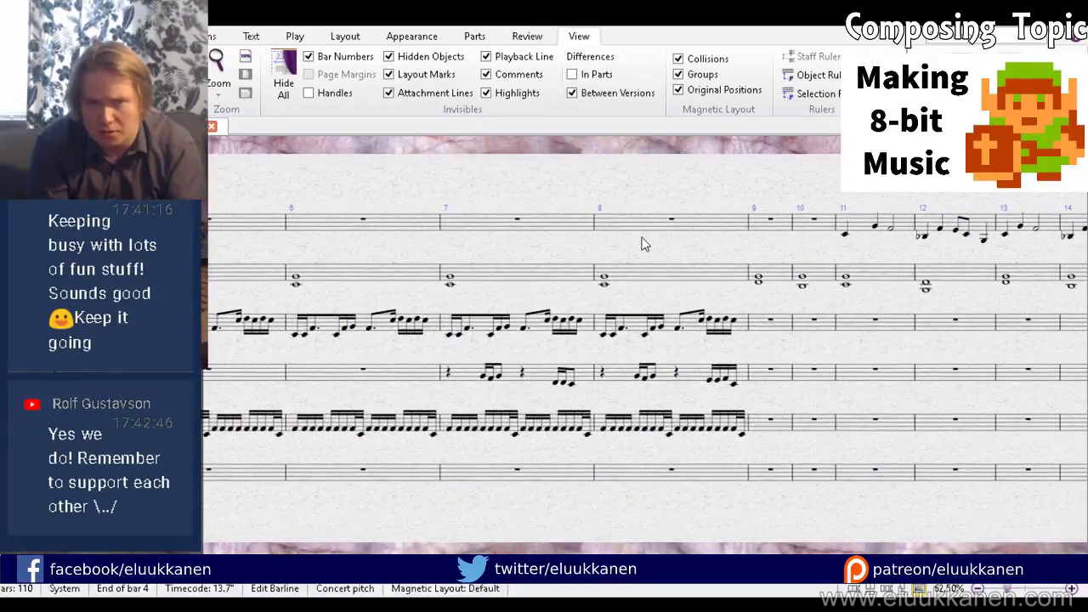
left_click_drag(920, 316, 886, 346)
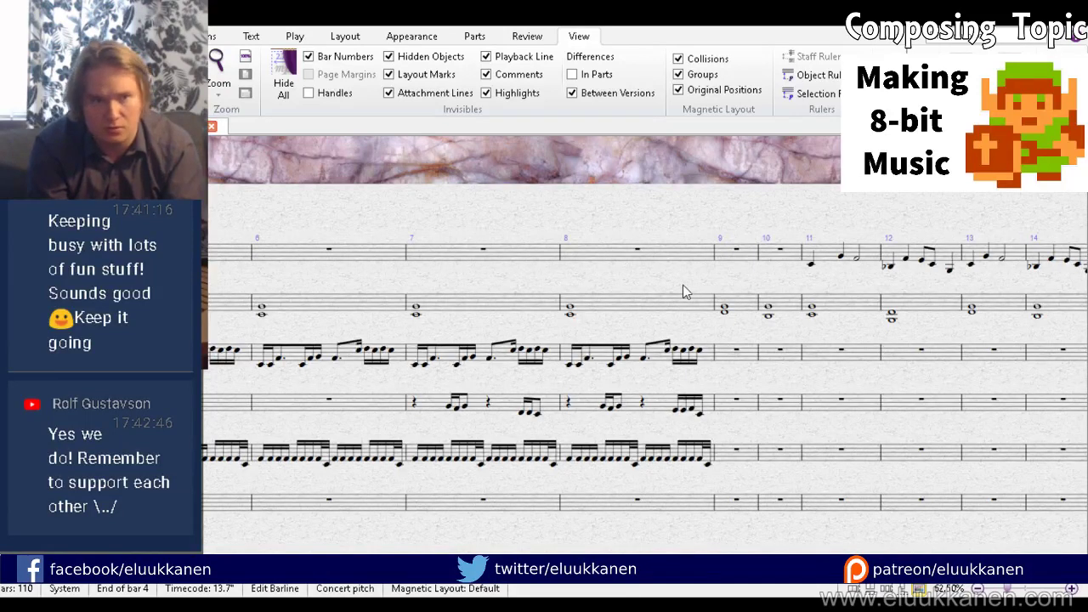
left_click(935, 328)
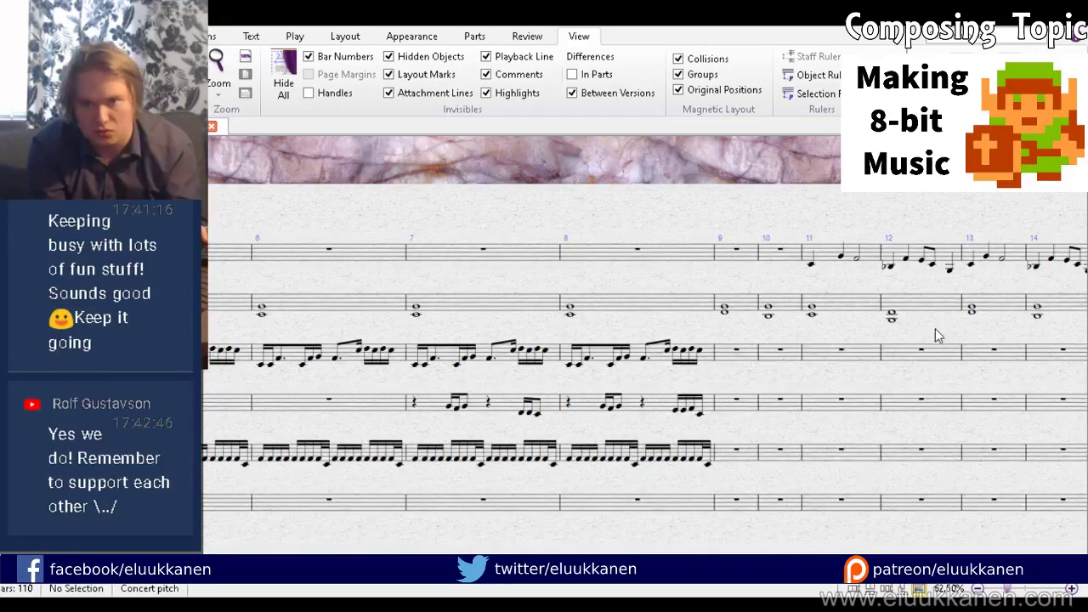
left_click_drag(717, 292, 721, 292)
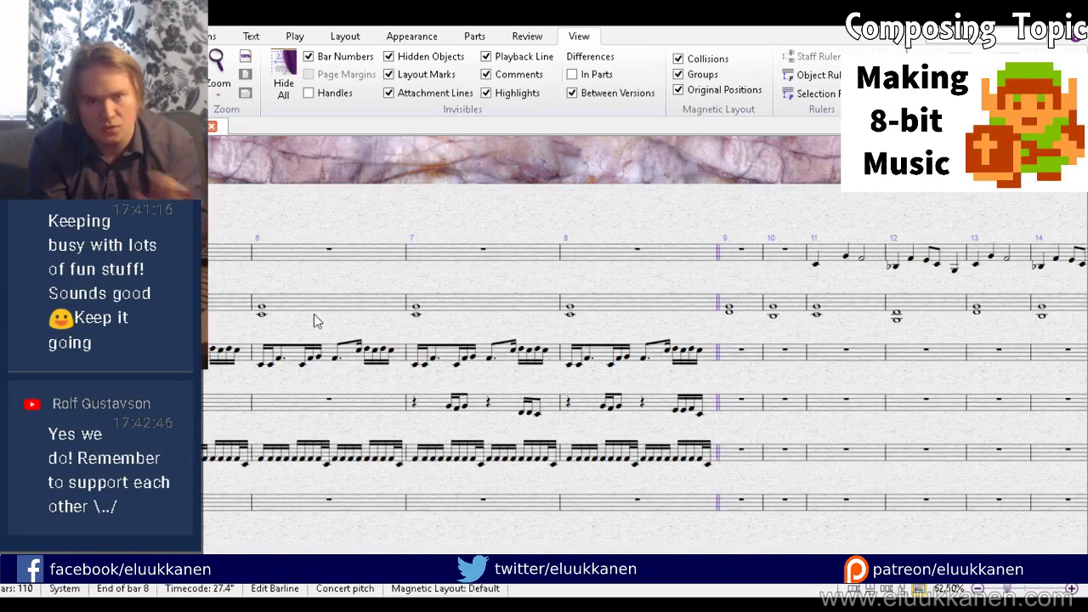
Step: Play back the opening bars from the start of the score to hear how the existing parts sound together
key("ctrl+minus")
key("ctrl+minus")
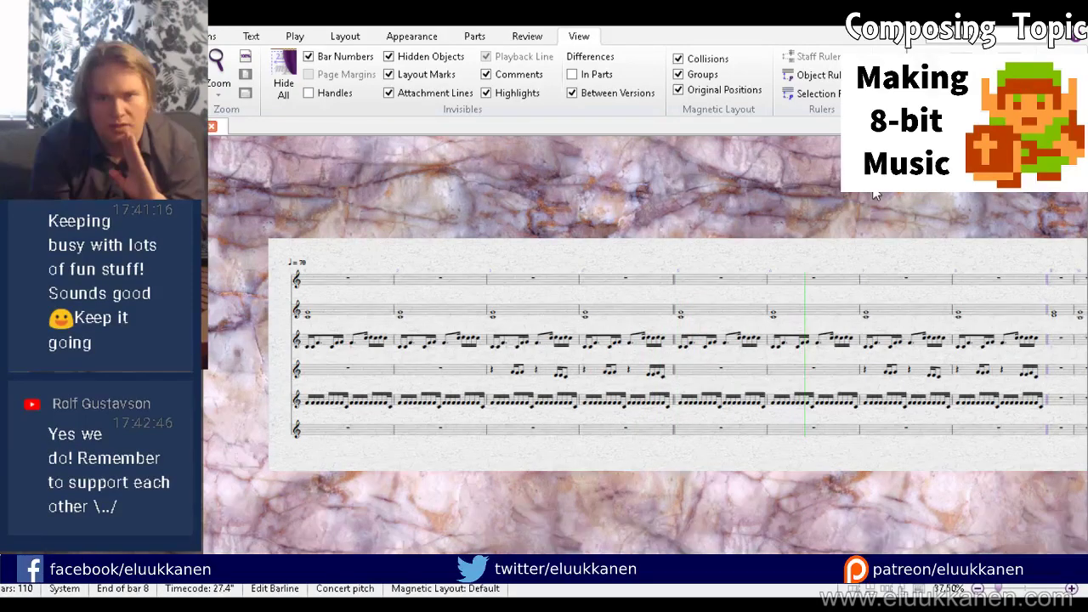
key("space")
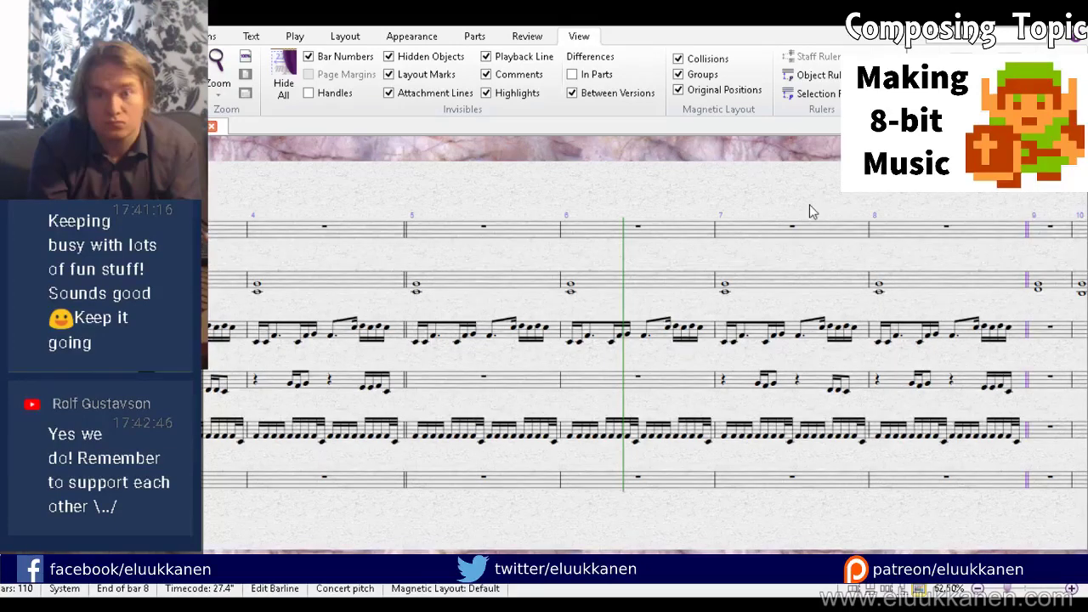
key("ctrl+[")
key("space")
key("space")
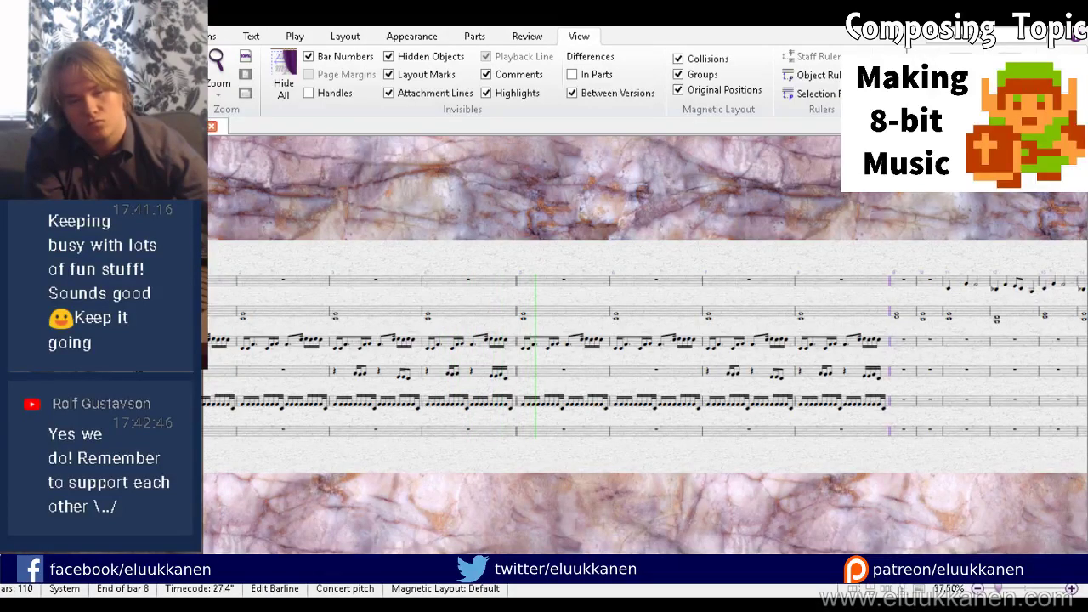
key("space")
key("ctrl+equal")
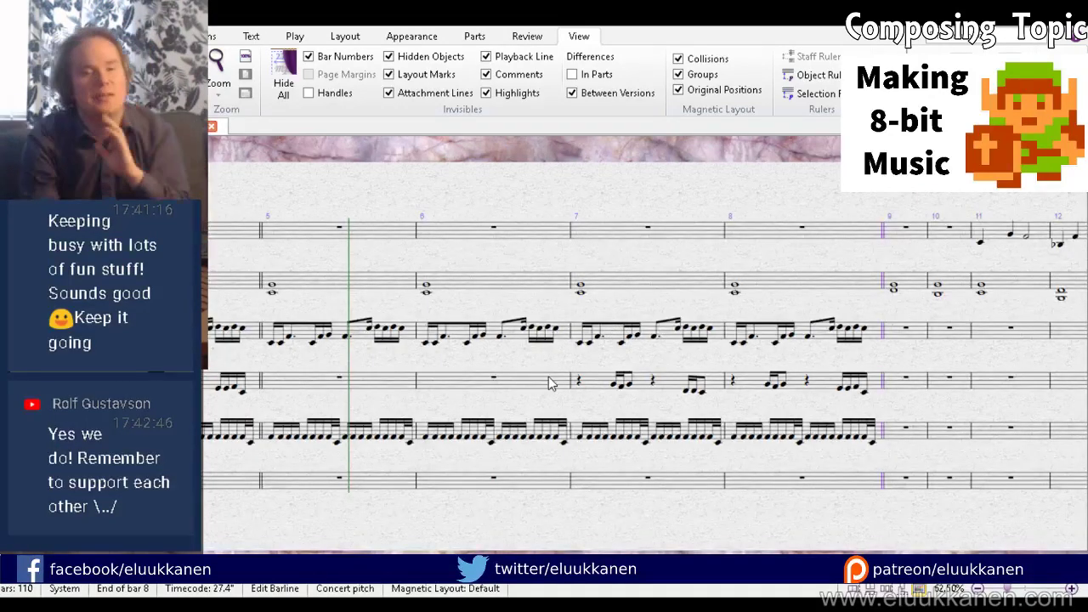
Step: Repeat the bars 3–4 passage of the fourth staff into bars 5–6
left_click_drag(352, 365, 541, 364)
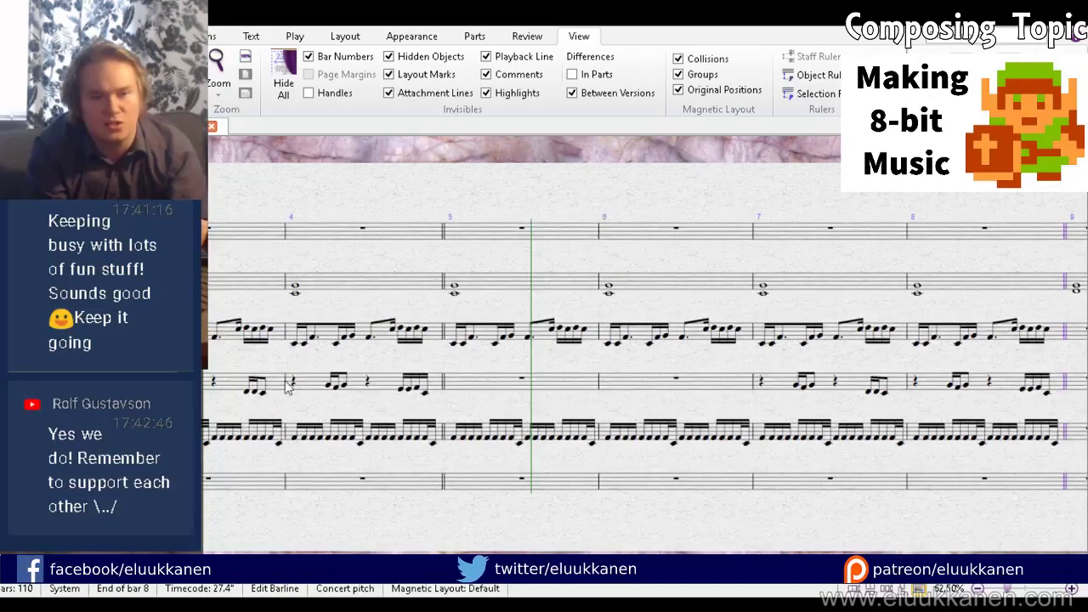
left_click(314, 382)
left_click(238, 381, "shift")
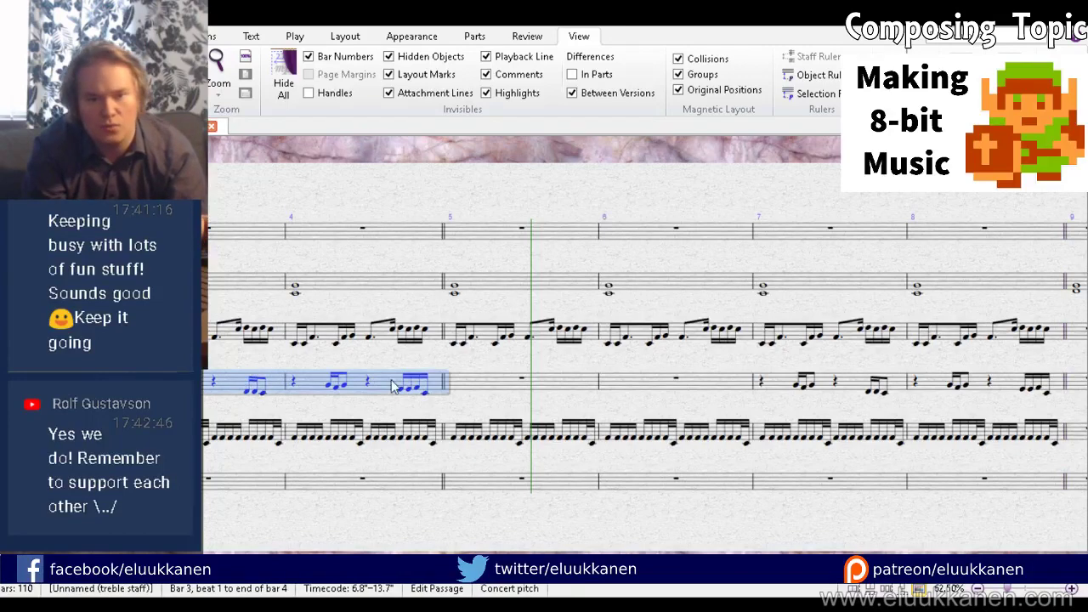
key("r")
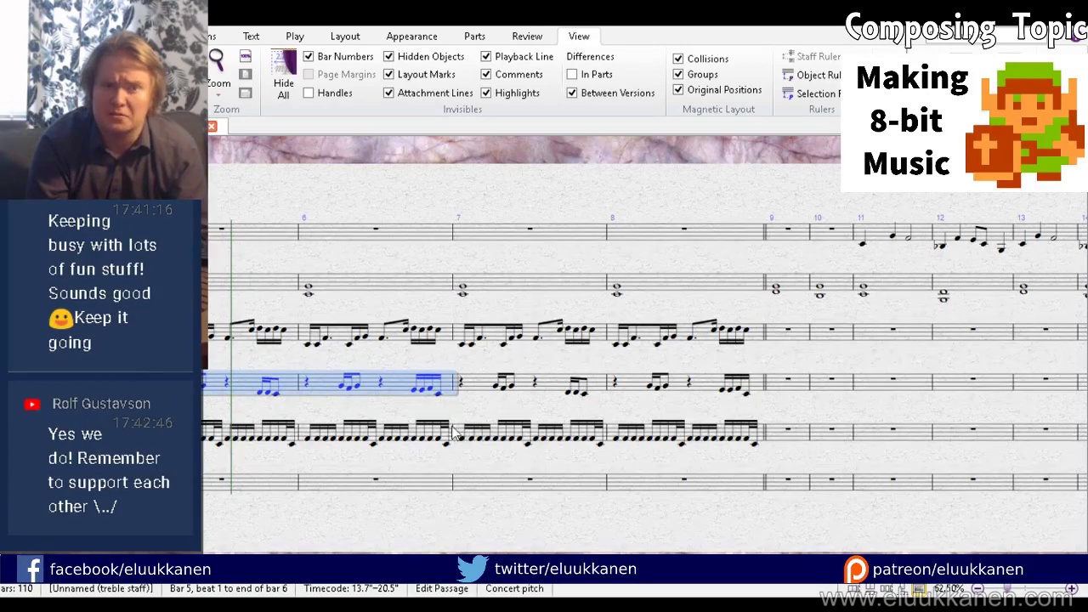
left_click_drag(394, 417, 474, 374)
key("Escape")
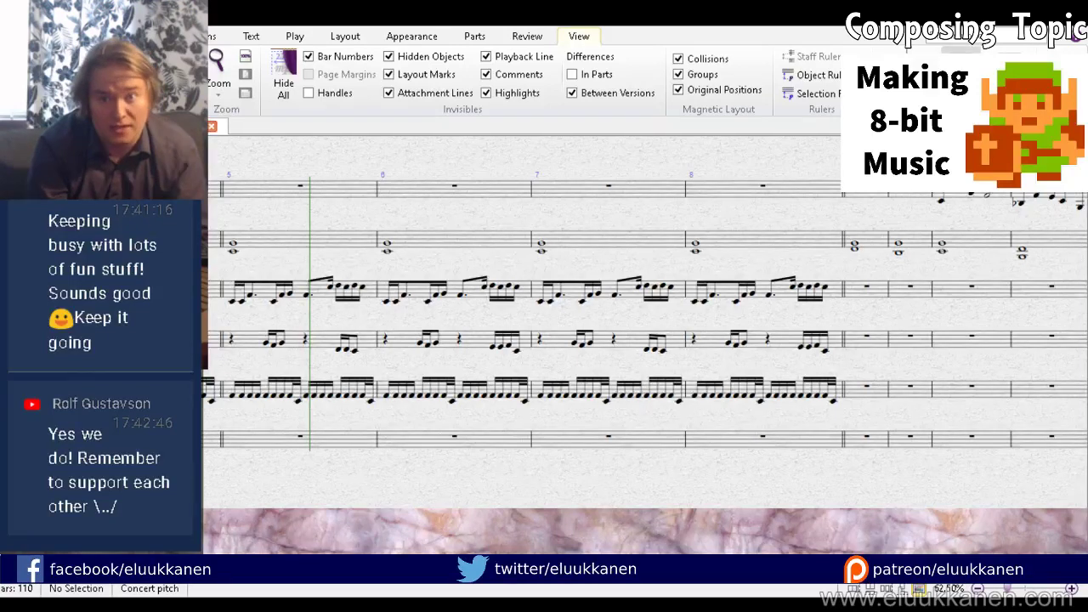
Step: Inspect the sixth staff's channel strip in the mixer
key("m")
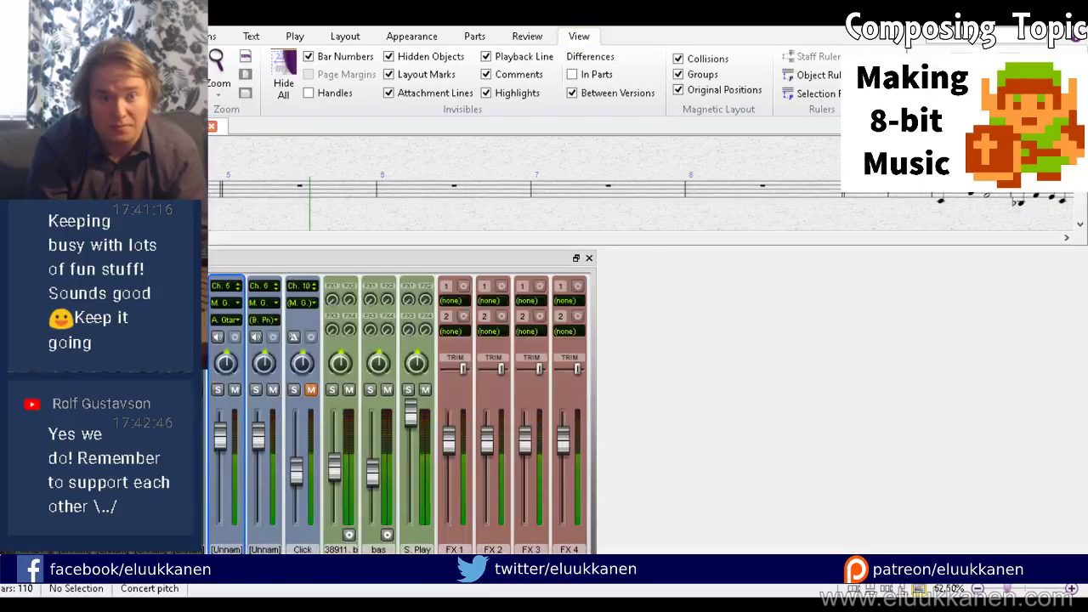
left_click(268, 332)
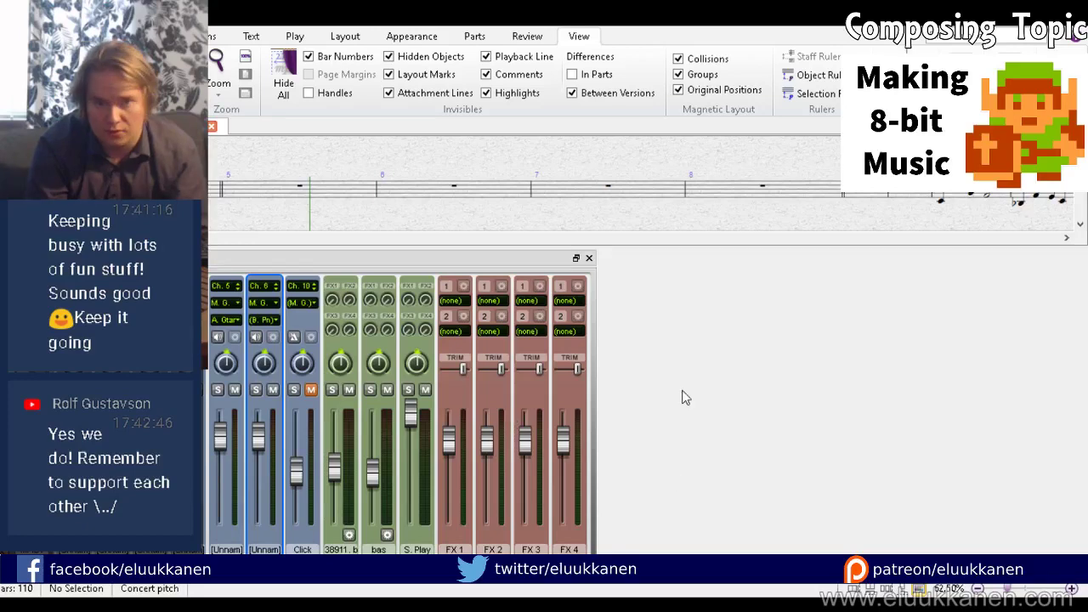
left_click(588, 258)
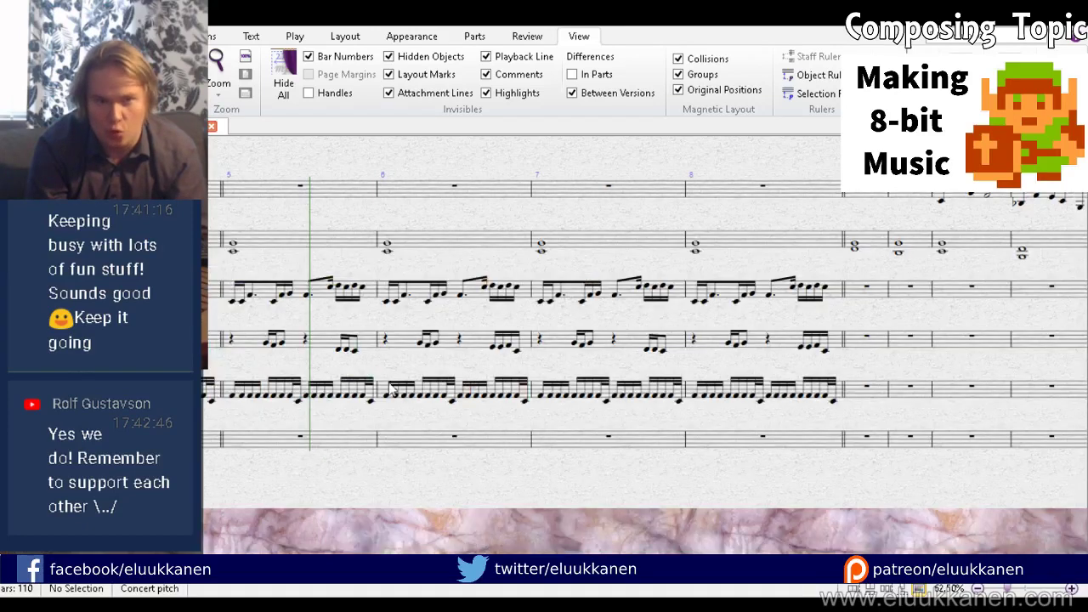
Step: Enter a dotted eighth note and a sixteenth note, both G2, at the start of bar 5 in the sixth staff
left_click_drag(243, 481, 280, 468)
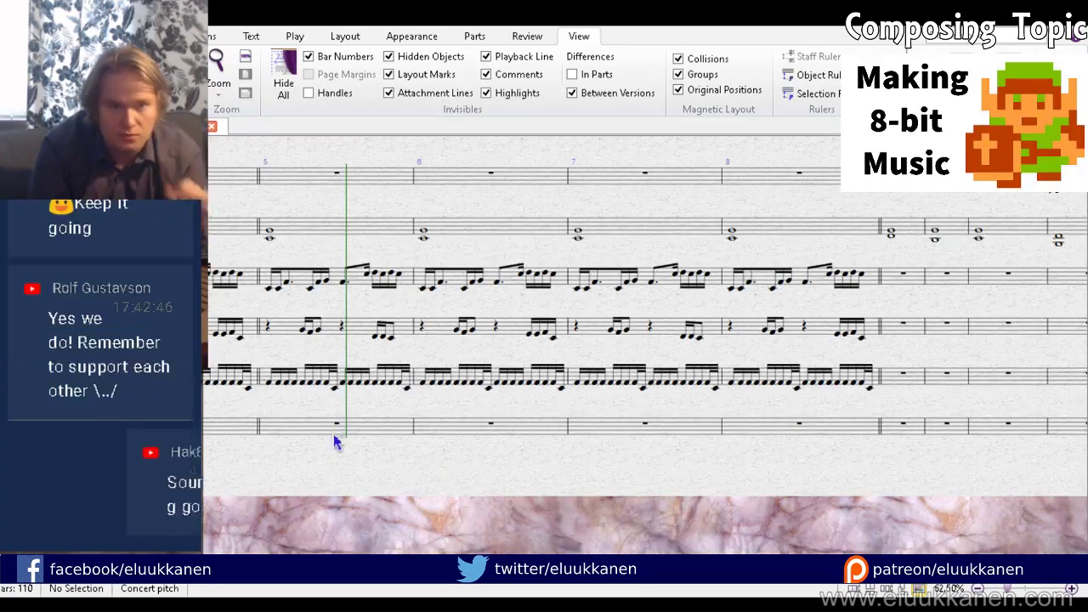
left_click(277, 426)
key("ctrl+z")
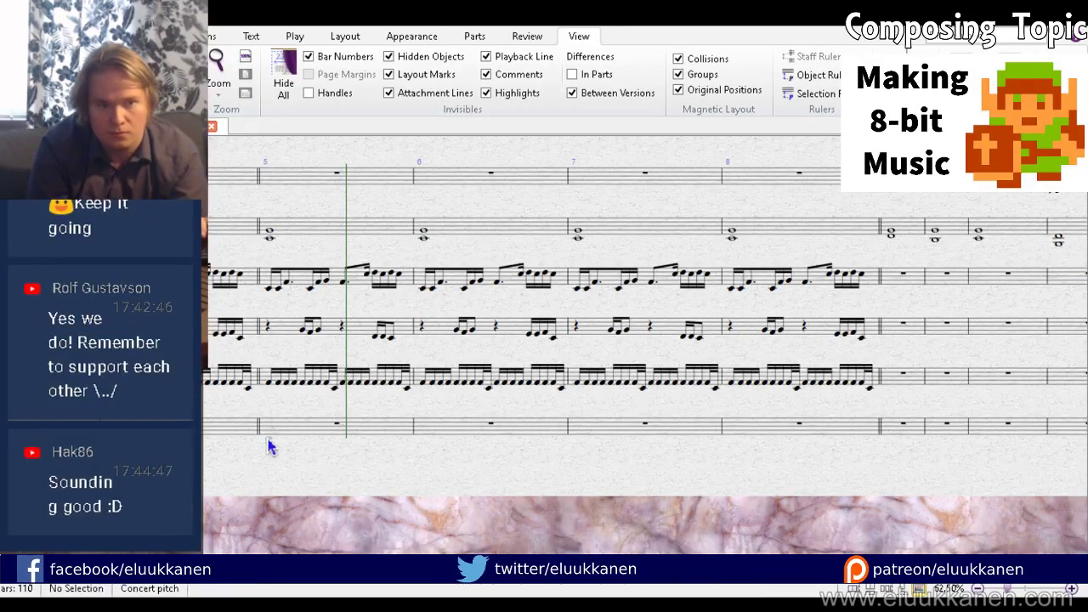
left_click(269, 447)
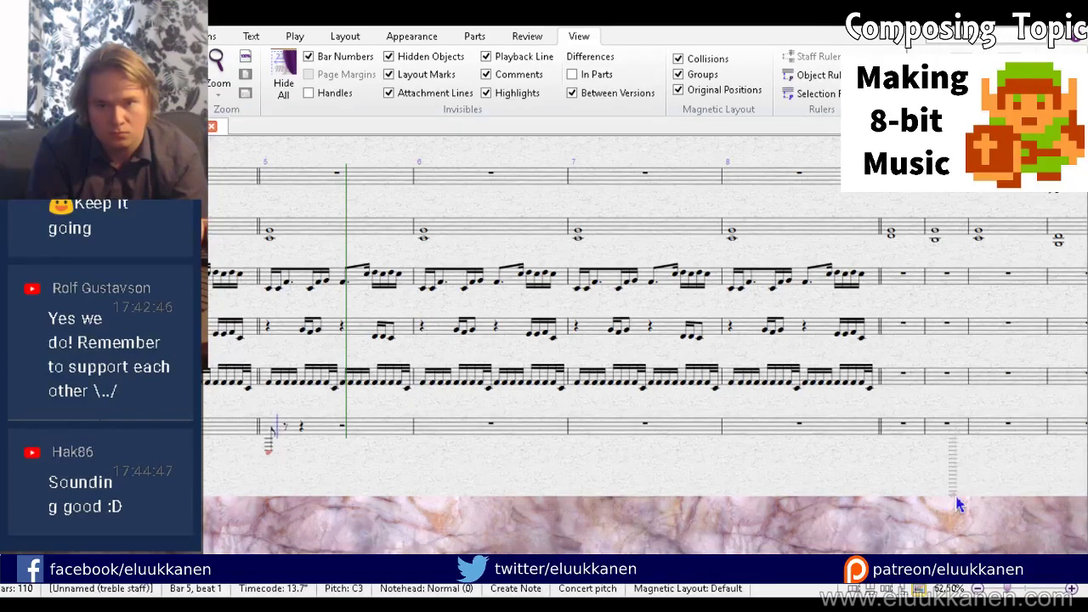
key("Escape")
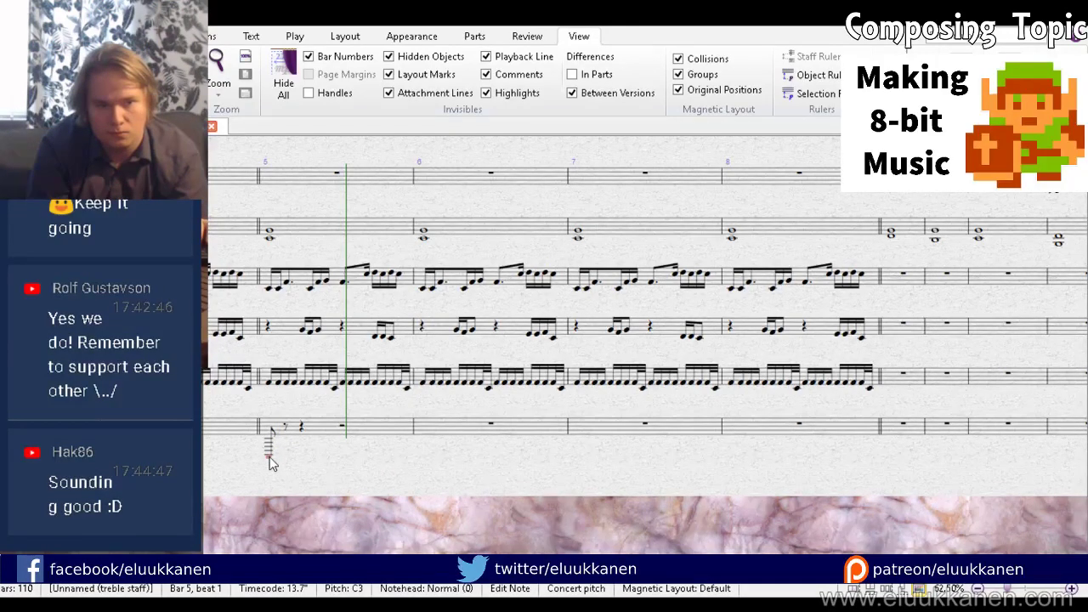
left_click_drag(297, 469, 434, 437)
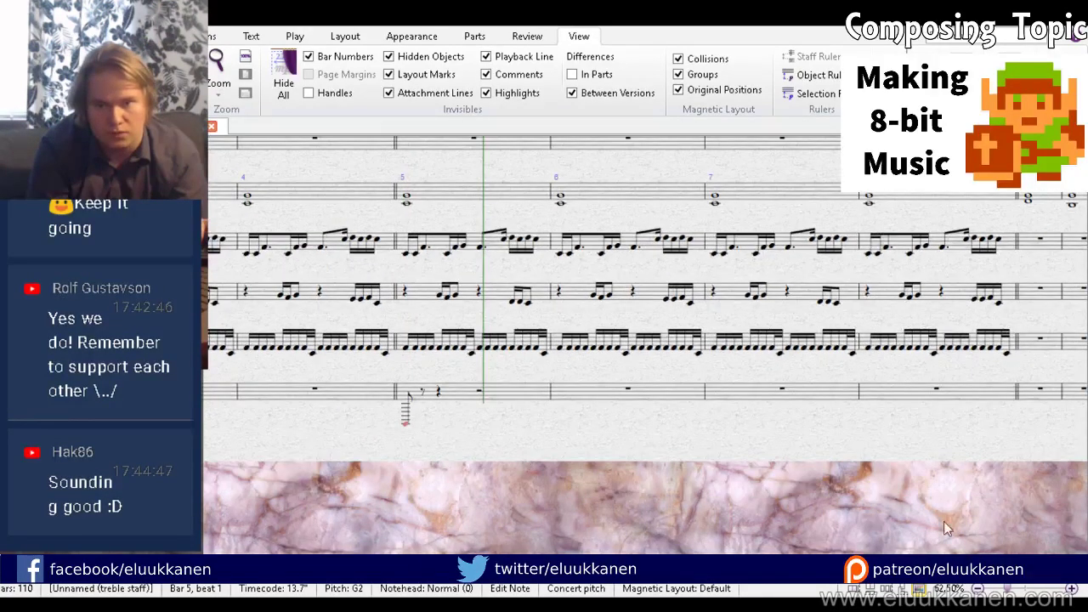
key("Escape")
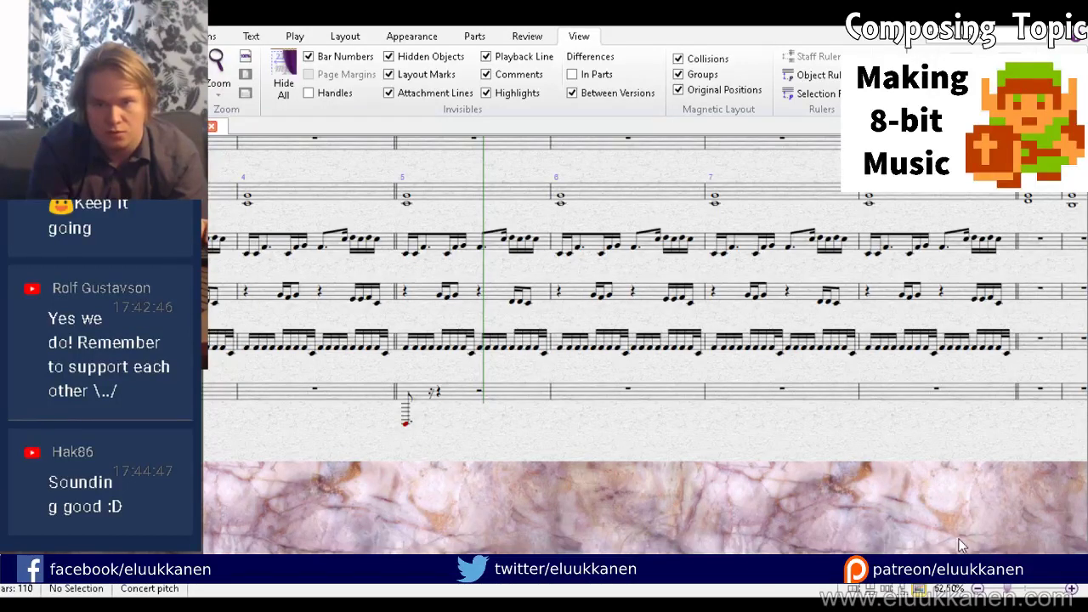
left_click(431, 429)
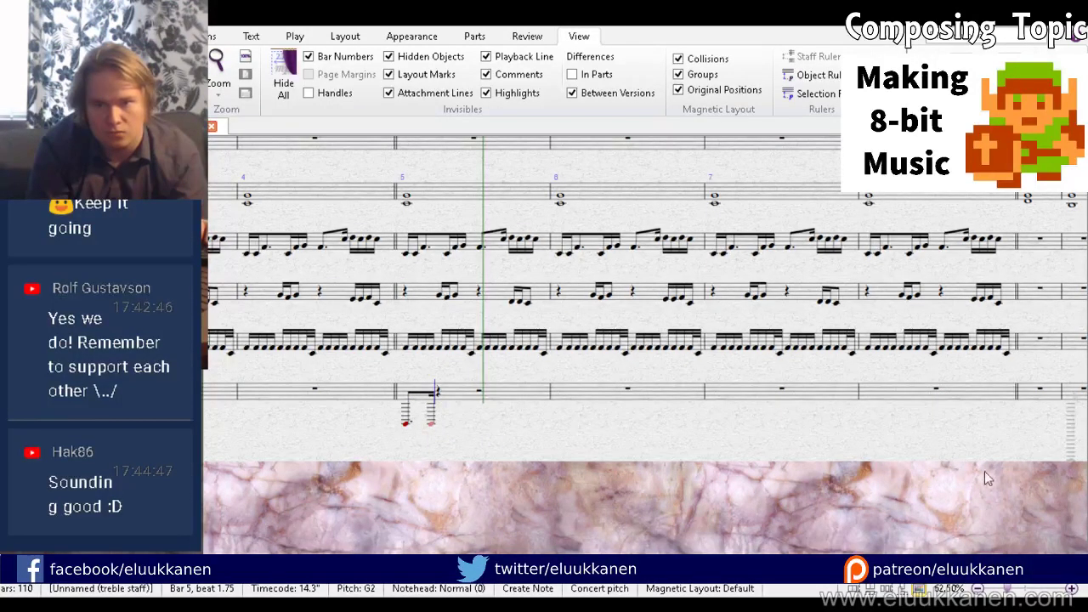
key("Escape")
Step: Repeat the two-note figure through beats 2 to 4 of bar 5 in the sixth staff, with the beat 2 pair on C3
left_click(404, 425)
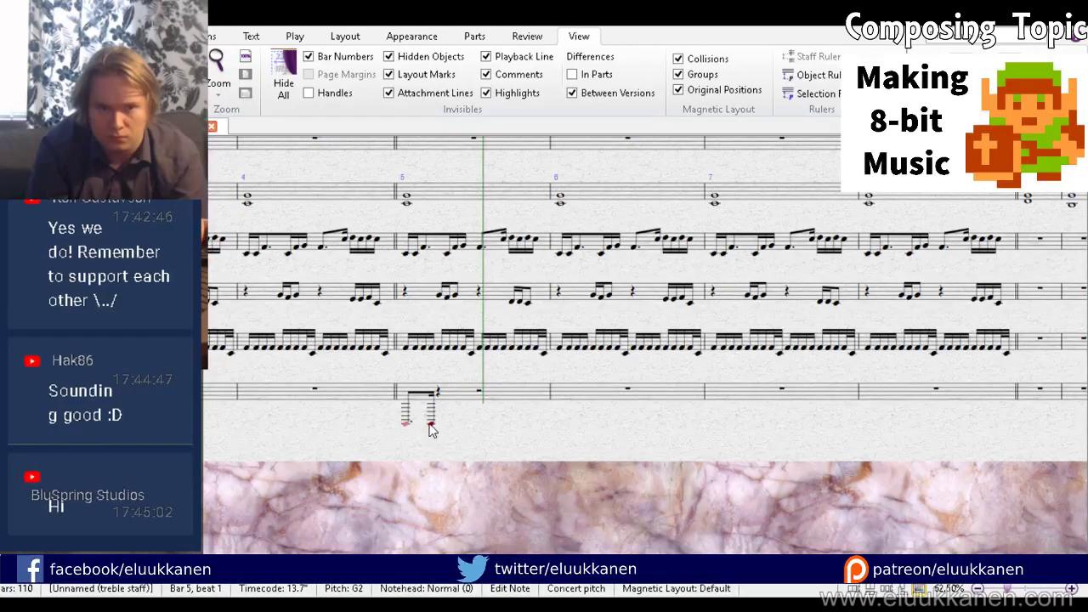
left_click(431, 424, "ctrl")
key("r")
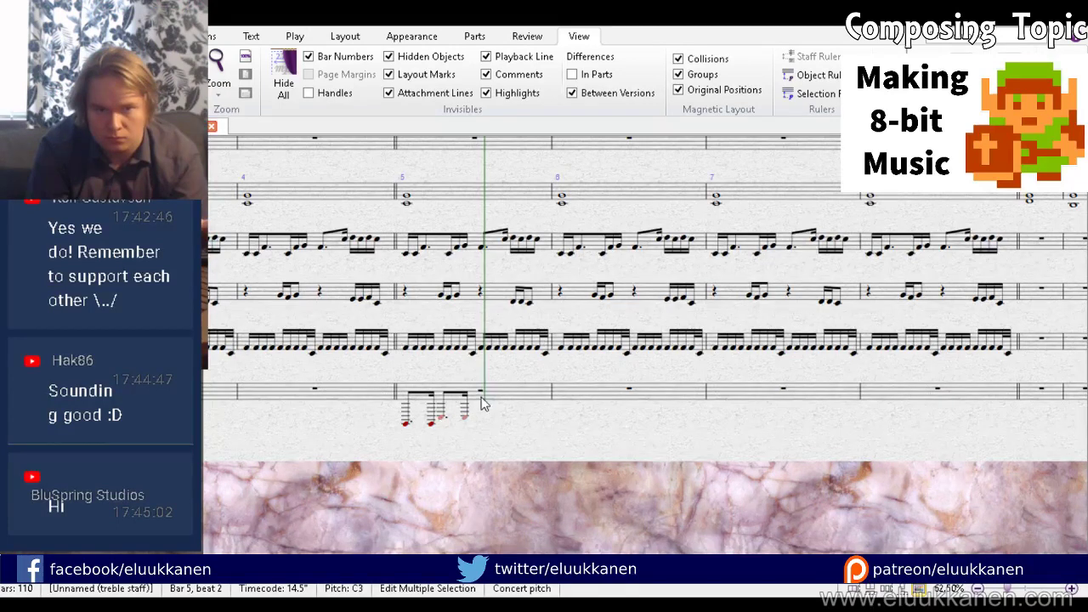
key("r")
key("r")
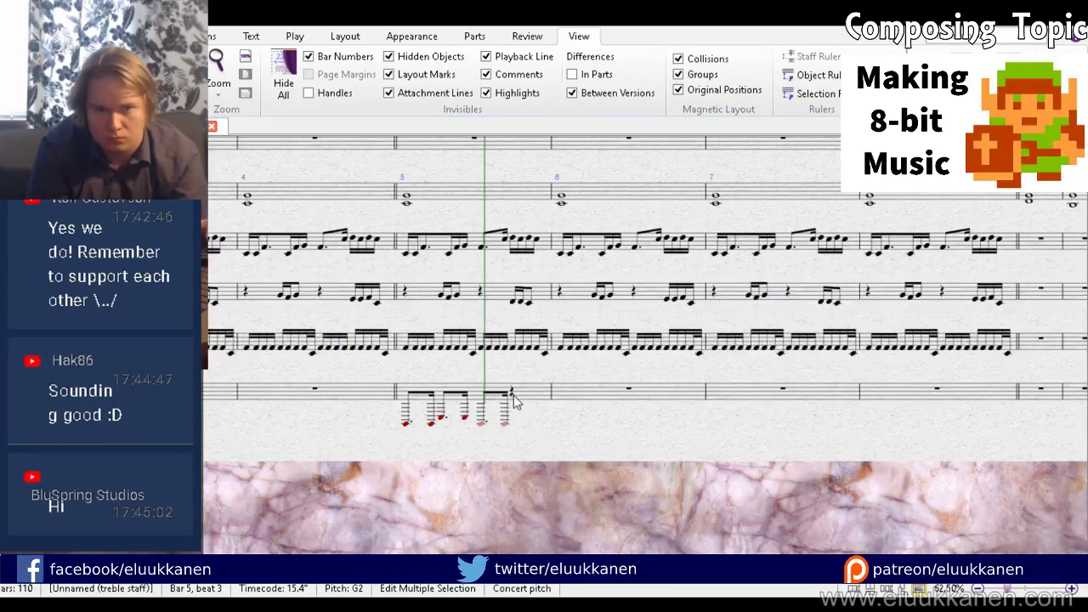
key("Escape")
Step: Copy bar 5 of the sixth staff into bar 6 and repeat the pattern through bar 8
left_click(491, 391)
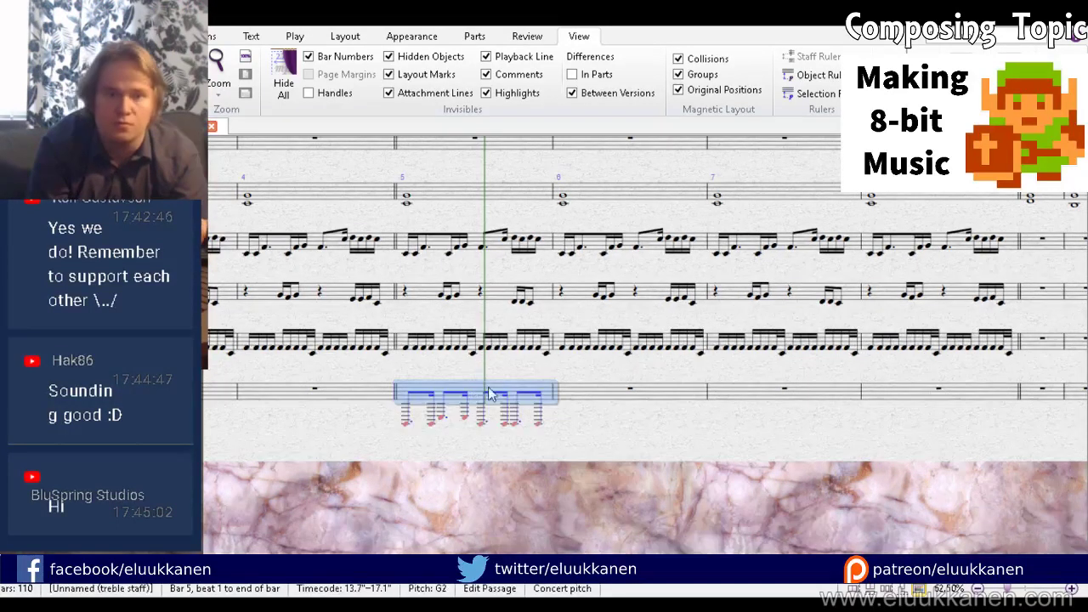
key("ctrl+c")
left_click(576, 394)
key("ctrl+v")
key("r")
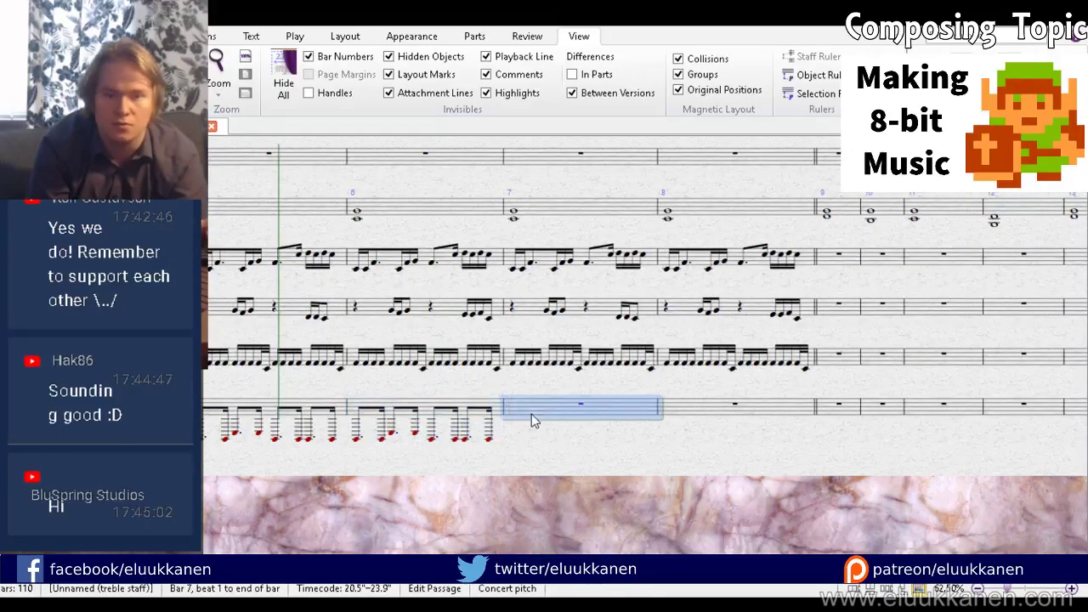
key("r")
left_click_drag(400, 474, 552, 481)
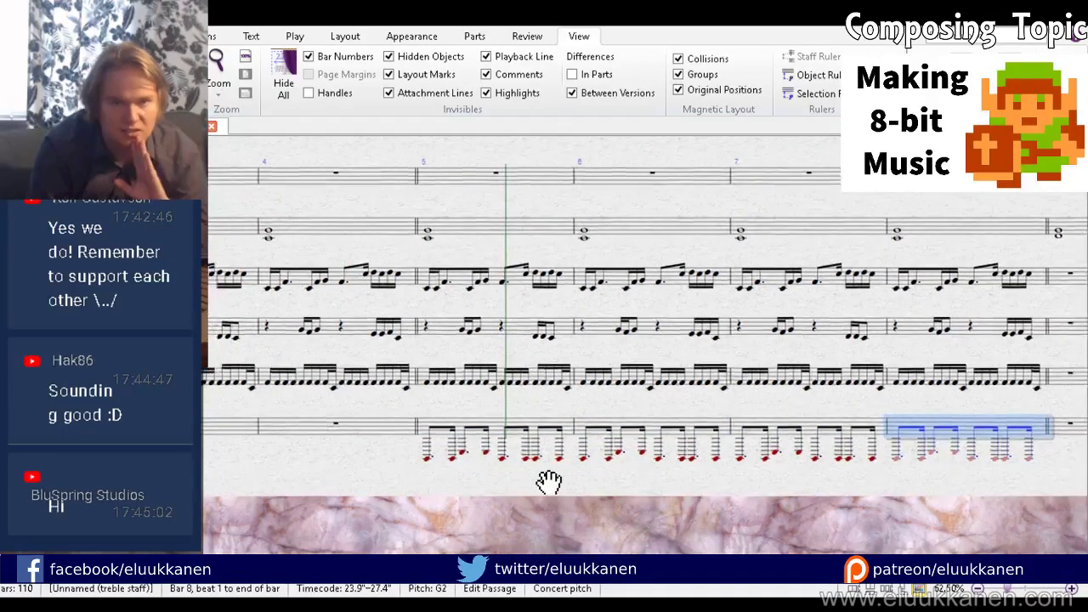
left_click(405, 486)
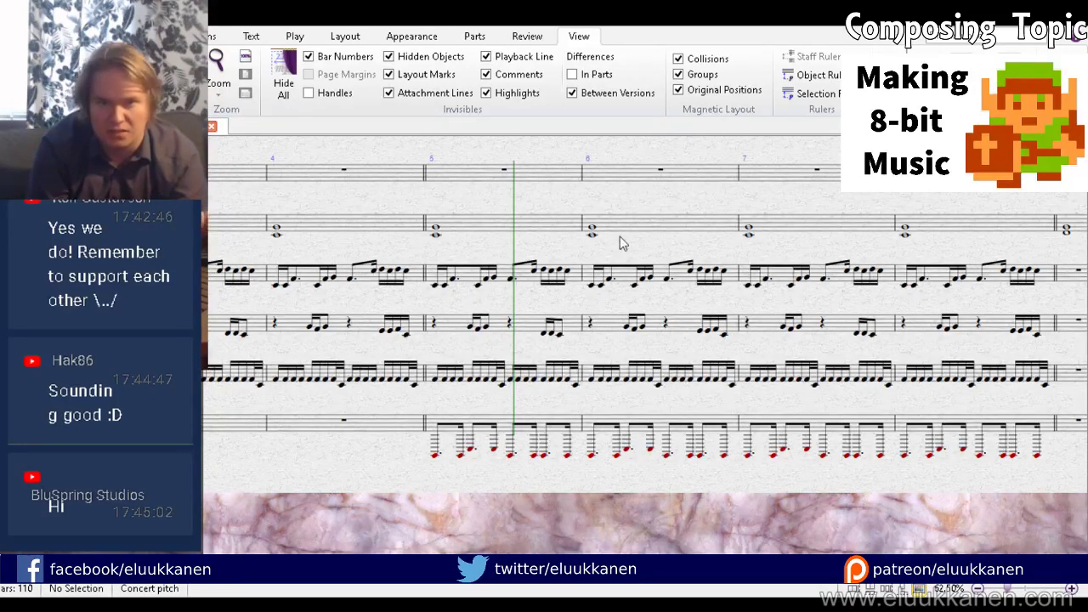
Step: Add an empty seventh staff below the others and set its mixer playback device to M. G
left_click(772, 498)
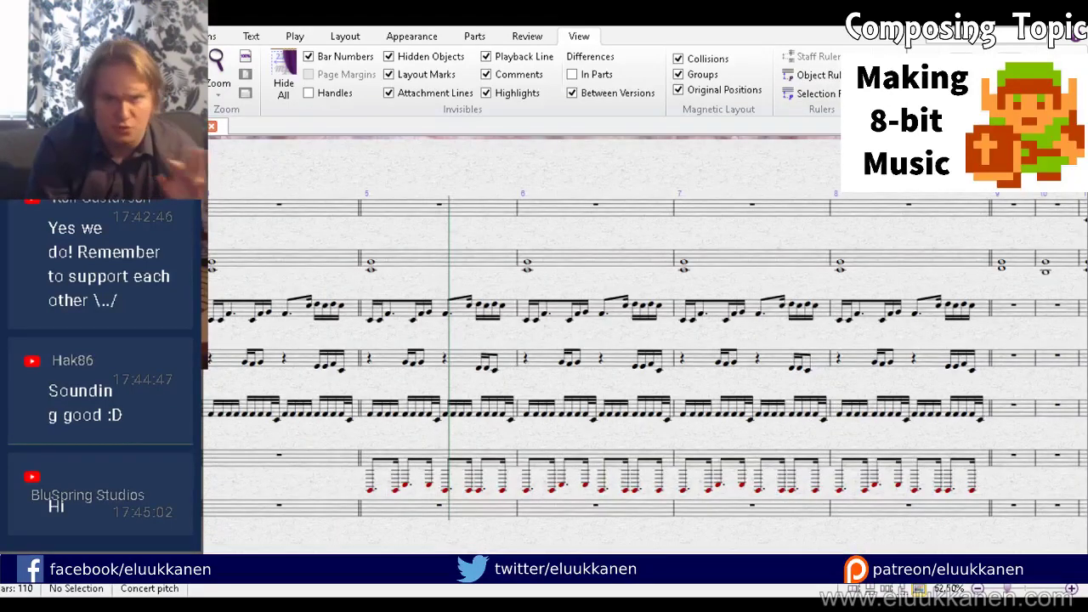
key("m")
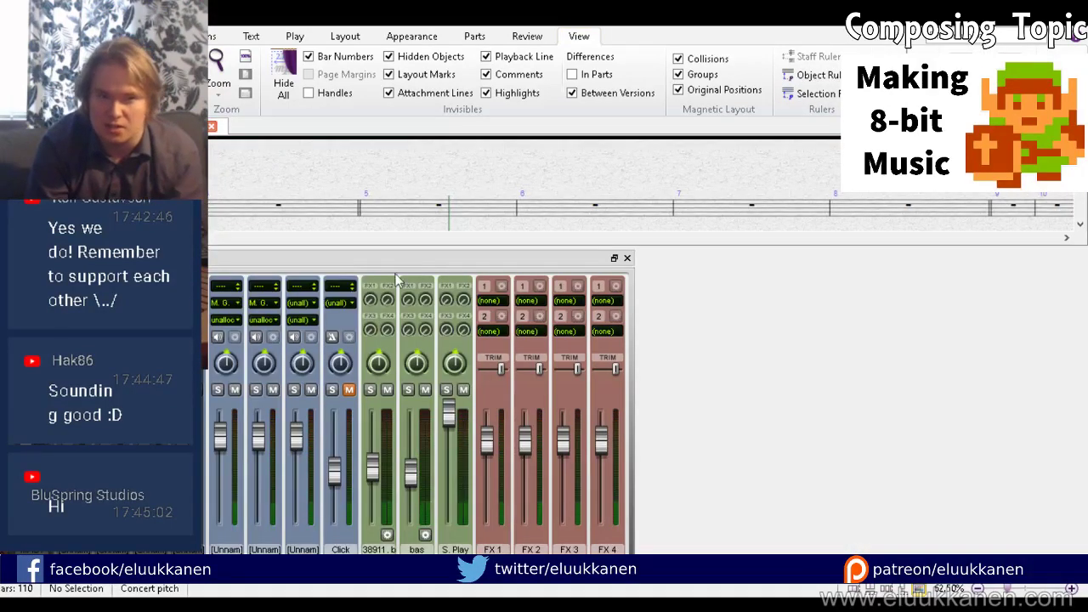
left_click(311, 311)
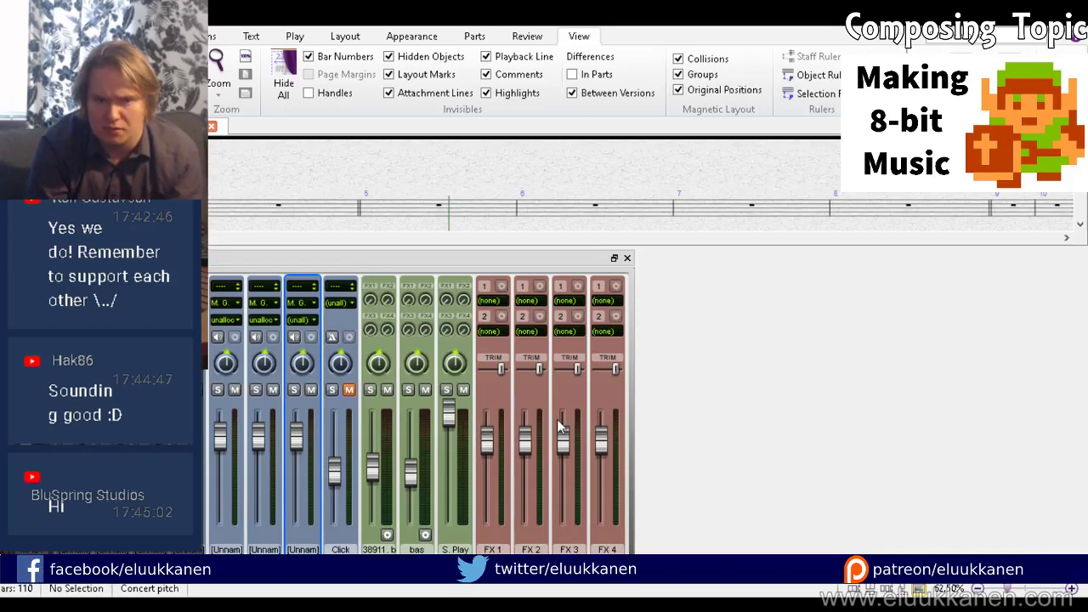
key("m")
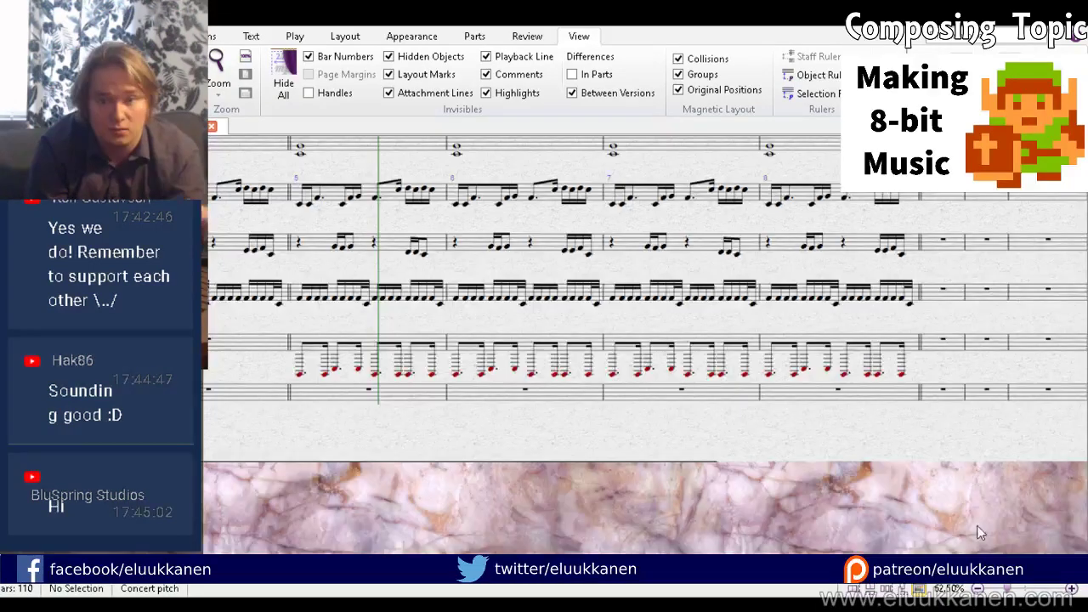
Step: Play back the score from the beginning with the whole system in view, stopping in bar 2
left_click_drag(686, 466, 1037, 441)
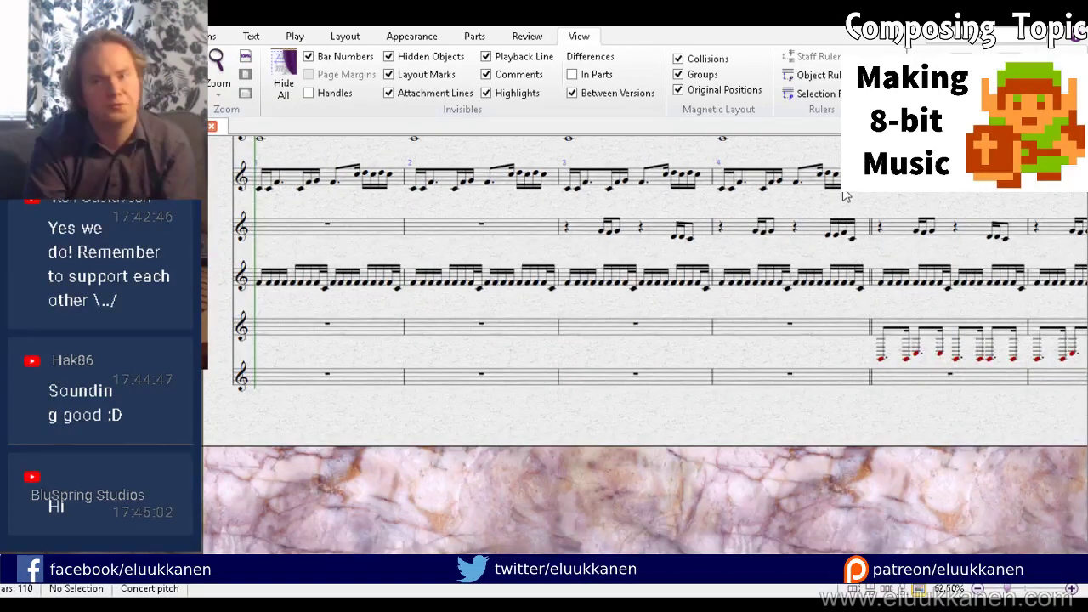
scroll(536, 412, "down", 2)
key("ctrl+[")
key("space")
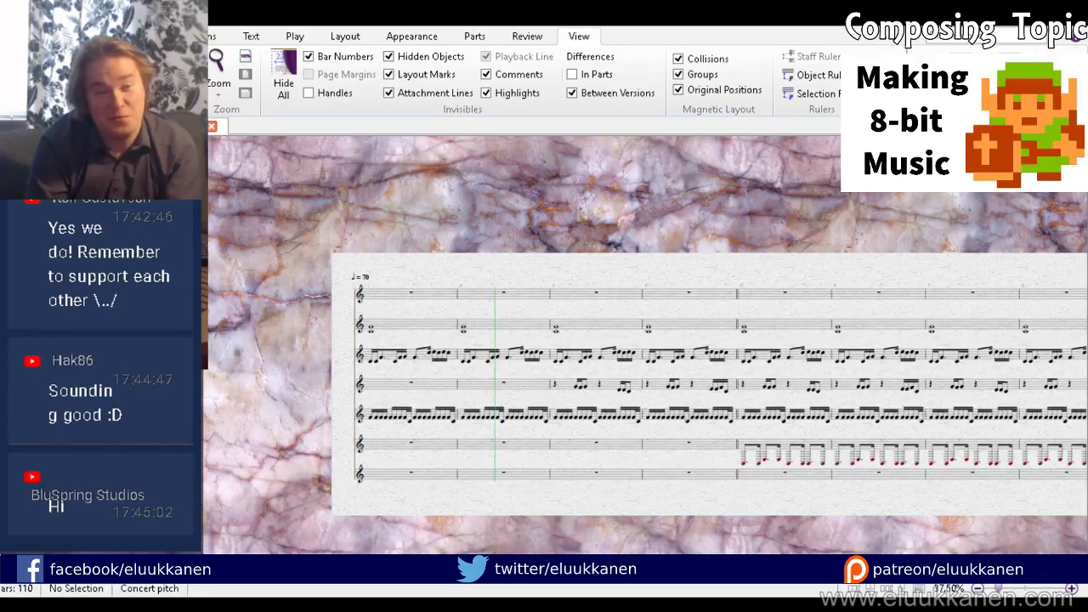
key("space")
key("ctrl+plus")
key("ctrl+plus")
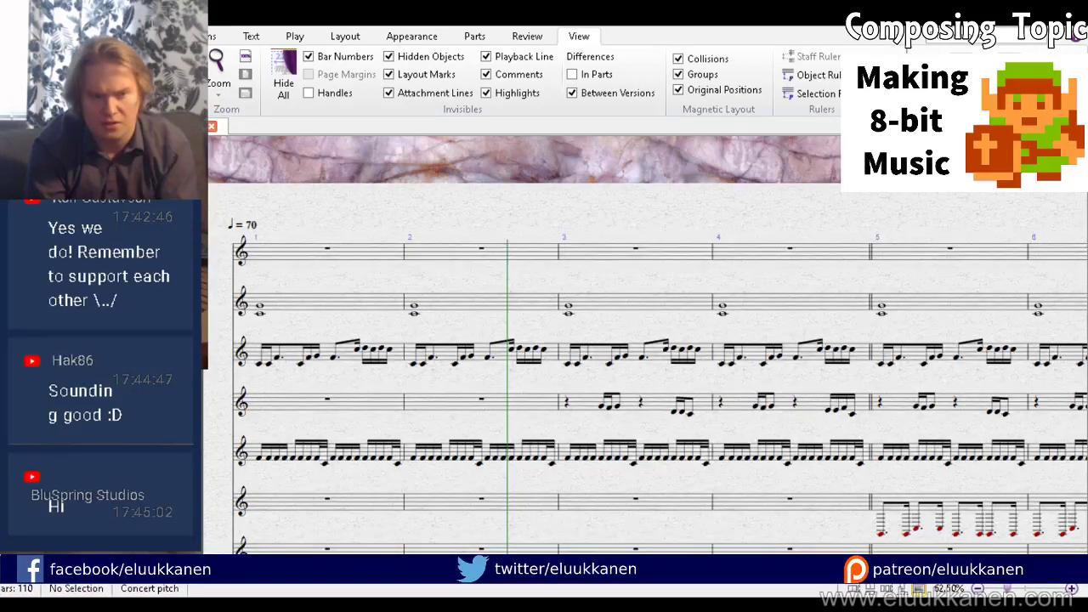
Step: Continue playback from bar 2 with the whole system in view, following the playback line and stopping in bar 6
left_click_drag(593, 440, 394, 379)
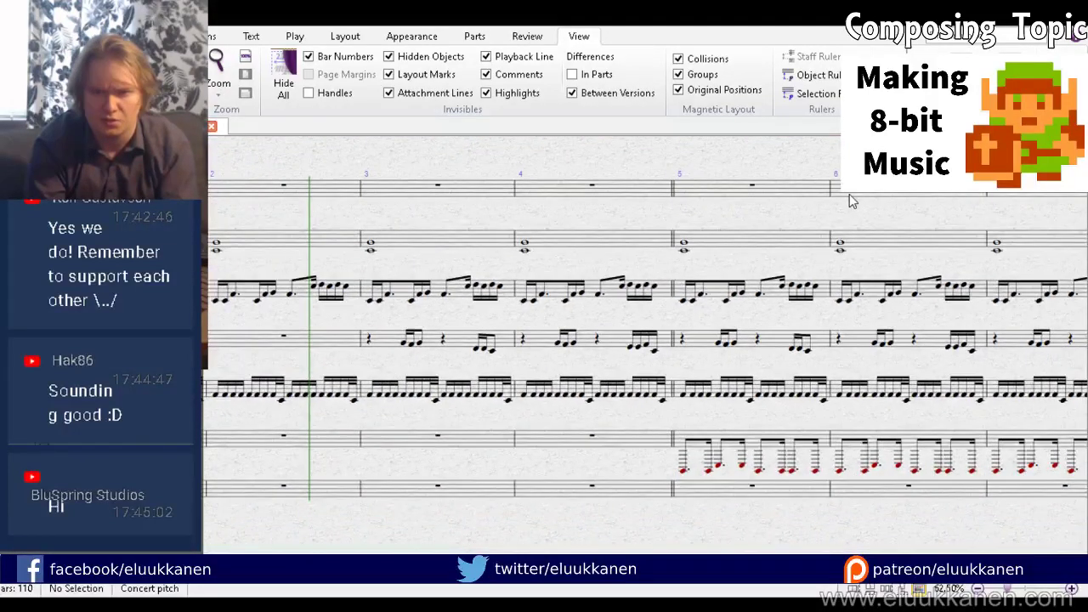
key("ctrl+minus")
key("ctrl+minus")
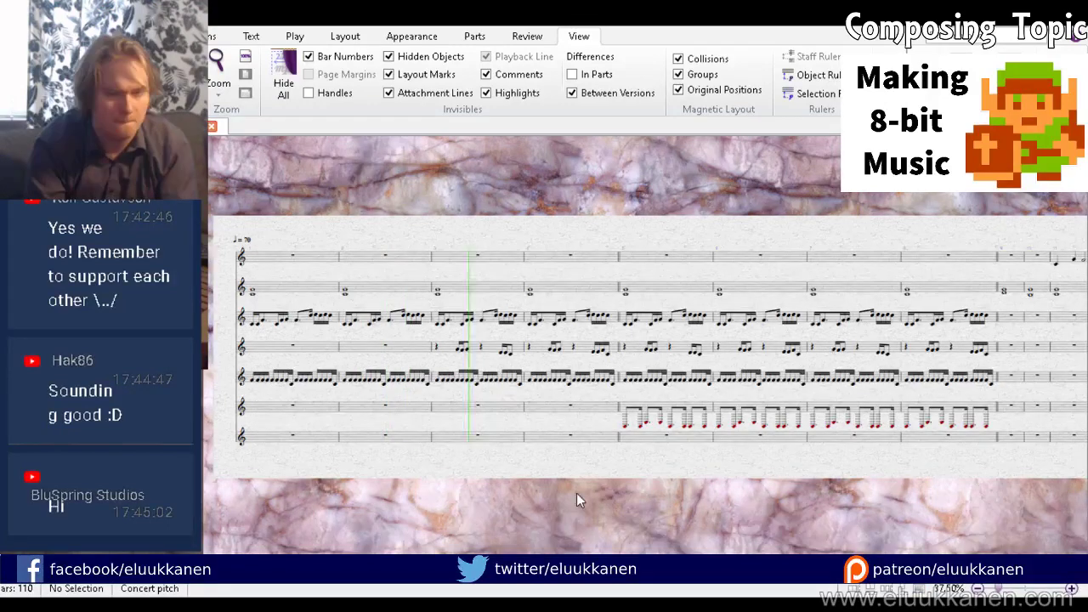
left_click_drag(577, 494, 402, 485)
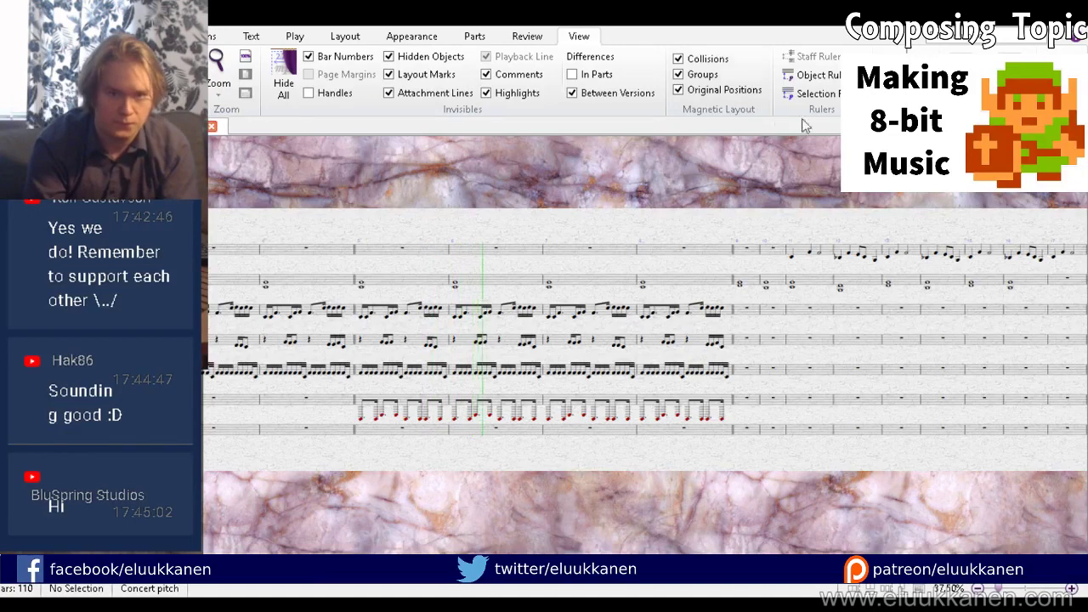
key("space")
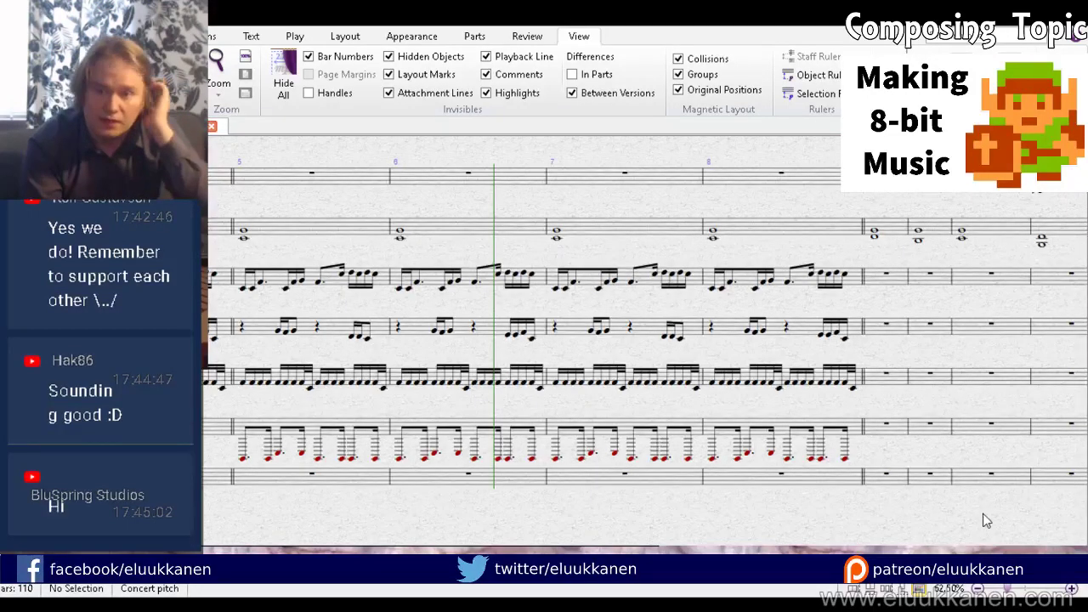
Step: Enter quarter notes on beats 3 and 4 of bar 6 in the seventh staff, leading to a whole-note C5 in bar 7
key("n")
left_click(523, 486)
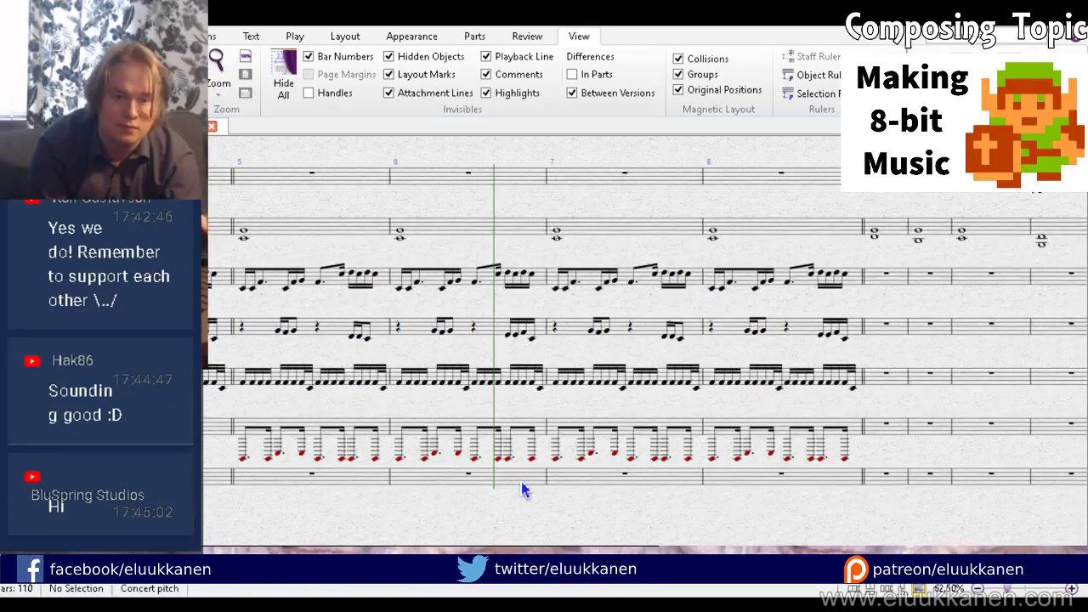
left_click(529, 484)
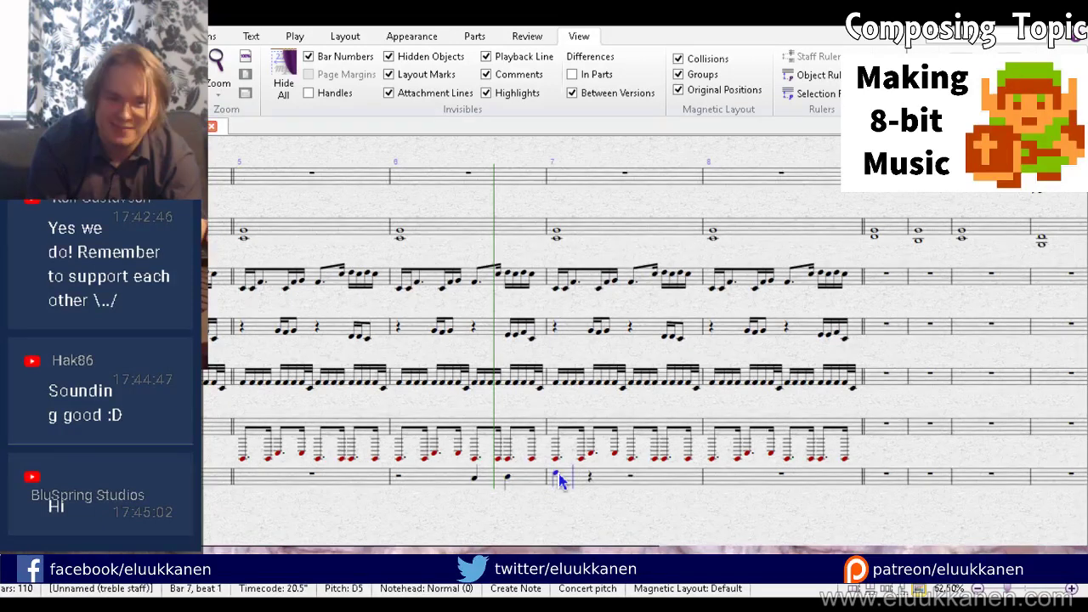
left_click(558, 477)
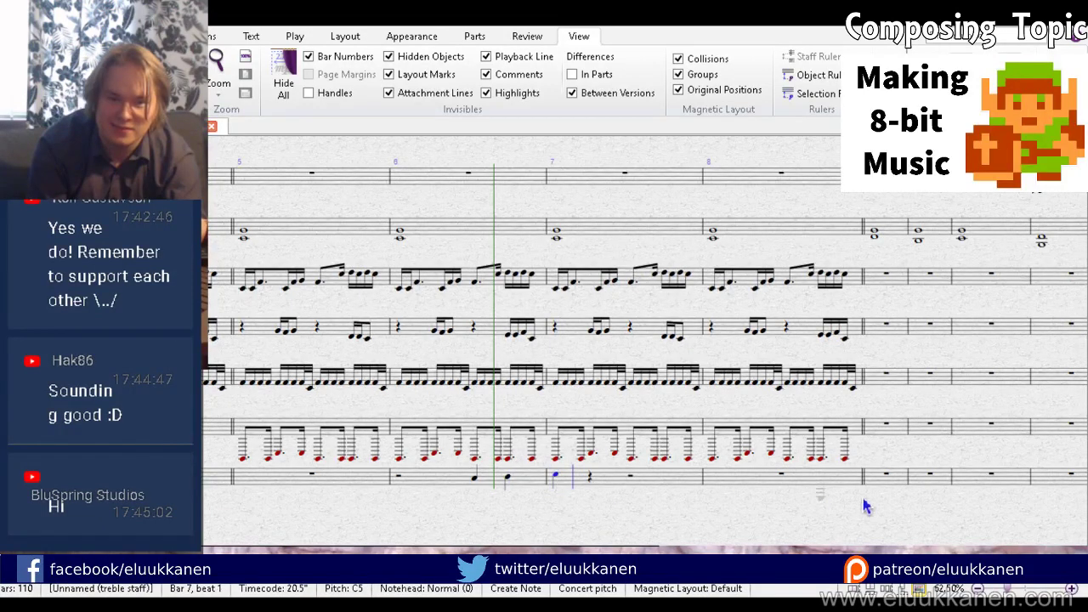
key("Escape")
key("KP_6")
left_click(606, 483)
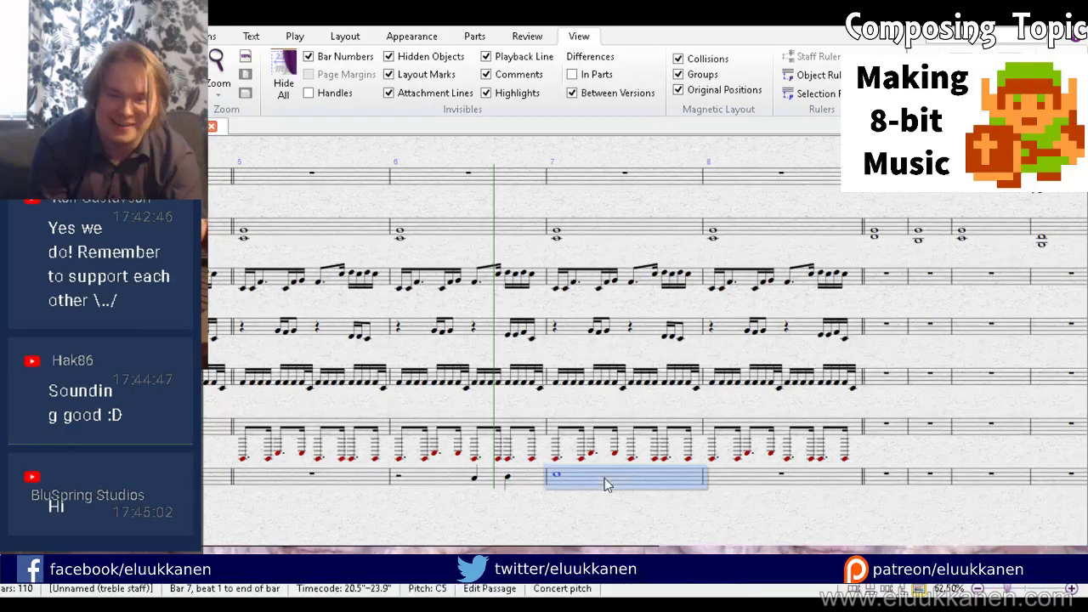
Step: Copy the seventh staff's whole-note C5 from bar 7 into bar 8 and tie the two notes together
left_click(772, 477, "alt")
left_click(660, 485)
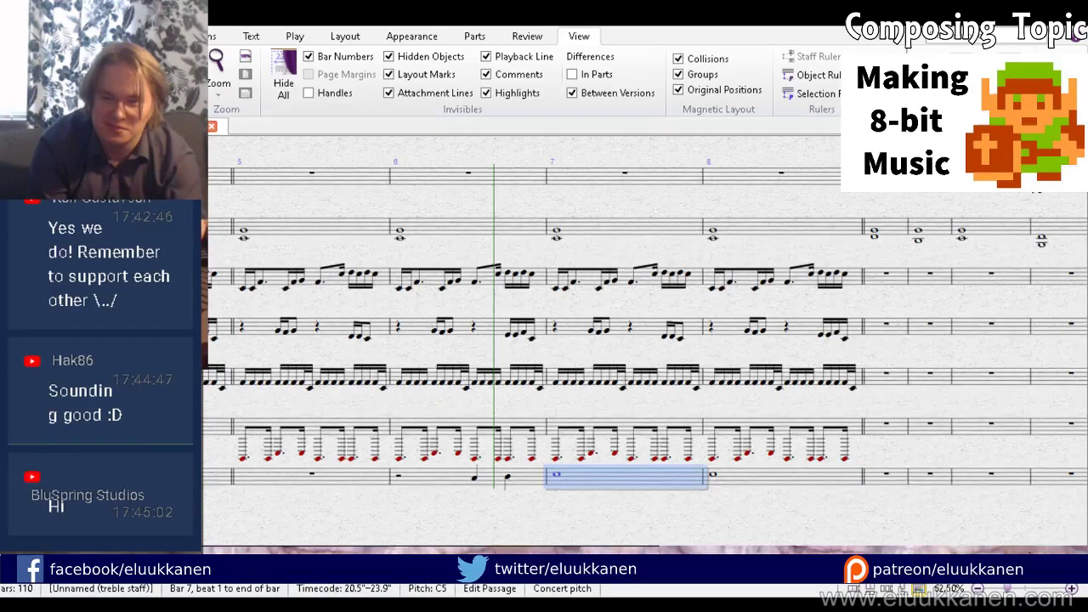
left_click_drag(277, 530, 685, 546)
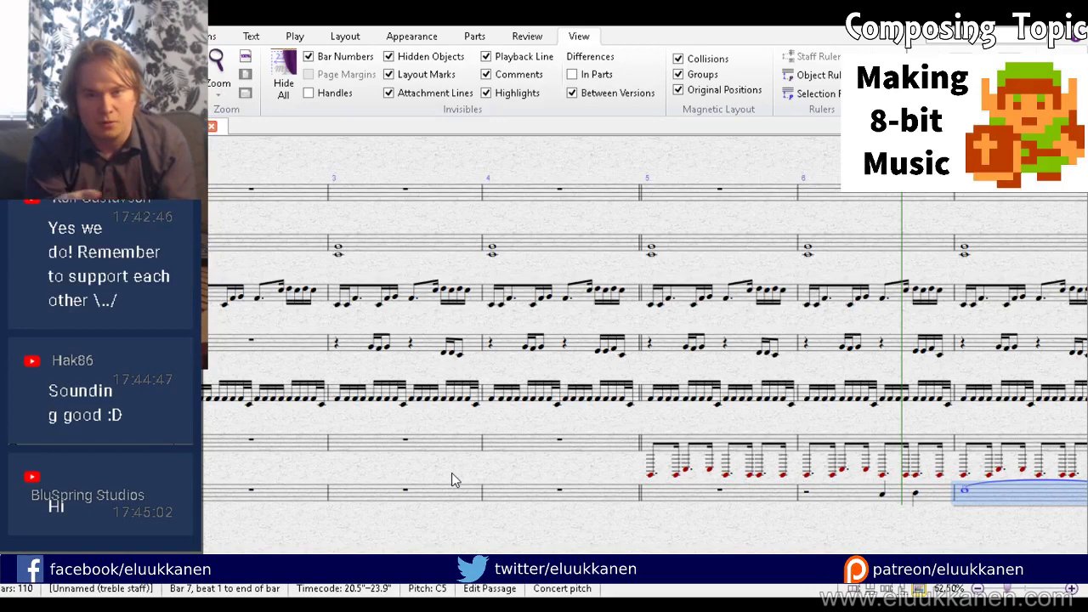
left_click_drag(668, 428, 0, 423)
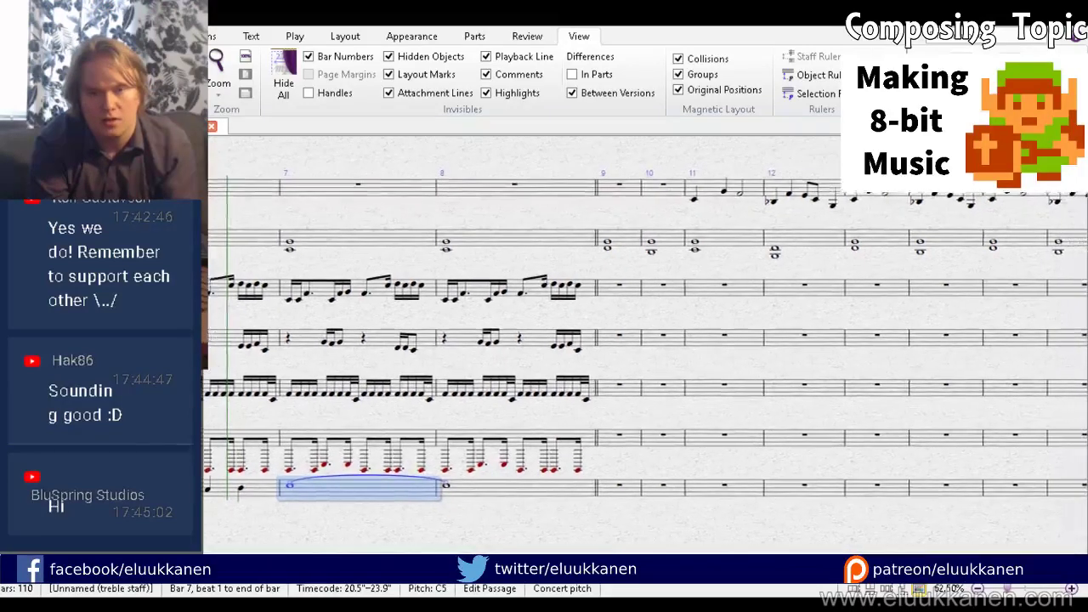
Step: Insert four empty bars before bar 9 and put a double barline at the end of bar 12
scroll(644, 336, "right", 1)
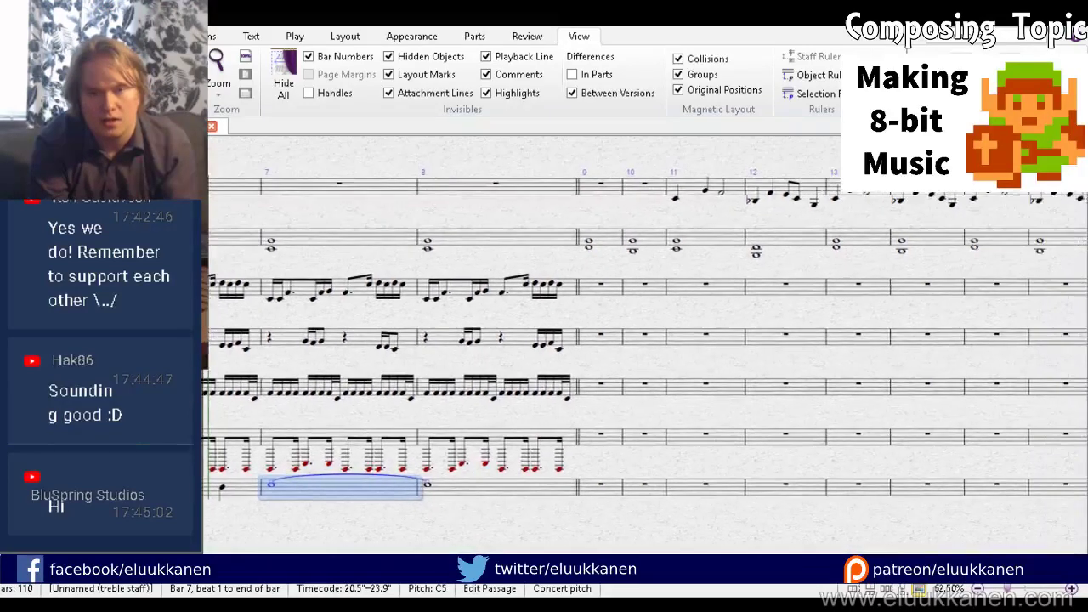
left_click_drag(622, 264, 618, 264)
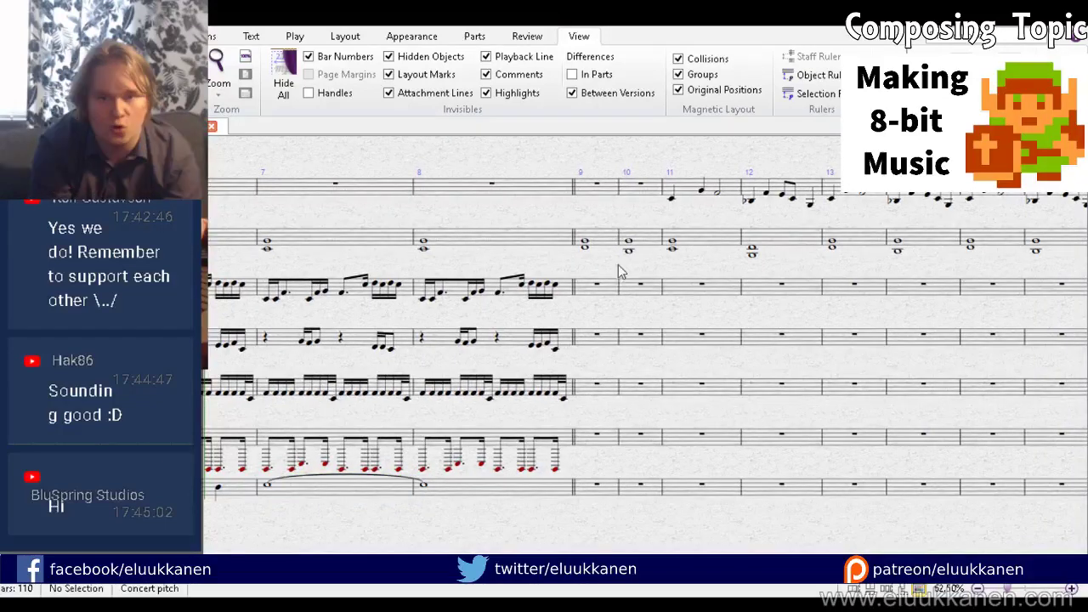
left_click(589, 287)
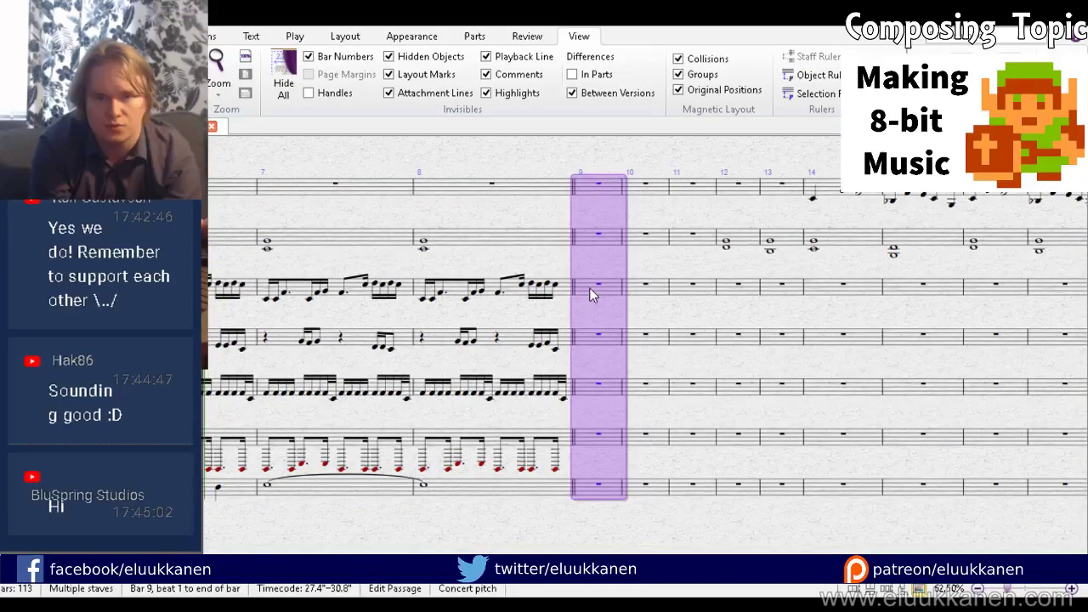
key("ctrl+shift+b")
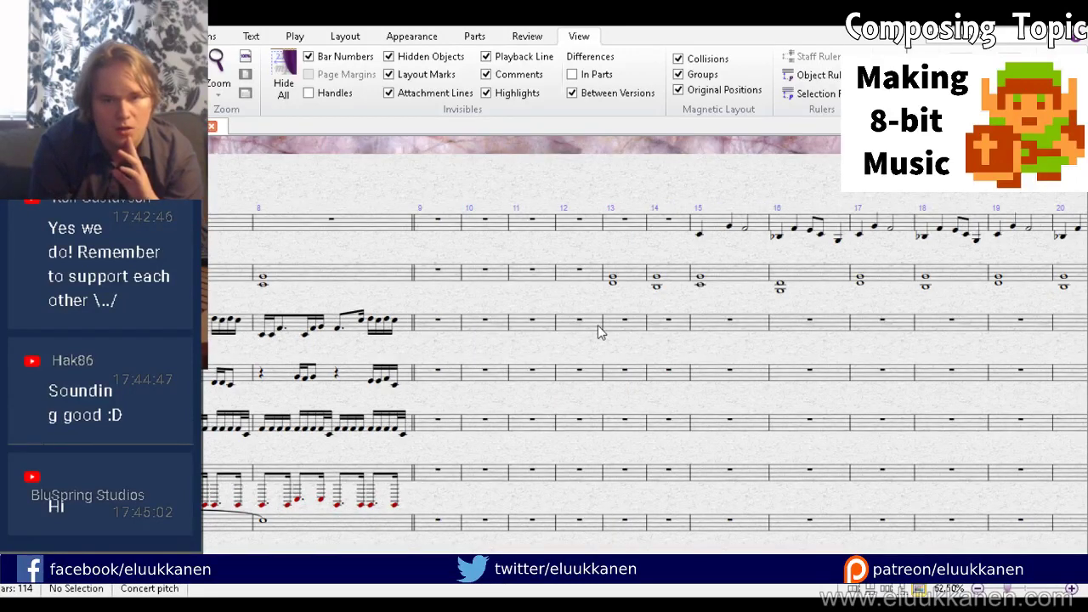
left_click(602, 259)
left_click_drag(330, 391, 610, 435)
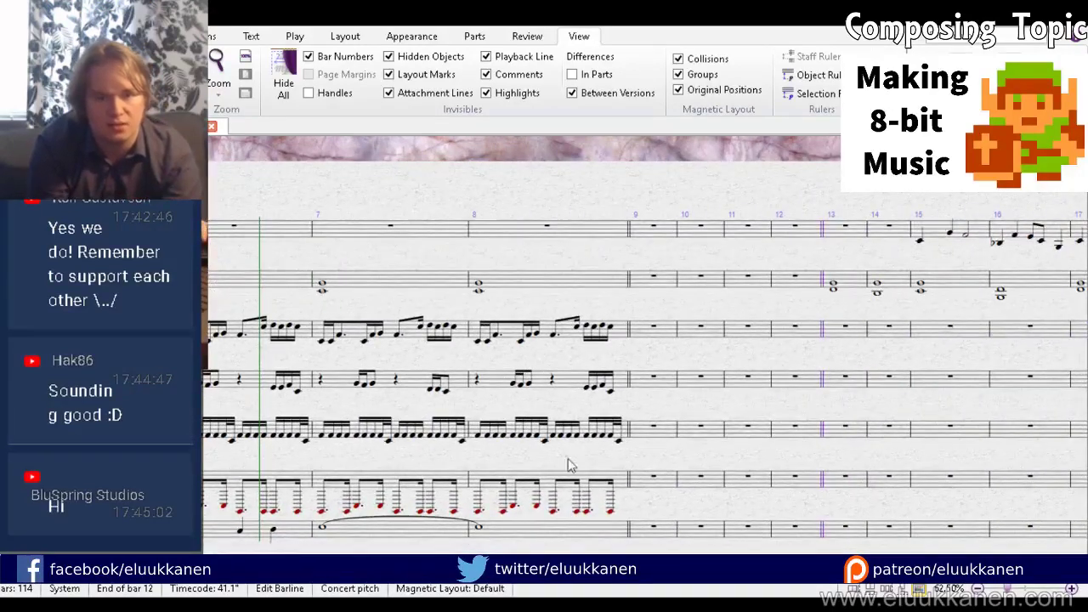
Step: Copy bars 7 and 8 of the third to sixth staves into bars 9–10 and again into bars 11–12
left_click(551, 483)
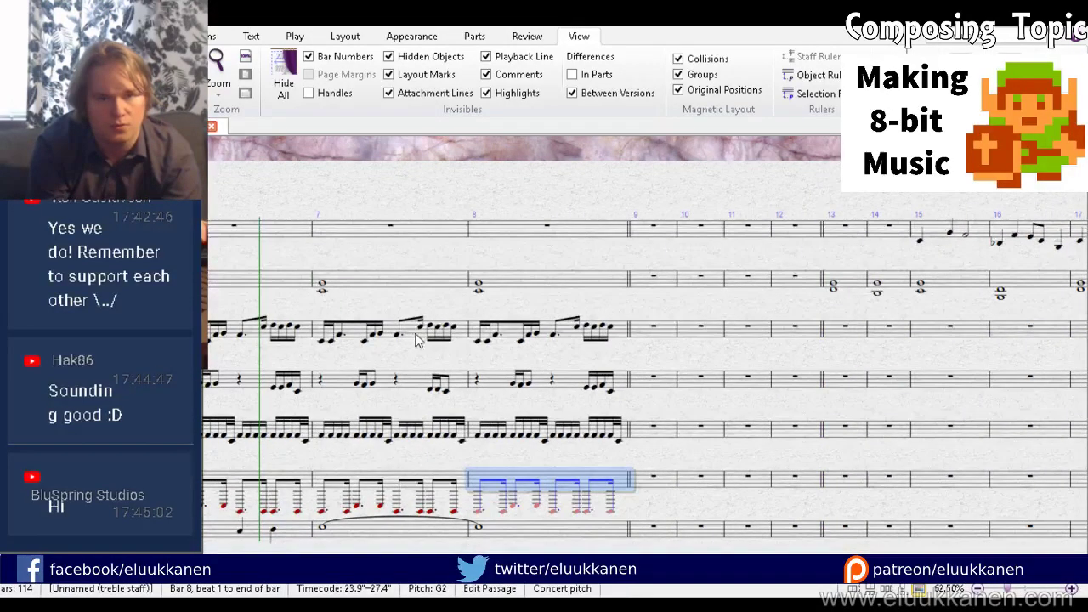
left_click(414, 339, "shift")
left_click(653, 336, "alt")
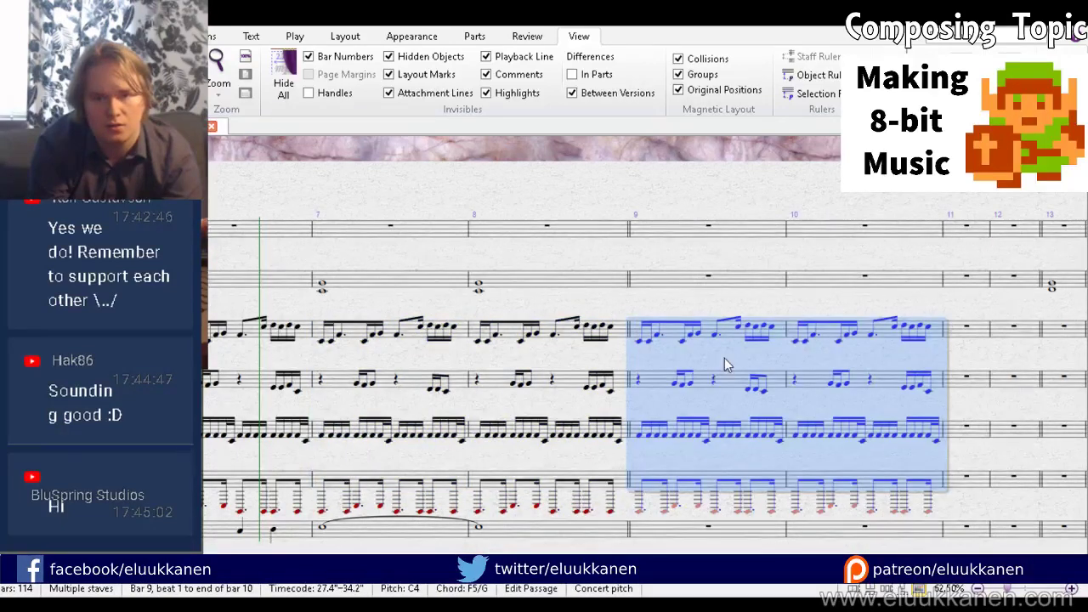
left_click(585, 338)
key("ctrl+v")
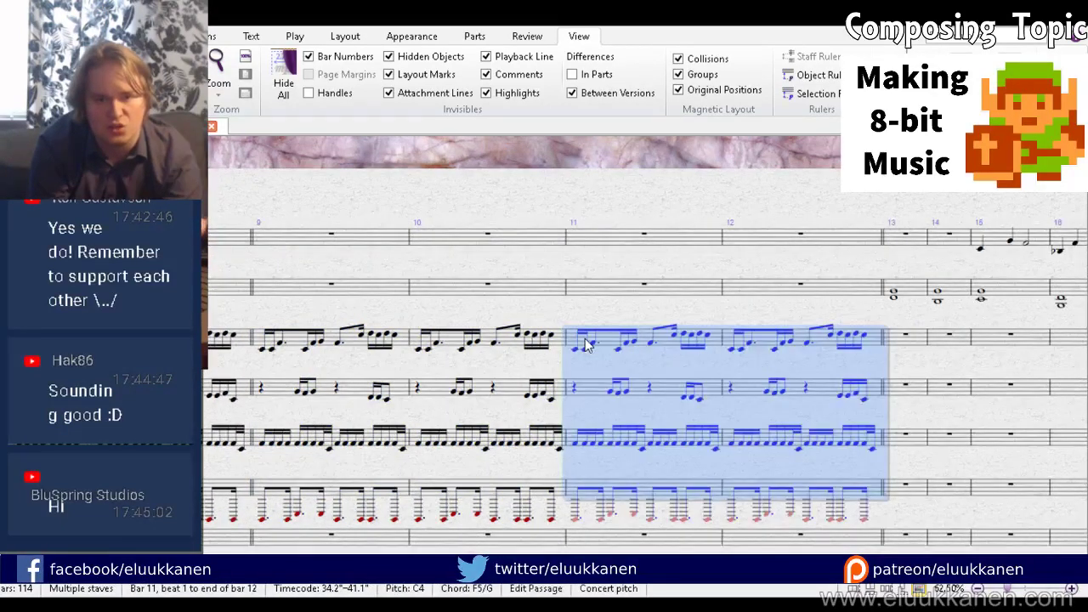
Step: Try raising the copied passage in bars 11 and 12 by one scale step
left_click(132, 36)
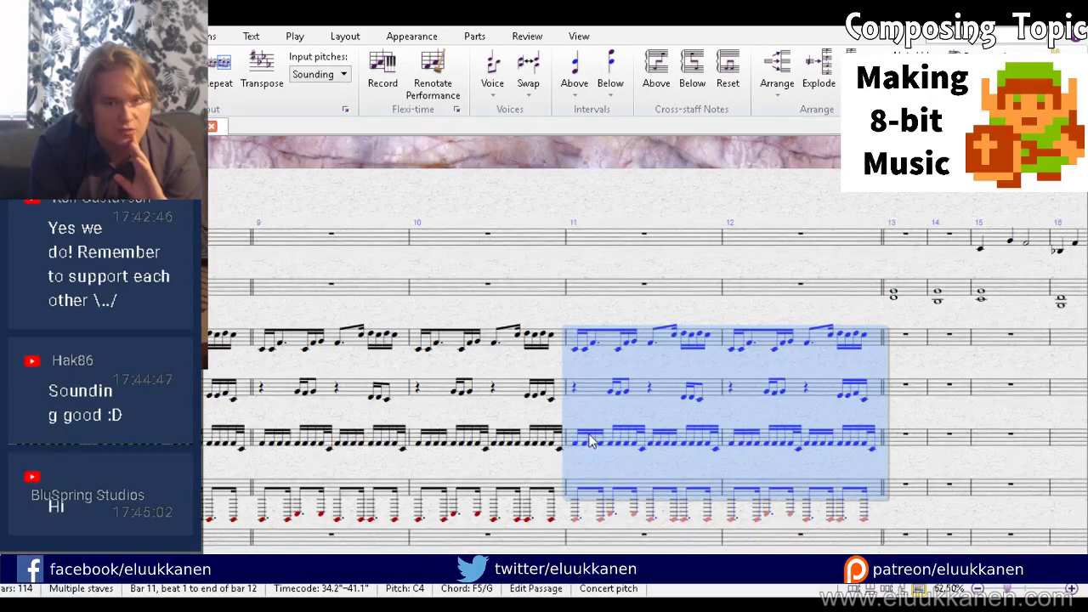
key("Up")
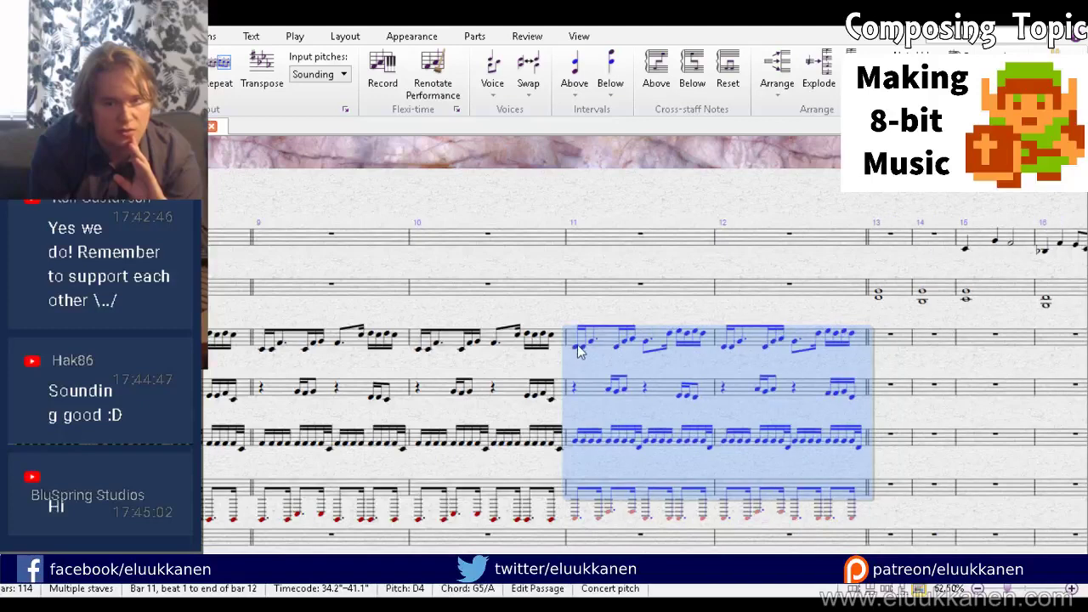
left_click(578, 522)
left_click(598, 518)
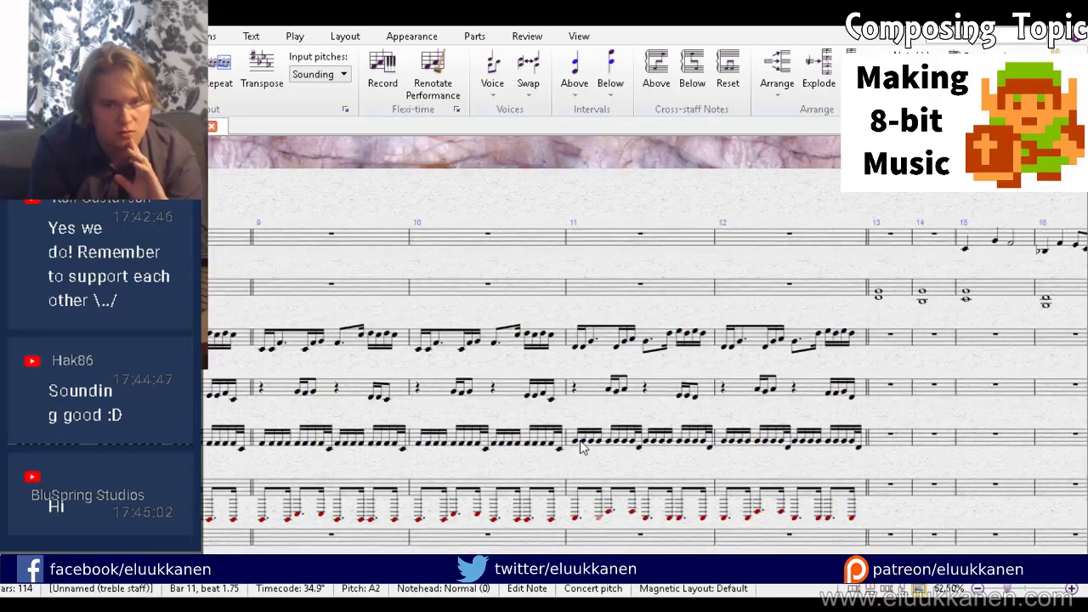
key("ctrl+z")
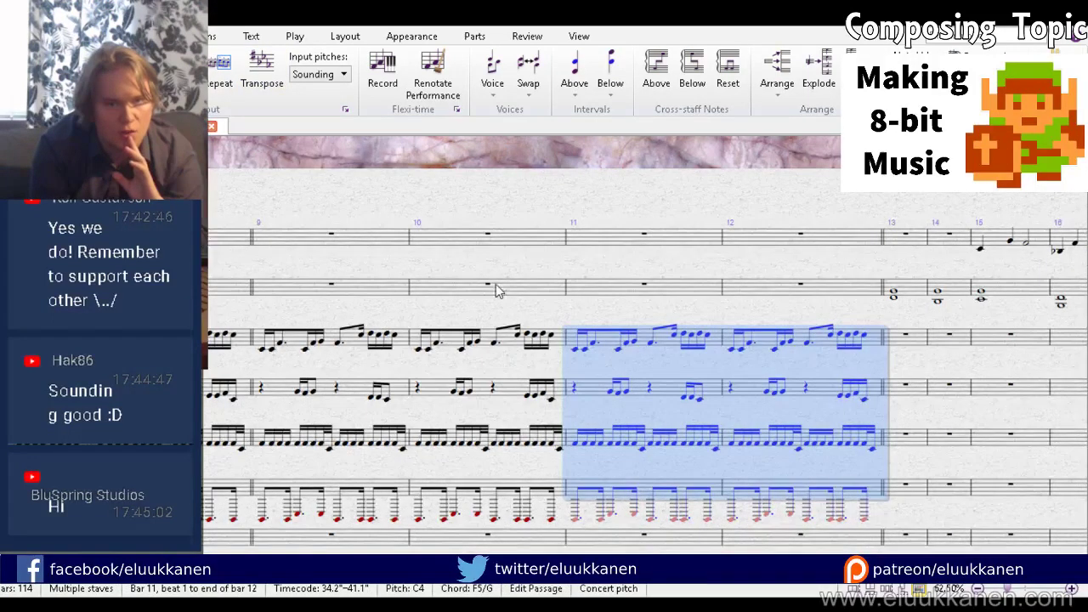
Step: Transpose the third to sixth staves in bars 11 and 12 up a semitone and audition notes against bar 10
key("Up")
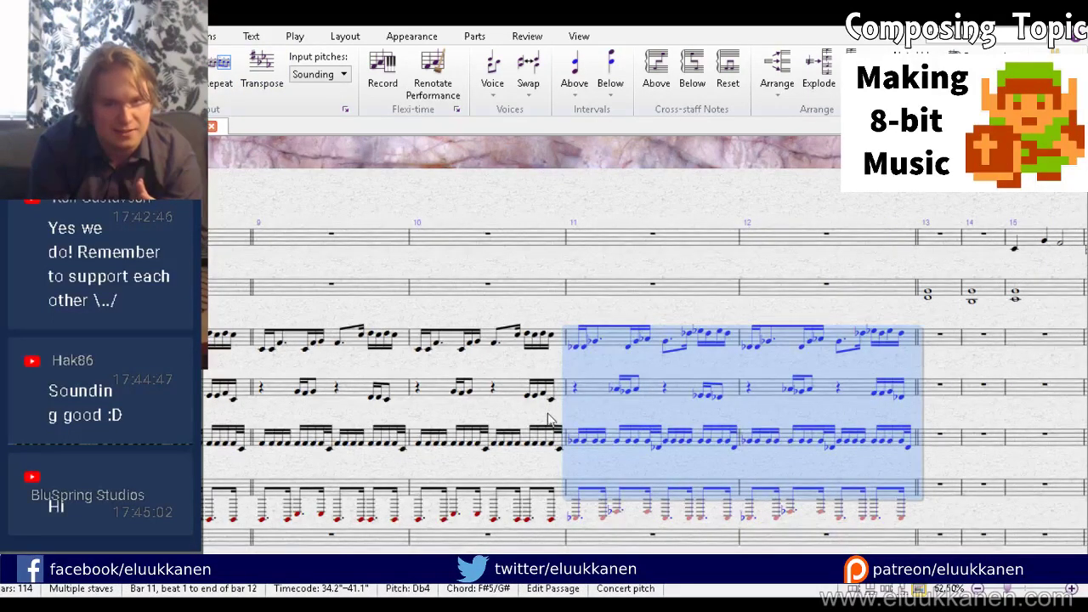
left_click(582, 350)
left_click(627, 348)
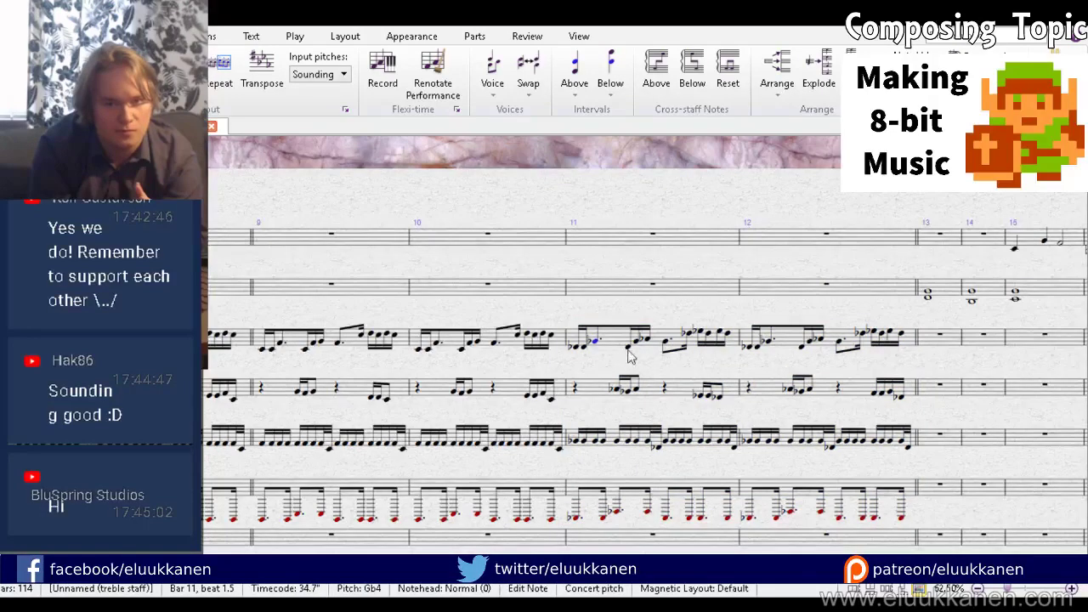
left_click(427, 349)
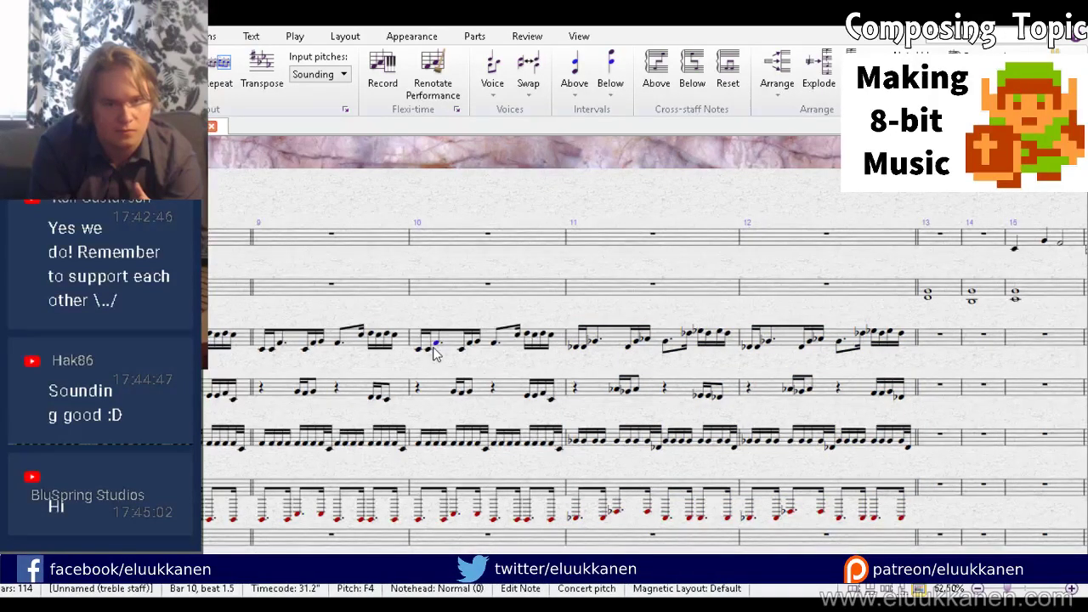
Step: Play back the score from the beginning, stopping in bar 9
key("space")
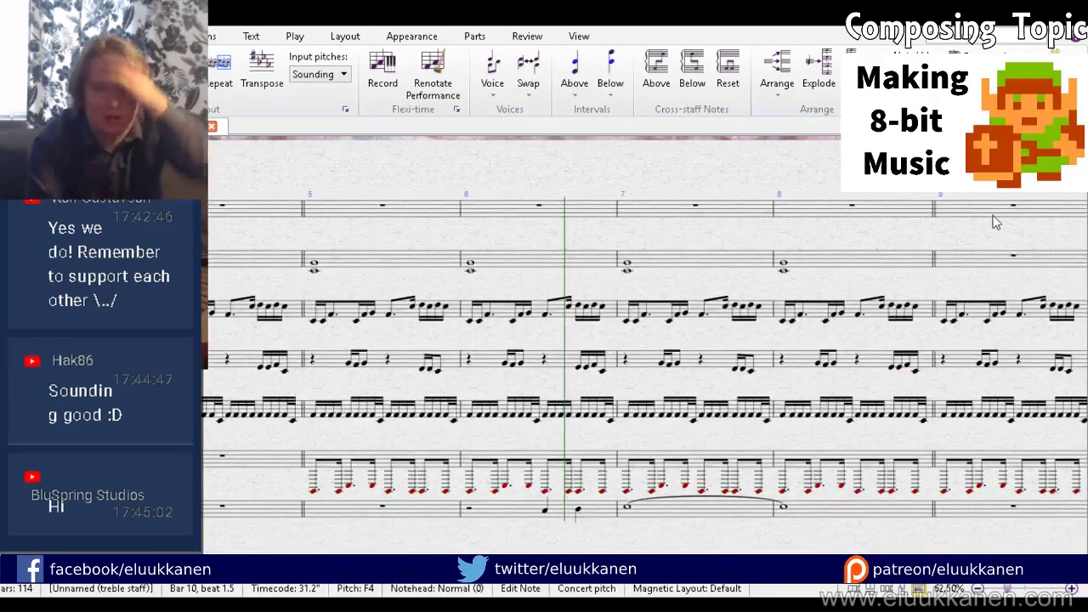
left_click(158, 270)
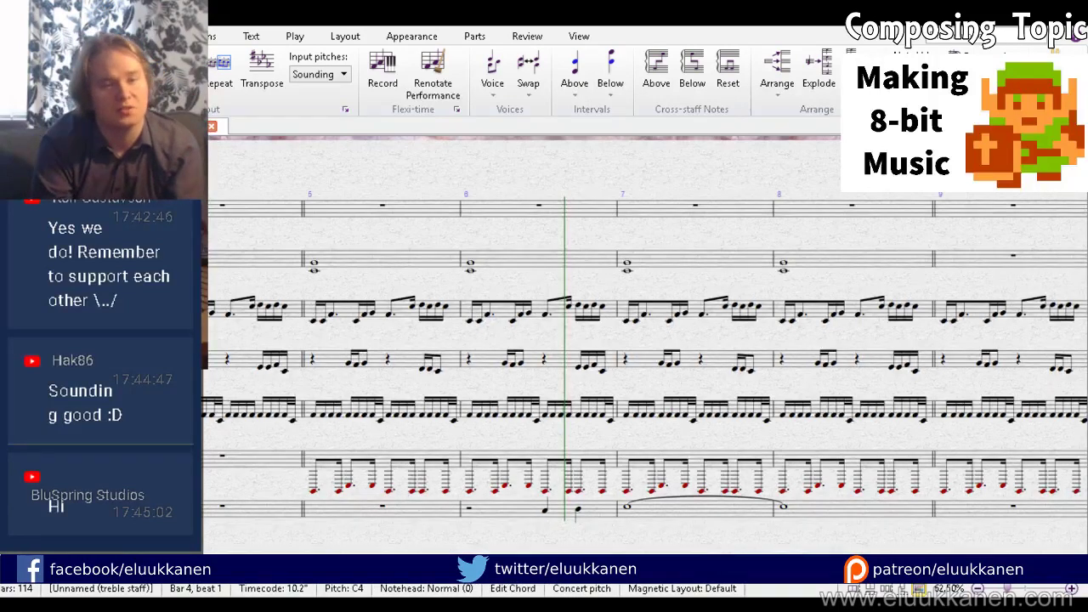
left_click_drag(155, 289, 635, 289)
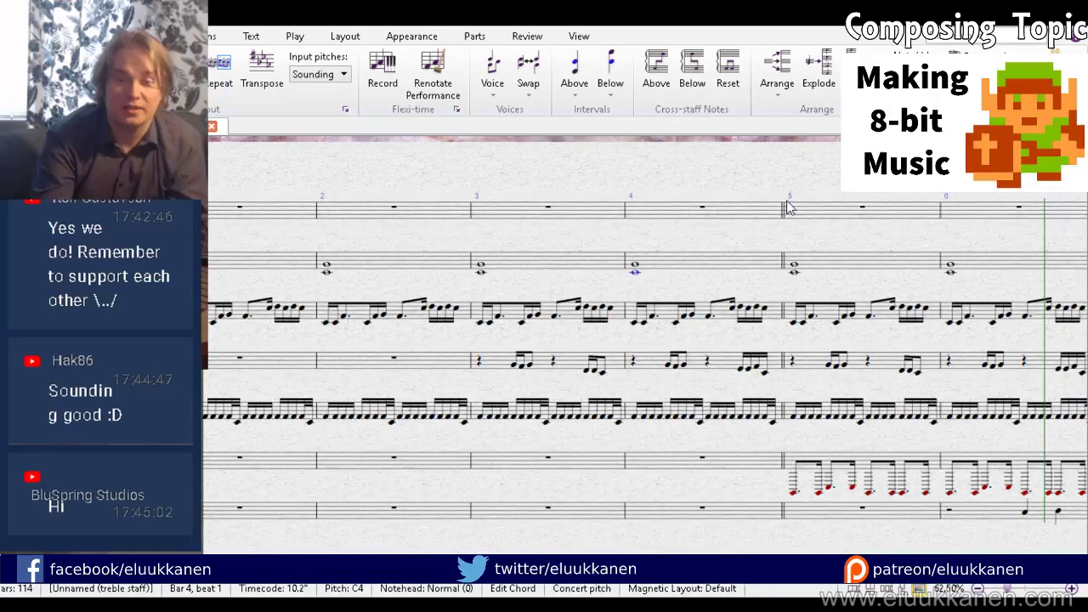
key("ctrl+[")
key("space")
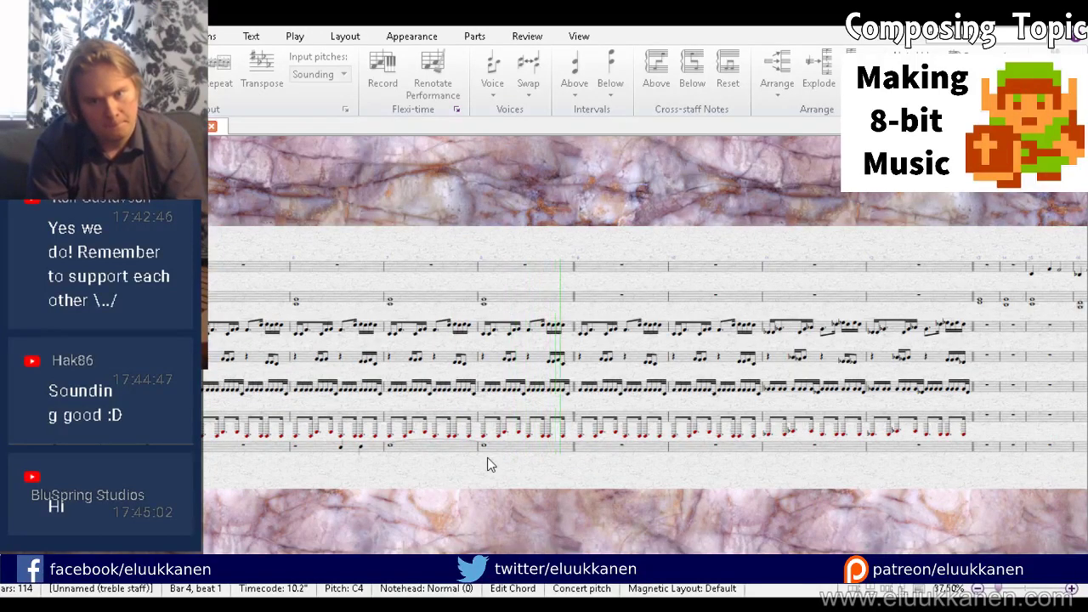
Step: Shorten the whole note in bar 8 of the bottom staff to a dotted half C5 followed by a quarter rest
key("ctrl+plus")
key("ctrl+plus")
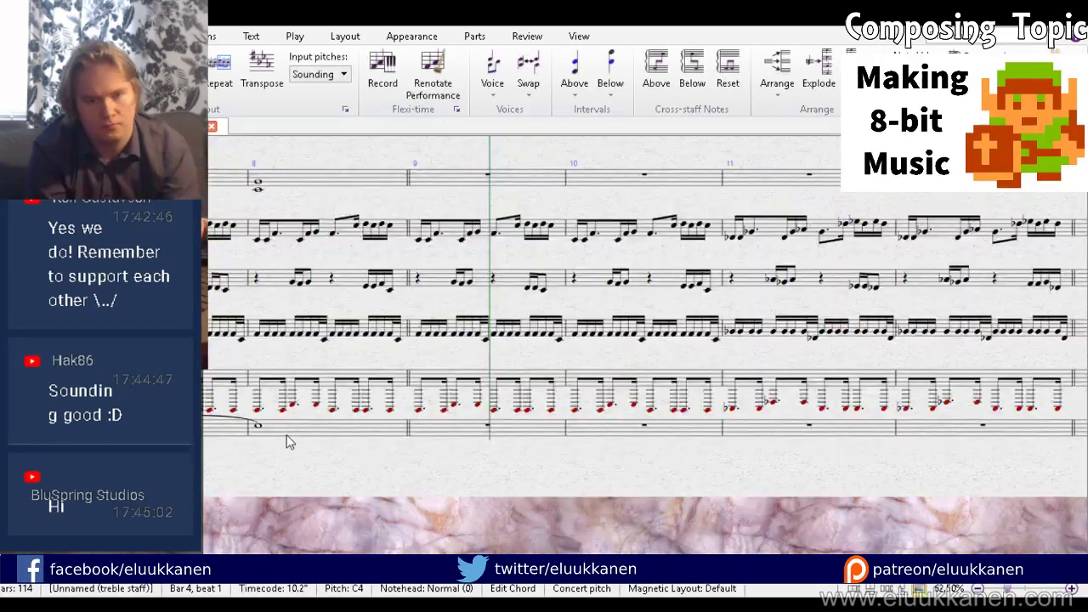
left_click(289, 431)
key("Delete")
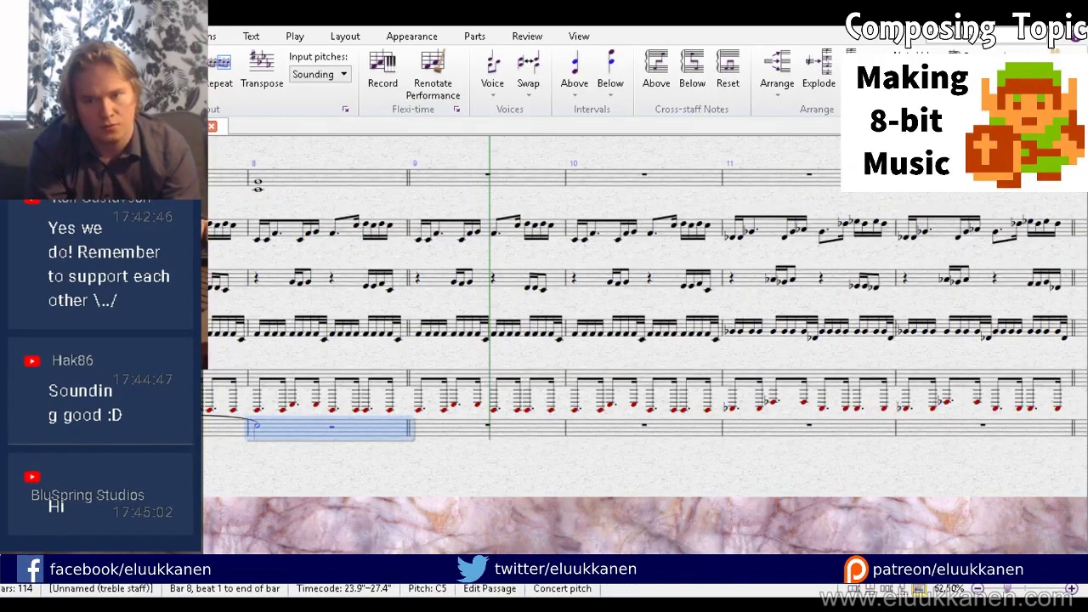
left_click(257, 426)
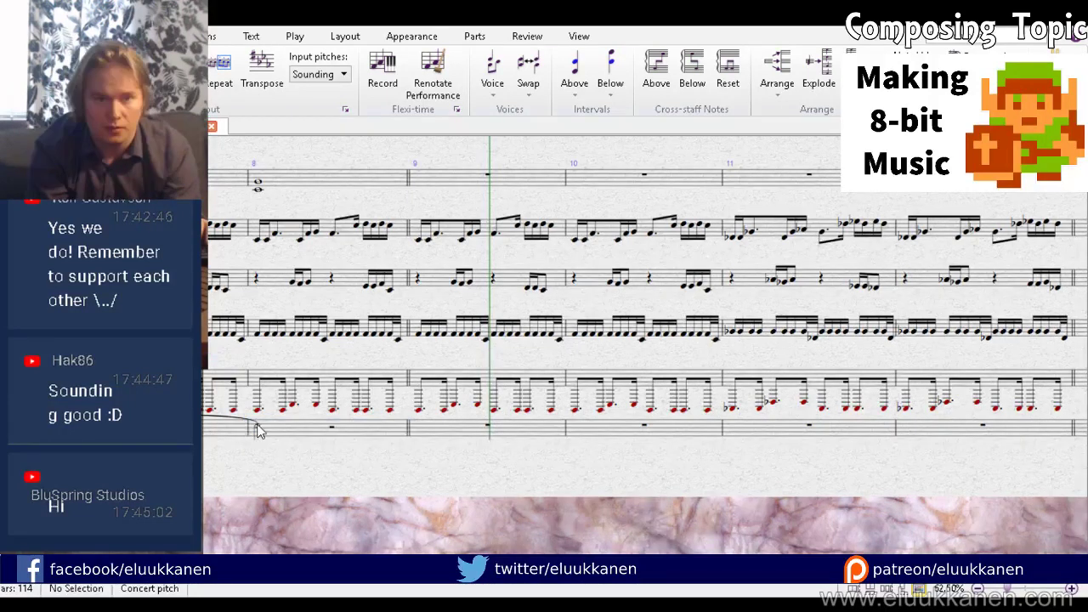
left_click(1020, 552)
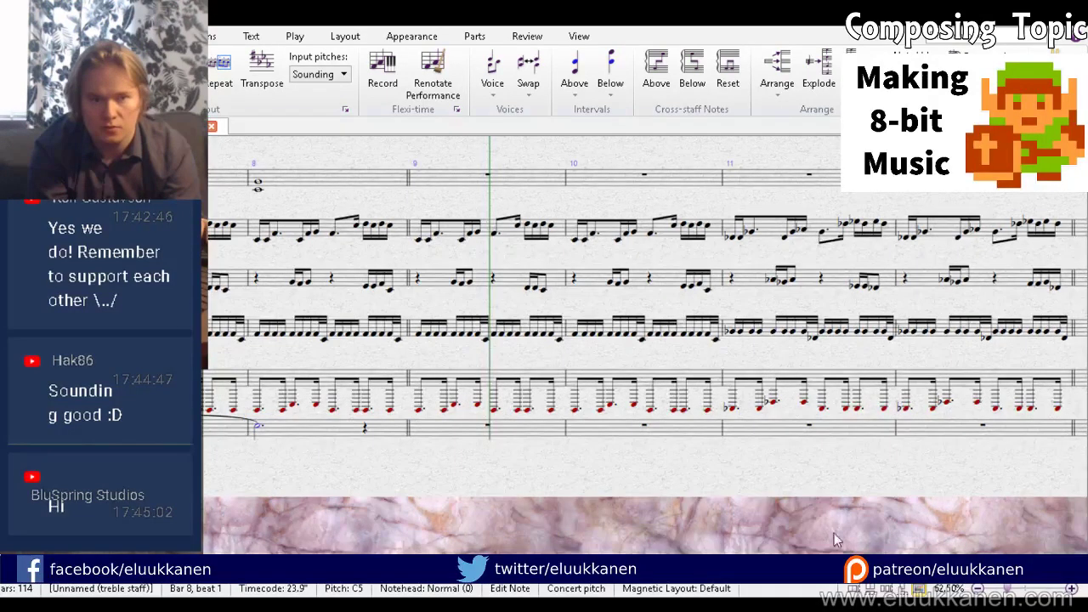
left_click(367, 429)
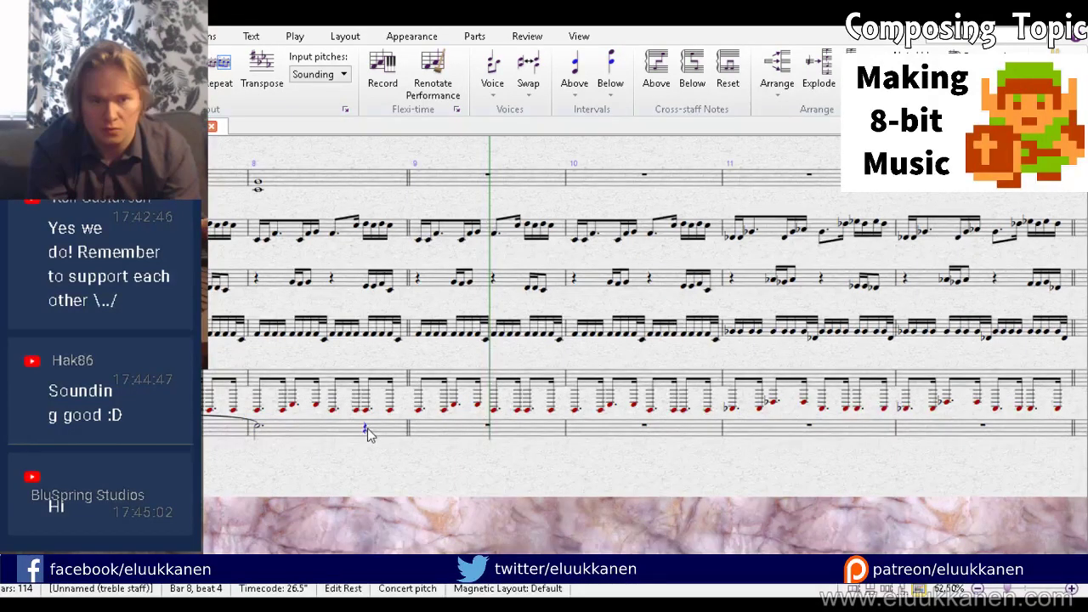
Step: Enter a dotted half A4 on beat 2 of bar 9 in the bottom staff, tied to a dotted half in bar 10
left_click(431, 431)
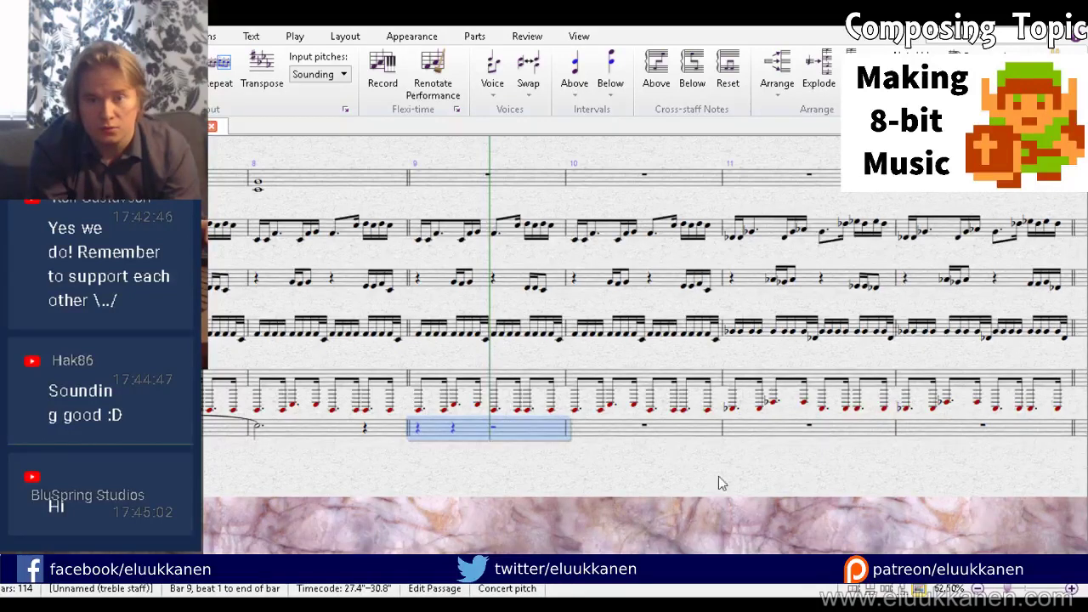
left_click(454, 431)
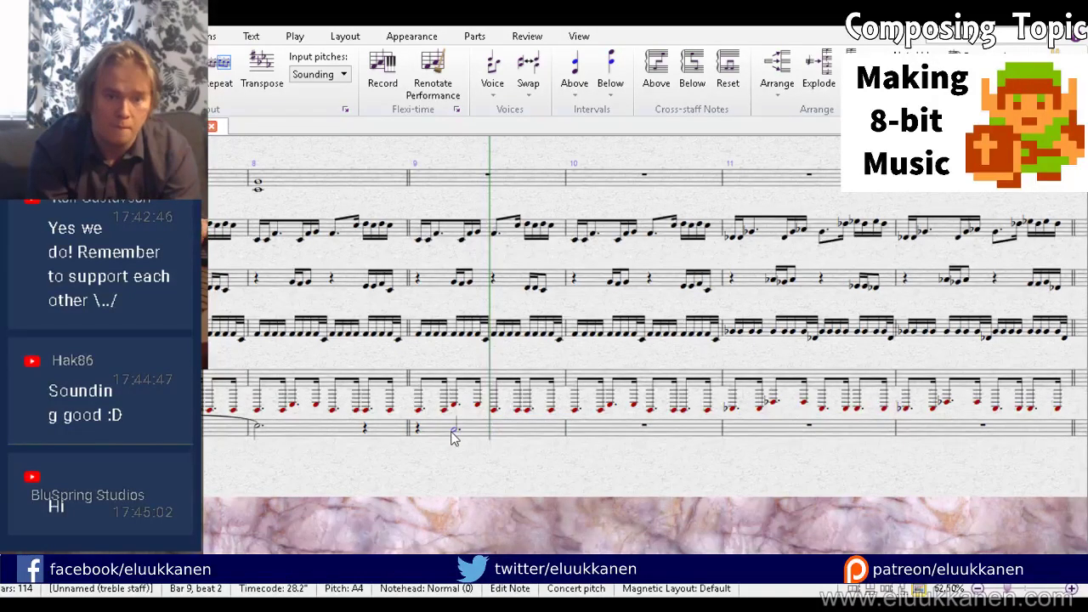
left_click(570, 431)
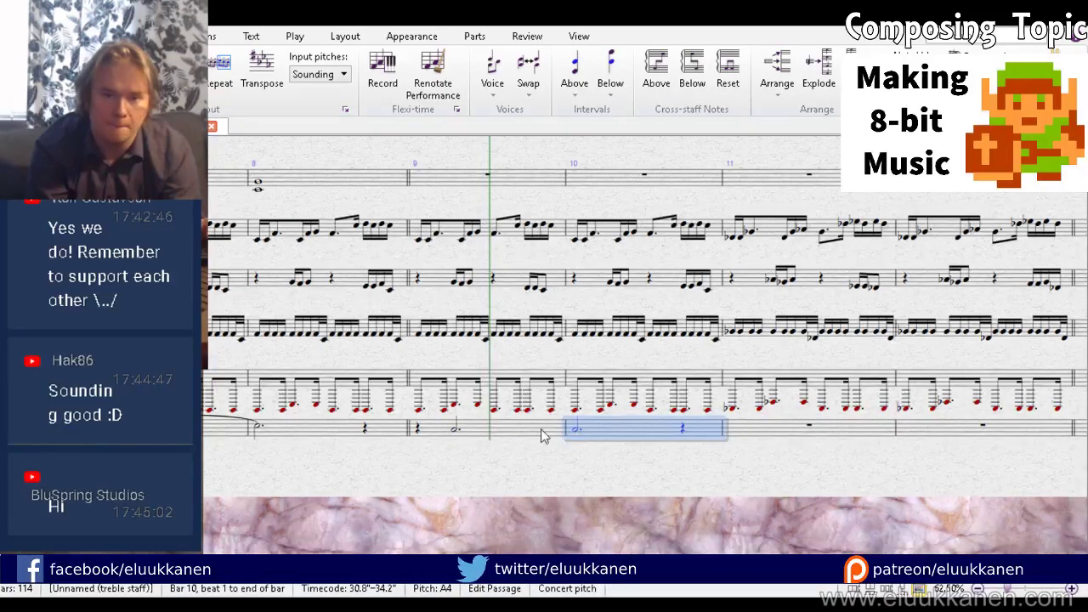
left_click(528, 430)
key("KP_Enter")
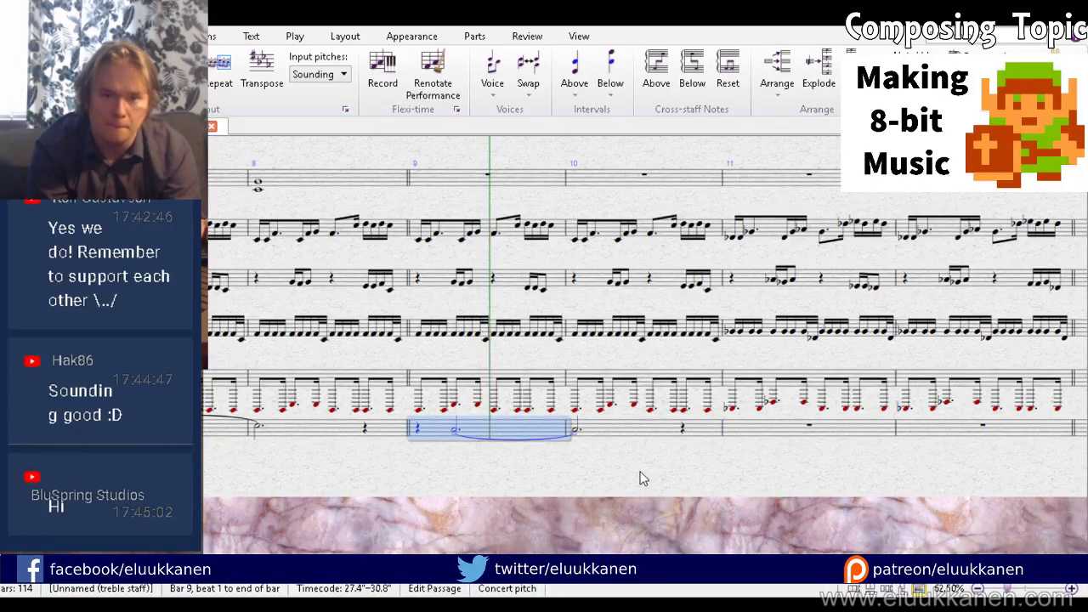
Step: Add a quarter note on beat 4 of bar 10 tied to a half note in bar 11, raising both two steps to C5
left_click(579, 432)
left_click(685, 432, "alt")
key("Up")
key("Up")
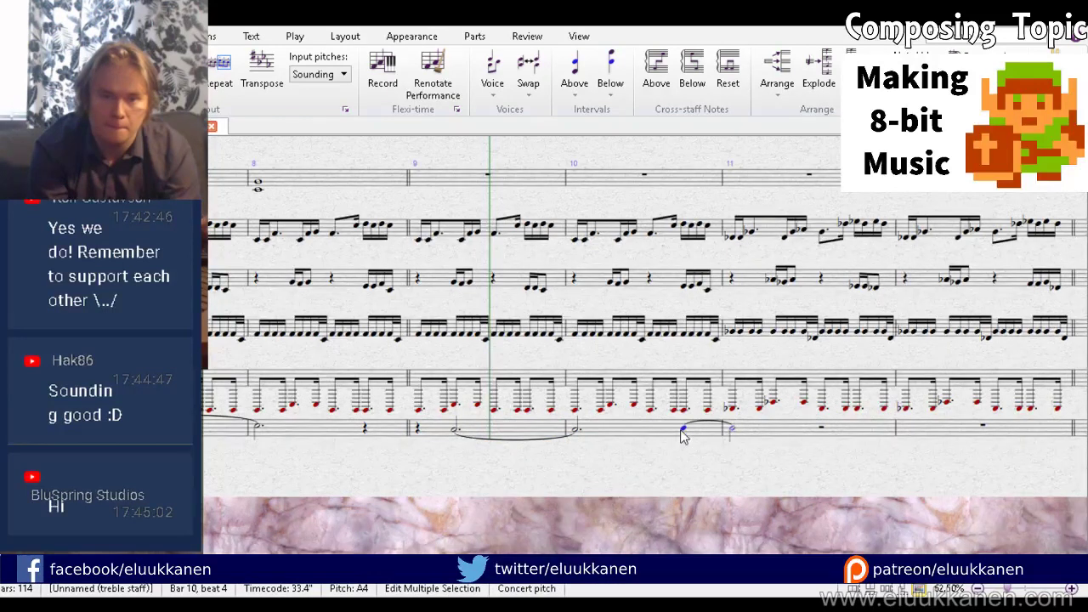
Step: Enter three tied quarter notes on G4 from beat 3 of bar 11 and repeat them from beat 2 of bar 12
left_click(823, 432)
key("ctrl+v")
key("Down")
key("Down")
key("Down")
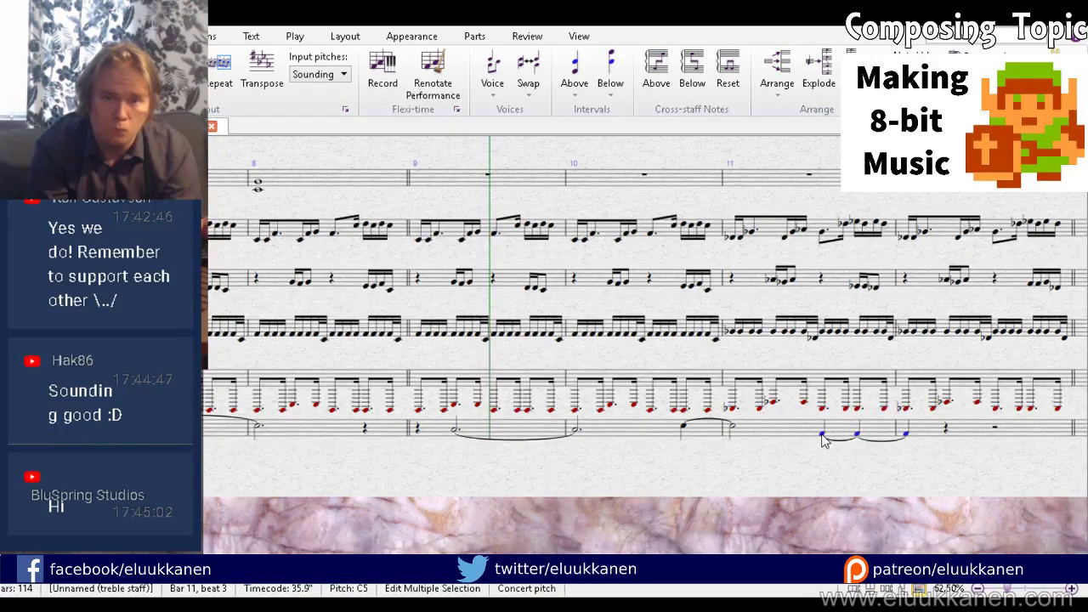
left_click_drag(837, 444, 489, 435)
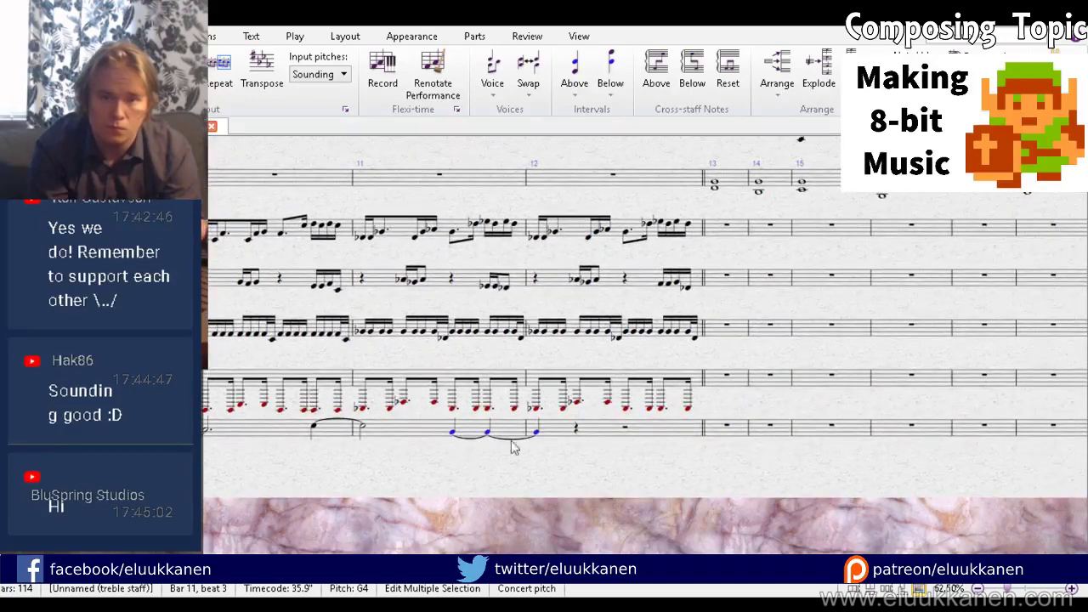
left_click(577, 439)
key("ctrl+v")
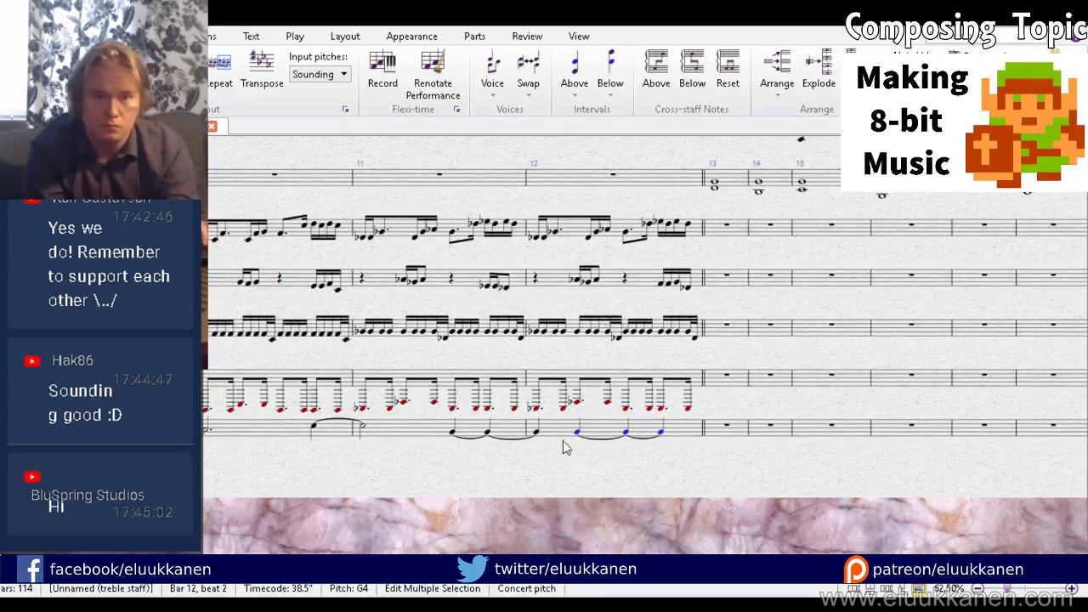
Step: Add a D4 below the melody note on beat 4 of bar 11 and a C4 on beat 1 of bar 12
key("Escape")
left_click(488, 434)
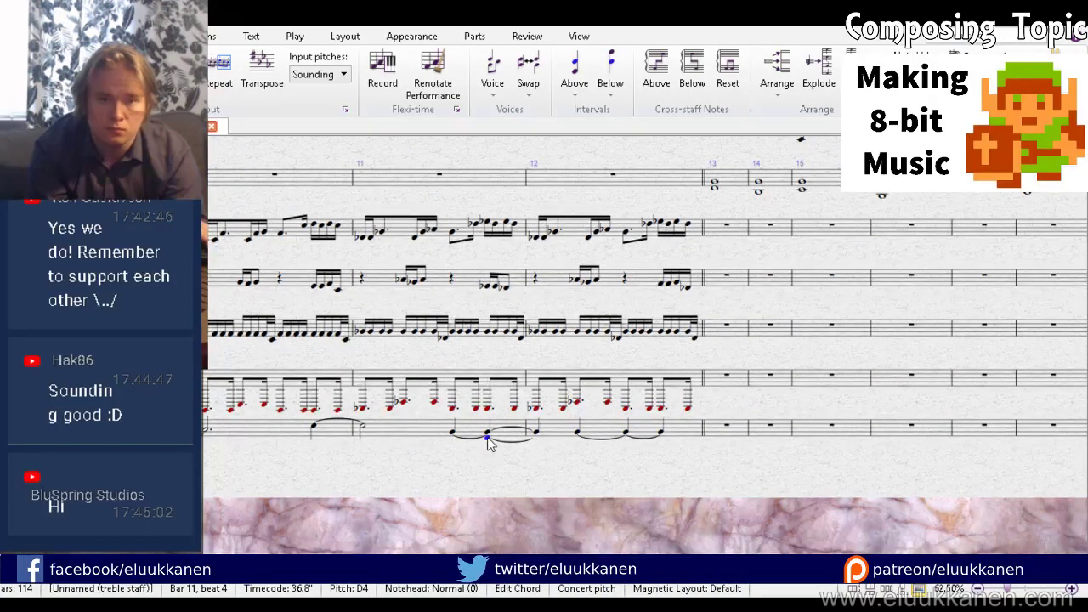
key("Right")
key("shift+5")
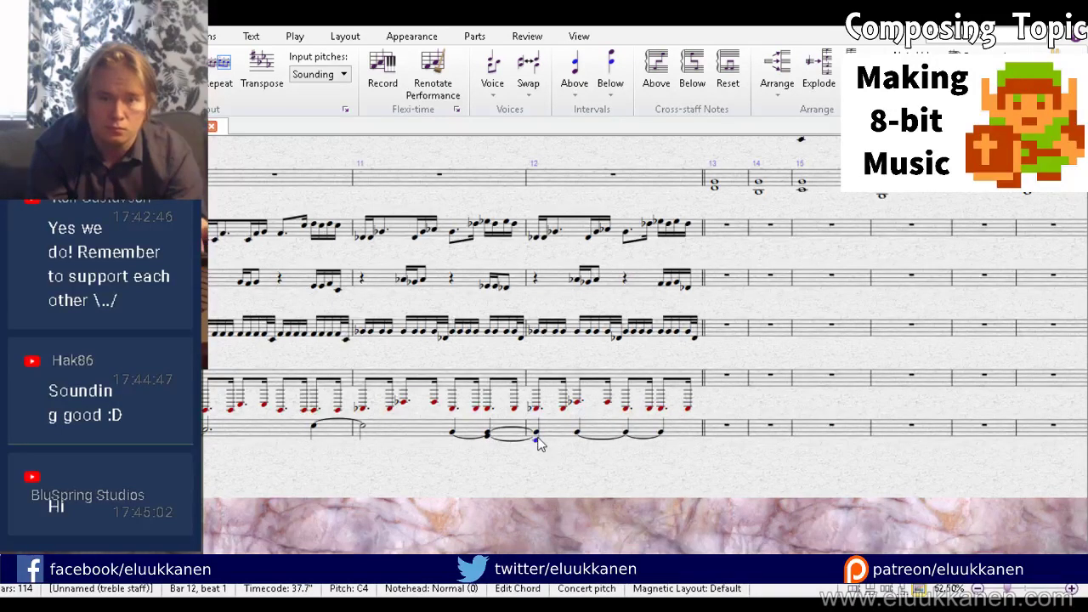
Step: Add lower notes to the last three melody notes of bar 12: G3 on beat 2 and F3 on beats 3 and 4
left_click(576, 442)
left_click(579, 434)
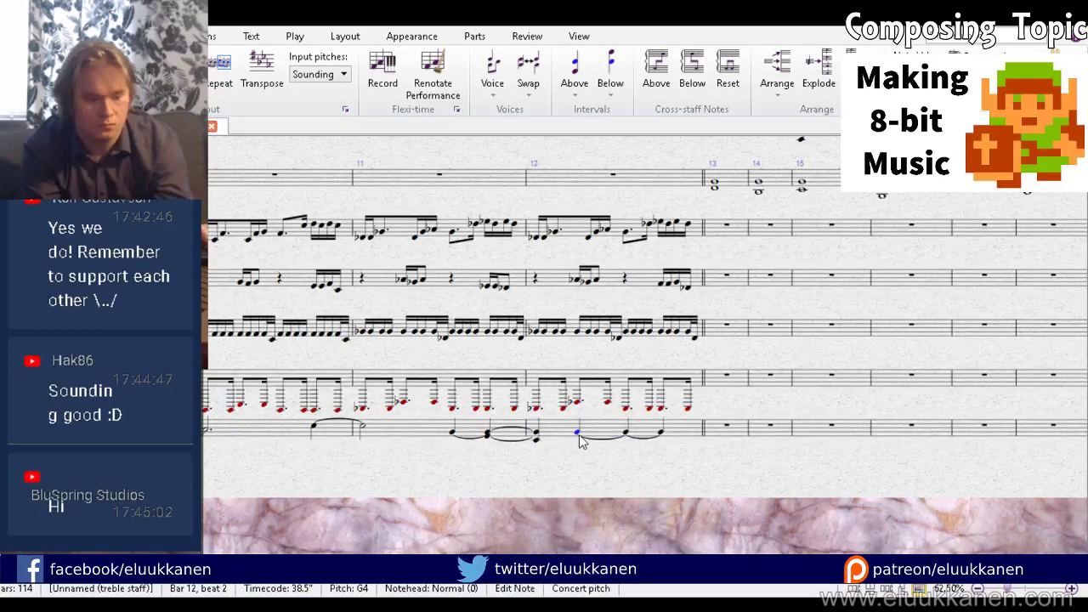
key("shift+5")
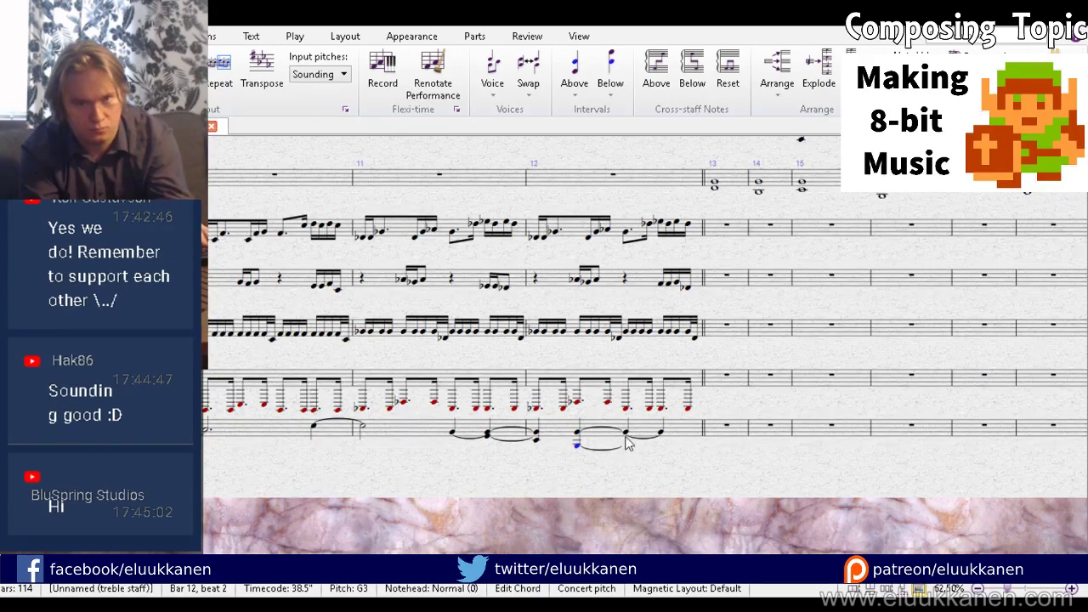
left_click(627, 434)
key("shift+5")
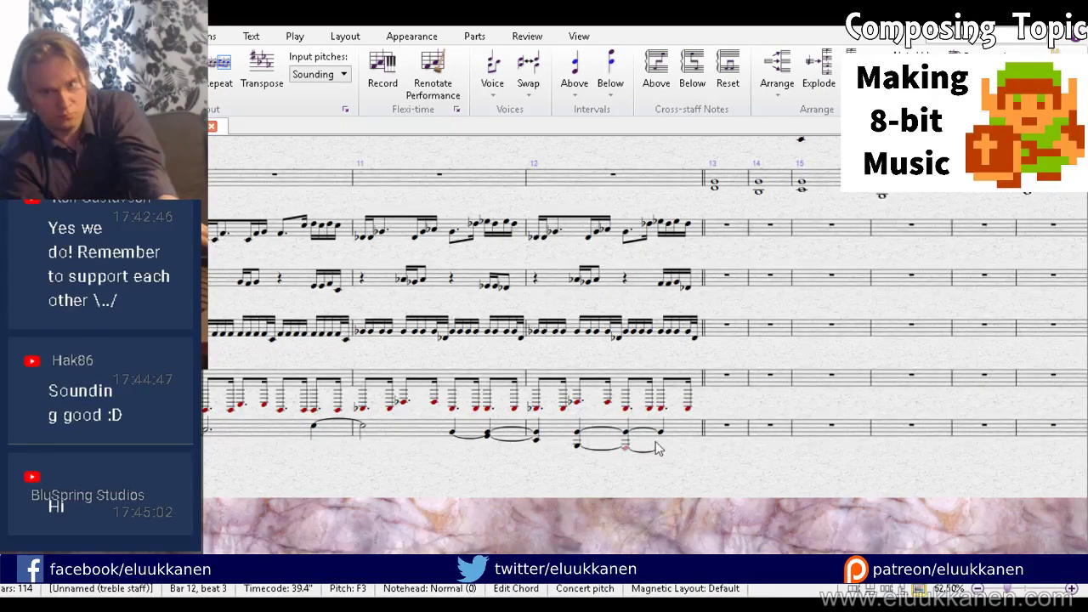
left_click(664, 434)
key("shift+5")
left_click(556, 481)
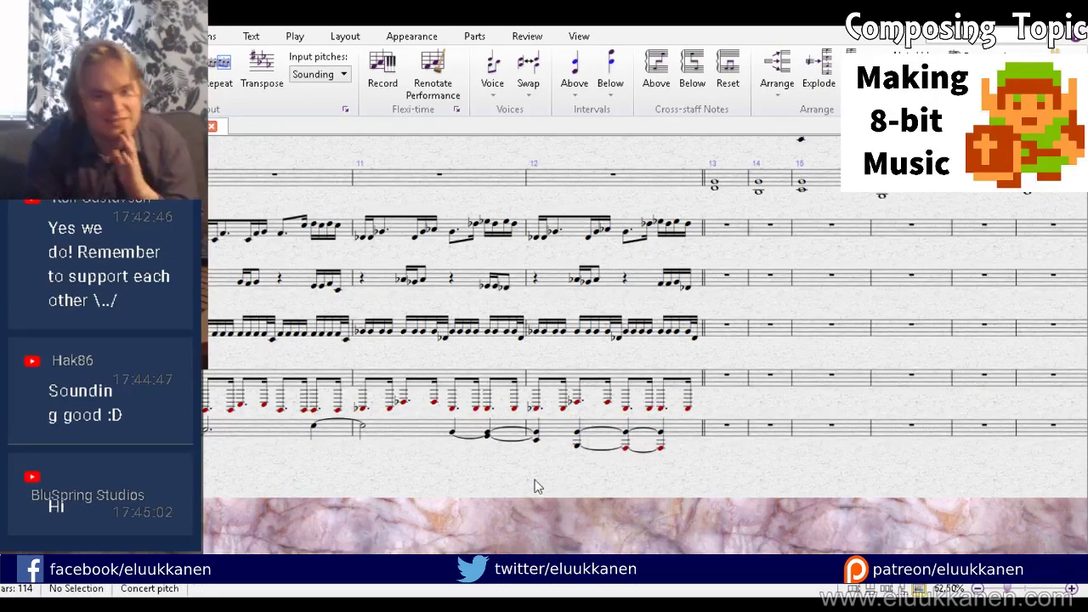
Step: Copy bars 9 and 10 of the third to fifth staves over bars 11 and 12
left_click_drag(370, 494, 744, 512)
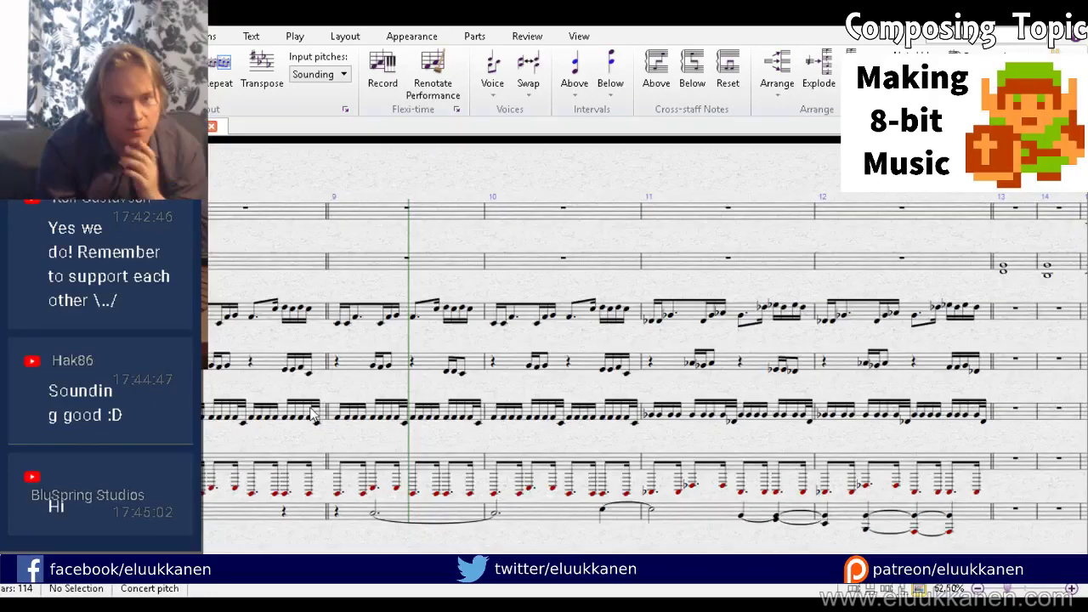
left_click_drag(328, 389, 805, 386)
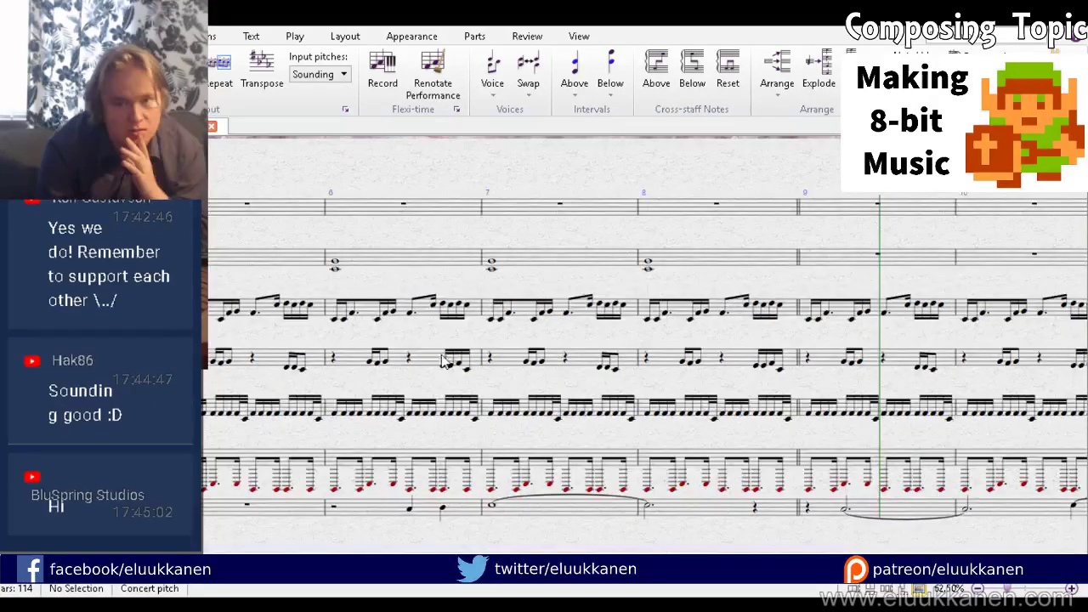
left_click_drag(1054, 518, 425, 525)
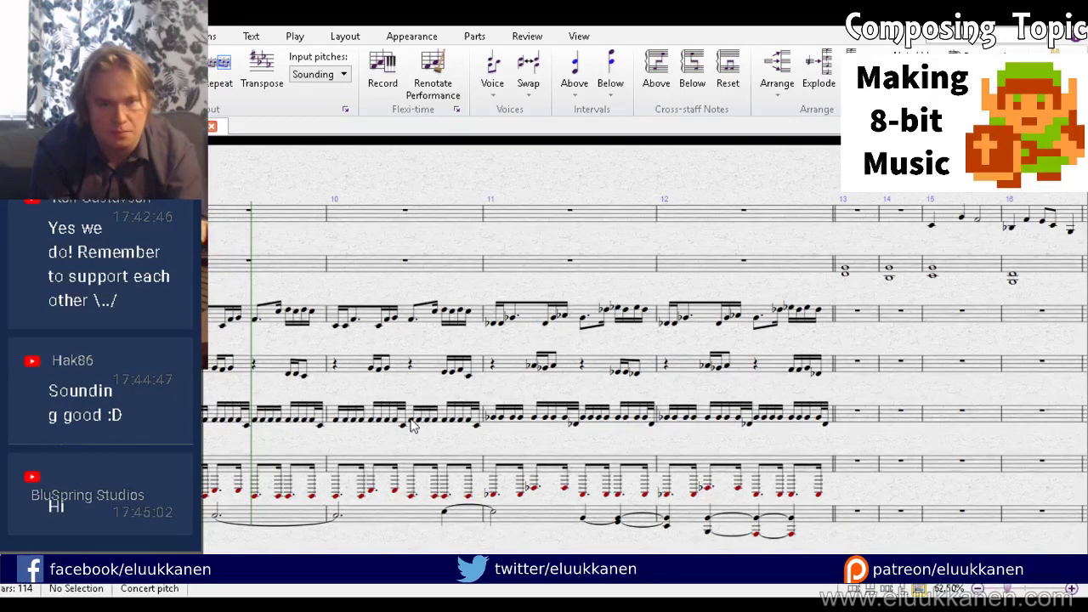
left_click(410, 419)
left_click(289, 315, "shift")
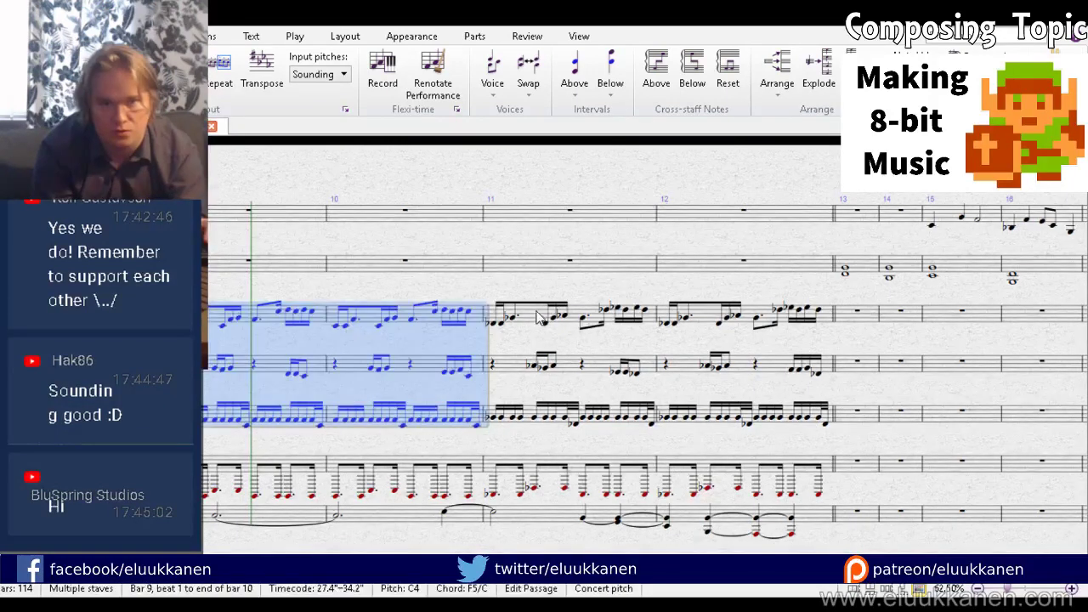
left_click(539, 326, "alt")
key("Escape")
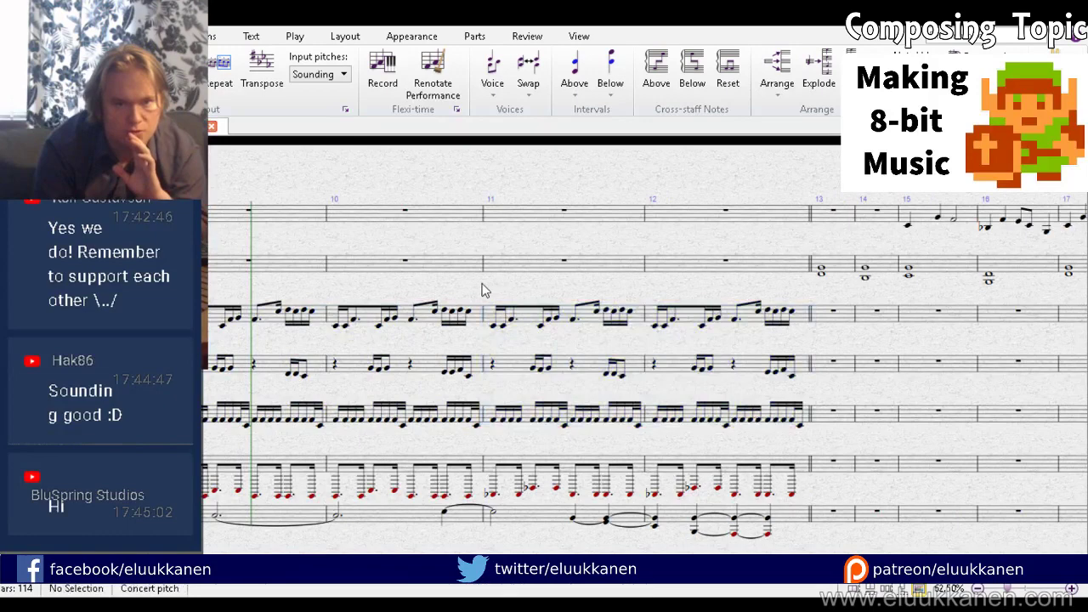
Step: Copy the whole-note chords of bars 6 to 8 in the second staff into bars 9 to 11
scroll(482, 290, "left", 5)
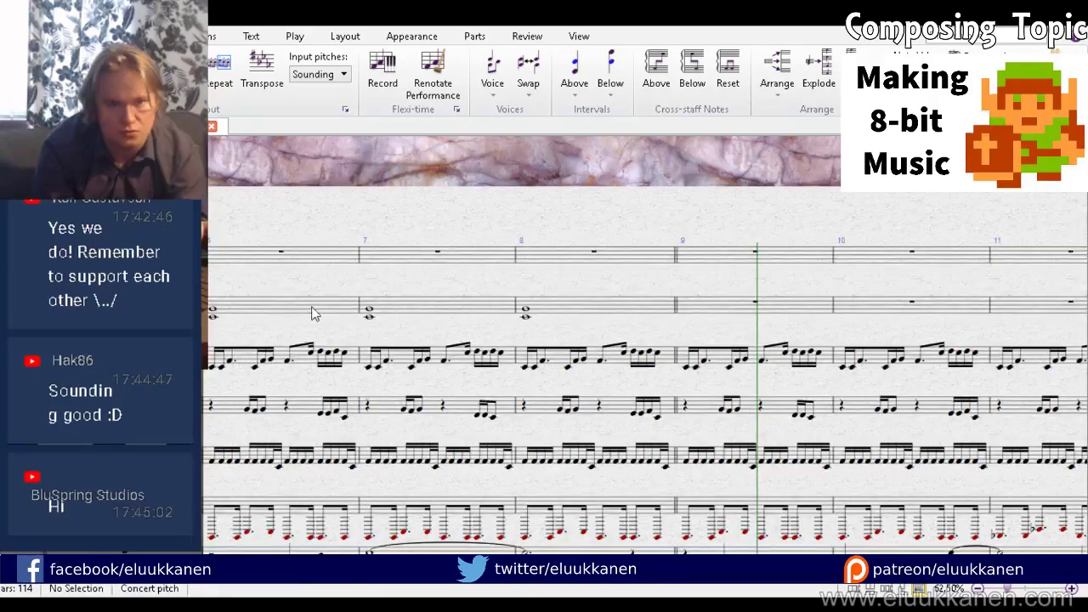
left_click(314, 311)
left_click(646, 306, "shift")
left_click(717, 312)
key("ctrl+v")
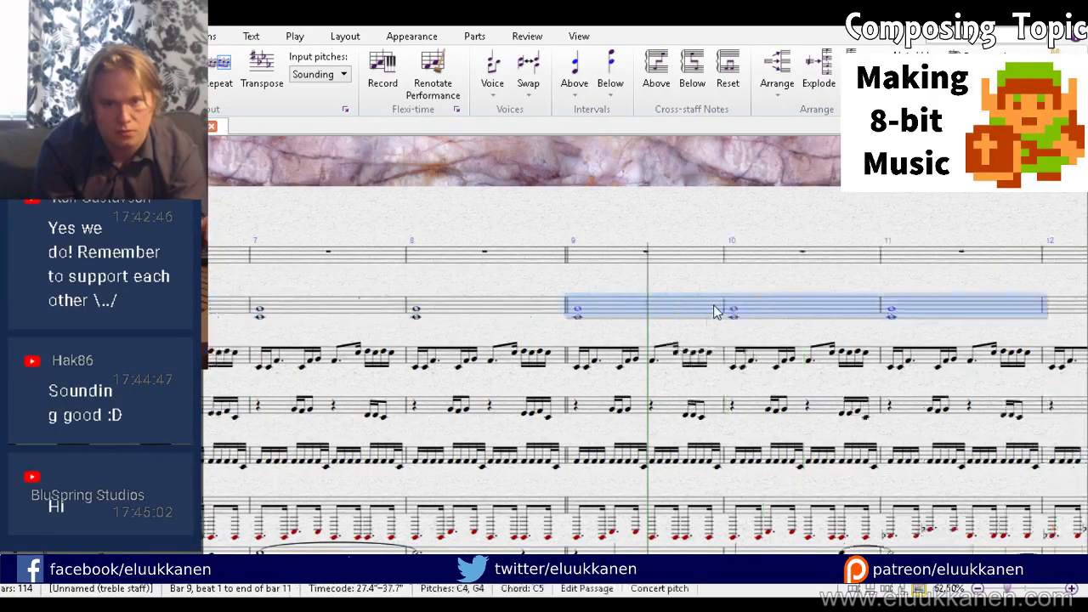
Step: Repeat the second staff's bar 11 chord into bar 12
left_click_drag(753, 334, 362, 324)
left_click(478, 301)
key("r")
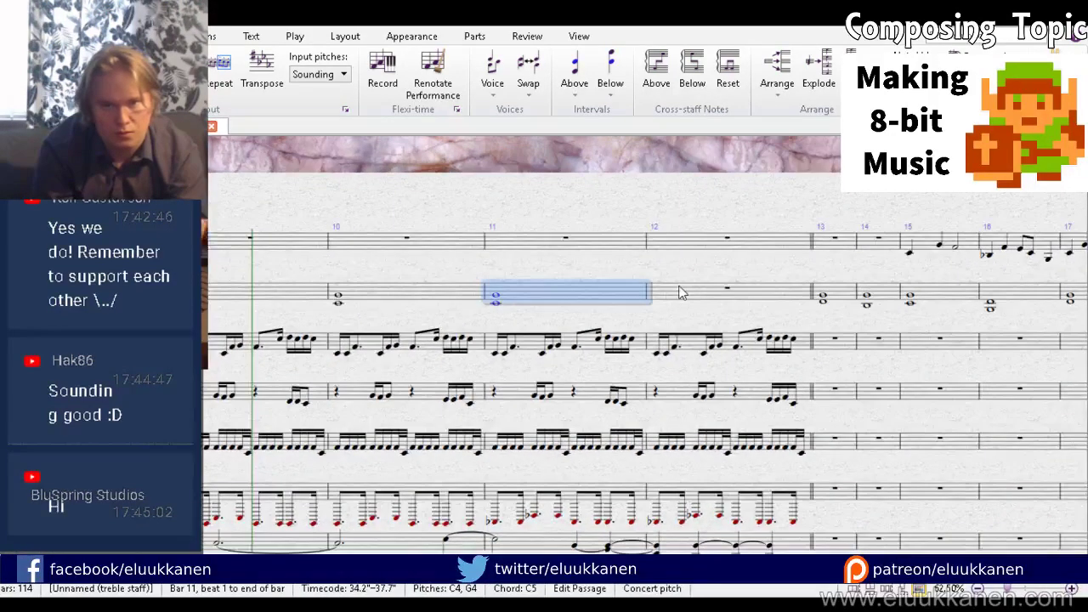
key("r")
key("Escape")
Step: Add F4 to the second staff's chords in bars 9 and 10, and B4 to those in bars 11 and 12
left_click(183, 295)
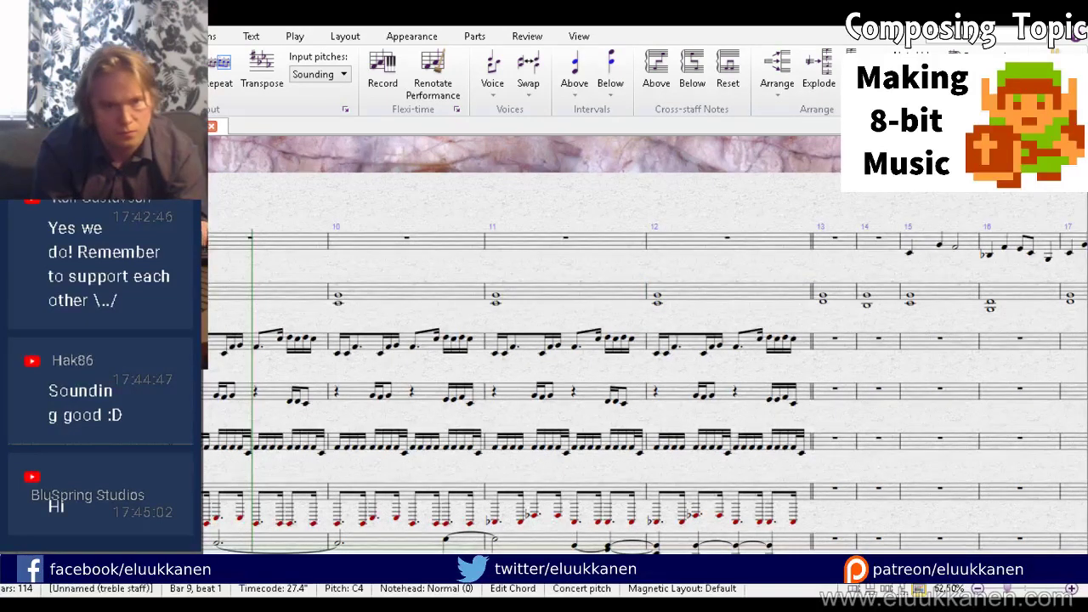
key("Down")
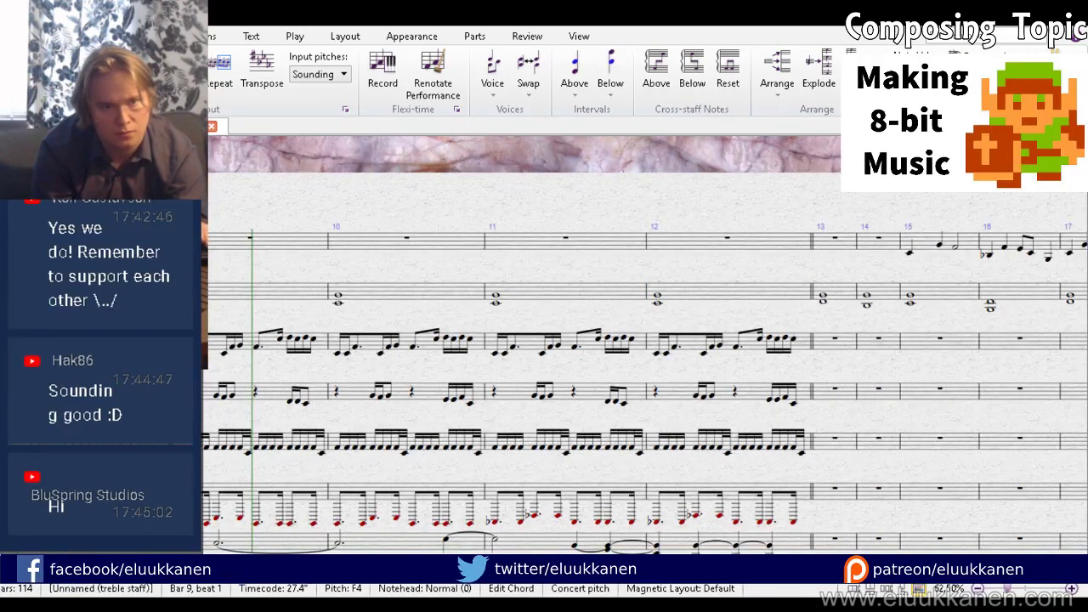
left_click(337, 301)
left_click(497, 305)
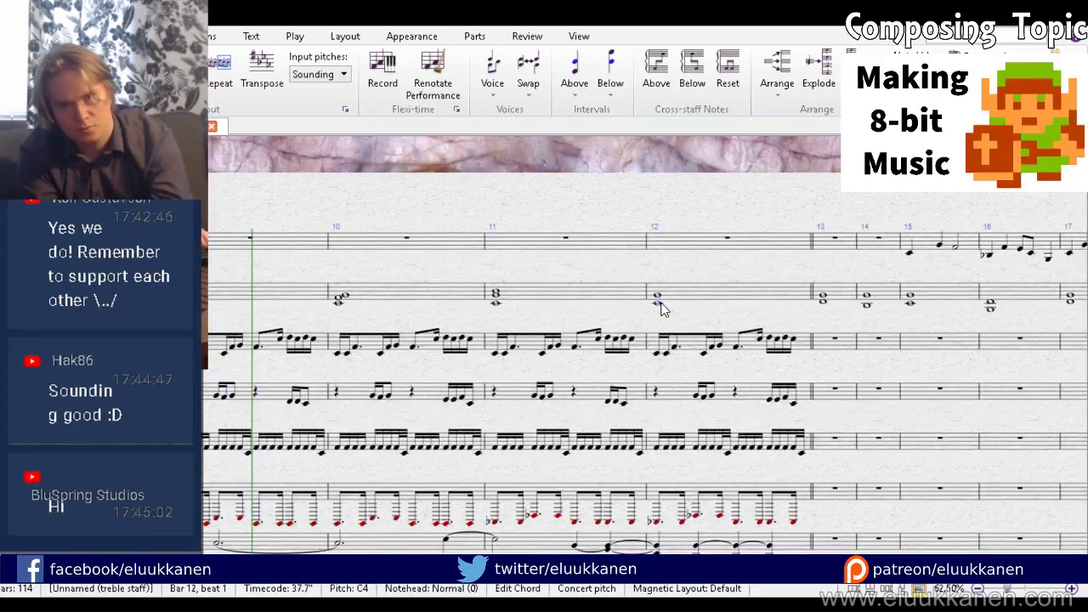
Step: Tie the second staff's chord in bar 11 to bar 12, and the chord in bar 9 to bar 10
left_click(602, 298)
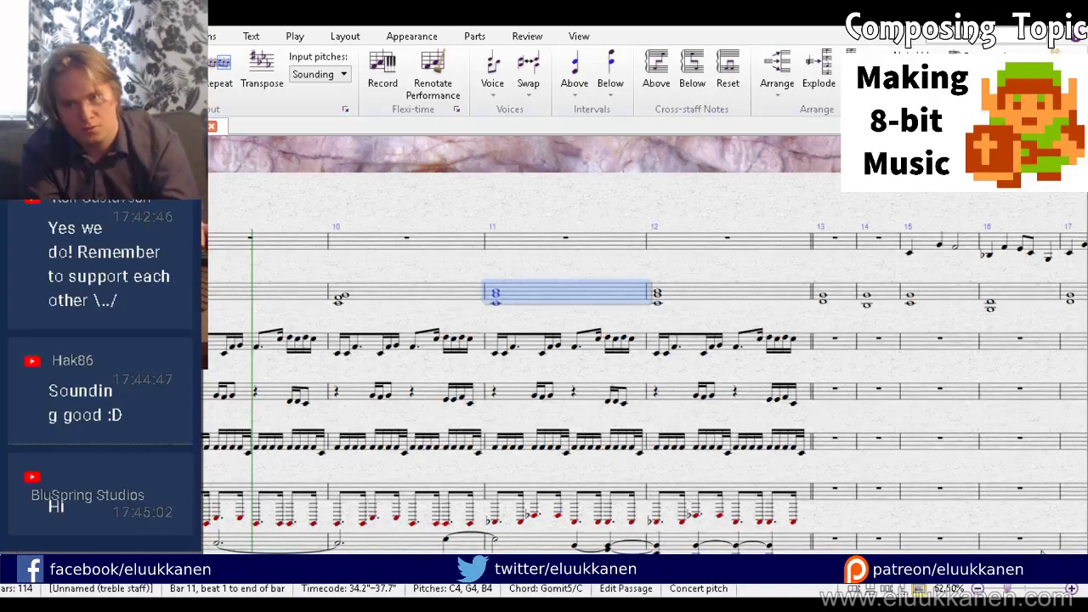
key("KP_Enter")
left_click(276, 301)
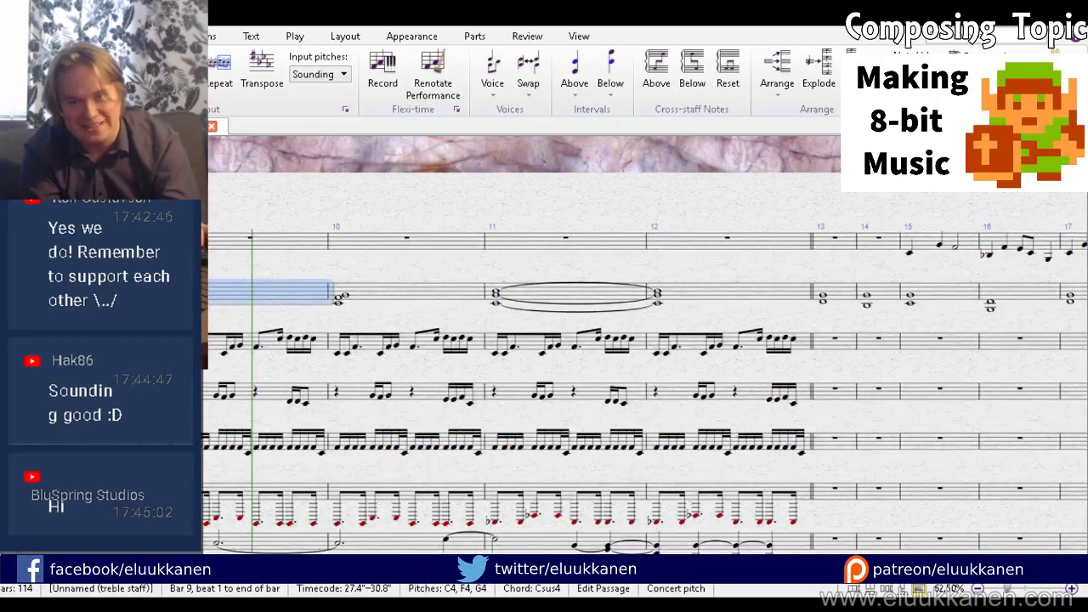
key("KP_Enter")
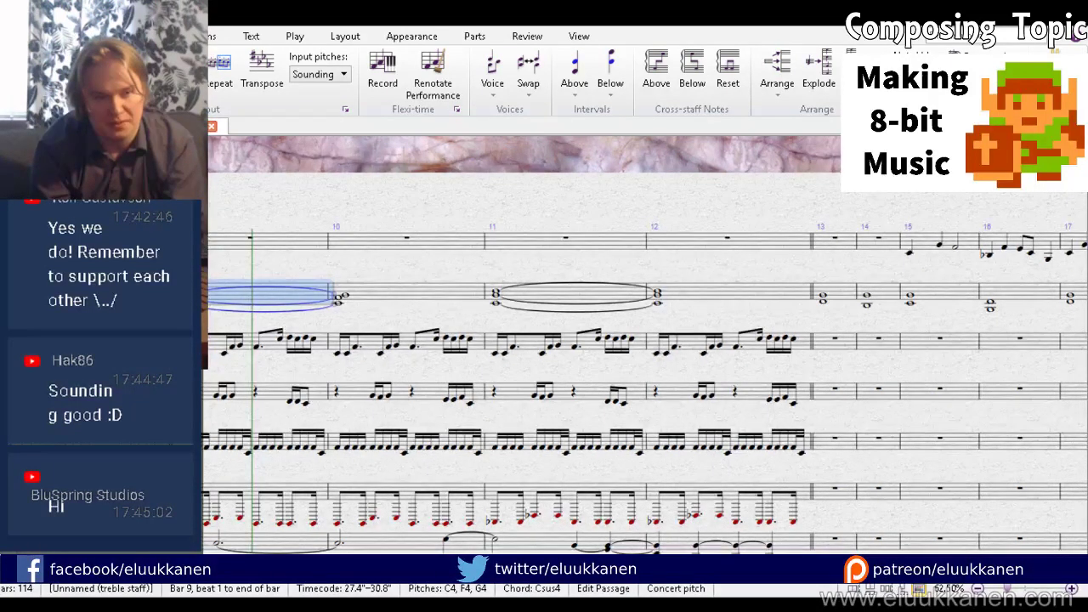
left_click_drag(162, 313, 993, 287)
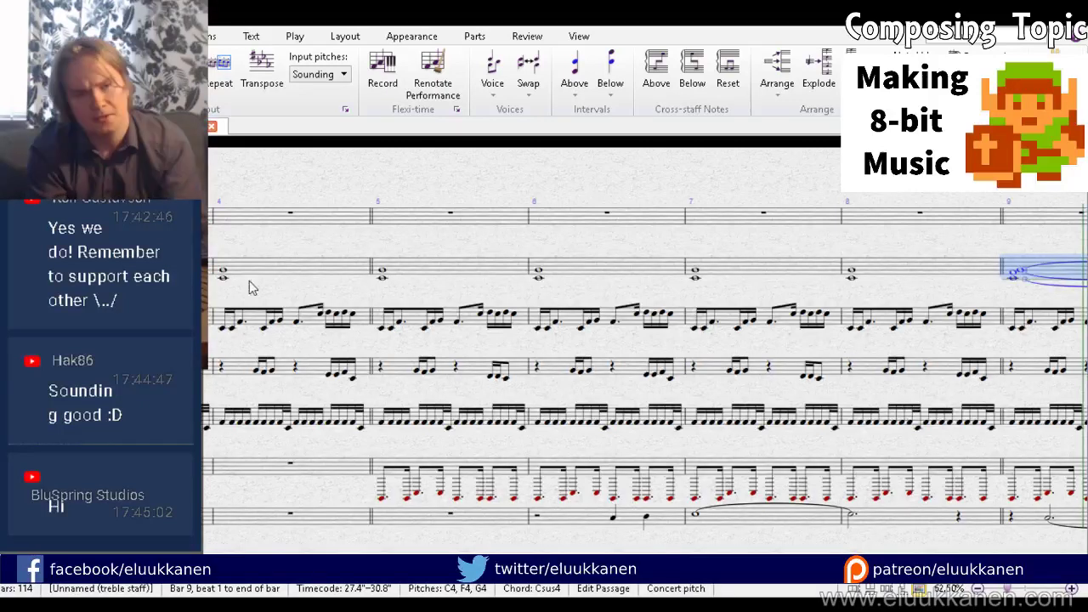
left_click_drag(249, 280, 615, 268)
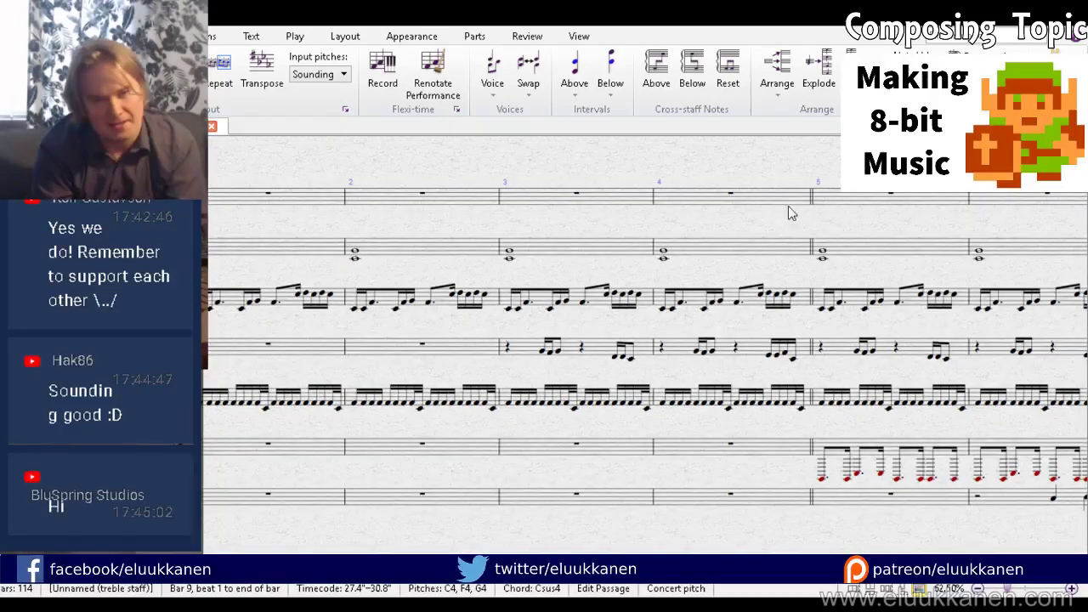
Step: Play the piece from the beginning into bar 11, following the playback across the staves, and stop it there
key("space")
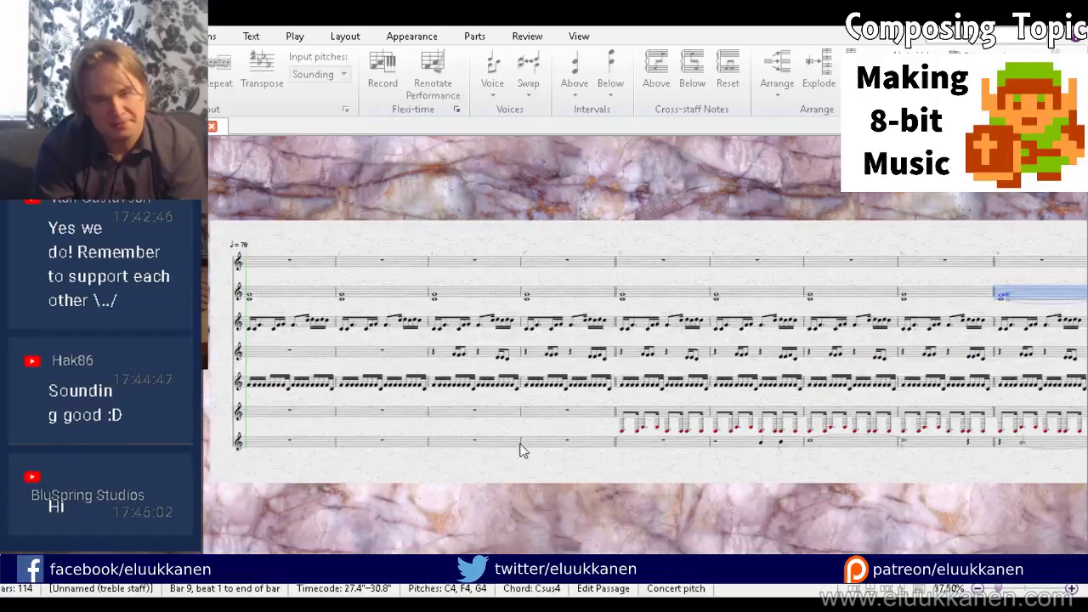
key("Escape")
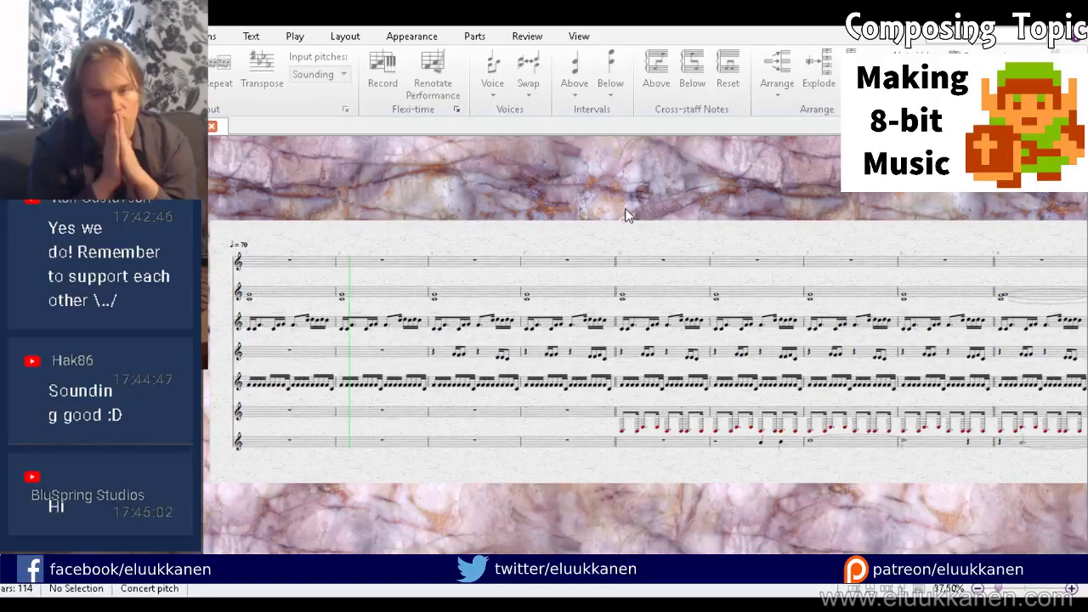
key("space")
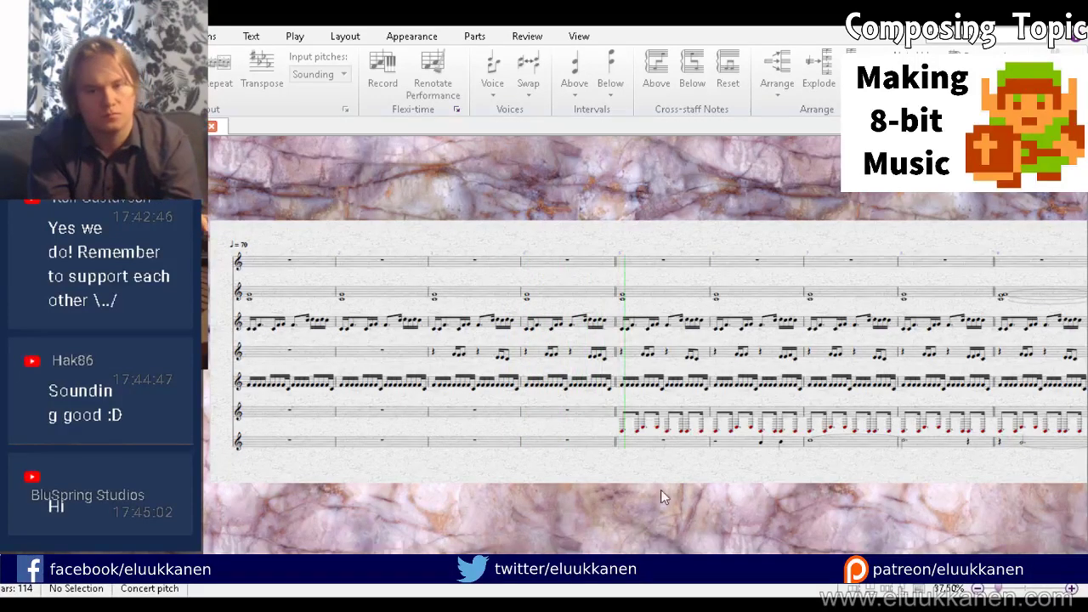
left_click_drag(660, 490, 284, 490)
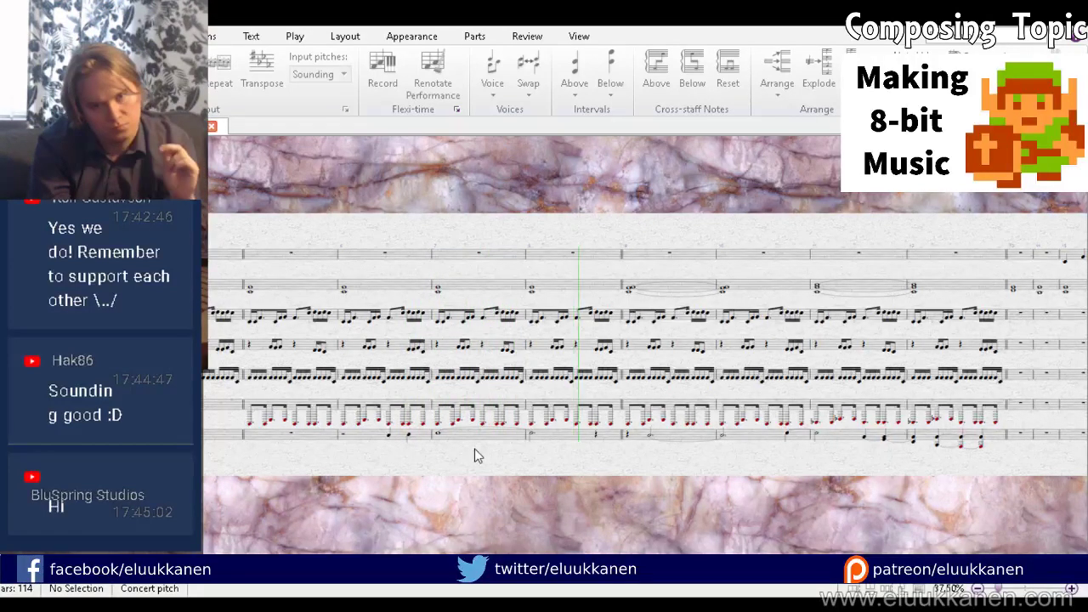
left_click_drag(647, 461, 491, 455)
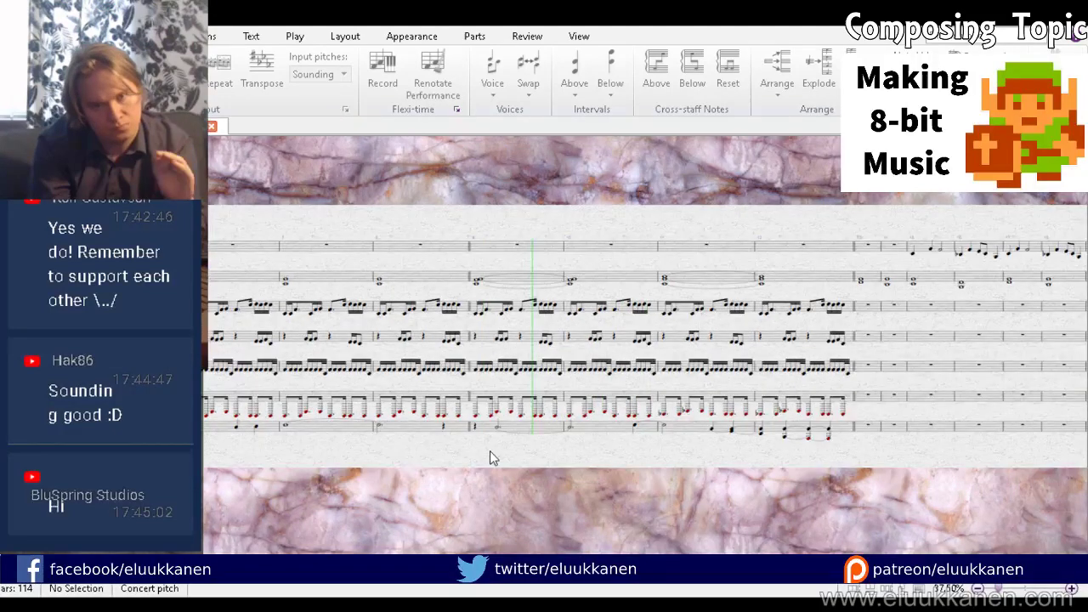
left_click_drag(716, 445, 511, 450)
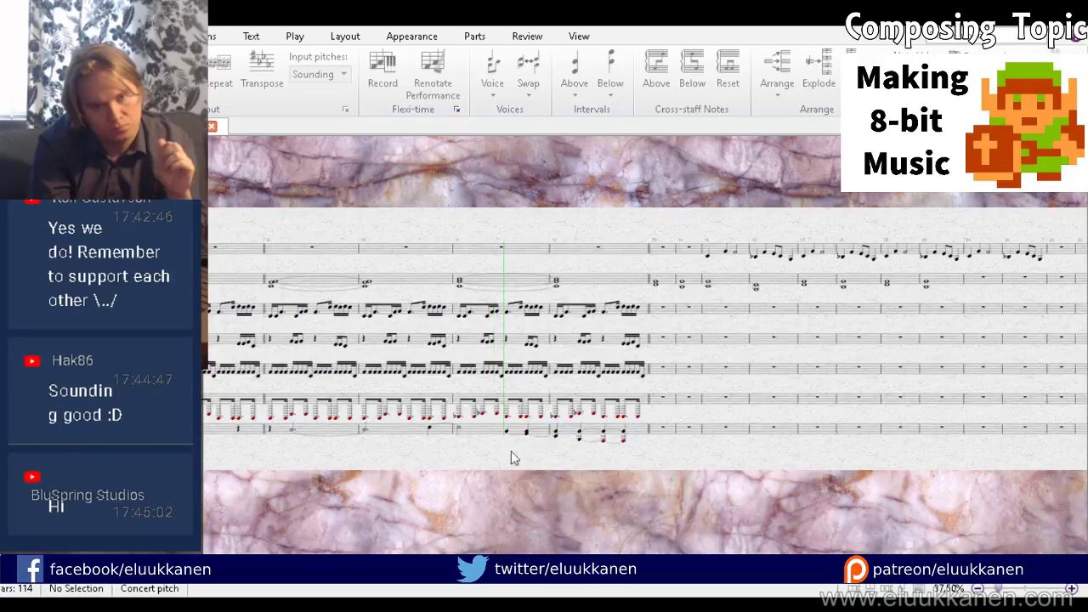
key("space")
key("ctrl+plus")
key("ctrl+plus")
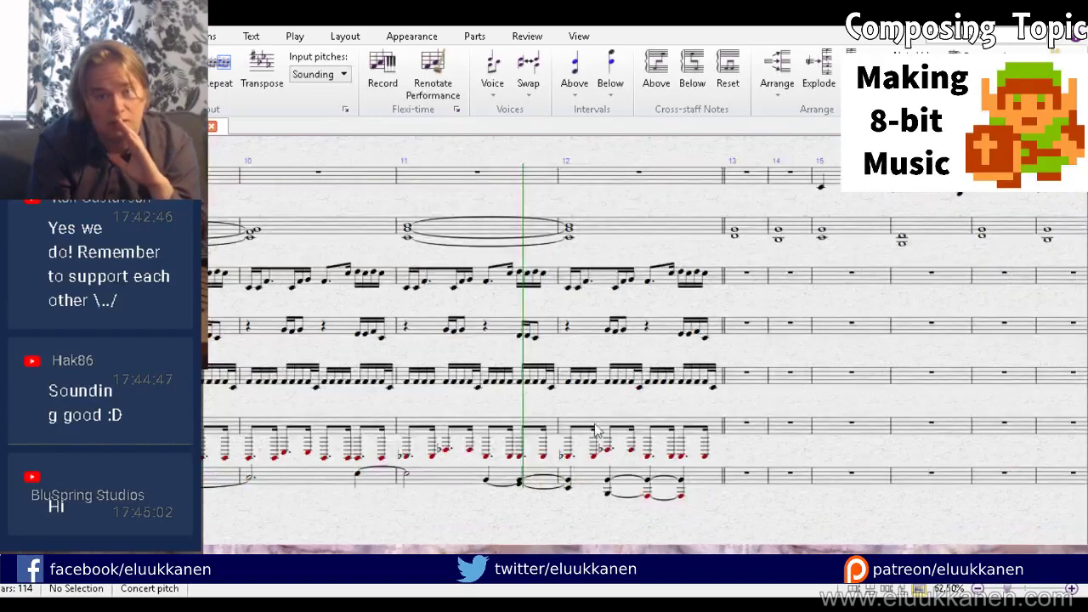
Step: Tie the second staff's bar 6 chord into bar 7, shortening bar 7's to a half note, and place a half-note chord on bar 8's second half
left_click(416, 432)
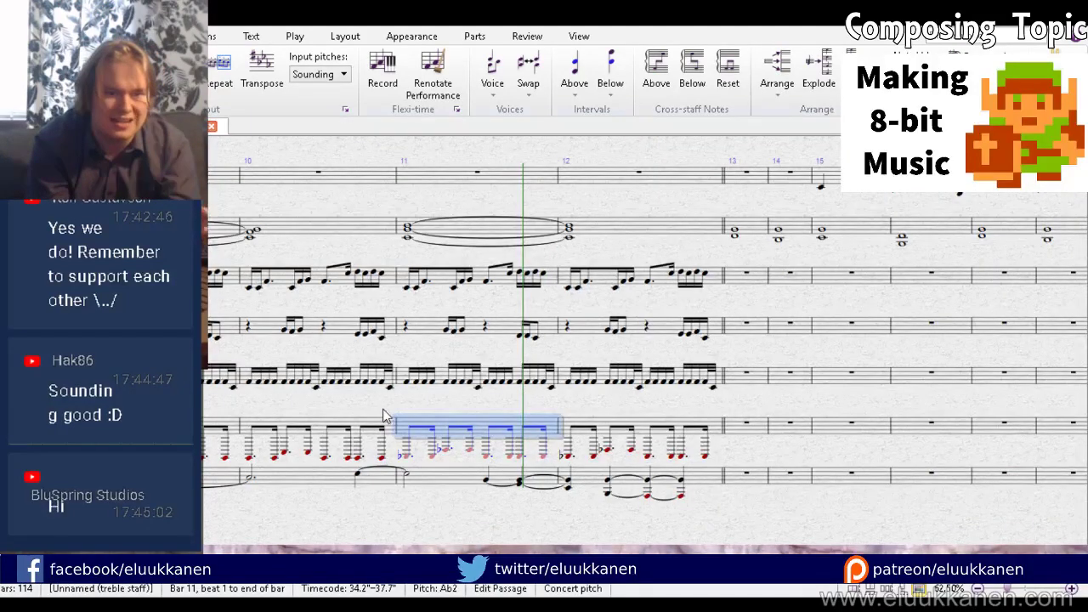
left_click_drag(391, 430, 846, 420)
left_click(437, 244)
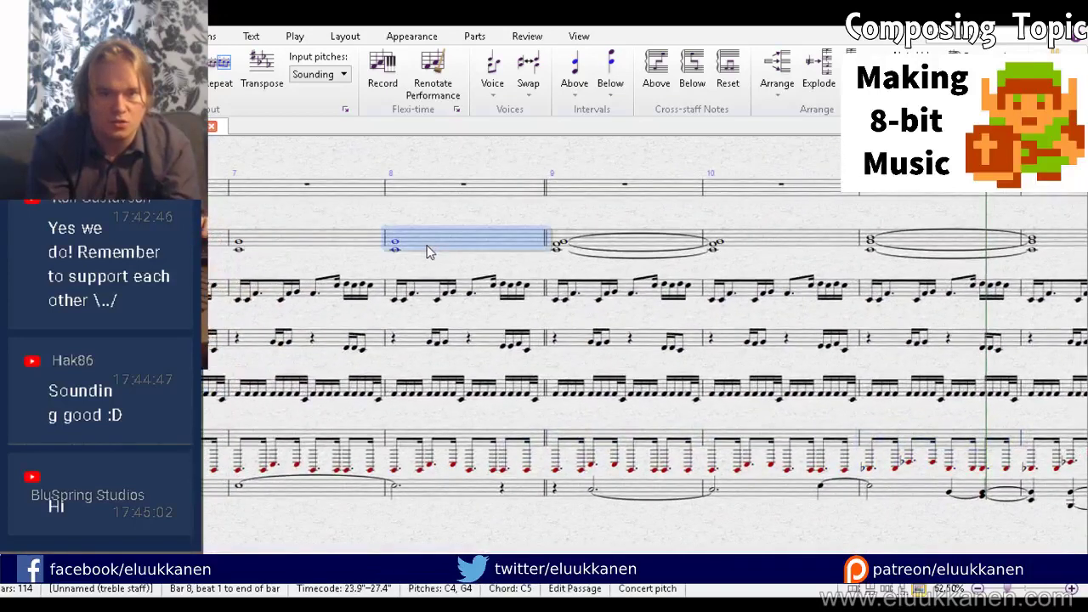
left_click(287, 241)
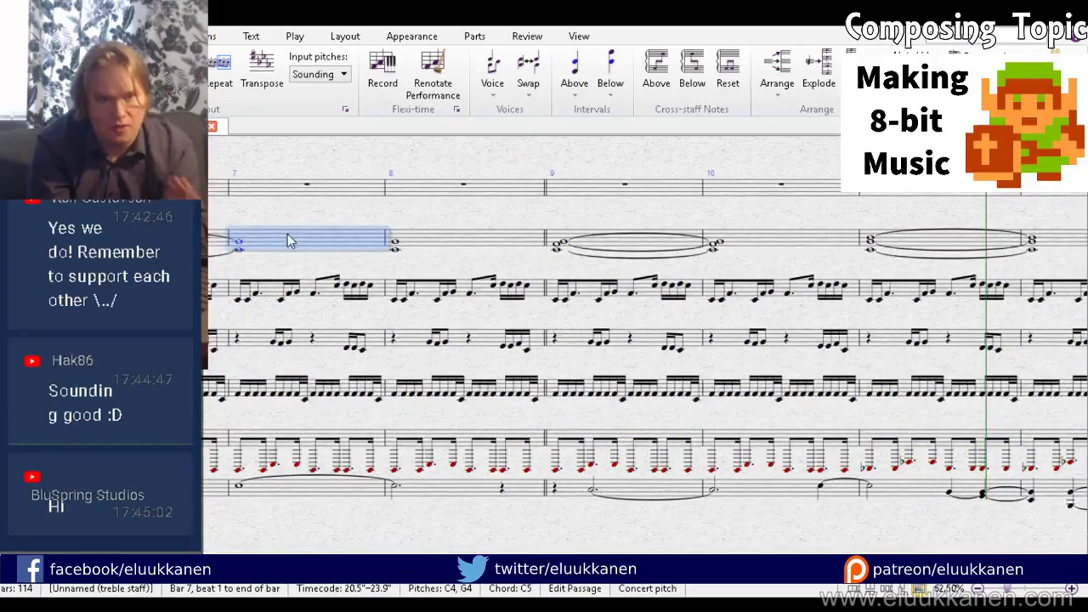
left_click(428, 242)
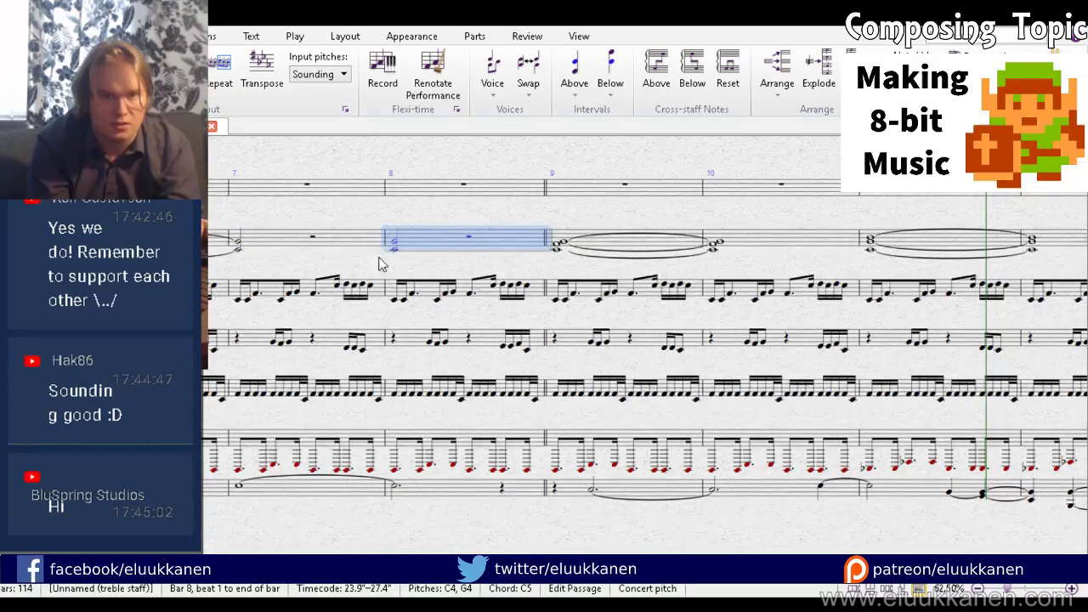
Step: Copy the sixth staff's bar 10 bass pattern over bars 11 and 12
left_click_drag(1043, 400, 715, 377)
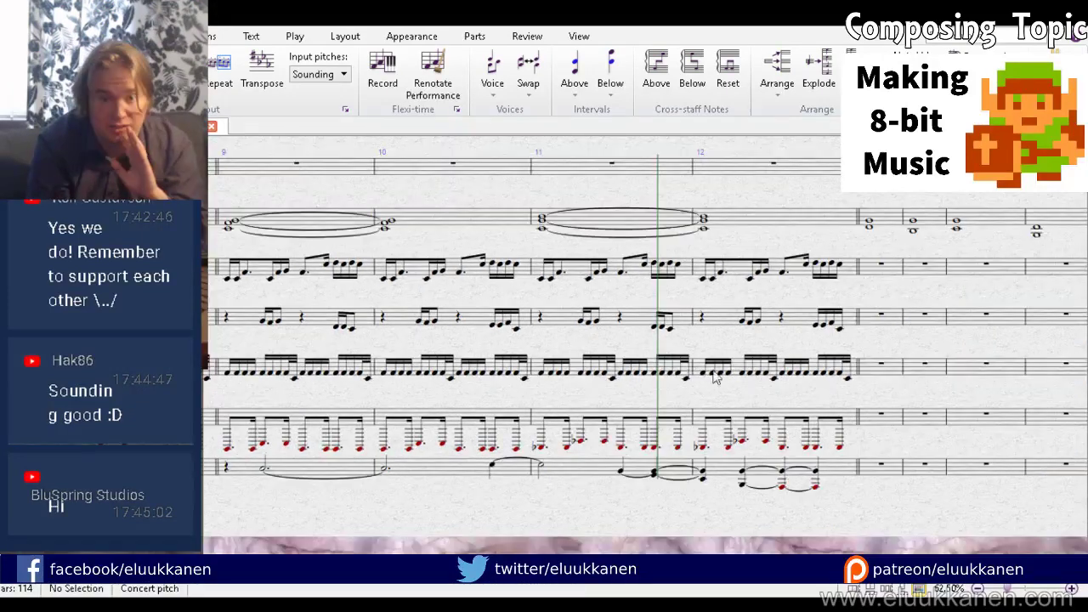
left_click_drag(635, 392, 547, 352)
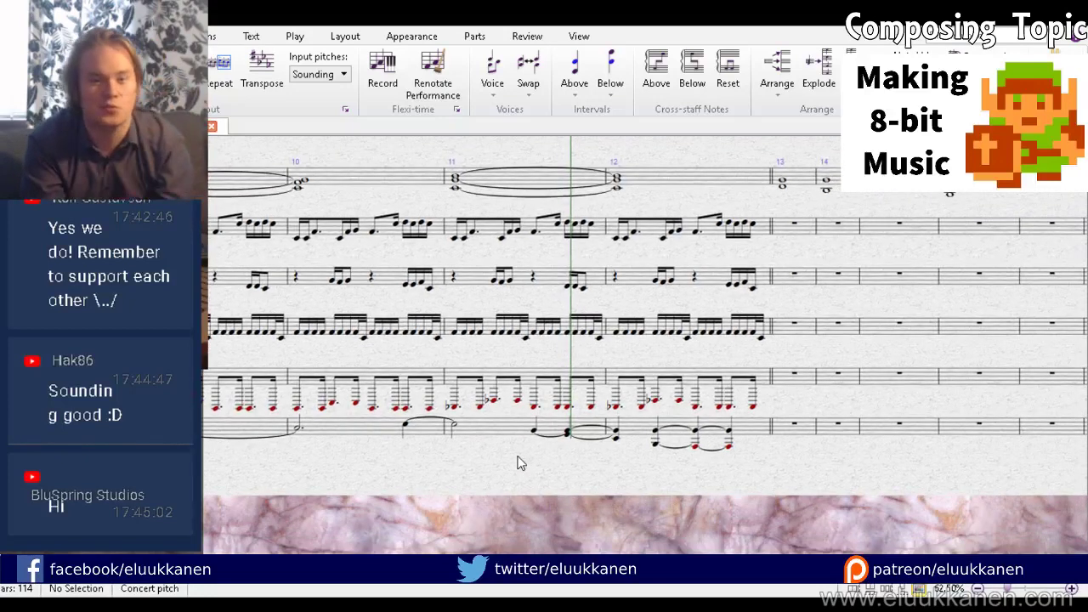
left_click(365, 378)
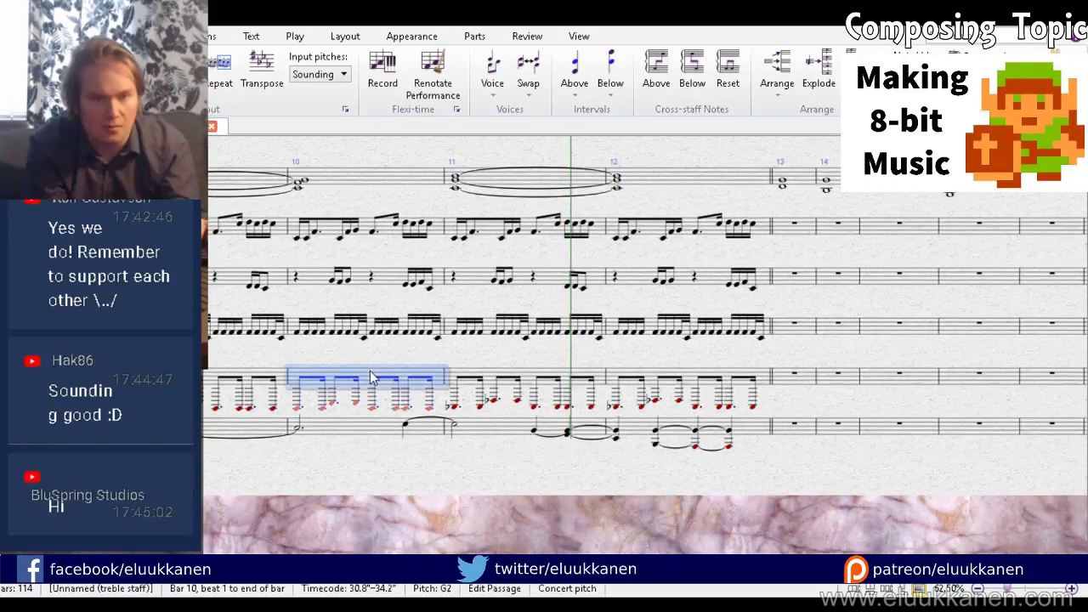
left_click(527, 378, "alt")
left_click(687, 379)
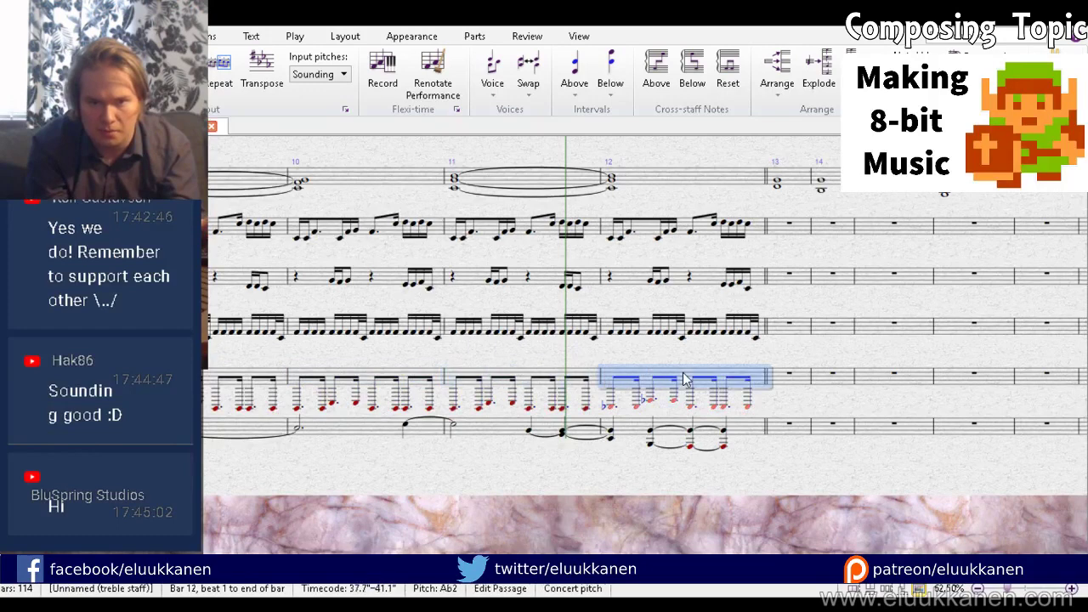
key("ctrl+z")
Step: Raise the first two and last four notes of the sixth staff's bar 11, and lower its third and fourth notes to G2
left_click(453, 411)
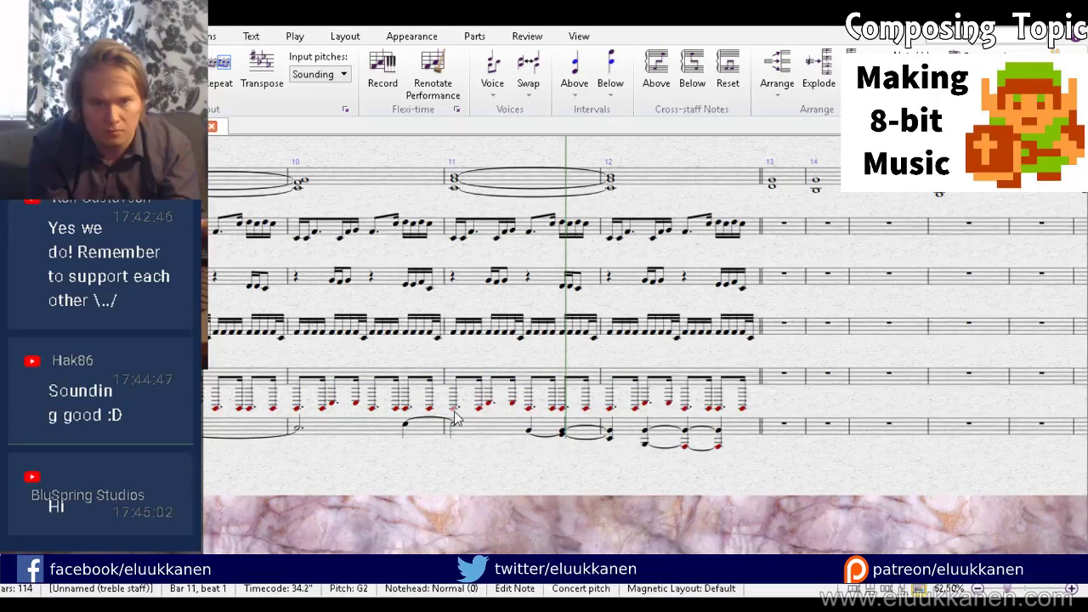
left_click(479, 410, "ctrl")
left_click(492, 403, "ctrl")
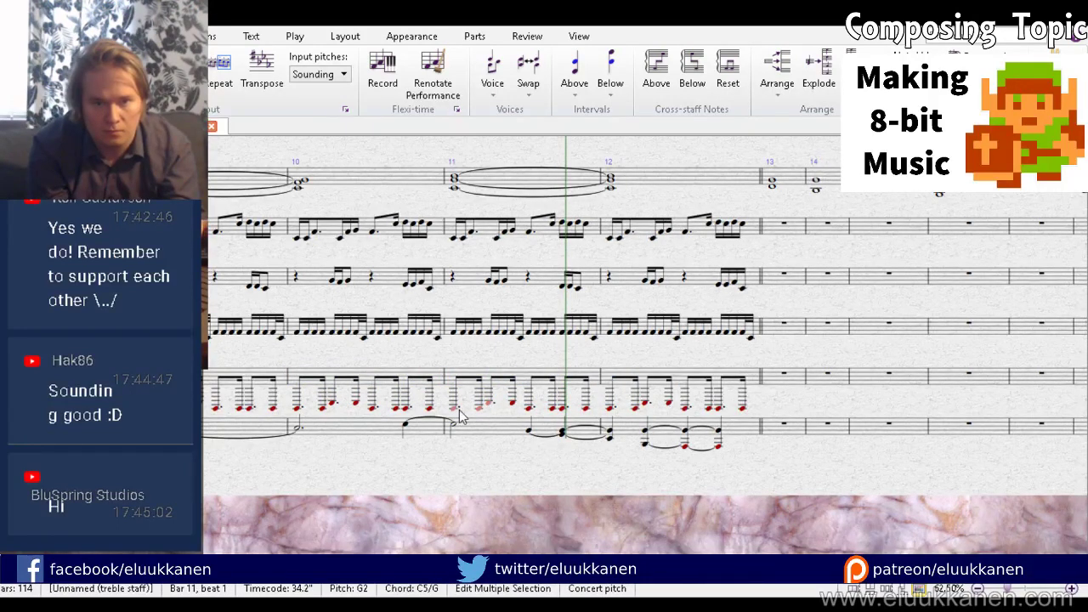
left_click_drag(456, 409, 451, 400)
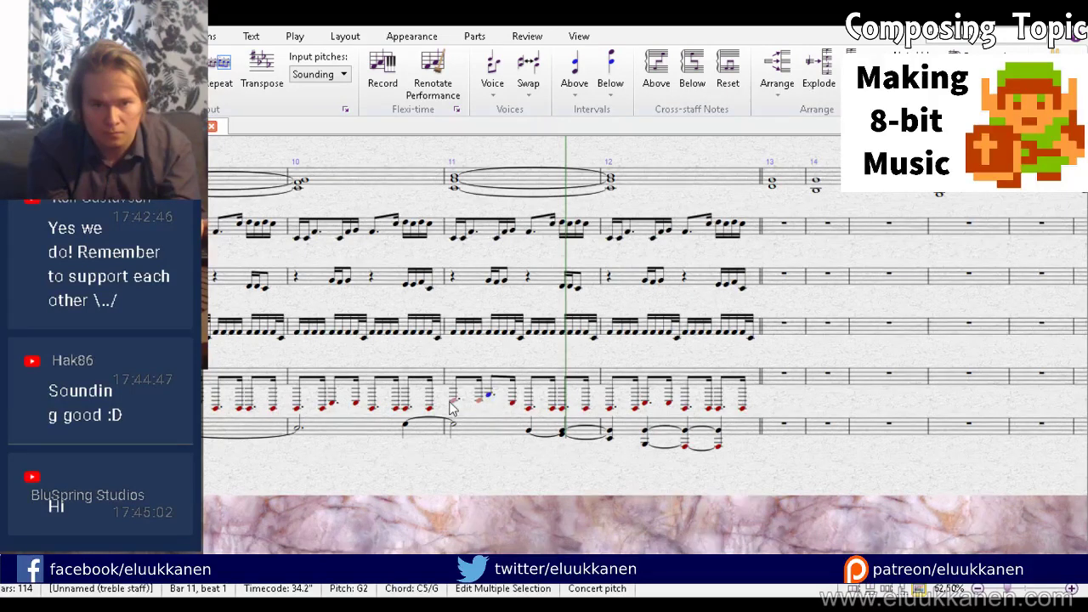
left_click(491, 419)
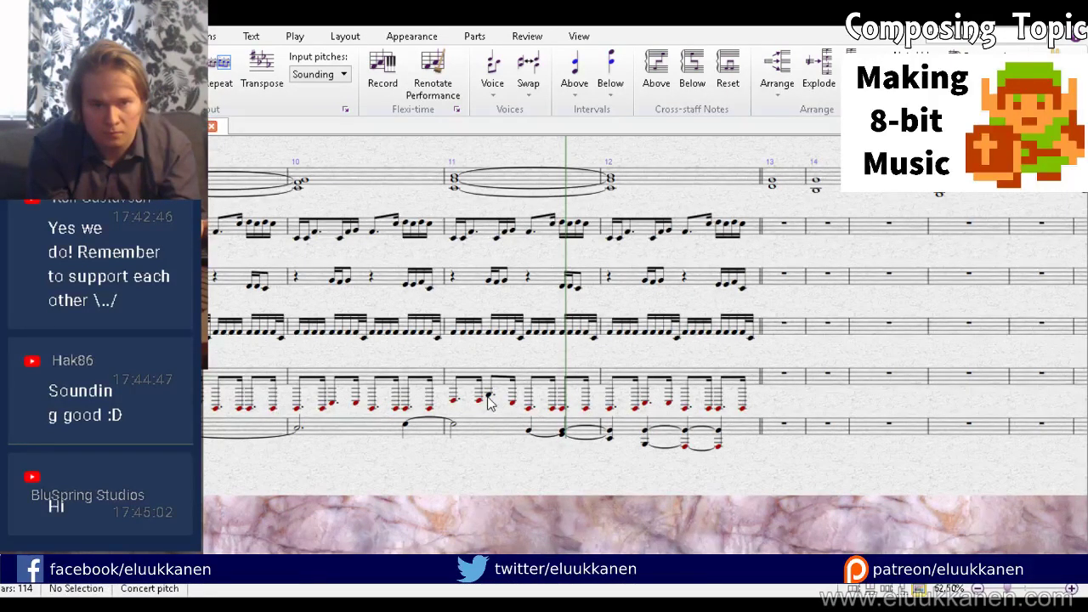
left_click(490, 416)
key("ctrl+Down")
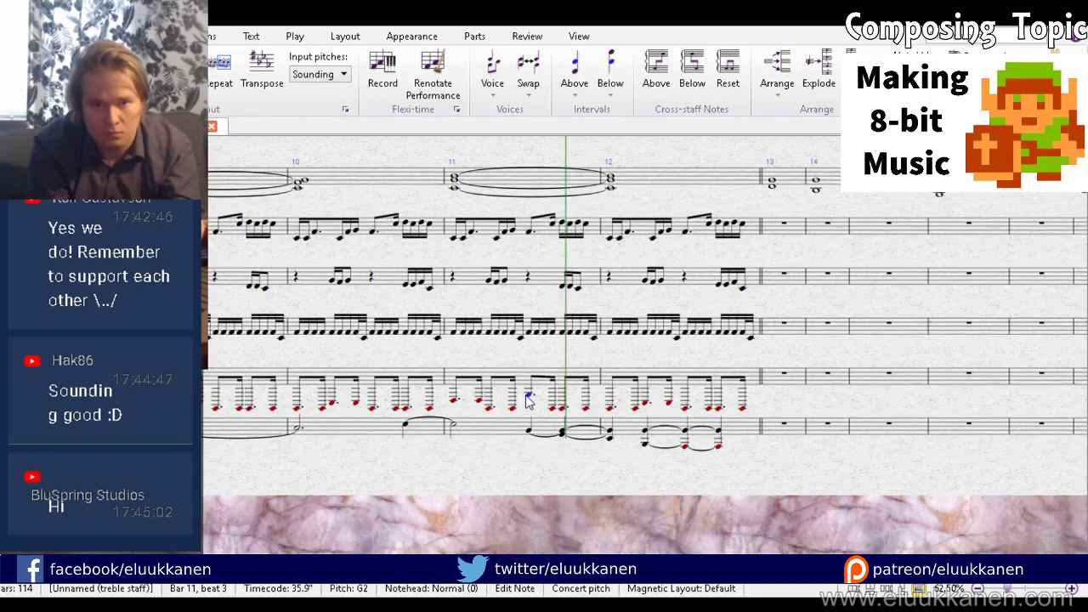
left_click(551, 417)
left_click(555, 410)
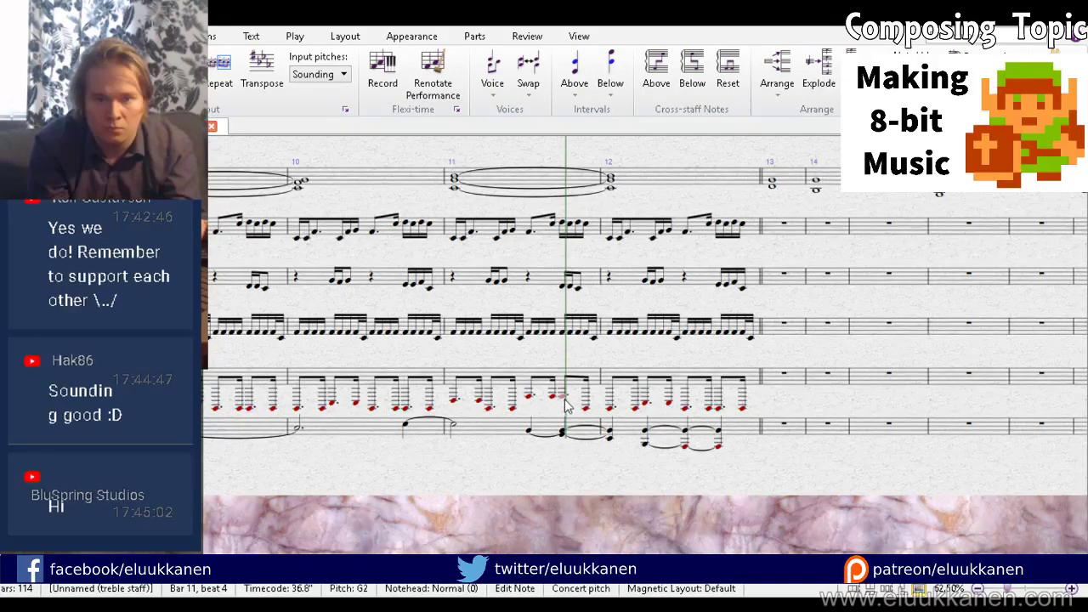
left_click(585, 417)
scroll(585, 416, "down", 1)
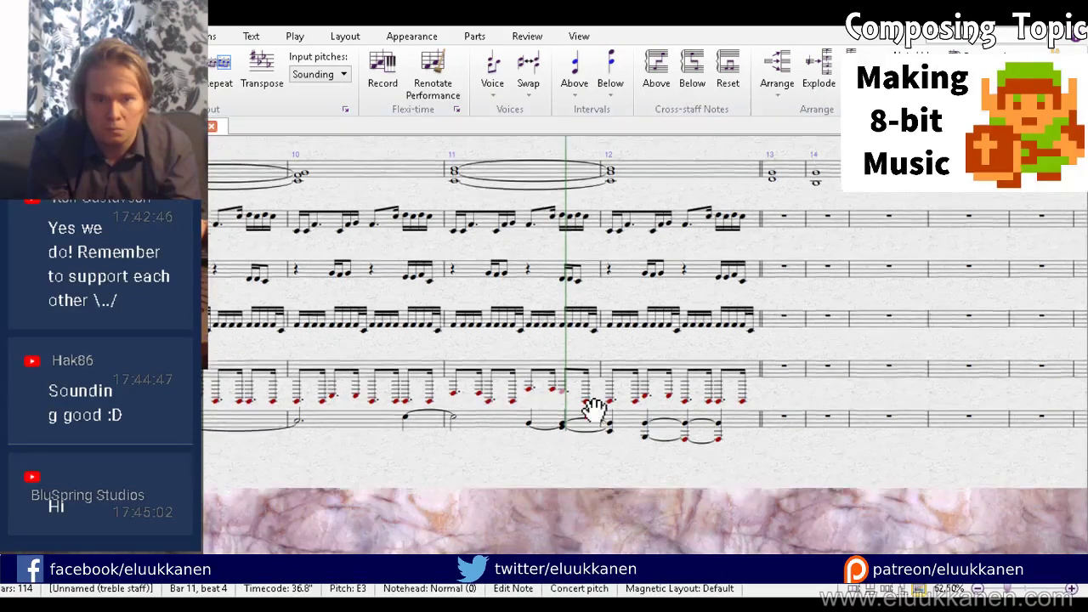
left_click(585, 396)
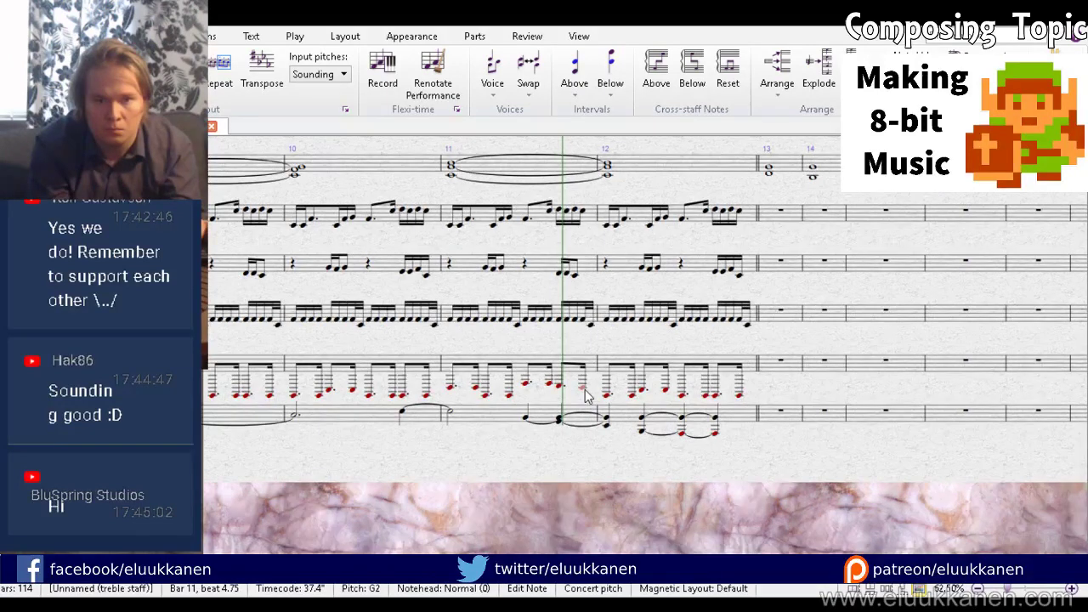
Step: Copy the sixth staff's bar 11 pattern into bar 12 and lower the copy's last four notes, ending on C3
left_click(592, 367)
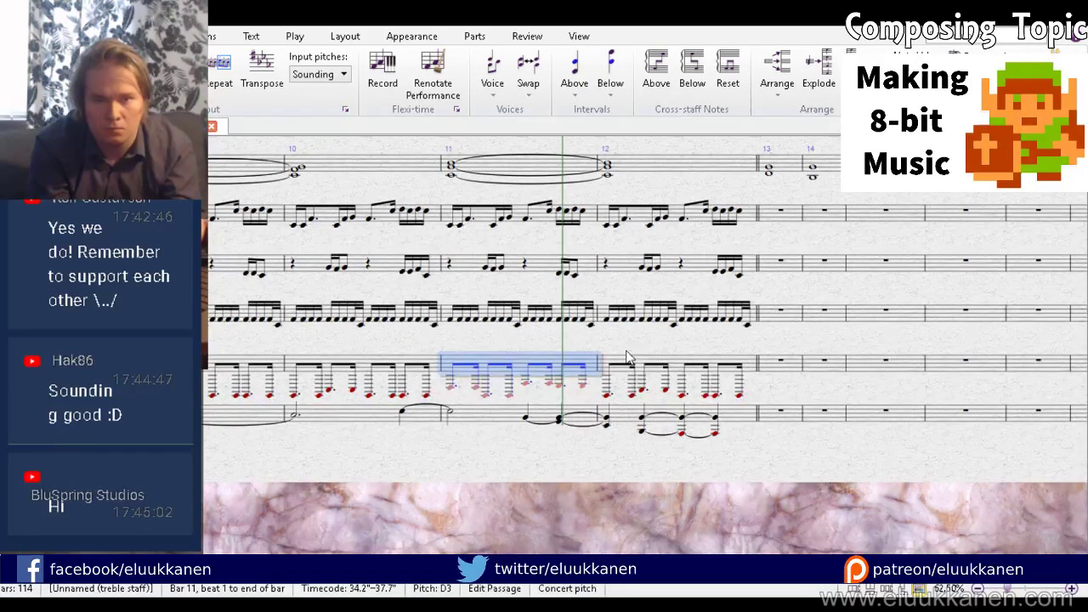
left_click(733, 387)
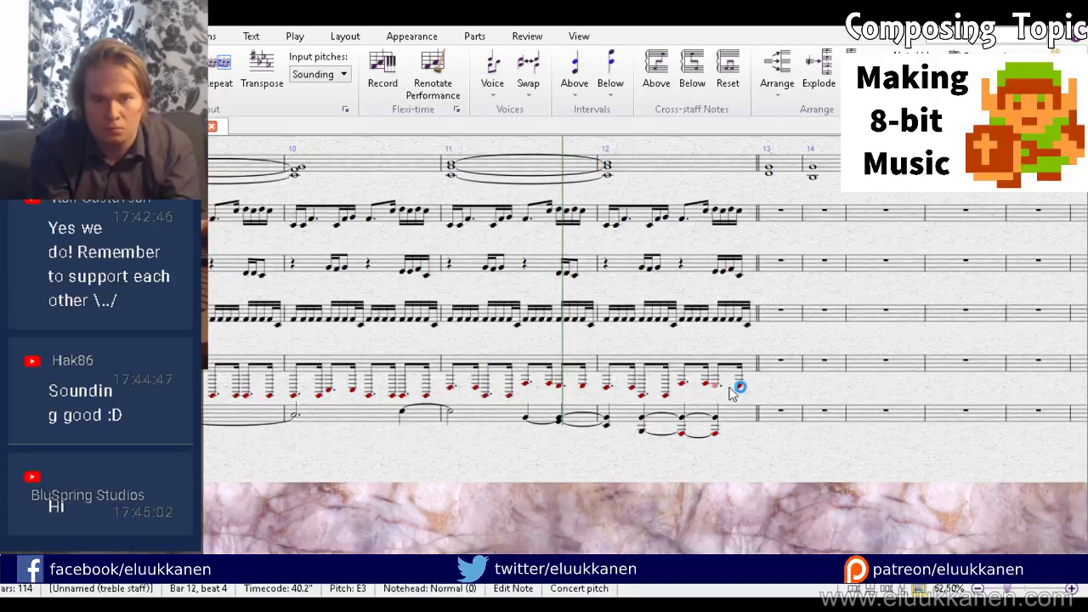
left_click(738, 386)
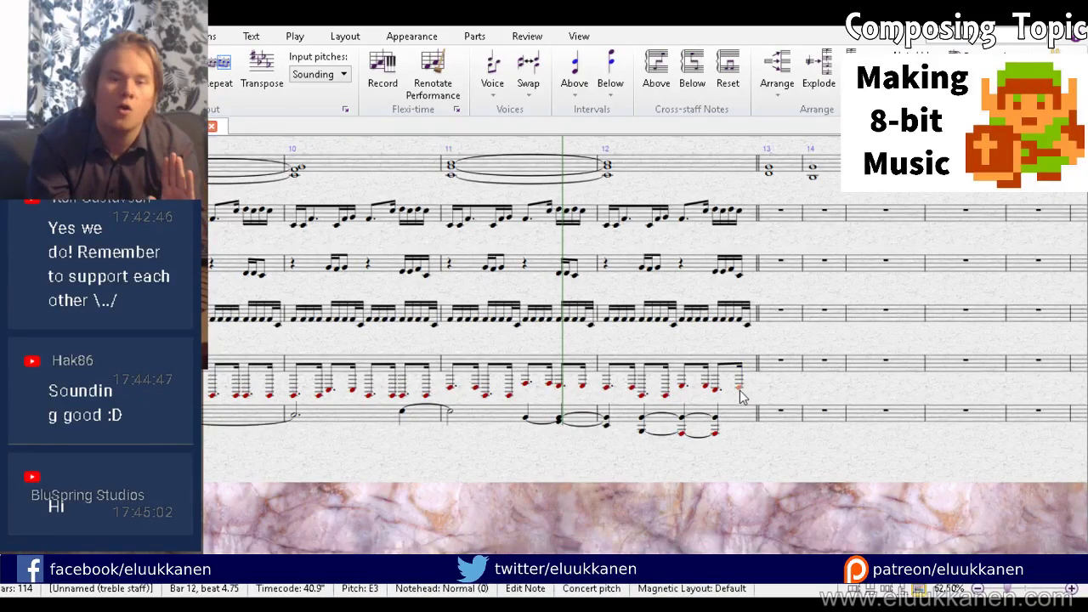
left_click_drag(739, 391, 746, 394)
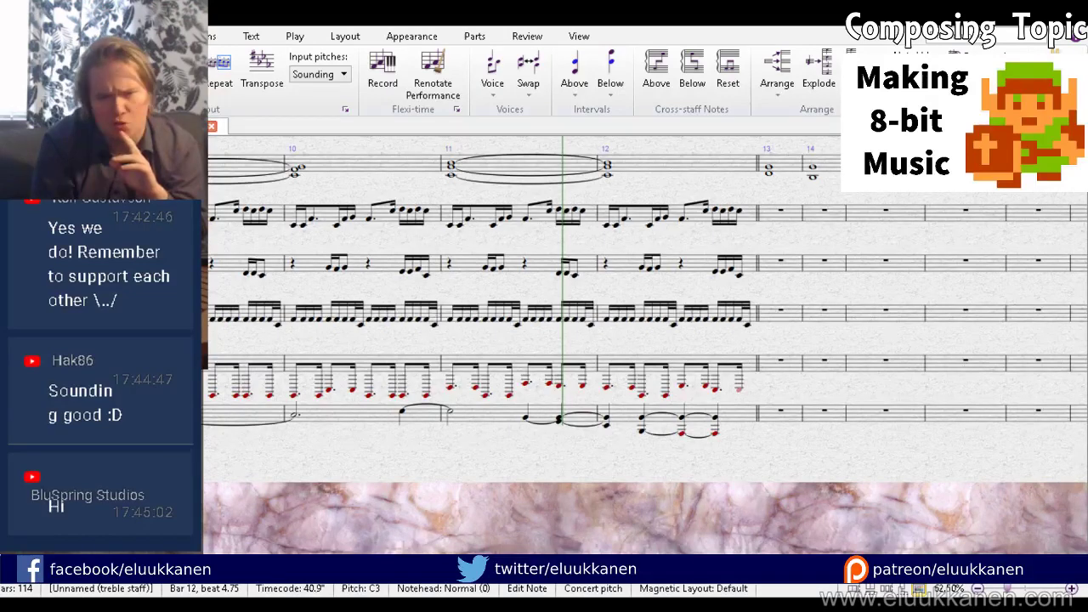
Step: Look over the chord, rhythm and bass staves from the opening bars through bar 12
scroll(269, 456, "left", 5)
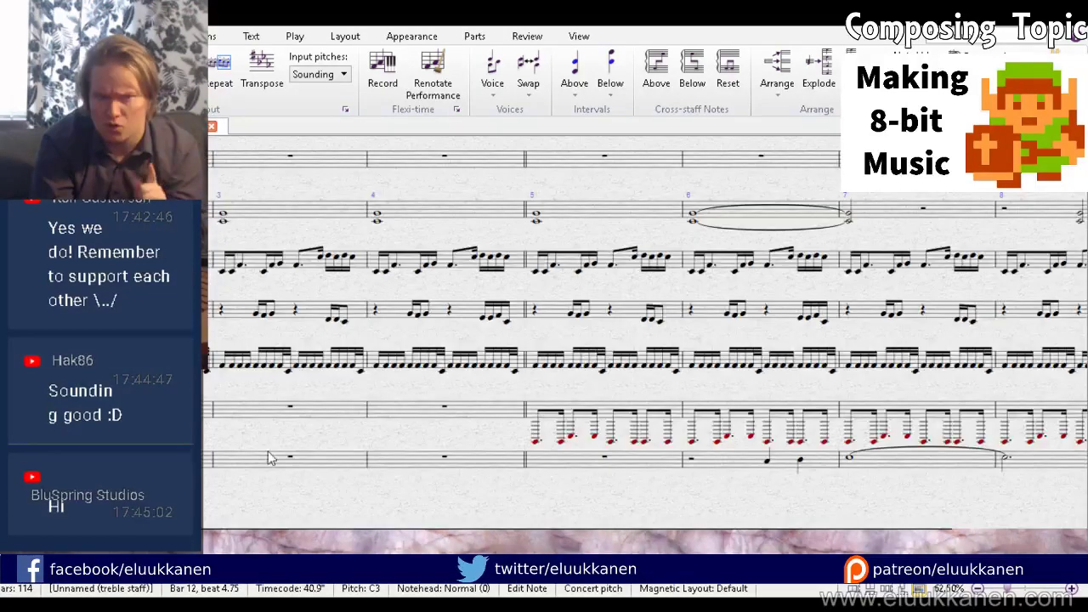
mouse_move(251, 441)
left_mouse_down()
mouse_move(584, 448)
mouse_move(289, 387)
left_mouse_up()
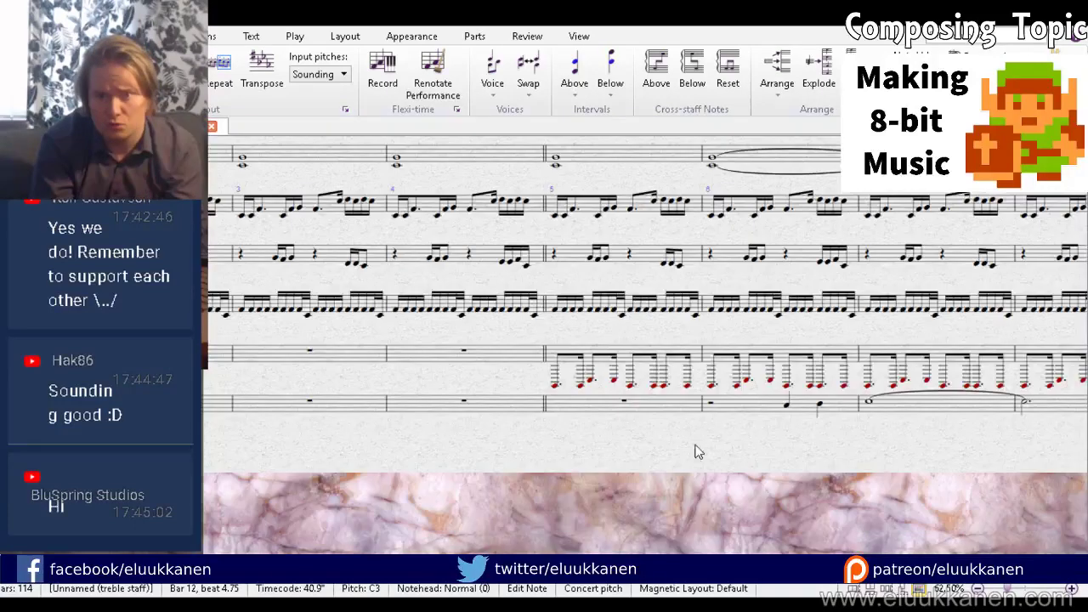
left_click_drag(748, 452, 378, 484)
mouse_move(624, 498)
left_mouse_down()
mouse_move(299, 494)
mouse_move(999, 483)
left_mouse_up()
left_click_drag(415, 475, 652, 483)
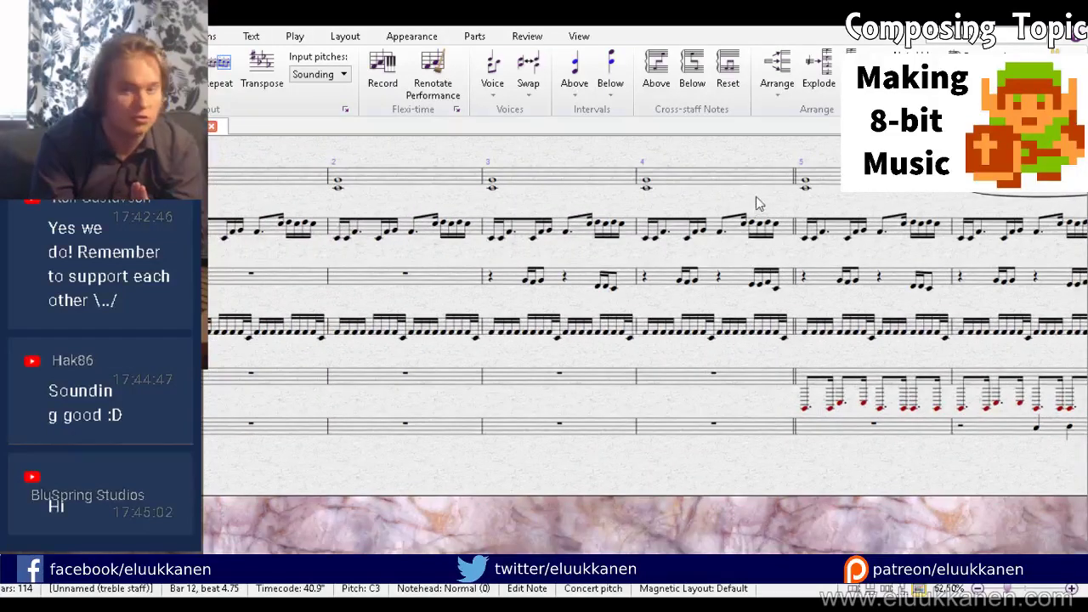
mouse_move(759, 449)
left_mouse_down()
mouse_move(471, 466)
mouse_move(1, 451)
left_mouse_up()
left_click_drag(681, 465, 69, 464)
left_click_drag(379, 481, 333, 485)
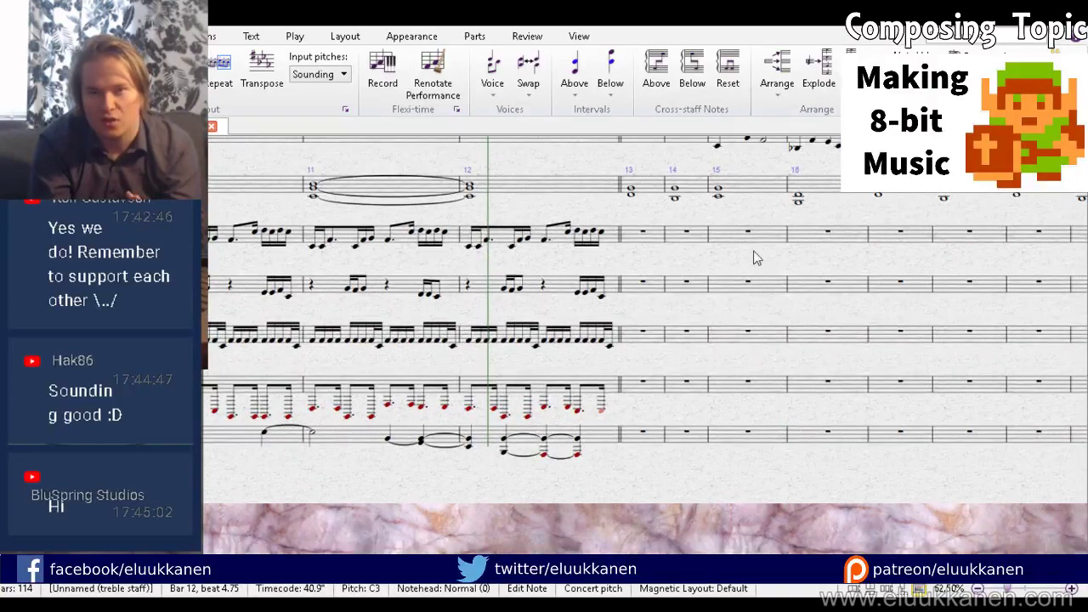
Step: Play the piece back from the beginning to check the revised chords and bass line
key("[")
key("[")
key("[")
key("[")
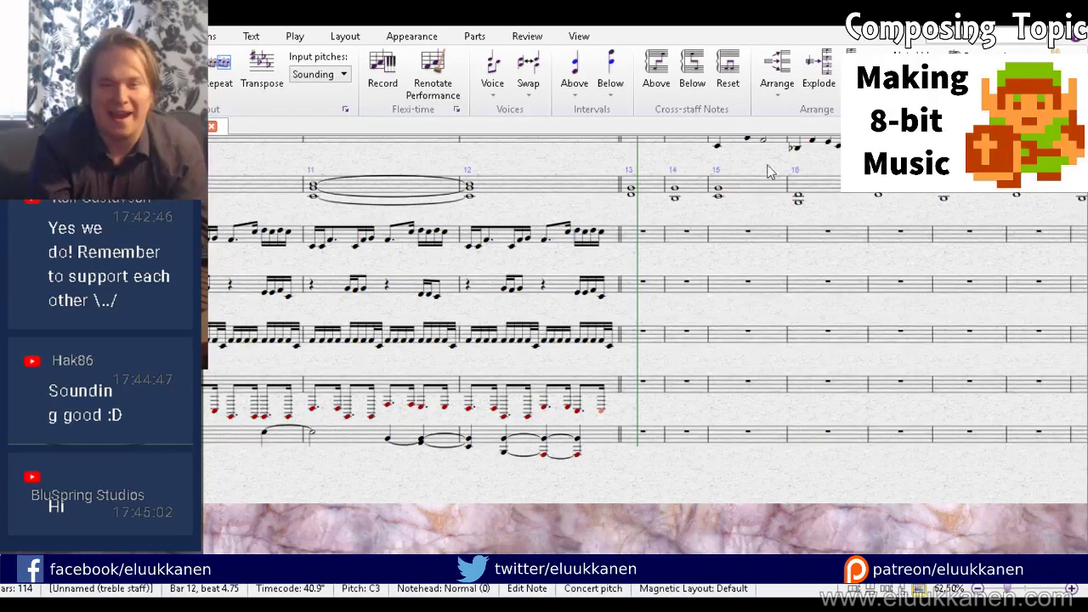
left_click_drag(224, 203, 774, 204)
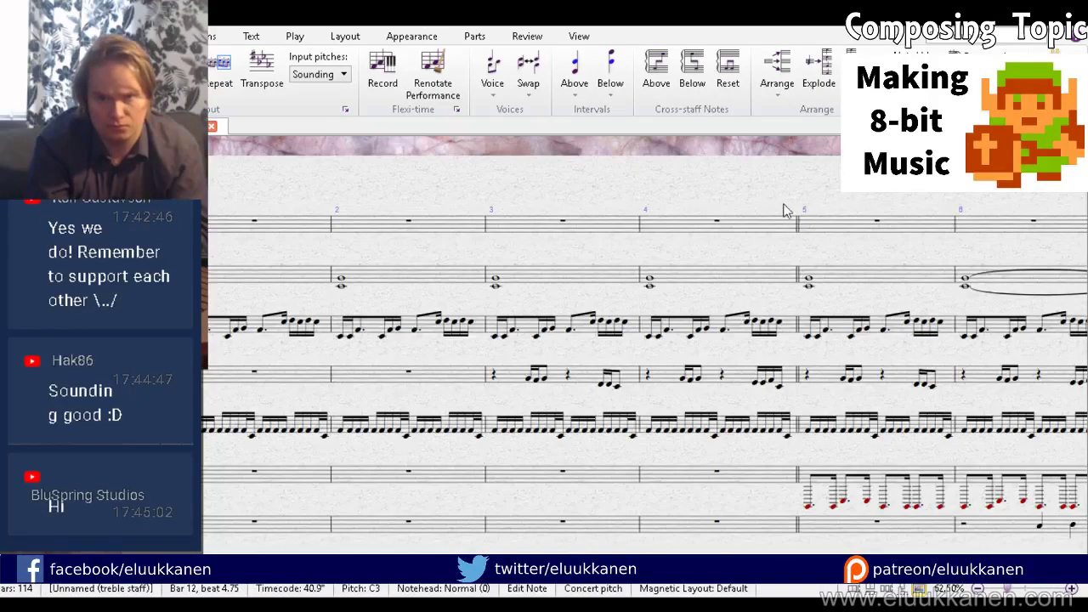
key("space")
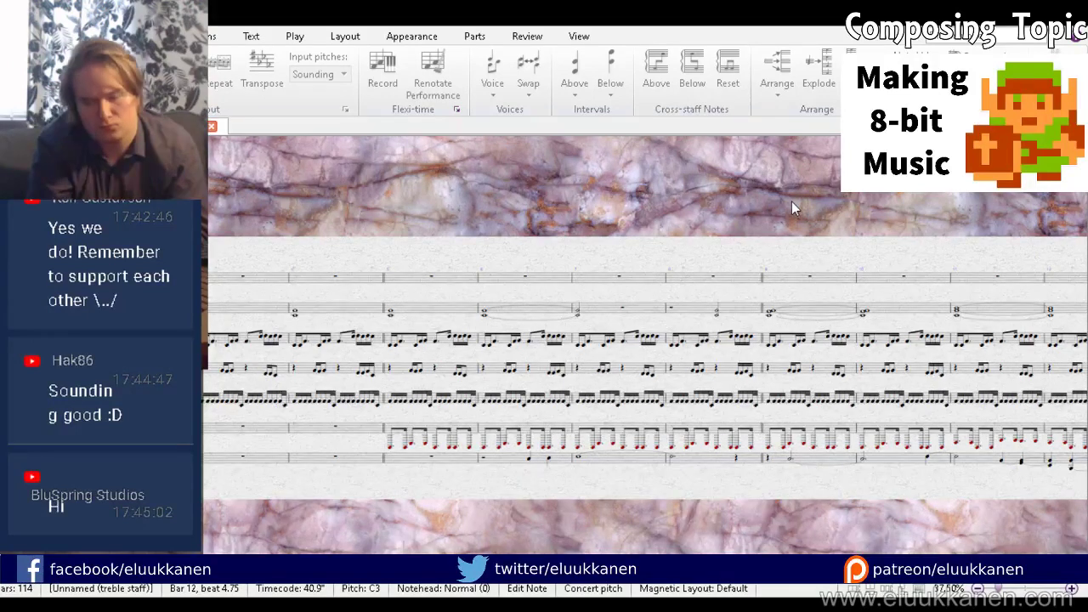
key("space")
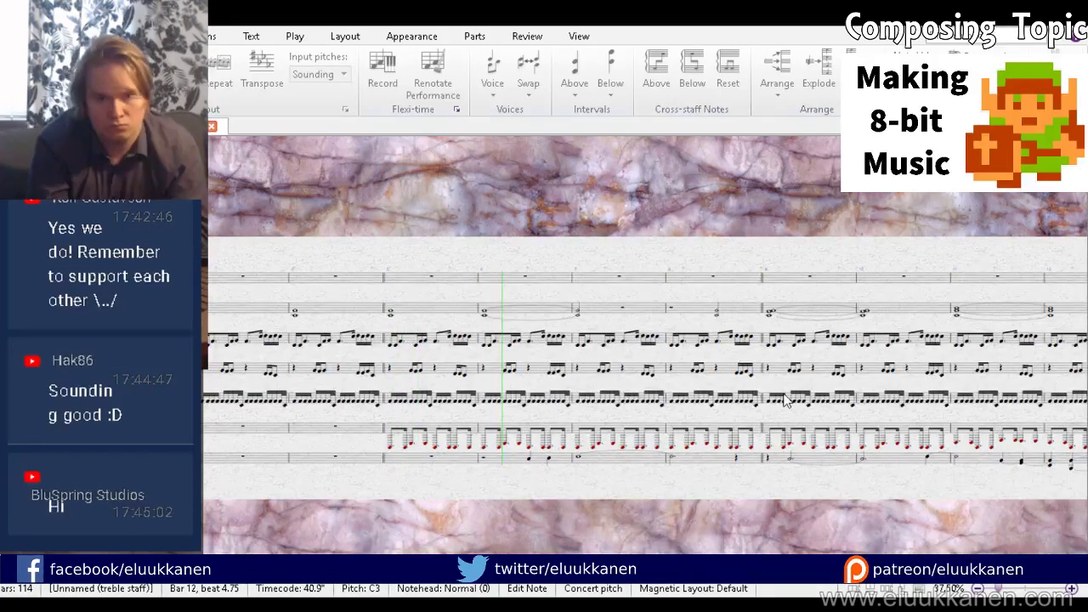
Step: Stop playback and turn the fourth staff's bar 7 group on beat 2 into an eighth-note pair, A4 and G4
left_click_drag(742, 372, 547, 335)
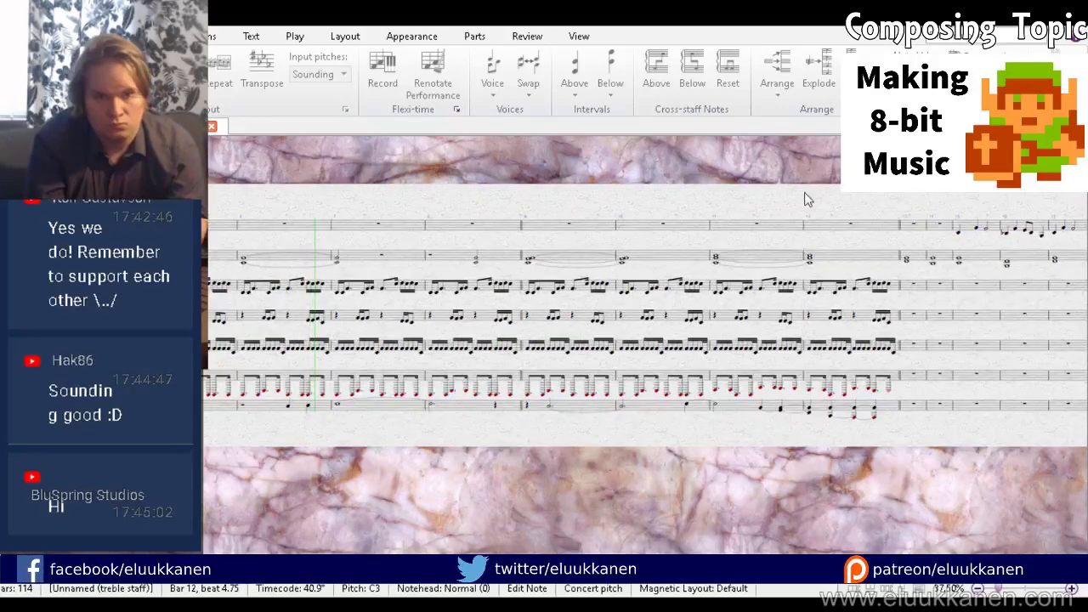
key("space")
scroll(328, 280, "up", 2)
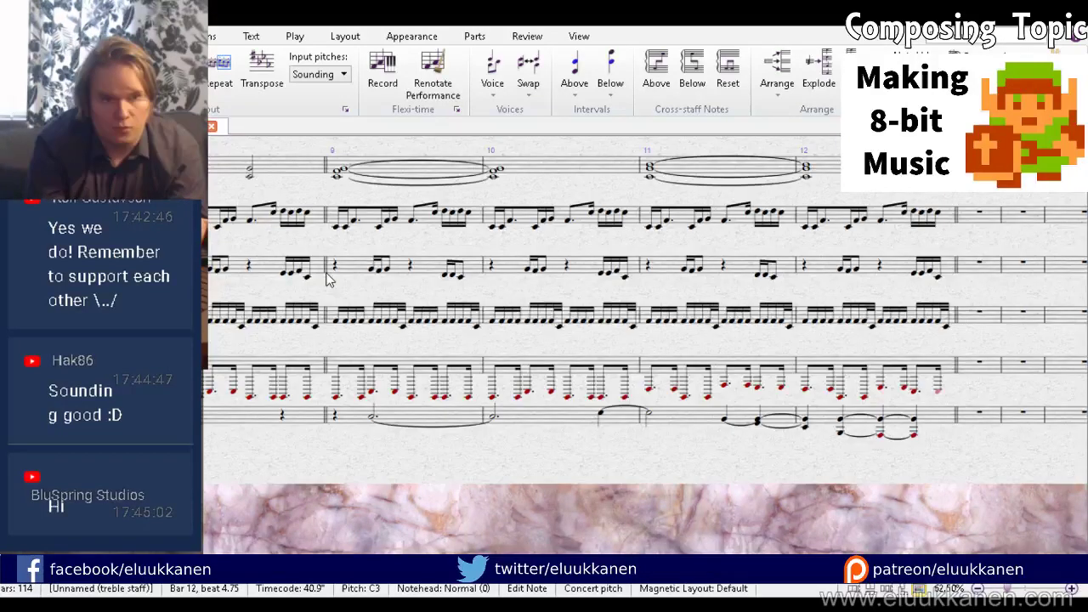
left_click_drag(330, 281, 571, 333)
left_click(298, 325)
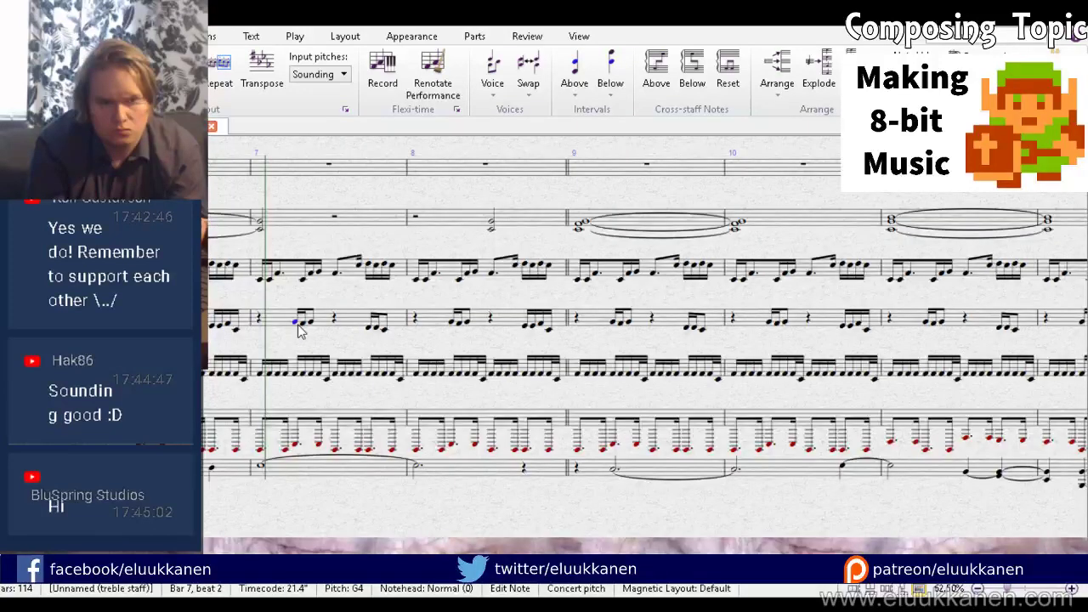
key("Up")
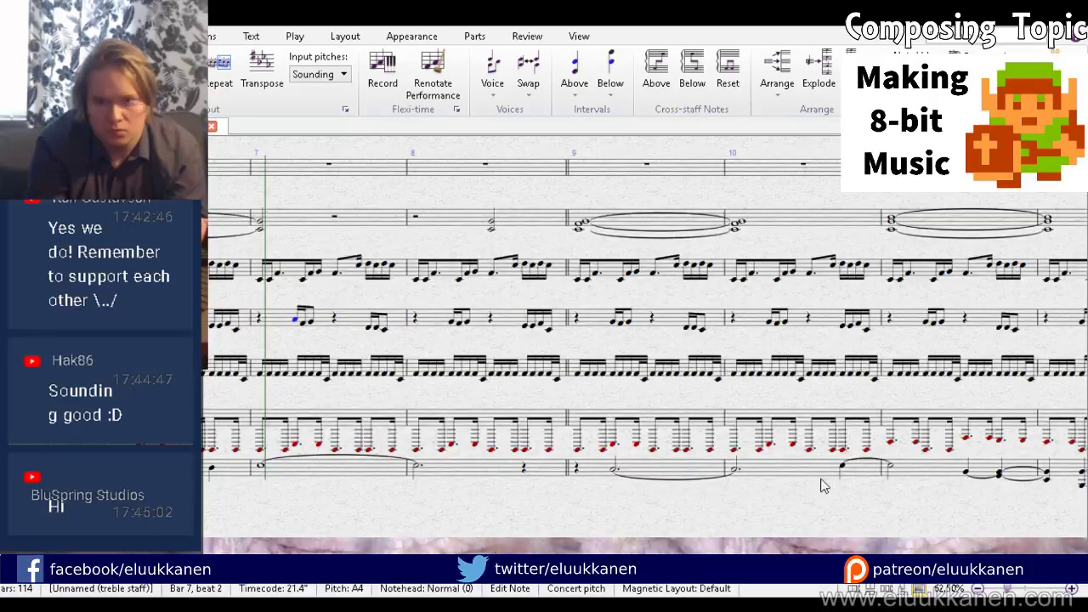
key("3")
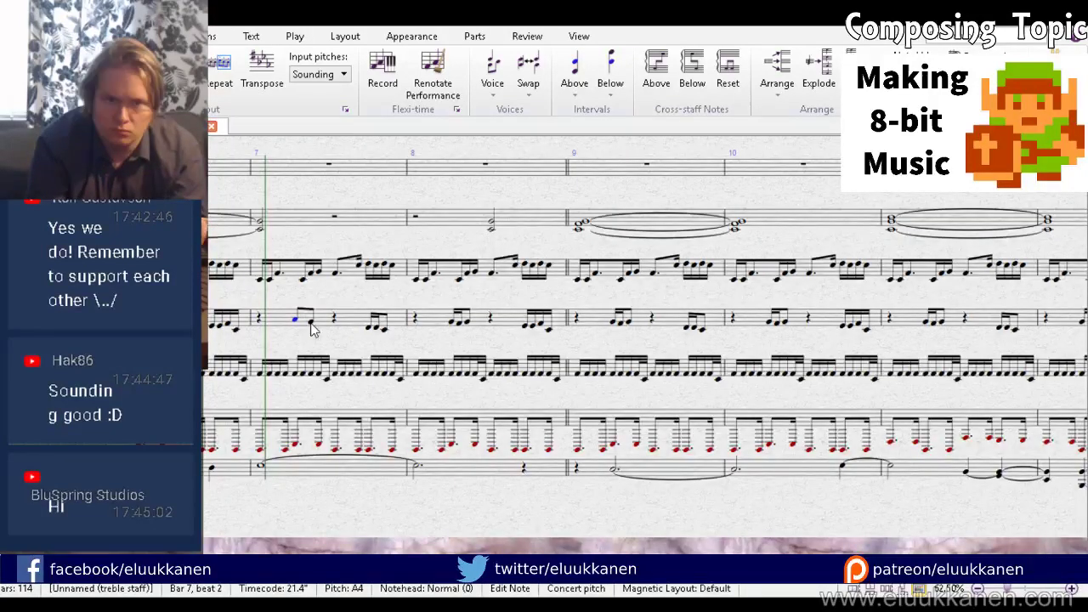
left_click(311, 323, "ctrl")
Step: Copy the eighth-note pair over the fourth staff's last group in bar 7 and both groups in bar 8, starting the final pair on A3
left_click(368, 324, "alt")
left_click(454, 326, "alt")
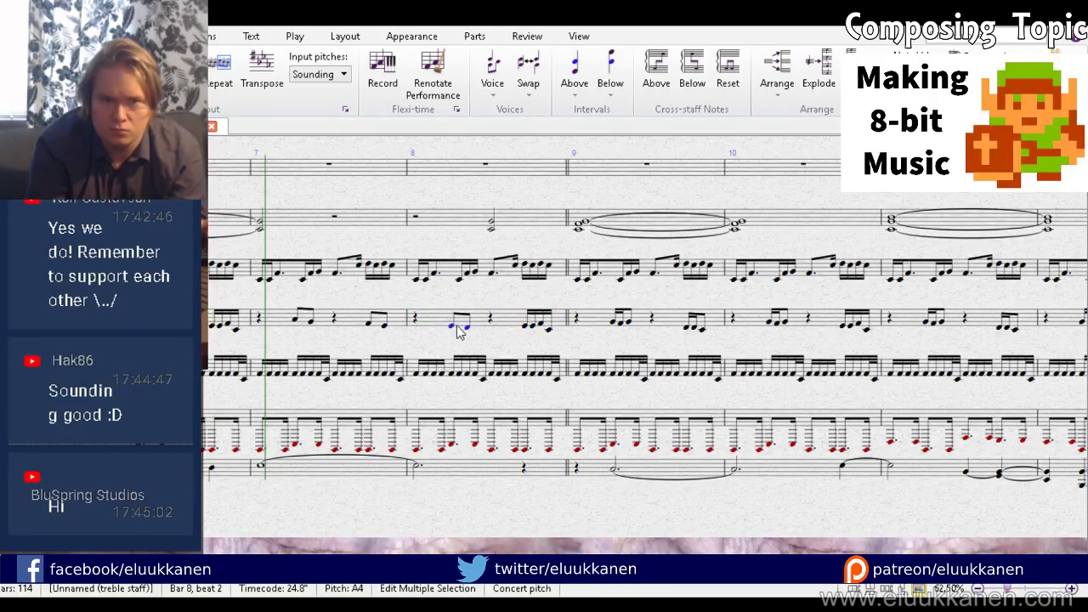
key("Escape")
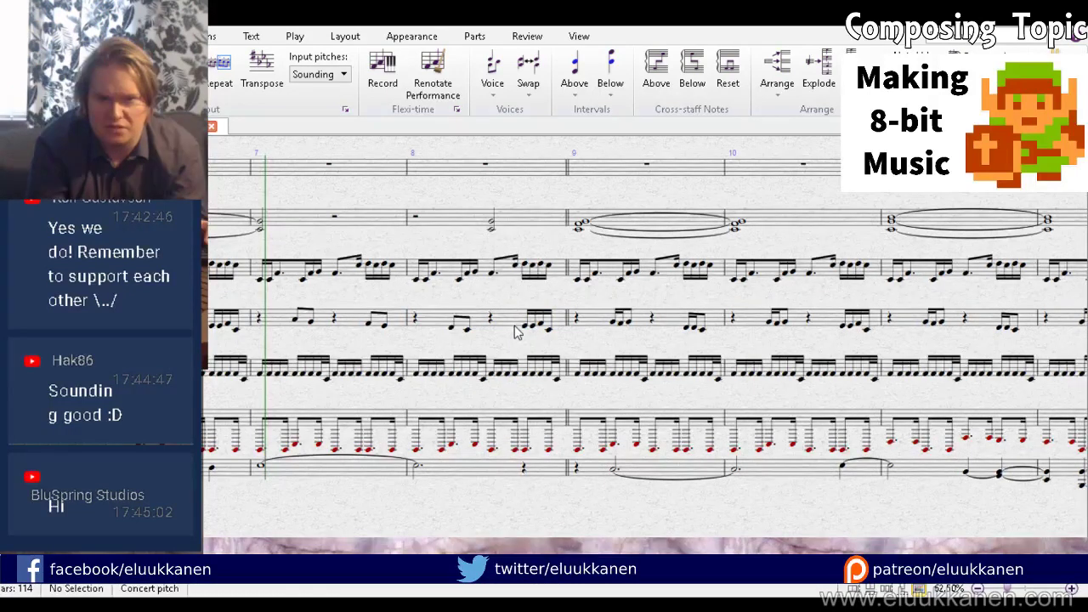
left_click(525, 323)
key("ctrl+Down")
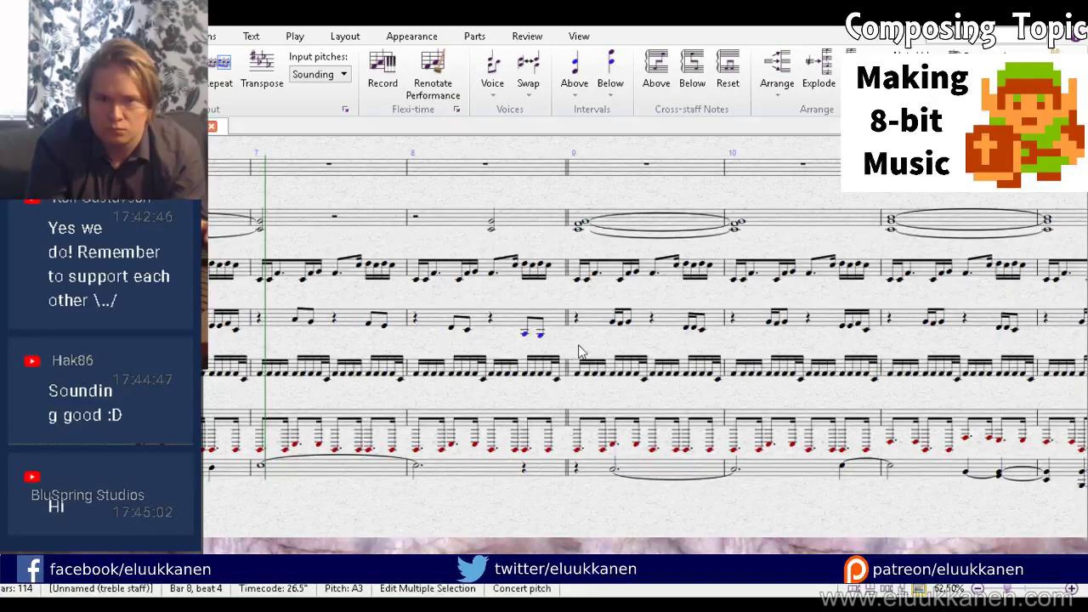
Step: Copy the eighth-note pair onto beat 2 of the fourth staff's bar 9 and set its notes to F3 and F4
left_click(618, 335)
left_click(614, 323)
key("ctrl+v")
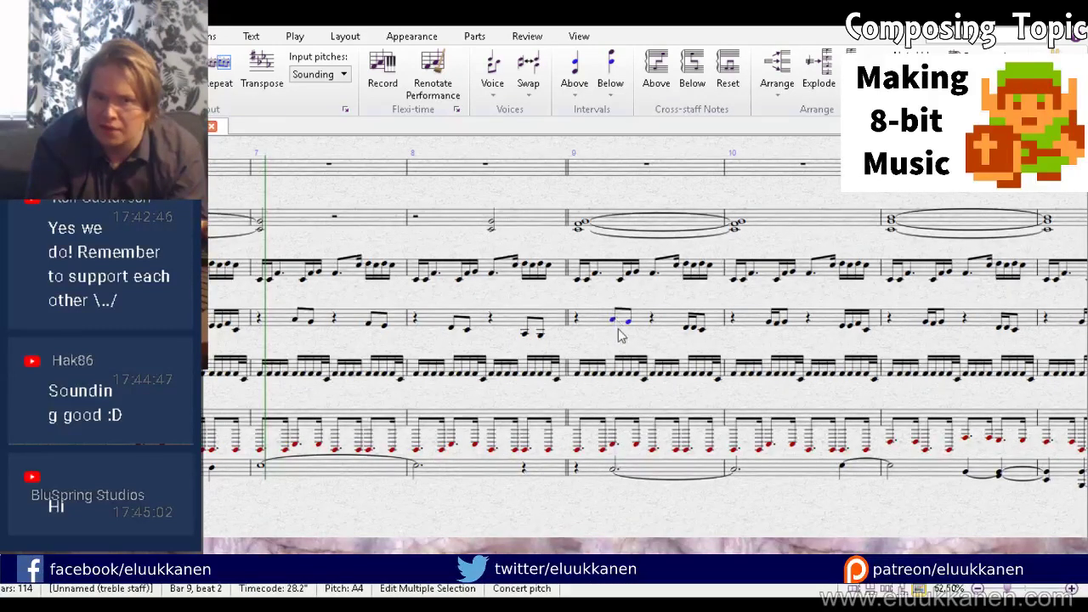
key("ctrl+Down")
key("Down")
key("Down")
left_click(630, 338)
key("Up")
key("Up")
key("Up")
key("Up")
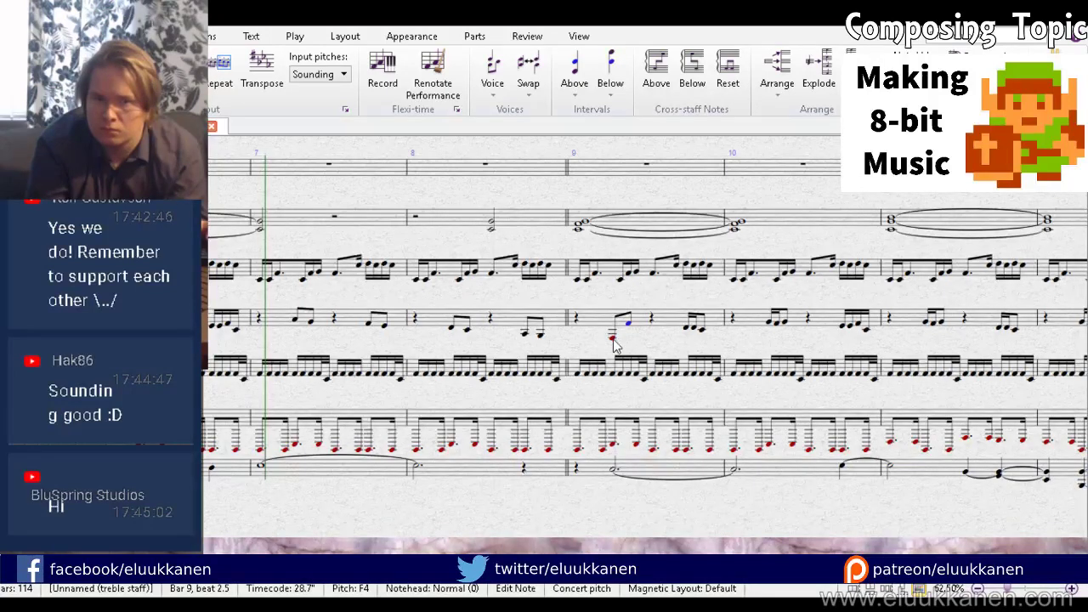
left_click(613, 337)
left_click(630, 324)
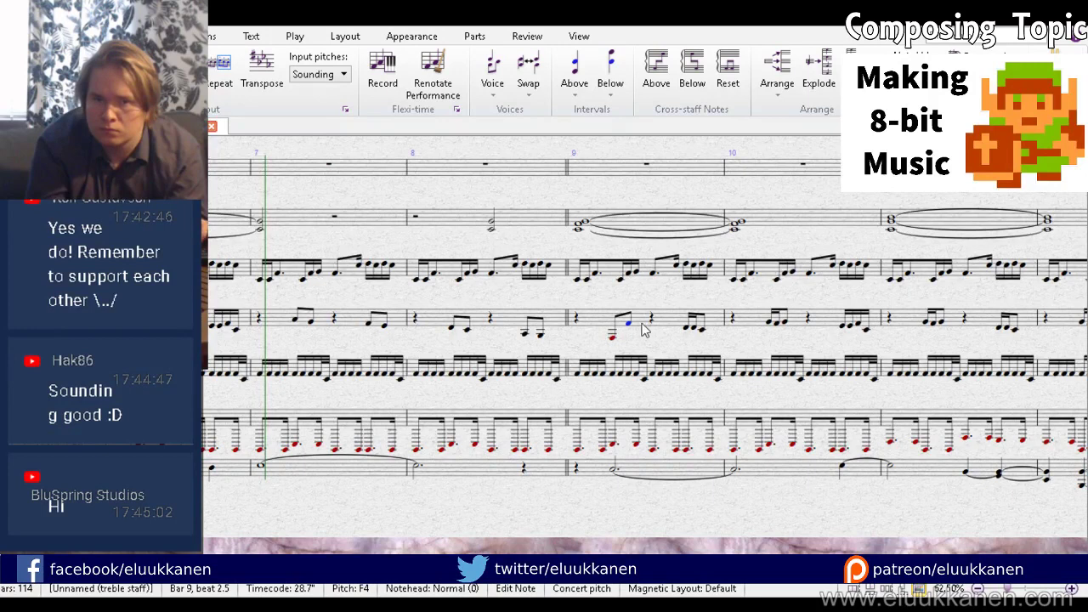
Step: Try F5 for the second note of the fourth staff's bar 9 pair and audition notes from bars 7 to 9
left_click_drag(629, 324, 629, 311)
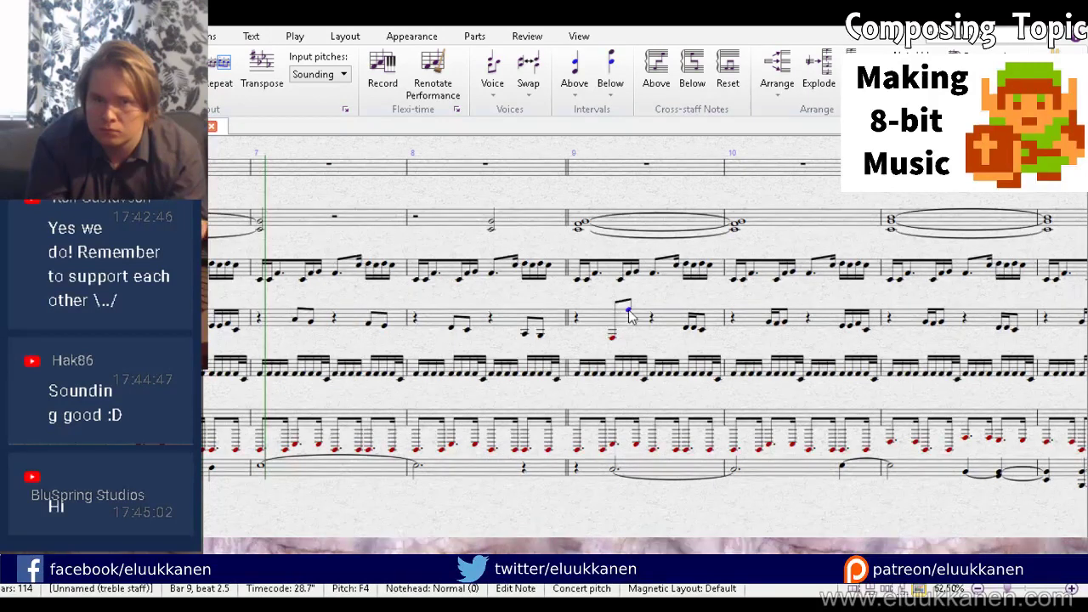
left_click(311, 321)
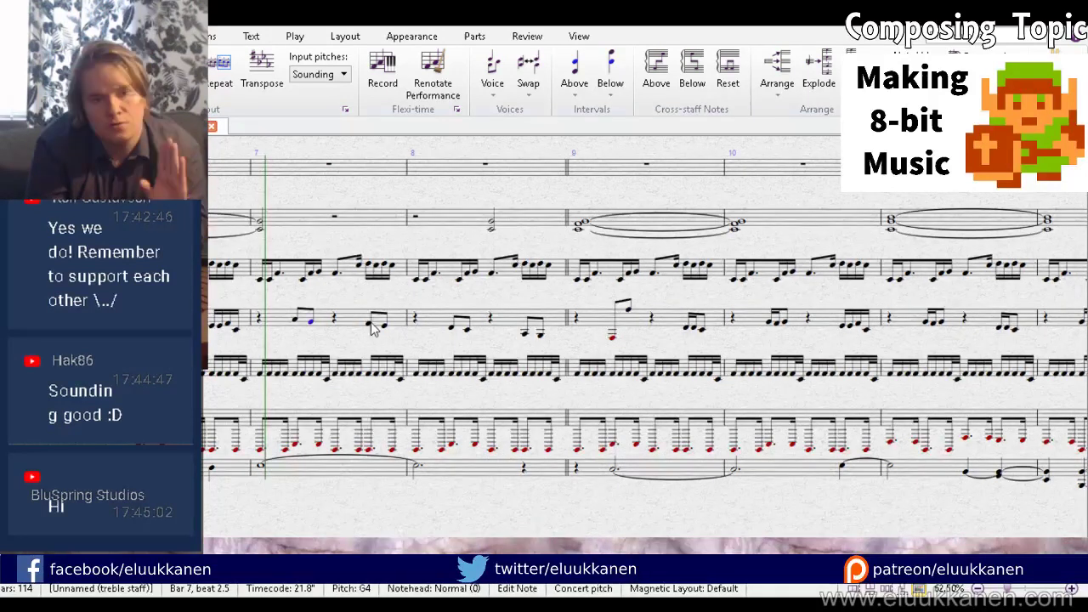
left_click(384, 324)
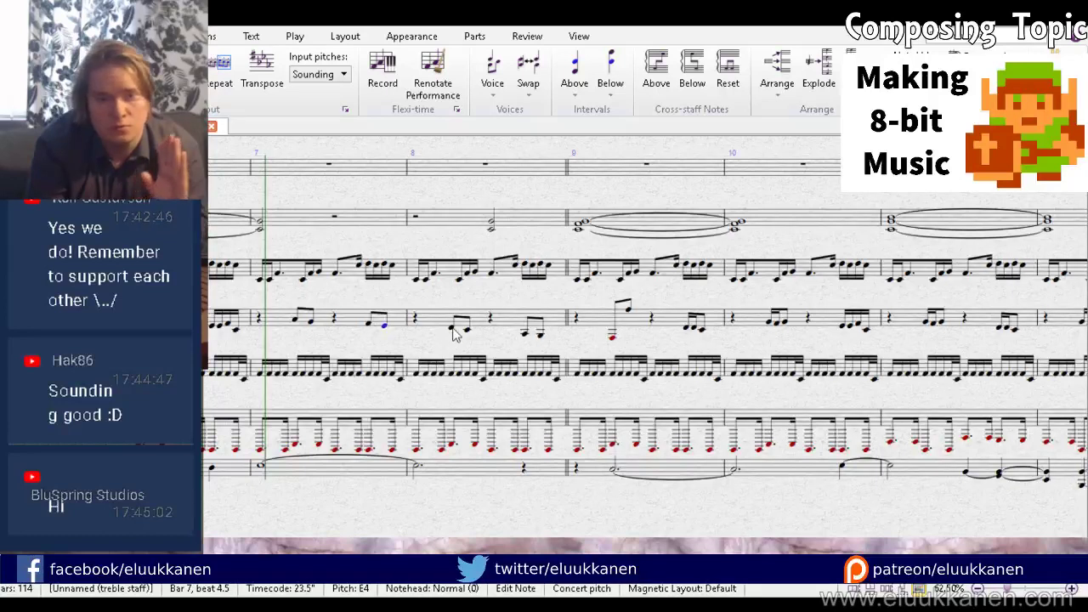
left_click(526, 334)
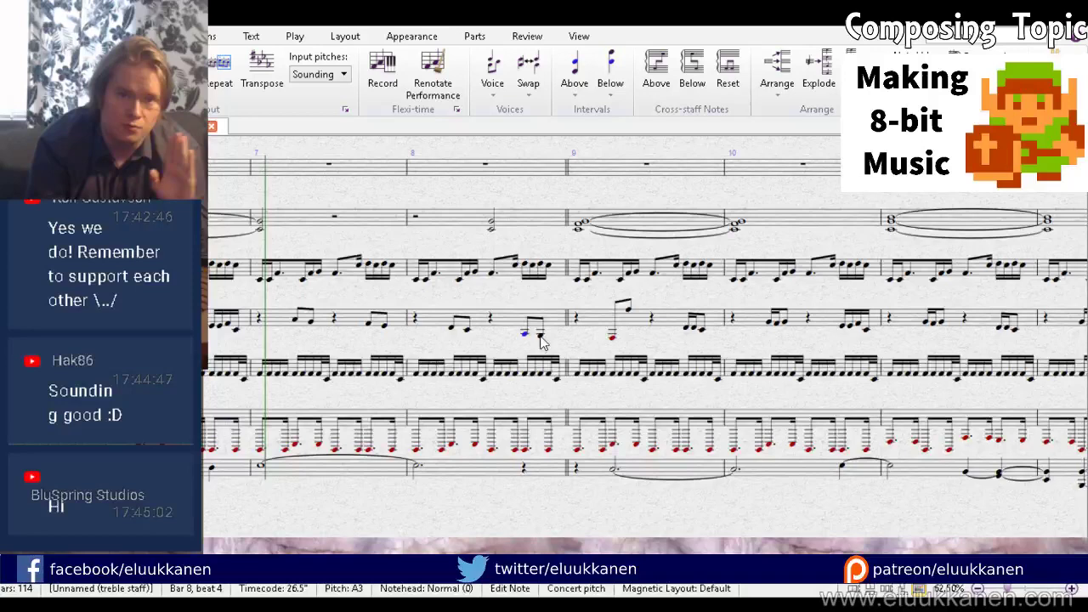
left_click(627, 304)
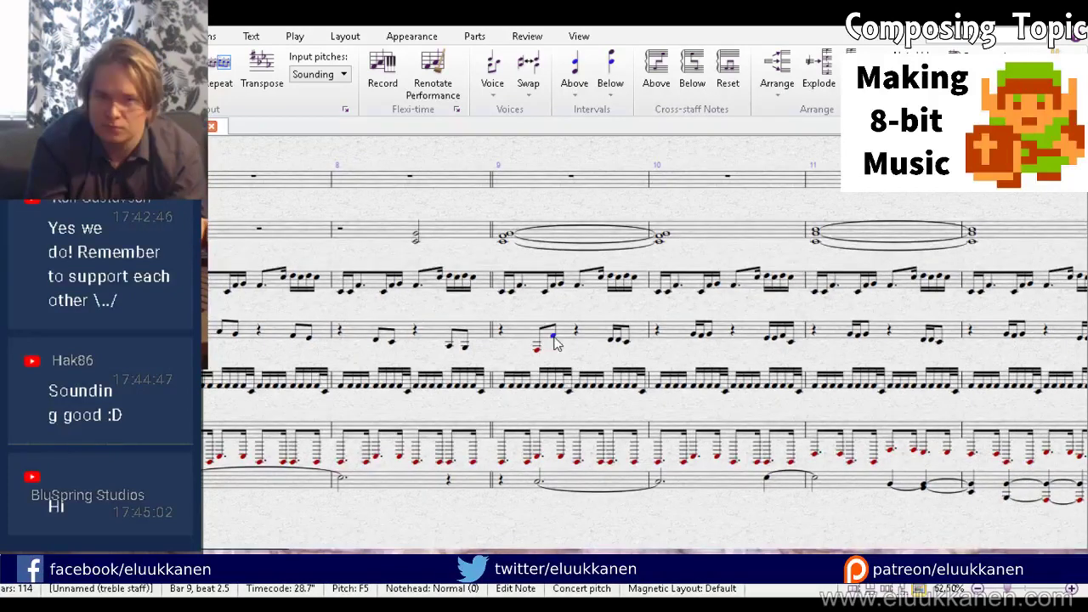
Step: Rewrite the last group of the fourth staff's bar 9 as the sixteenth notes F4, G4, A4 and C4
left_click(613, 340)
key("3")
key("f")
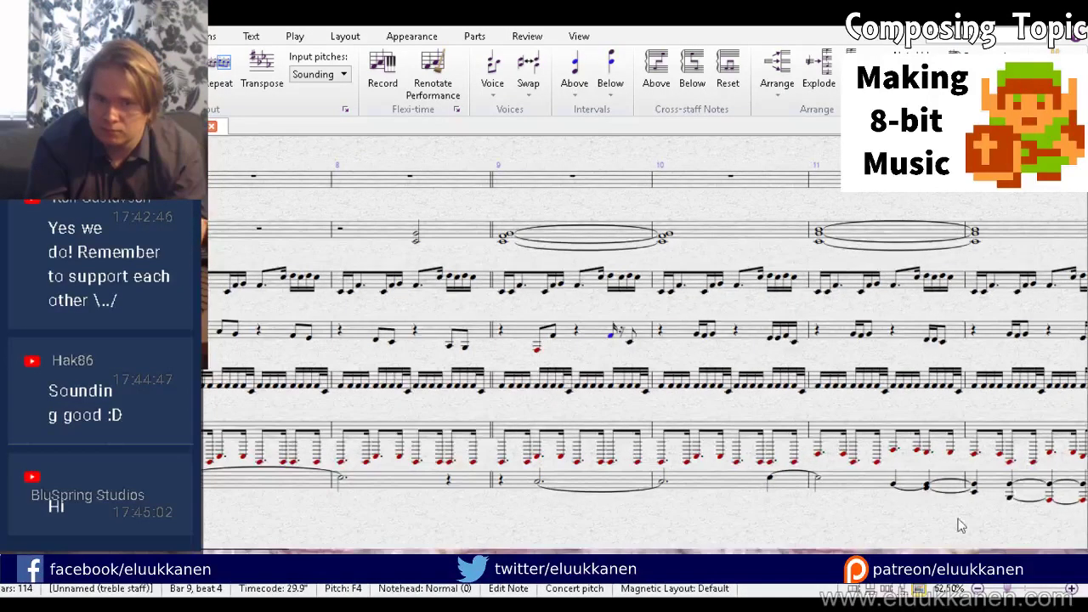
left_click(620, 339)
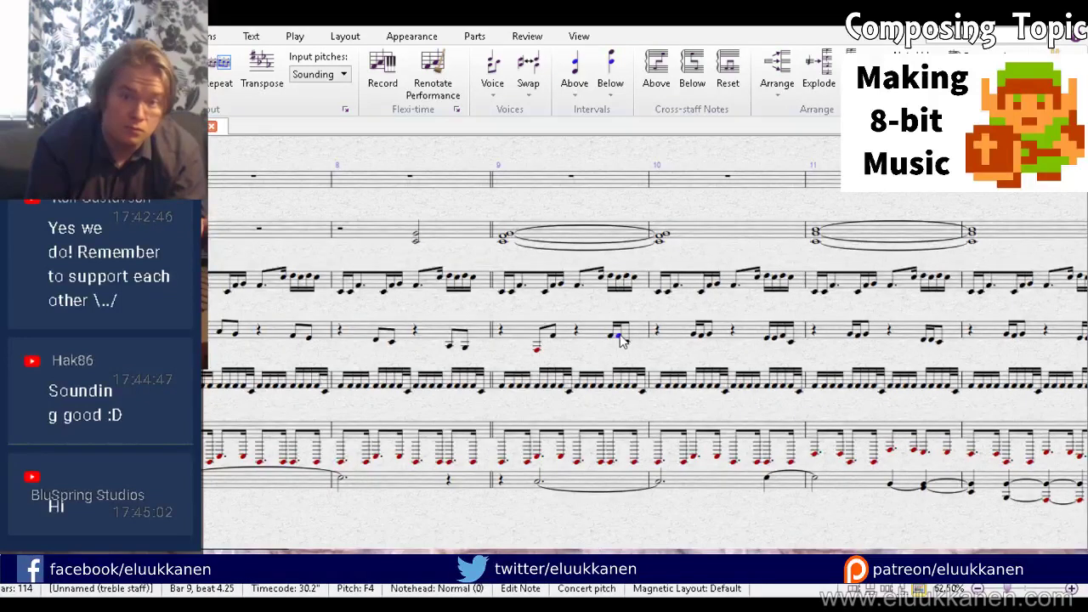
key("Up")
key("r")
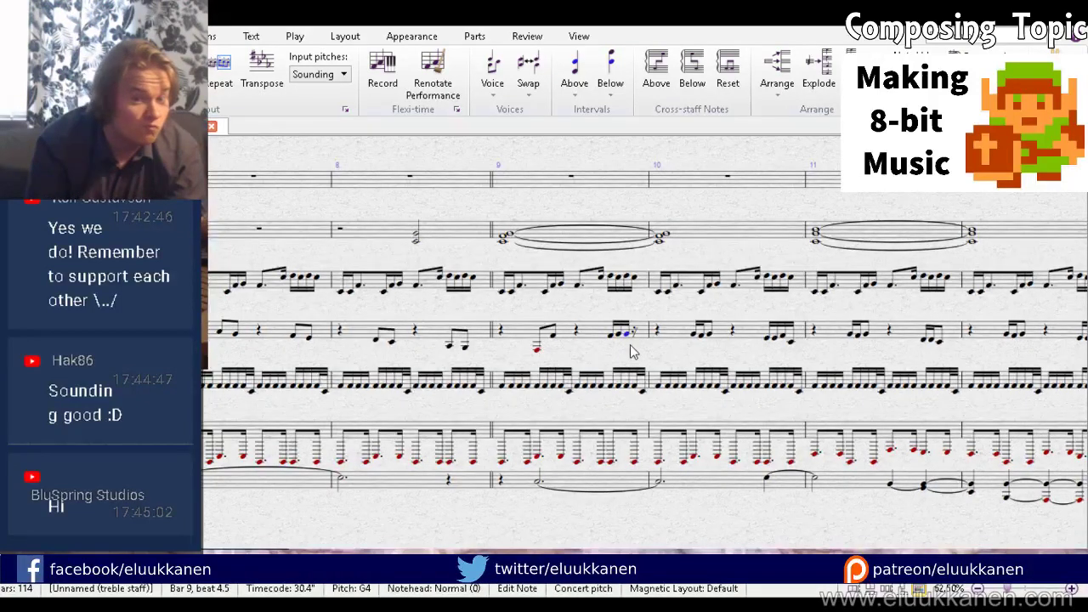
key("Escape")
left_click(627, 333)
left_click(634, 340)
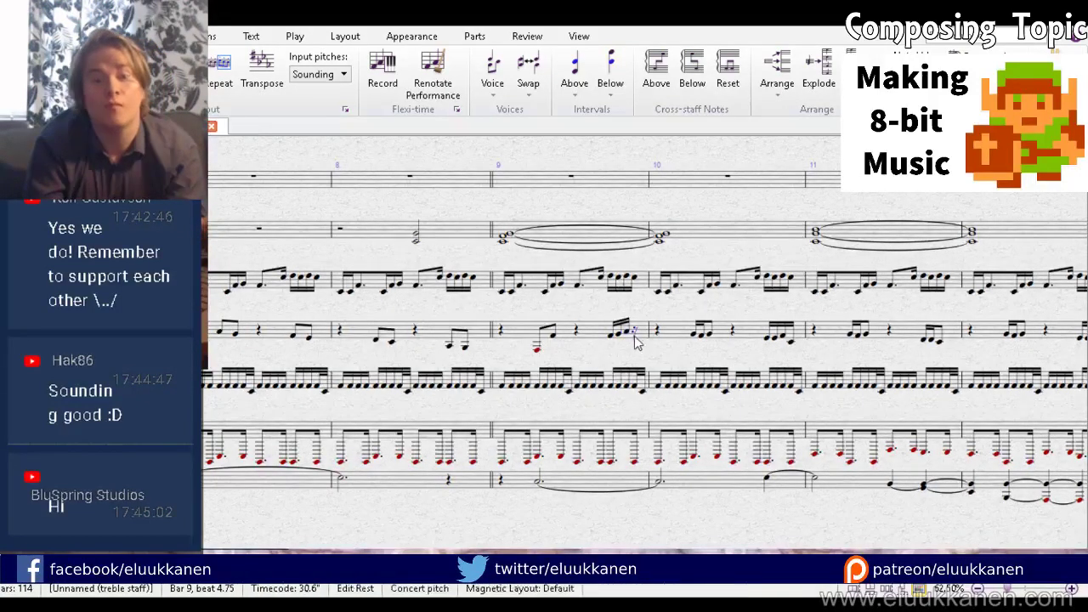
key("Up")
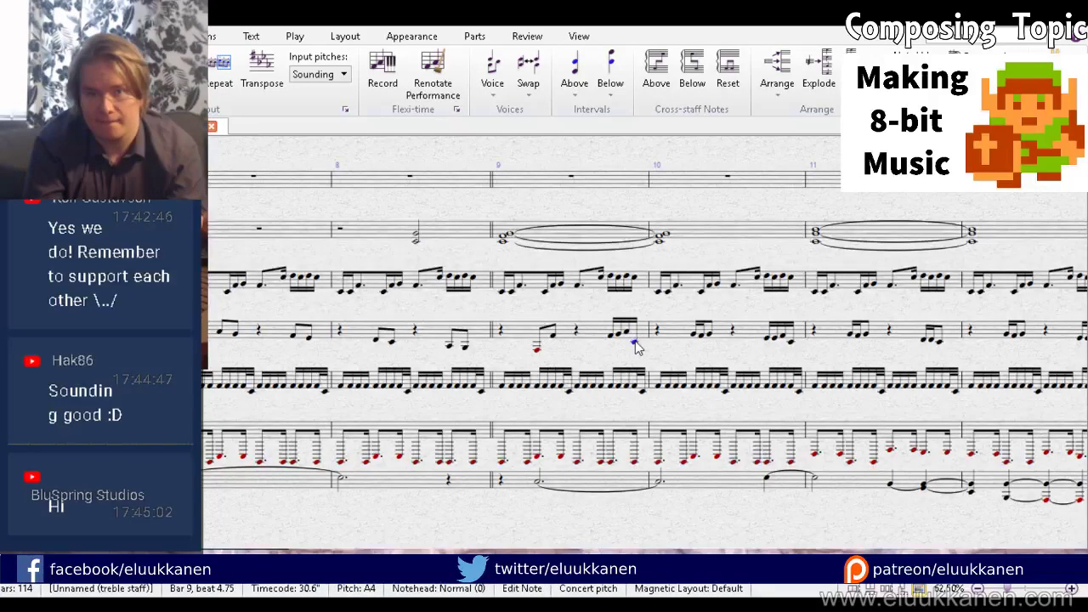
Step: Audition the notes of the fourth staff's bar 9 one after another
left_click_drag(557, 362, 370, 375)
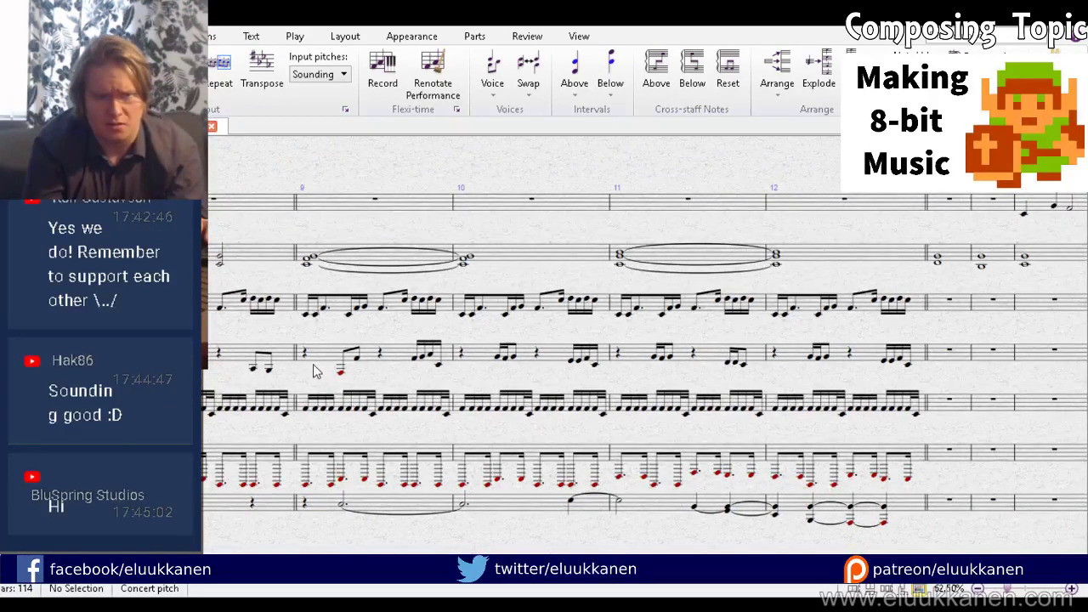
left_click(341, 375)
left_click(358, 357)
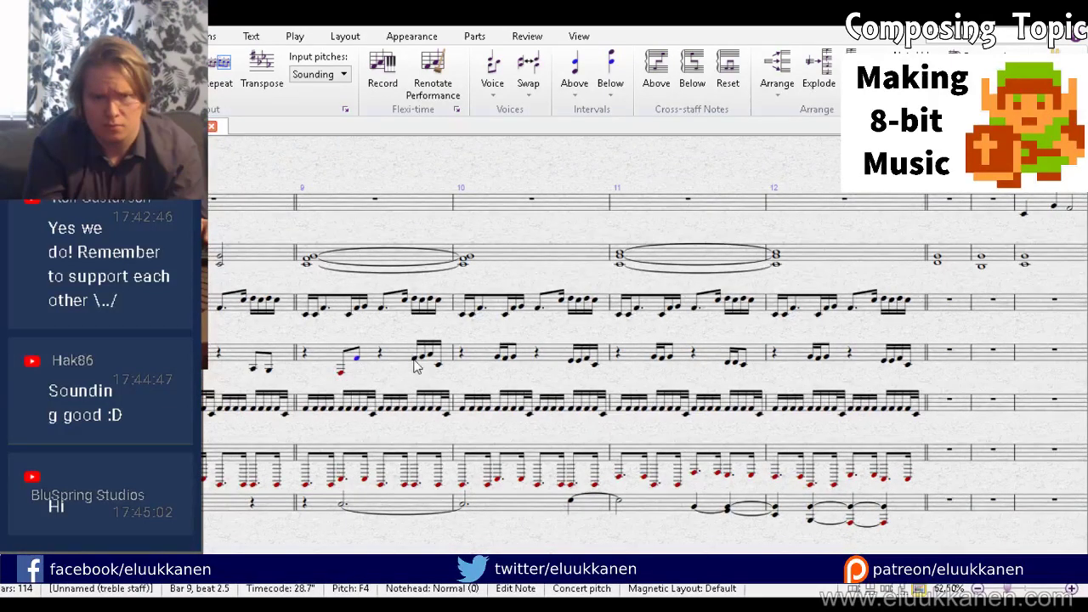
left_click(414, 359)
left_click(423, 357)
left_click(430, 353)
left_click(440, 364)
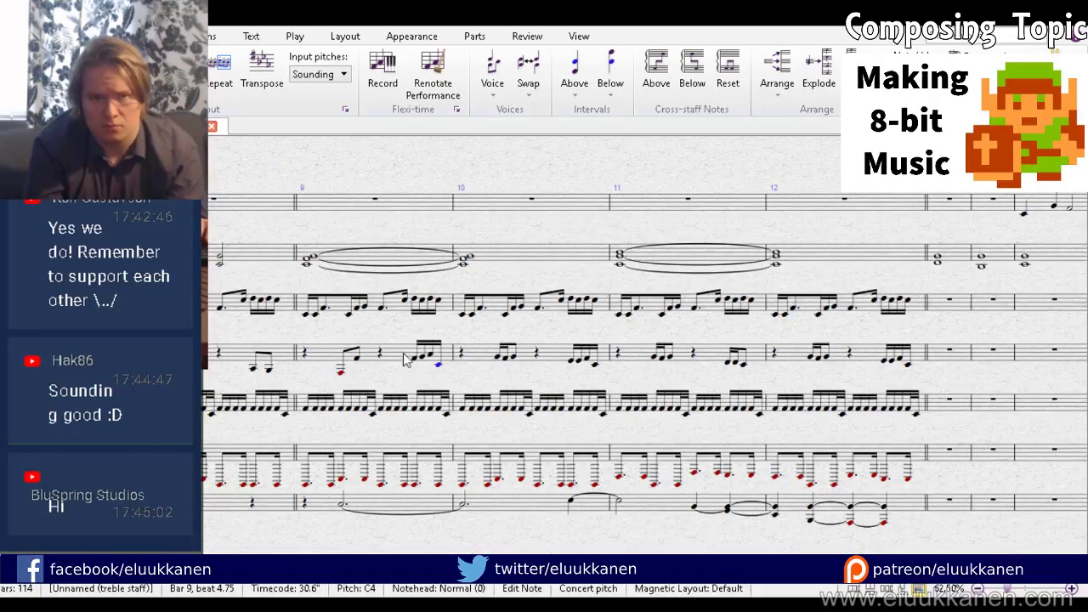
Step: Repeat the fourth staff's bar 9 in bar 10, setting the copy's first note to C4 and raising its second note two steps
left_click(407, 362)
key("r")
left_click(499, 379)
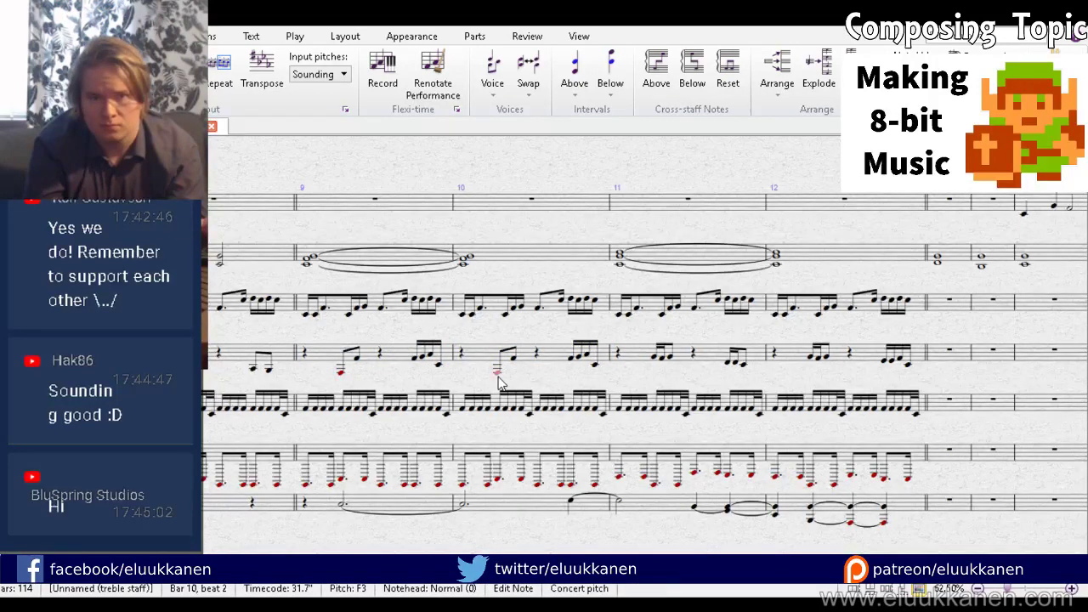
left_click_drag(498, 377, 498, 368)
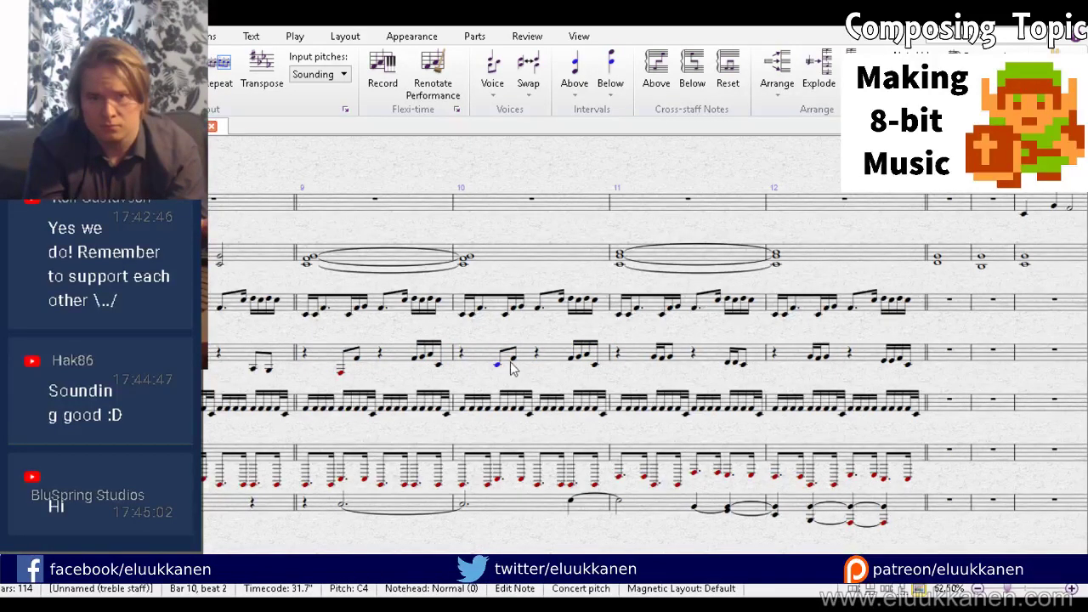
left_click(513, 355)
key("Up")
key("Up")
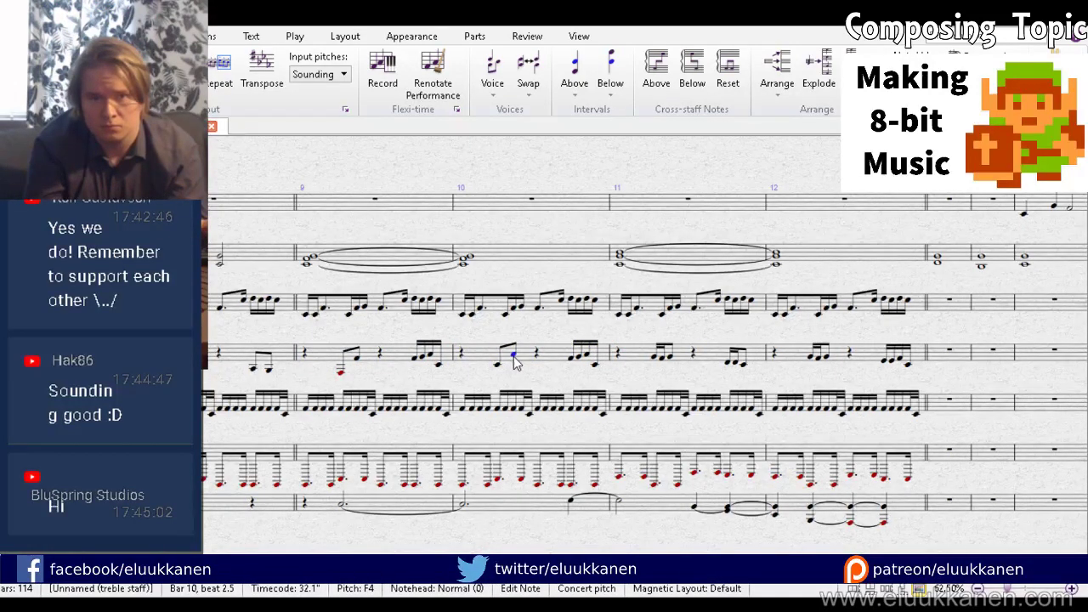
Step: Raise the last four sixteenth notes of the fourth staff's bar 10 by two steps, ending on E4
left_click(572, 359)
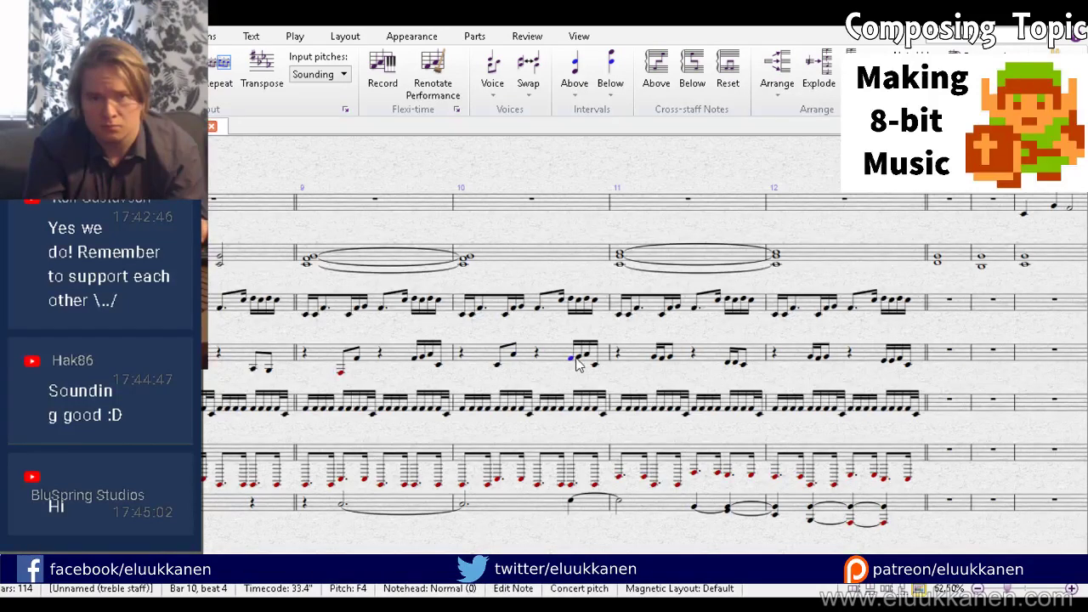
left_click(579, 357, "ctrl")
left_click(587, 354, "ctrl")
left_click(595, 365, "ctrl")
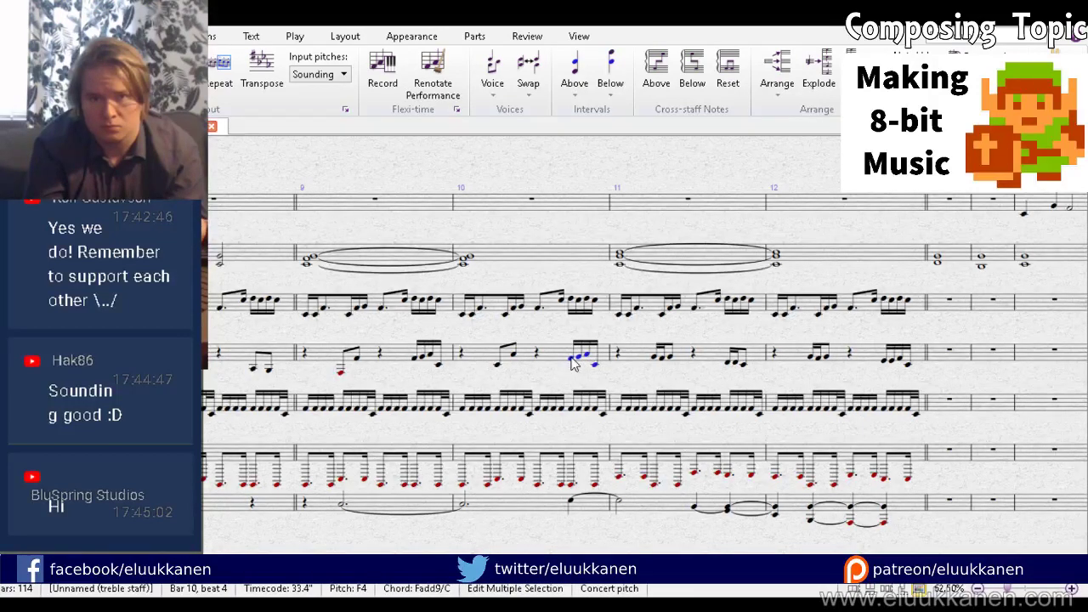
key("Up")
key("Up")
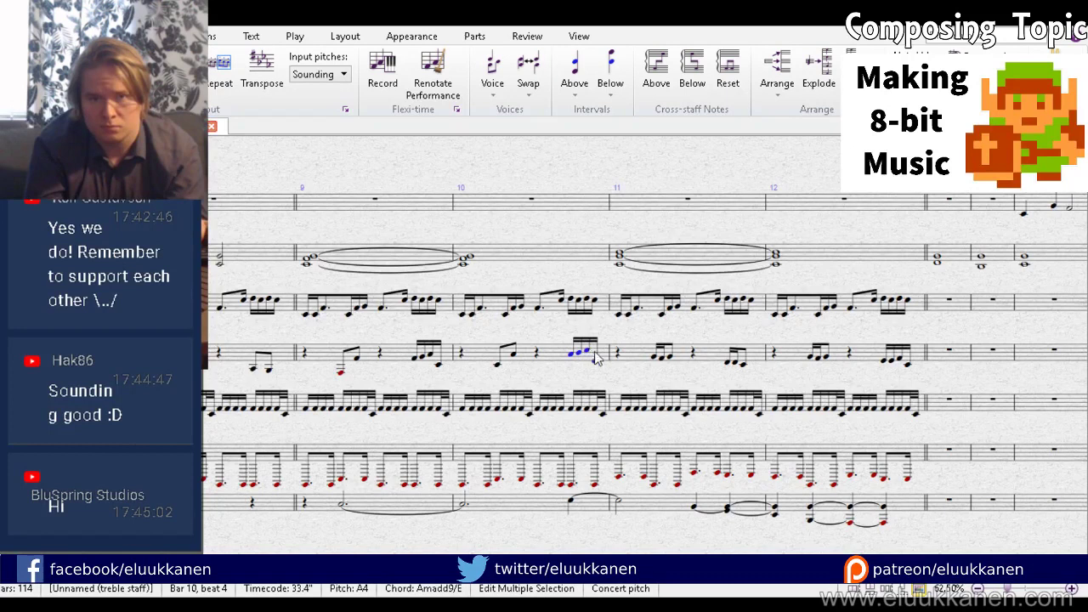
left_click(595, 361)
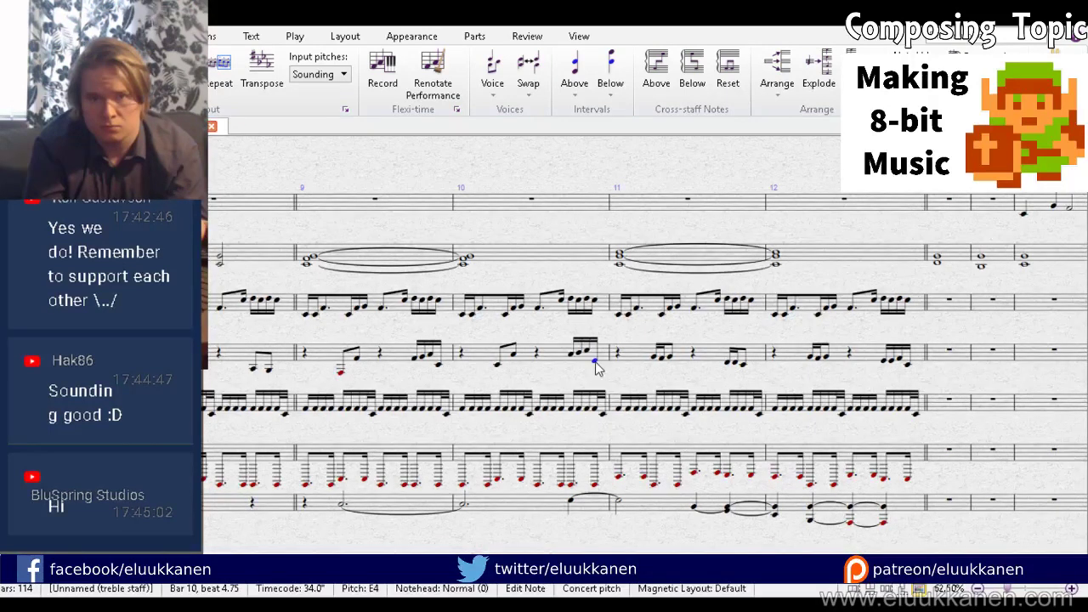
Step: Repeat the fourth staff's bars 9 and 10 in bars 11 and 12
left_click(545, 359)
left_click(393, 363, "shift")
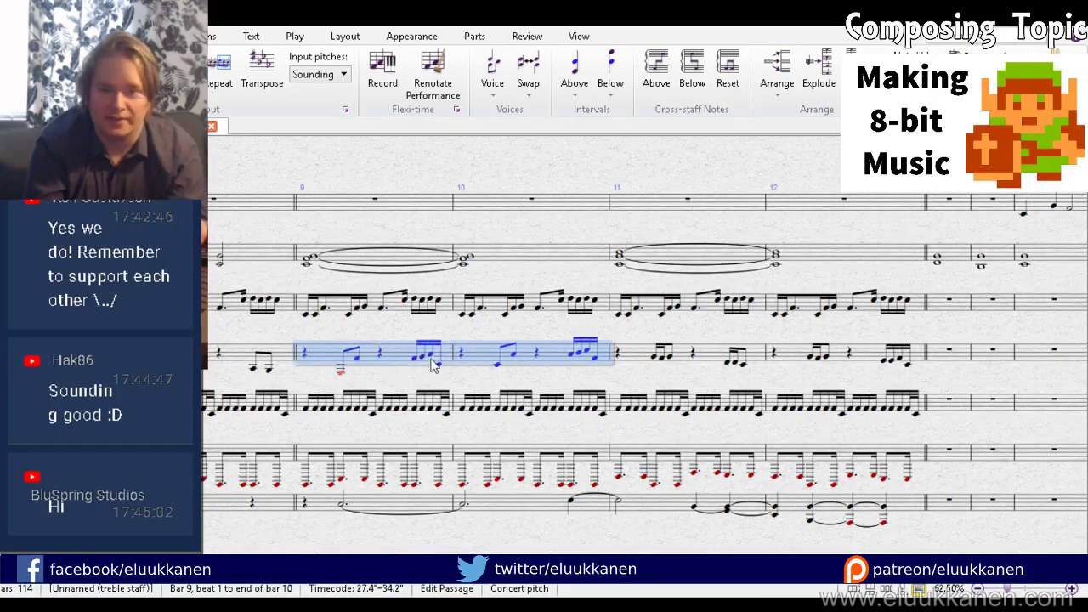
key("r")
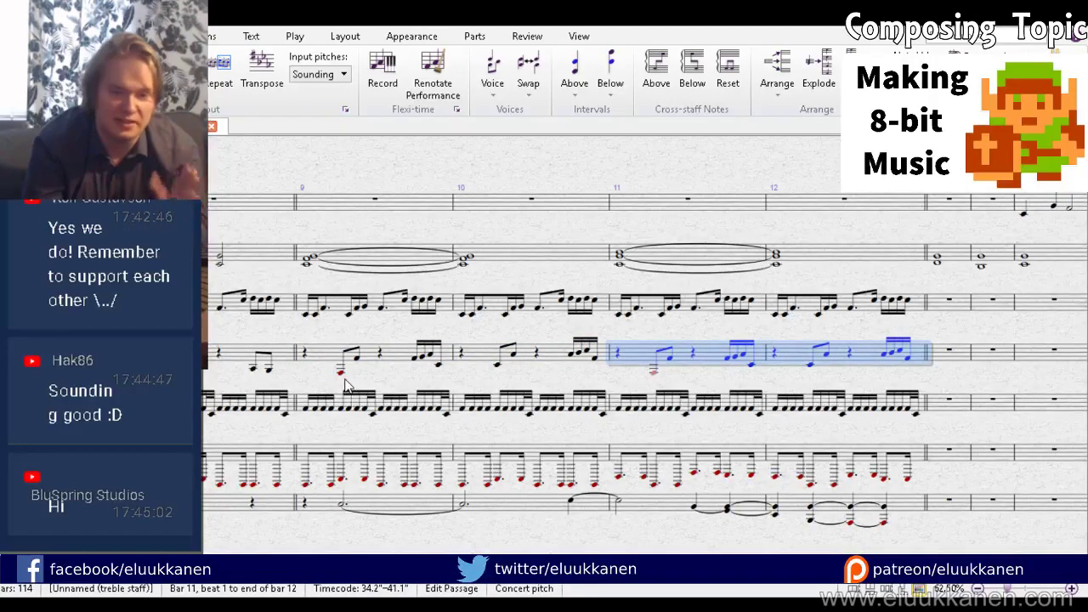
left_click_drag(318, 374, 752, 383)
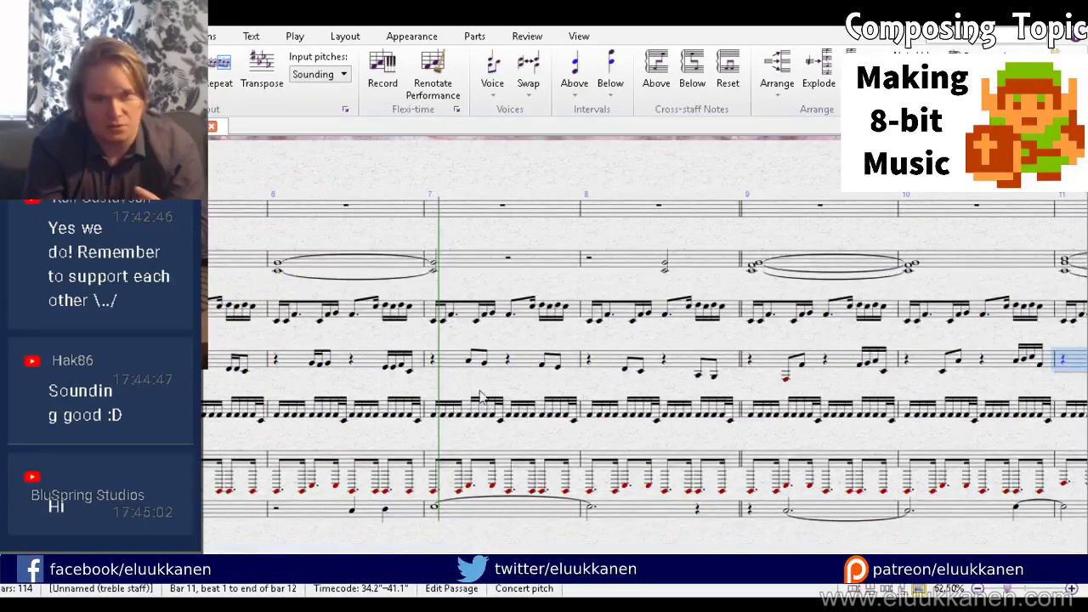
left_click_drag(414, 396, 587, 379)
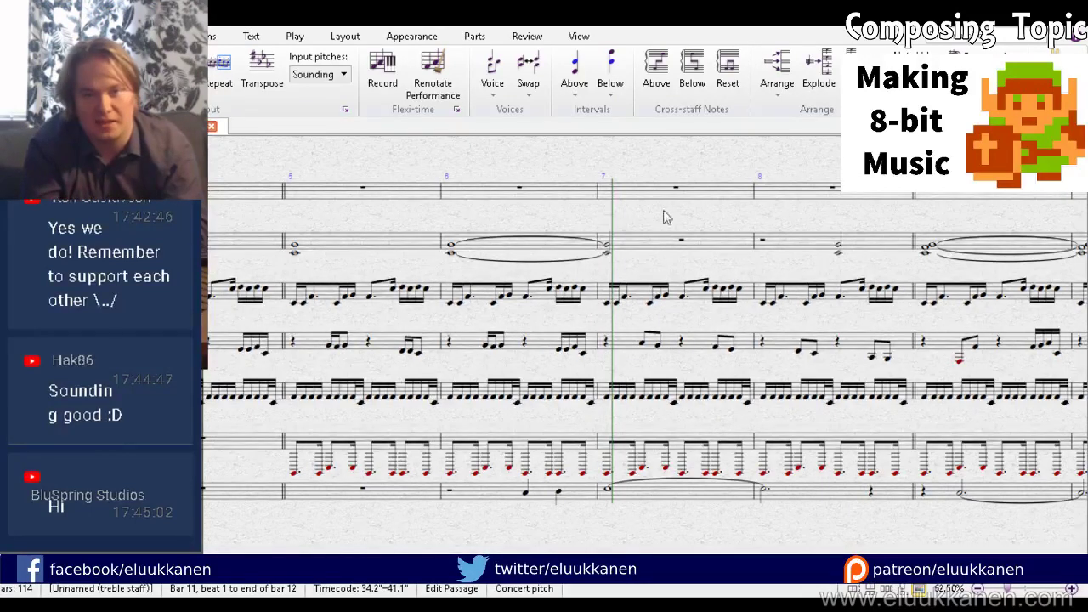
Step: Play the score from bar 2 through bar 10 to hear the fourth staff's revised pattern
key("]")
key("[")
key("[")
key("[")
key("[")
key("[")
key("[")
key("[")
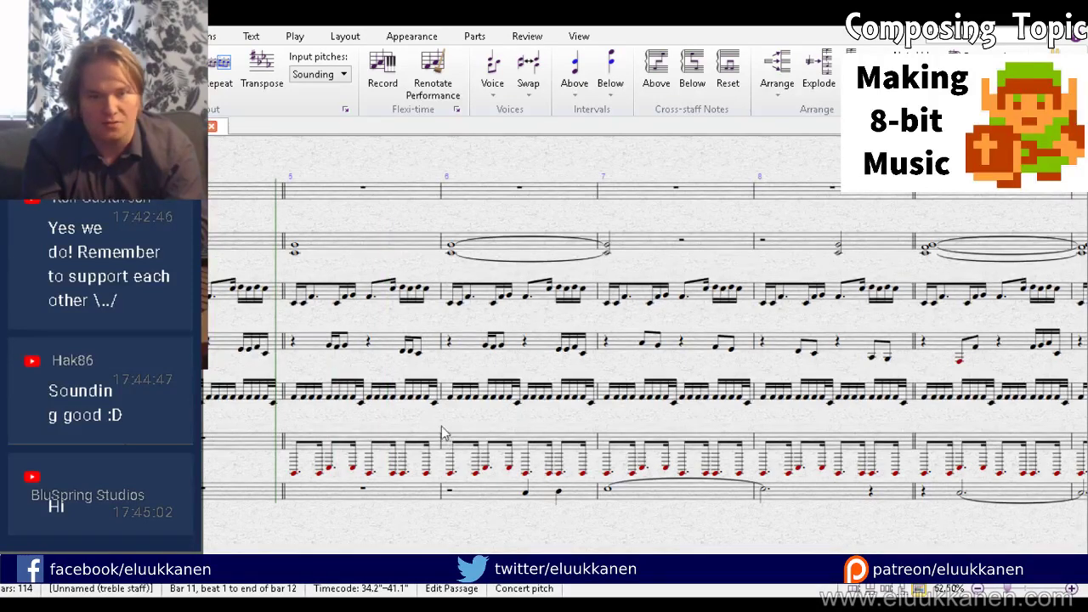
left_click_drag(441, 426, 695, 397)
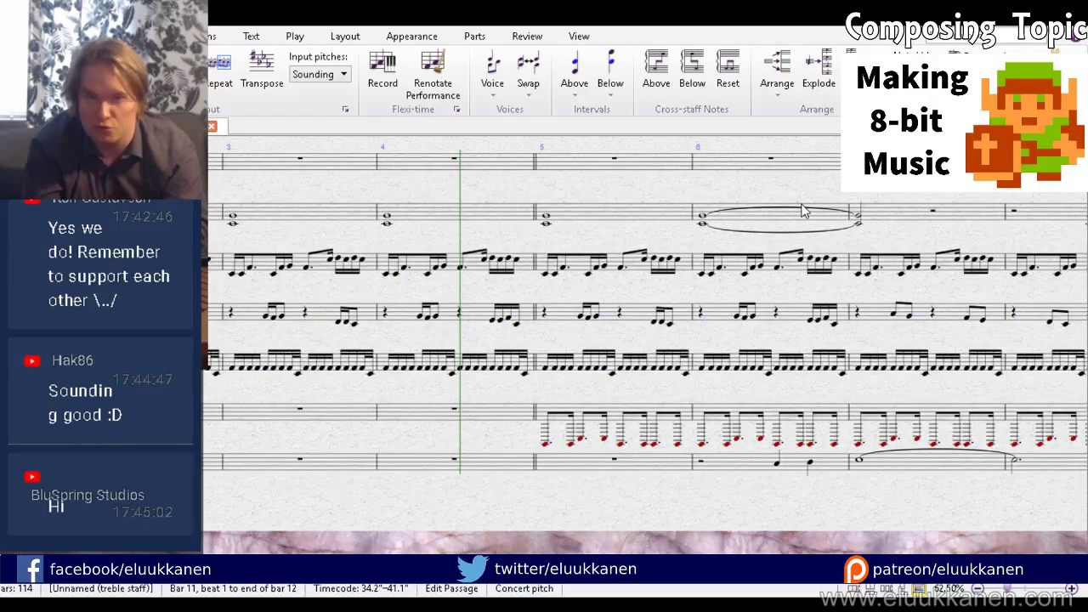
key("[")
key("[")
key("[")
key("[")
key("[")
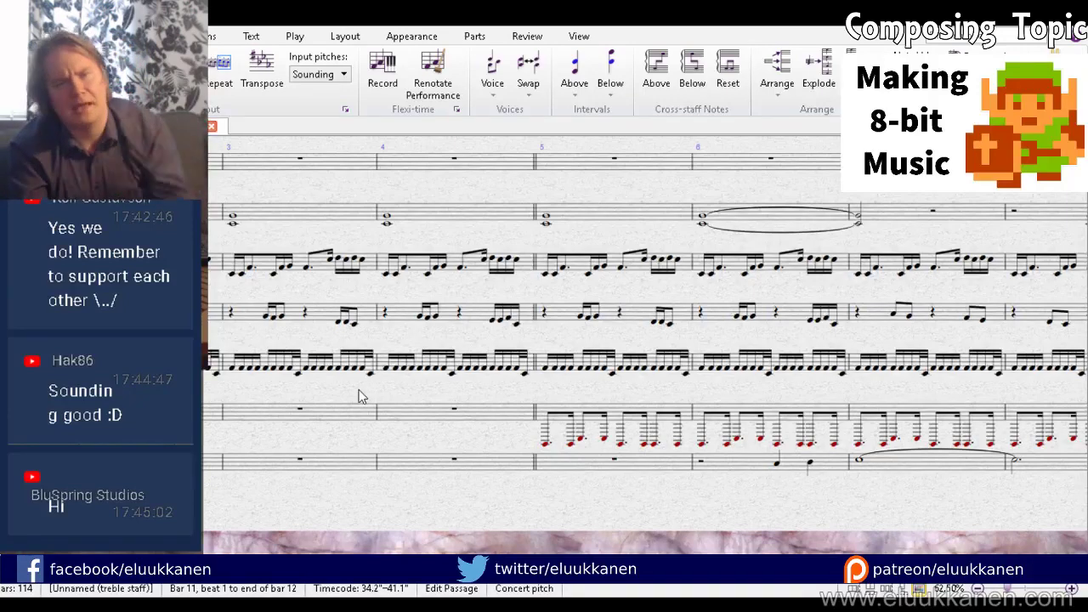
left_click_drag(359, 397, 433, 415)
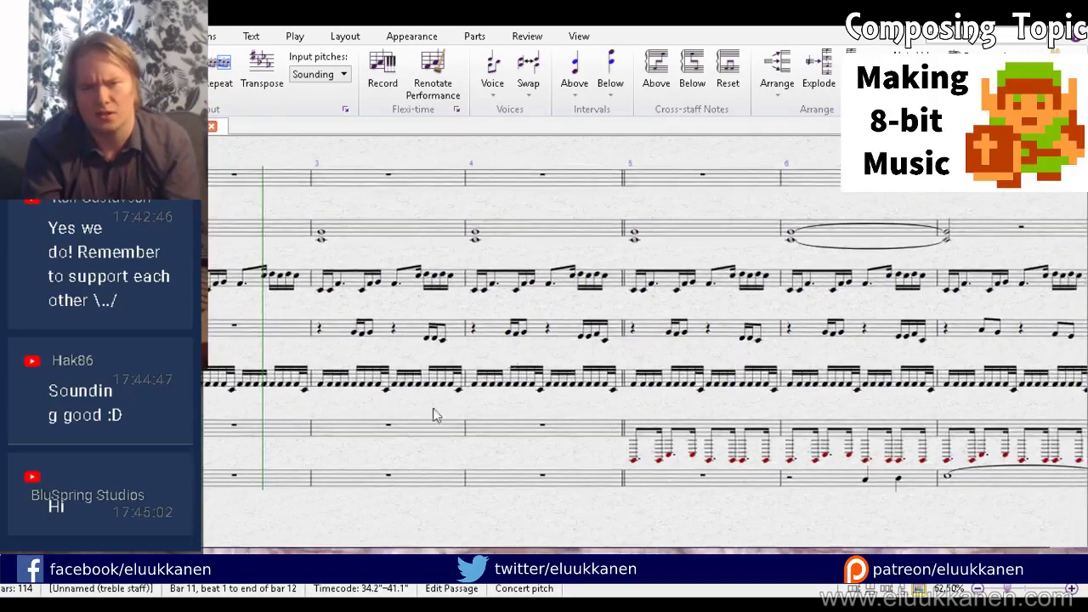
key("ctrl+minus")
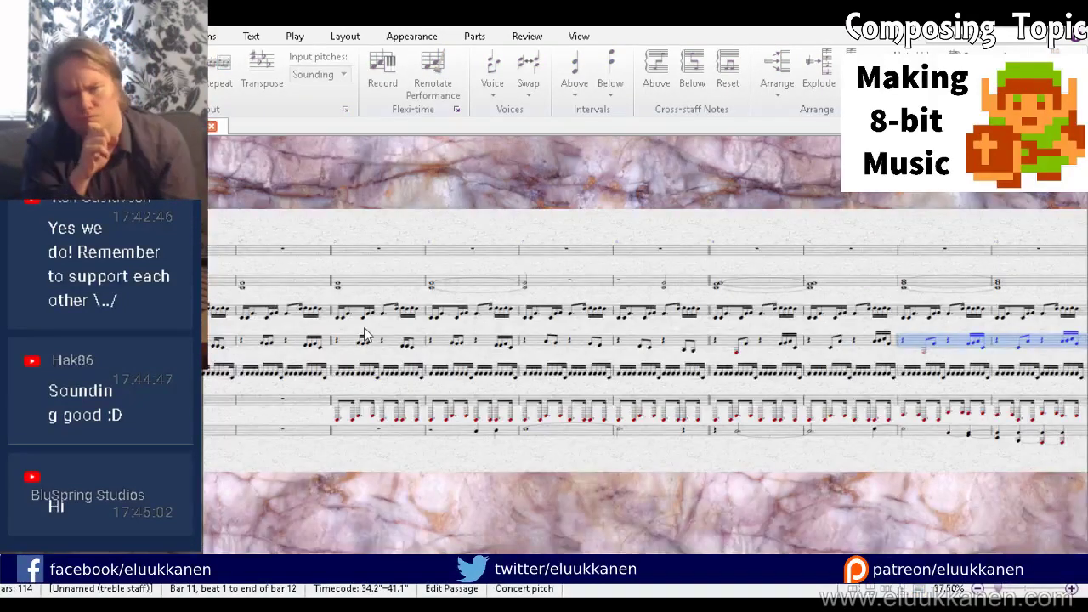
left_click(517, 224)
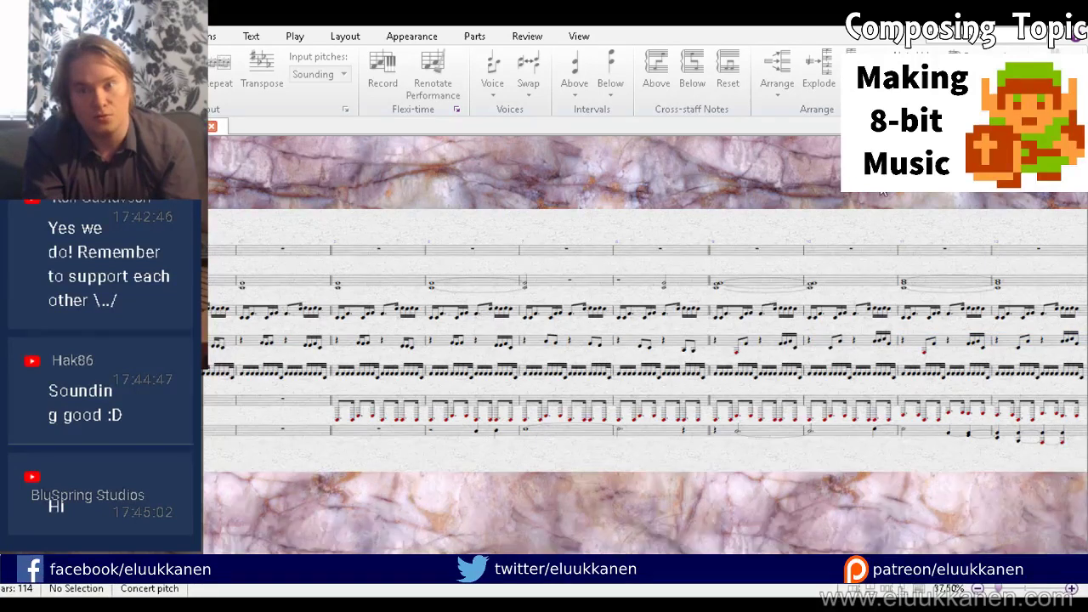
key("space")
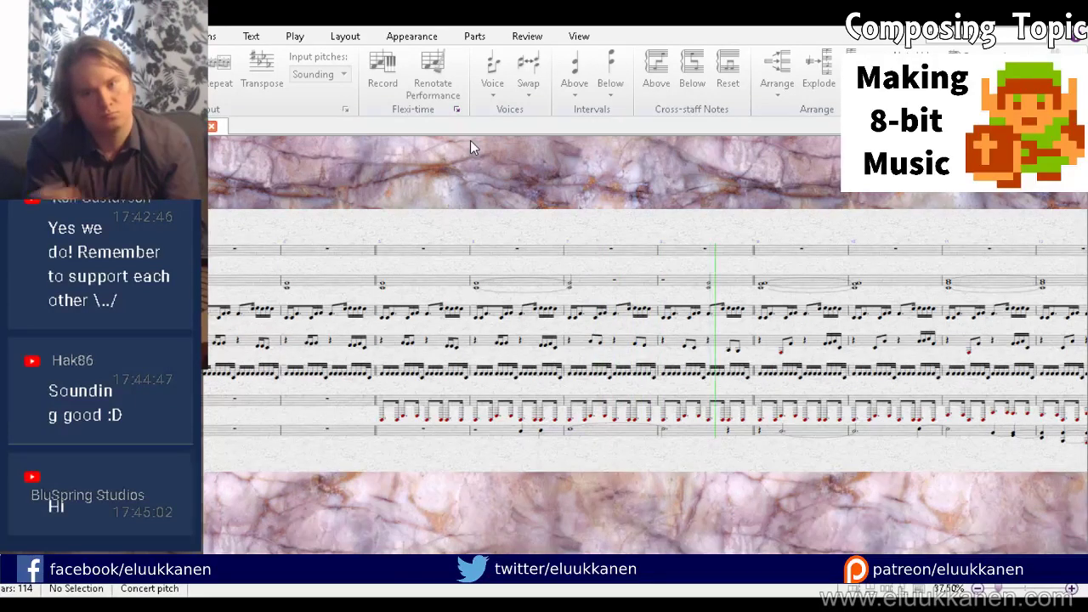
left_click_drag(727, 336, 467, 340)
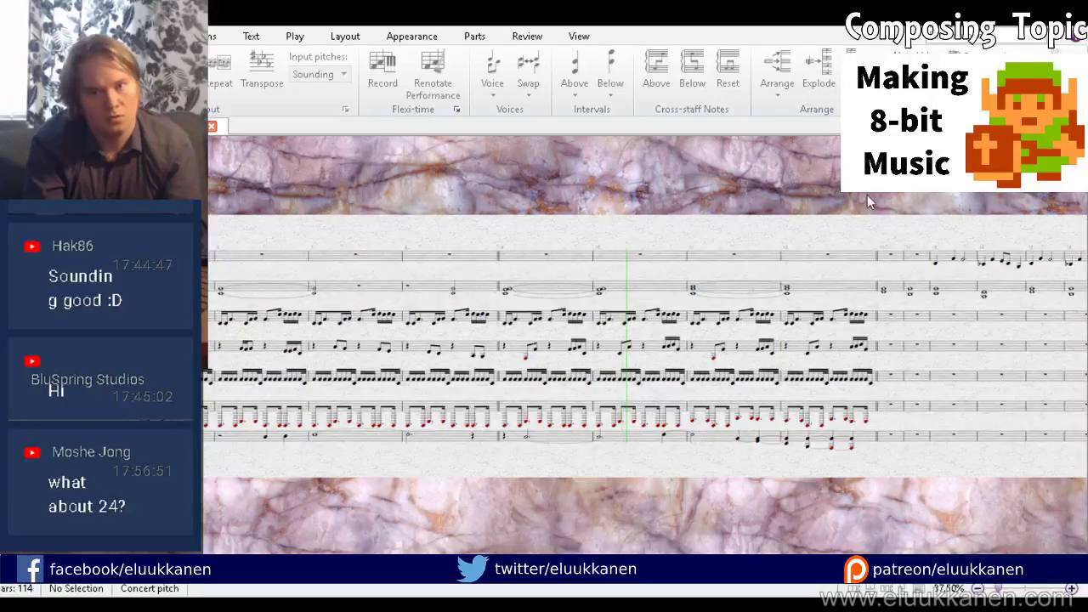
key("space")
Step: Replace the fourth staff's bars 9 to 12 with a repeat of its bars 5 to 8
left_click(263, 340)
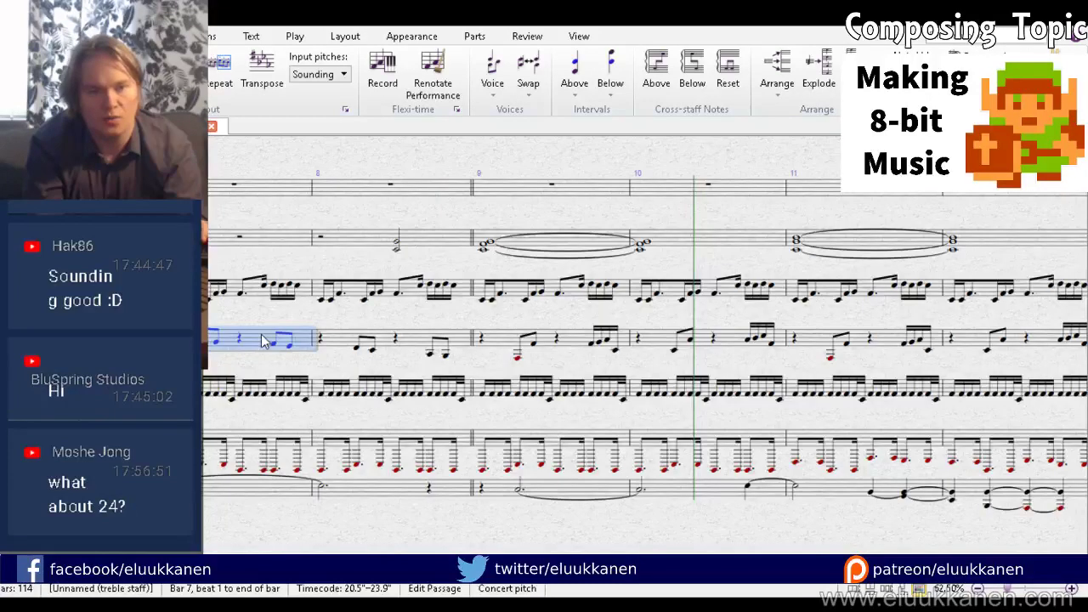
left_click(418, 342, "shift")
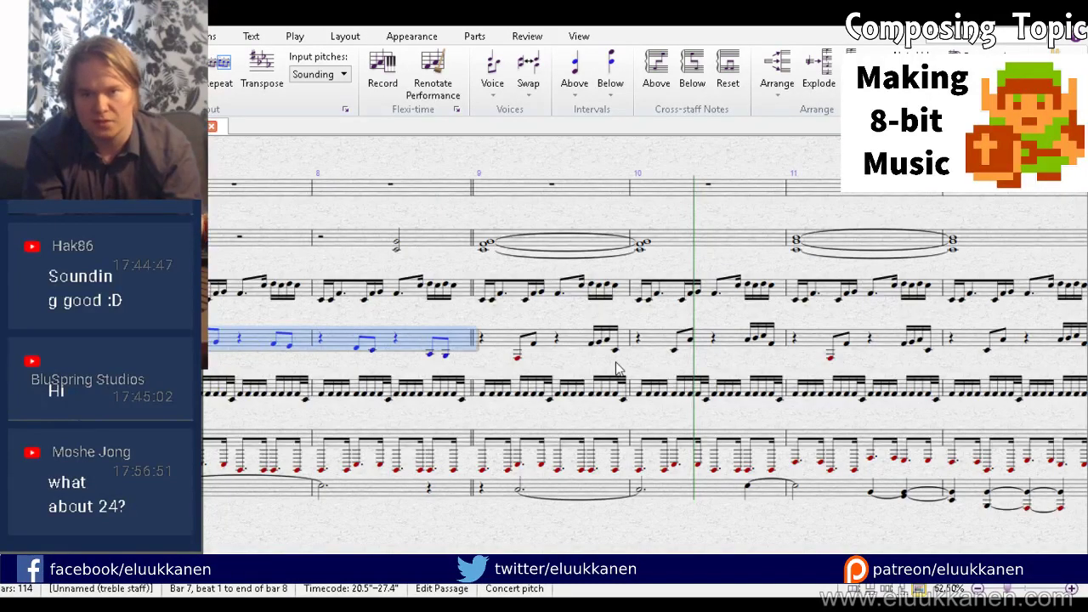
key("r")
left_click_drag(627, 367, 806, 374)
key("ctrl+z")
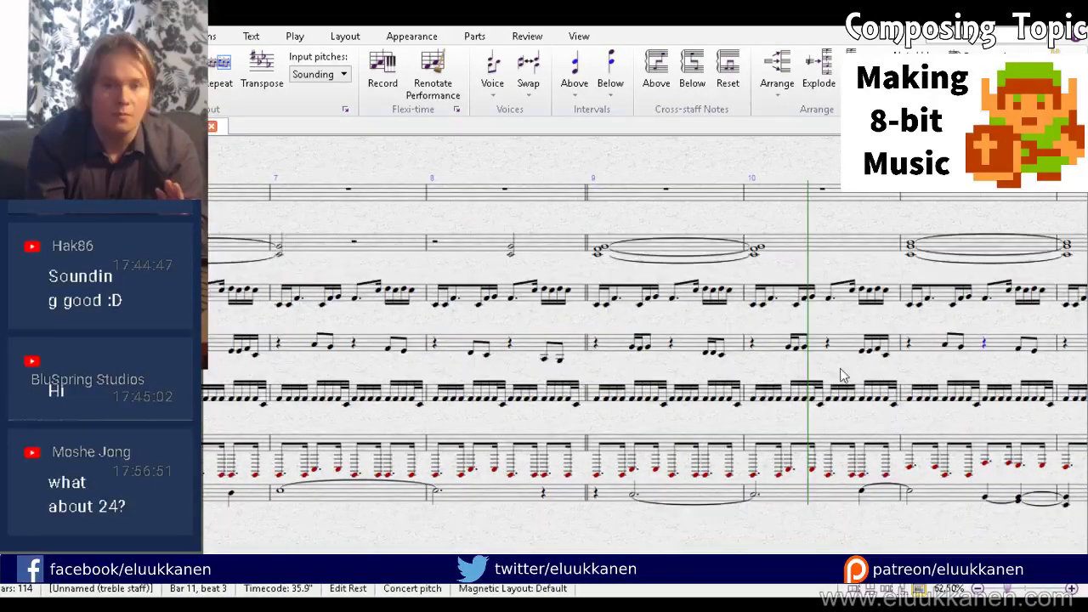
Step: Play the score through bar 12 to hear the fourth staff's new bars 9 to 12
key("Escape")
key("bracketleft")
key("bracketleft")
key("bracketleft")
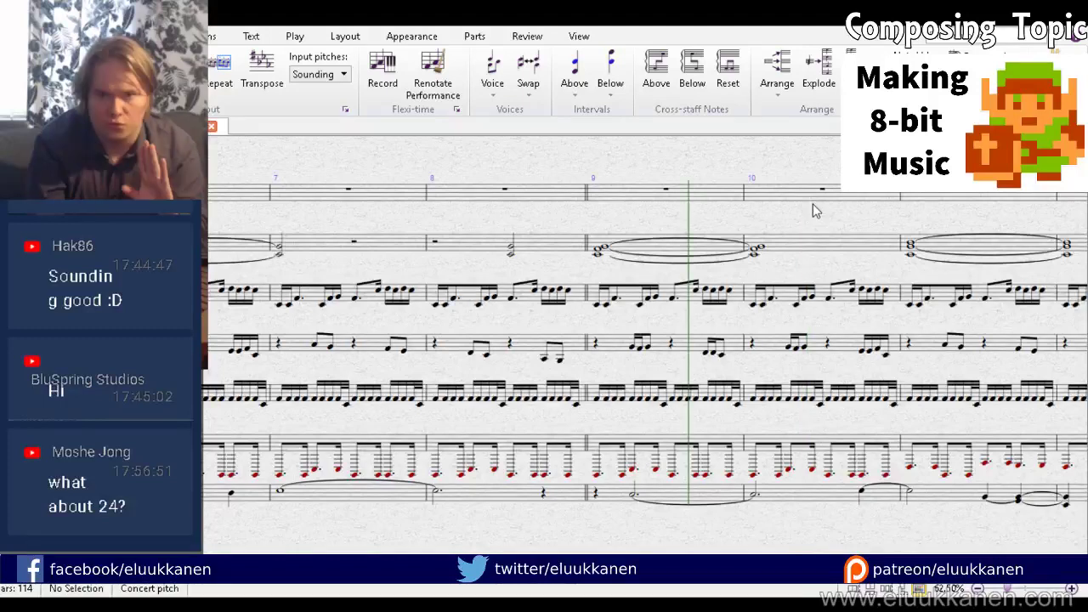
key("space")
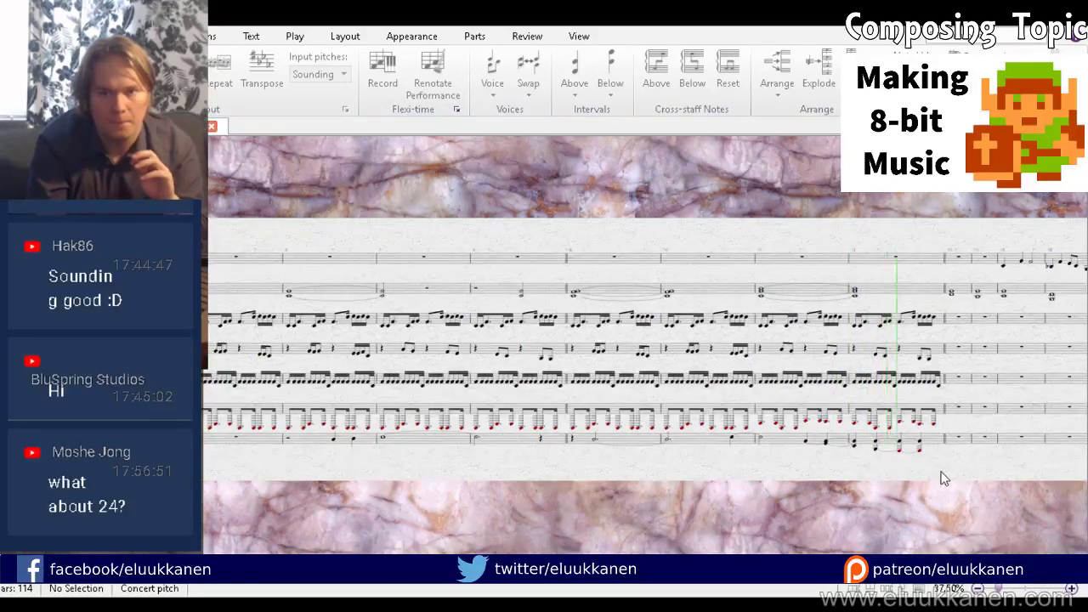
left_click_drag(940, 476, 675, 462)
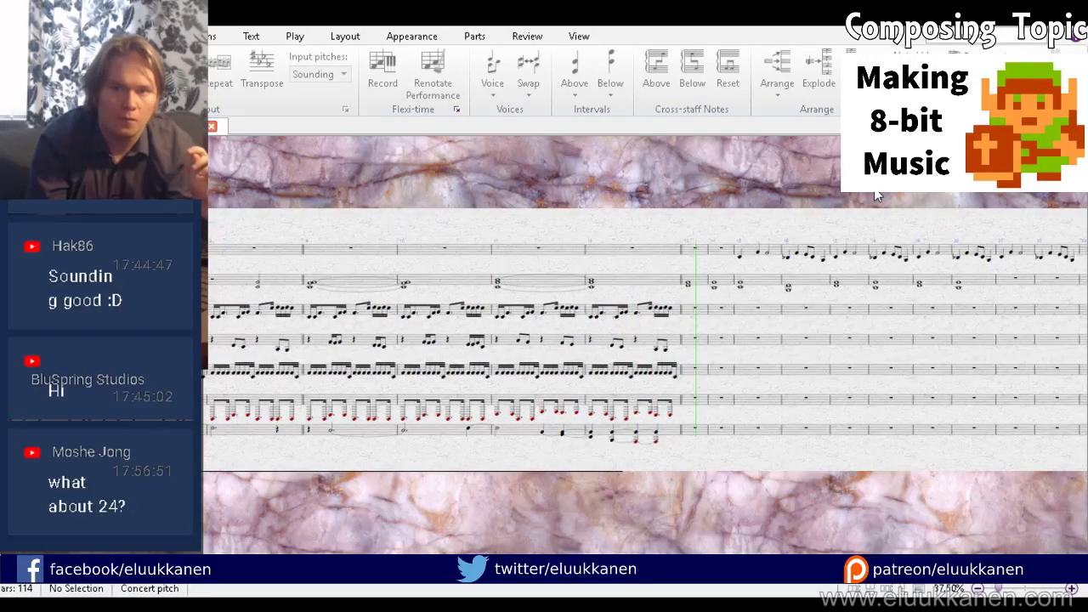
key("space")
Step: Show the mixer to look over the staves' channel strips, and close it again
left_click_drag(687, 266, 1087, 235)
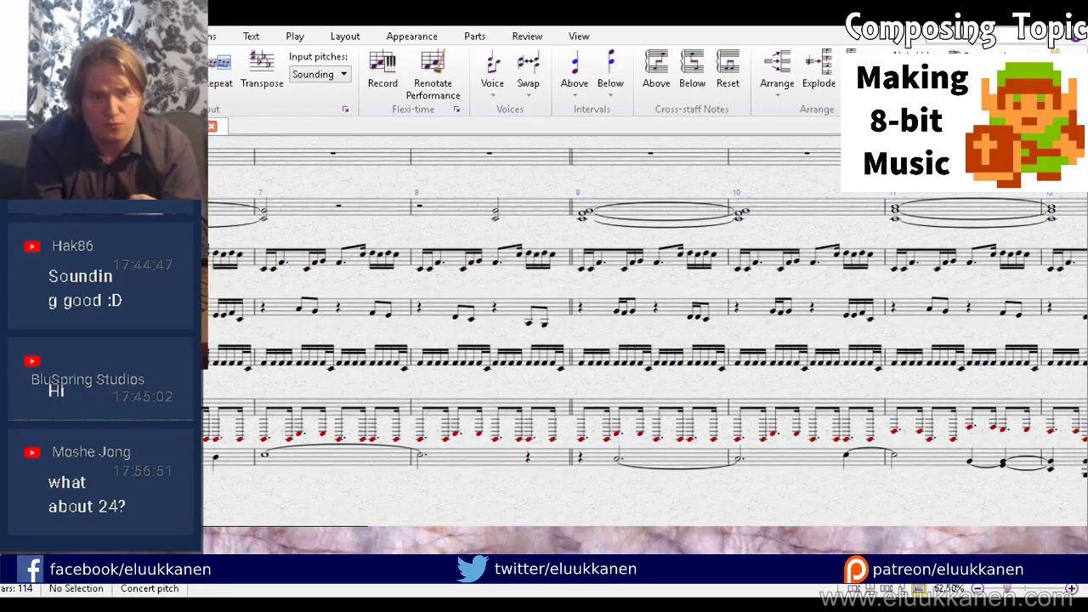
left_click_drag(274, 289, 1039, 384)
left_click_drag(347, 308, 280, 170)
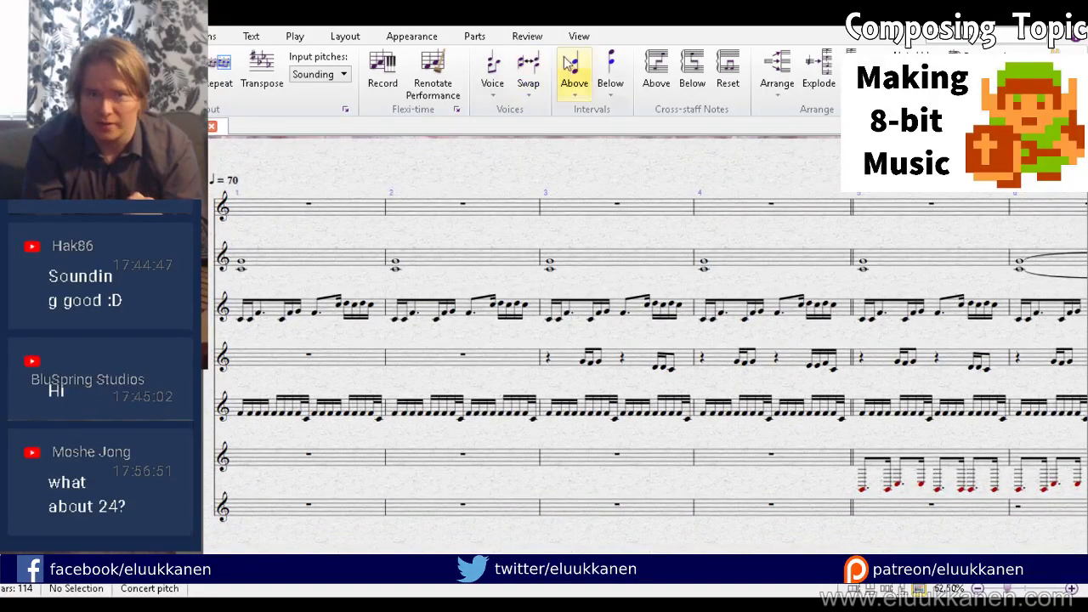
left_click(579, 36)
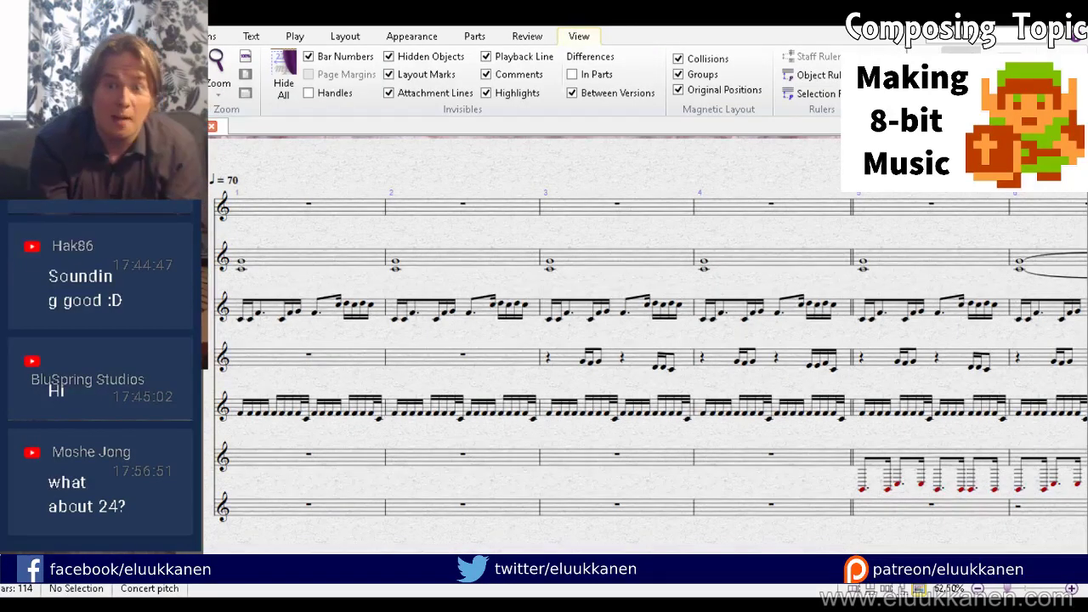
key("m")
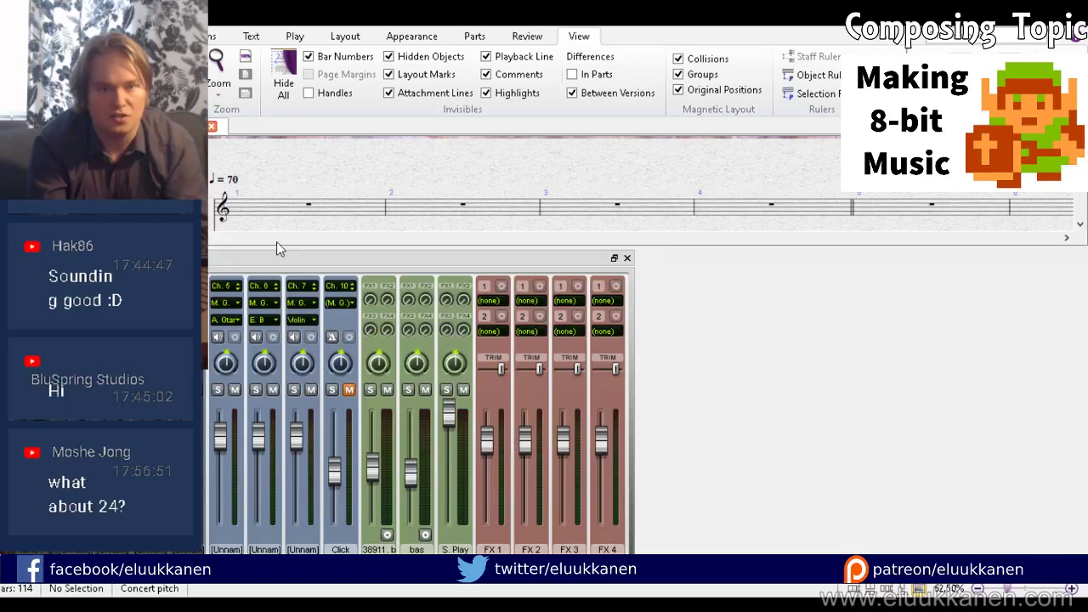
key("m")
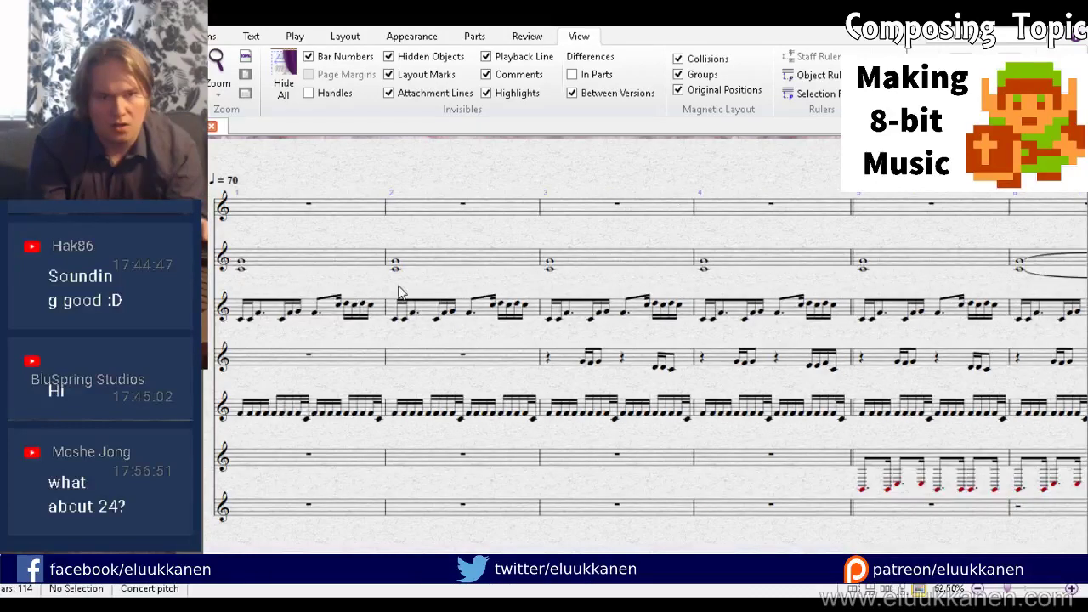
Step: Insert seven empty bars at the very start of the score, ahead of the existing music
key("ctrl+shift+b")
left_click(228, 289)
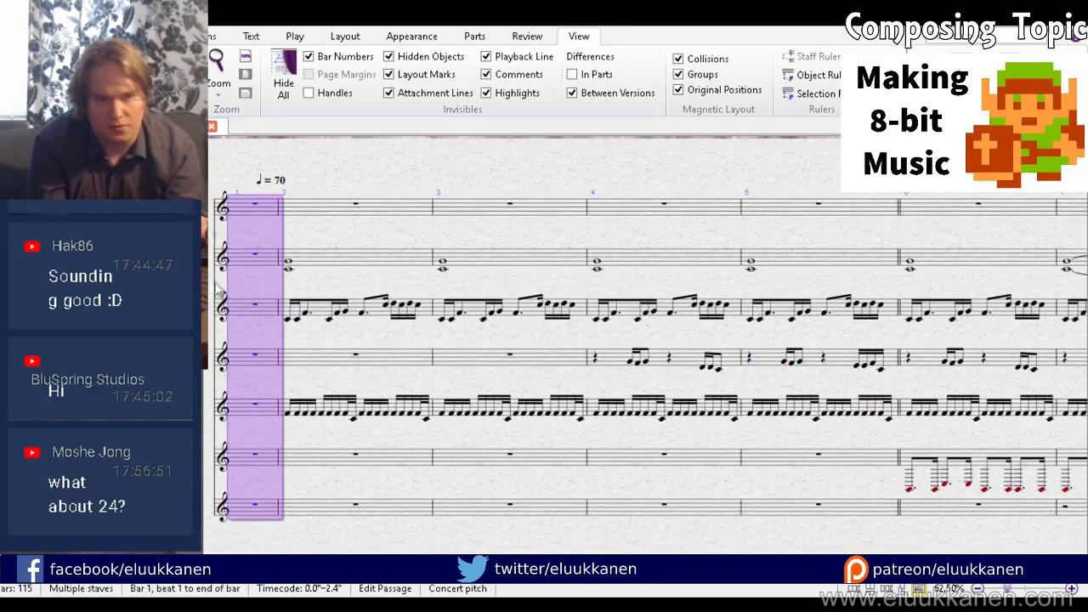
key("ctrl+shift+b")
key("ctrl+shift+b")
key("ctrl+shift+b")
key("ctrl+shift+b")
key("ctrl+shift+b")
key("ctrl+shift+b")
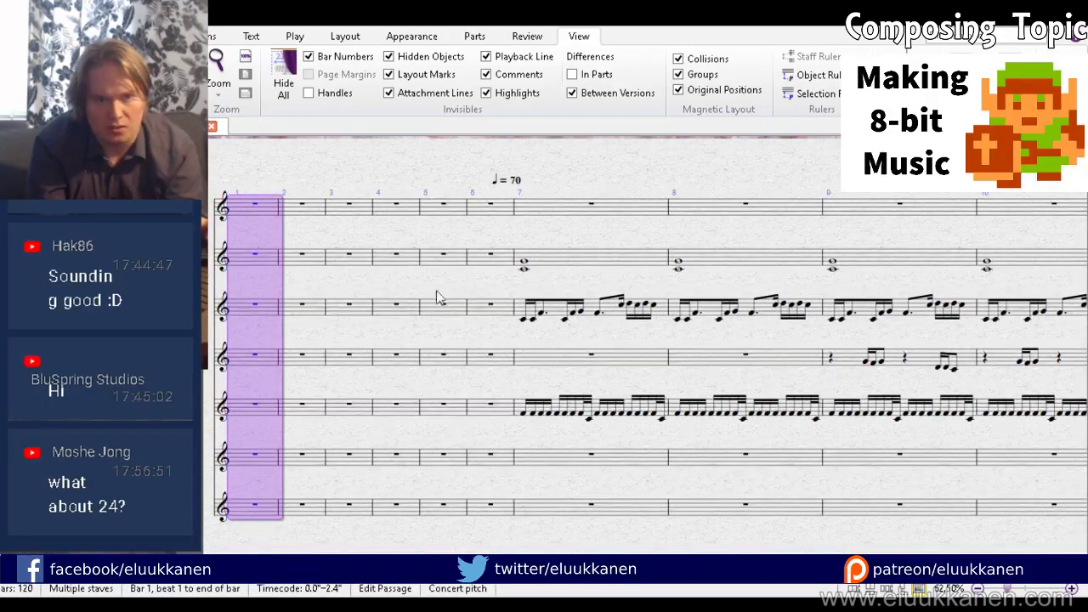
key("Escape")
Step: Copy the quarter-note tempo marking to bar 1 and set the copy to 20
left_click(557, 182)
left_click(242, 208)
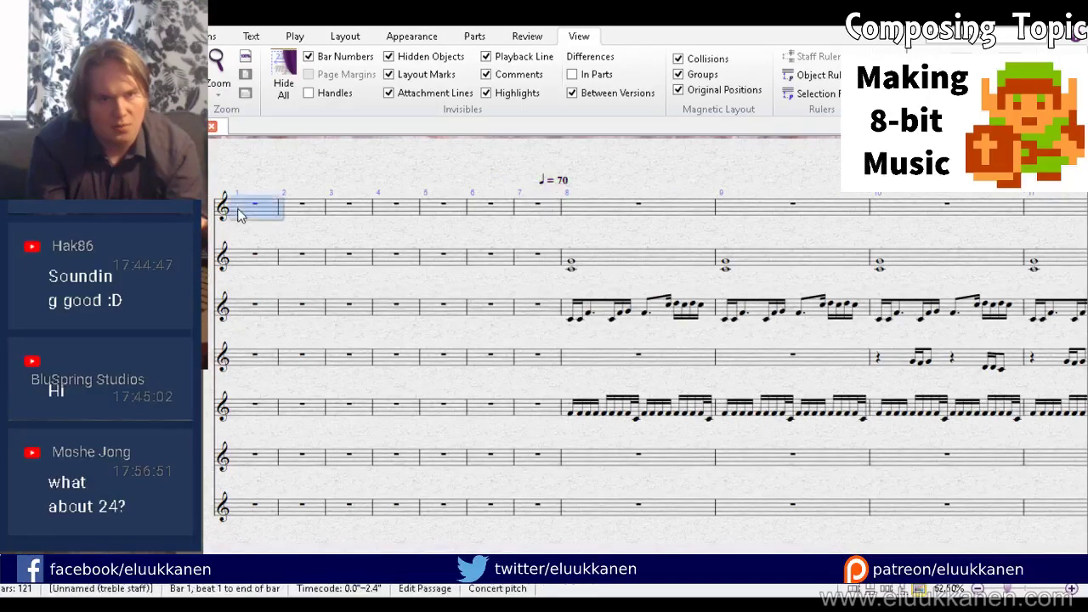
key("ctrl+v")
left_click_drag(226, 180, 221, 180)
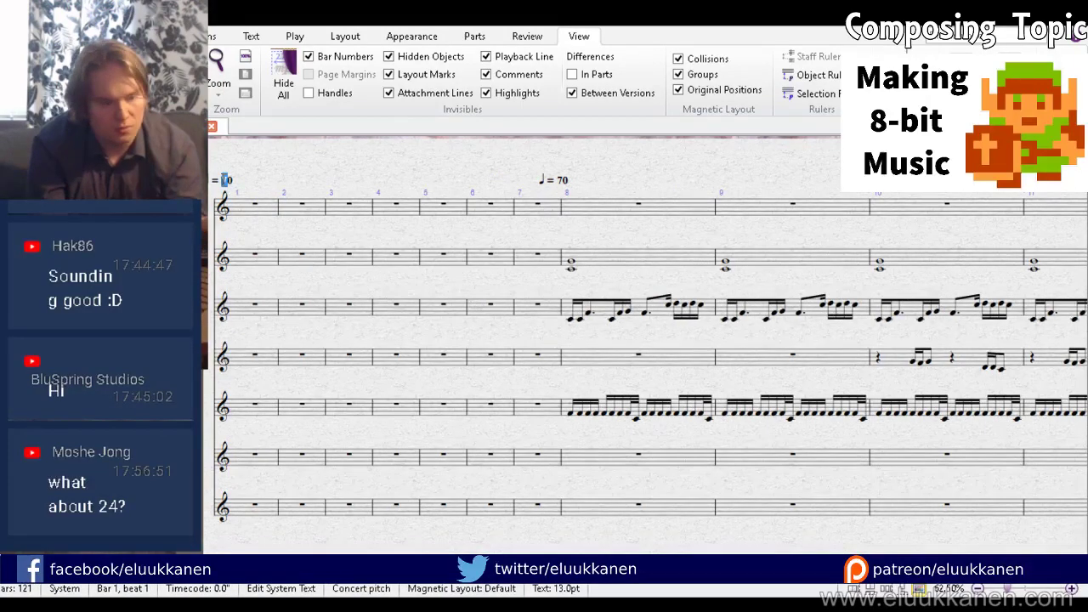
type("2")
key("Escape")
key("Escape")
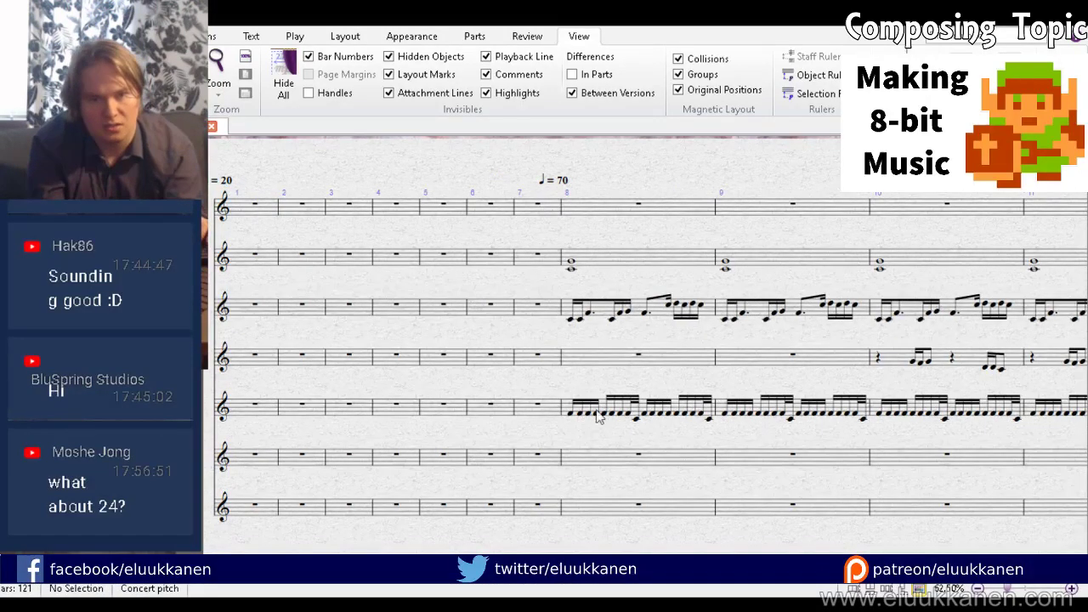
Step: Raise the two low C4 notes in the fifth staff's bar 8 to F4, copy the bar, and undo both pitch changes
left_click(637, 419)
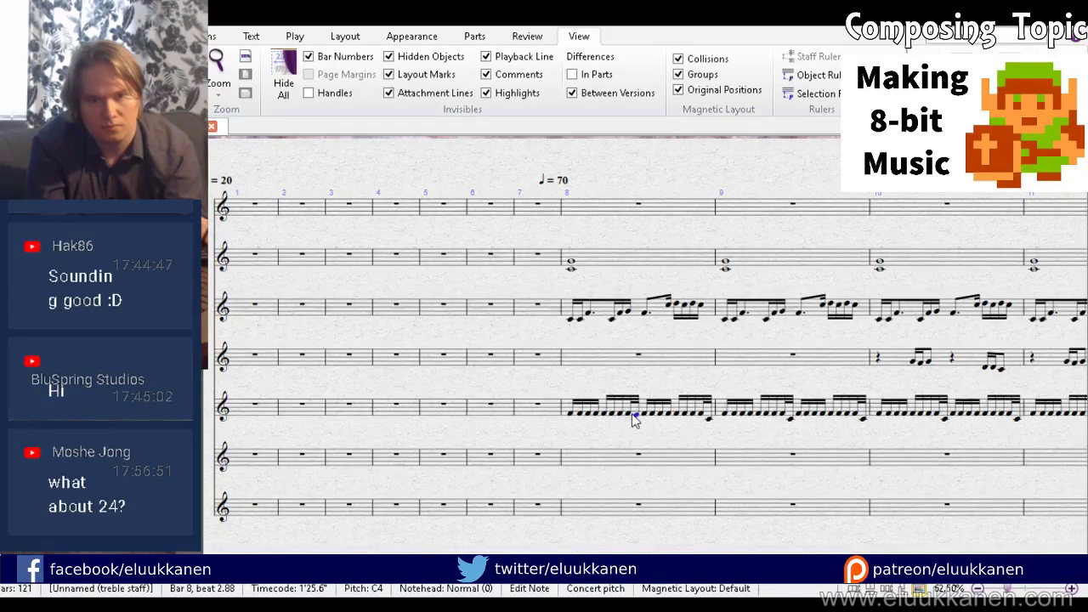
left_click(707, 416)
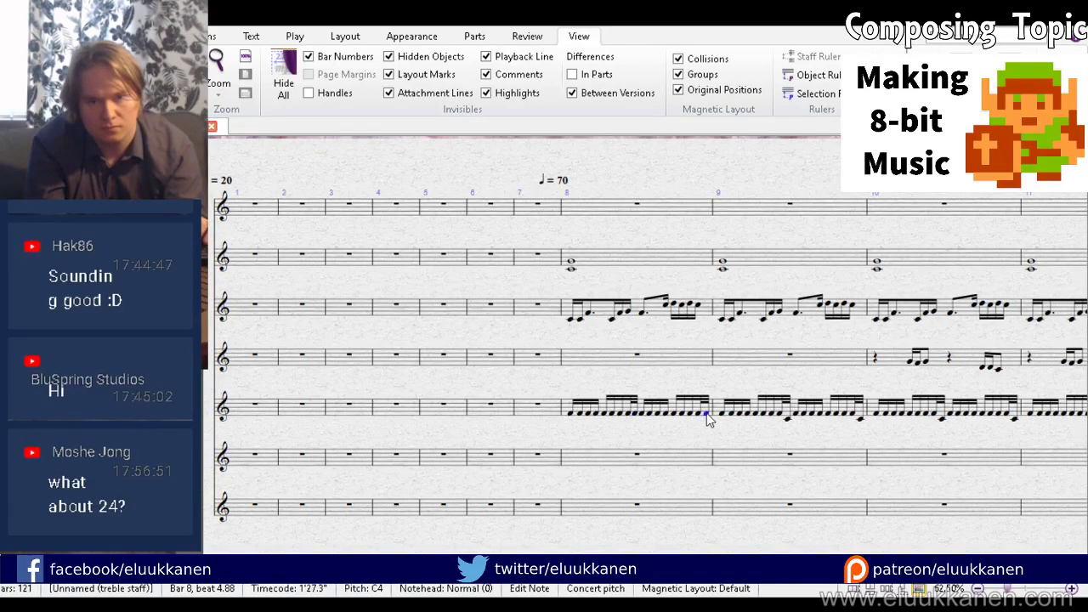
left_click(644, 411)
key("Right")
key("ctrl+z")
key("ctrl+z")
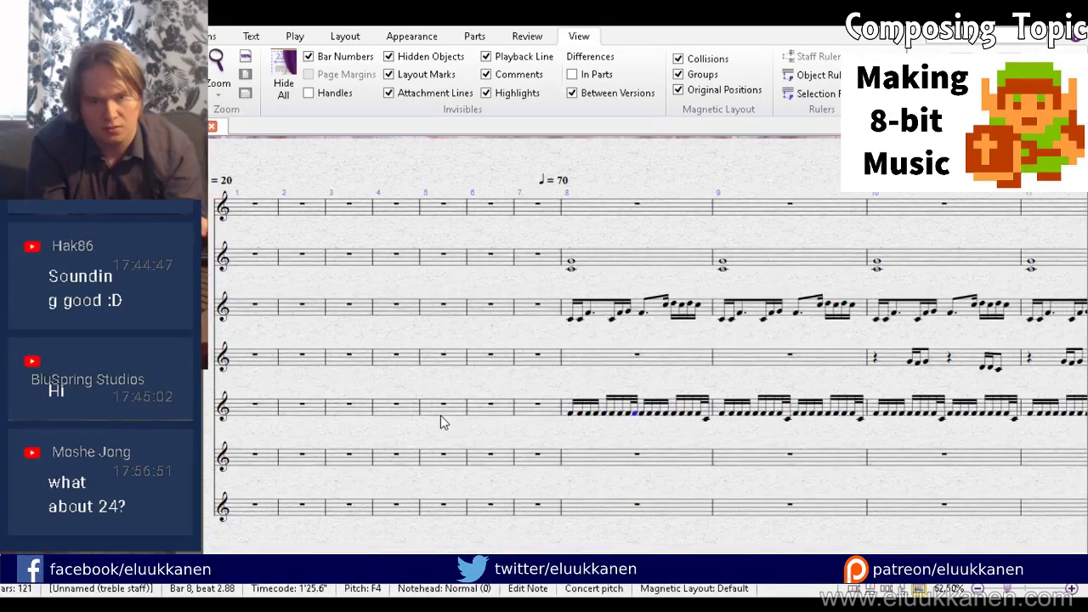
Step: Paste the copied bar of repeated F4 notes into the fifth staff's bars 1, 2, 3 and 4
left_click(255, 411)
key("ctrl+v")
left_click(421, 414)
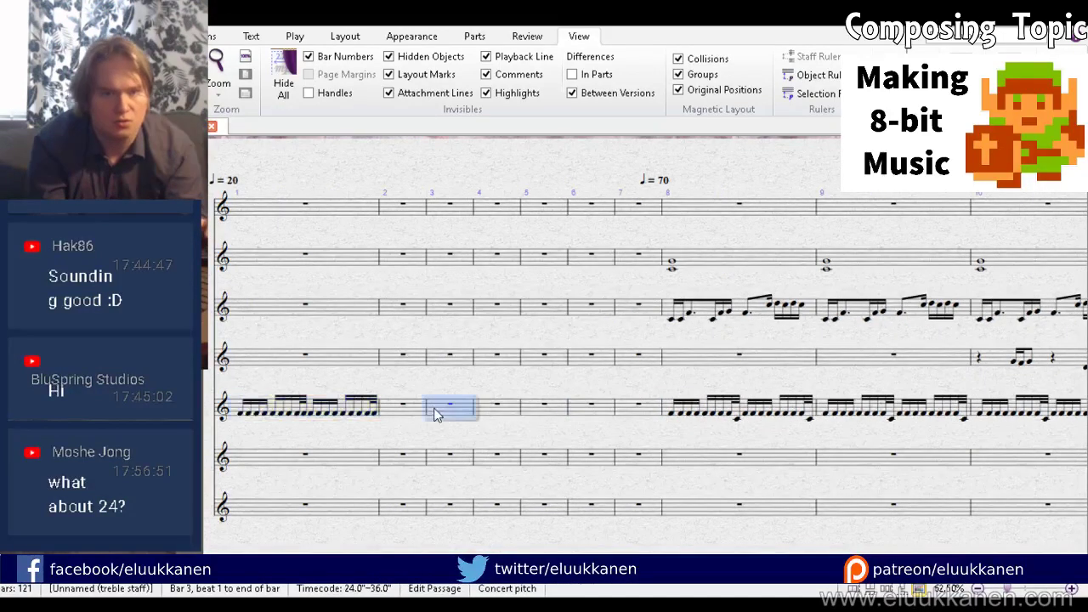
key("ctrl+v")
left_click(566, 417)
key("ctrl+v")
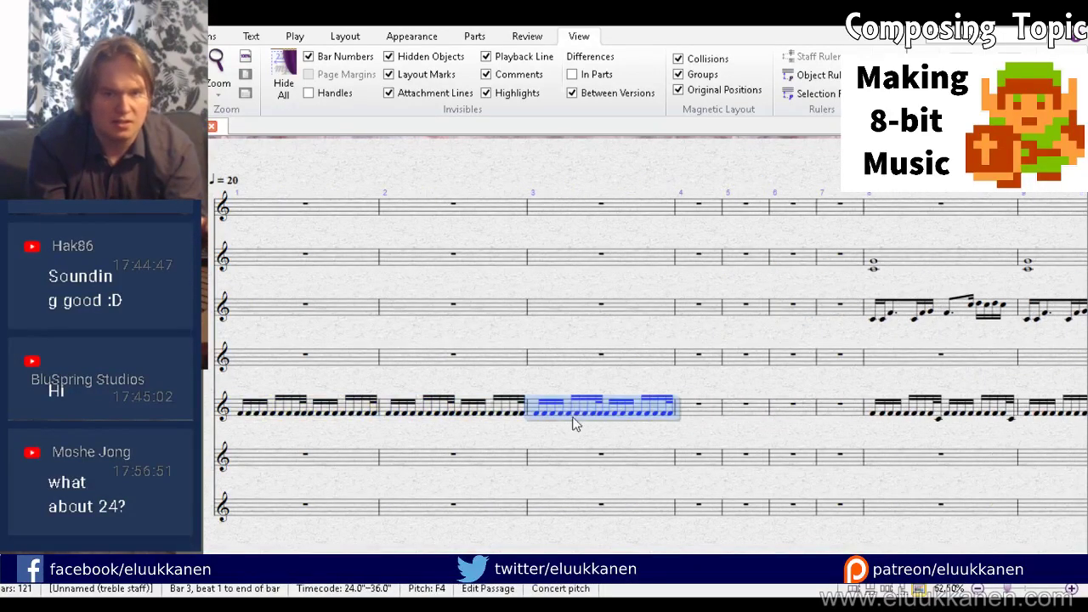
left_click(692, 416)
key("ctrl+v")
left_click(245, 365)
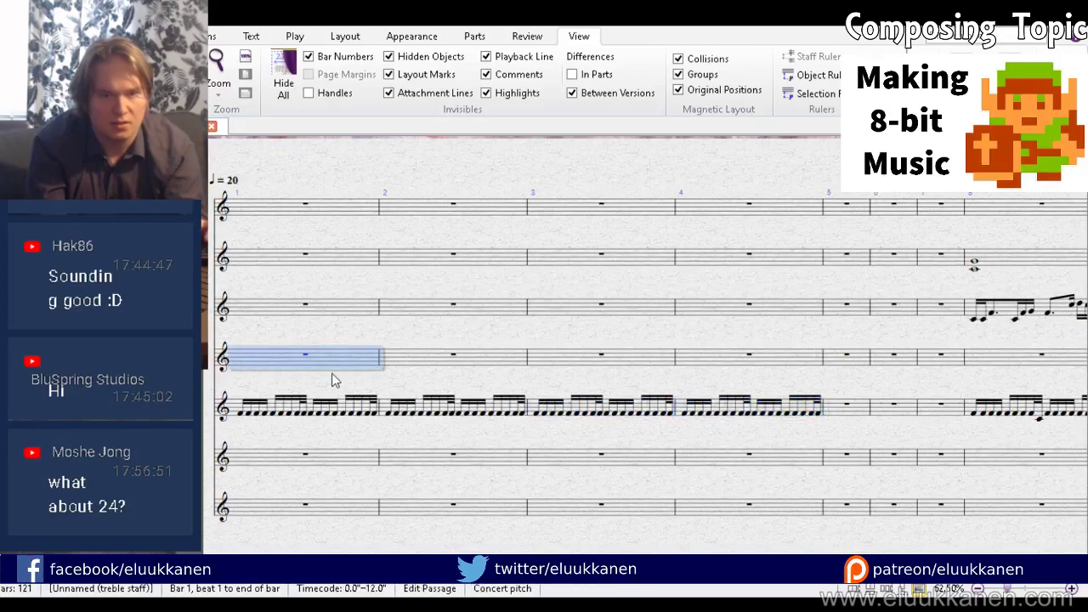
left_click(756, 409)
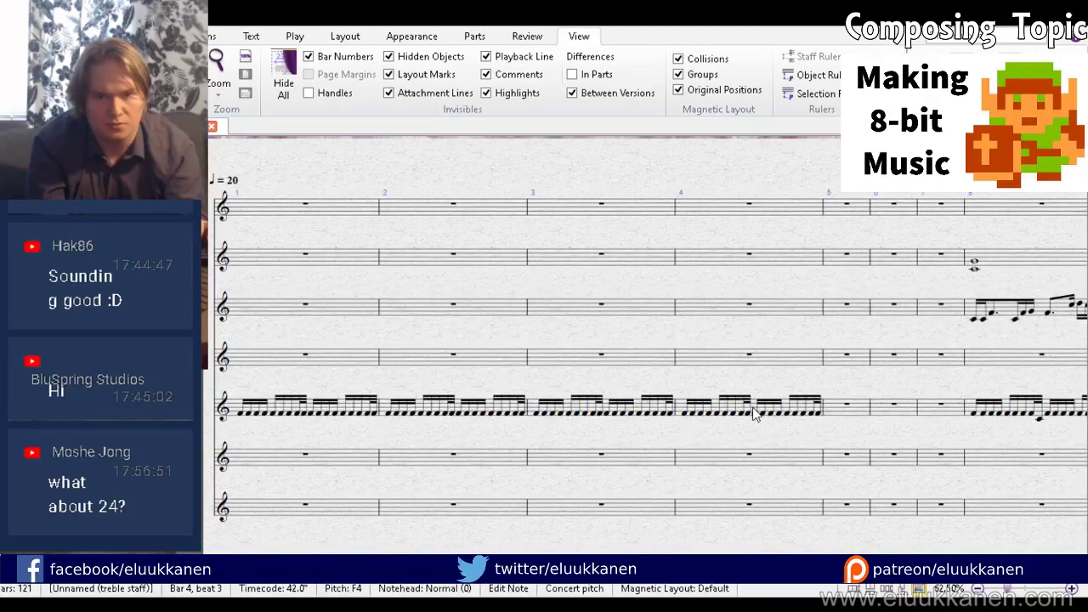
left_click(759, 417)
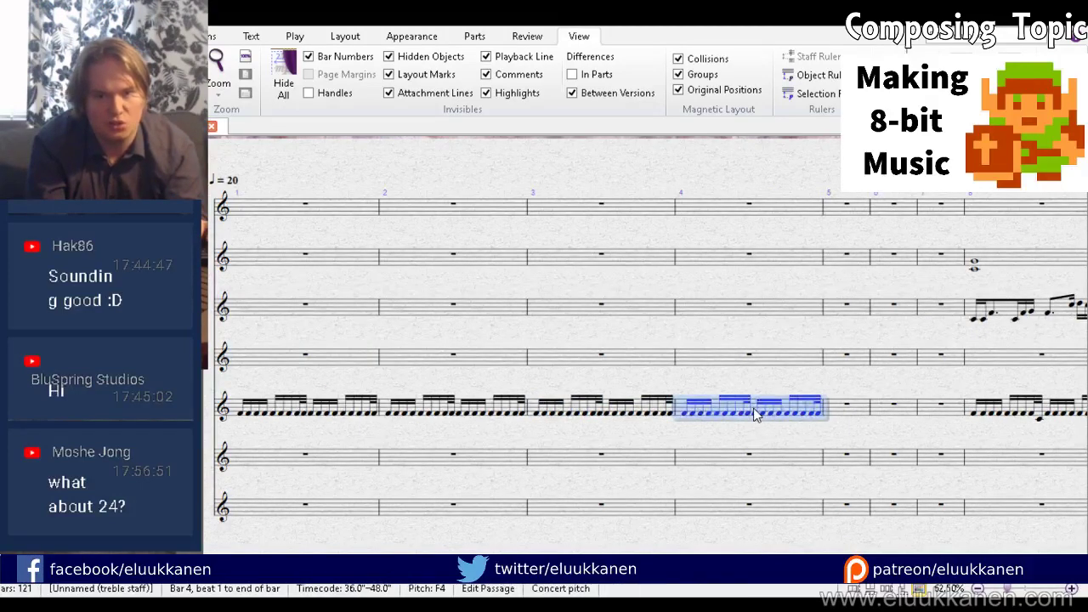
left_click(343, 413, "shift")
left_click_drag(748, 450, 644, 445)
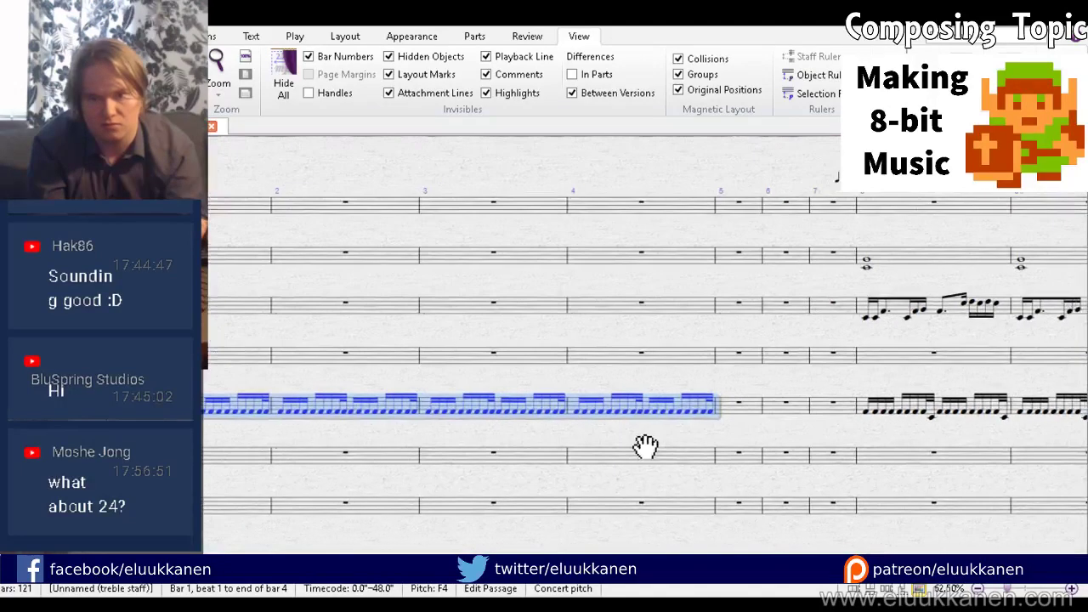
key("Escape")
Step: Repeat the F4 note passage from the fifth staff's bars 2 to 4 into its bars 5, 6 and 7
left_click(621, 410)
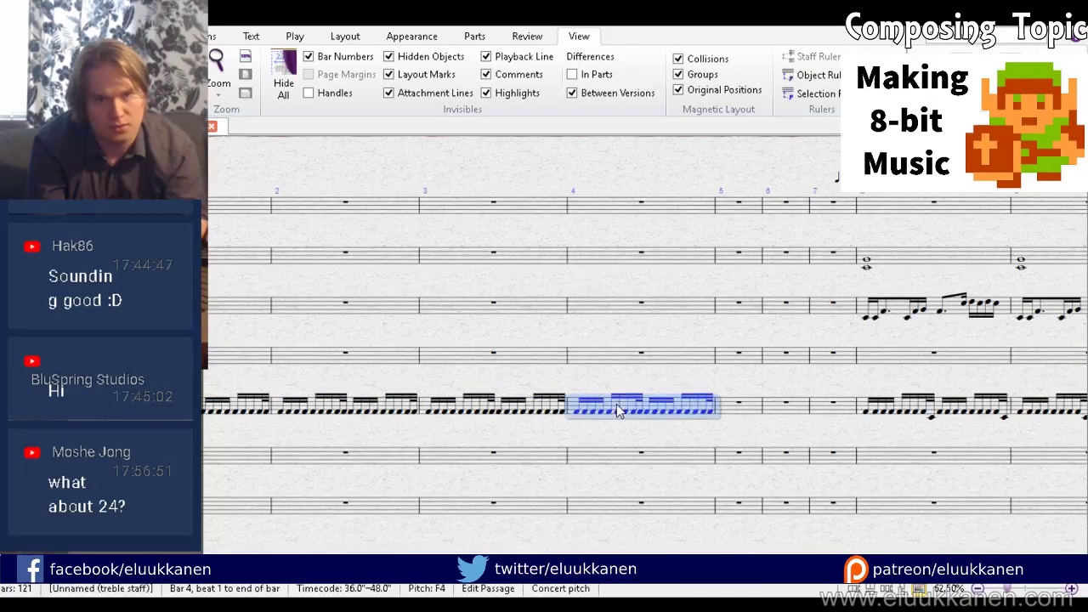
left_click(382, 412, "shift")
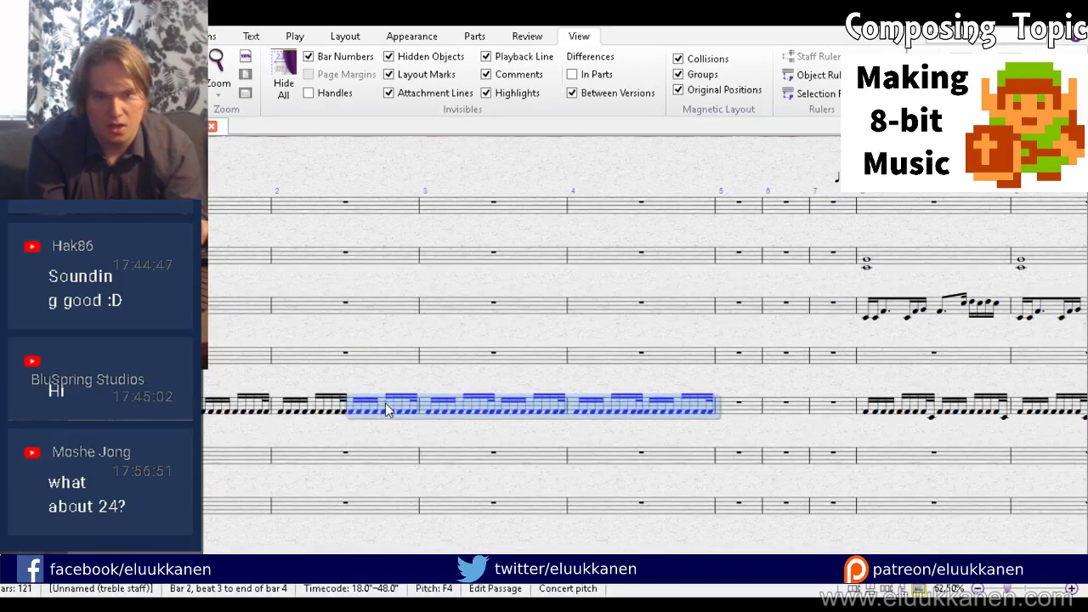
left_click(387, 411, "shift")
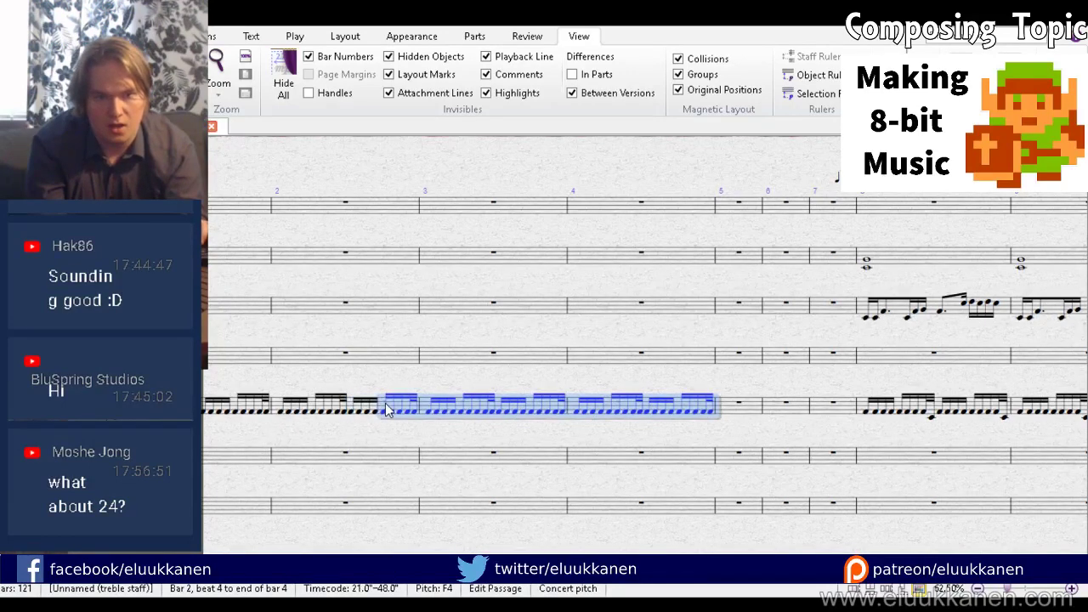
key("ctrl+shift+Left")
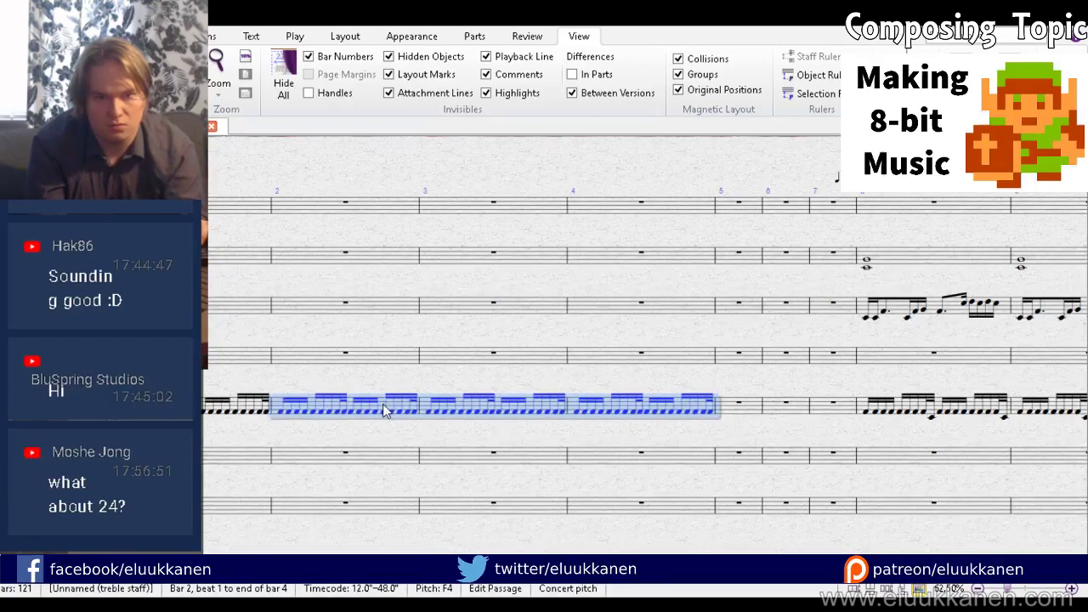
key("r")
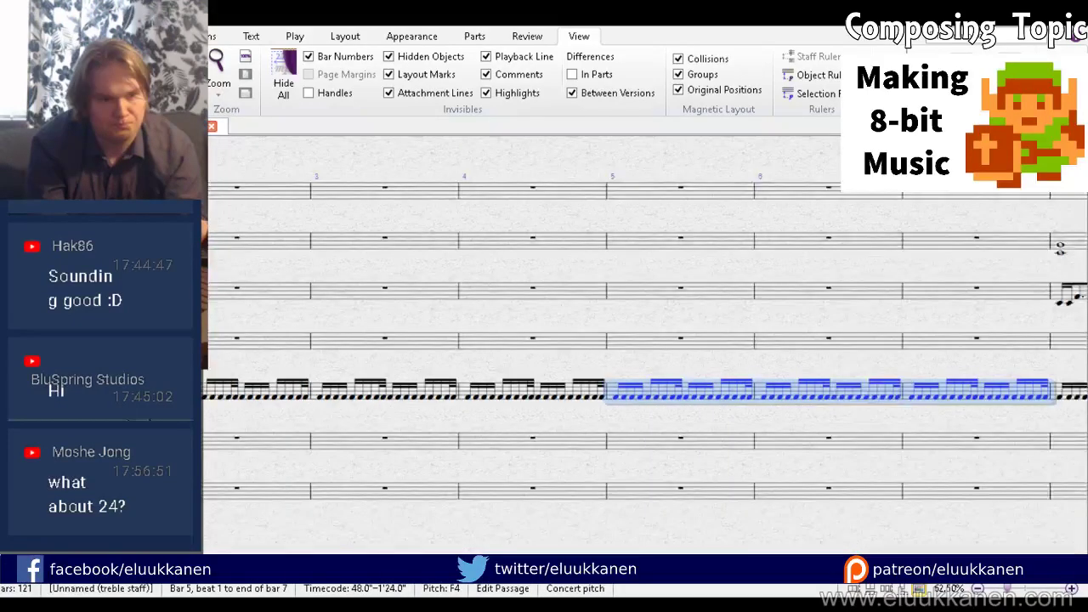
Step: Copy the fifth staff's bars 1 to 7 of repeated F4 notes into the same bars of the six other staves
left_click(85, 391, "shift")
left_click(85, 342, "alt")
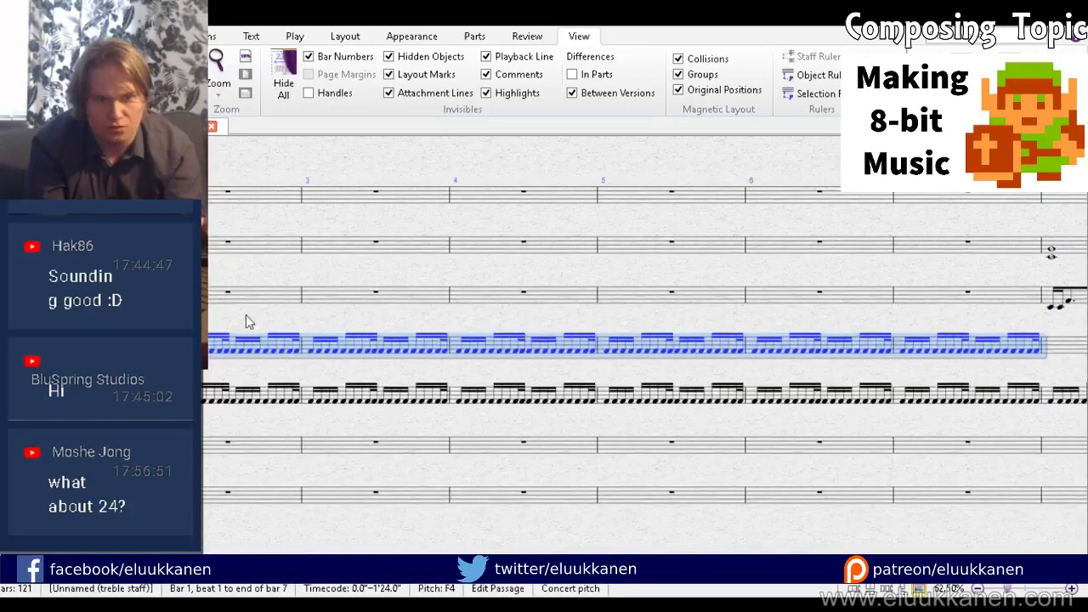
left_click(245, 316, "alt")
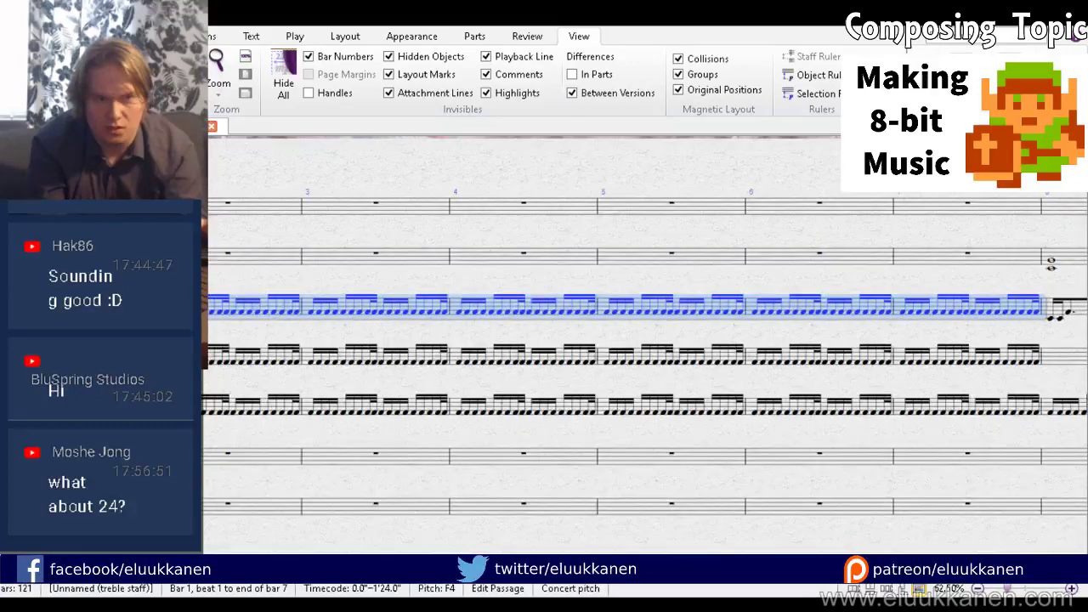
left_click(85, 256, "alt")
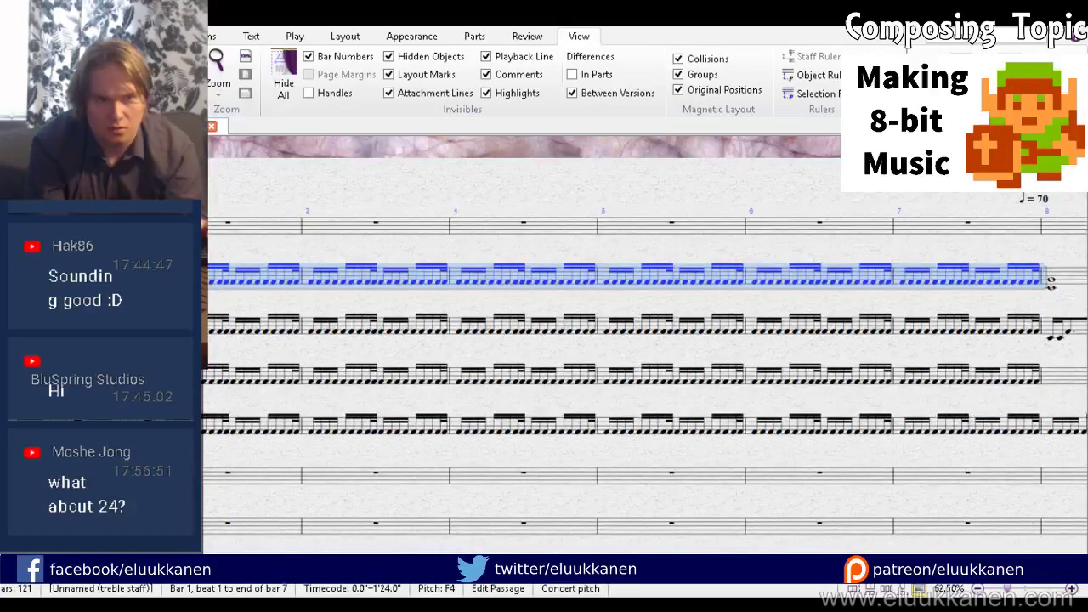
scroll(228, 451, "down", 5)
left_click(228, 451)
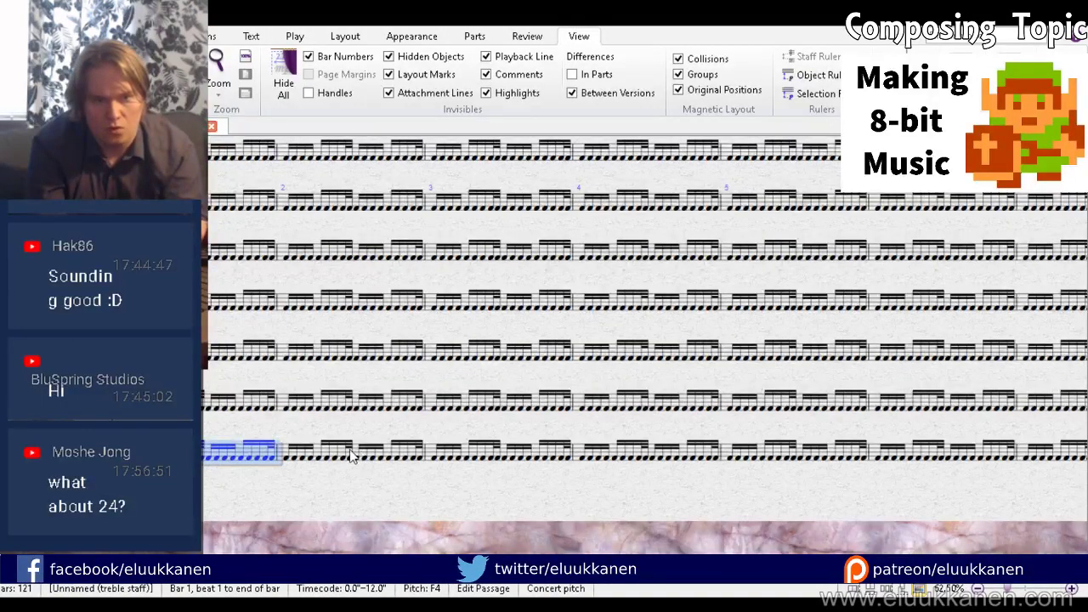
Step: Clear bars 1 and 2 in the second through seventh staves, keeping the top staff's notes
scroll(283, 411, "up", 2)
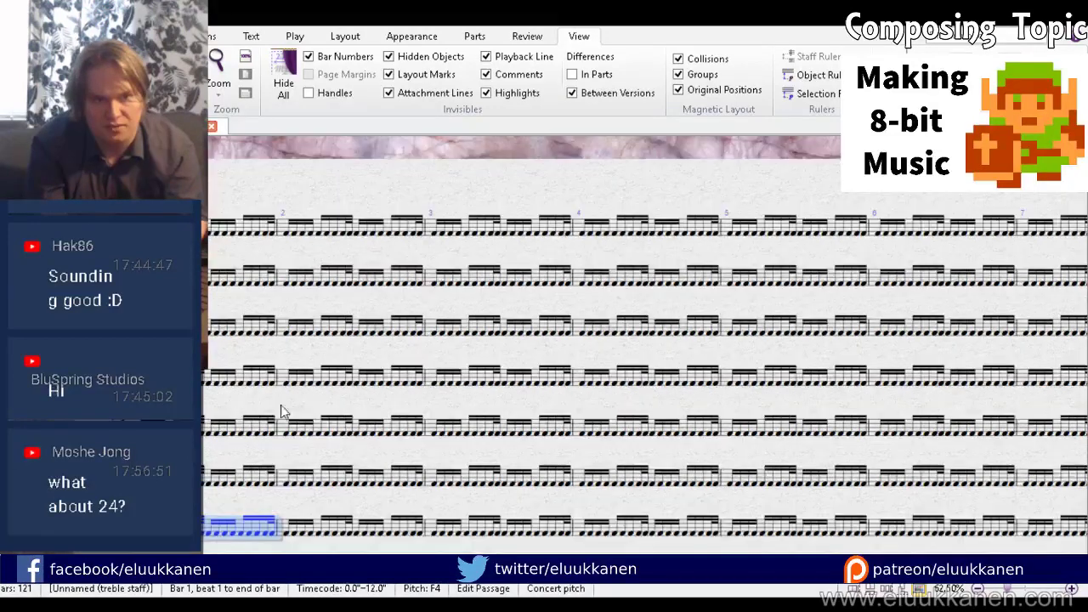
key("ctrl+z")
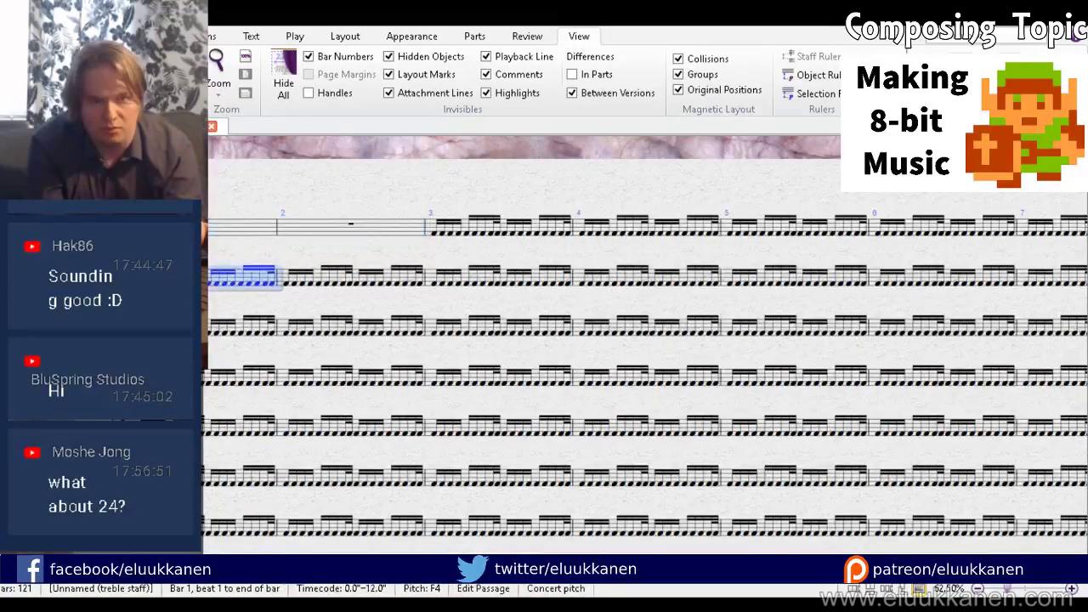
key("ctrl+z")
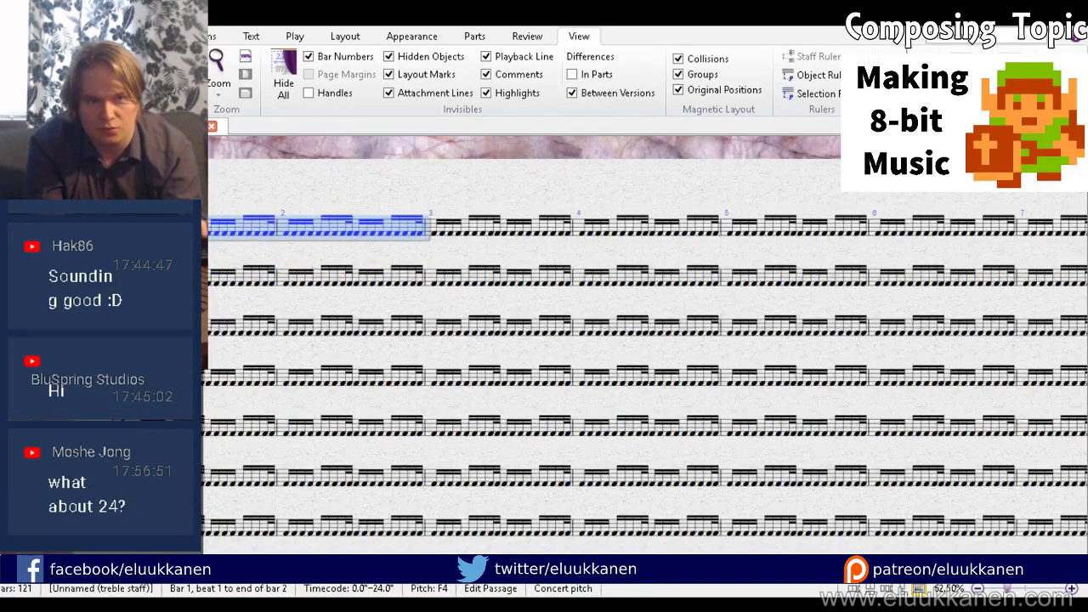
left_click(249, 277)
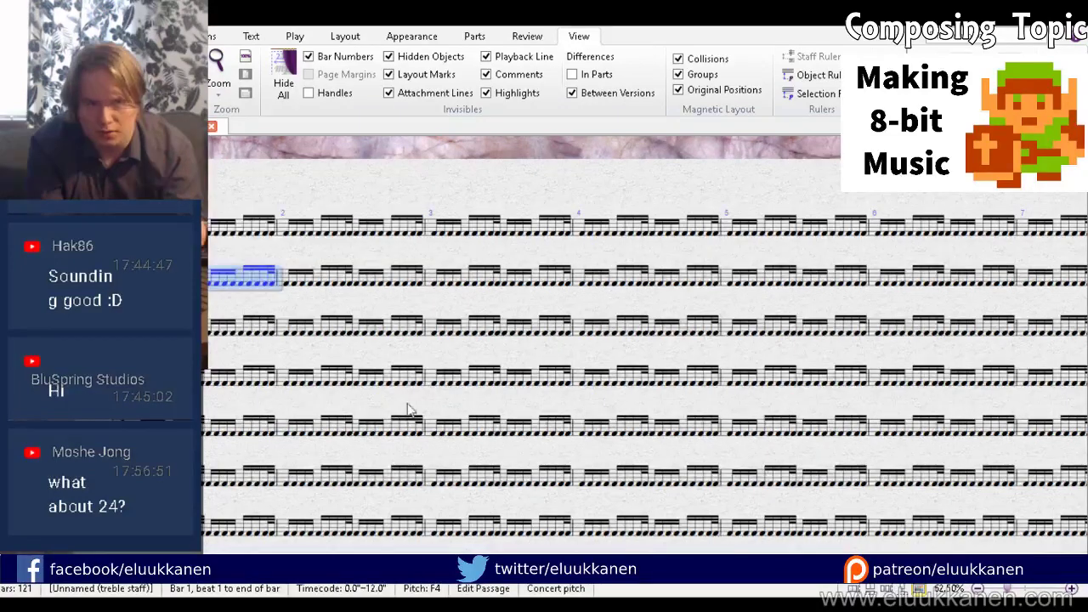
left_click(397, 527, "shift")
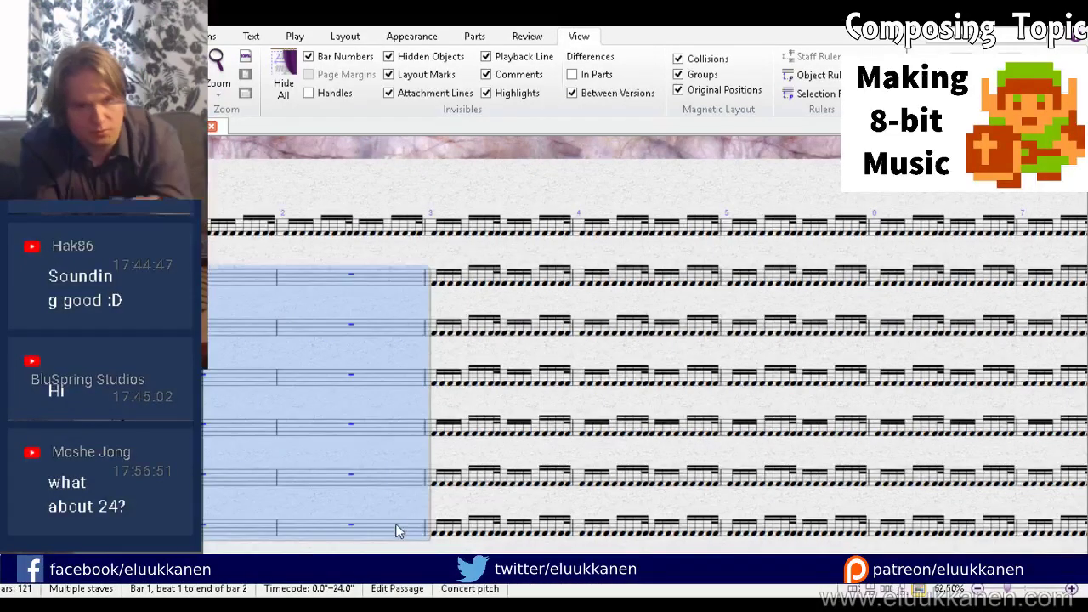
key("Delete")
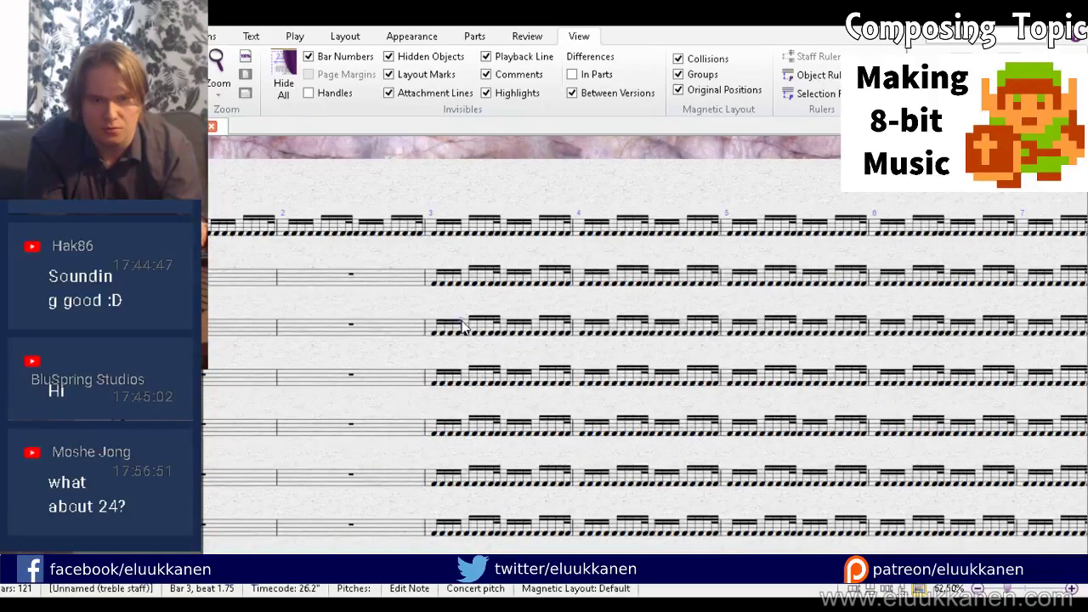
Step: Clear bars 3 and 4 in the third through seventh staves
left_click(465, 339)
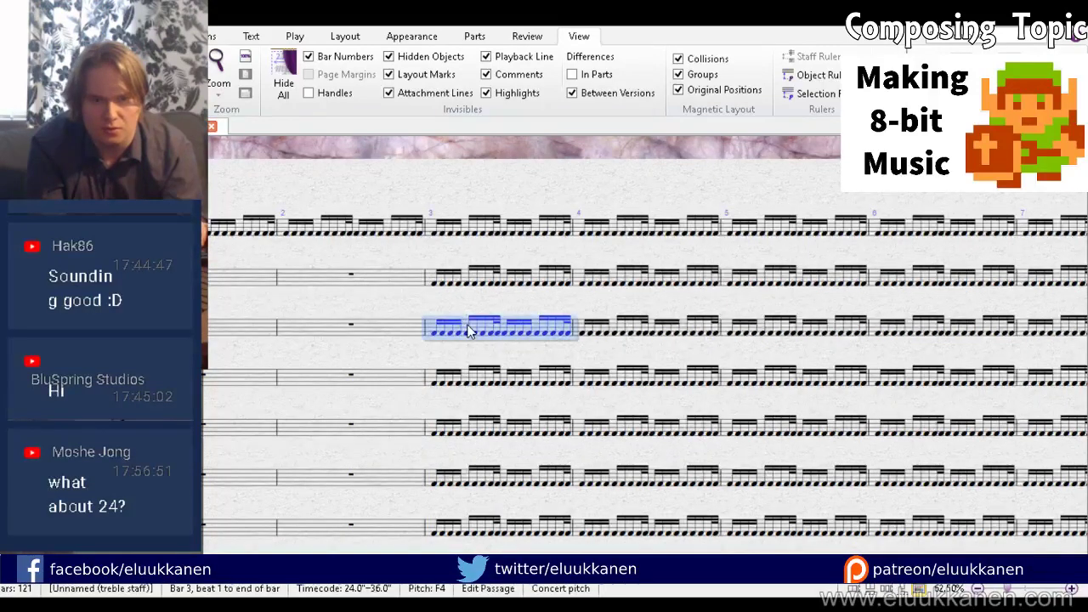
left_click(700, 527, "shift")
key("Delete")
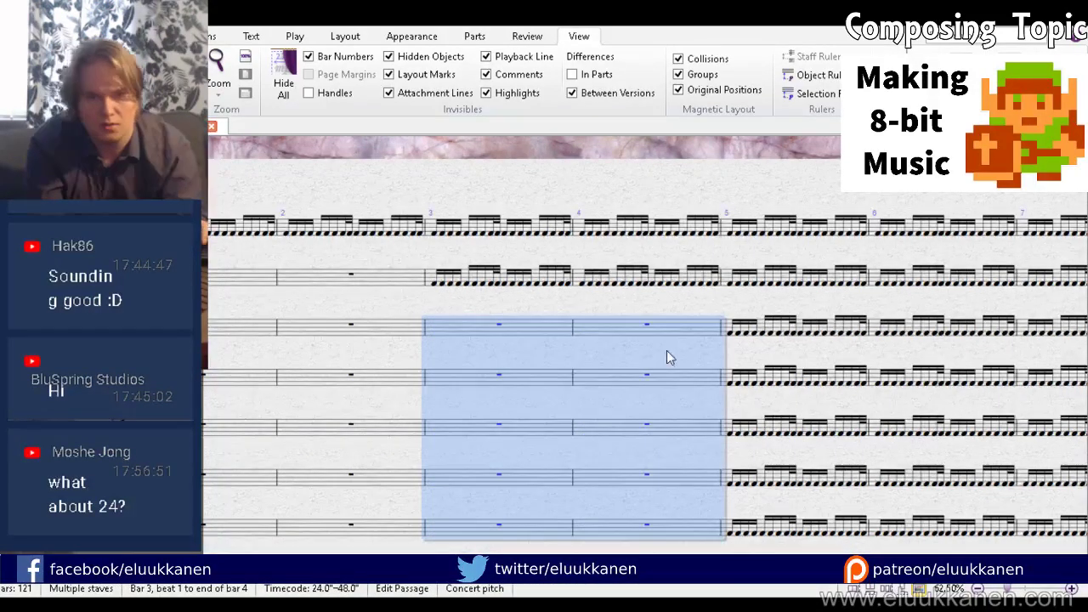
Step: Undo both two-bar deletions in the staves below the top one
left_click_drag(667, 351, 393, 372)
key("Escape")
left_click(542, 402)
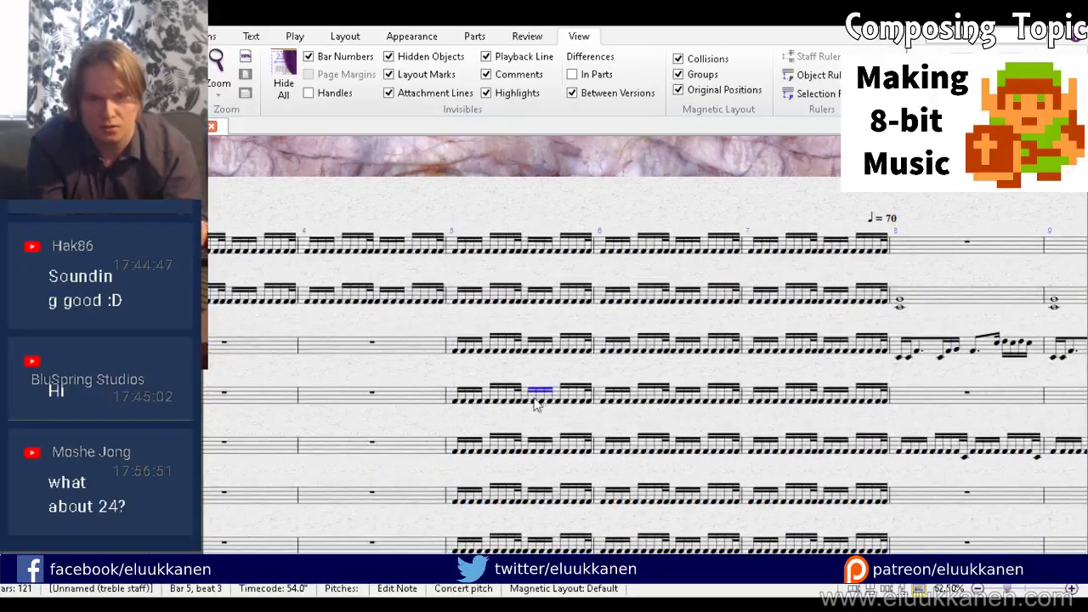
key("Escape")
left_click(453, 398)
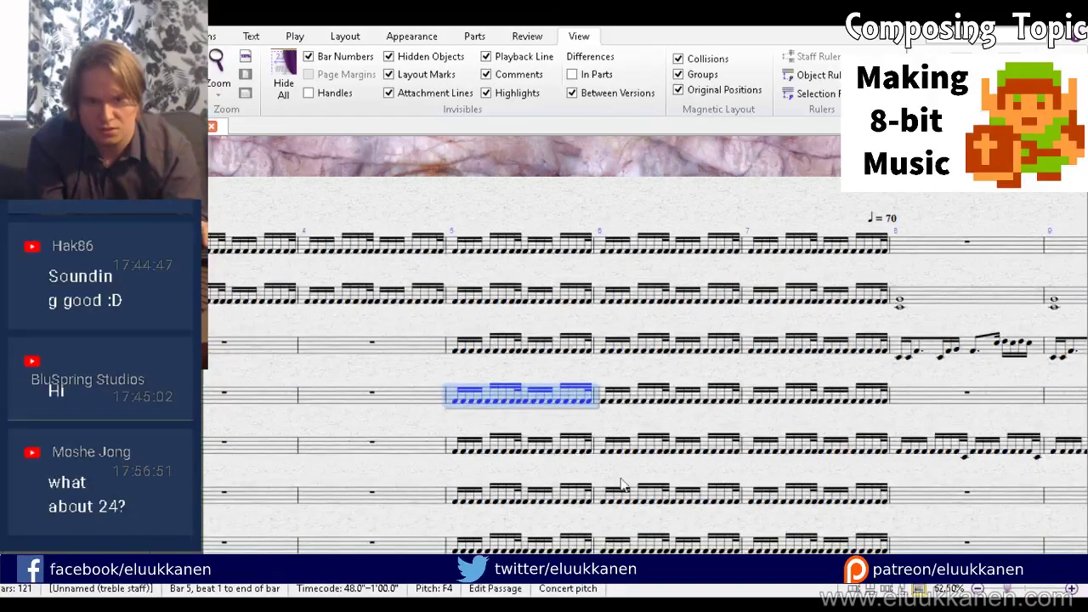
left_click(540, 391)
key("Escape")
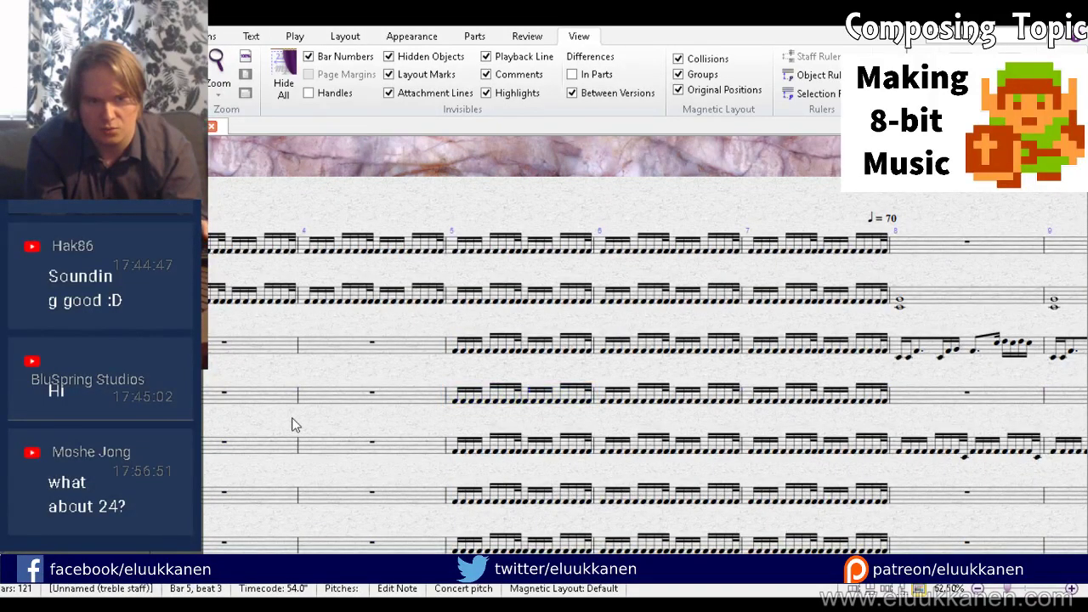
key("ctrl+z")
key("ctrl+z")
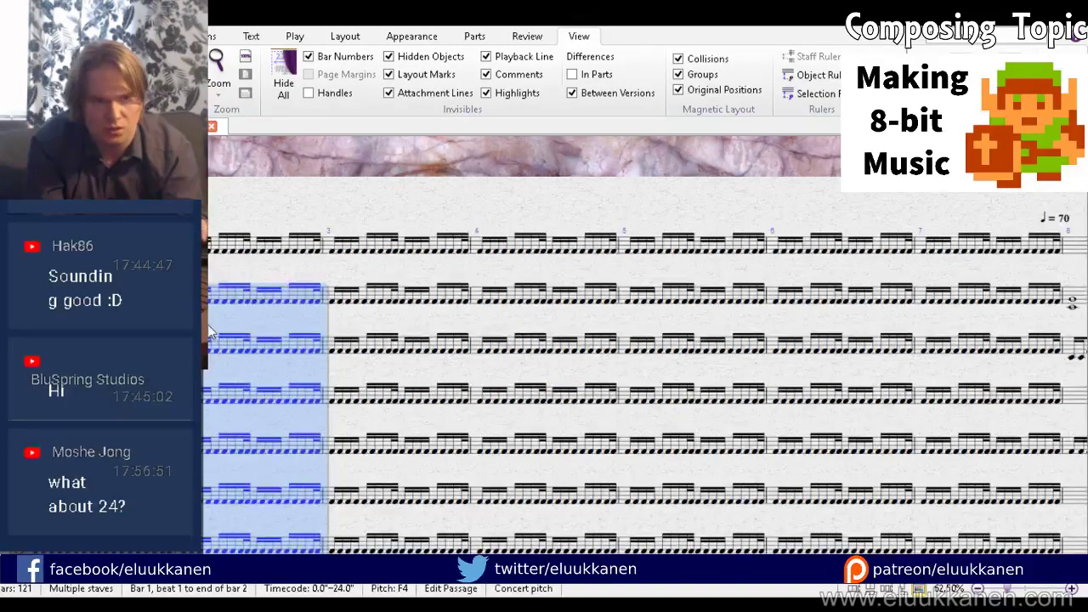
Step: Clear bar 1 in the second through seventh staves and bar 2 in the third through seventh staves
scroll(212, 336, "down", 1)
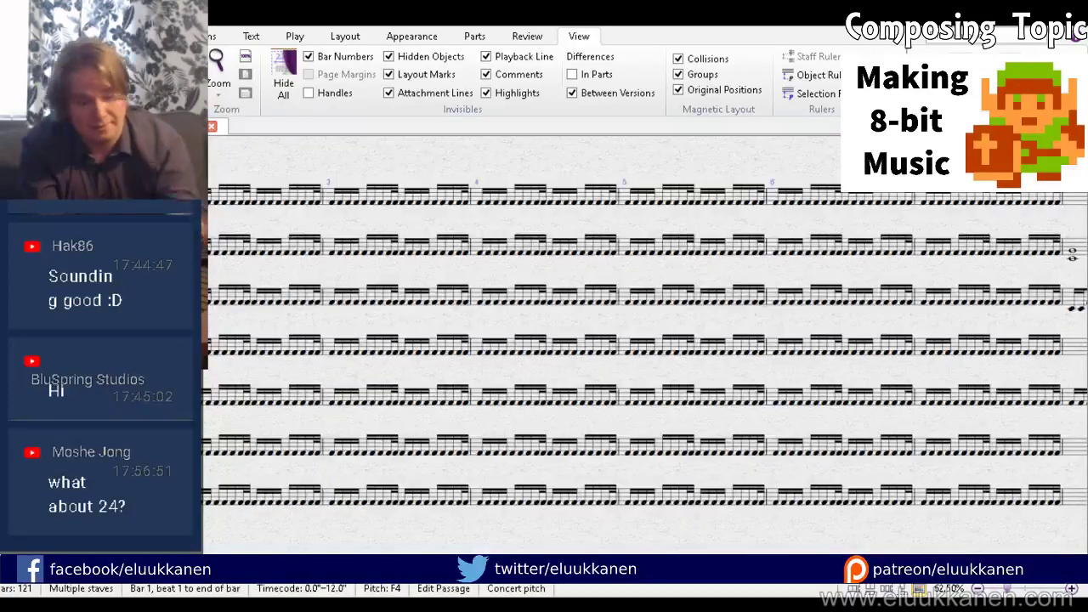
left_click(247, 301)
left_click(258, 292)
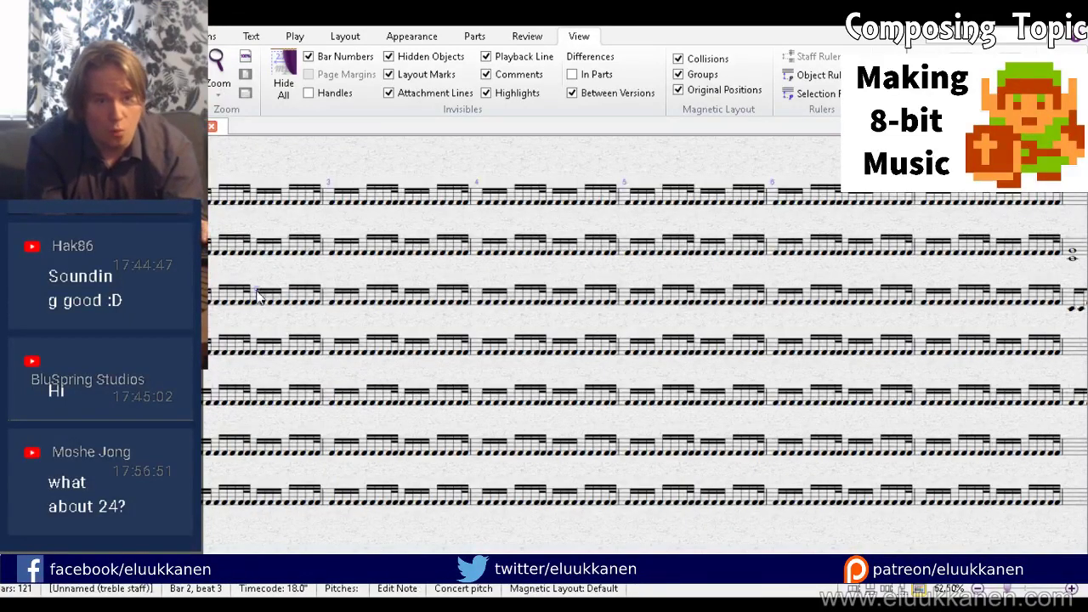
left_click(295, 502, "shift")
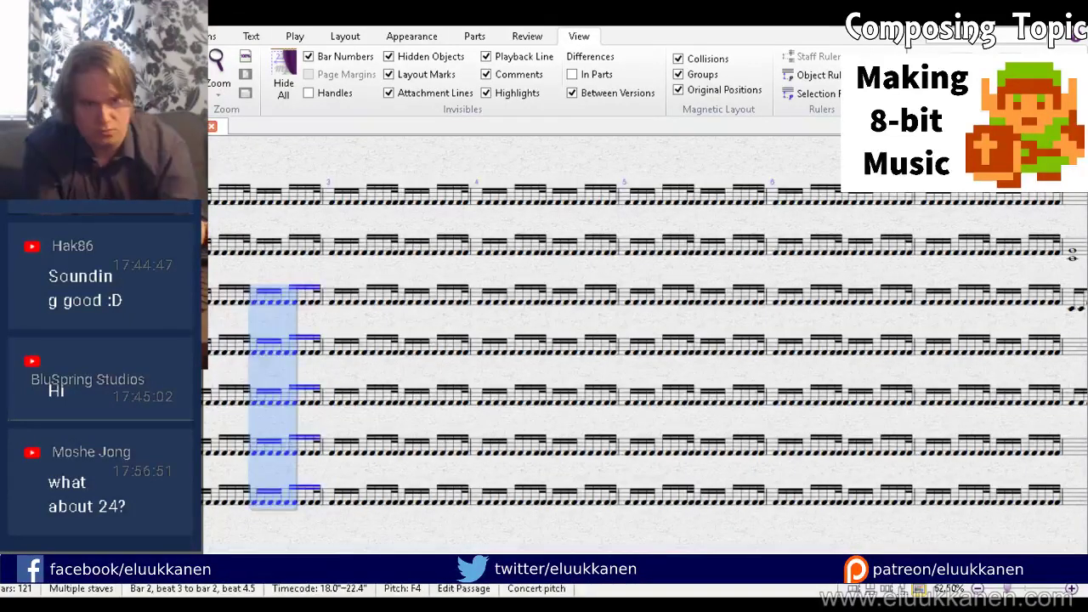
left_click(175, 500)
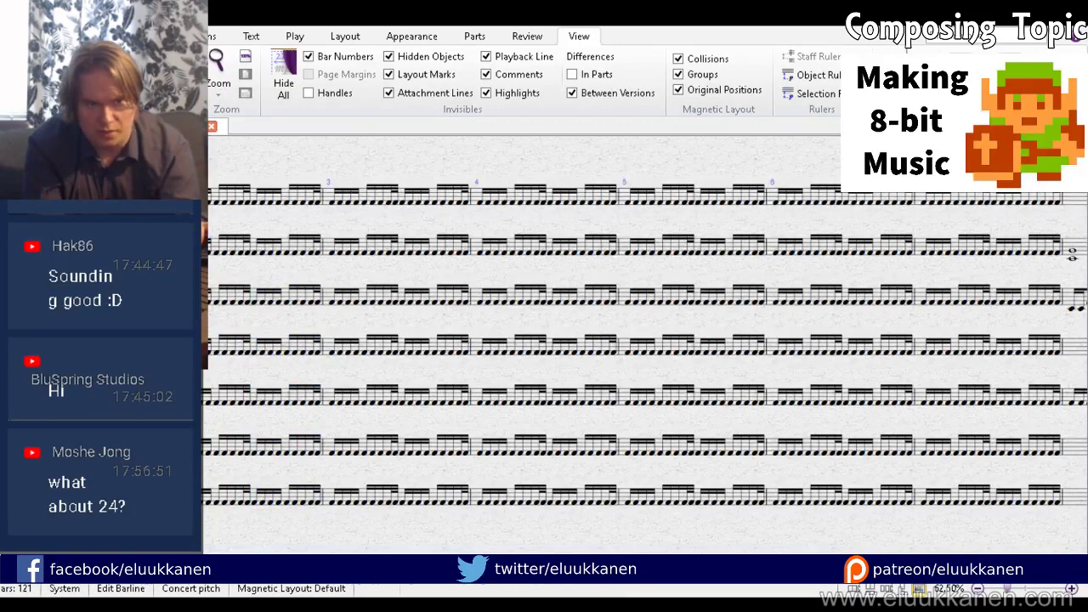
left_click(259, 296)
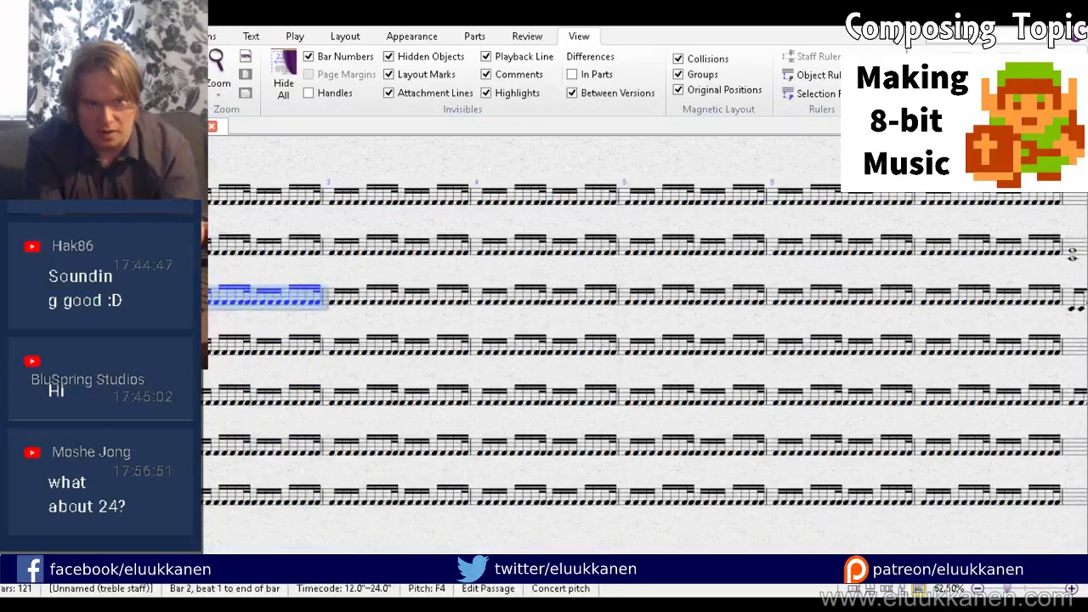
key("Delete")
Step: Clear bar 3 in the fourth through seventh staves
left_click(331, 344)
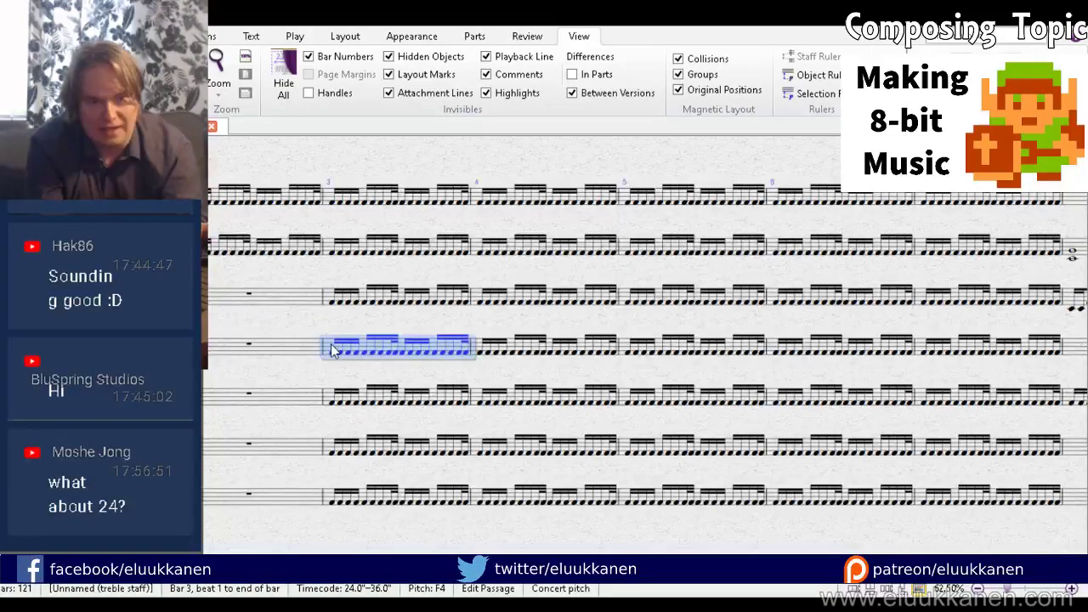
key("shift+Down")
key("shift+Down")
key("shift+Down")
key("Delete")
Step: Clear bar 4 in the fifth, sixth and seventh staves
left_click_drag(480, 399, 266, 408)
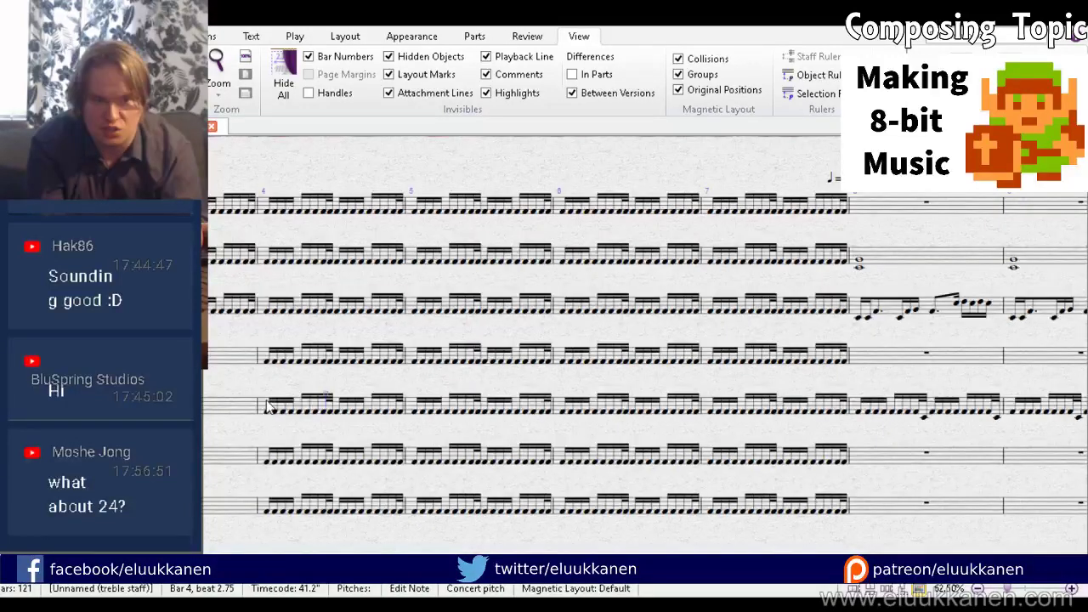
left_click(267, 406)
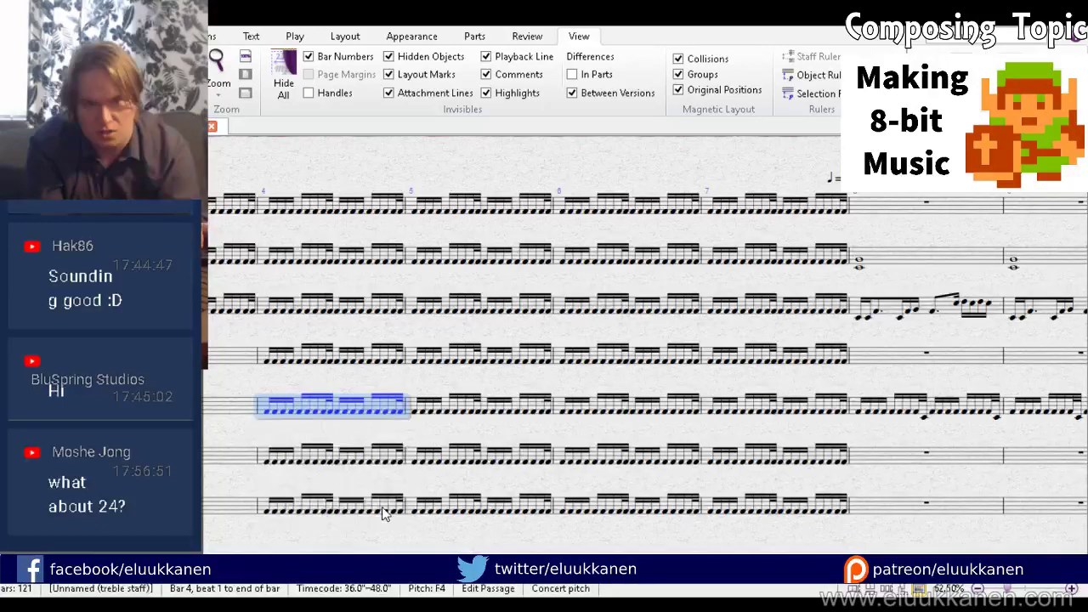
left_click(383, 508, "shift")
key("Delete")
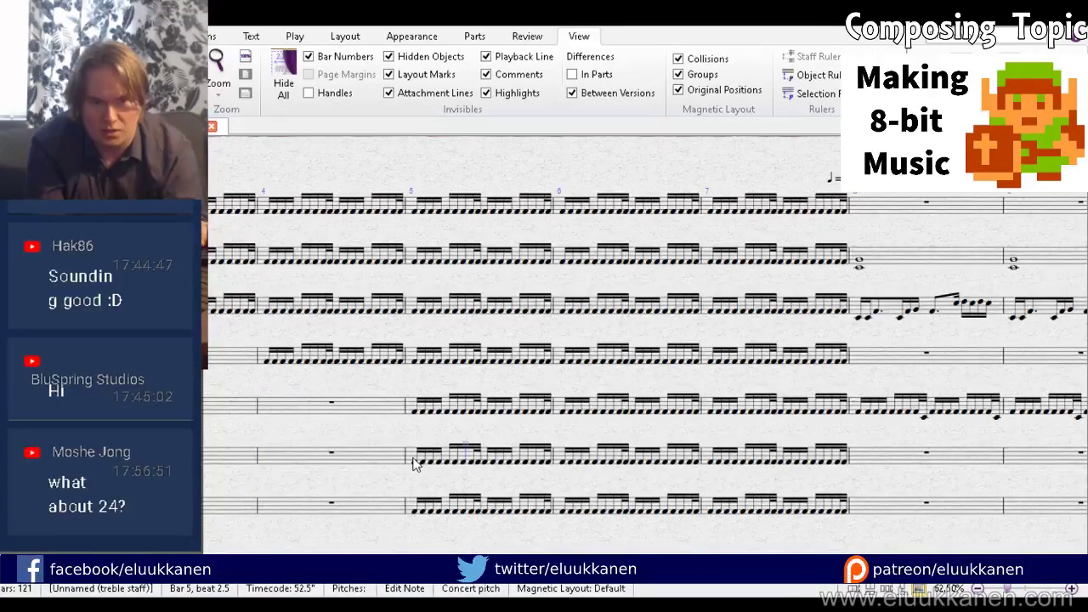
Step: Clear bar 5 in the sixth and seventh staves and bar 6 in the seventh staff, and deselect everything
left_click(413, 457)
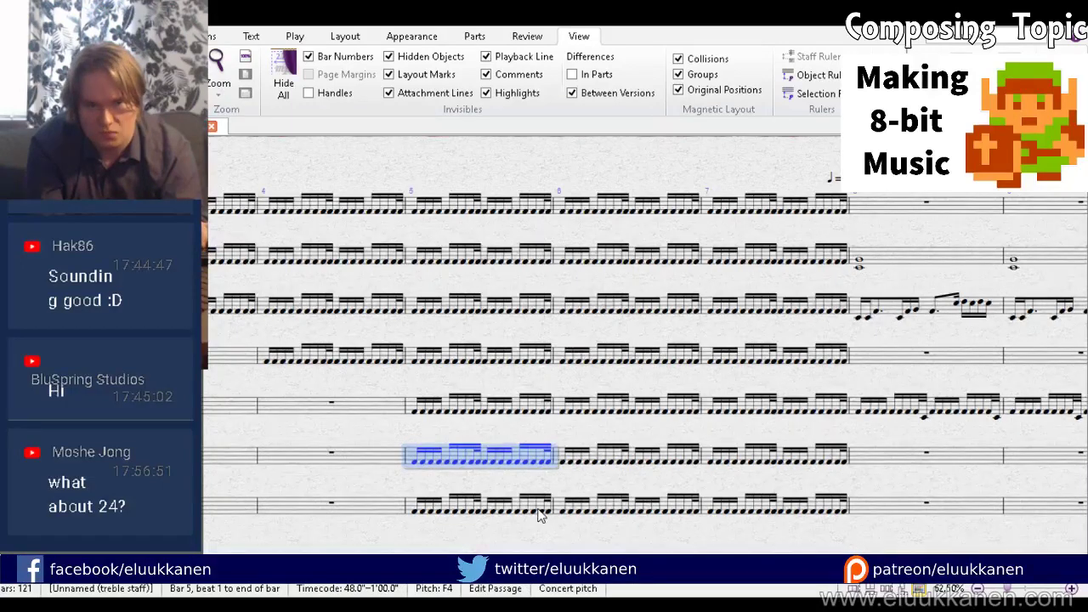
left_click_drag(578, 510, 1087, 548)
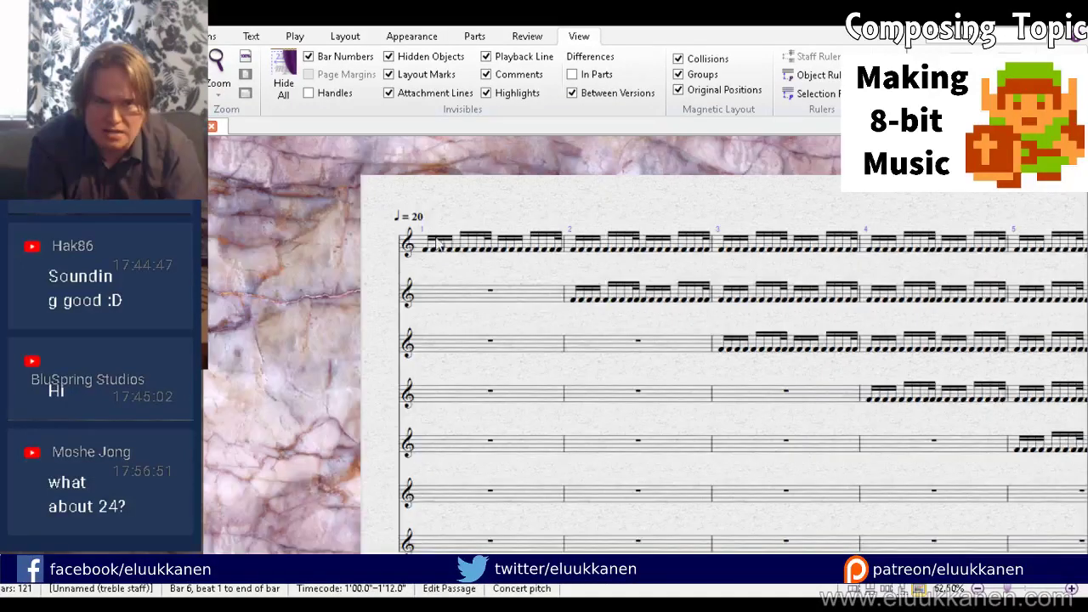
left_click(781, 214)
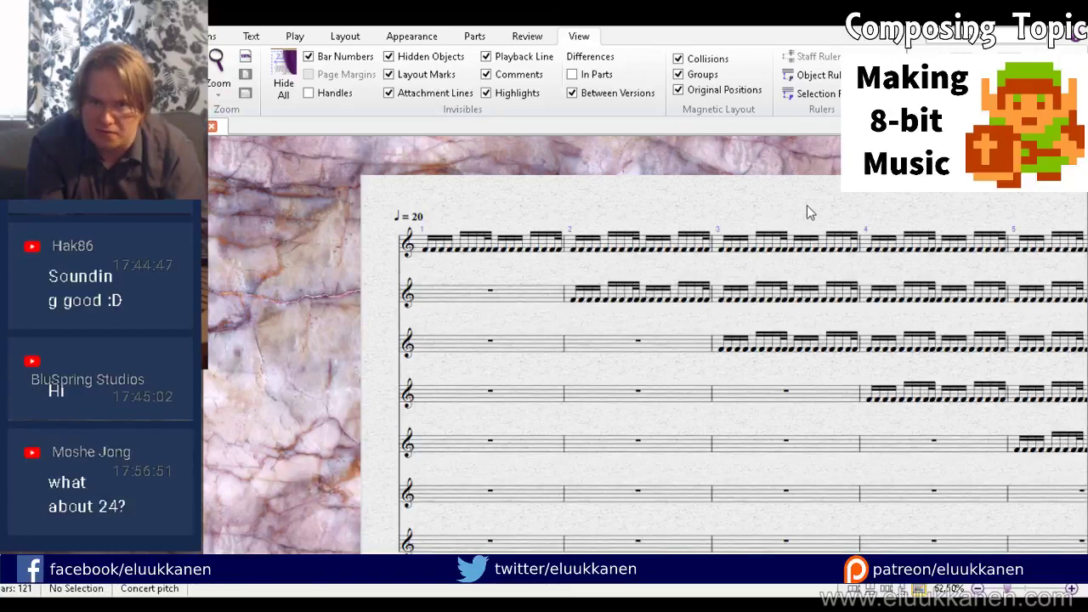
Step: Play the opening from bar 1 and set its quarter-note tempo marking to 10
key("space")
double_click(416, 216)
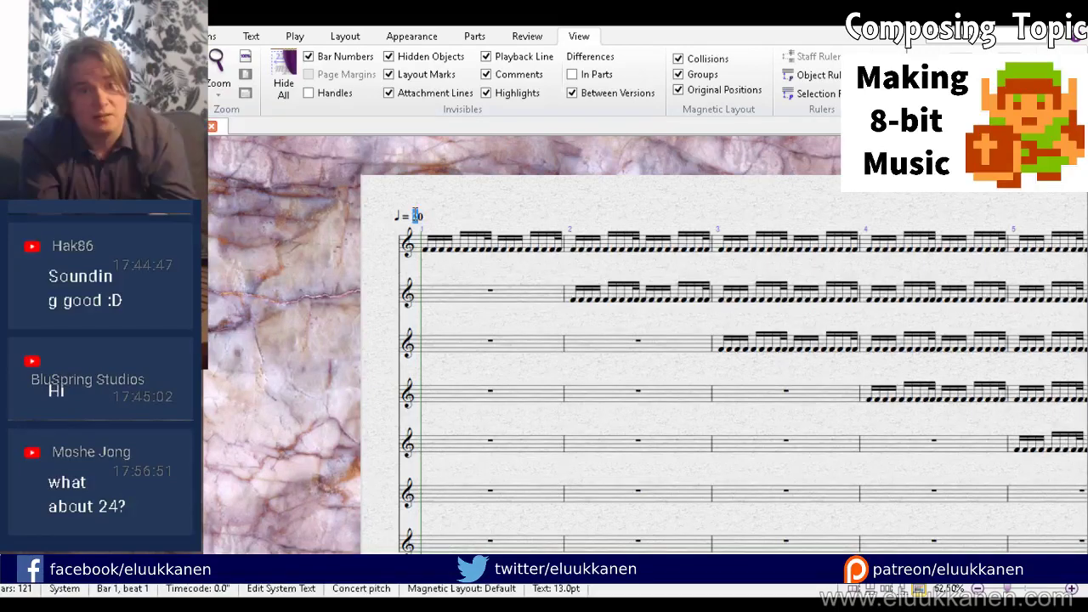
type("10")
left_click(519, 214)
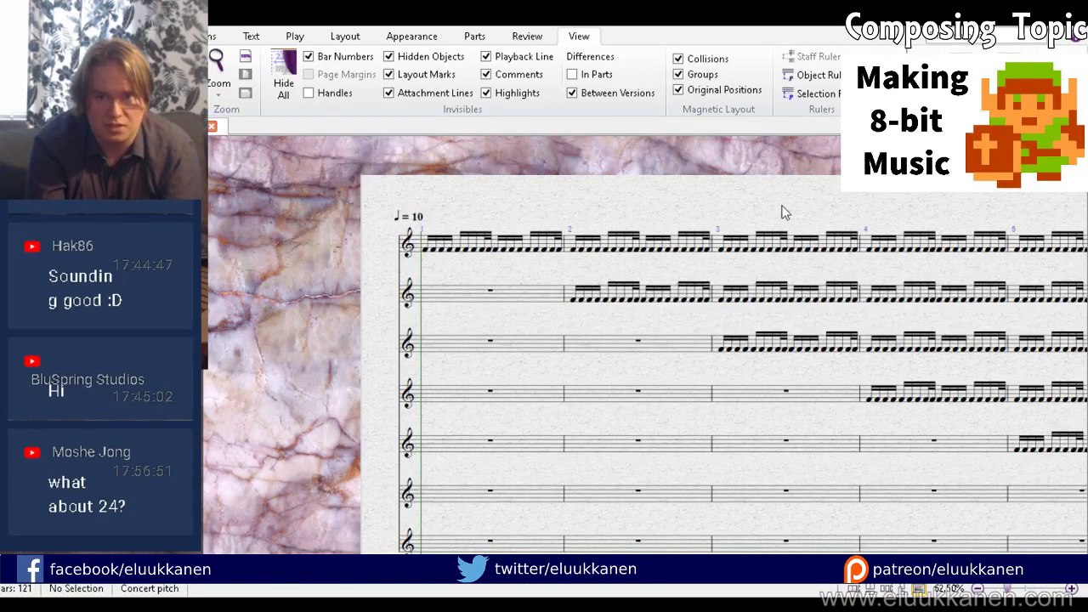
Step: Play the opening briefly and assign the last three staff channels in the mixer to the 38911.b instrument
key("space")
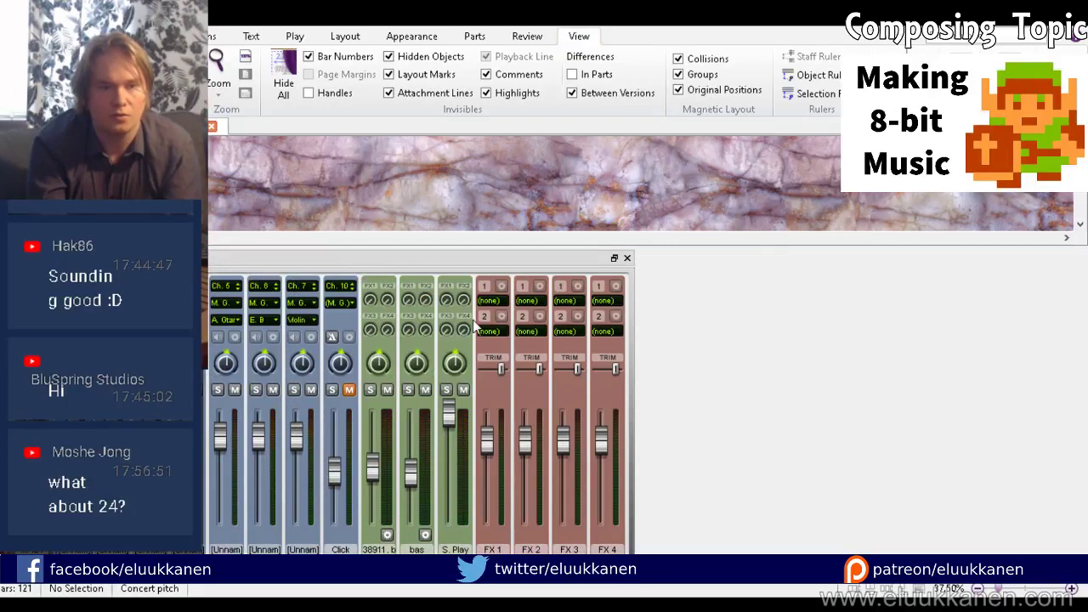
key("space")
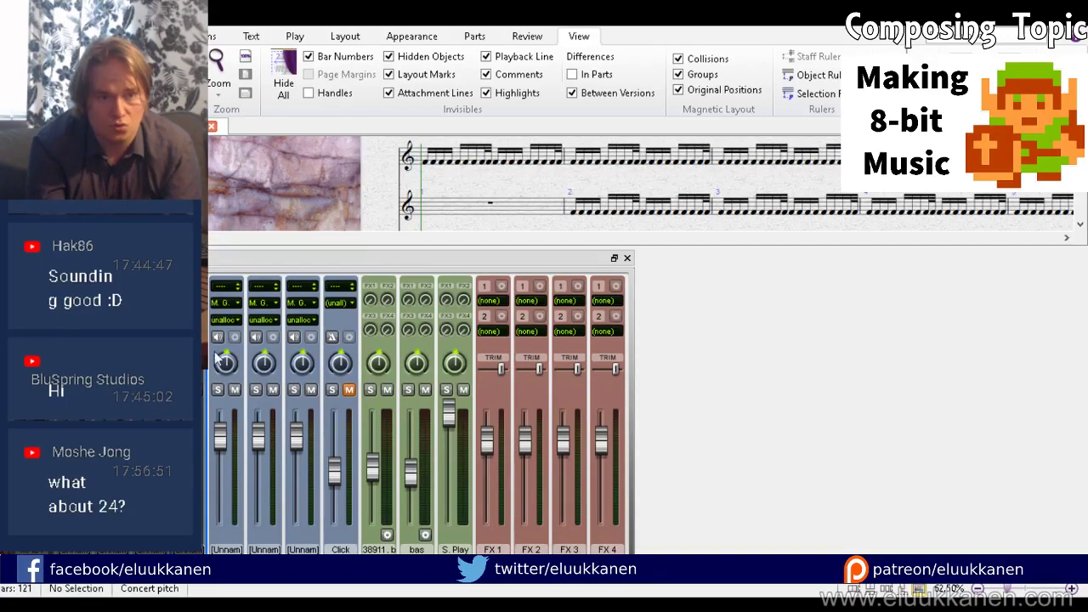
left_click(228, 311)
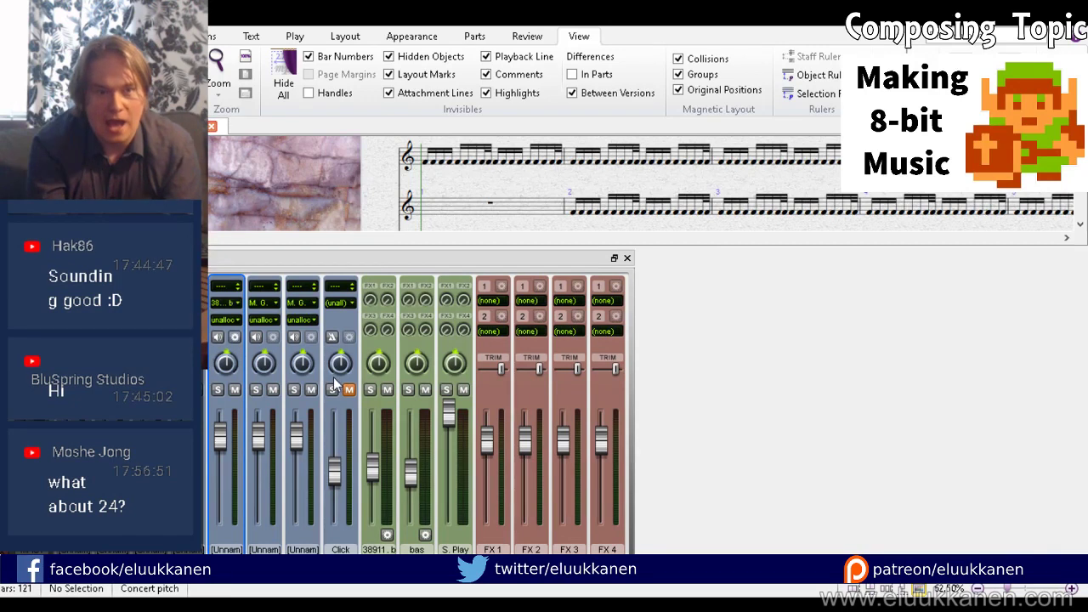
left_click(260, 300)
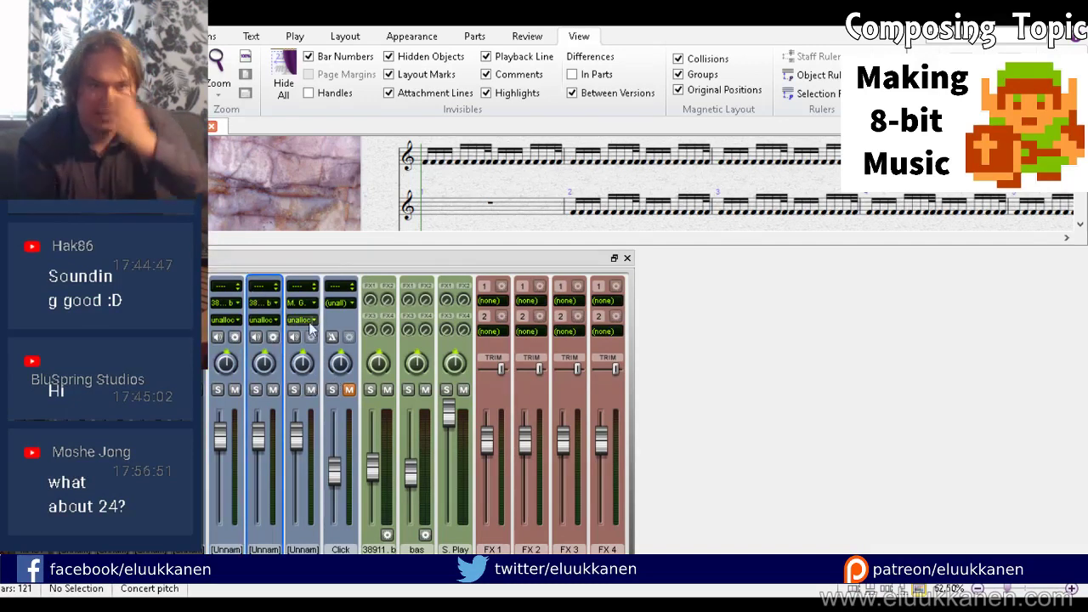
left_click(312, 308)
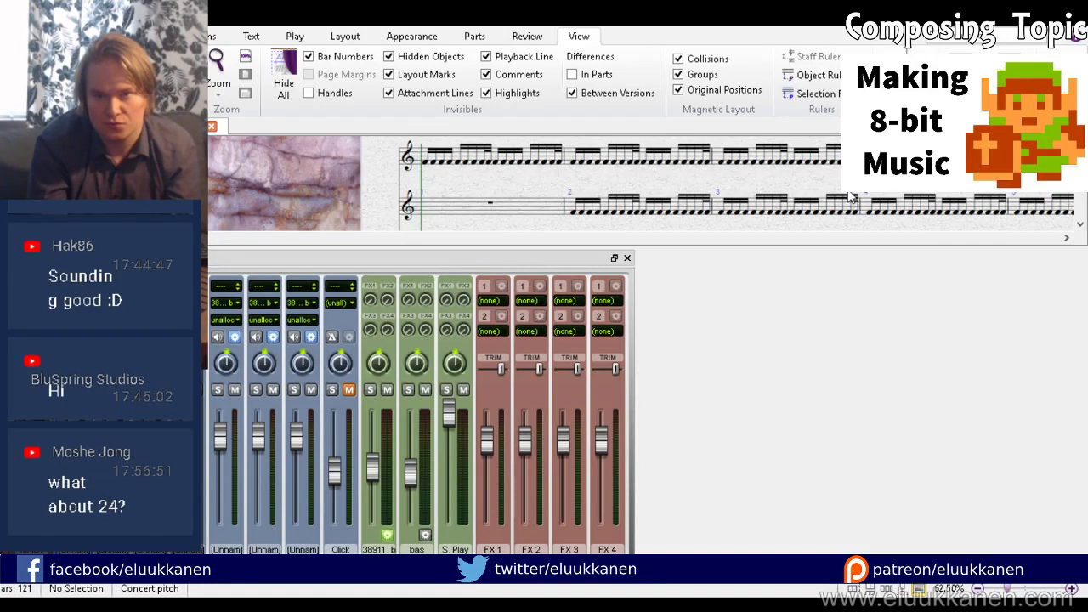
Step: Play the opening briefly and set the quarter-note tempo marking above bar 1 to 20
key("space")
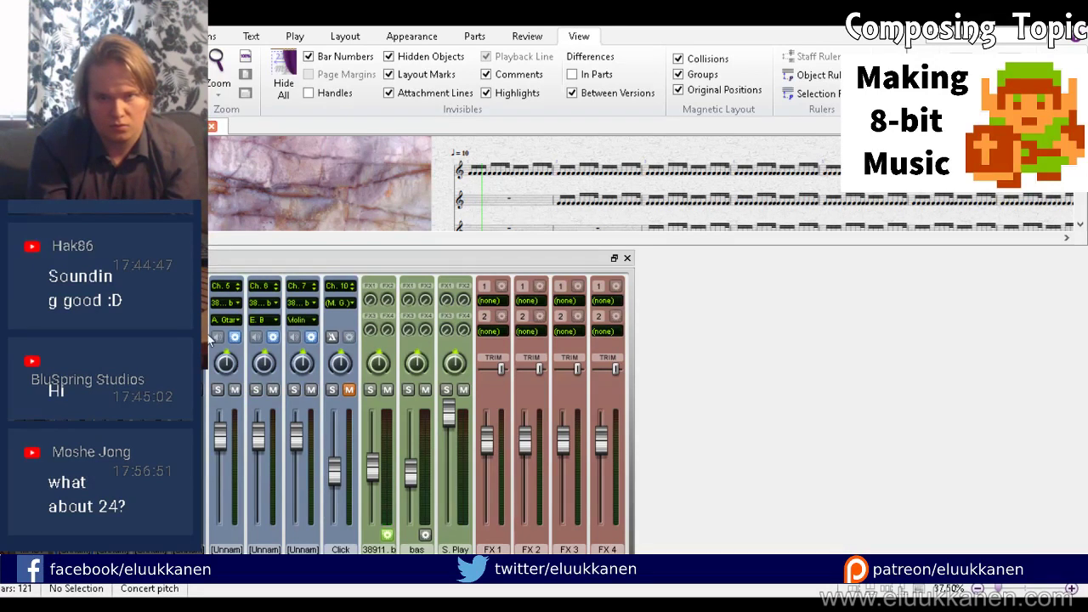
key("space")
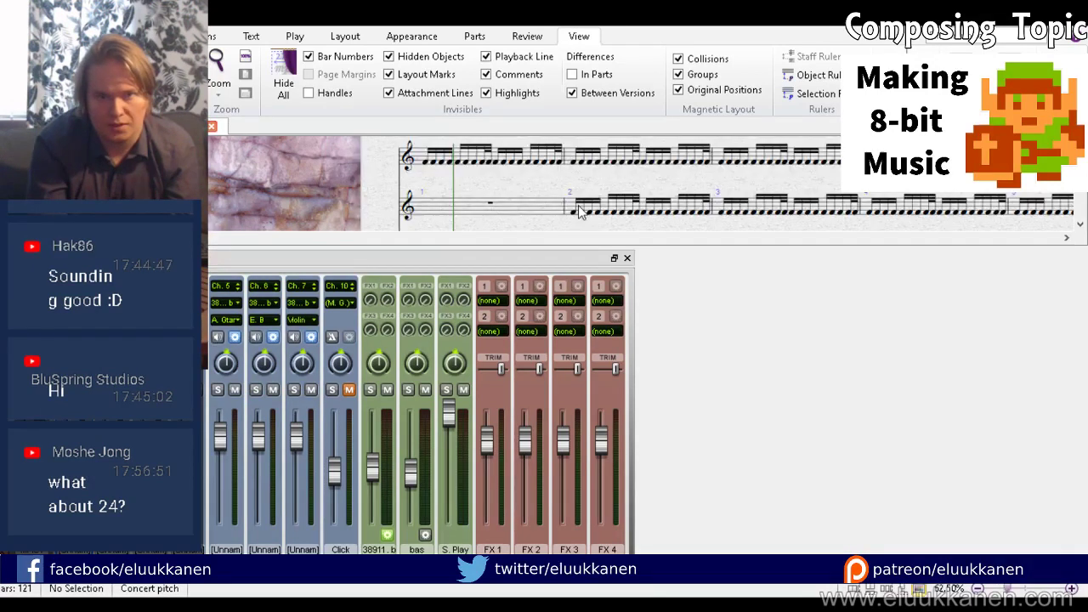
left_click_drag(421, 139, 446, 171)
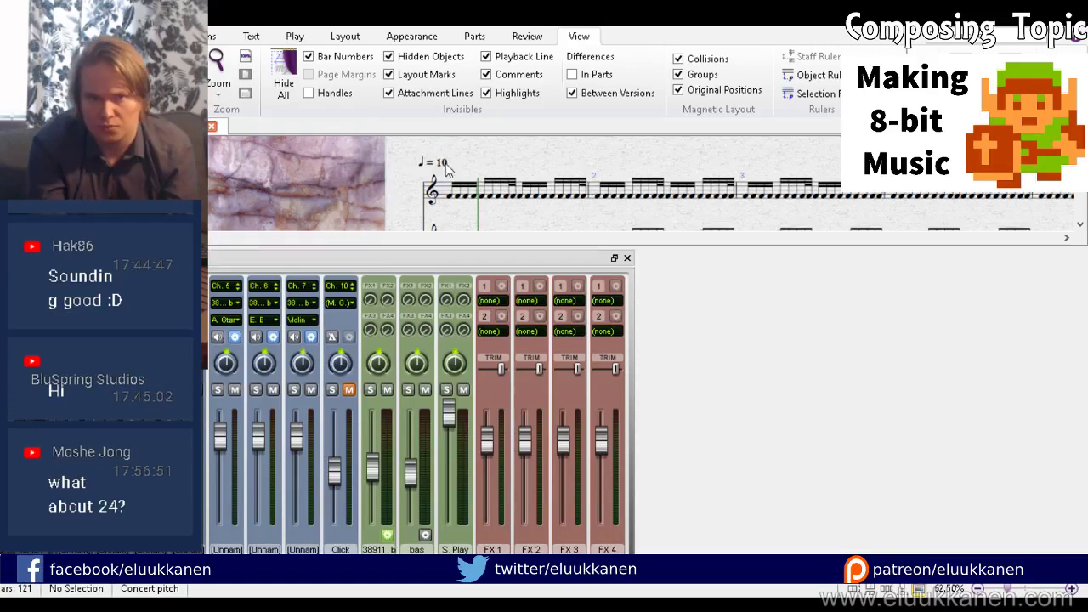
scroll(453, 162, "up", 1)
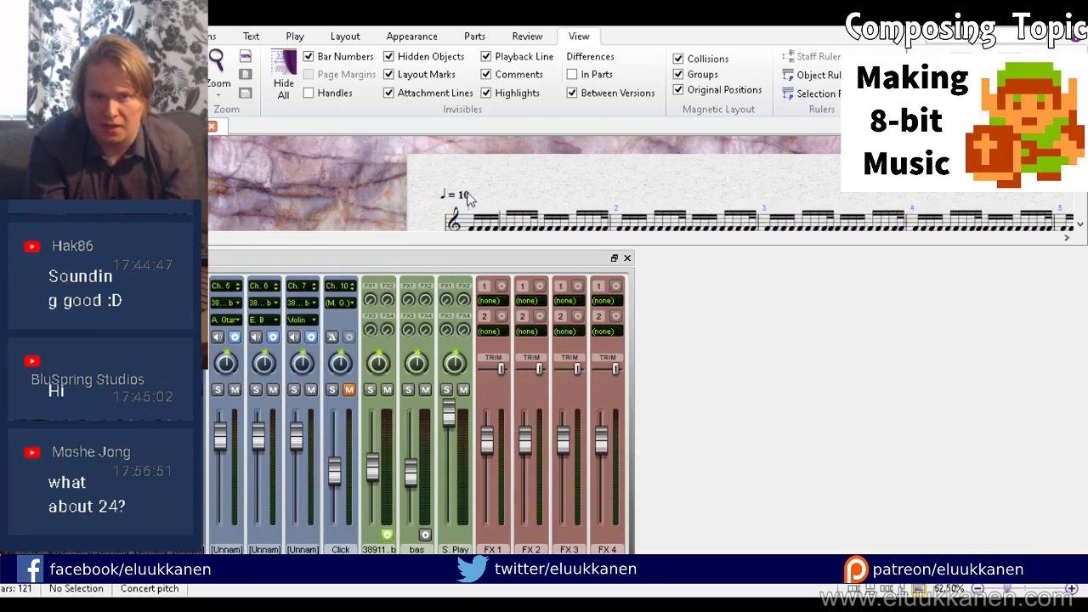
double_click(466, 194)
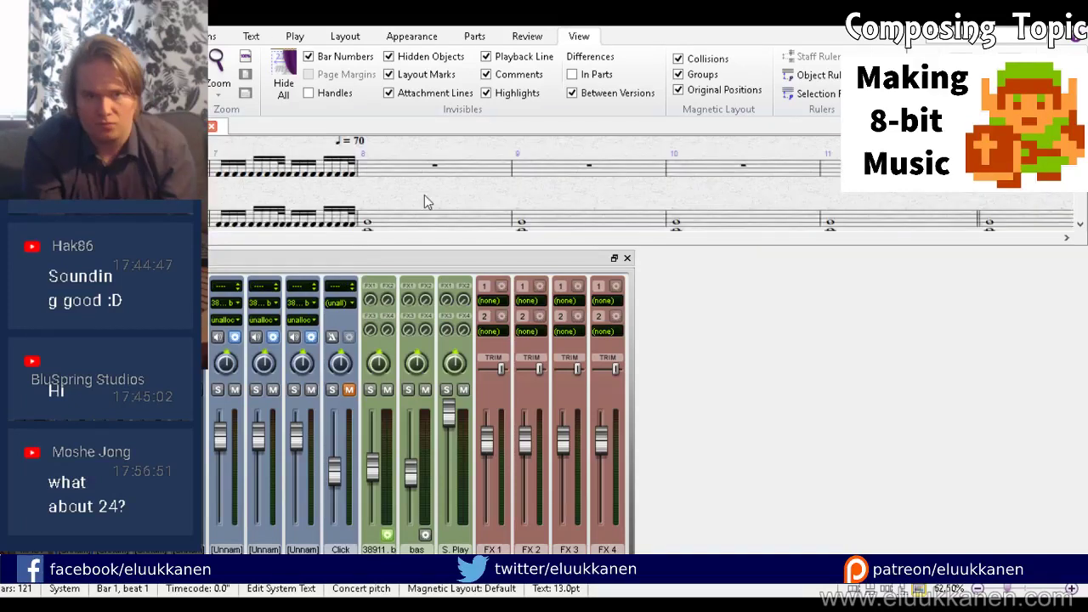
Step: Check the tempo marking at bar 8, and play the opening from bar 1 into bar 2
left_click_drag(425, 197, 714, 198)
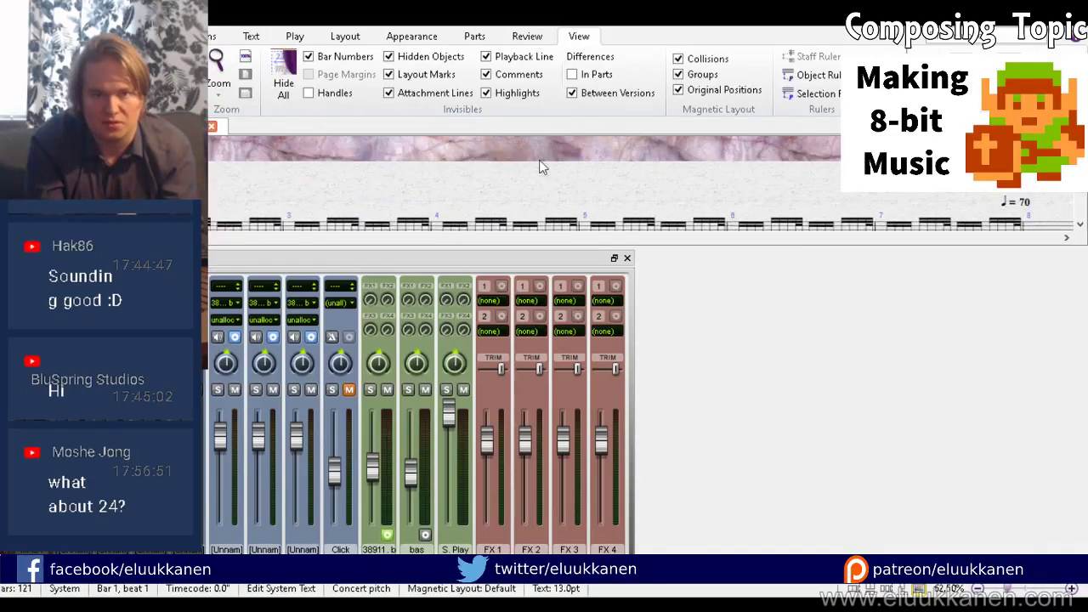
key("space")
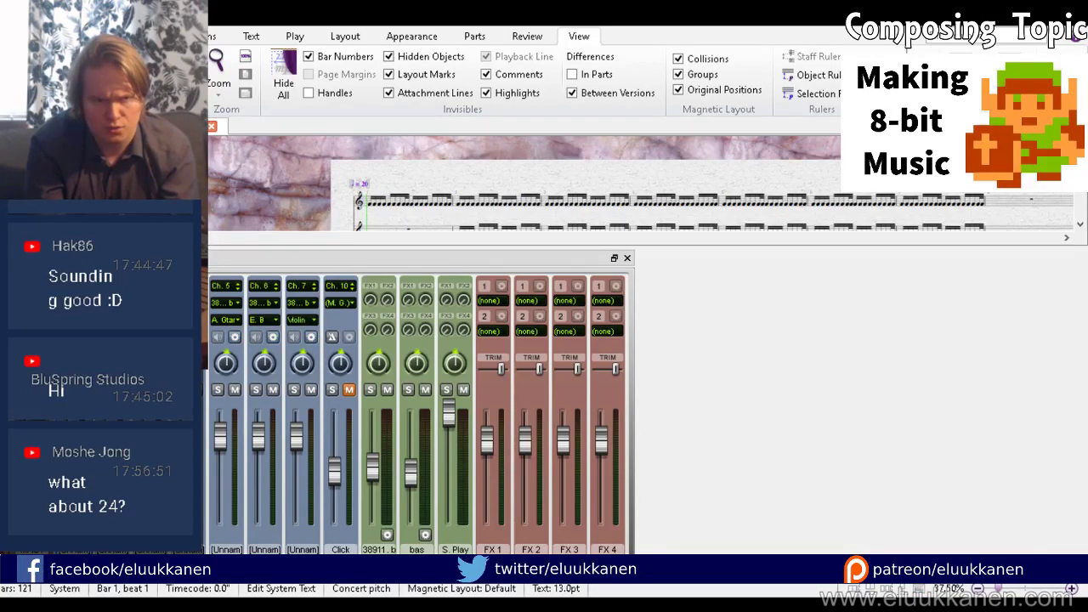
key("space")
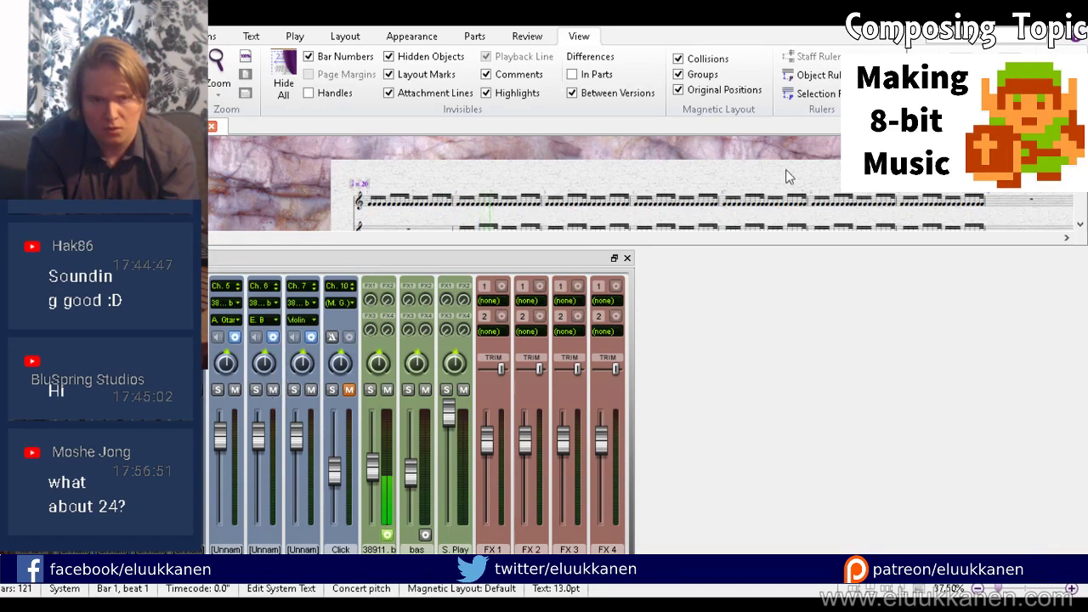
scroll(785, 169, "up", 2)
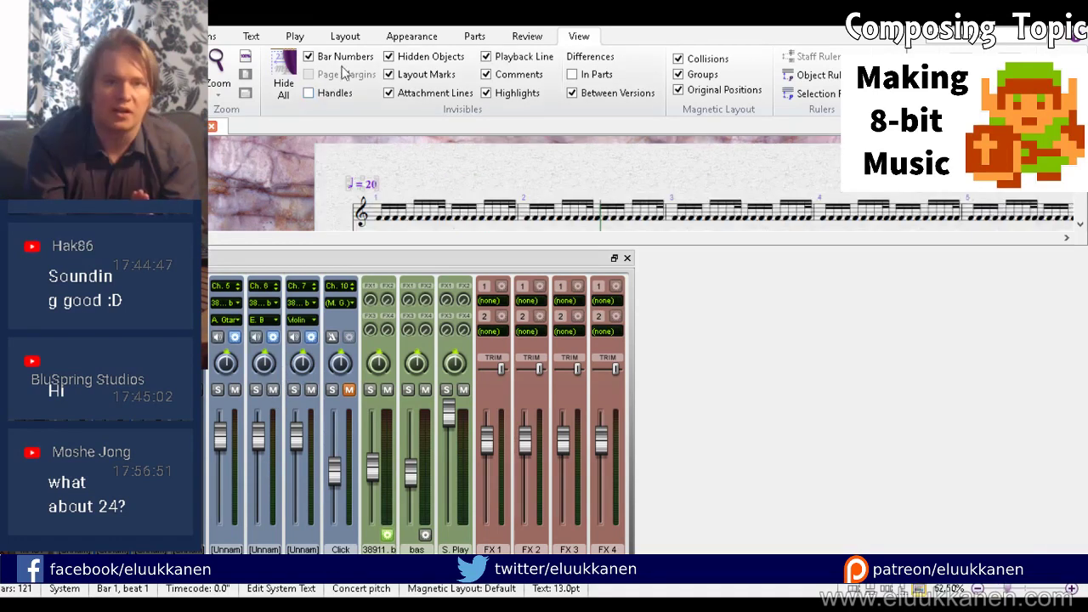
Step: Add six more 38911.b instruments to the playback setup and reassign the last three staff channels to their own instances
left_click(294, 35)
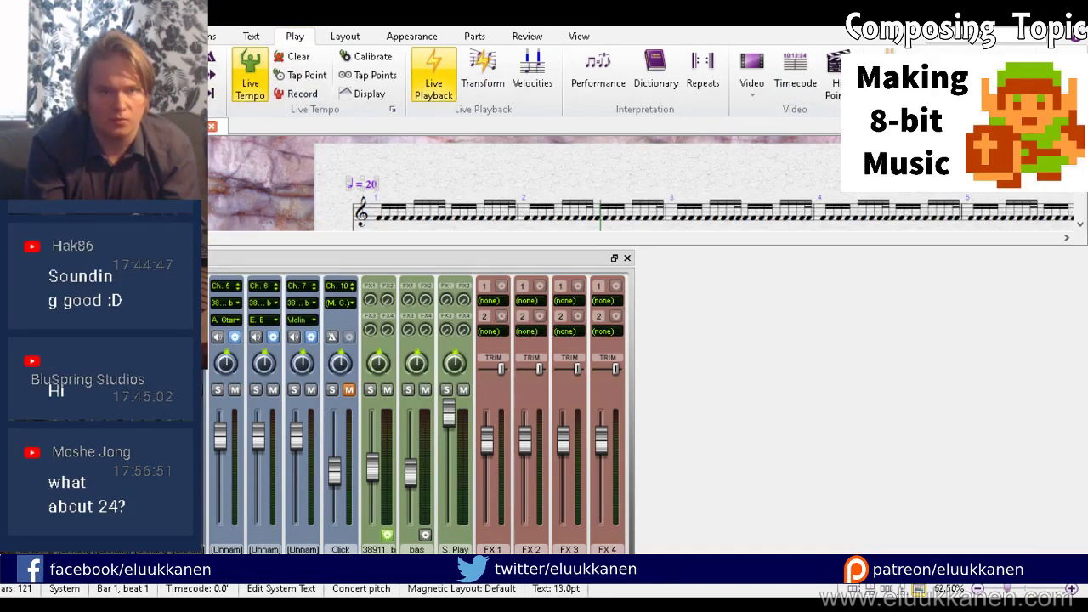
left_click(247, 194)
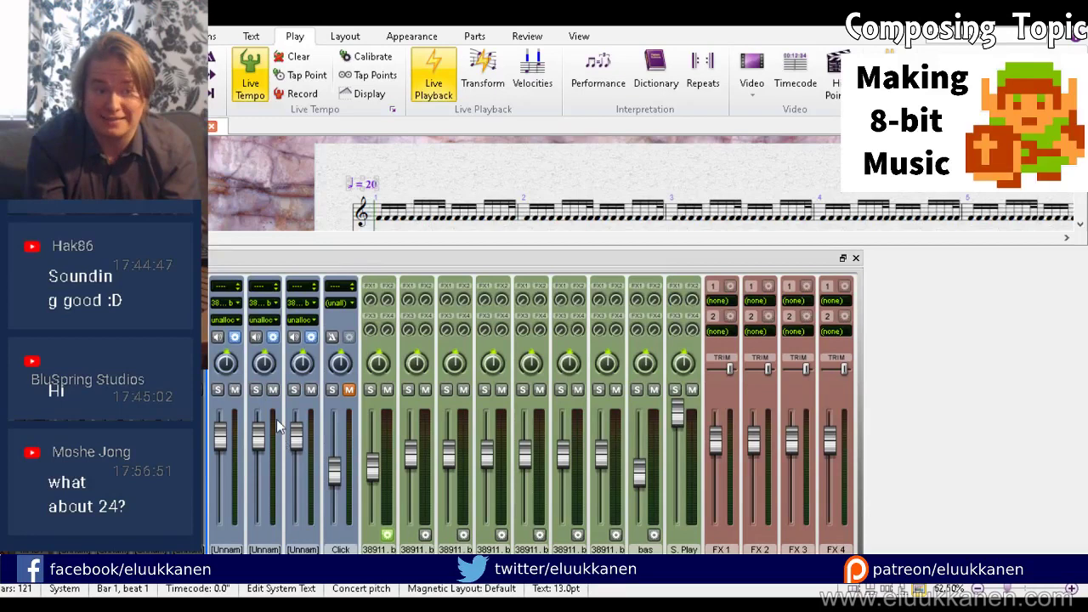
left_click(235, 310)
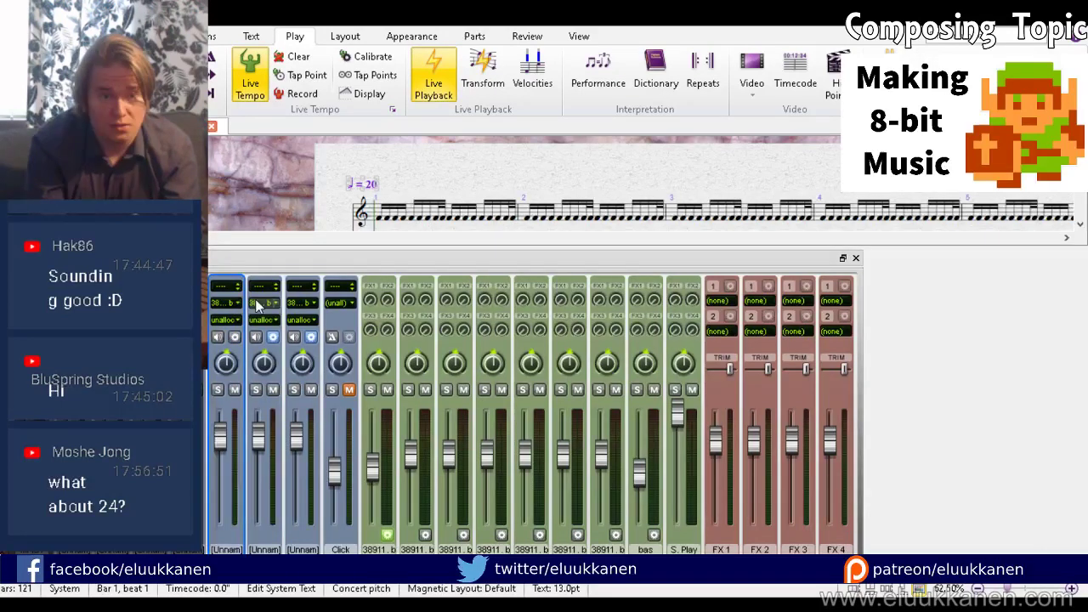
left_click(257, 304)
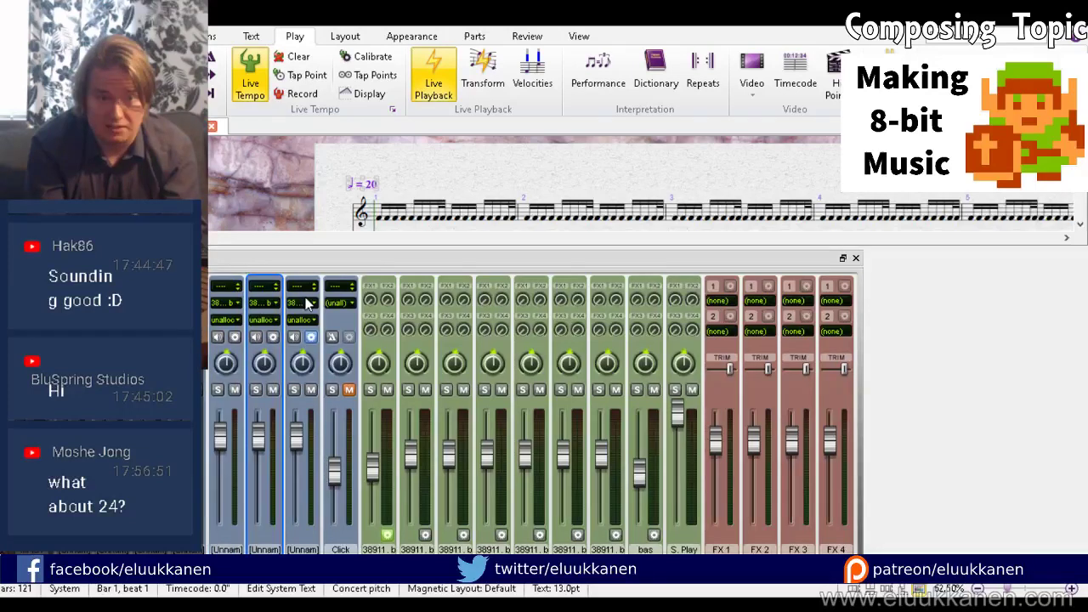
left_click(308, 303)
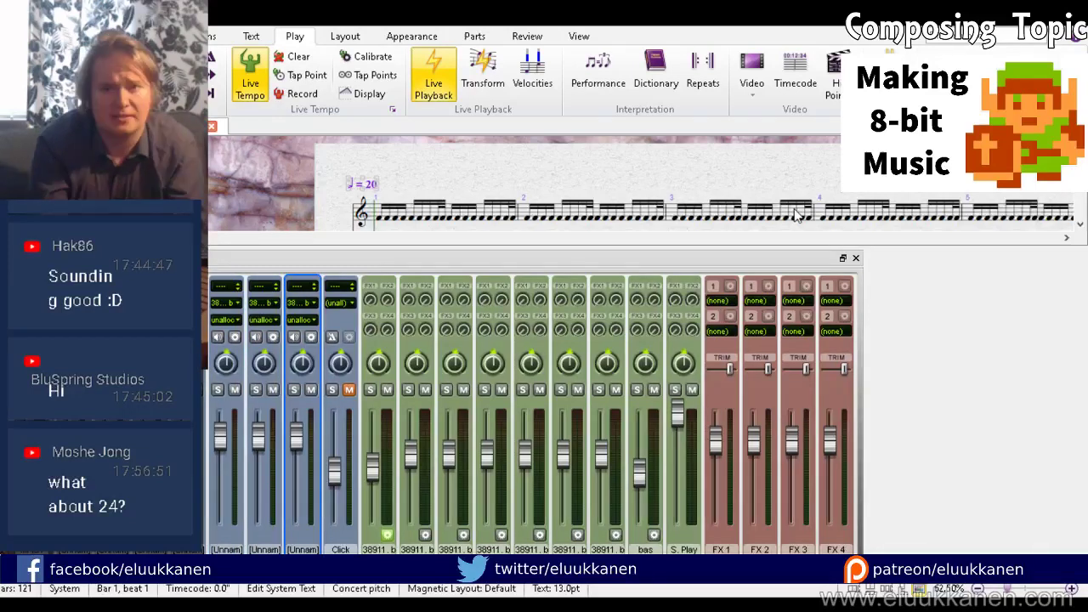
Step: Play the start of bar 1 and lower the volume faders of all seven 38911.b instruments in the mixer
key("space")
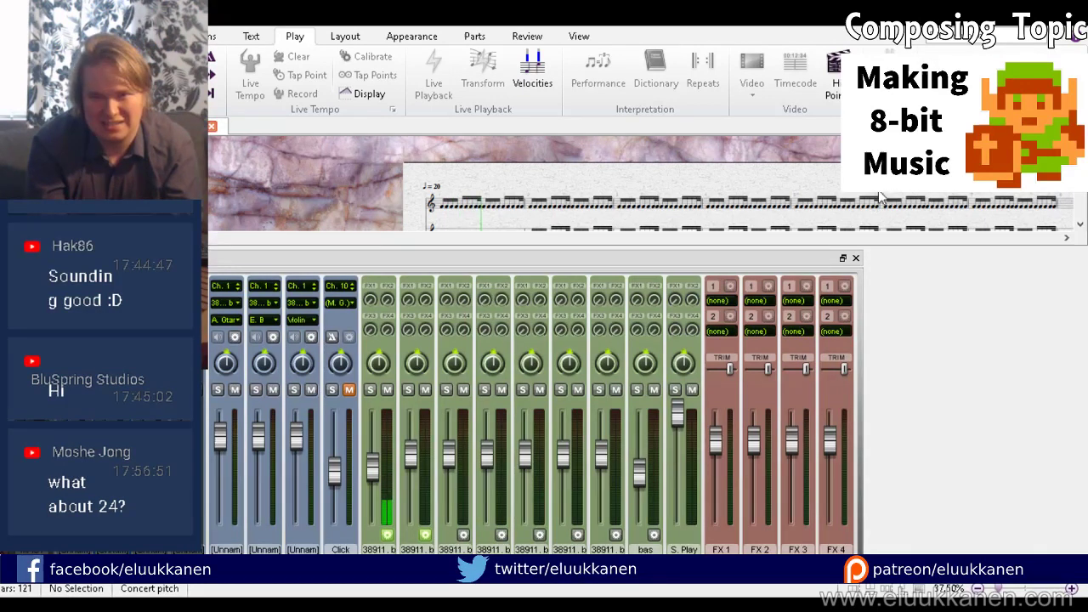
key("space")
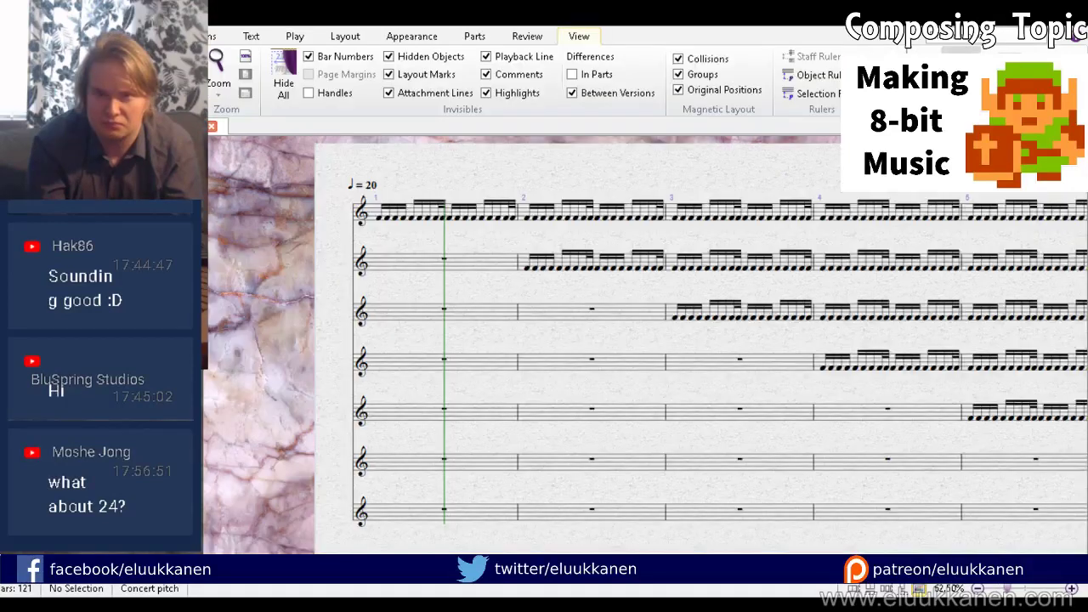
key("m")
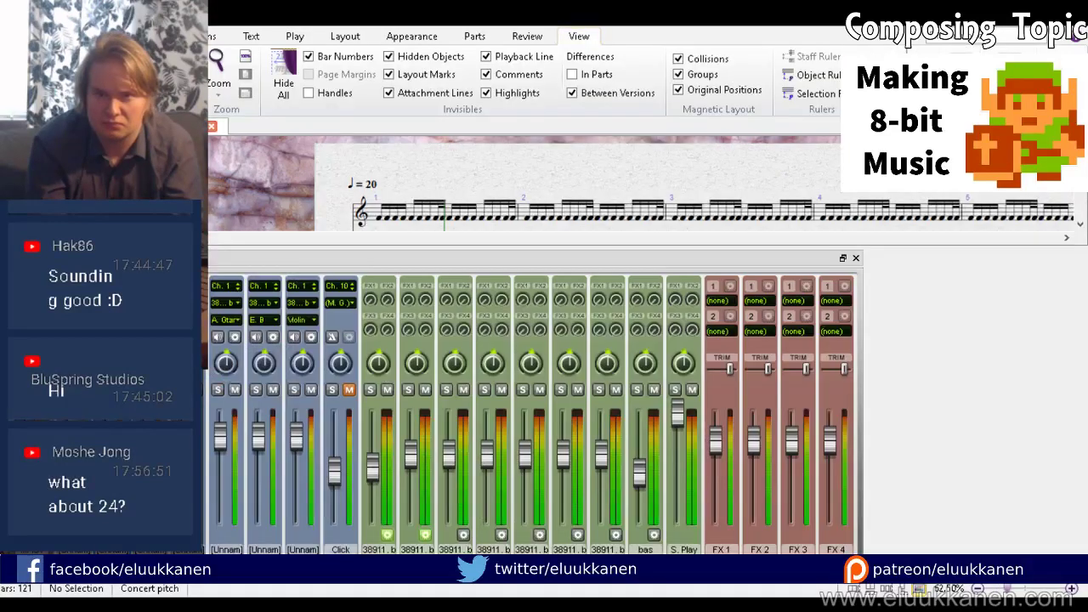
left_click_drag(372, 467, 373, 480)
left_click_drag(410, 459, 448, 493)
left_click_drag(482, 453, 525, 477)
left_click_drag(563, 457, 562, 487)
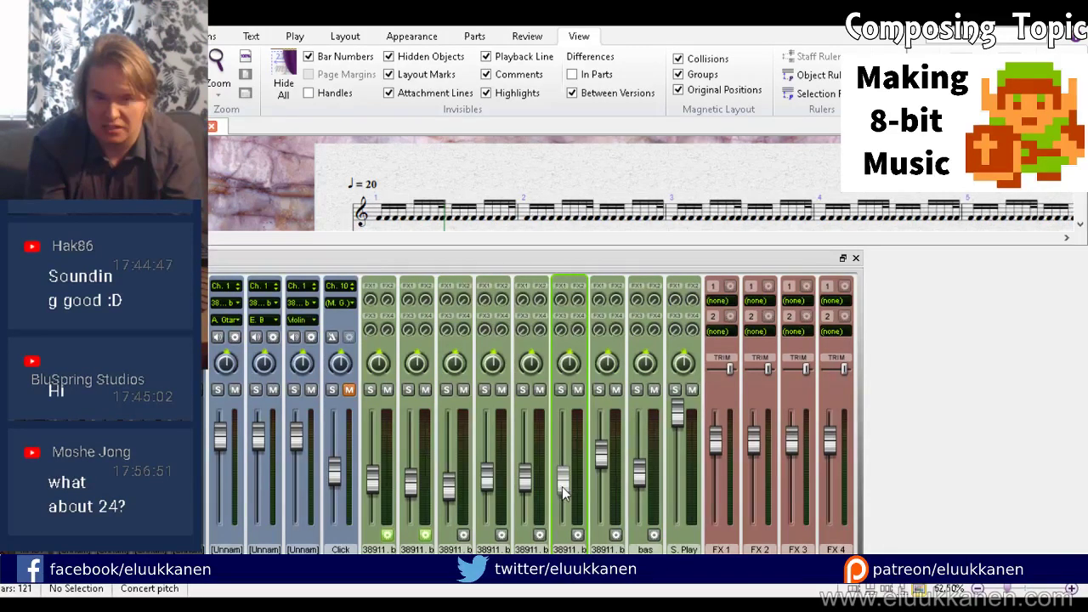
left_click_drag(600, 455, 603, 475)
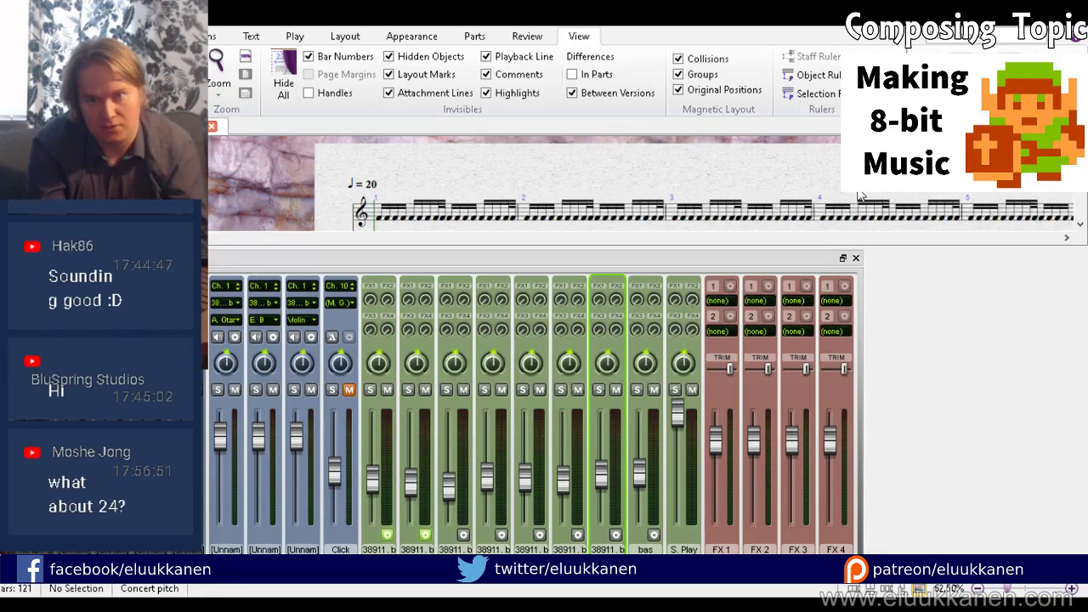
Step: Play from bar 1 and open the instrument interfaces of the last three staff channels during playback
key("space")
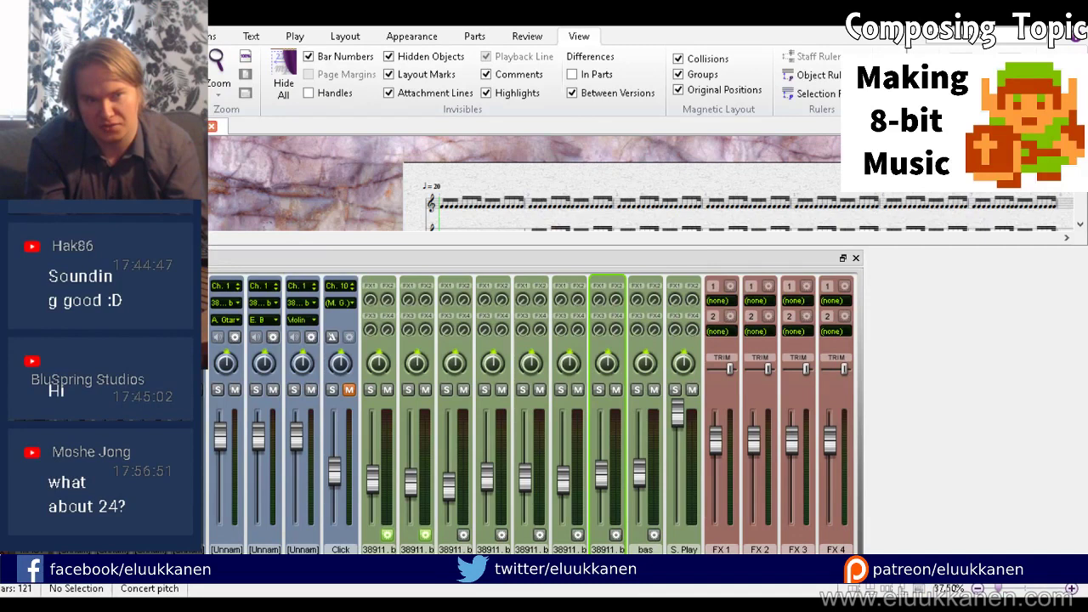
key("space")
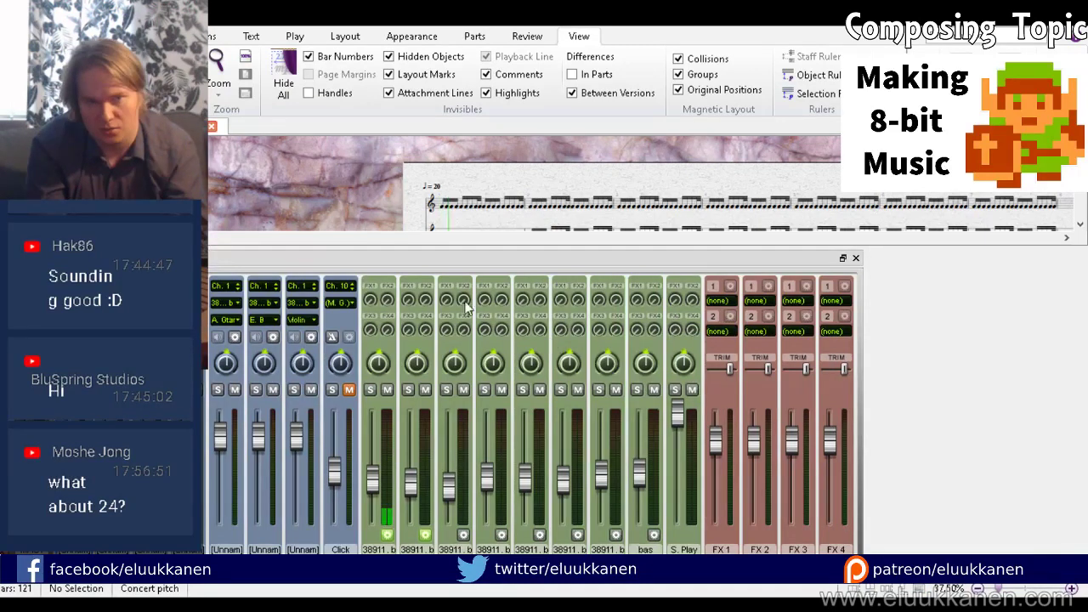
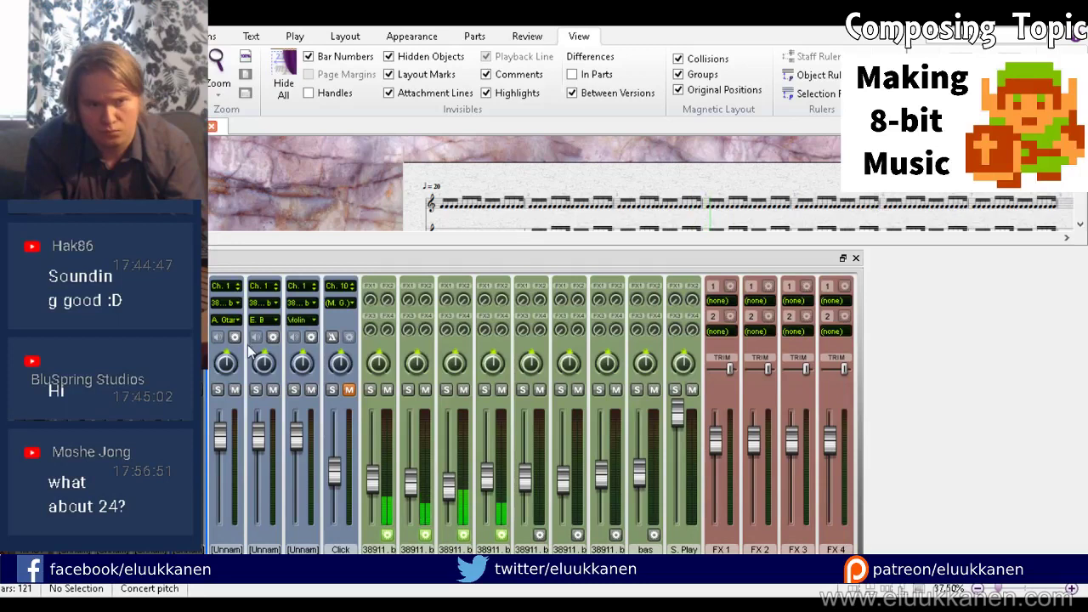
left_click(245, 344)
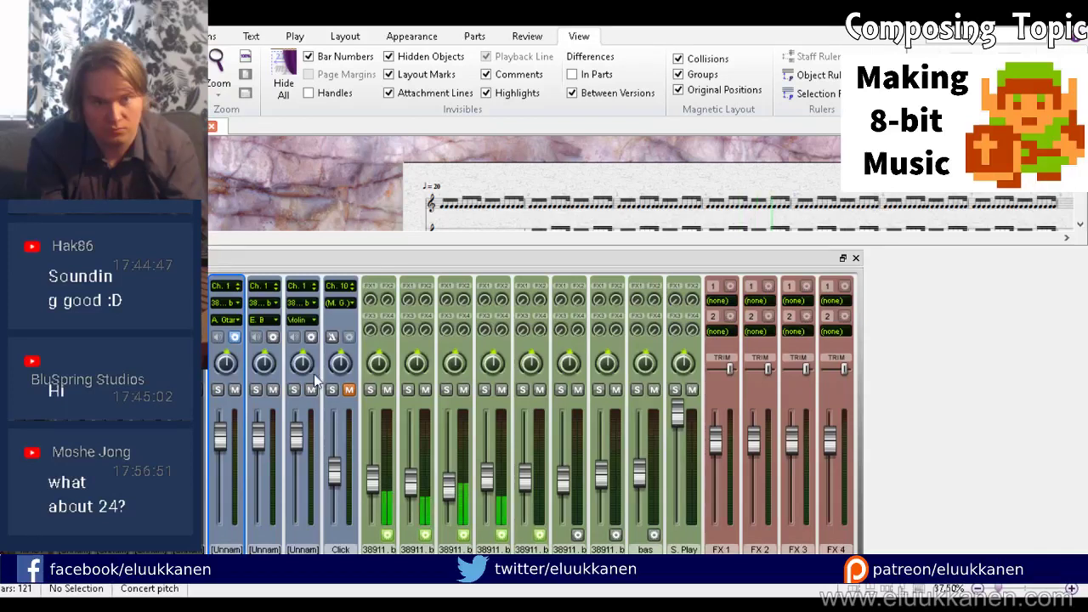
left_click(272, 336)
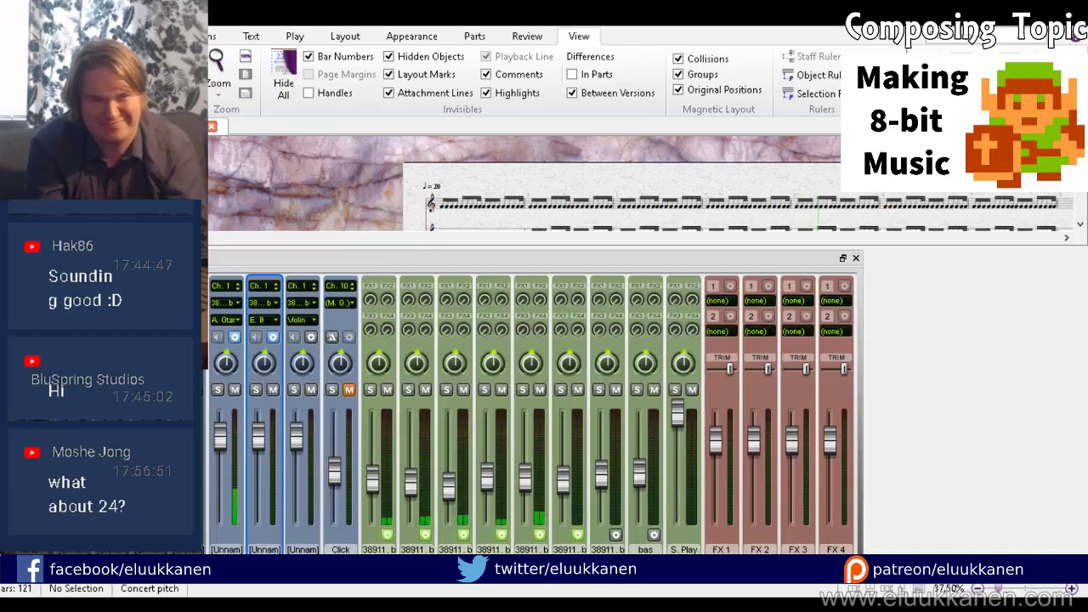
left_click(312, 338)
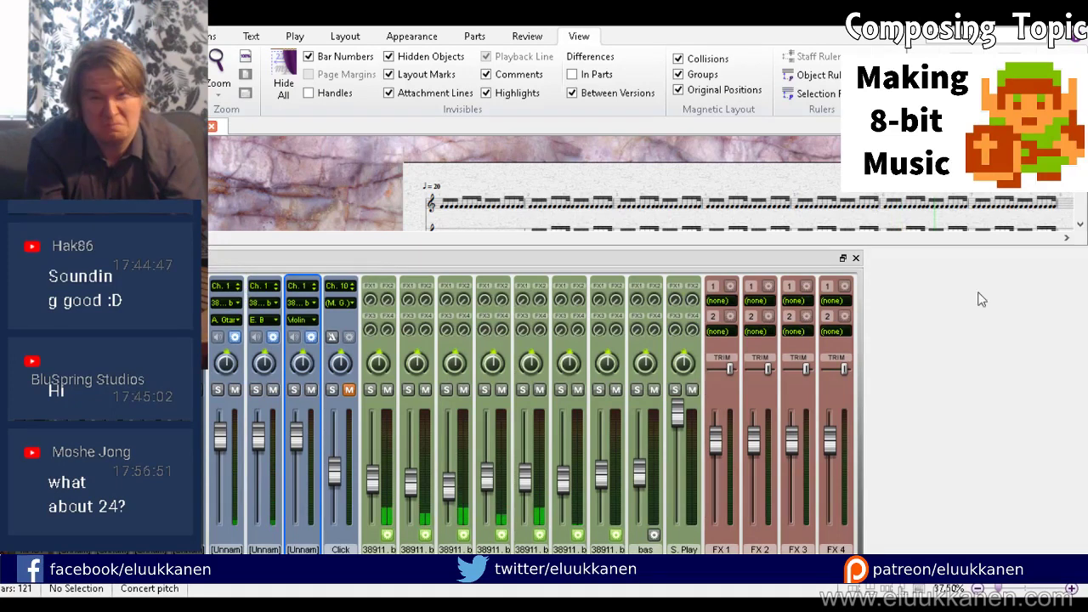
Step: Lower the last three staff channels' volume faders during playback, close the mixer and follow the score past bar 8
left_click(856, 259)
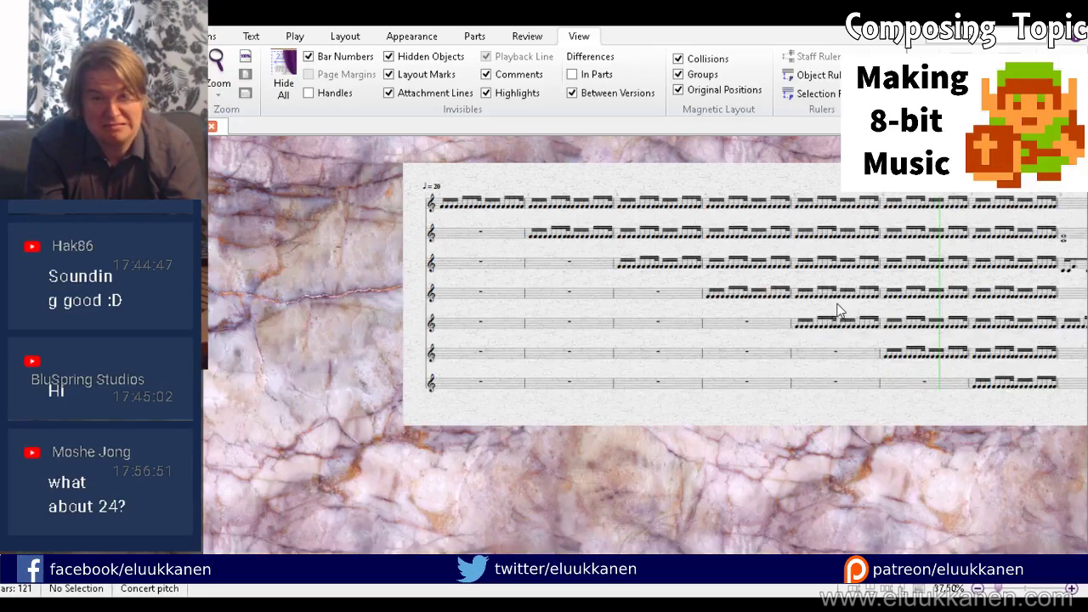
left_click_drag(800, 453, 332, 369)
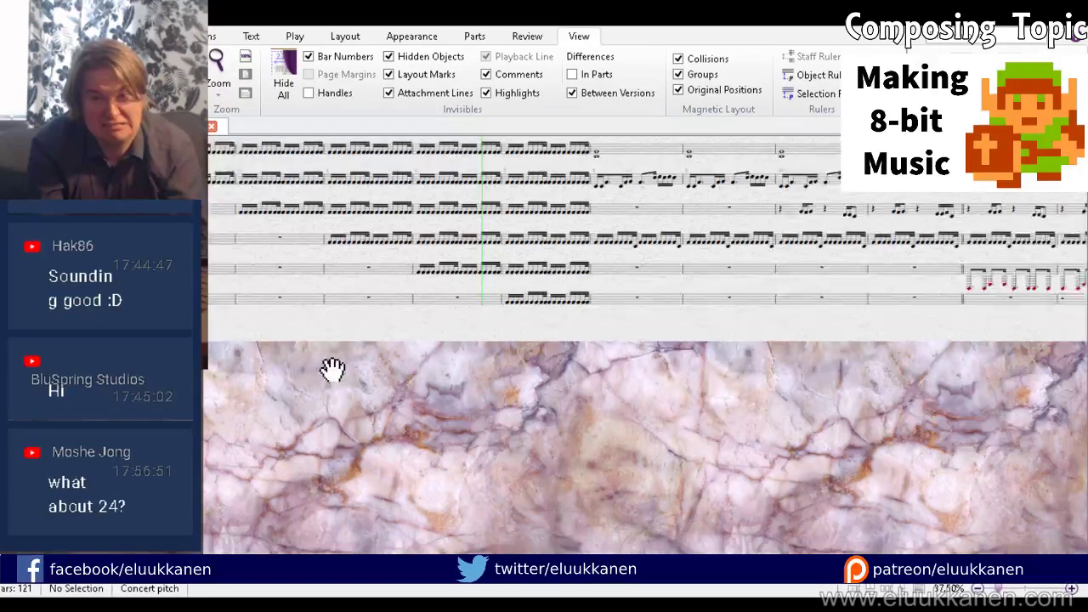
key("m")
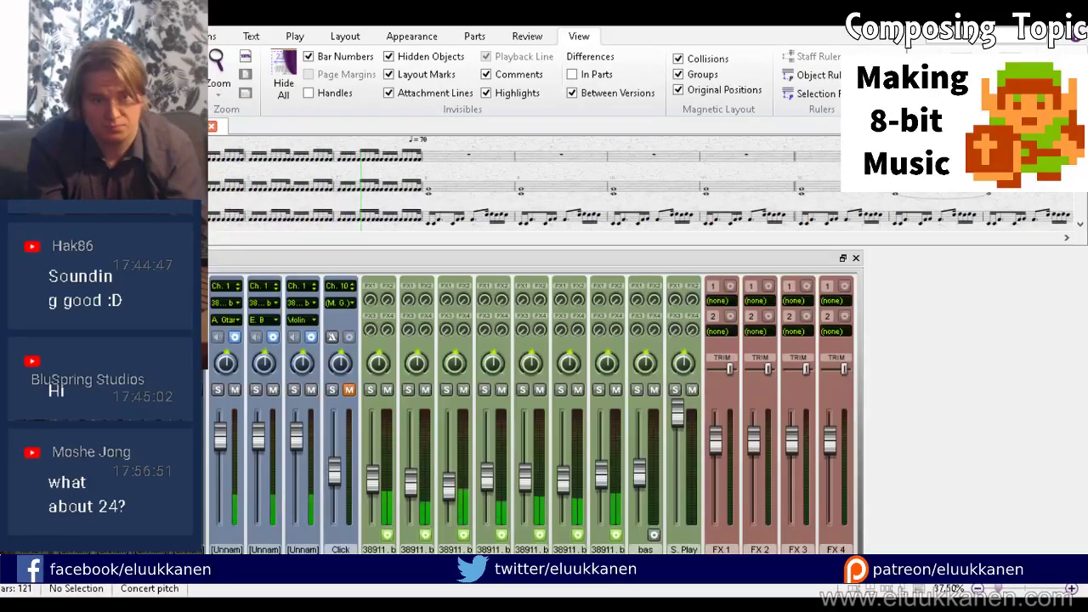
left_click_drag(253, 442, 296, 456)
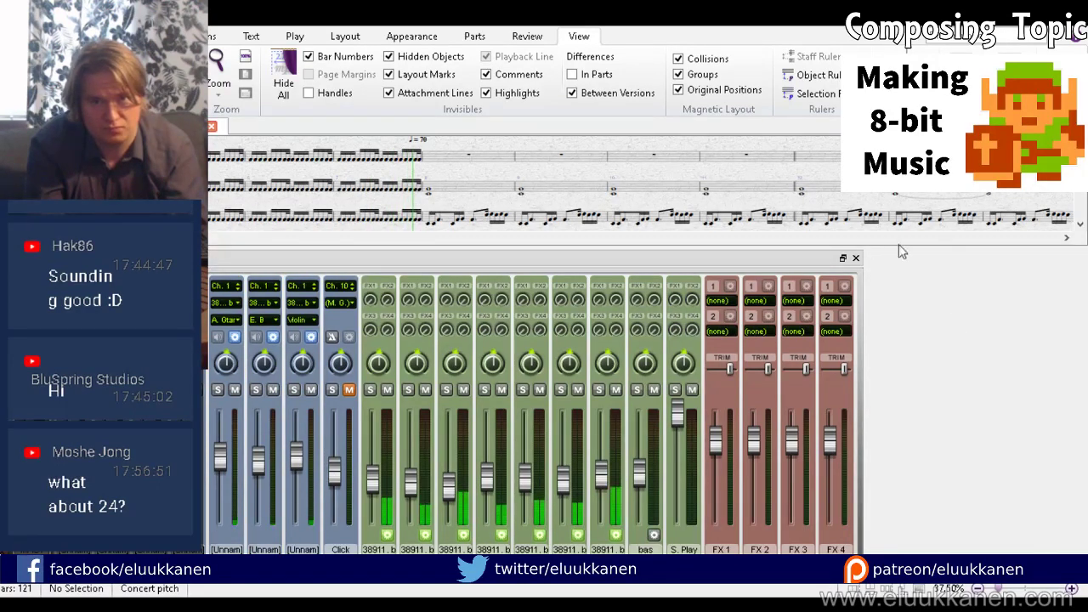
left_click(855, 258)
left_click_drag(690, 393, 541, 476)
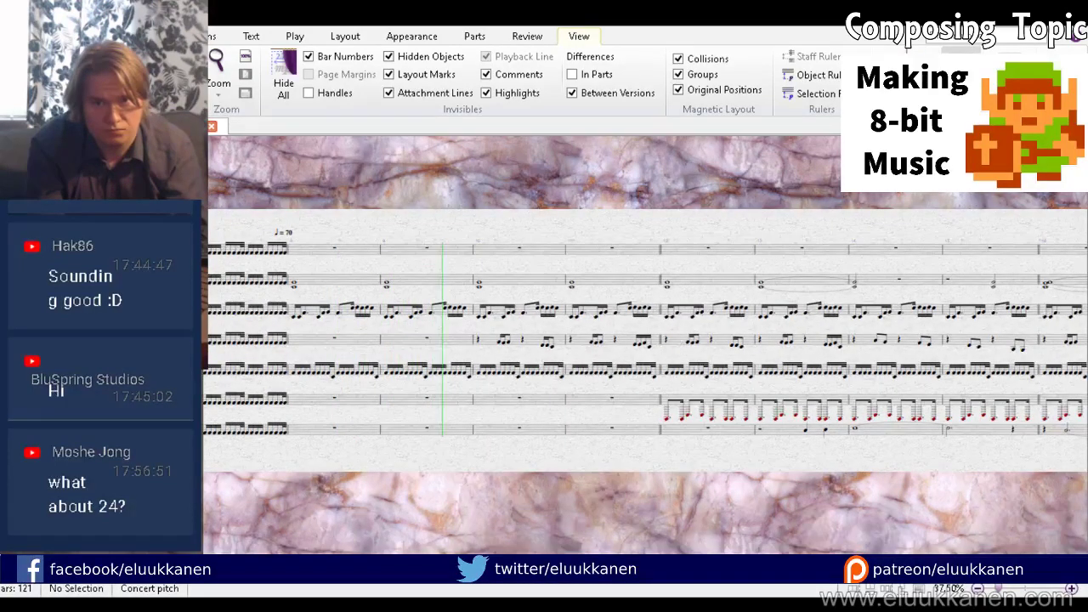
Step: Mute the second to fifth staff channels in the mixer during playback and open the sixth staff channel's instrument interface
key("m")
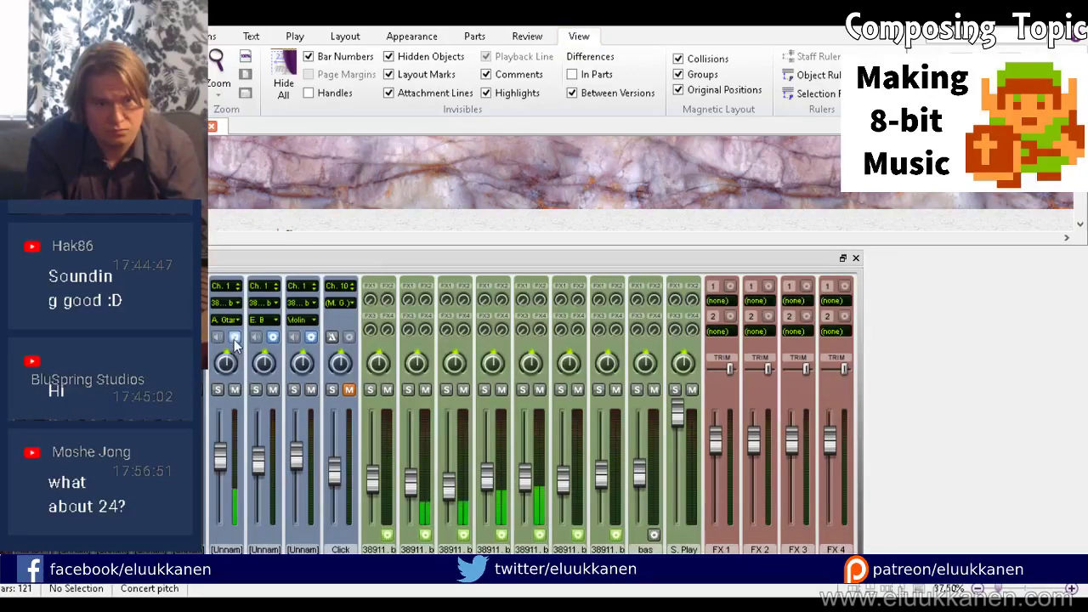
left_click(240, 367)
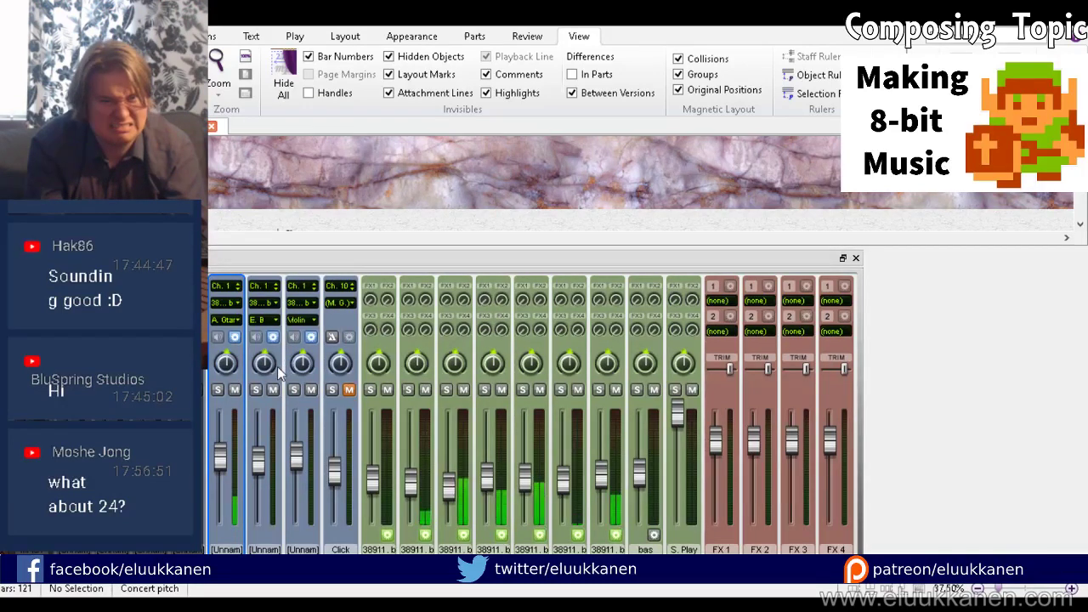
left_click(234, 389)
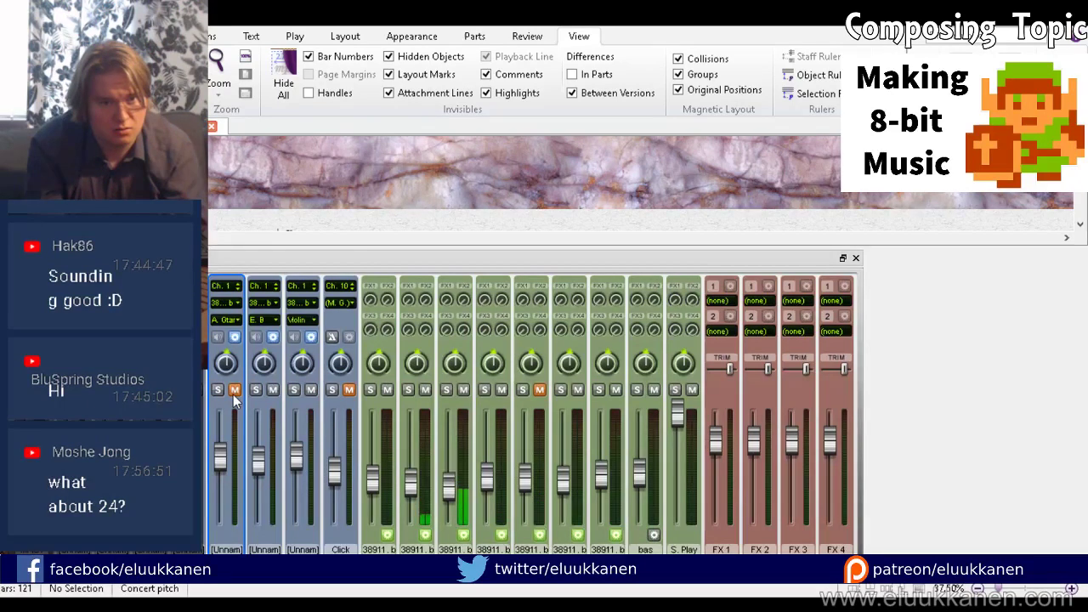
left_click(196, 390)
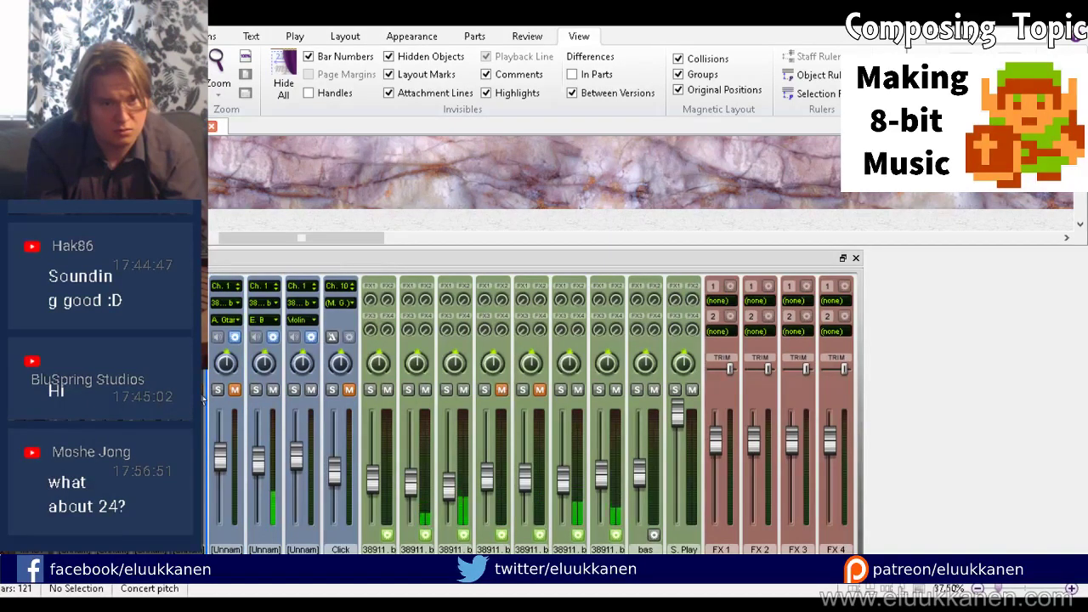
left_click(158, 390)
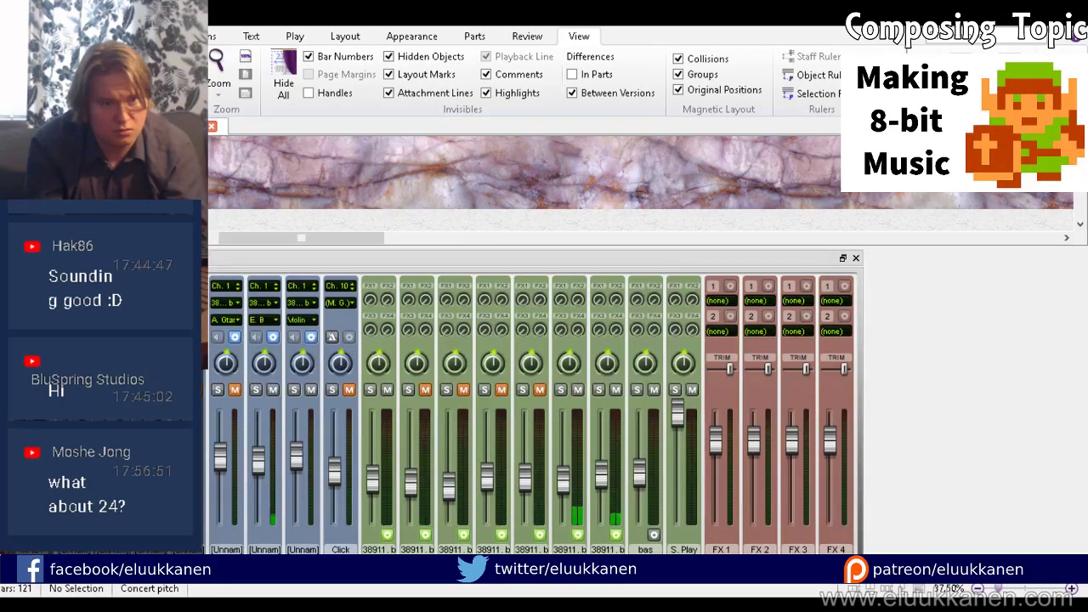
left_click(273, 337)
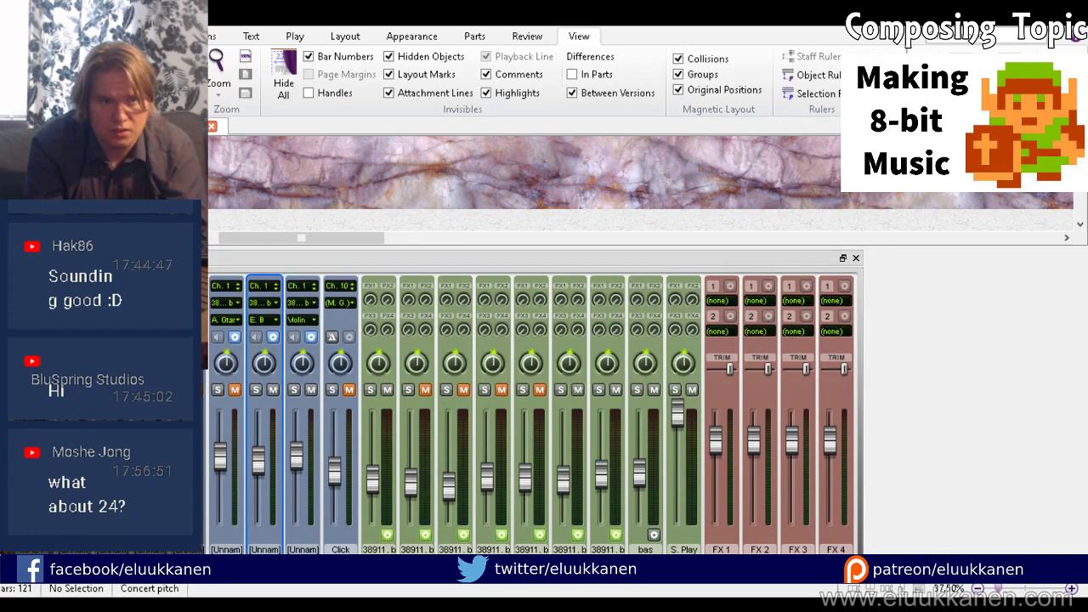
left_click(855, 257)
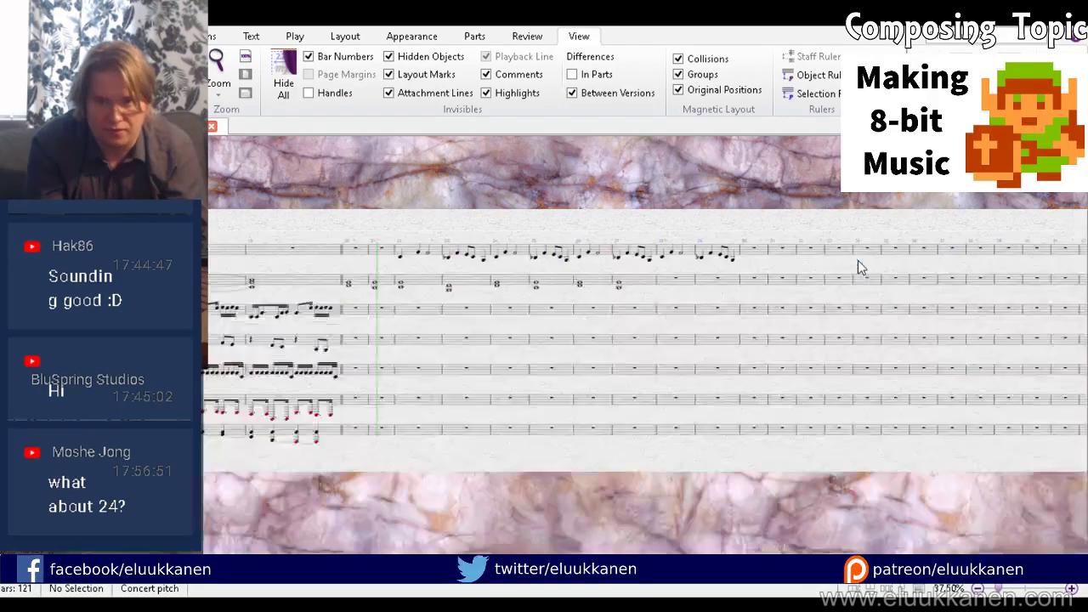
Step: Reassign the last three staff channels from 38911.b to the M. G. playback device in the mixer
scroll(872, 191, "up", 2)
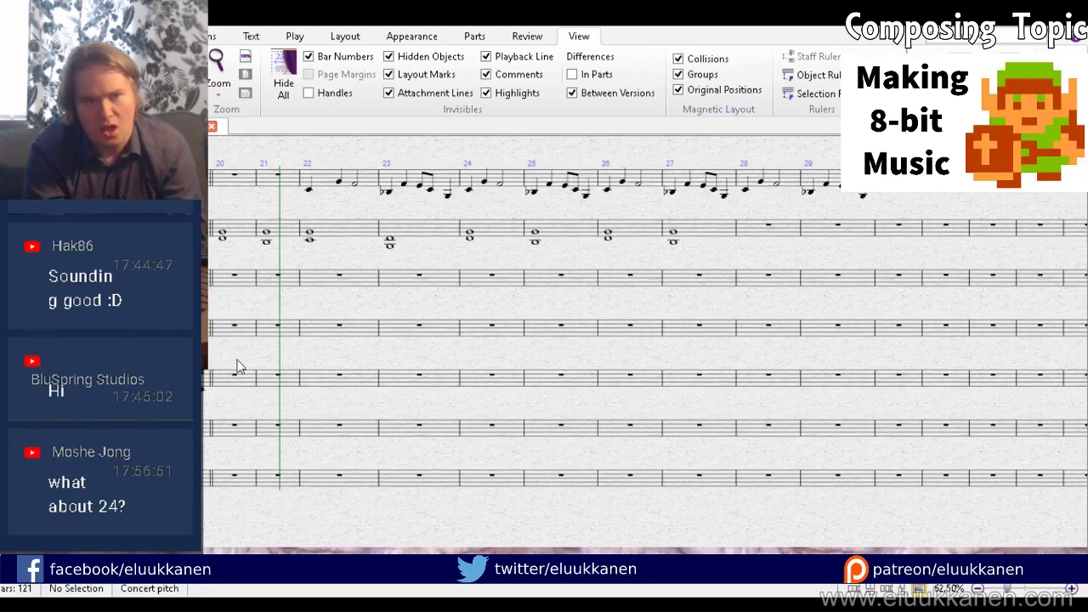
left_click_drag(241, 368, 924, 393)
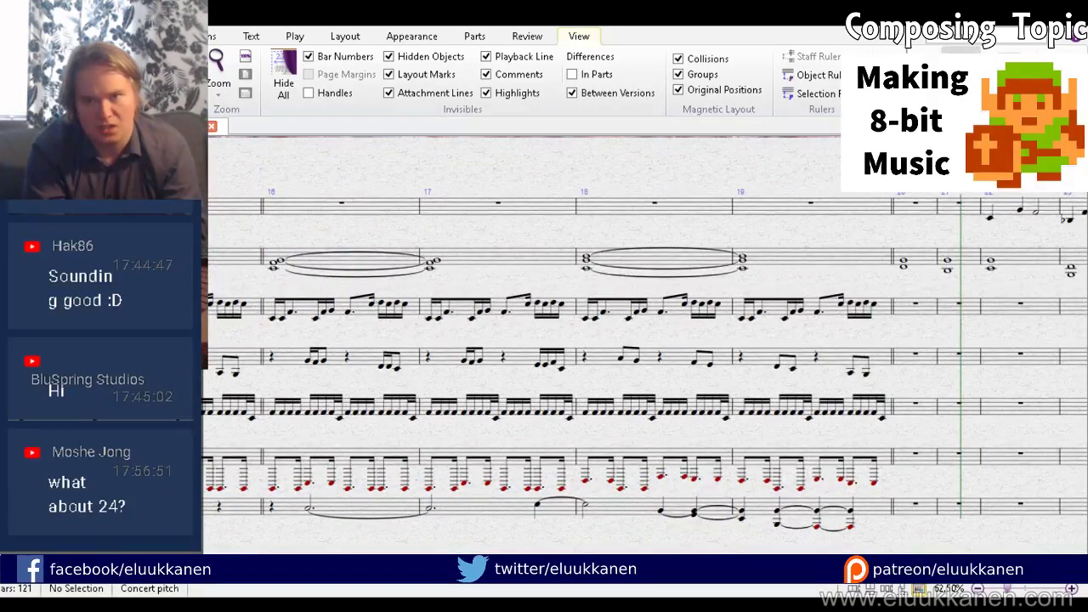
key("m")
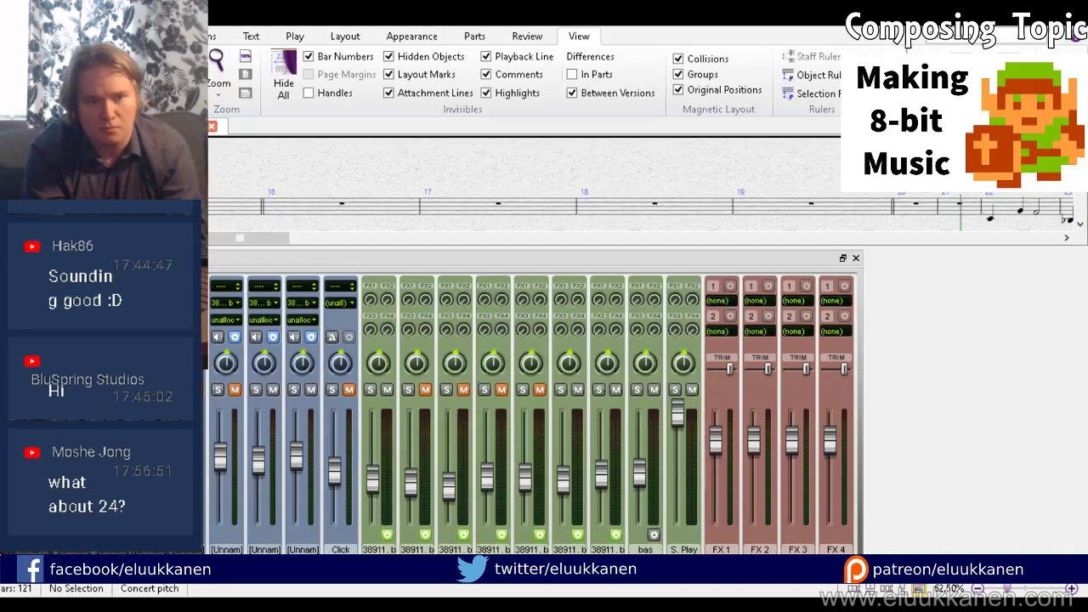
left_click(241, 319)
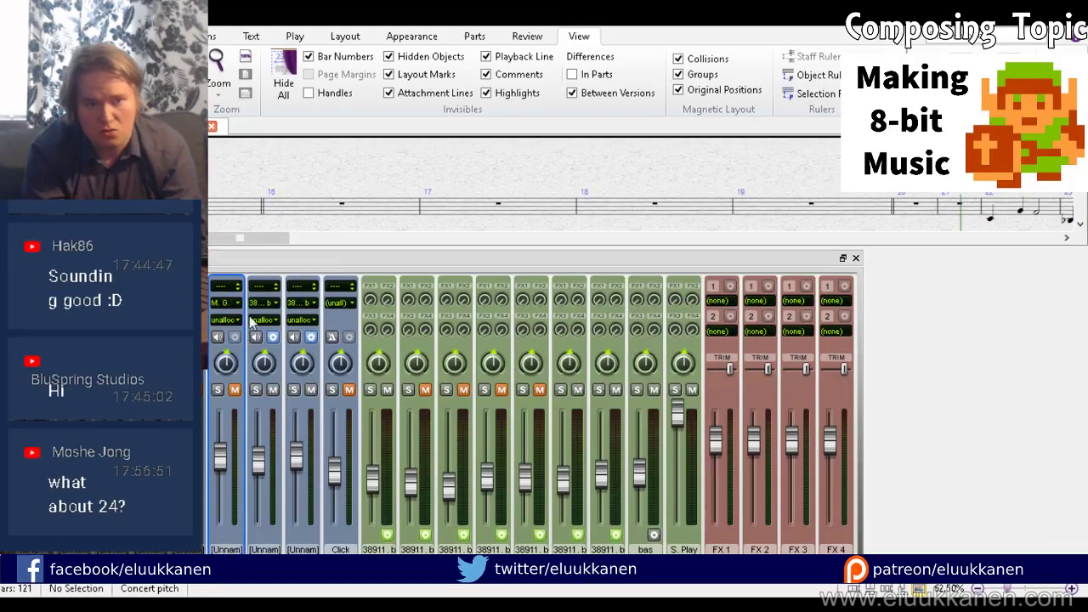
left_click(255, 310)
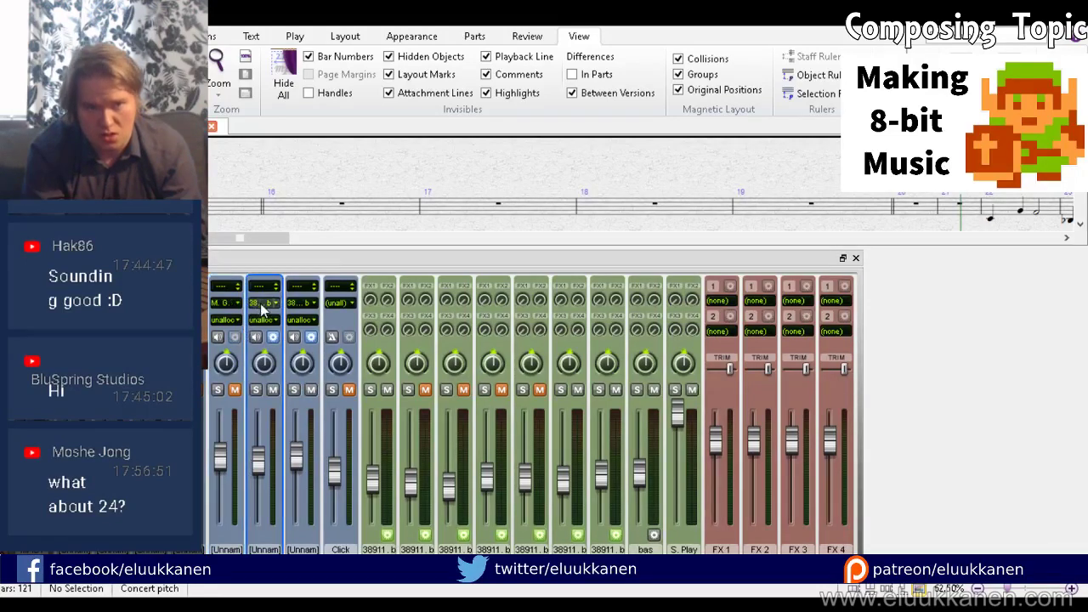
left_click(303, 302)
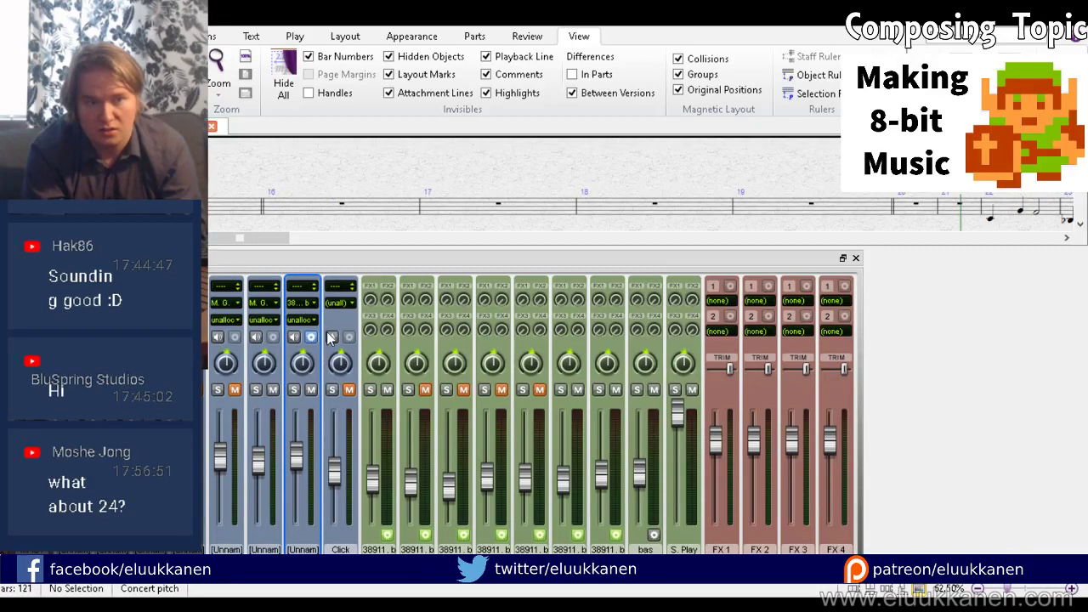
left_click(855, 257)
Step: Play the score from bar 16, solo the fifth staff's channel in the mixer, and stop playback in the bars after 19
left_click(383, 306)
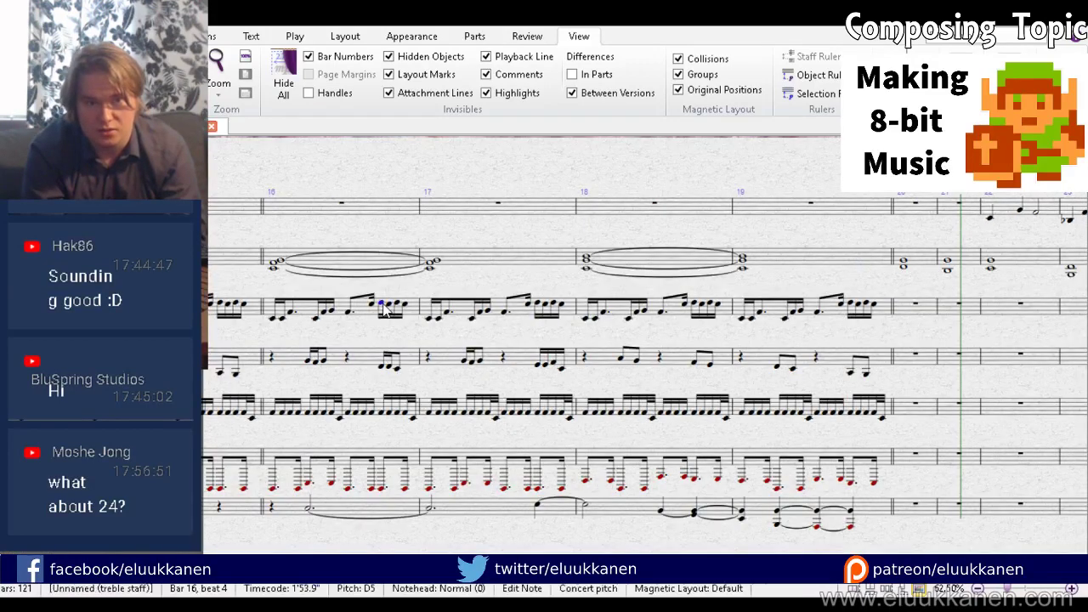
left_click(390, 316)
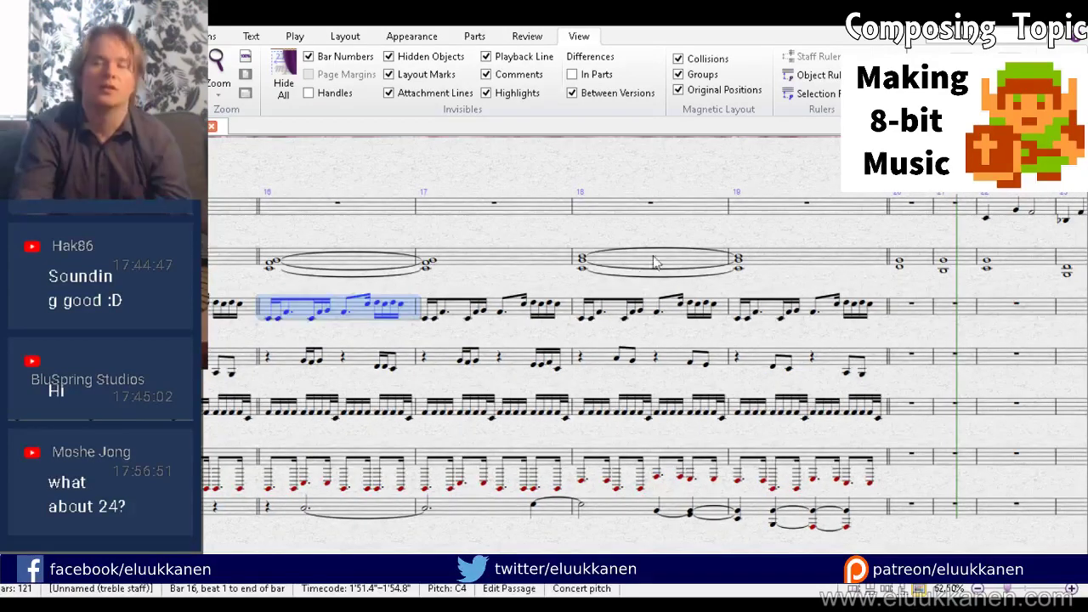
key("bracketleft")
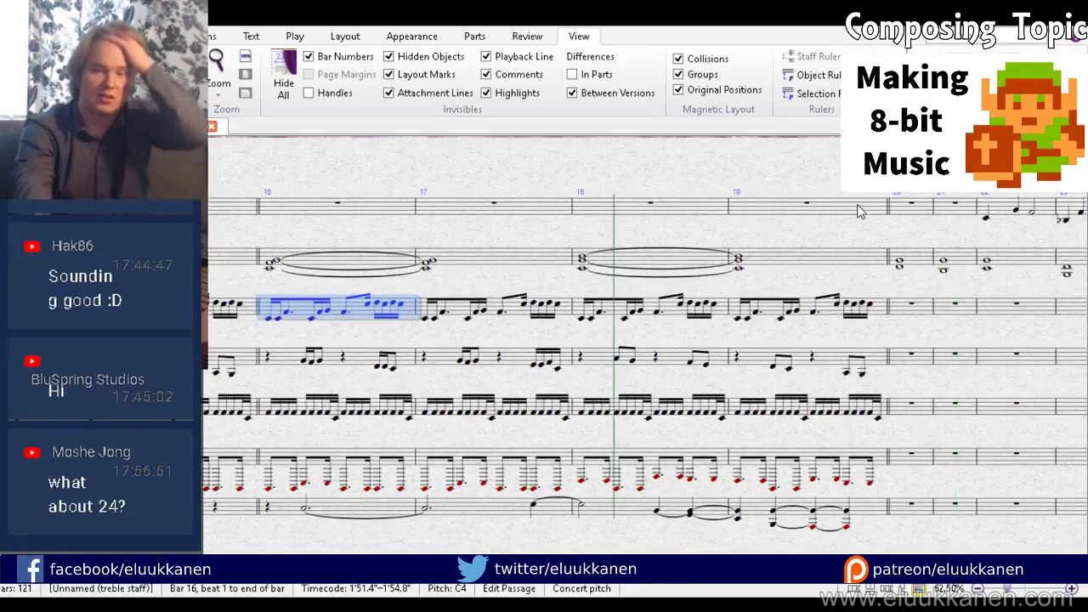
key("Escape")
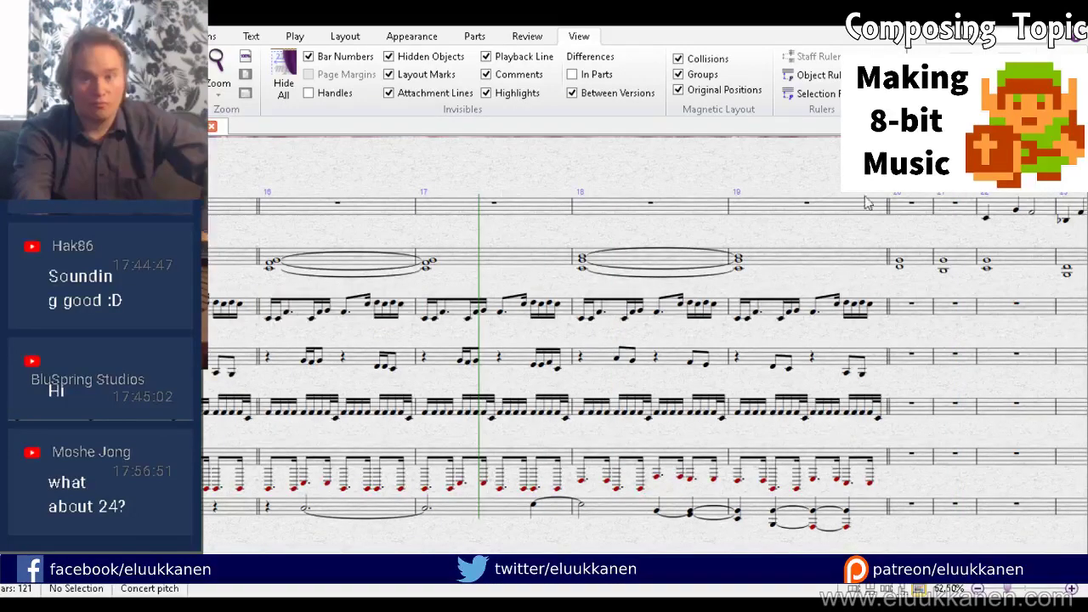
key("ctrl+minus")
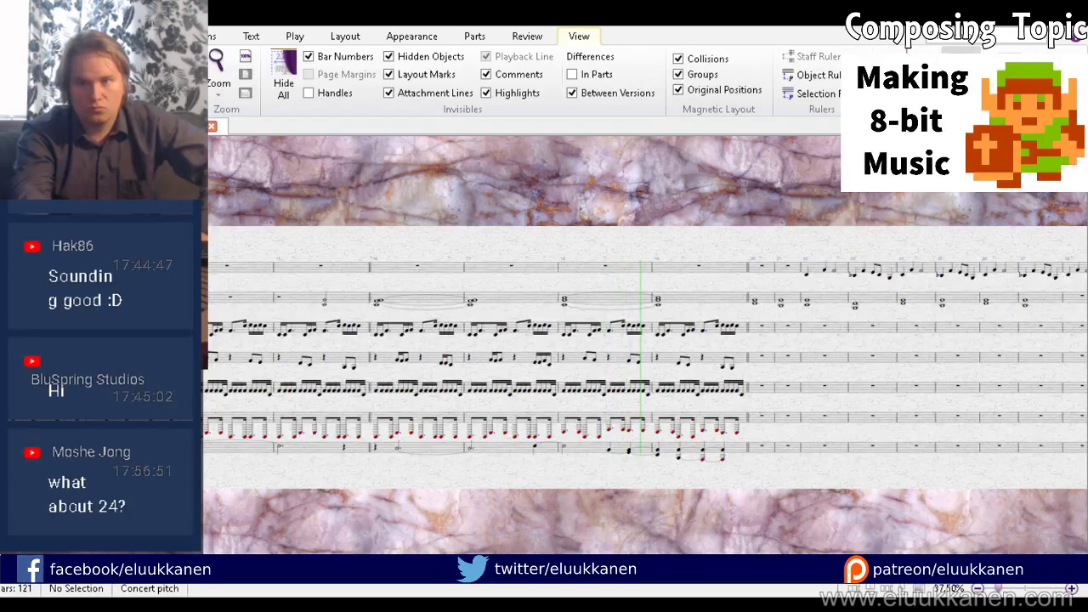
key("m")
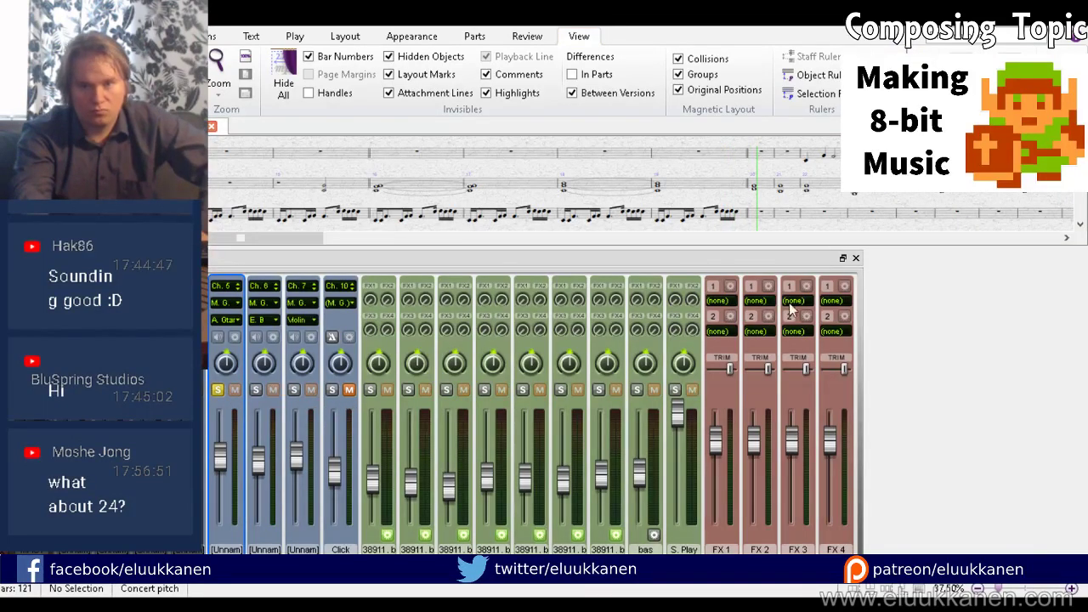
left_click(855, 258)
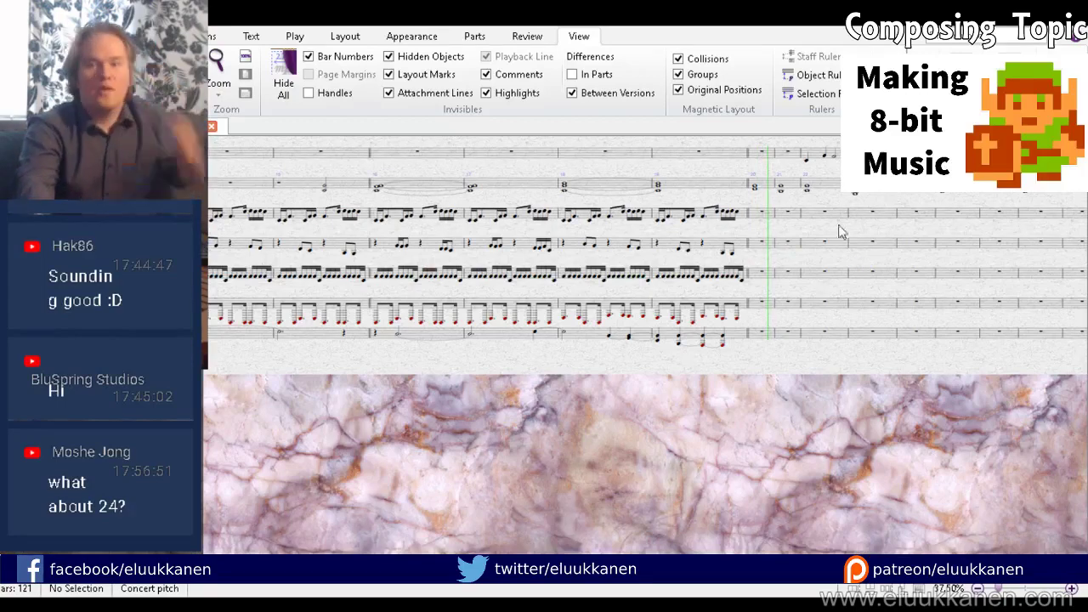
key("space")
Step: Copy the fifth staff's sixteenth-note pattern from bar 19 into bar 20
left_click_drag(824, 247, 547, 291)
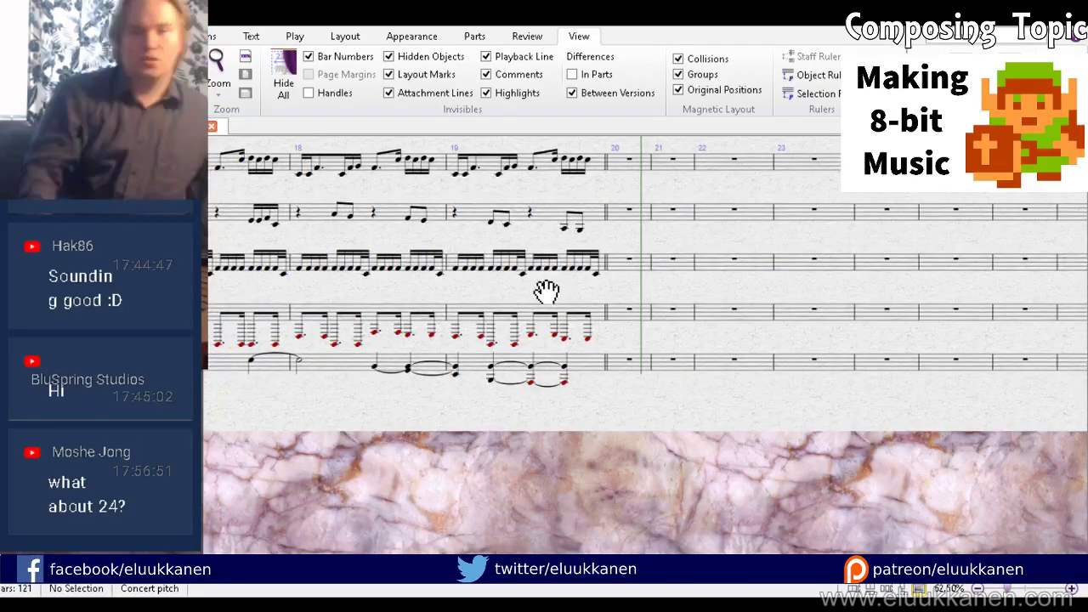
left_click_drag(546, 292, 517, 377)
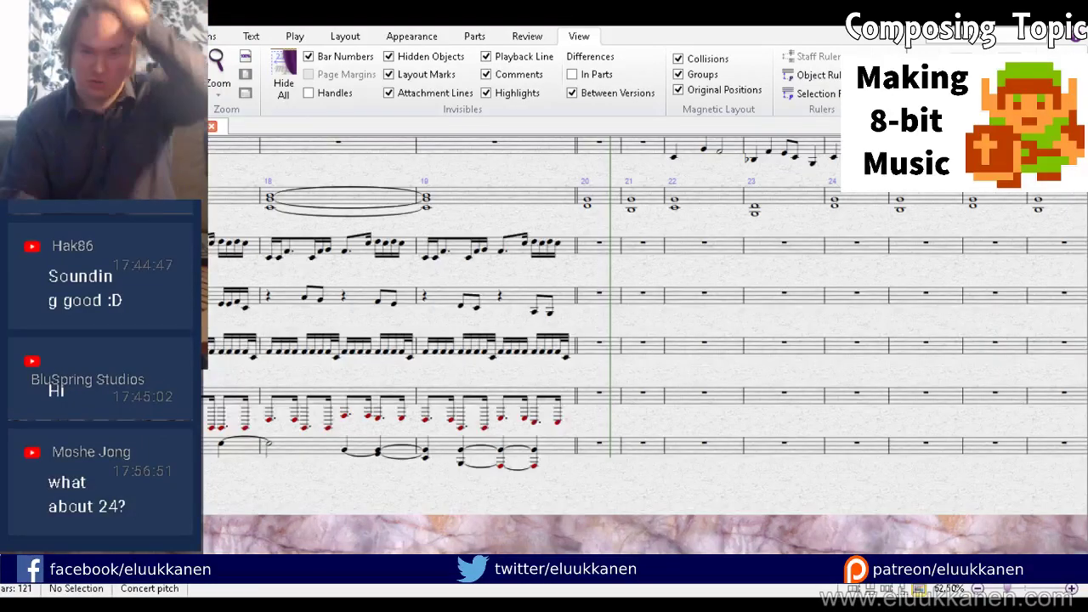
left_click_drag(672, 268, 573, 366)
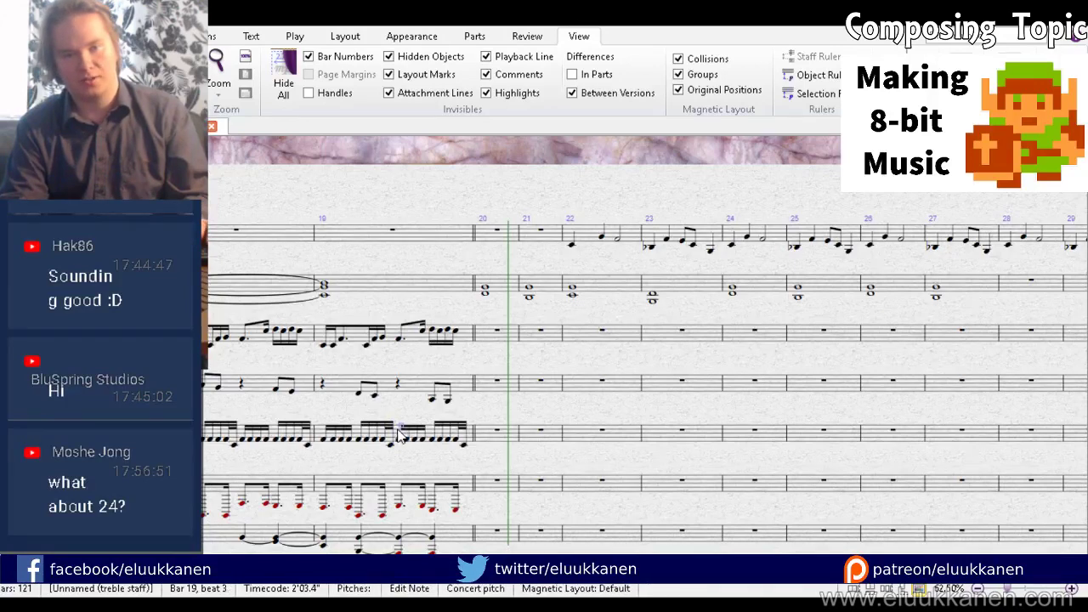
left_click(403, 435)
left_click(336, 435)
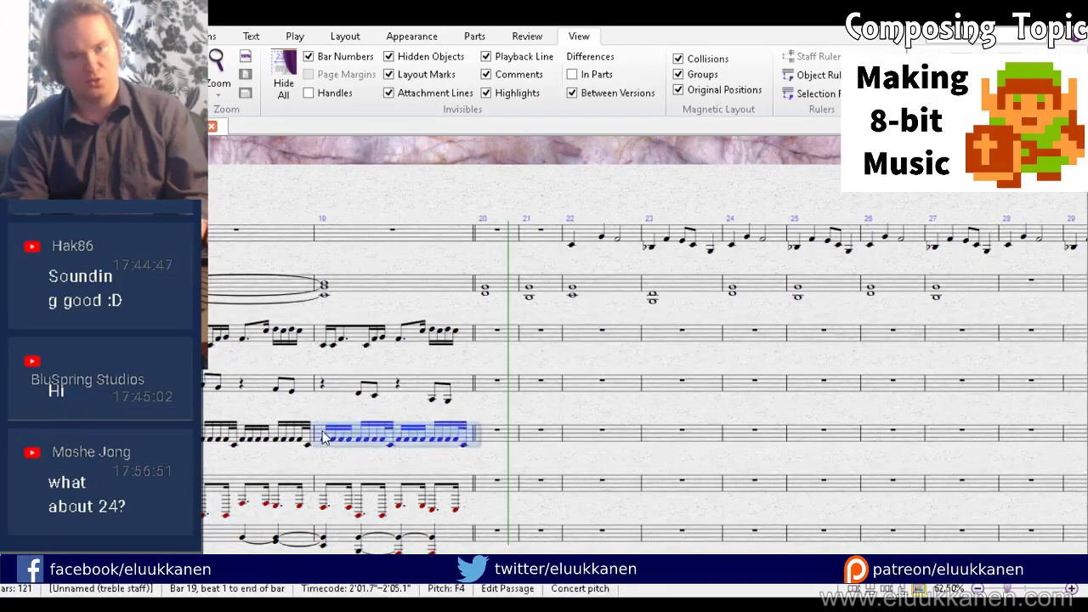
left_click(484, 450, "alt")
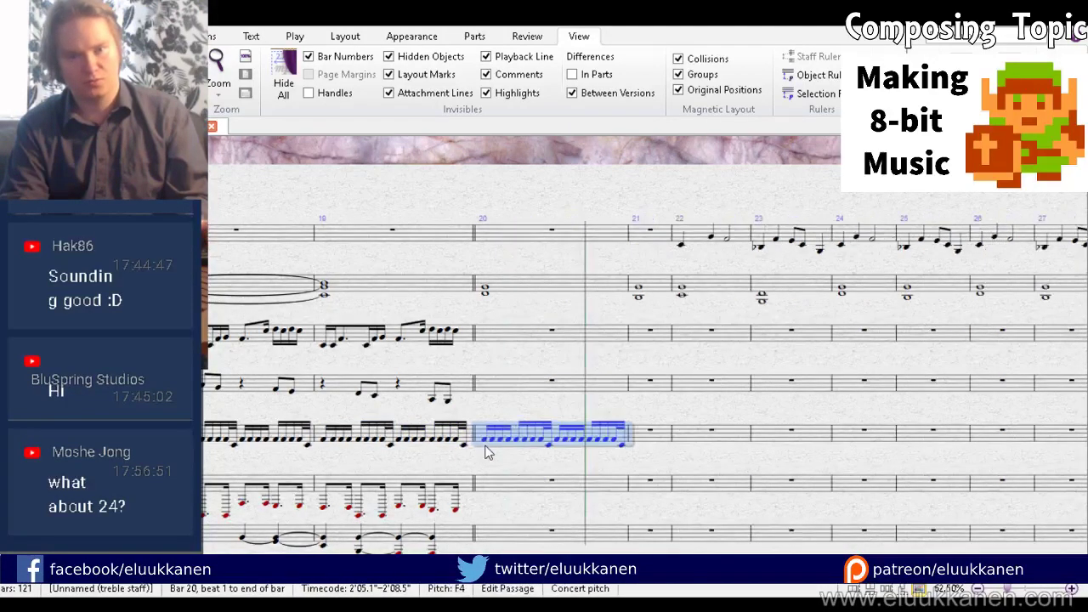
Step: Raise the first four notes of the fifth staff's bar 20 to G4 and lower the fourth to D4
left_click(485, 441)
left_click(493, 440, "ctrl")
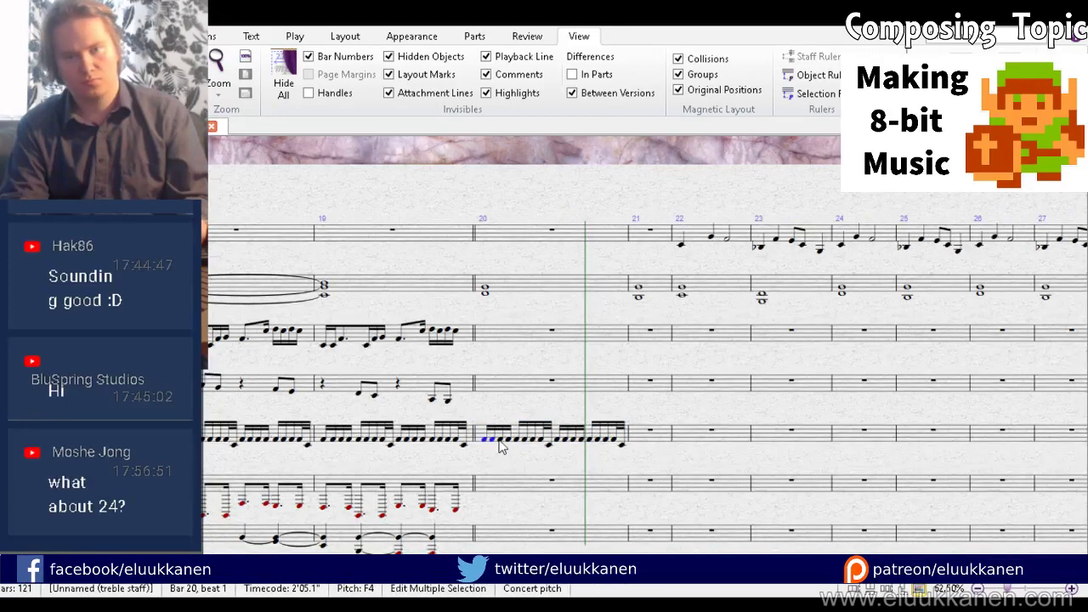
left_click(501, 440, "ctrl")
left_click(507, 440, "ctrl")
left_click(503, 448)
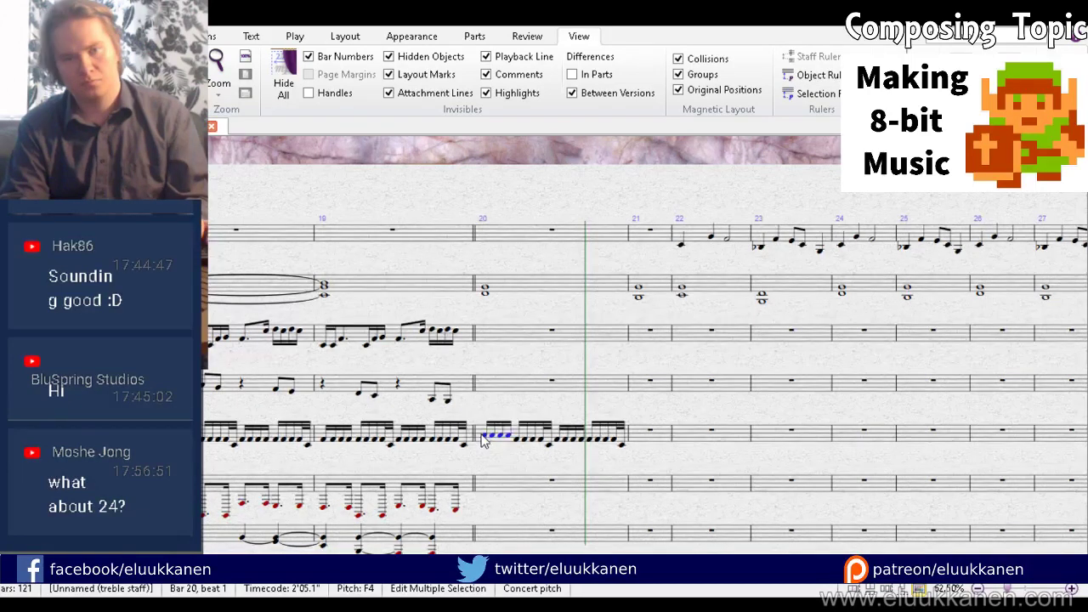
left_click(509, 445)
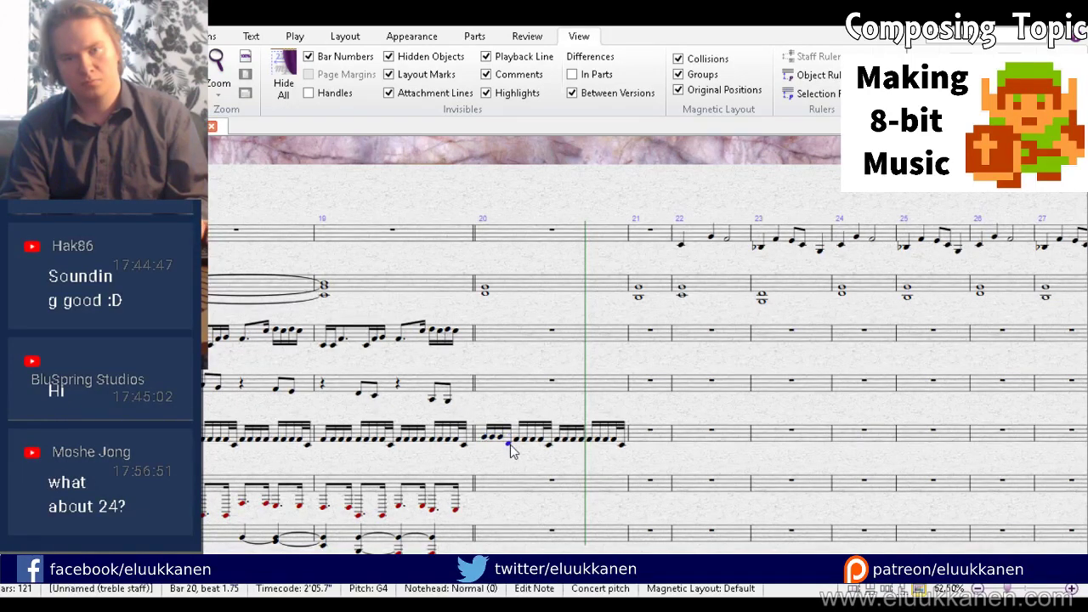
Step: Copy the four-note G4–D4 figure from beat 1 onto beats 2 and 3 of bar 20 in the fifth staff
key("shift+Left")
key("shift+Left")
key("shift+Left")
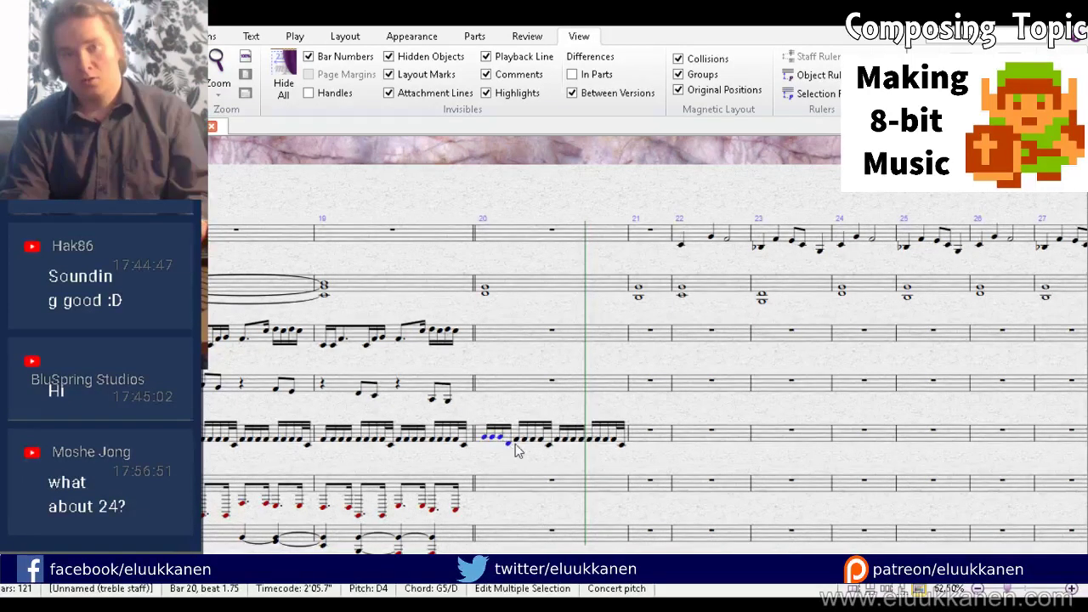
left_click(517, 444)
key("ctrl+v")
key("Escape")
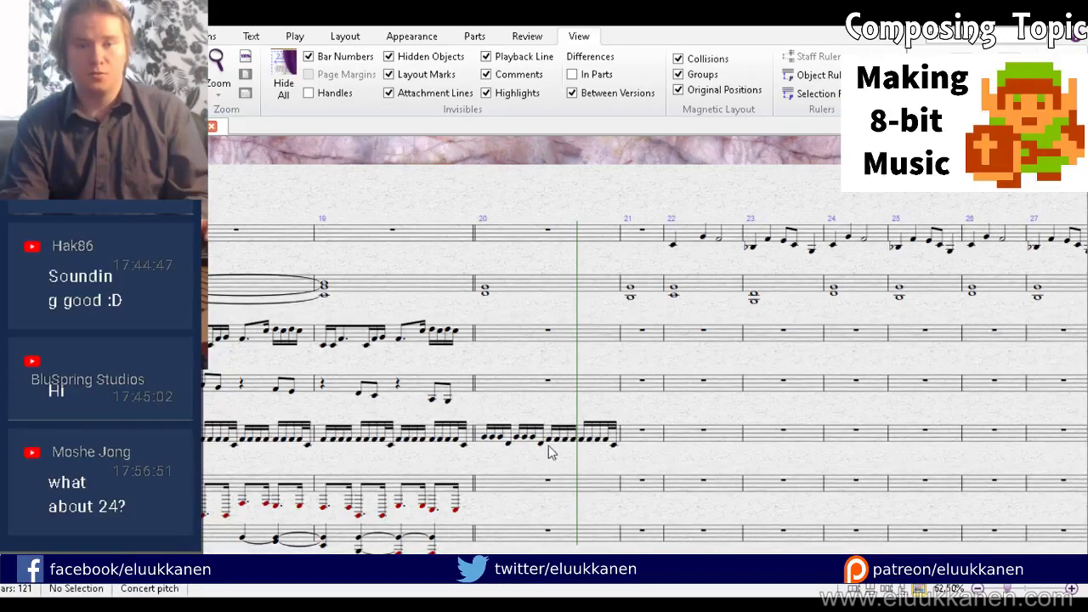
left_click(549, 444)
left_click(549, 438)
key("ctrl+v")
key("Escape")
Step: Raise the last note of beat 3 in bar 20 and reshape beat 4 into a descending four-note figure ending on D4
left_click(564, 449)
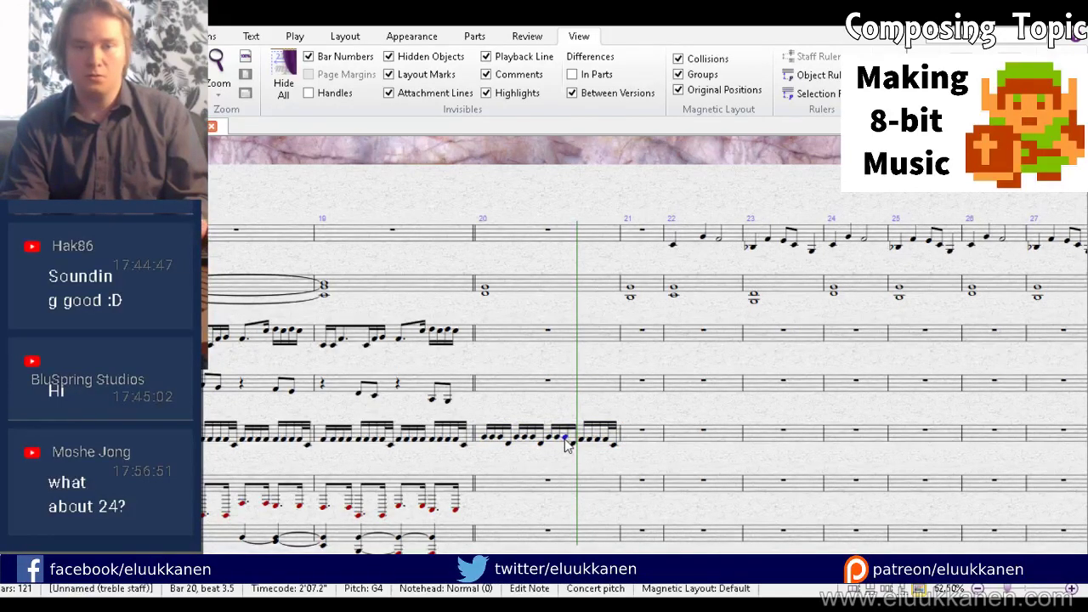
left_click(571, 450)
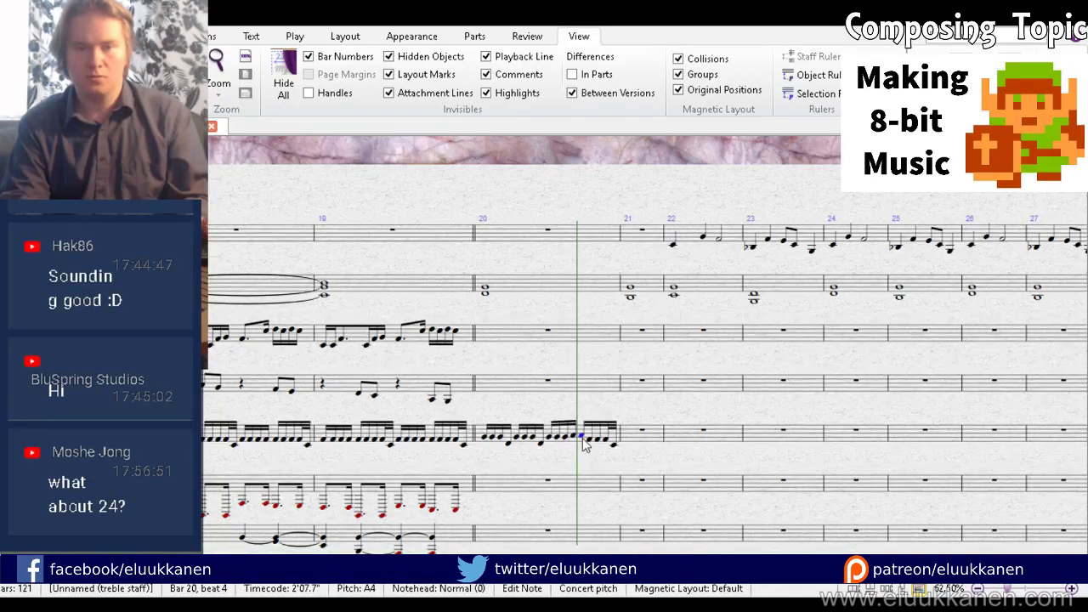
left_click(588, 443)
left_click_drag(588, 440, 591, 435)
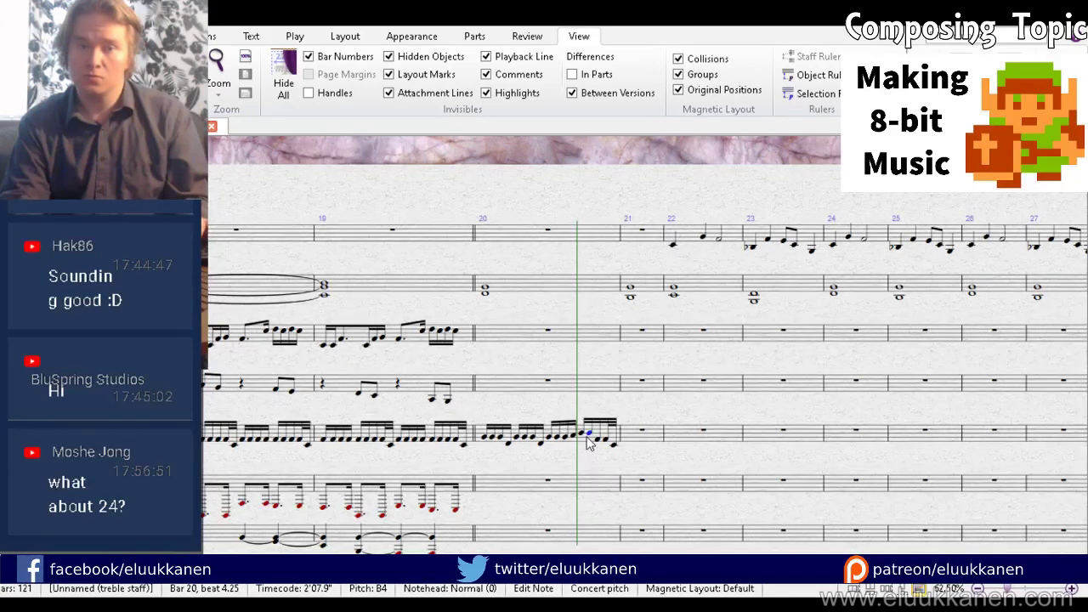
left_click_drag(586, 435, 585, 439)
left_click(600, 442)
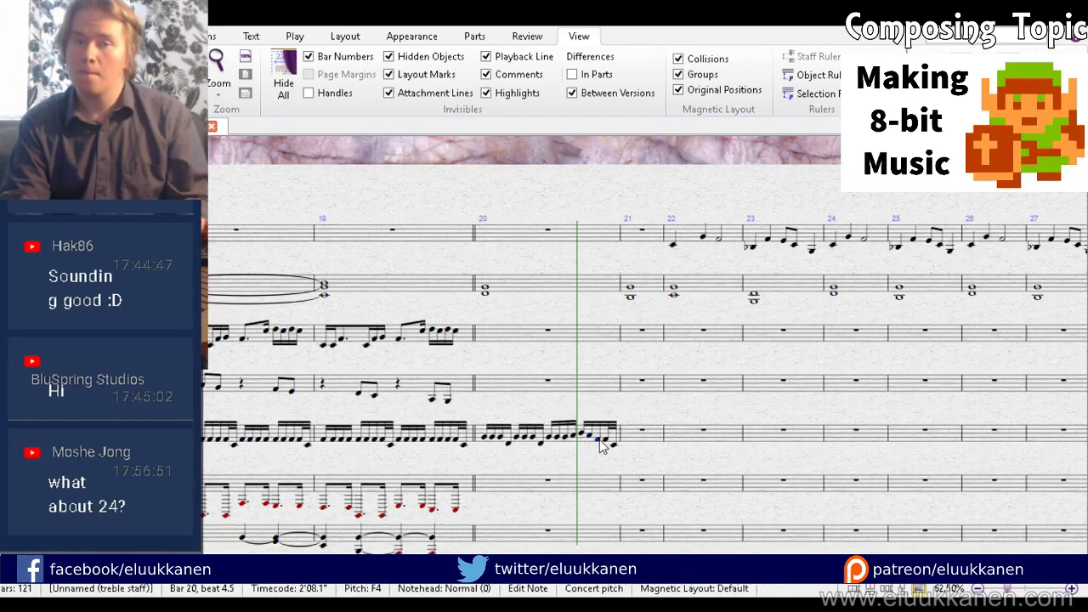
left_click_drag(611, 444, 604, 445)
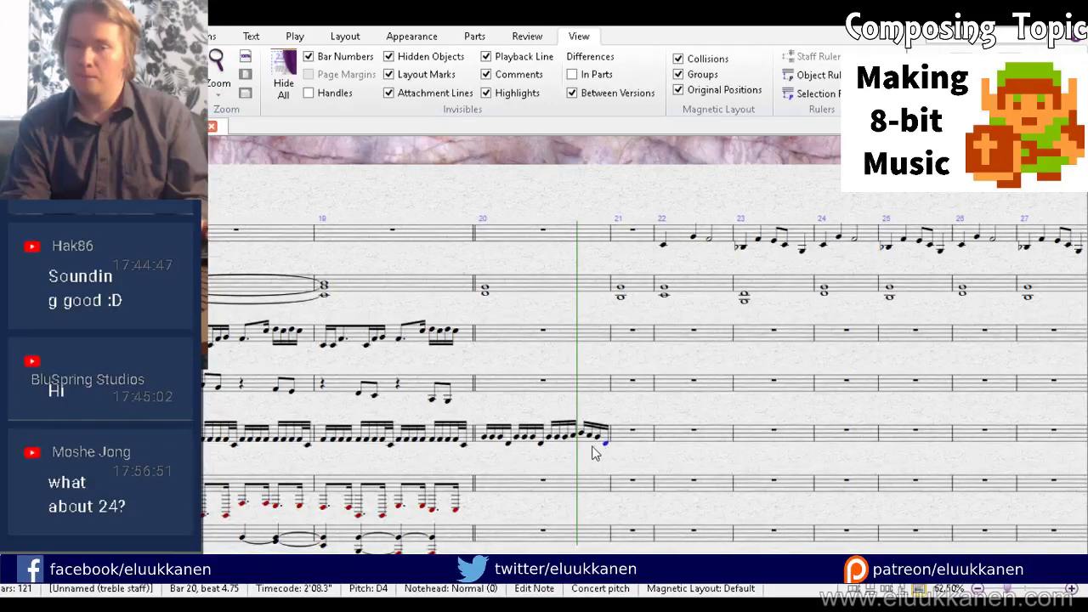
Step: Copy the fifth staff's sixteenth-note pattern from bar 20 into bar 21
left_click(581, 441)
left_click(643, 435, "alt")
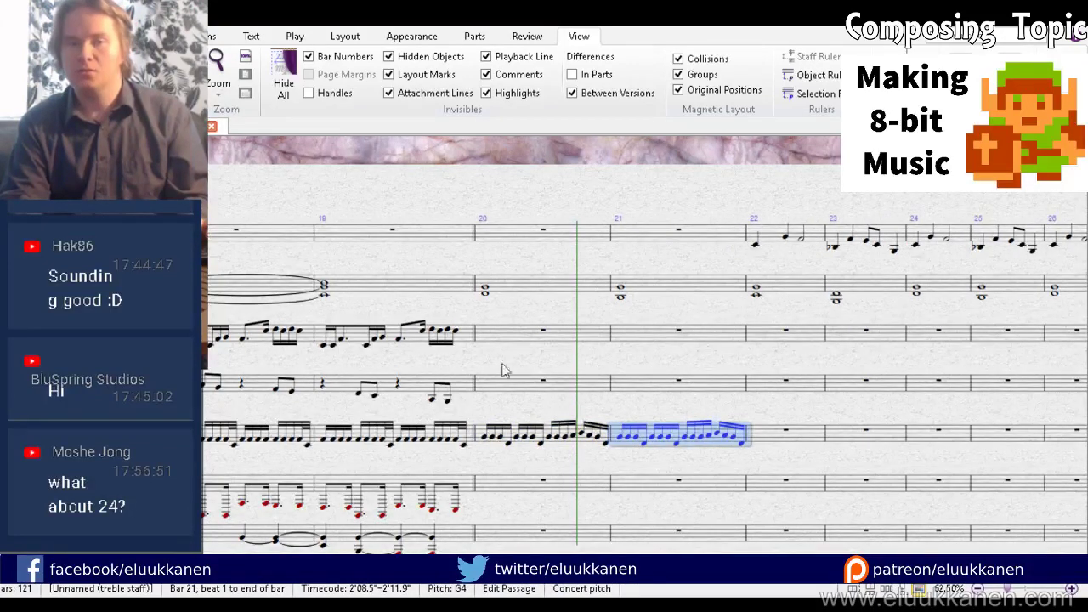
Step: Reshape the second staff's whole-note chord in bar 20 into a G3–G4 octave
left_click(484, 295)
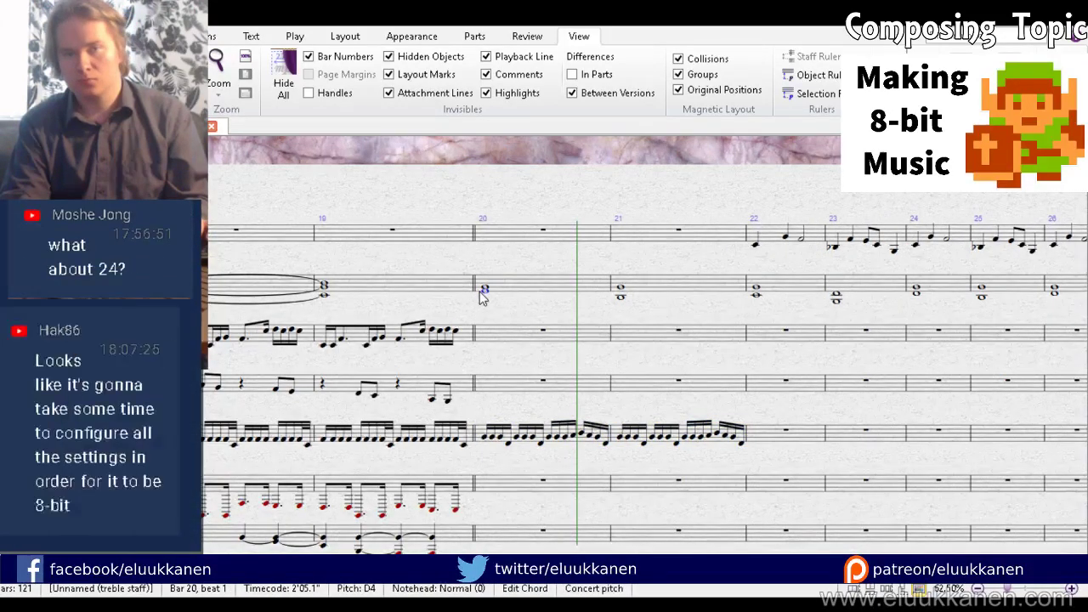
mouse_move(482, 292)
left_mouse_down()
mouse_move(492, 286)
mouse_move(484, 303)
left_mouse_up()
left_click(487, 285)
left_click(503, 294)
left_click(488, 292)
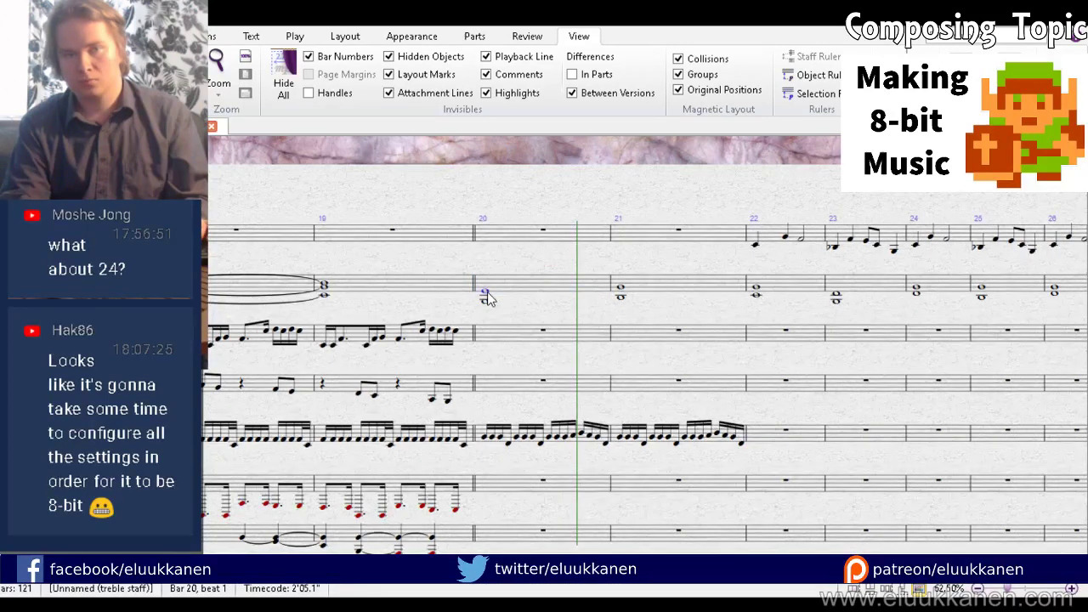
left_click(480, 289)
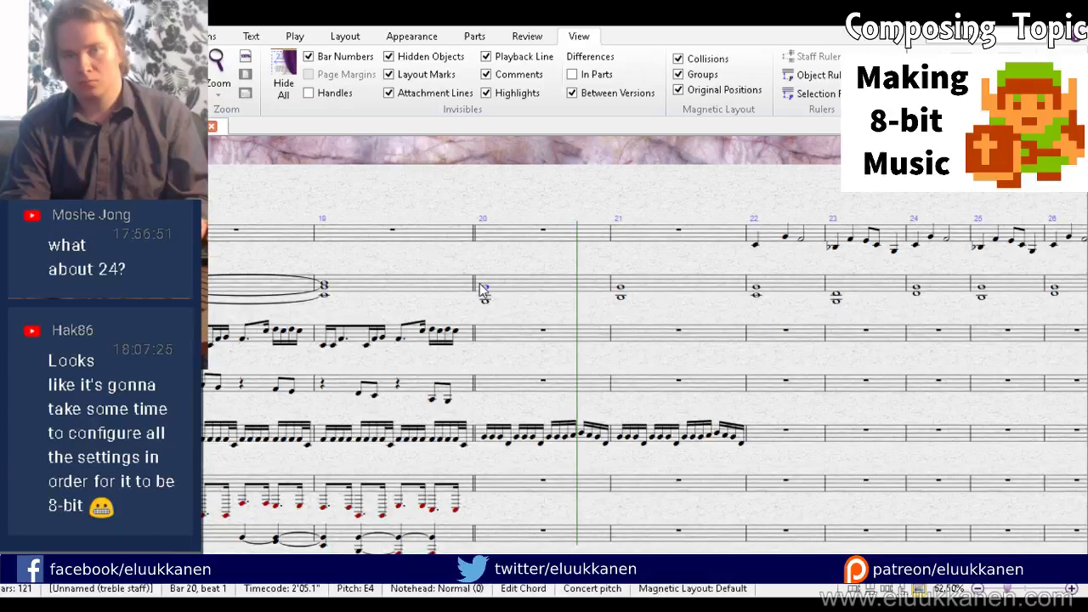
Step: Copy the G3–G4 octave into bar 21 of the second staff and raise only its upper note
left_click(653, 287)
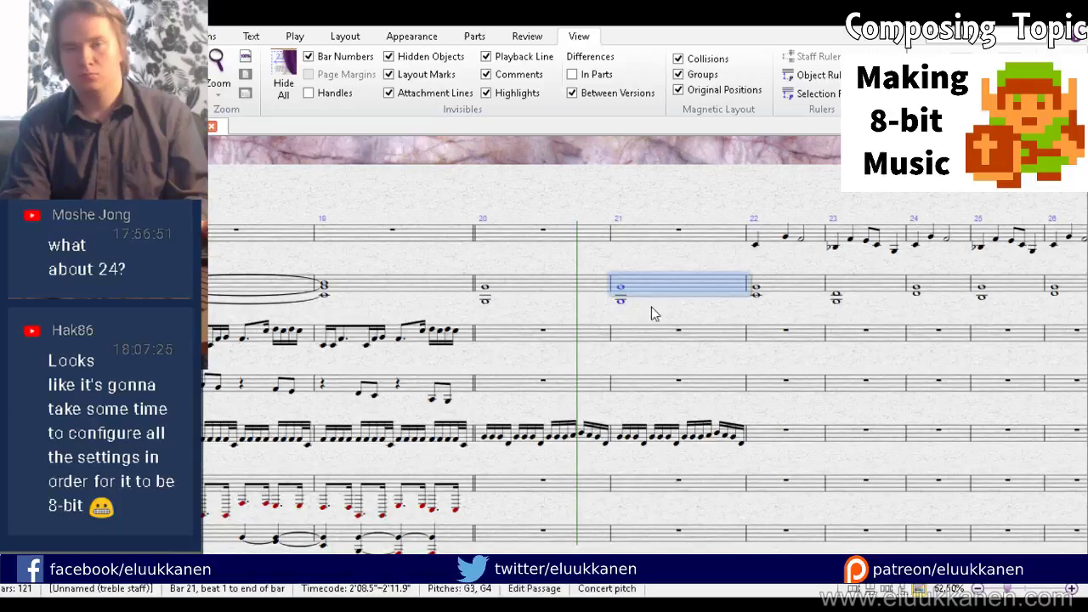
left_click(620, 286)
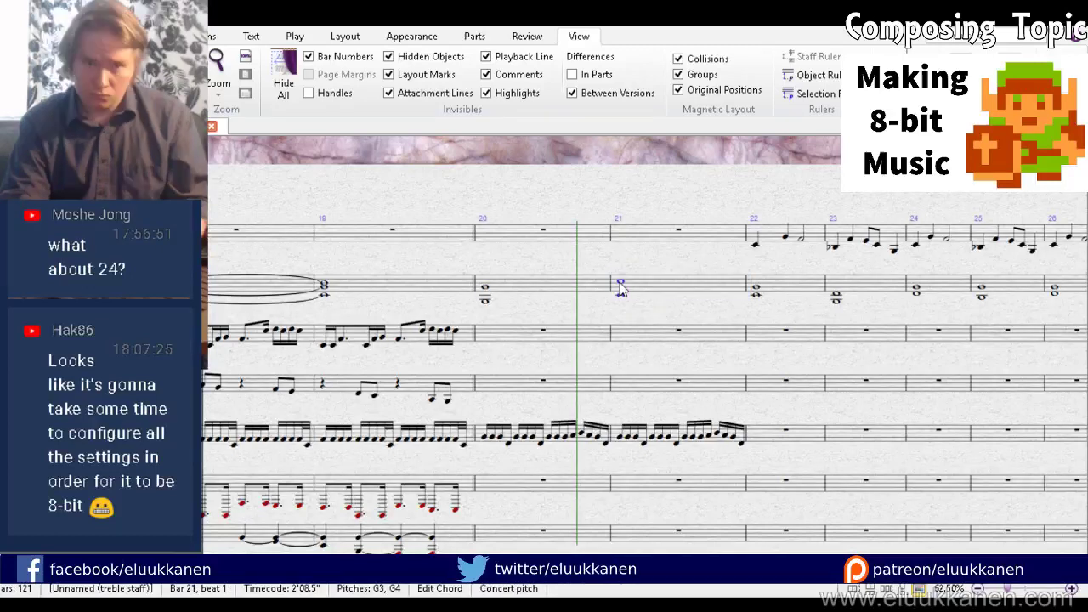
left_click(624, 318)
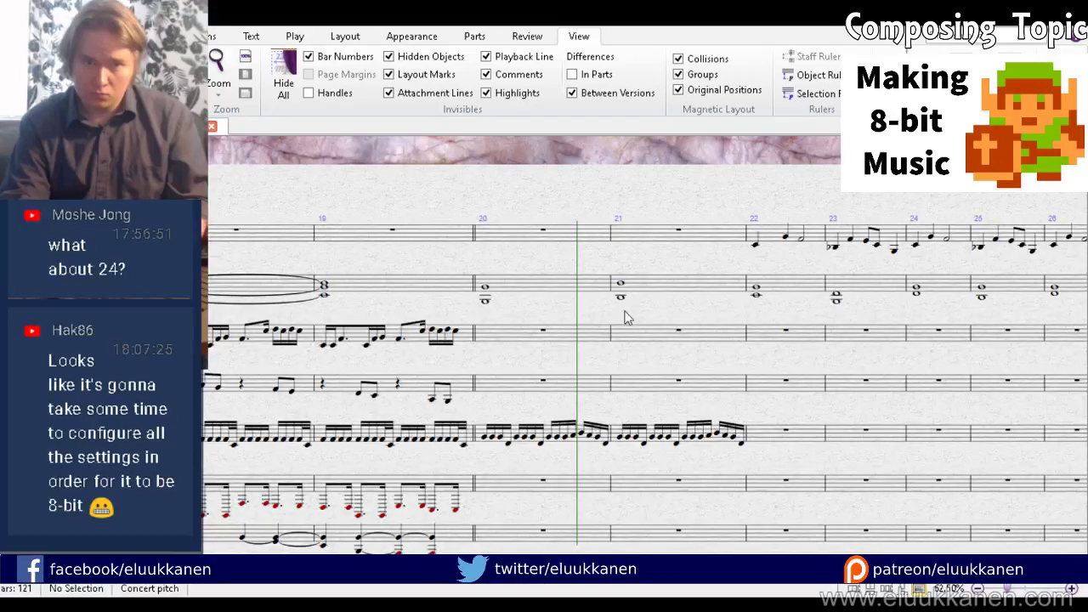
left_click(622, 310)
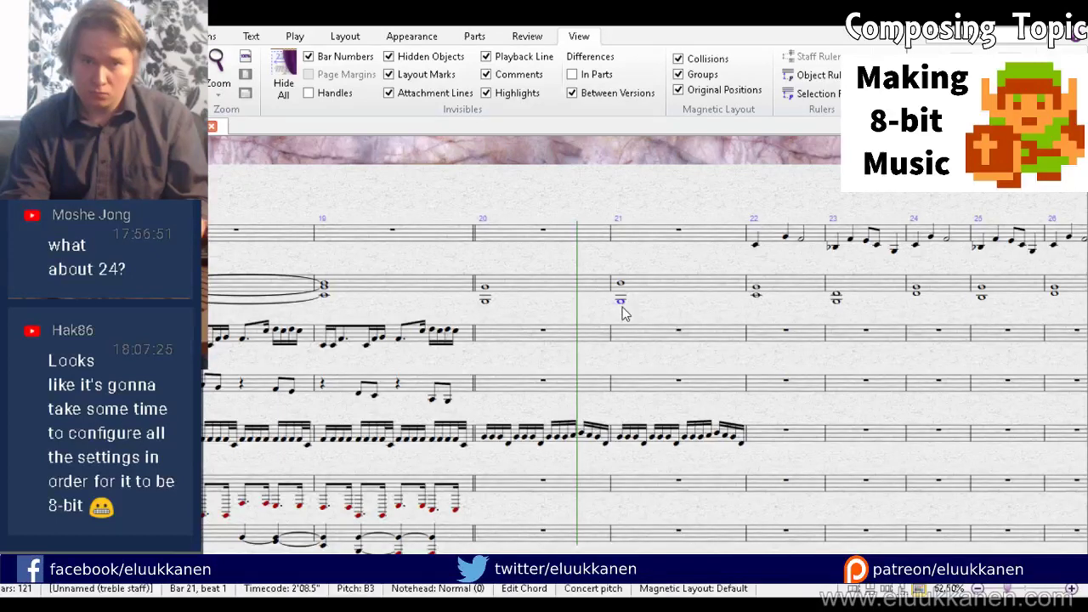
Step: Move the whole-note chords of bars 20–21 from the second staff to the seventh staff
double_click(658, 289)
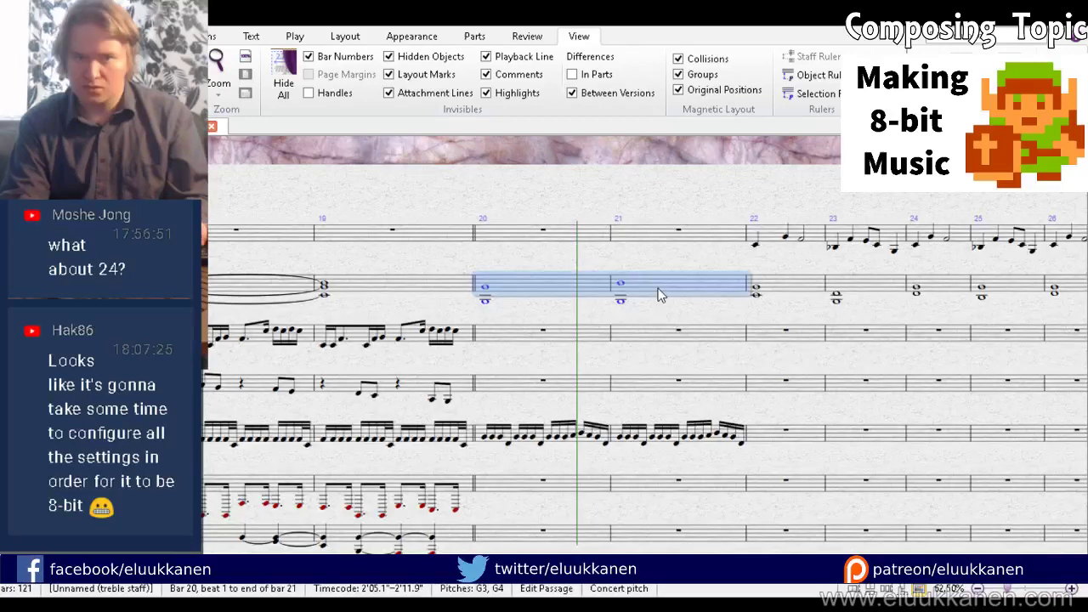
key("Delete")
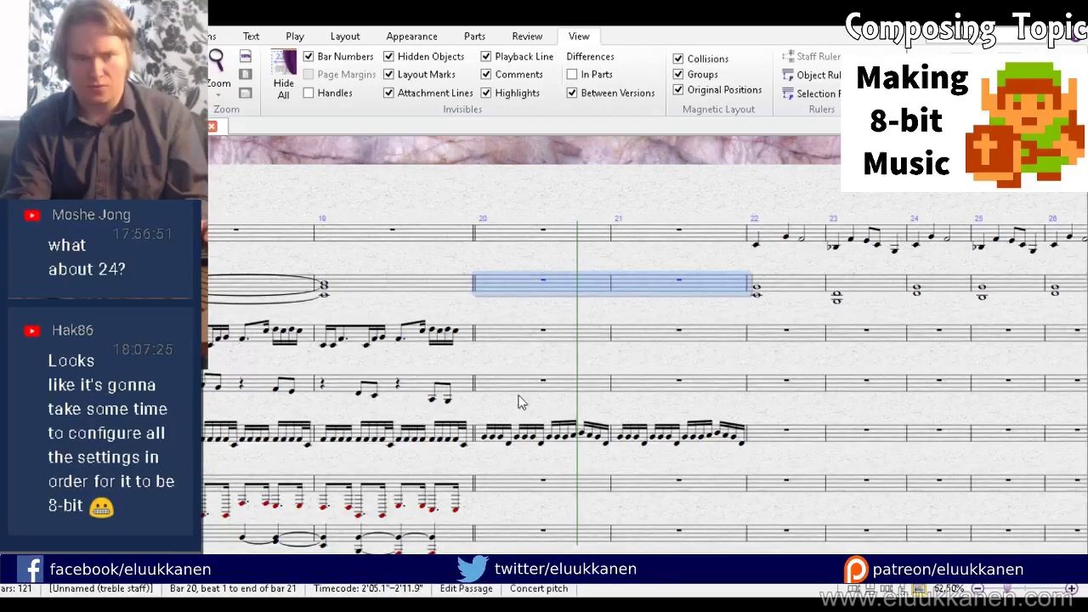
left_click_drag(891, 310, 859, 210)
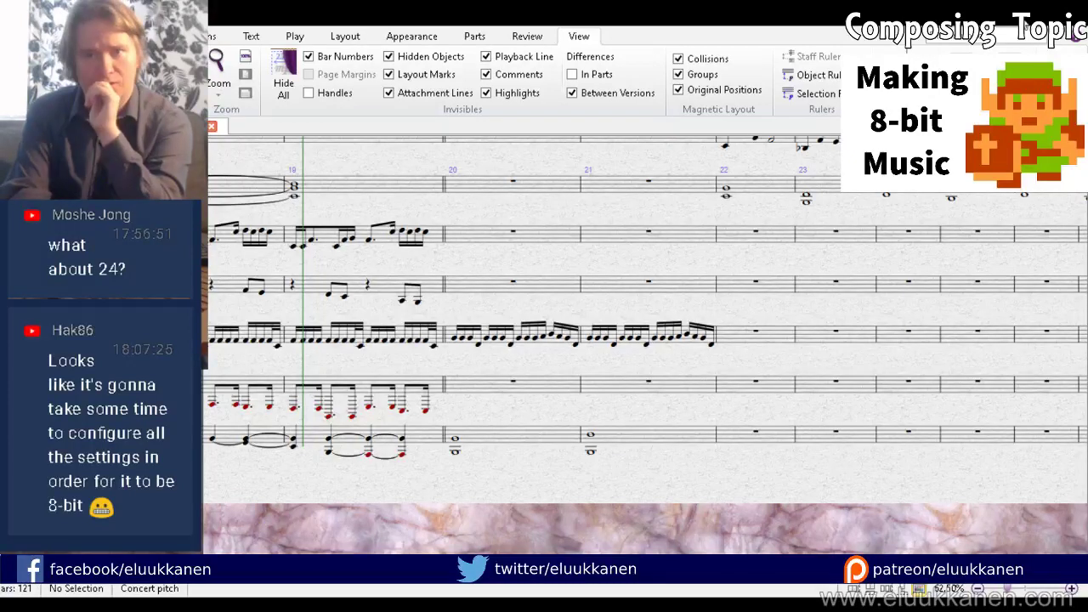
Step: Copy bars 20–21 of the fifth through seventh staves into bars 22–23
left_click_drag(631, 482, 421, 483)
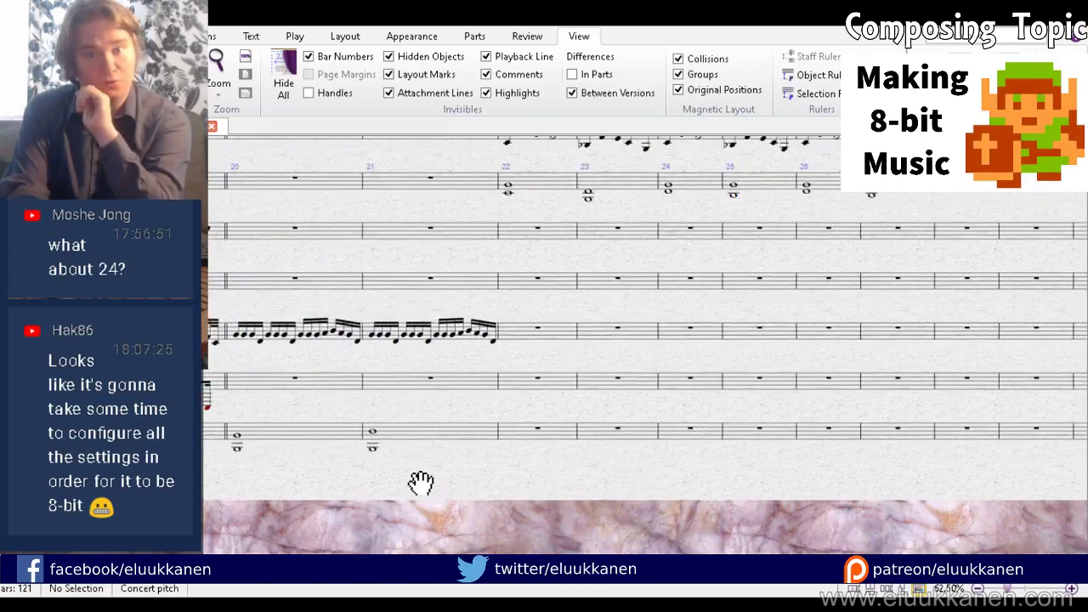
left_click(542, 331)
key("ctrl+v")
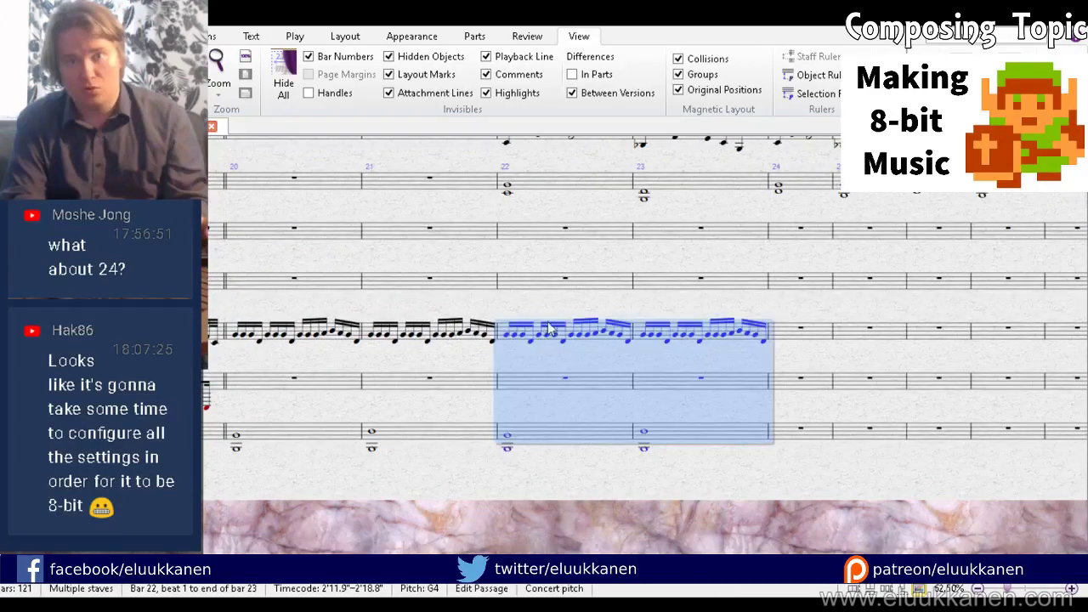
Step: Clear the passage selection and insert two single empty bars before bar 24
left_click_drag(563, 304, 357, 381)
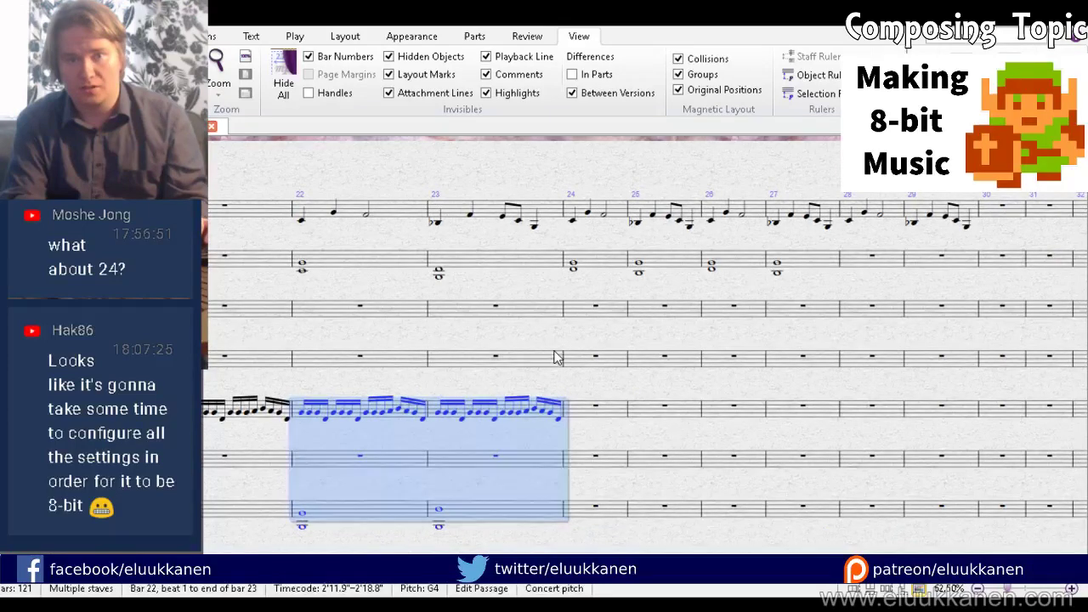
key("Escape")
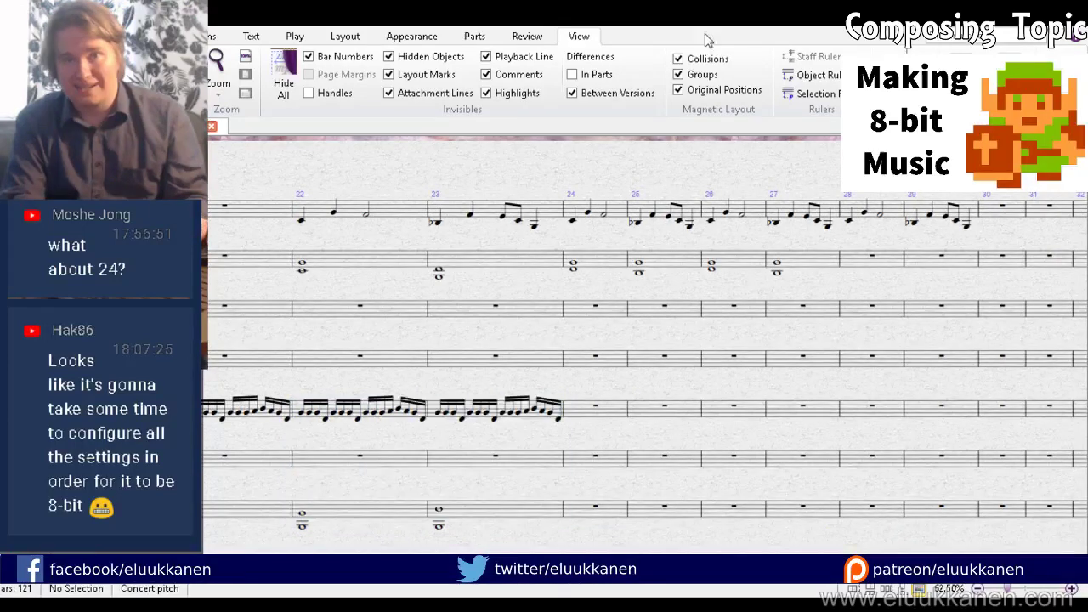
key("ctrl+shift+b")
left_click(560, 277)
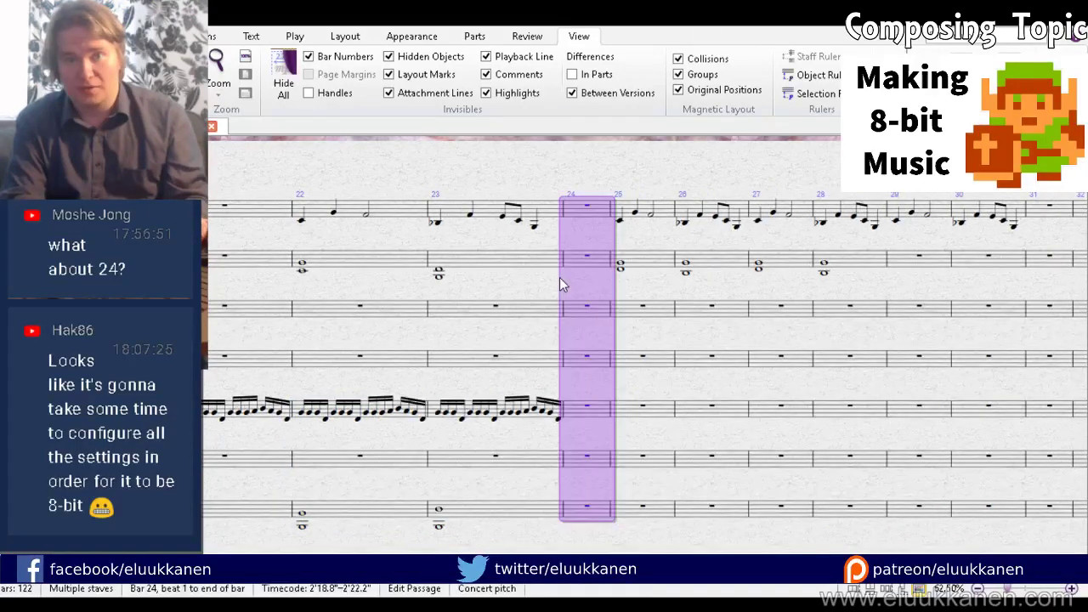
key("ctrl+shift+b")
Step: Delete the music in bars 22 and 23 of the top two staves
left_click(510, 261)
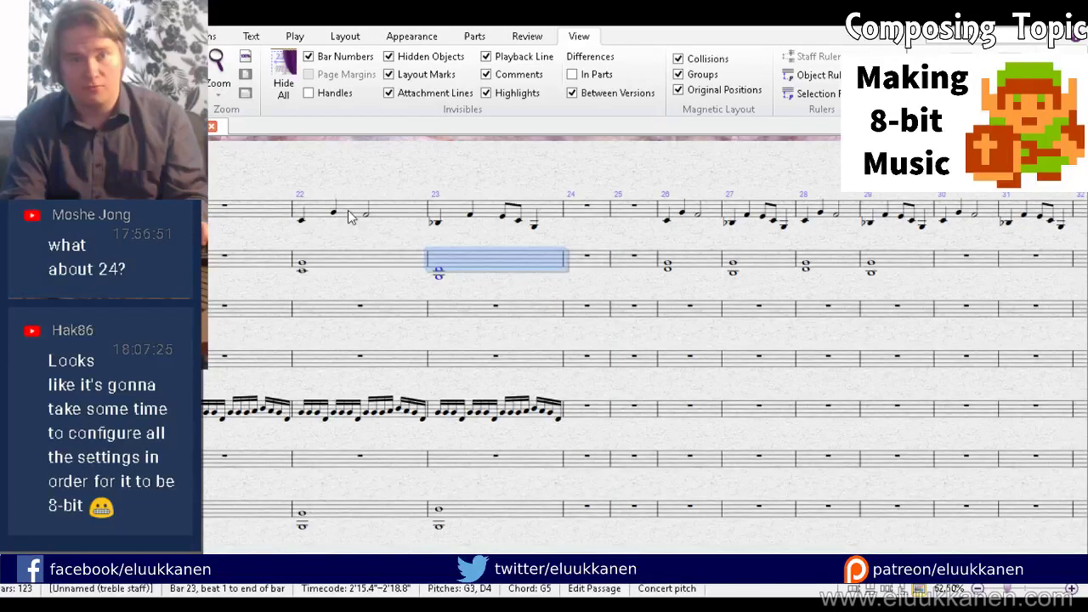
left_click(351, 217, "shift")
key("Delete")
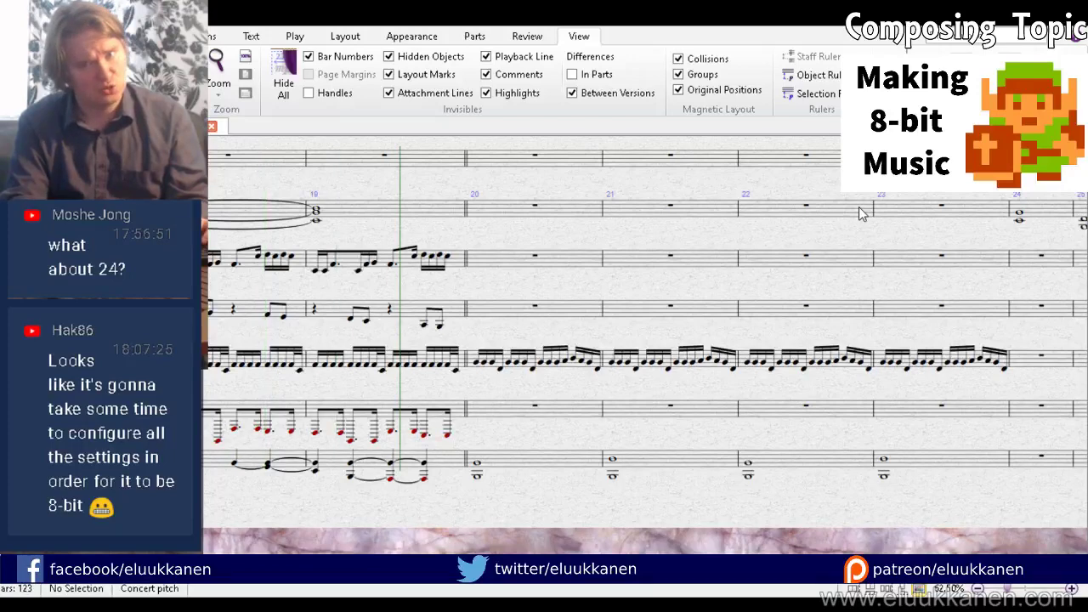
Step: Play back the score from bar 19 into the new section and look at the mixer
key("[")
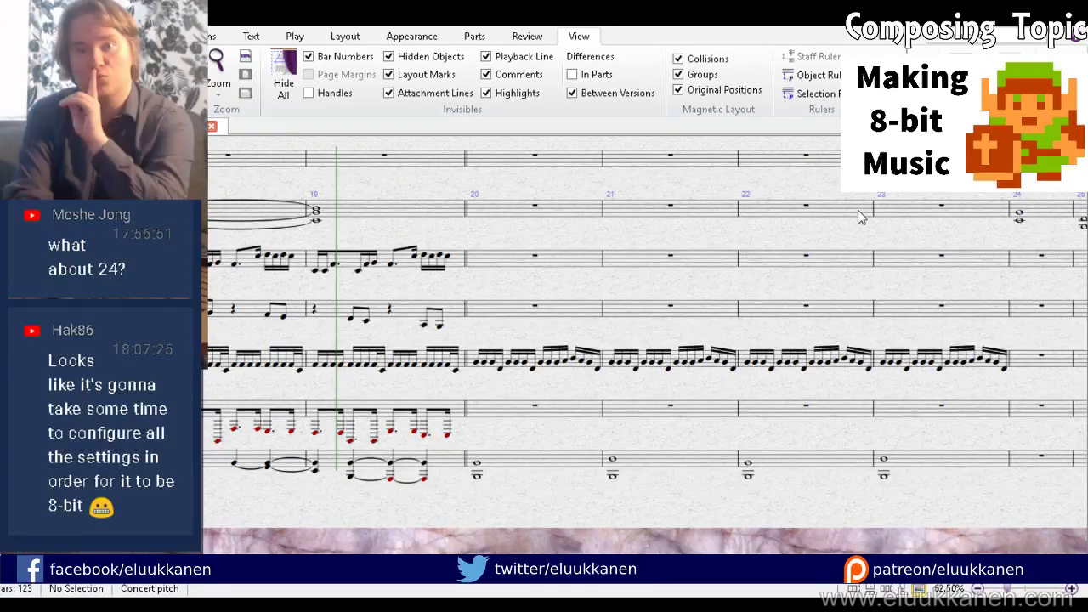
scroll(858, 210, "down", 2)
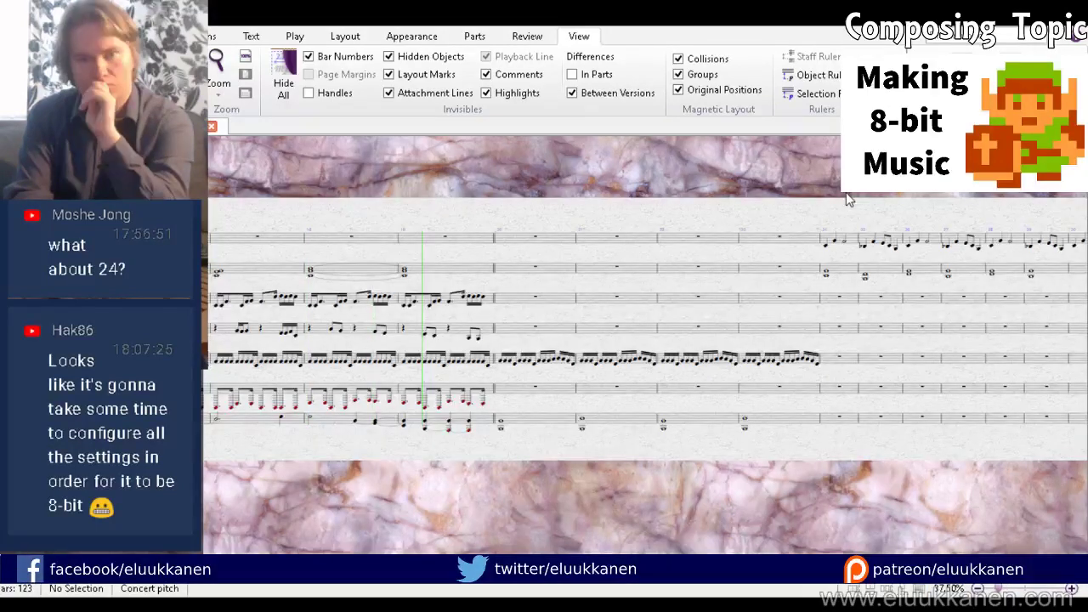
key("m")
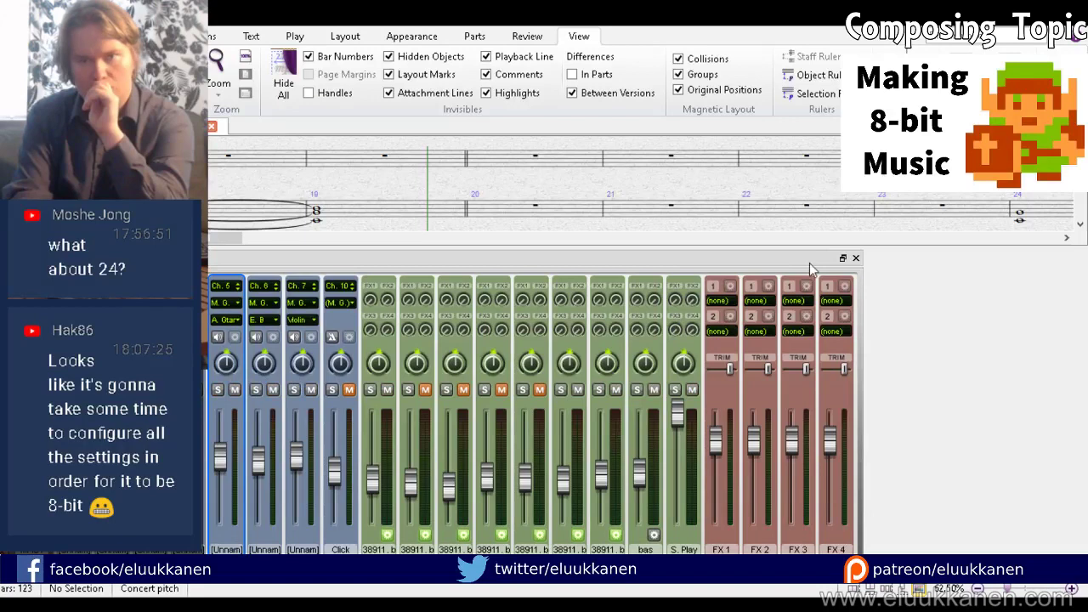
left_click(856, 259)
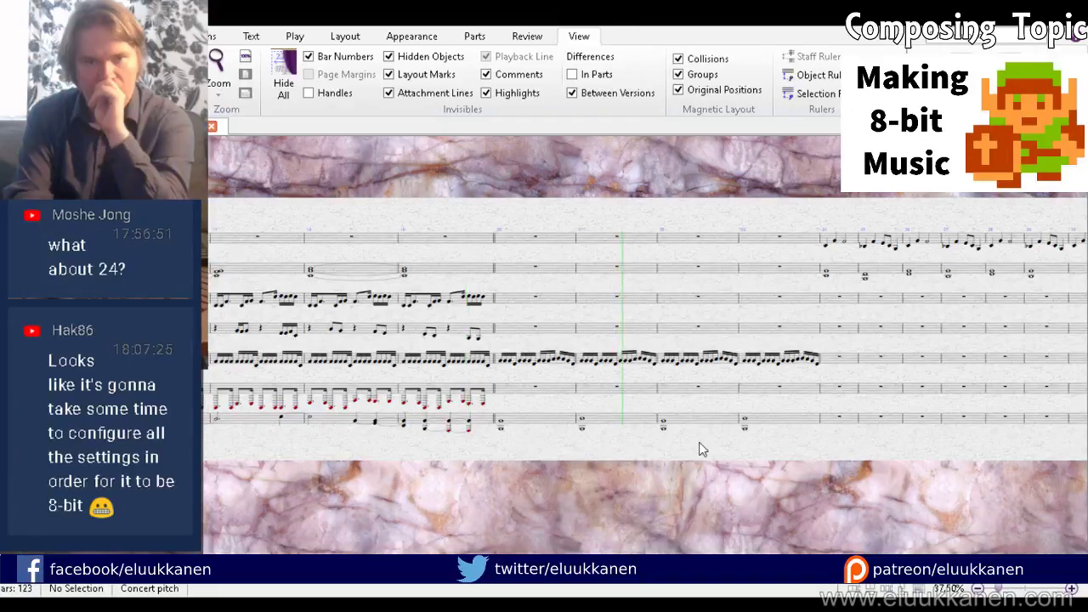
Step: Change the bottom-staff chord at the start of bar 23 to a half note and duplicate it on beat 3
left_click_drag(738, 442, 421, 424)
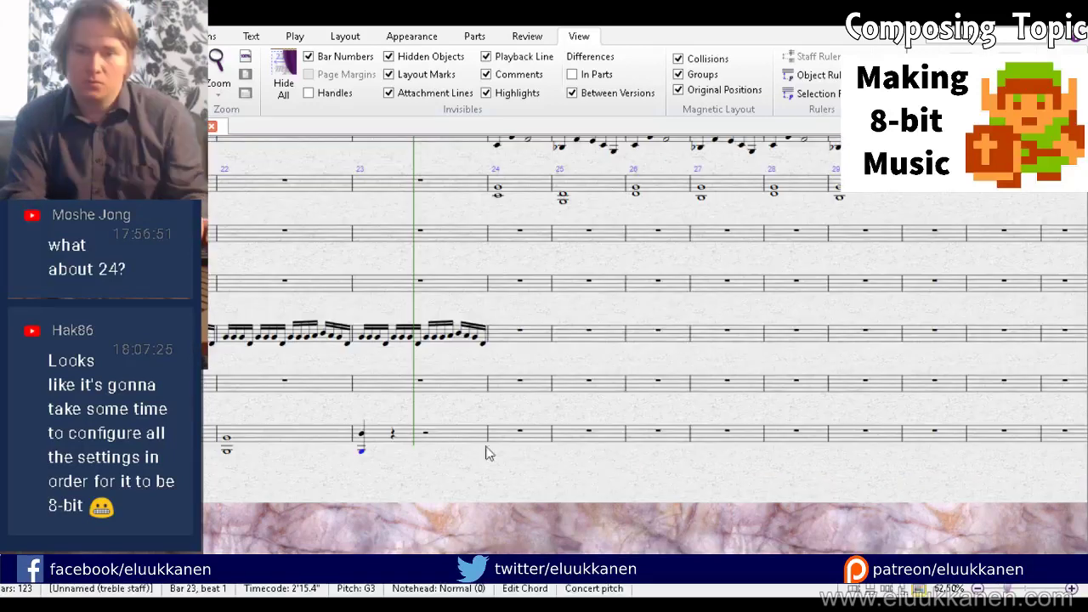
key("5")
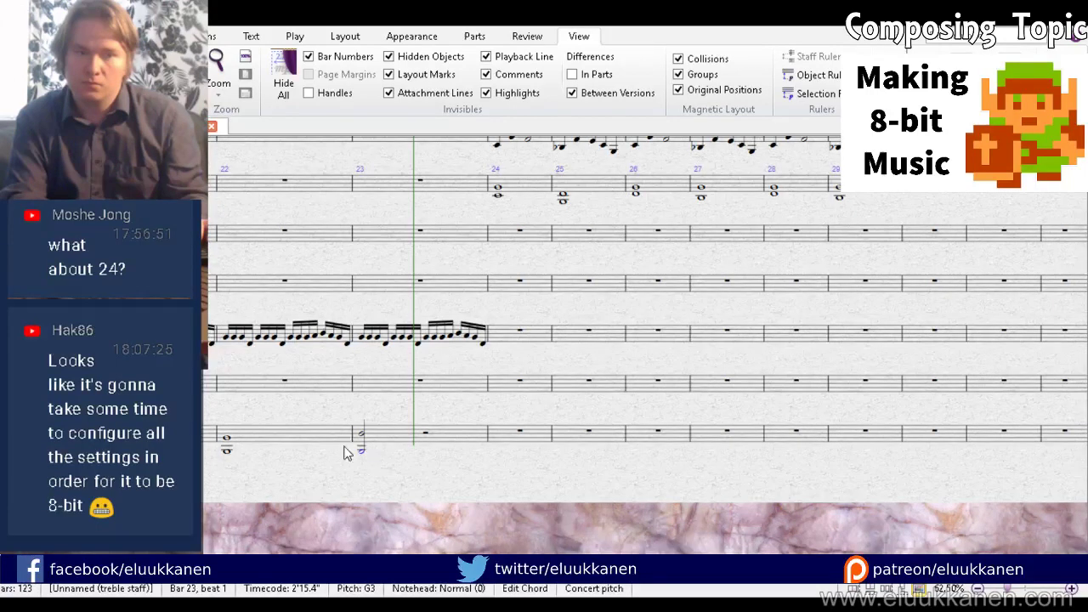
left_click(608, 366)
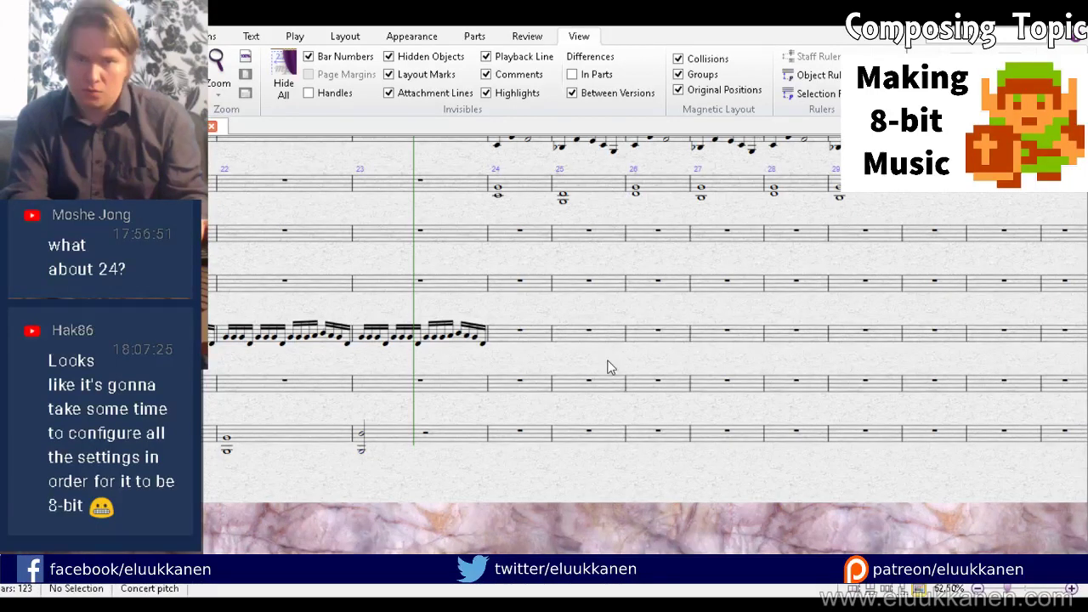
left_click(427, 450)
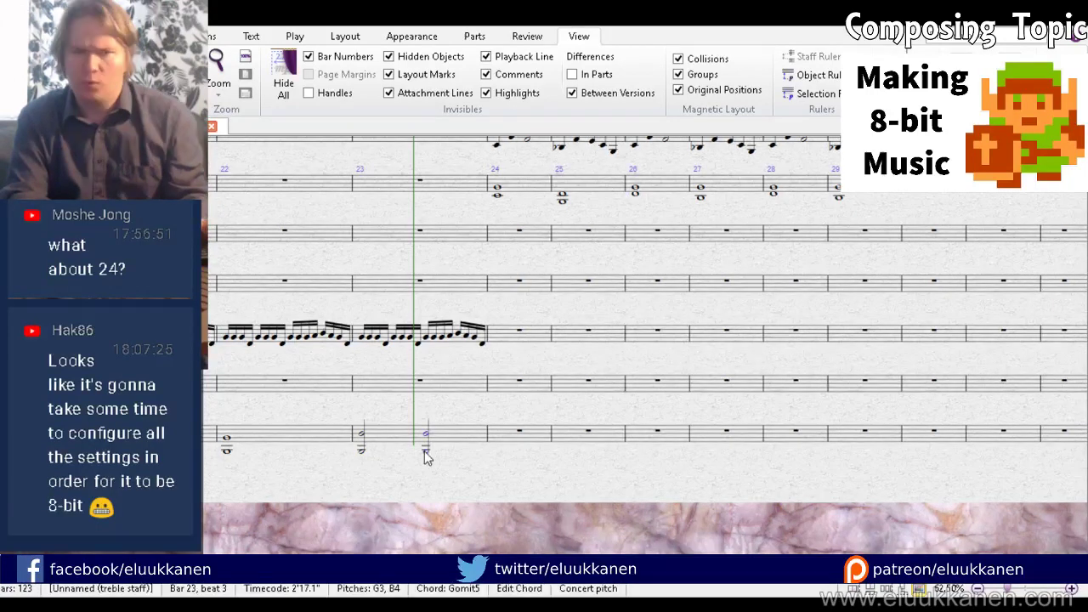
Step: Raise the beat 3 chord of bar 23 in the bottom staff to A3 and C5 and copy it to the start of bar 24
left_click(509, 434, "ctrl")
key("Escape")
left_click(502, 435)
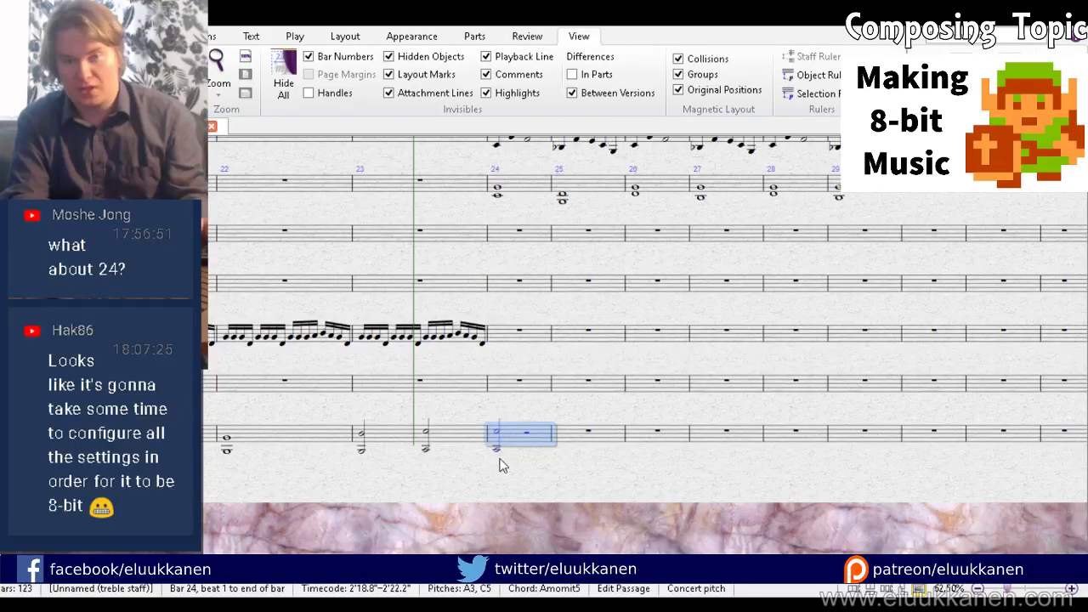
key("ctrl+v")
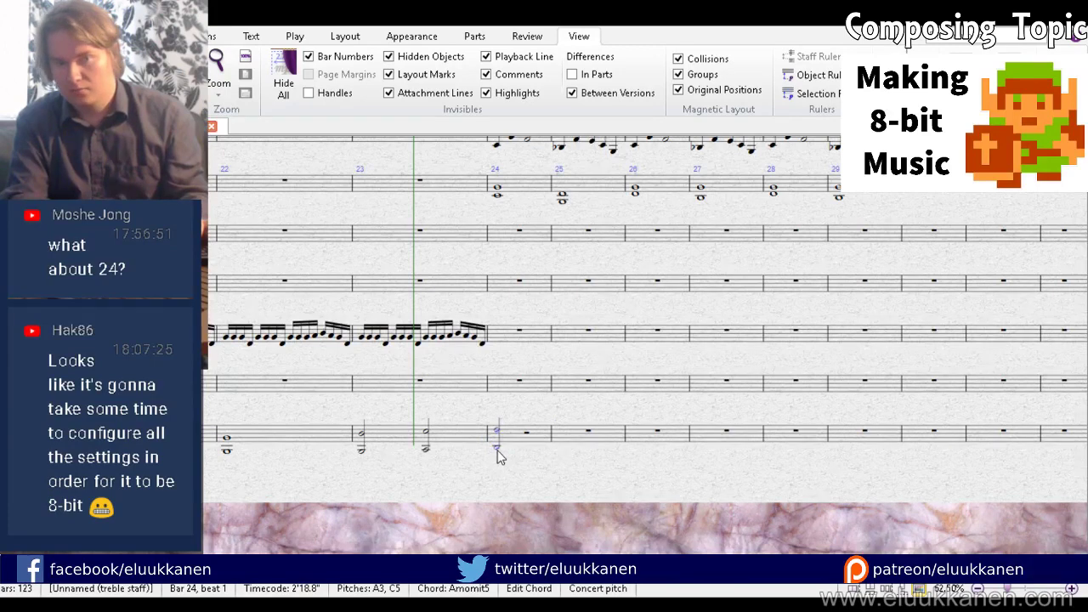
Step: Change the bottom-staff chord in bar 24 to D4 and G4 and lengthen it to a whole note
key("Up")
key("Escape")
left_click(497, 435)
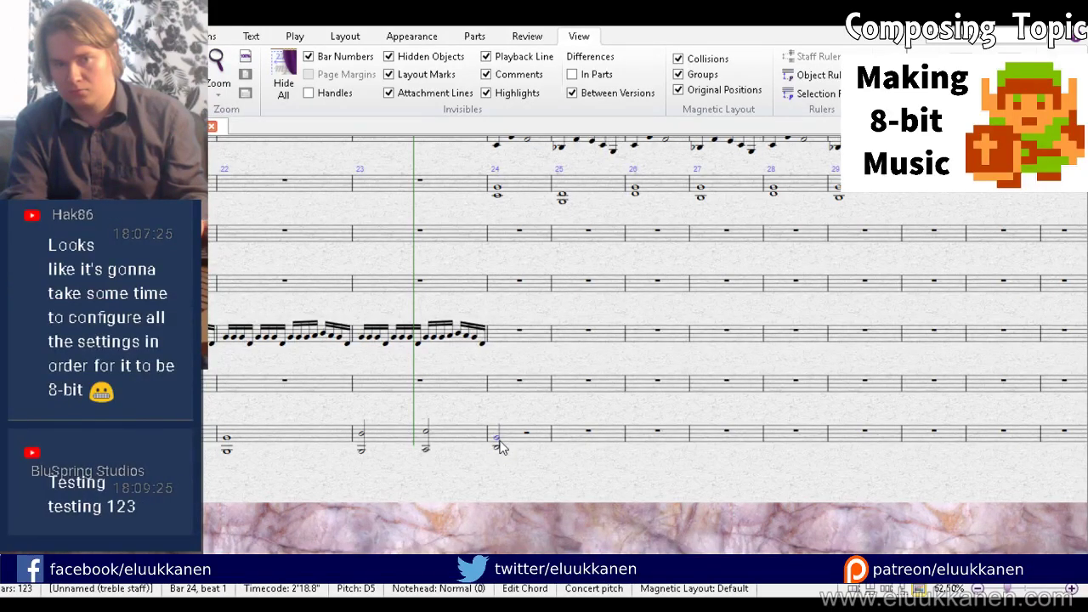
left_click(498, 445)
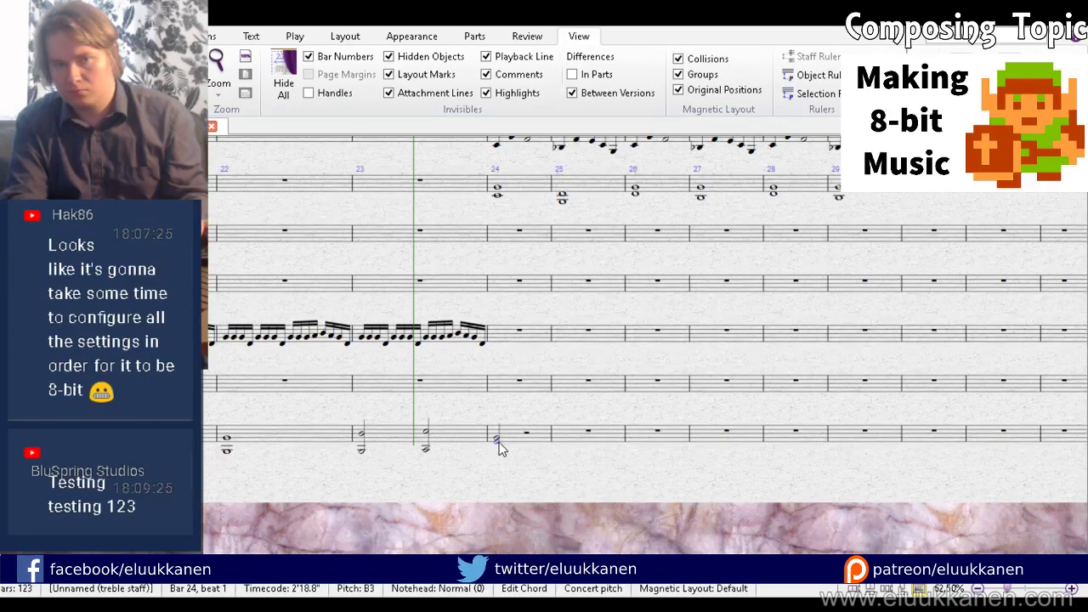
key("Up")
key("Up")
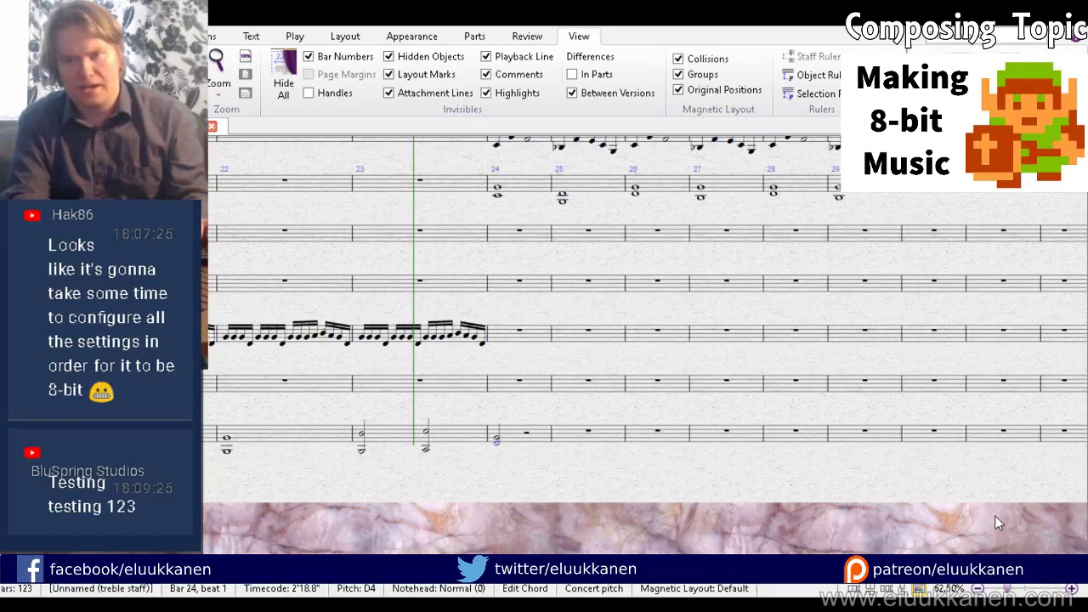
key("6")
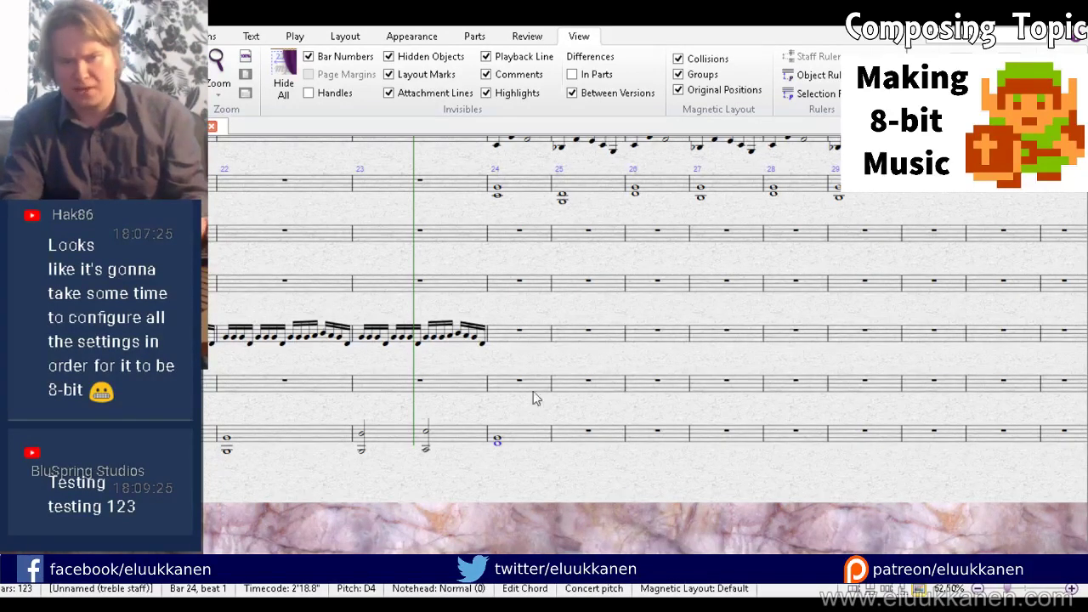
Step: Copy the whole-note chord of bar 24 in the bottom staff into bars 25, 26 and 27
left_click(525, 435)
left_click(567, 435, "alt")
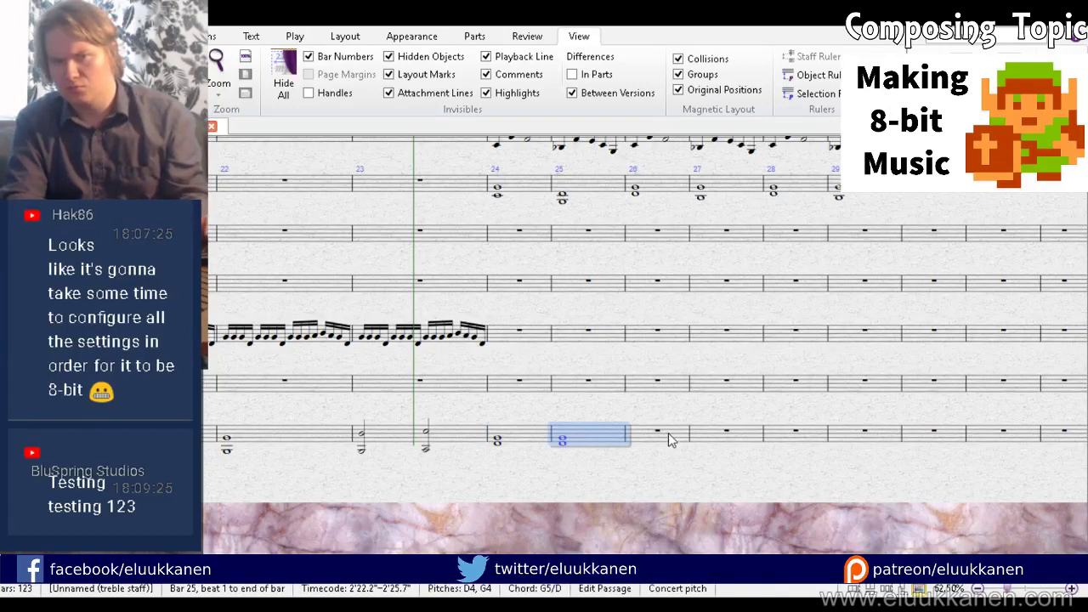
left_click(669, 439)
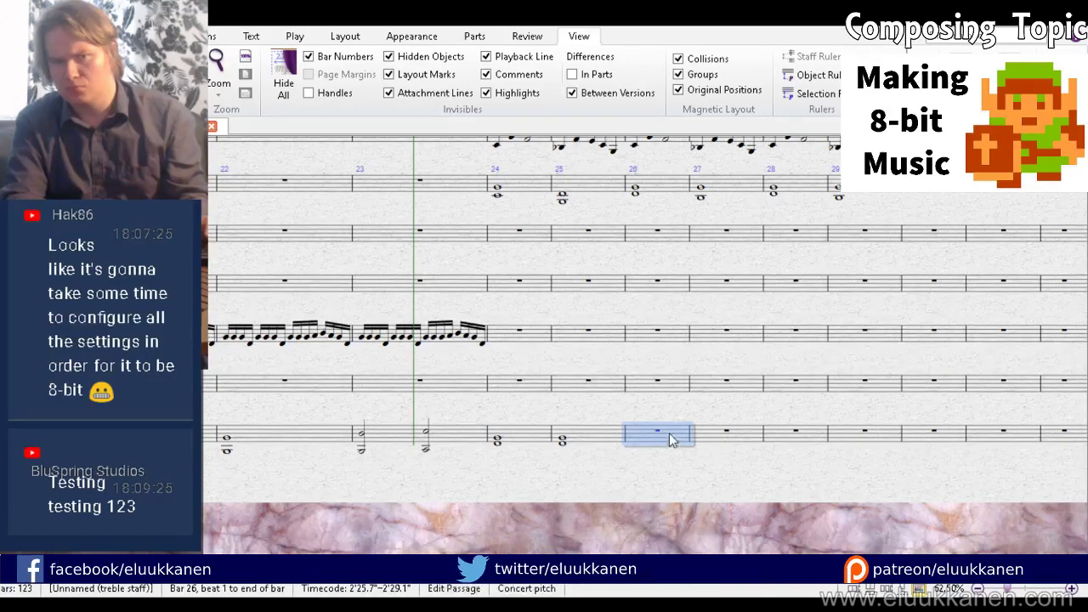
key("ctrl+v")
key("Escape")
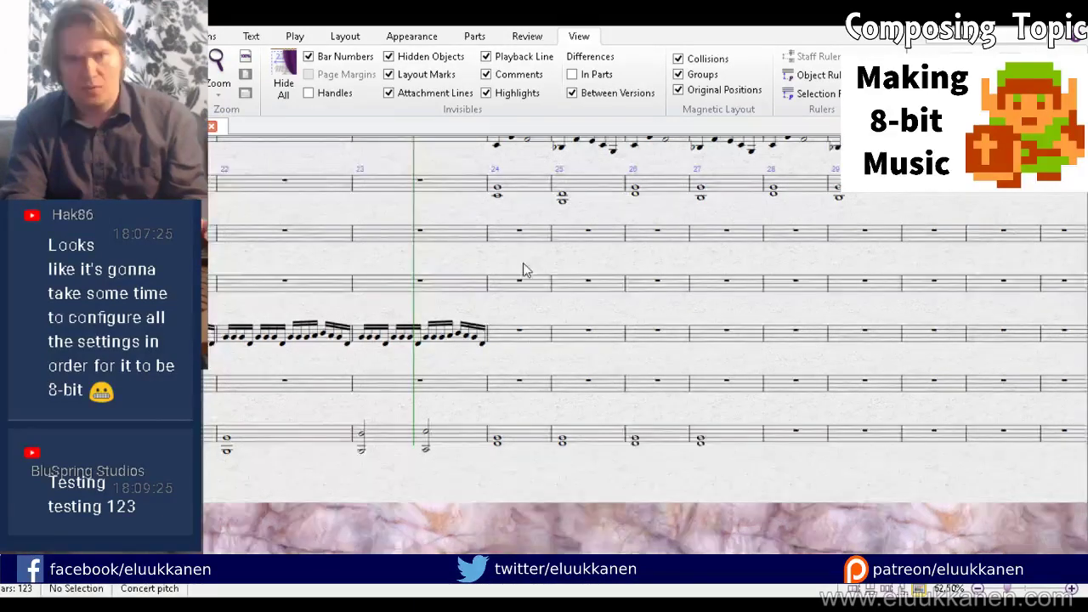
Step: Review the existing parts from bar 8 up to the new section at bars 20 to 24
scroll(523, 270, "up", 5)
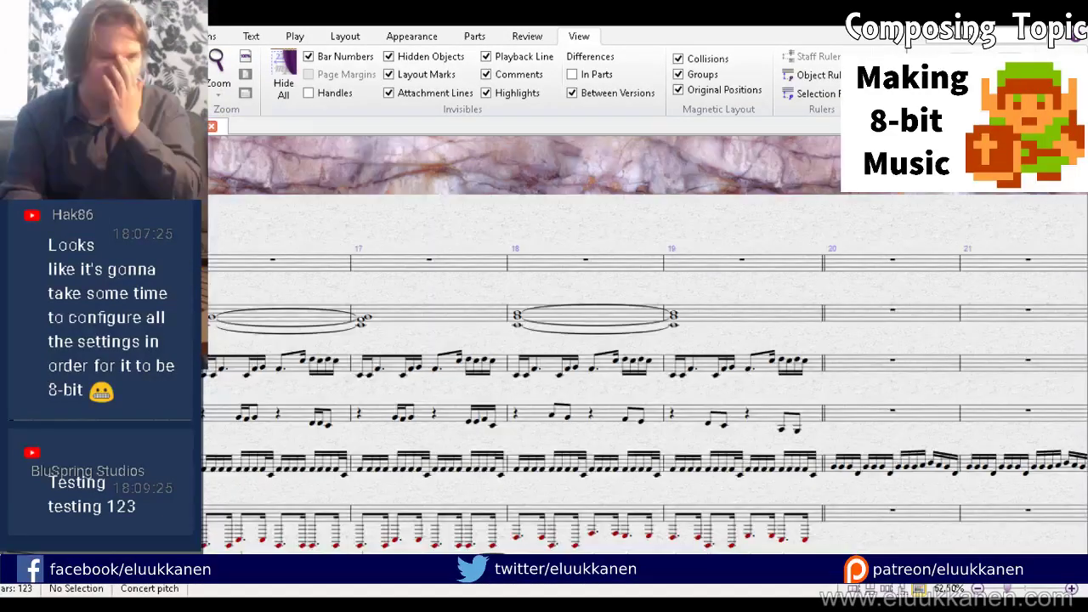
scroll(646, 383, "up", 5)
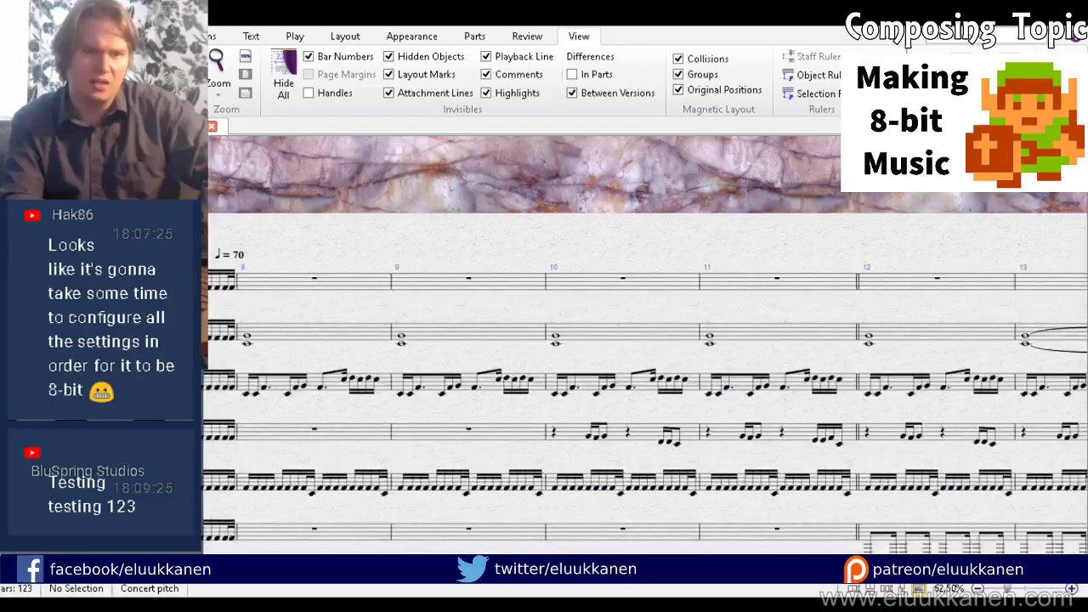
left_click_drag(352, 214, 582, 289)
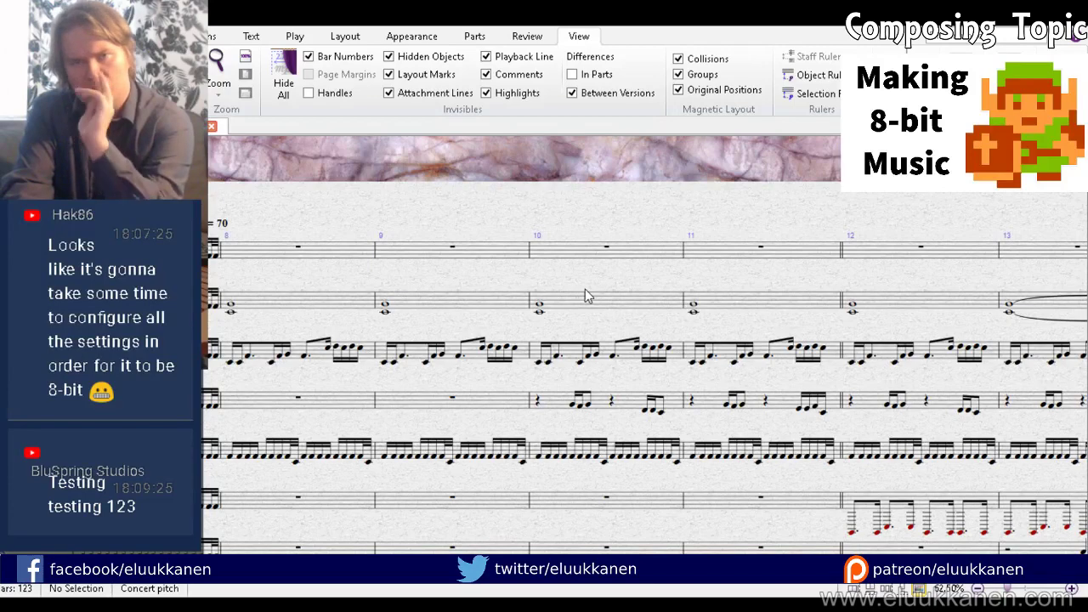
left_click_drag(585, 290, 93, 307)
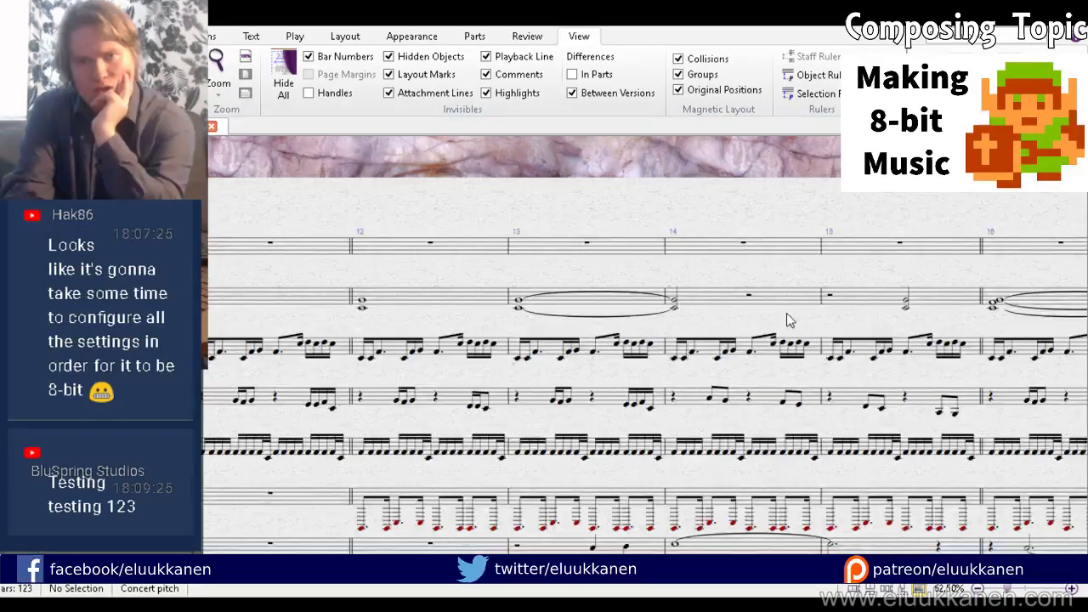
left_click_drag(788, 316, 398, 322)
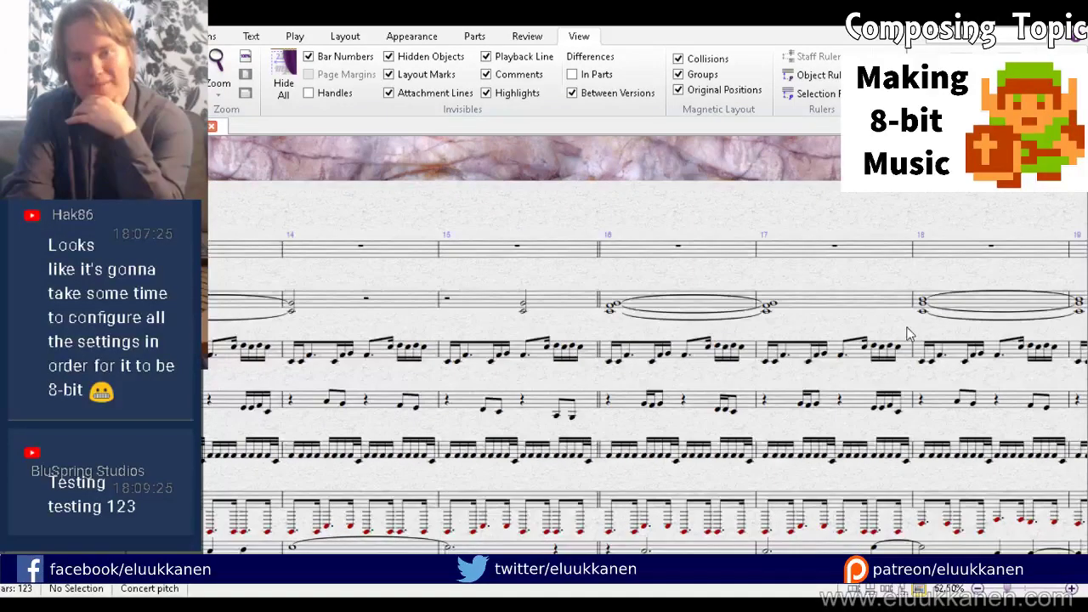
left_click_drag(887, 331, 51, 223)
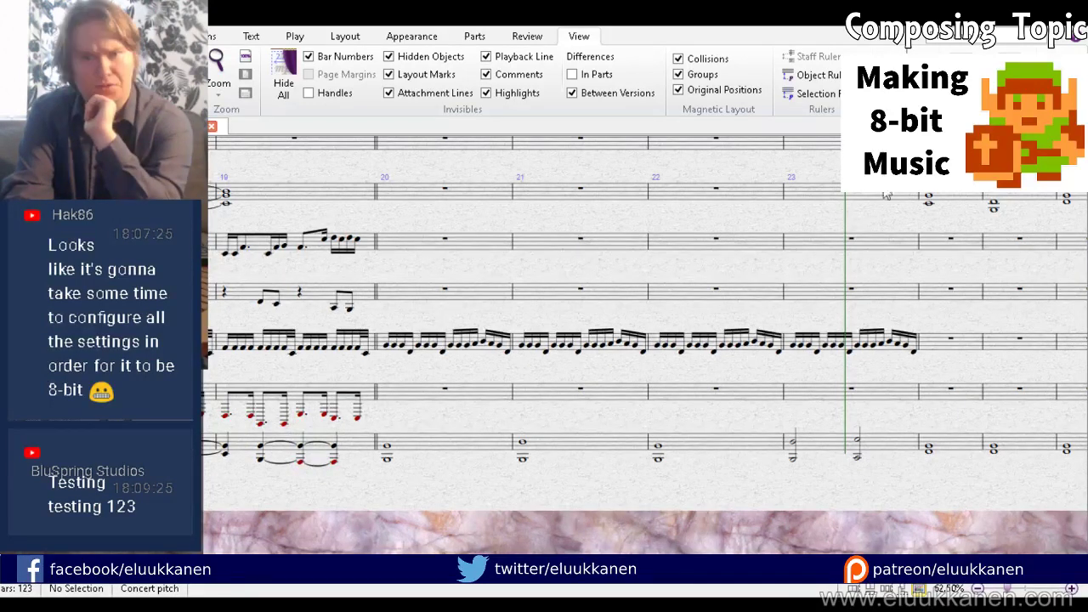
left_click_drag(825, 383, 729, 432)
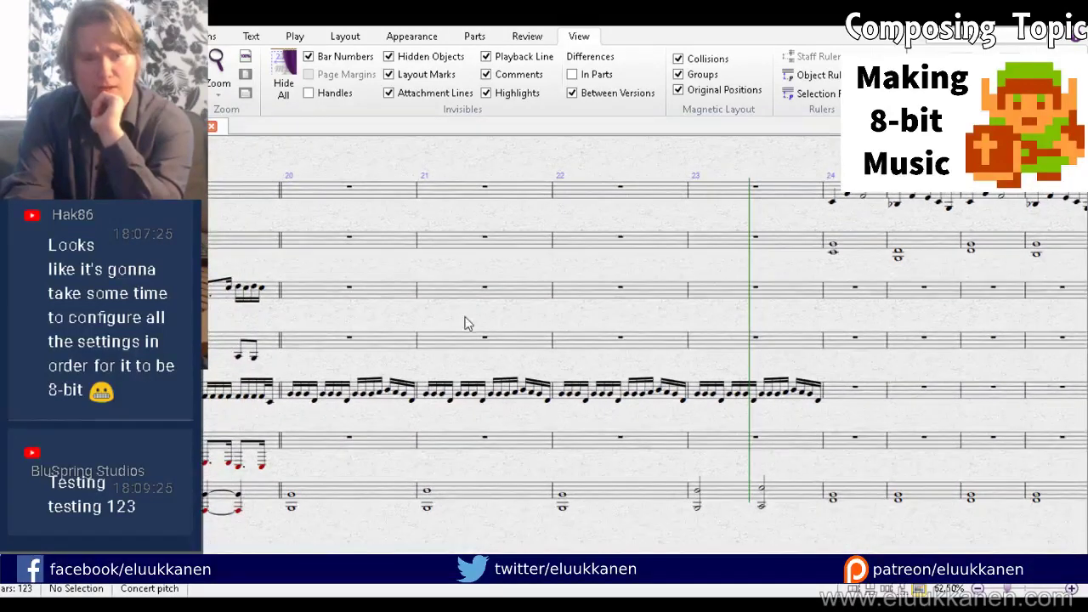
left_click_drag(469, 322, 576, 382)
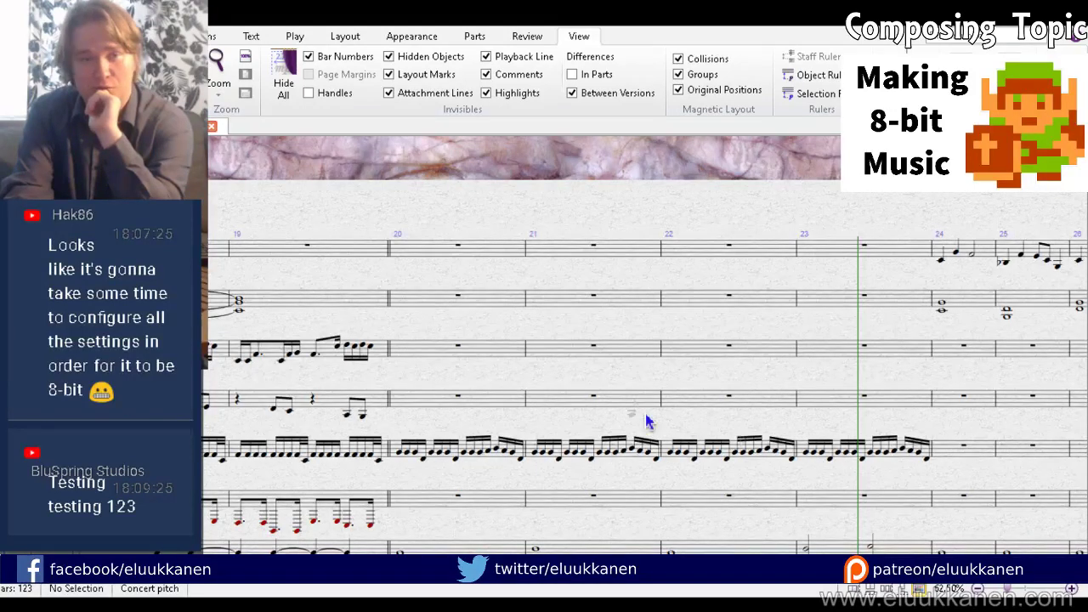
left_click(551, 393)
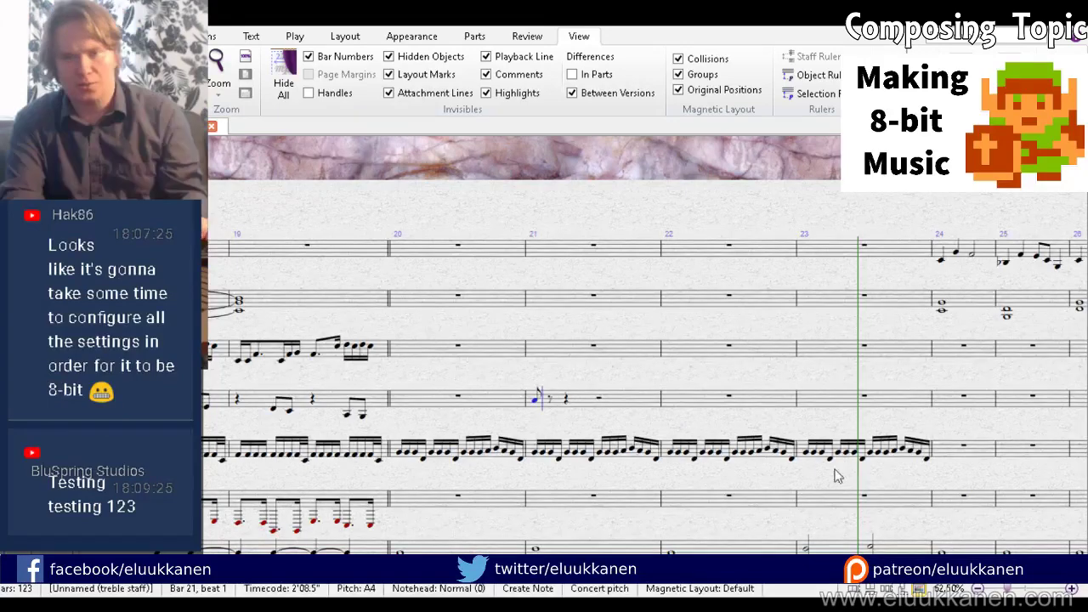
key("ctrl+z")
Step: Check the first notes of the sixteenth-note arpeggio in bar 20 and examine bars 19 to 24
left_click_drag(465, 382, 427, 324)
left_click(357, 399)
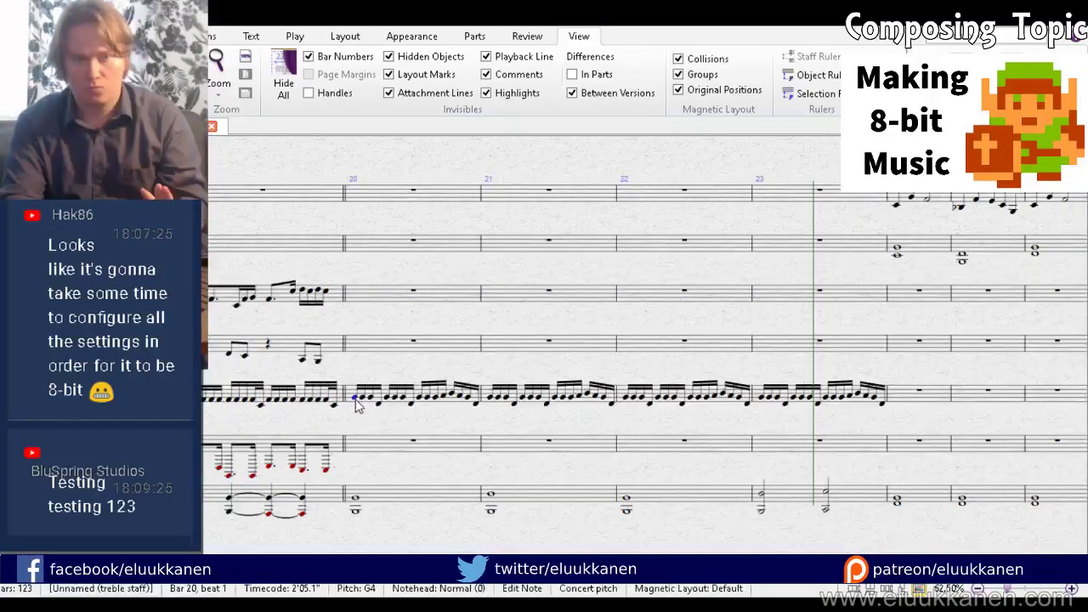
left_click(364, 399)
left_click(368, 427)
left_click_drag(367, 427, 416, 429)
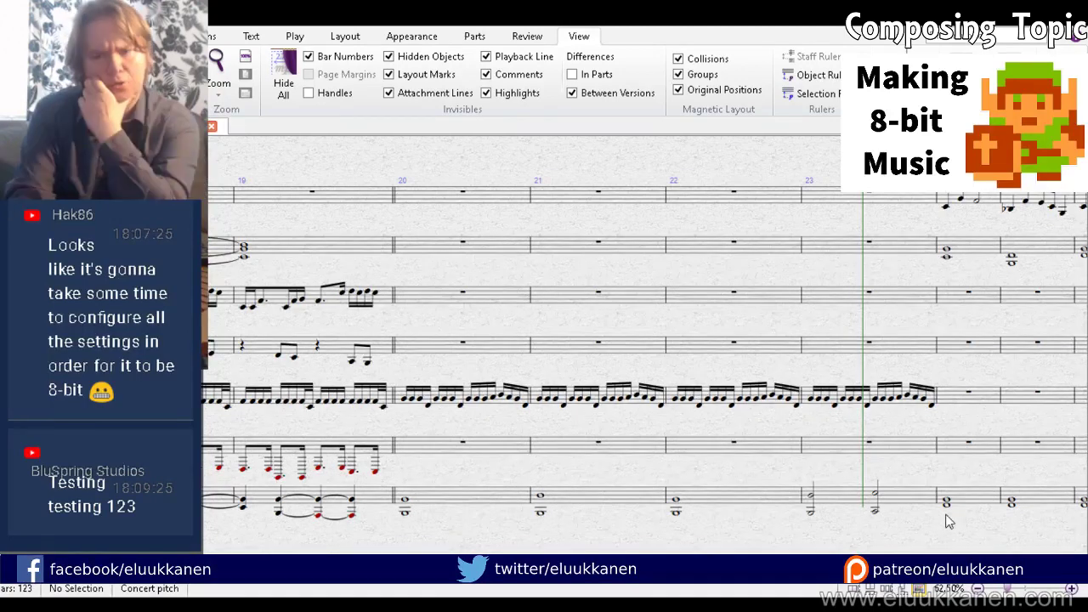
left_click(418, 195)
key("Escape")
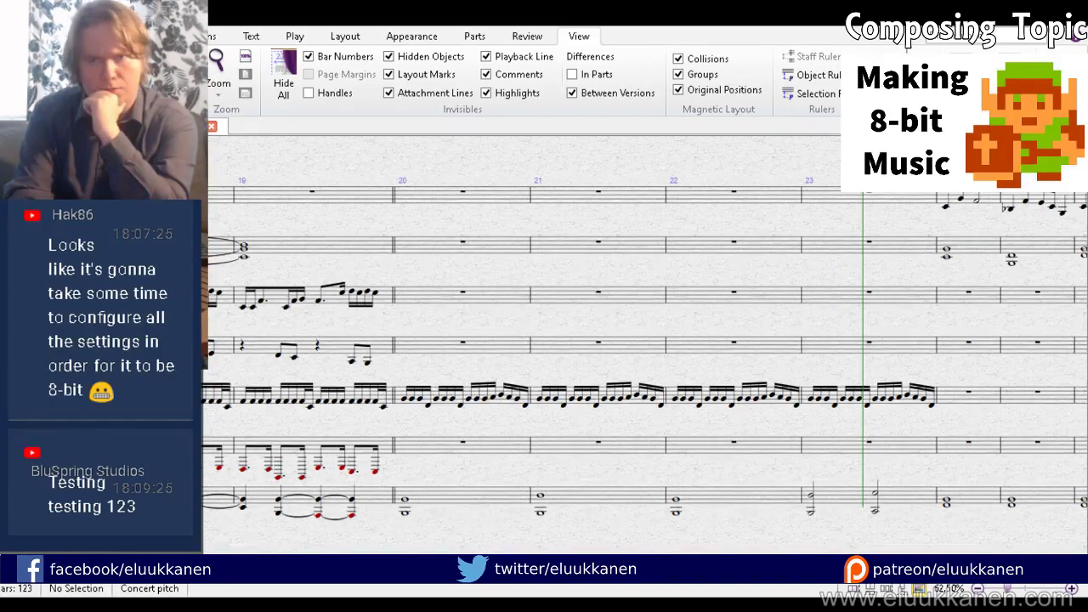
left_click(8, 37)
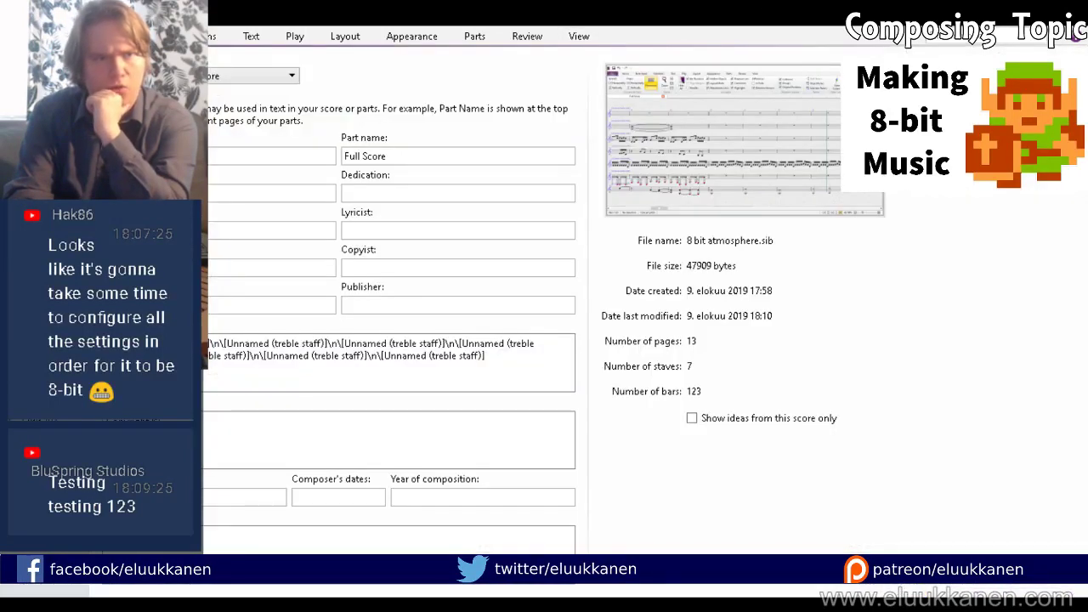
left_click(9, 37)
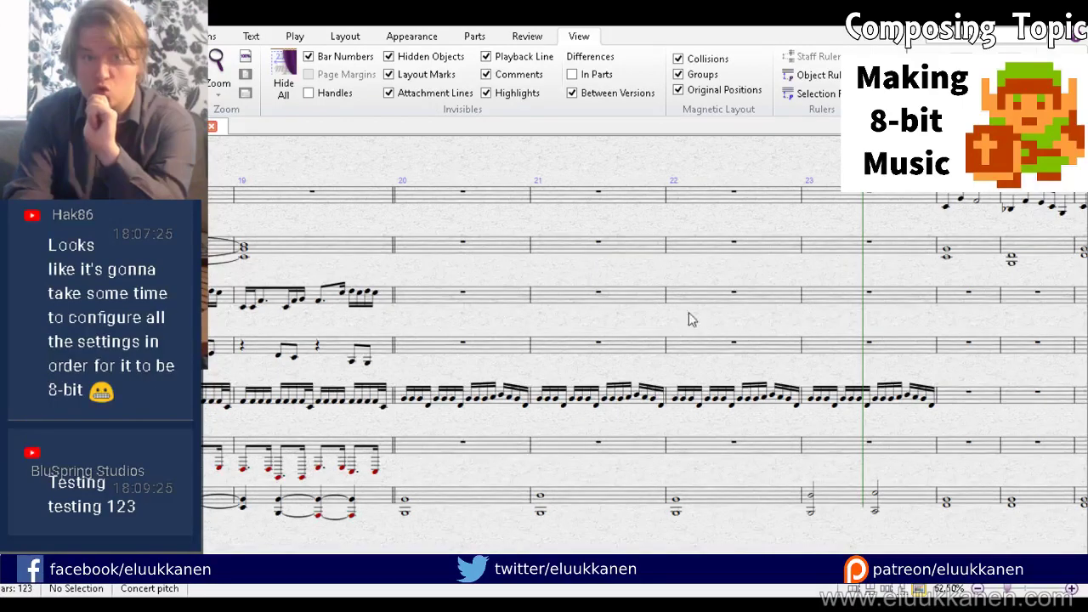
left_click(19, 36)
key("Escape")
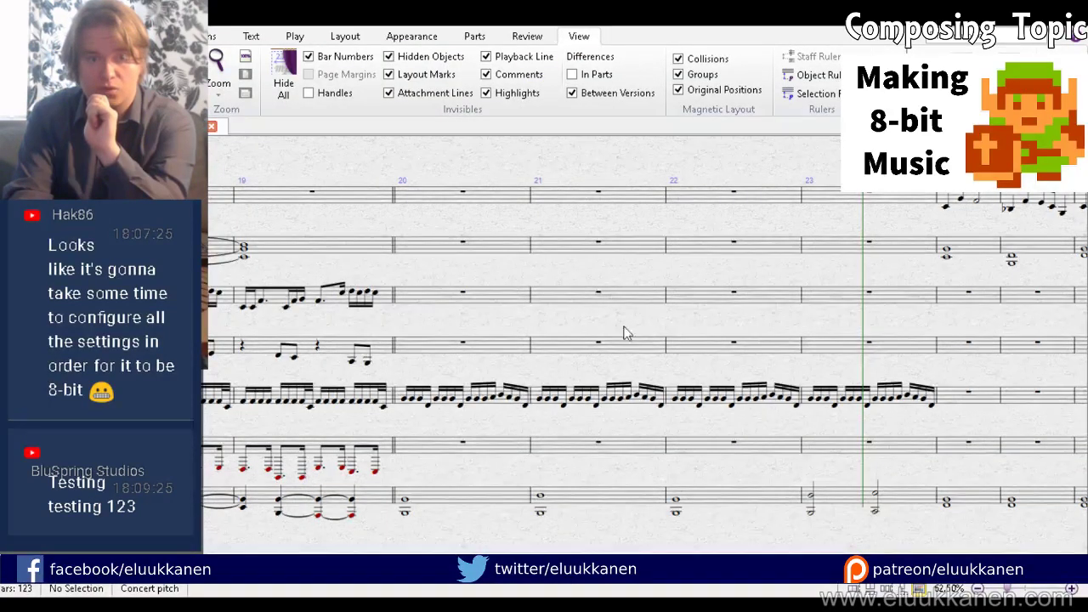
Step: Examine the parts of the new section from bar 20 to bar 28 and play back its opening bars
left_click_drag(675, 364, 261, 276)
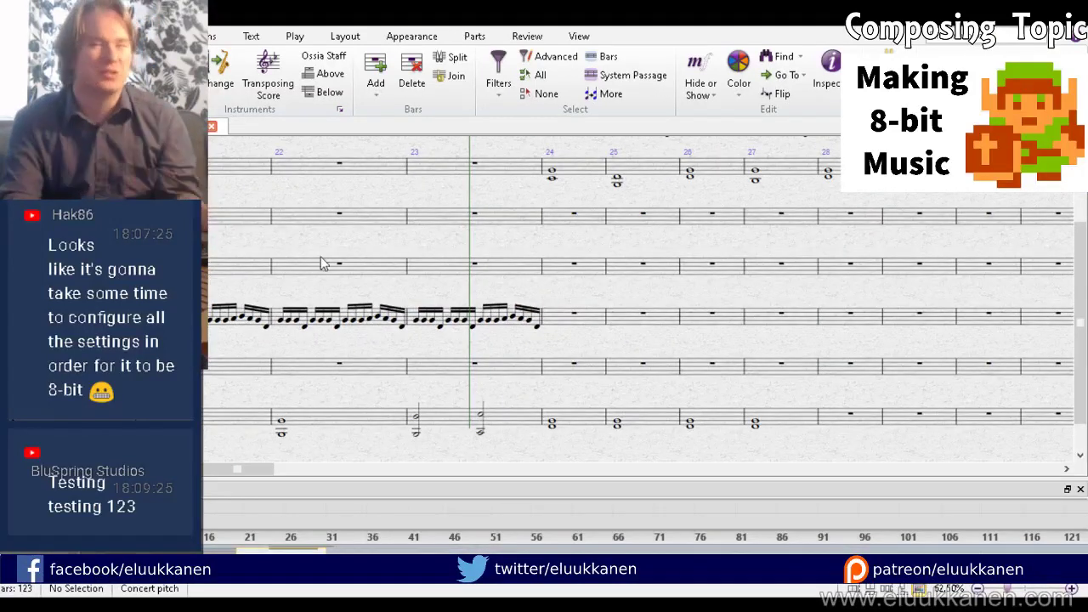
left_click_drag(216, 197, 614, 345)
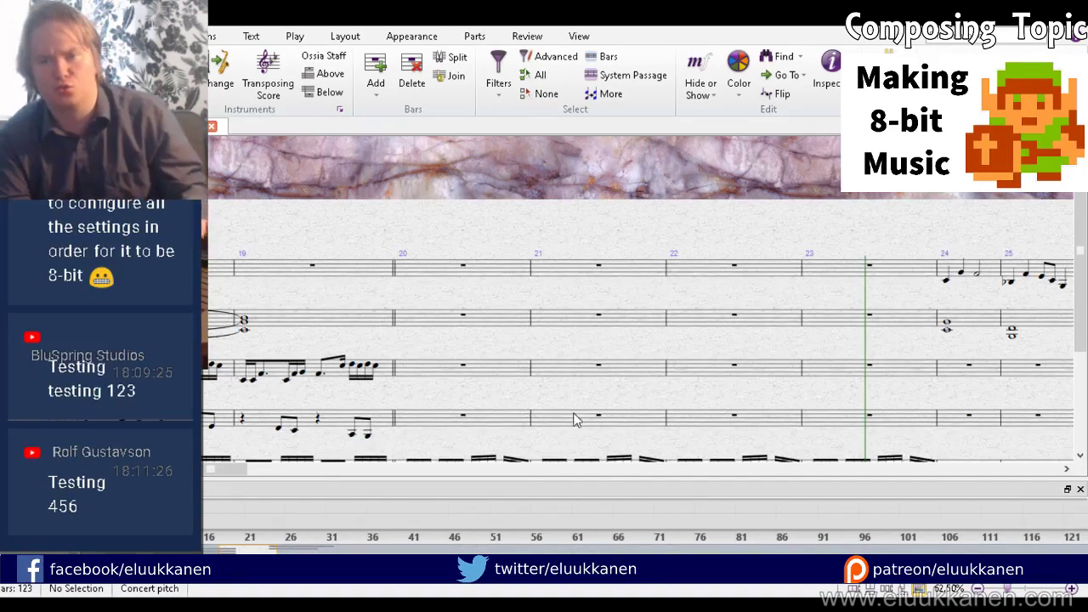
left_click_drag(714, 340, 623, 182)
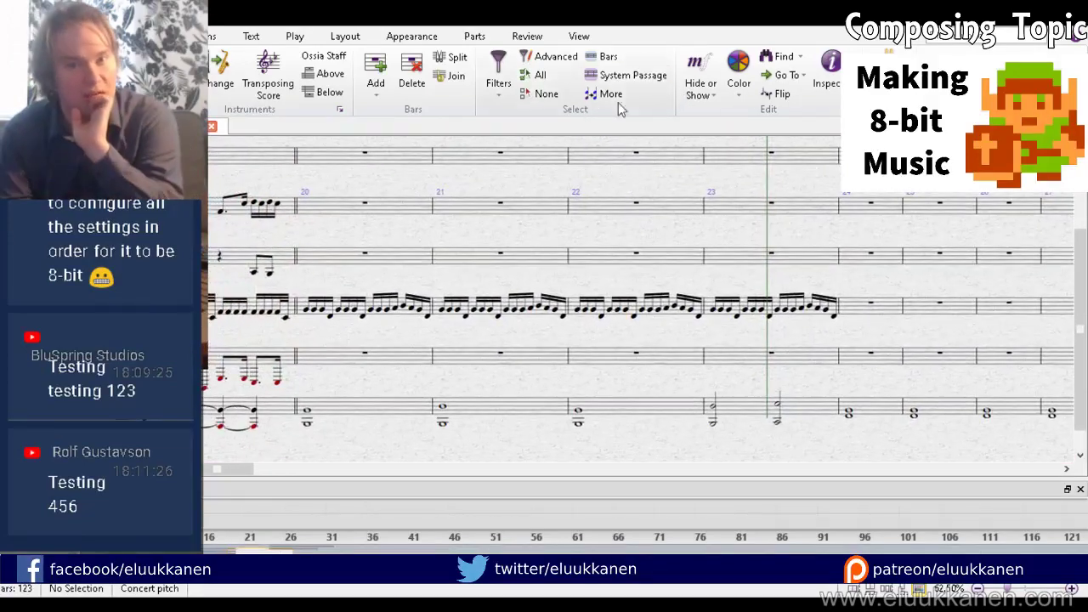
left_click(580, 36)
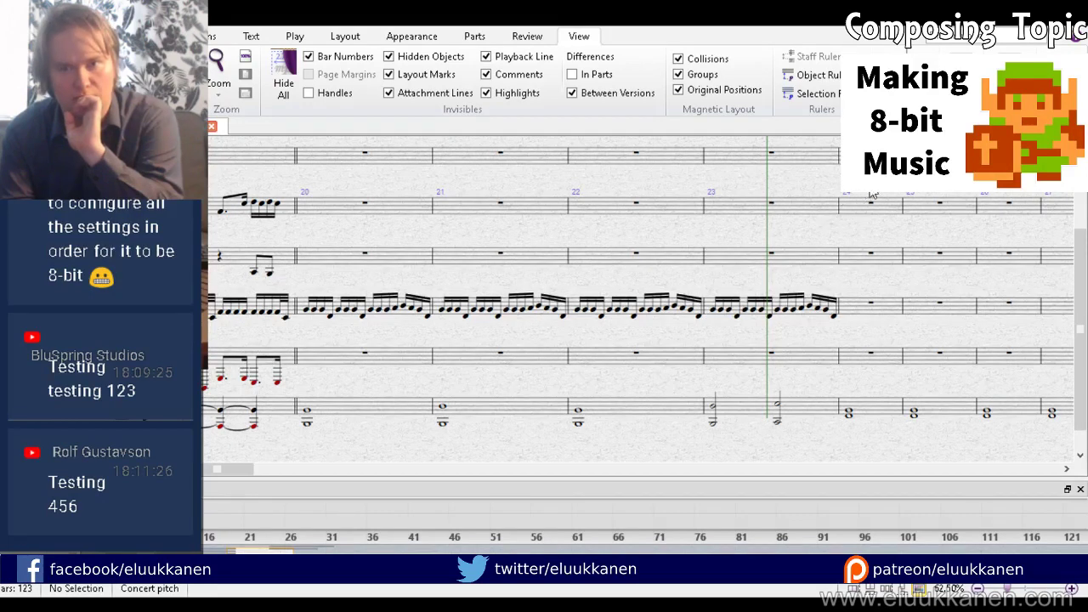
scroll(847, 199, "up", 1)
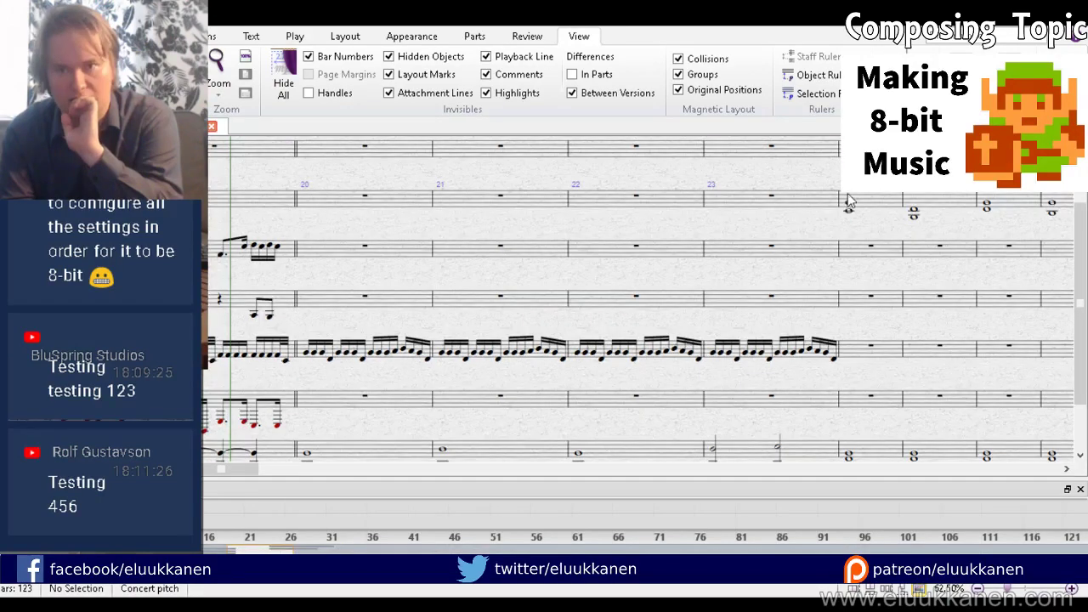
key("p")
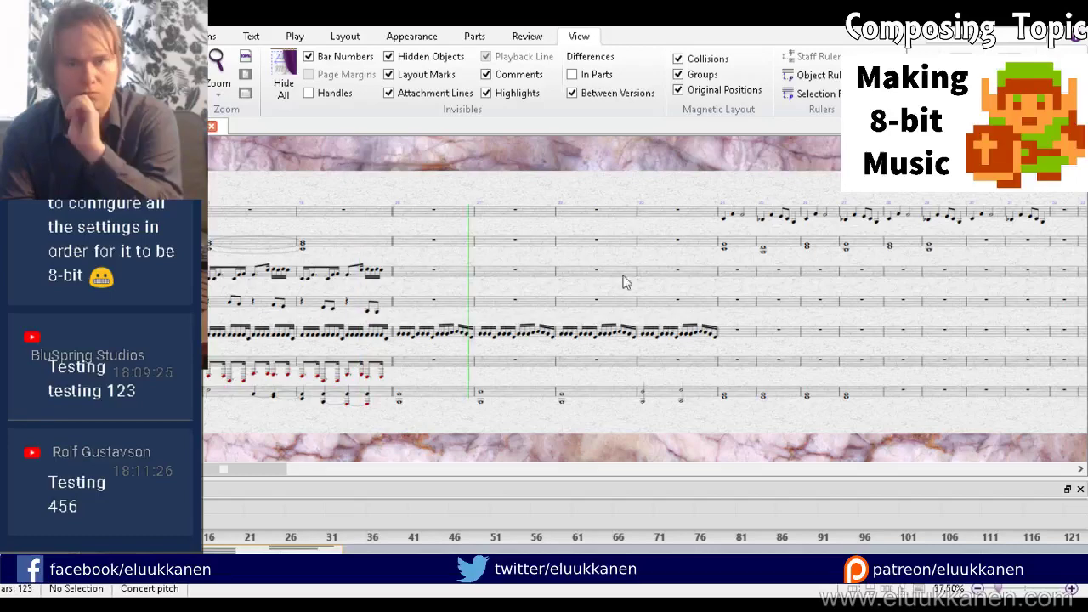
key("space")
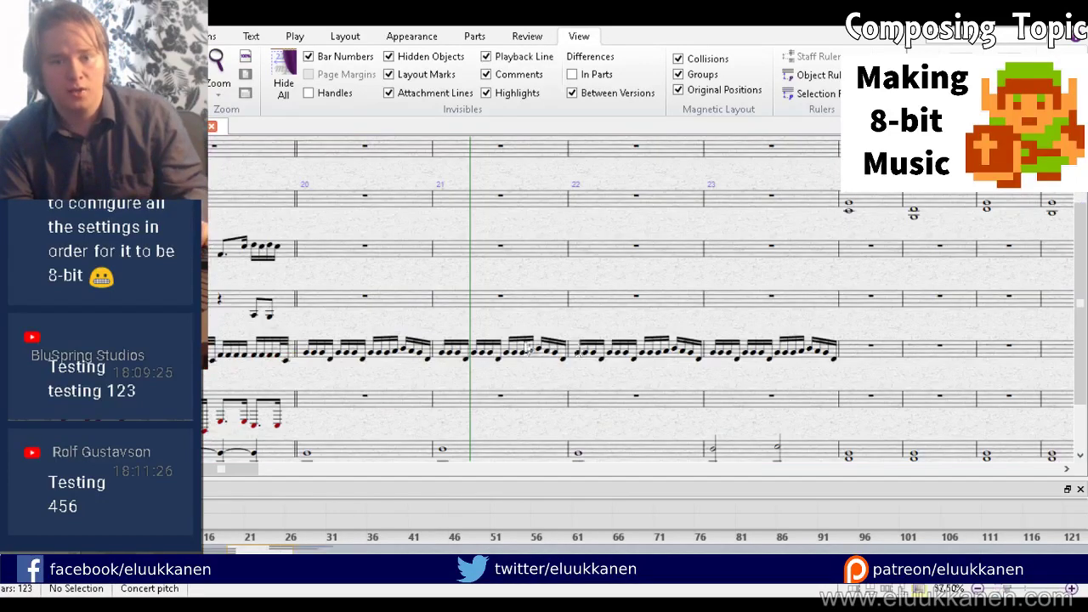
Step: Copy the bar 21 arpeggio into the staff above and raise the copy's first three notes to B4 and its fourth to G4
left_click(529, 349)
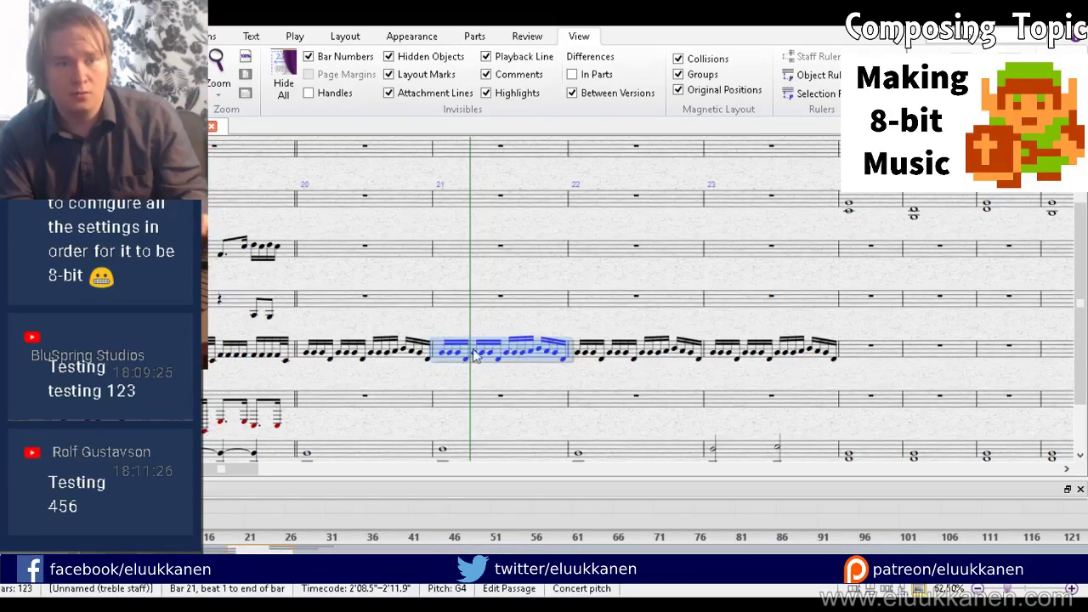
left_click(444, 320, "alt")
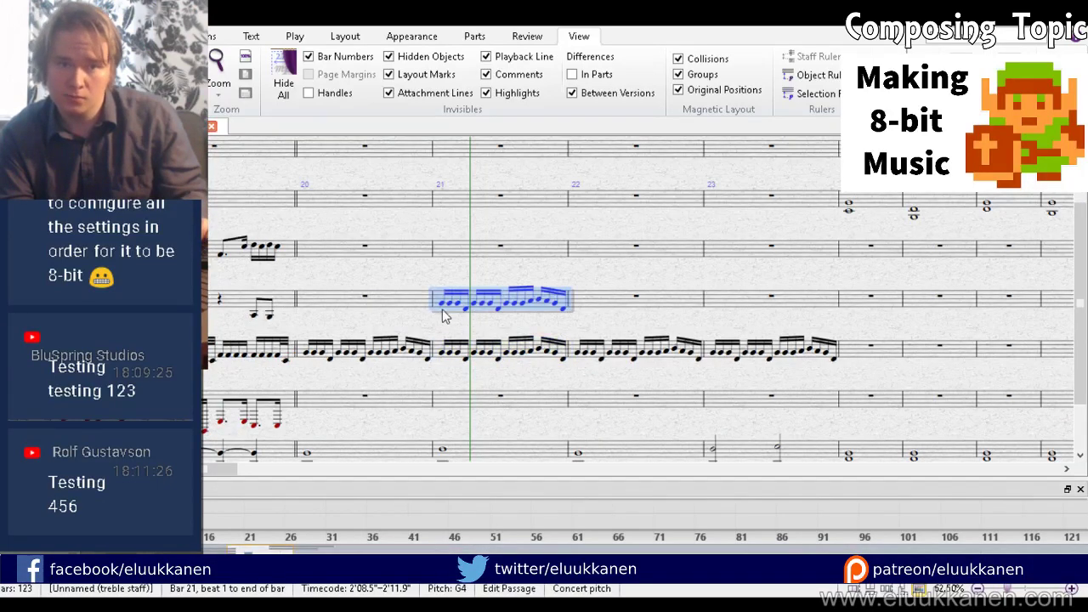
left_click(444, 303)
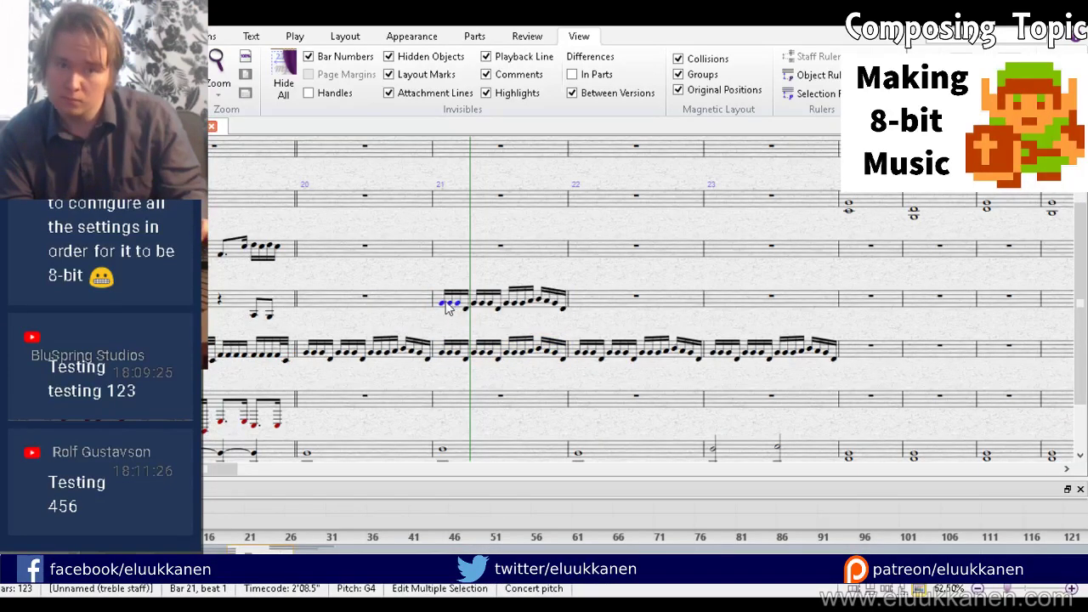
left_click_drag(441, 302, 464, 301)
left_click(465, 311)
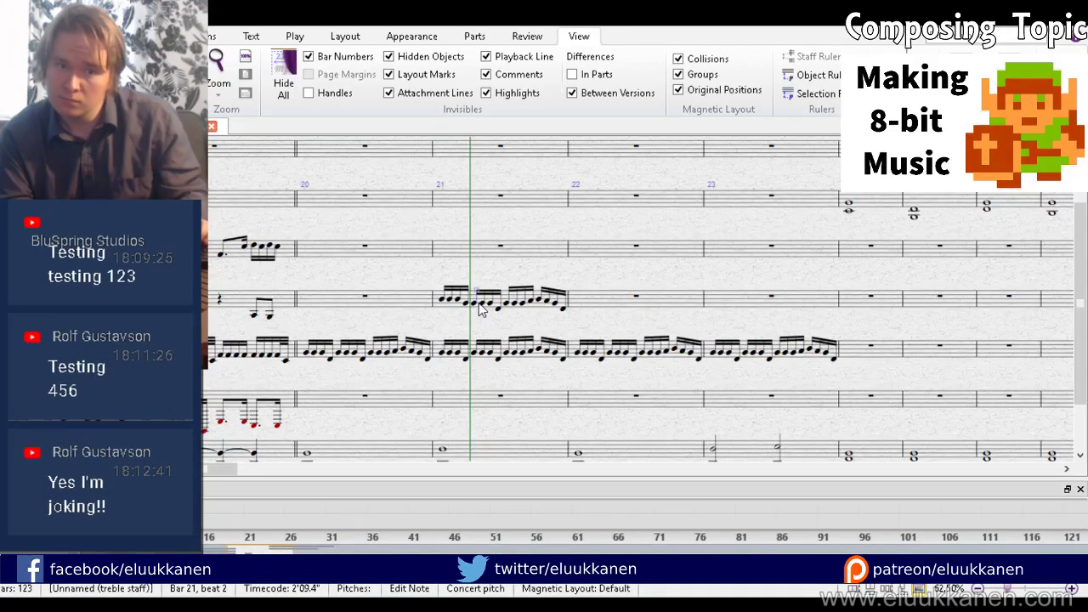
Step: Raise the first three notes of beat 2 in the copied bar 21 arpeggio to B4 and raise that beat's fourth note
left_click(483, 309, "shift")
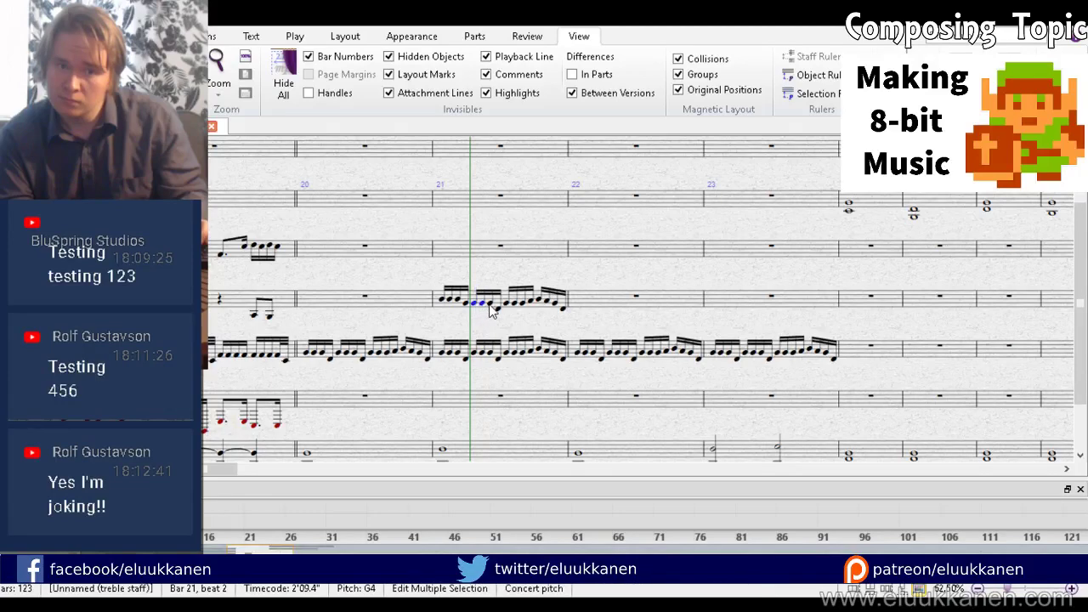
left_click(490, 303, "shift")
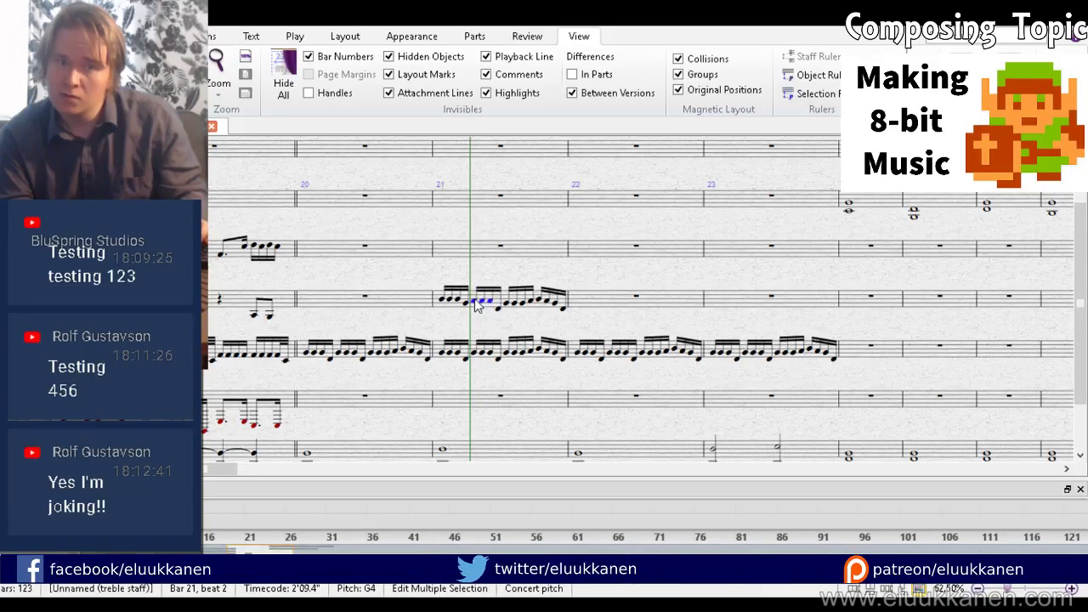
left_click_drag(476, 302, 476, 298)
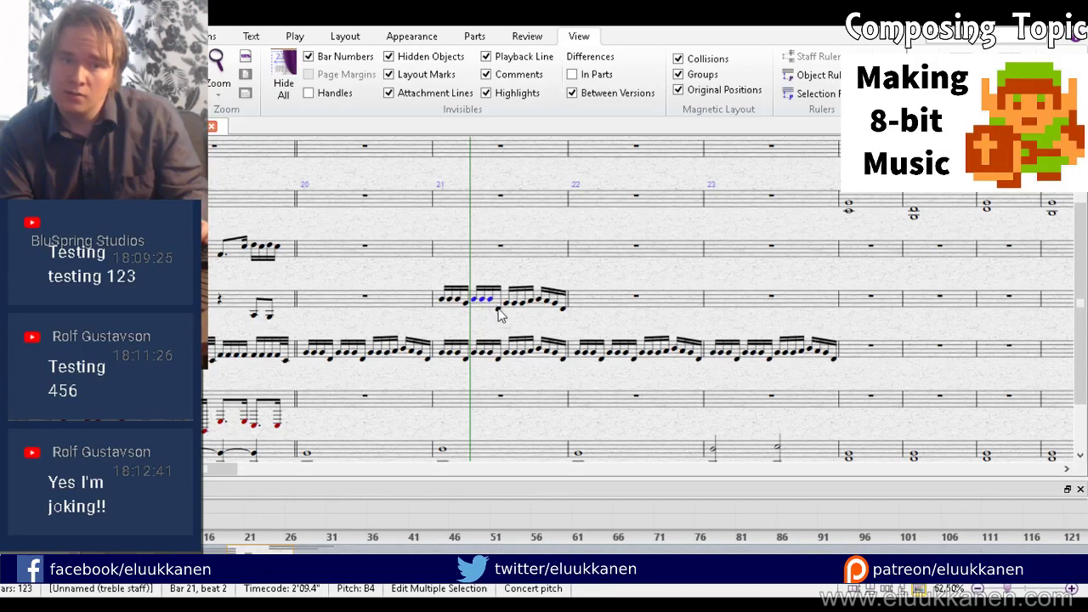
left_click(498, 307)
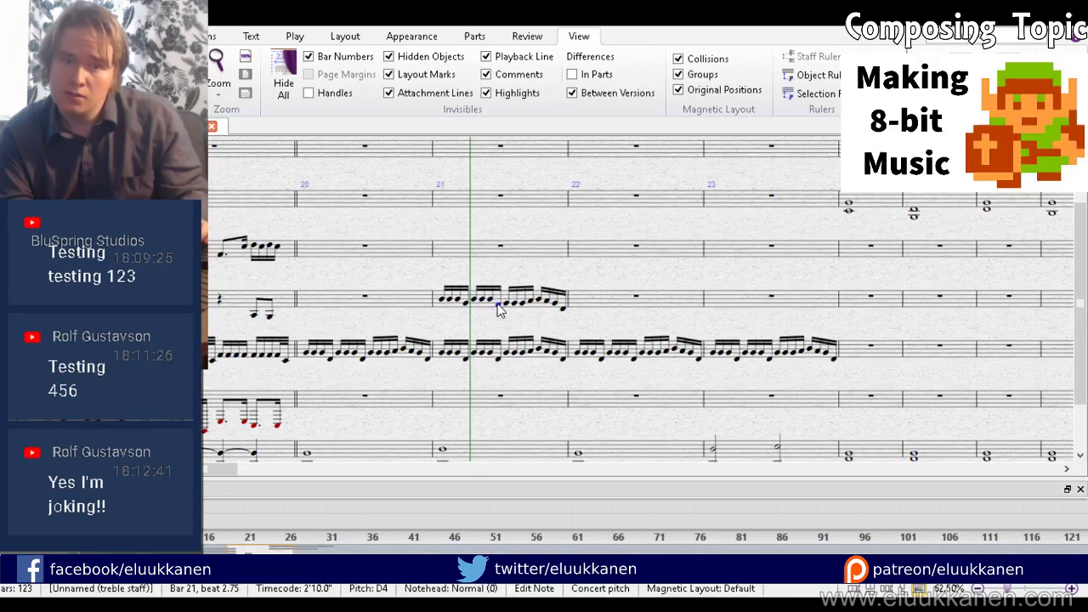
Step: Raise beats 3 and 4 of the copied bar 21 arpeggio, starting beat 3 on B4 and ending the bar on D5
left_click(505, 300)
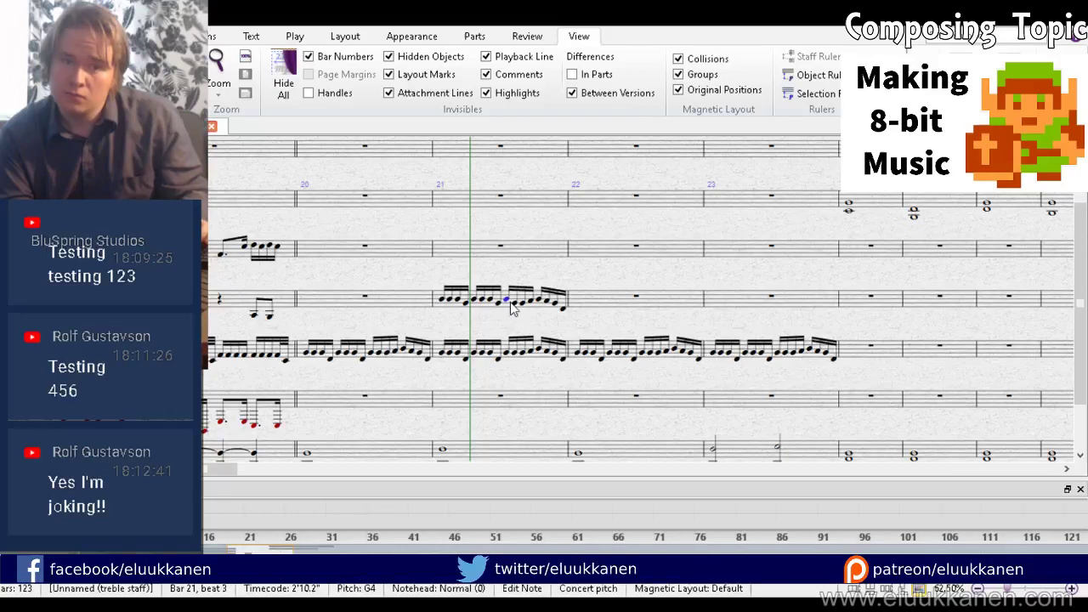
left_click(514, 303)
left_click(522, 303, "ctrl")
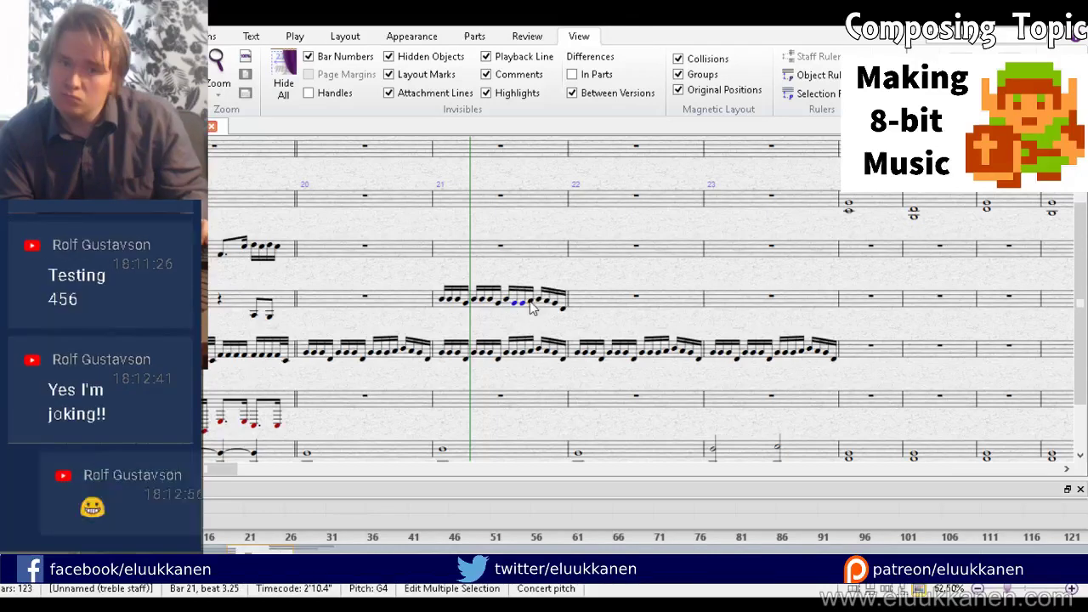
left_click(542, 305, "shift")
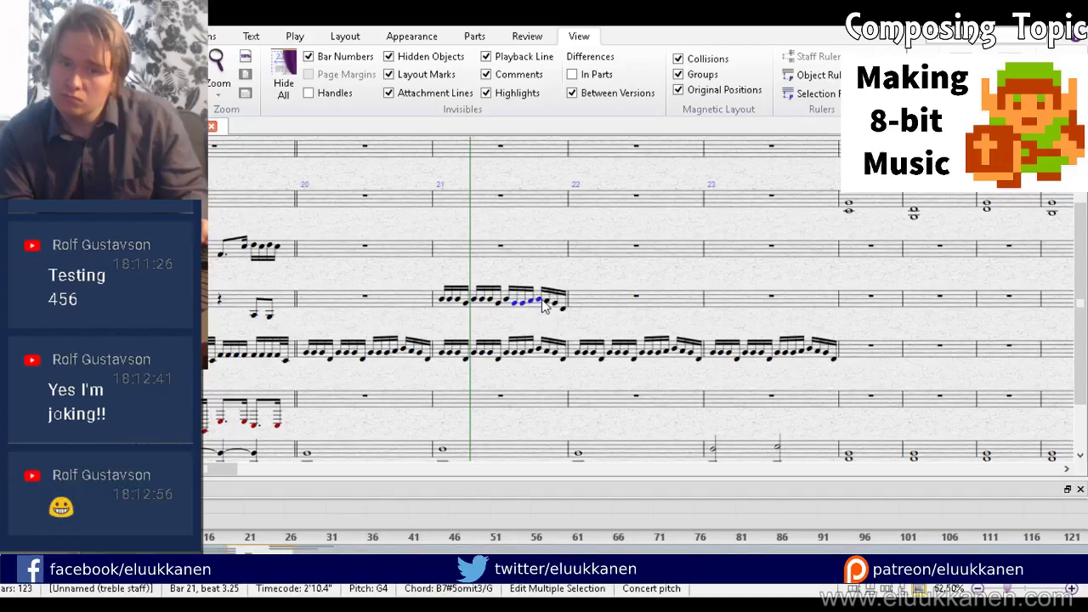
left_click(547, 301, "ctrl")
left_click(554, 303, "ctrl")
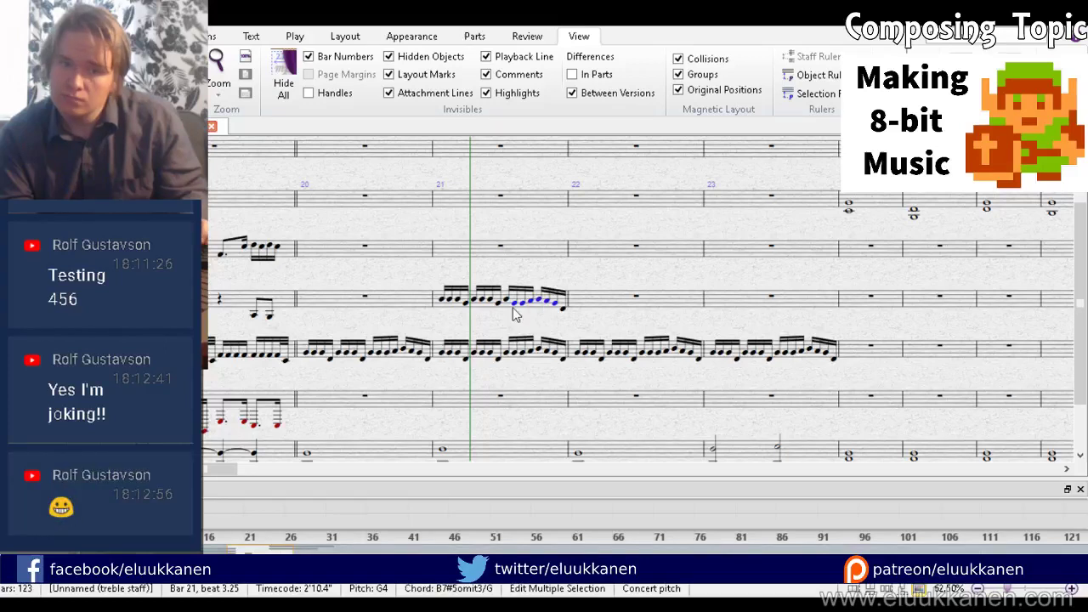
key("Up")
key("Up")
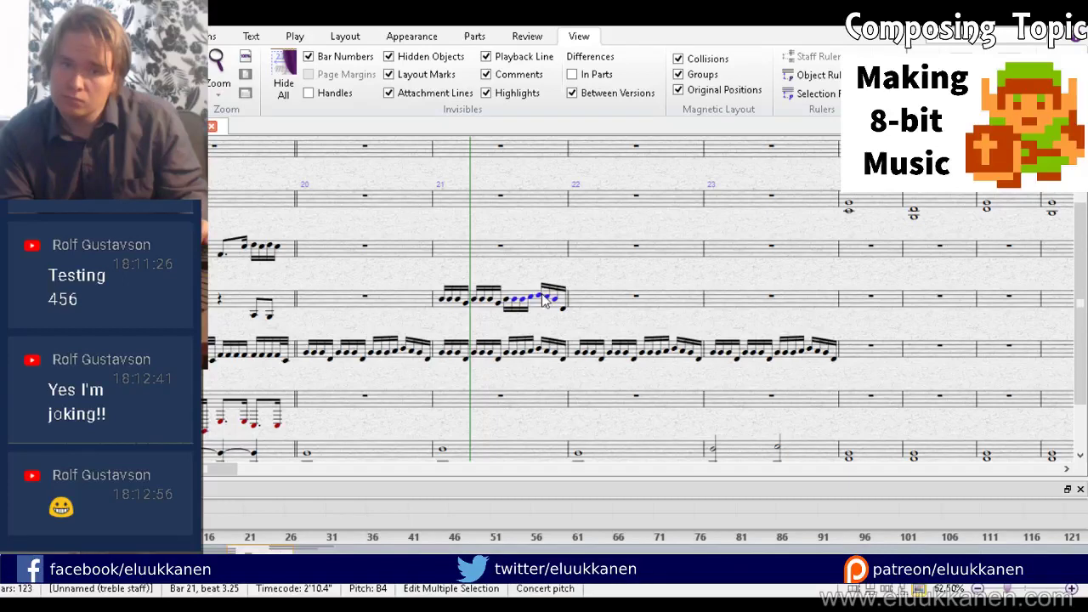
key("Escape")
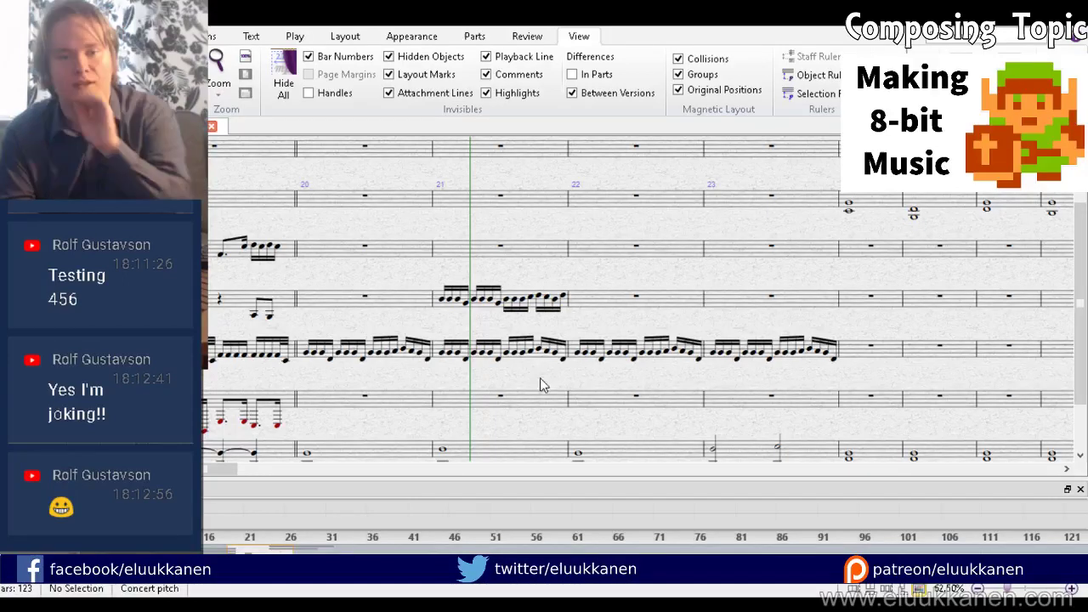
Step: Play back the section from bar 20 and copy the harmony arpeggio from bar 21 into bar 23 of the same staff
key("p")
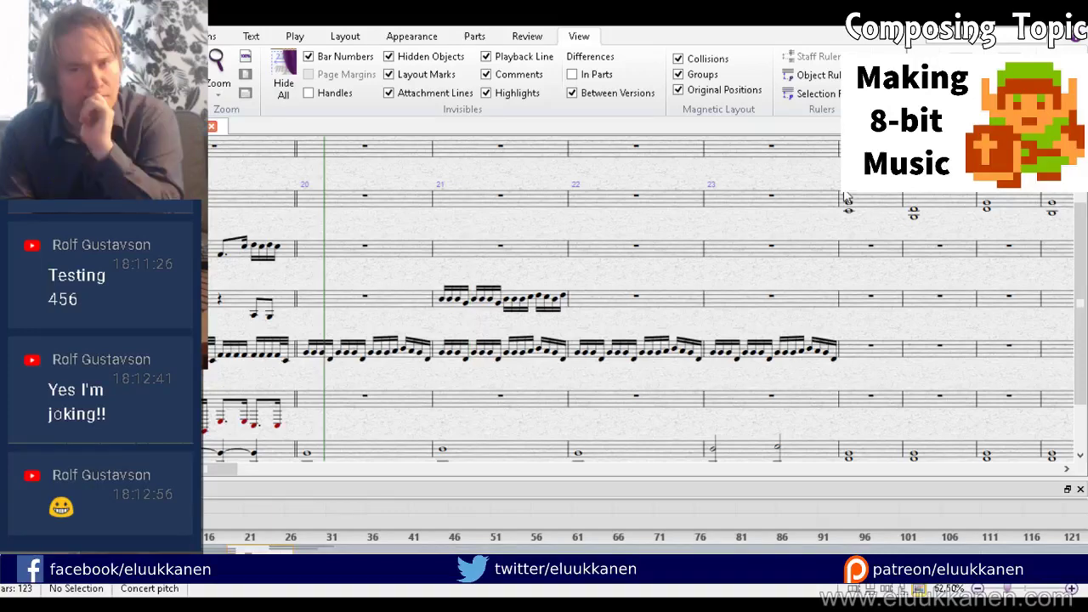
key("space")
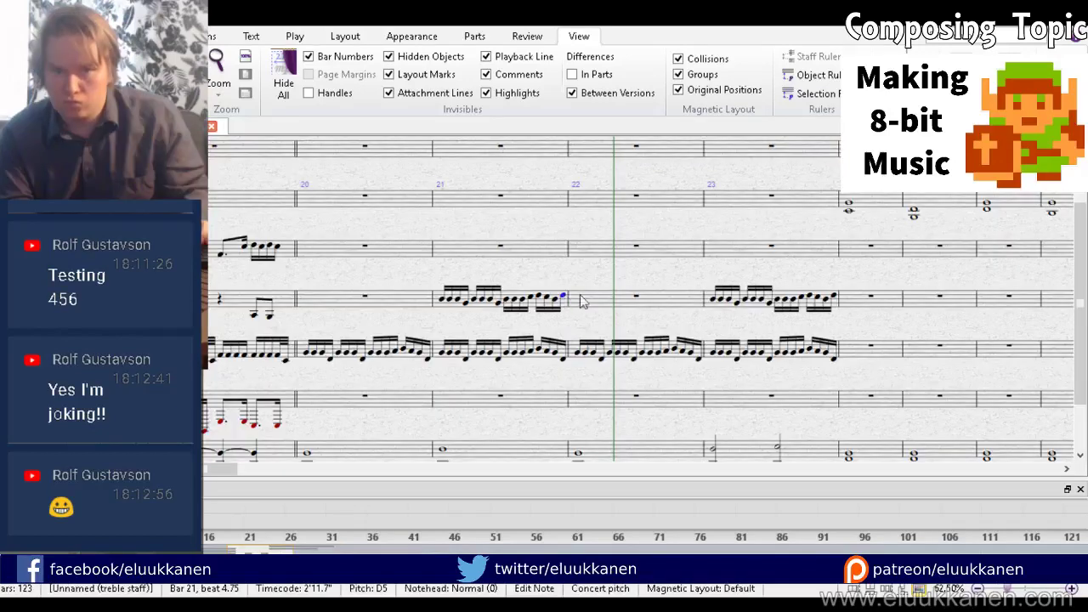
Step: Add whole notes to the harmony arpeggio's staff, G4 in bar 22 and A4 in bar 20
left_click(590, 306)
left_click(579, 299)
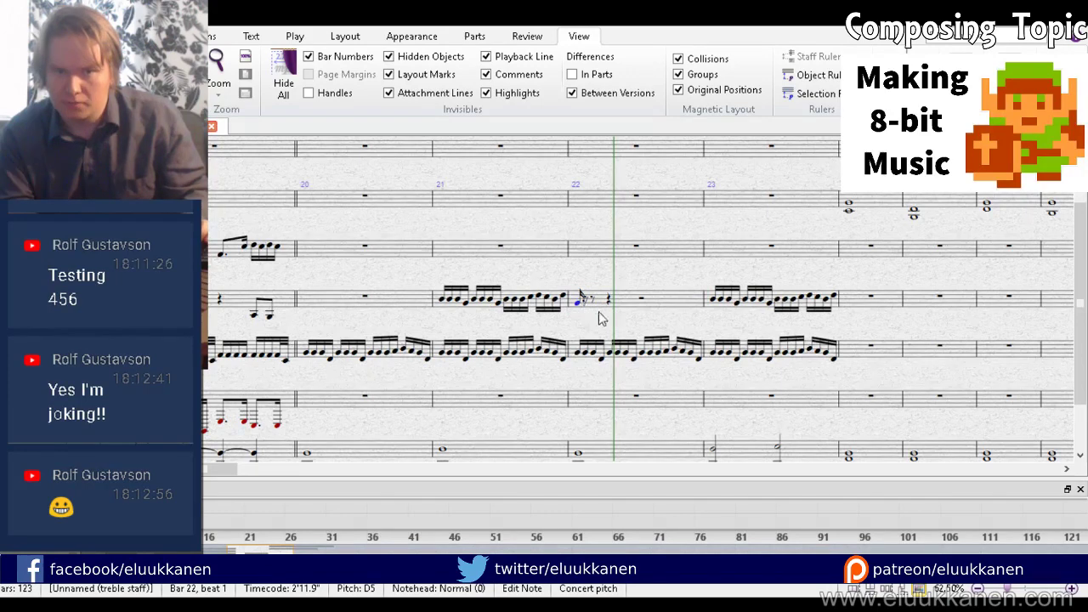
key("g")
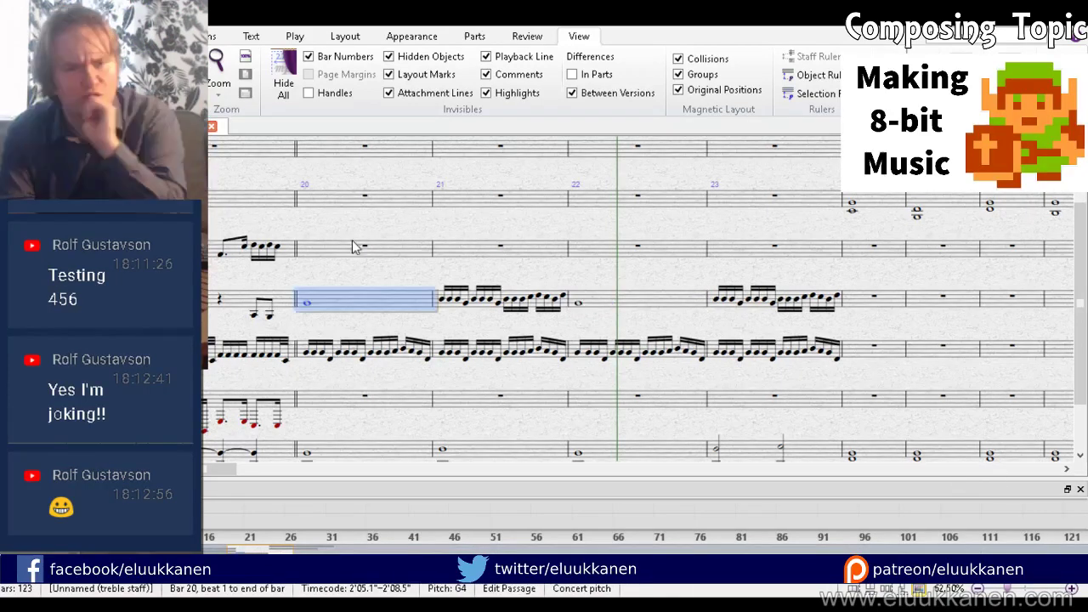
left_click(307, 302)
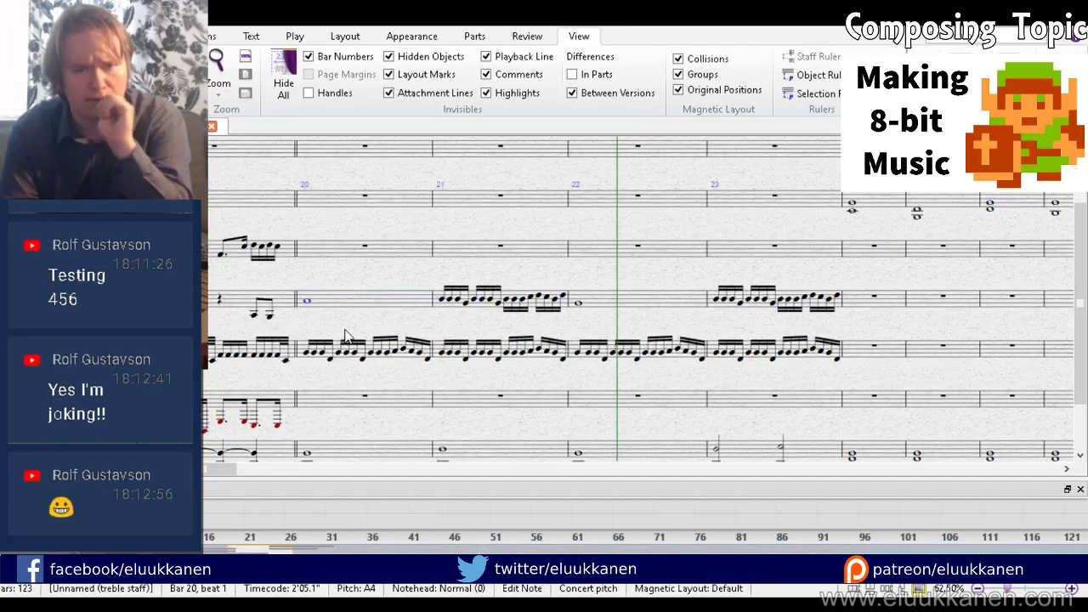
left_click(351, 270)
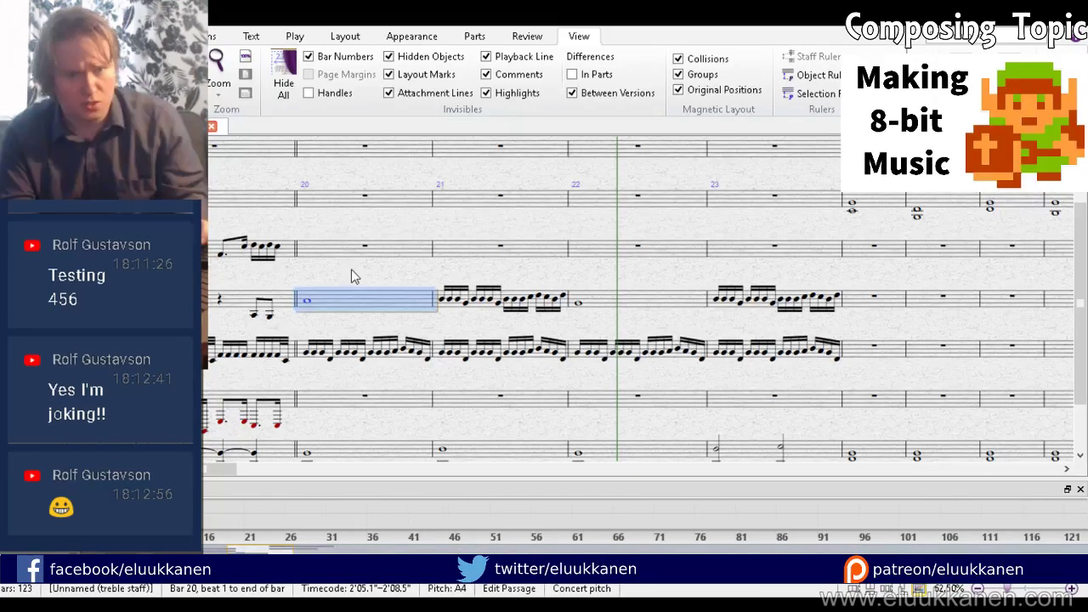
Step: Enter four beamed eighth notes in the top staff's bar 20, starting on C5 with B4 third and D4 fourth
left_click_drag(339, 268, 424, 330)
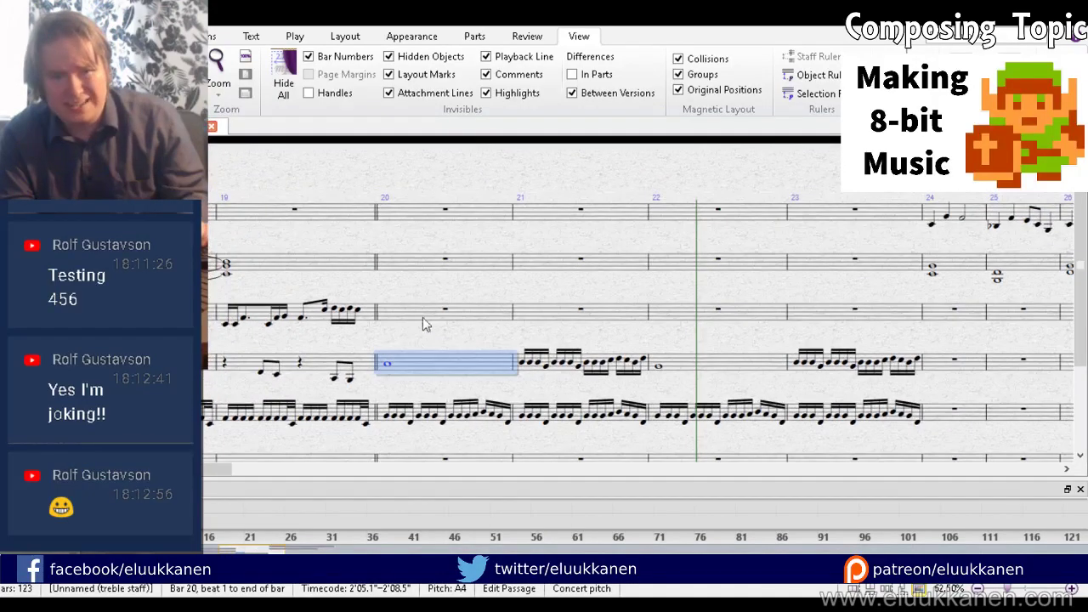
left_click(422, 315)
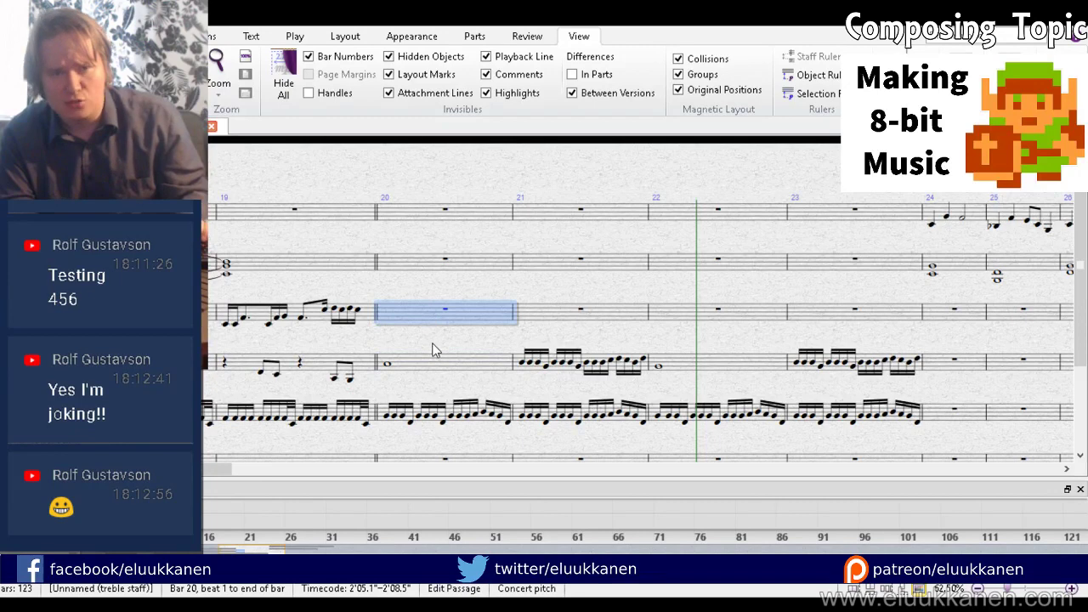
key("Escape")
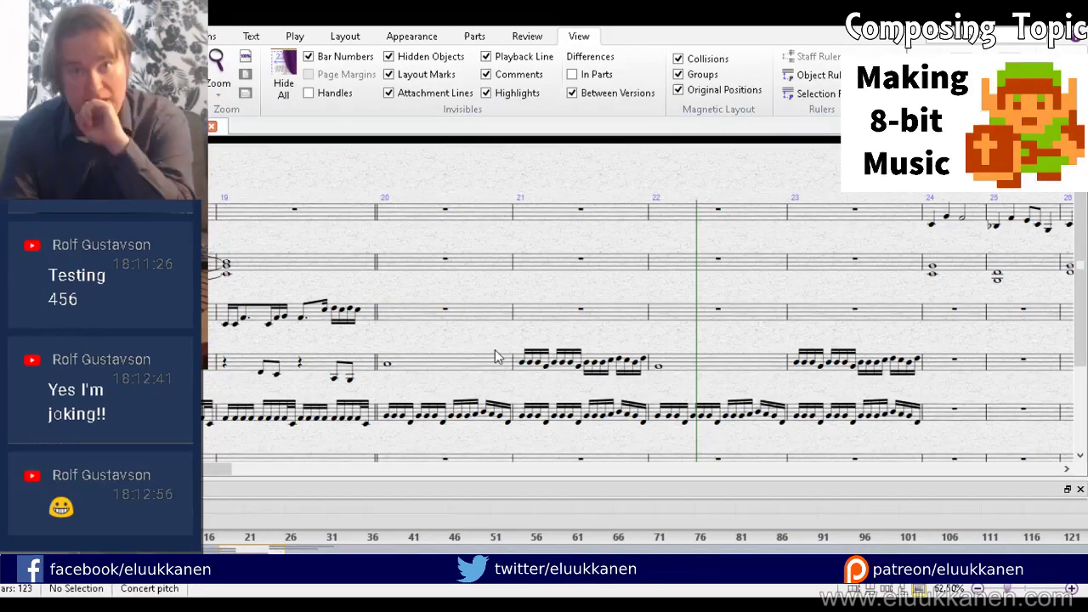
left_click(417, 219)
key("c")
key("d")
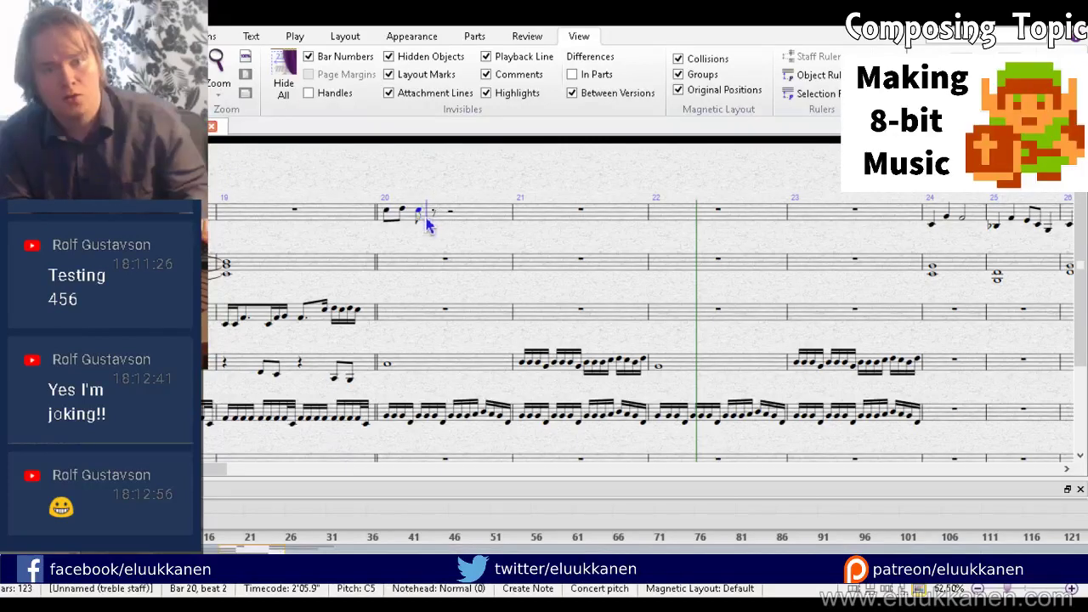
left_click(428, 220)
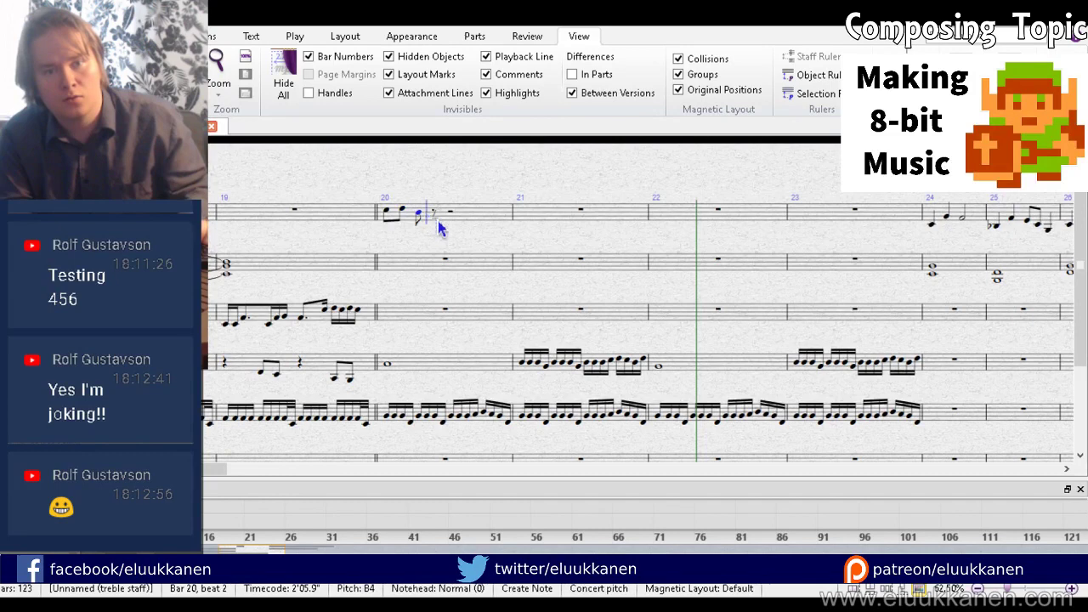
left_click(435, 220)
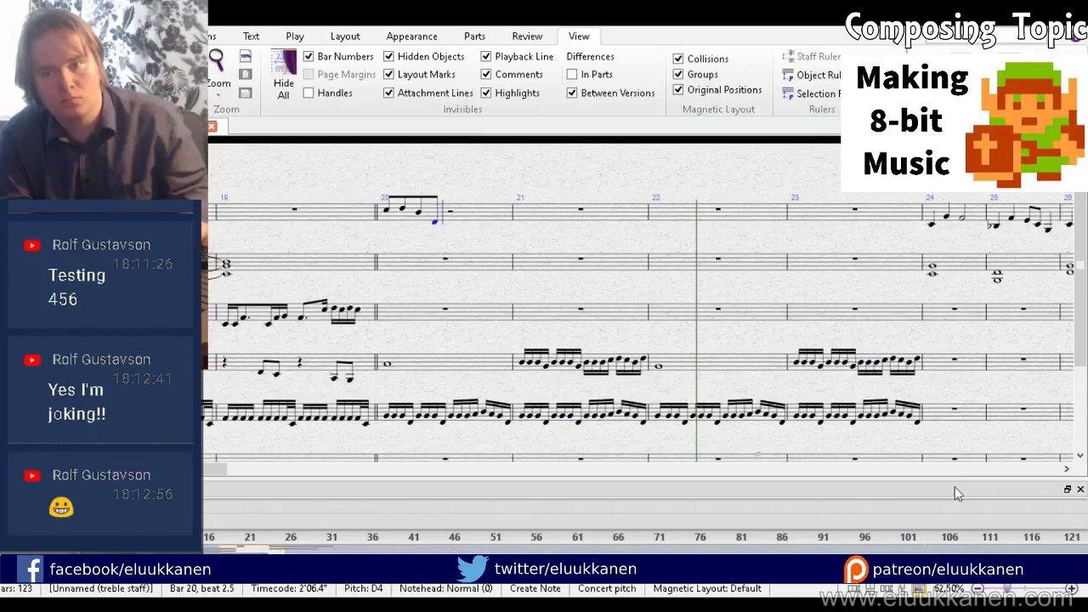
key("Escape")
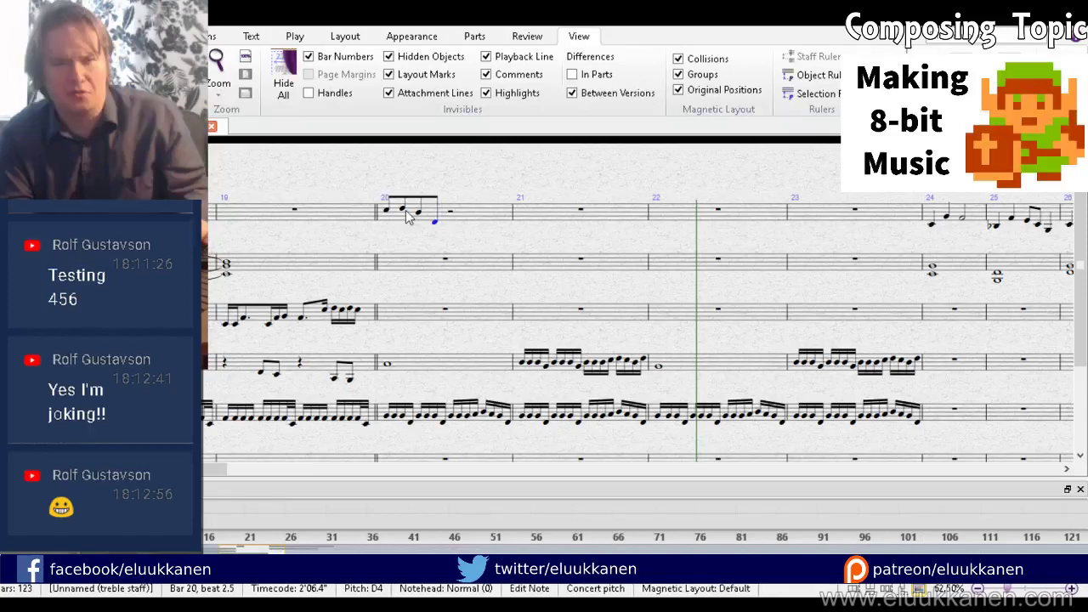
Step: Repeat the four-note eighth-note figure to fill bars 20 to 23 of the top staff
left_click(387, 209, "ctrl")
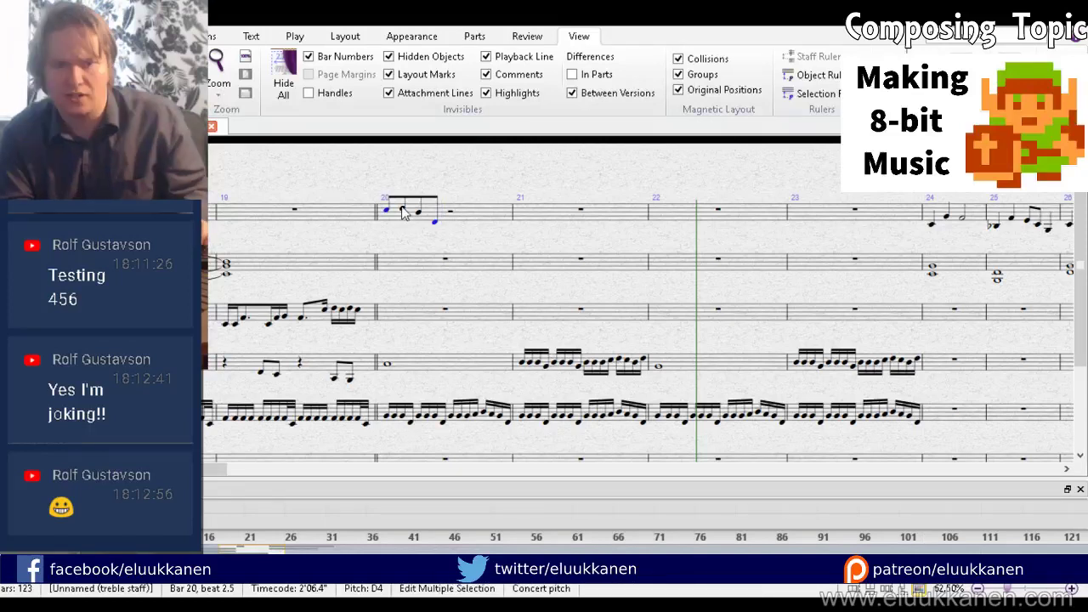
left_click(450, 213)
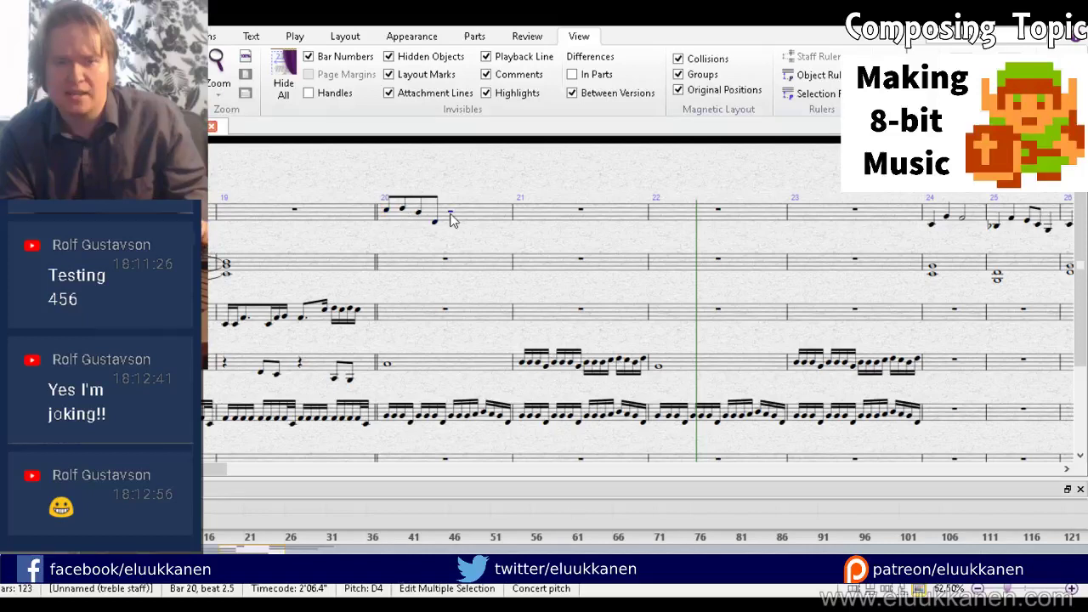
key("ctrl+v")
left_click(550, 219)
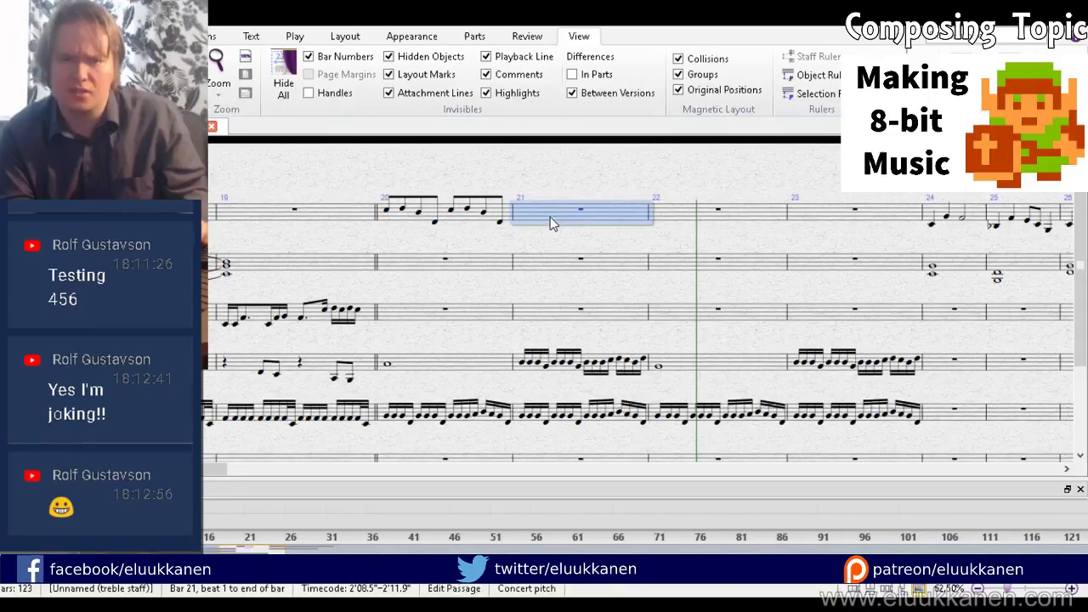
key("ctrl+v")
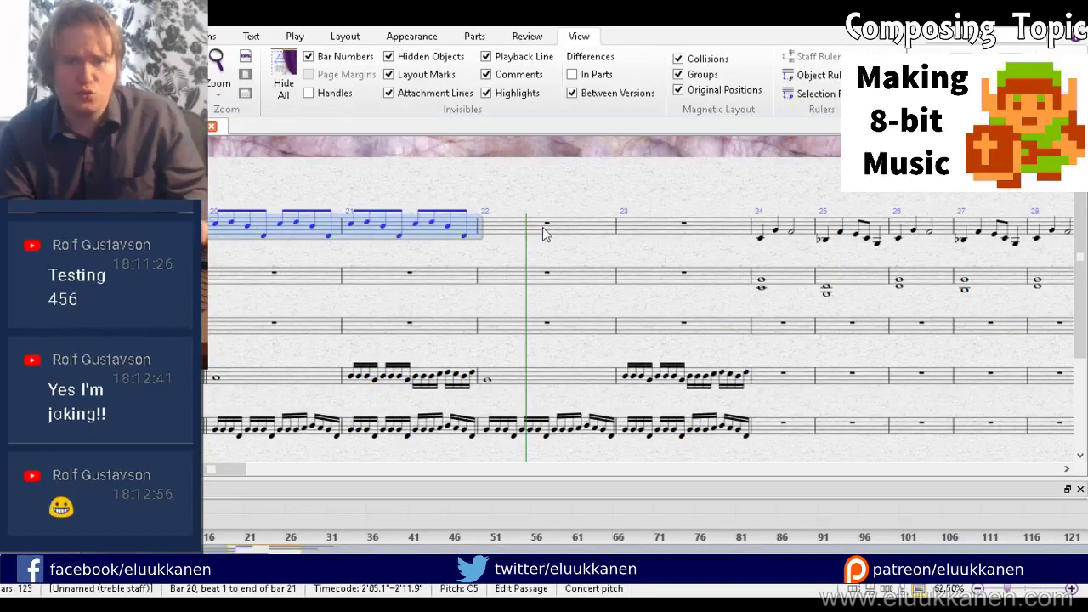
key("r")
left_click(532, 244)
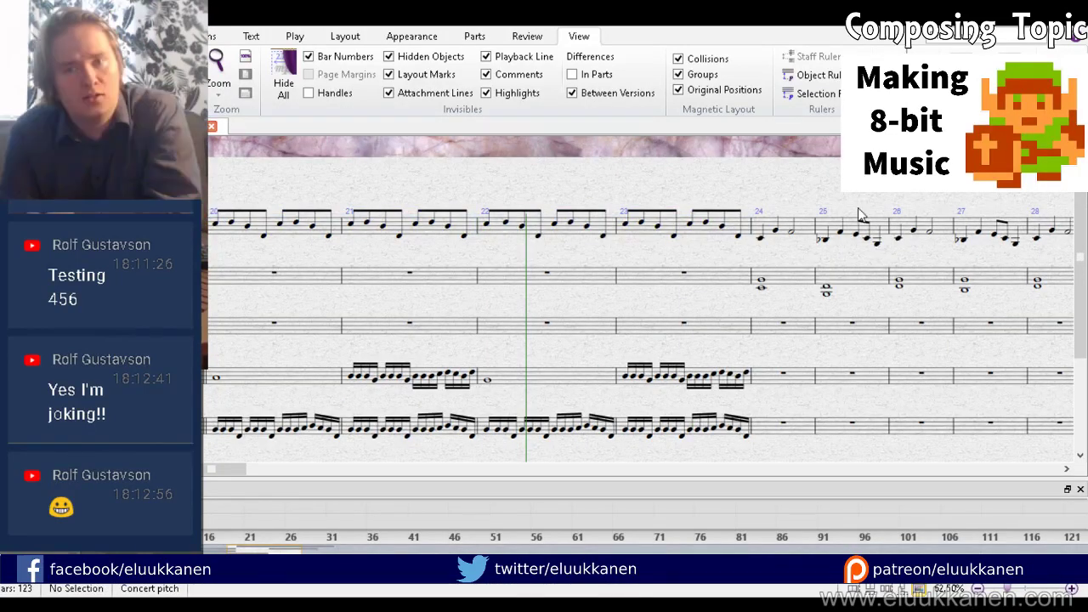
Step: Select bar 19 across all staves and listen to the section starting there
key("ctrl+[")
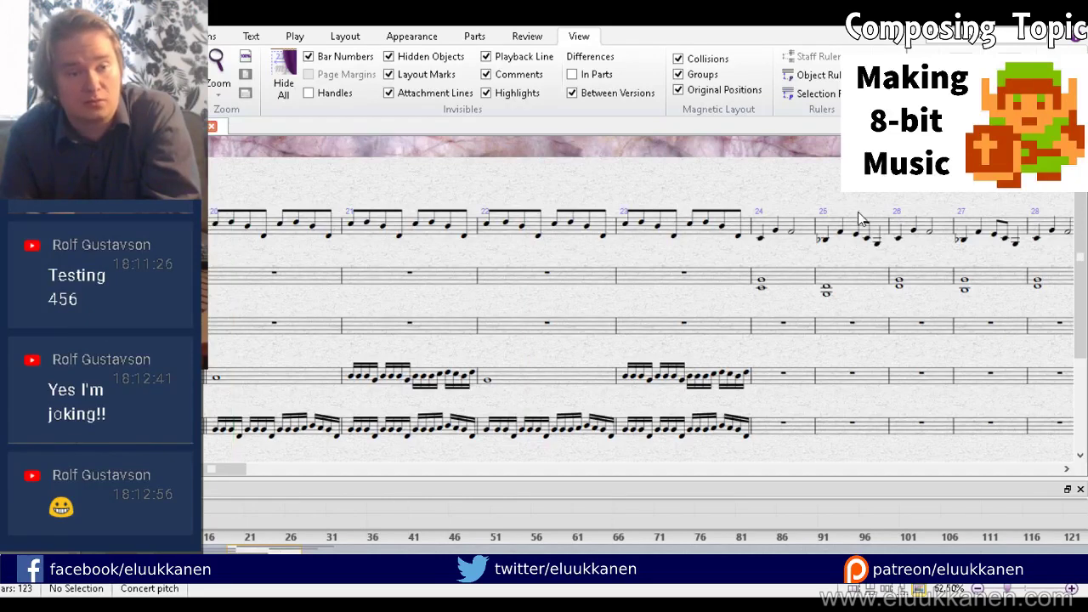
scroll(858, 212, "down", 1)
scroll(858, 212, "left", 1)
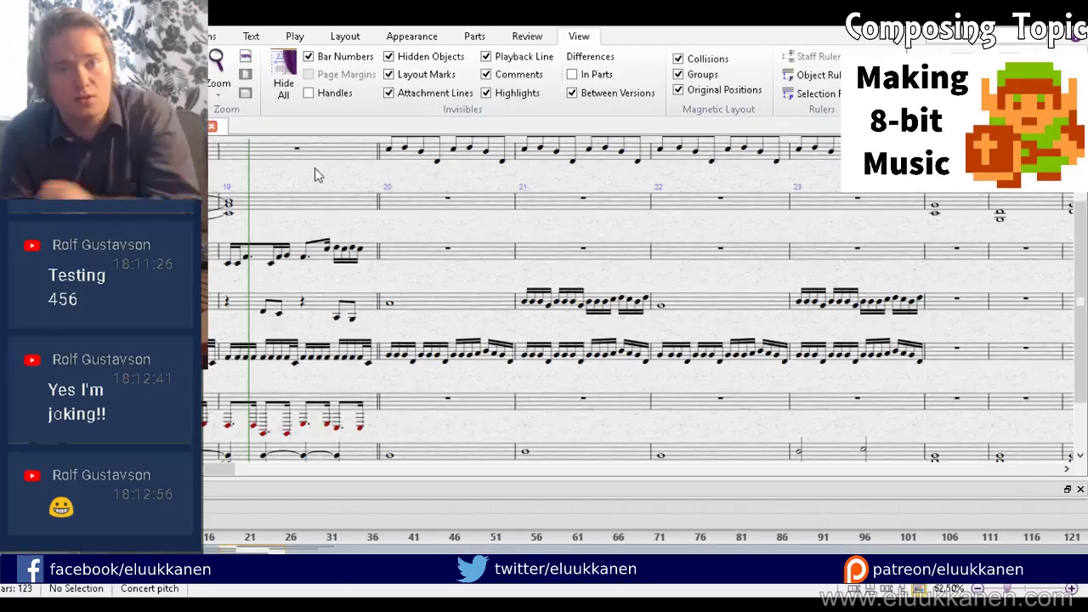
left_click(326, 162)
scroll(318, 314, "down", 1)
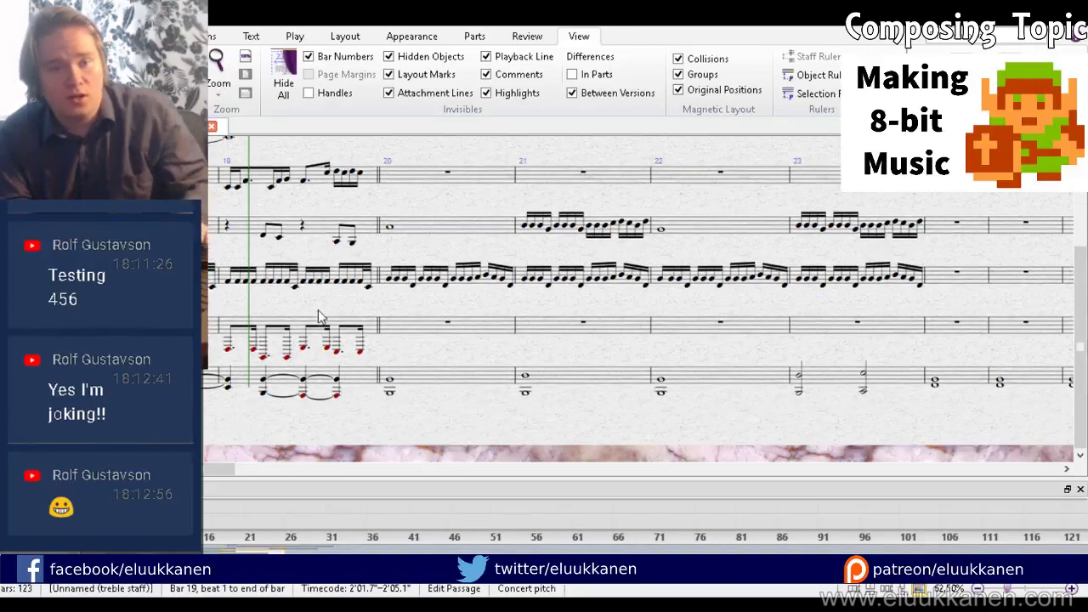
left_click(367, 387, "shift")
left_click_drag(531, 298, 263, 369)
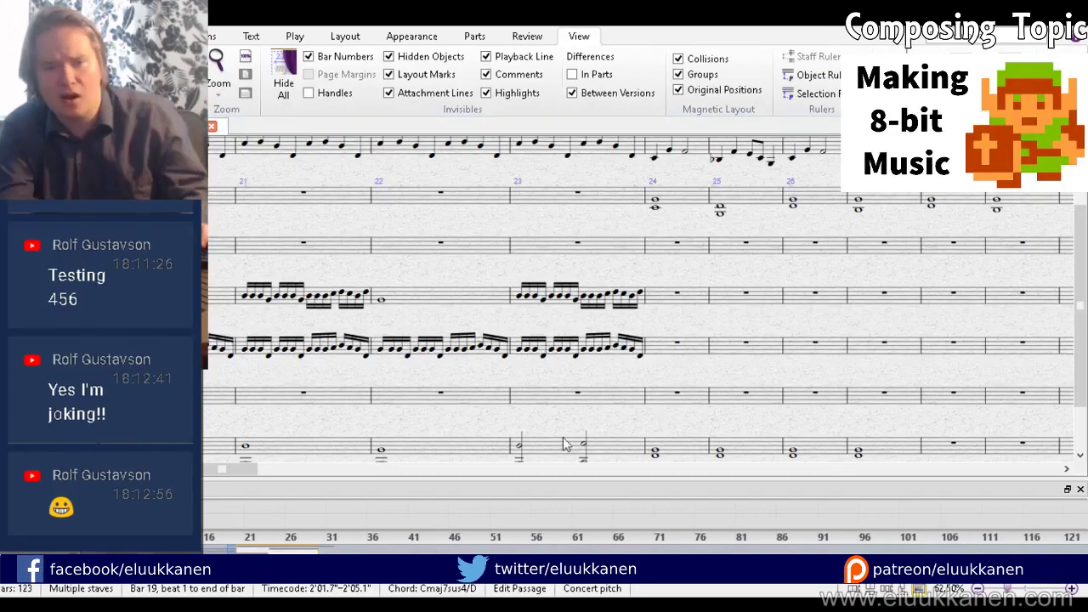
Step: Copy the sustained chords in the bottom staff's bars 20 to 23 into bars 24 to 27
left_click_drag(452, 433, 496, 302)
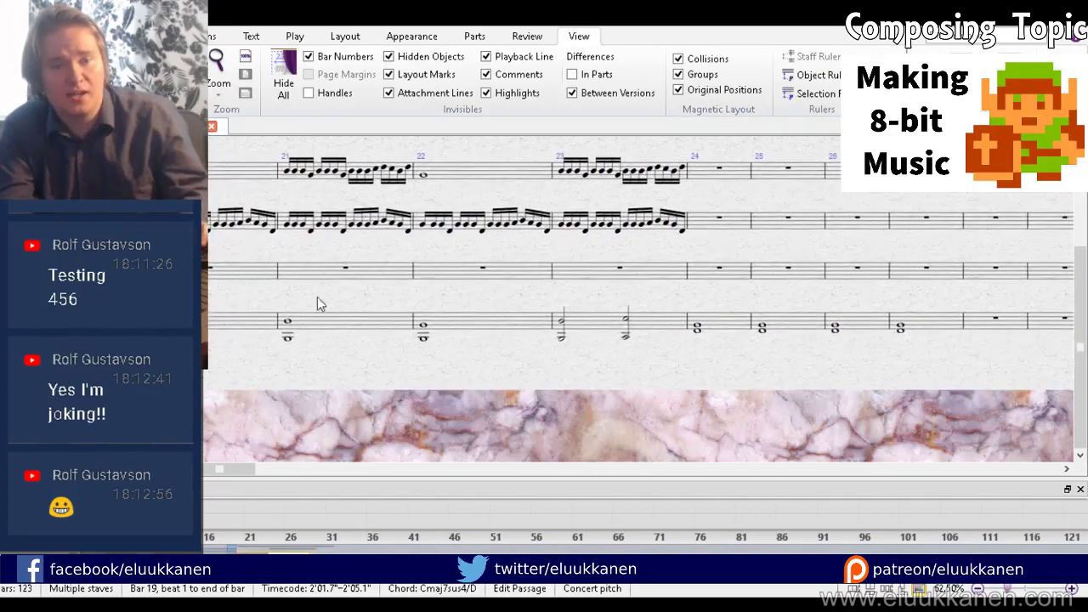
left_click(241, 314)
left_click(651, 323, "shift")
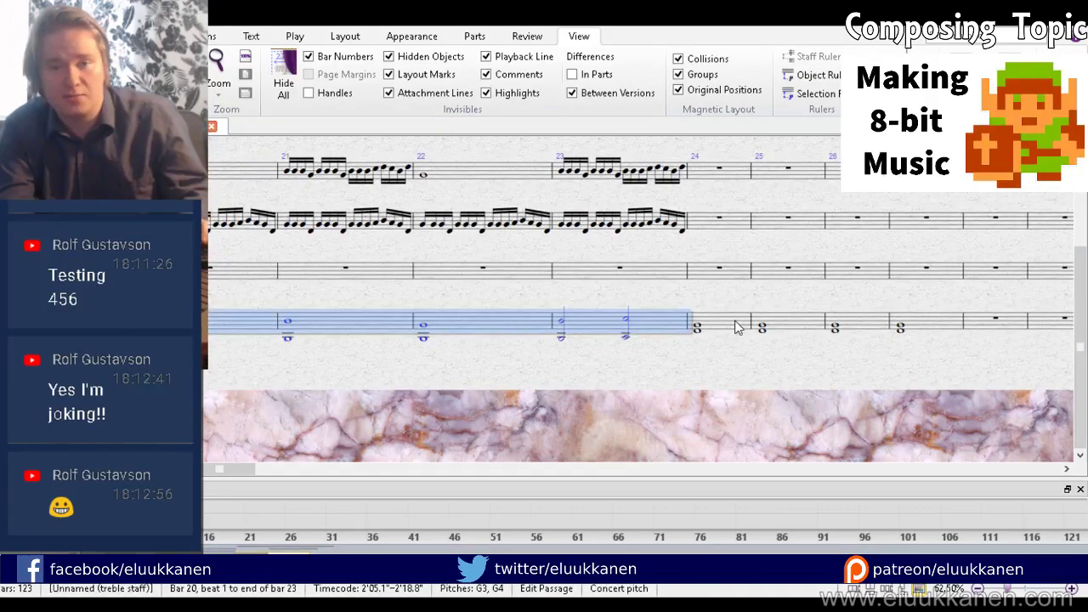
key("ctrl+c")
left_click(727, 325)
key("ctrl+v")
Step: Repeat the top-staff eighth-note melody from bars 20 to 23 into bars 24 to 27
left_click_drag(637, 389, 592, 521)
left_click_drag(612, 293, 615, 357)
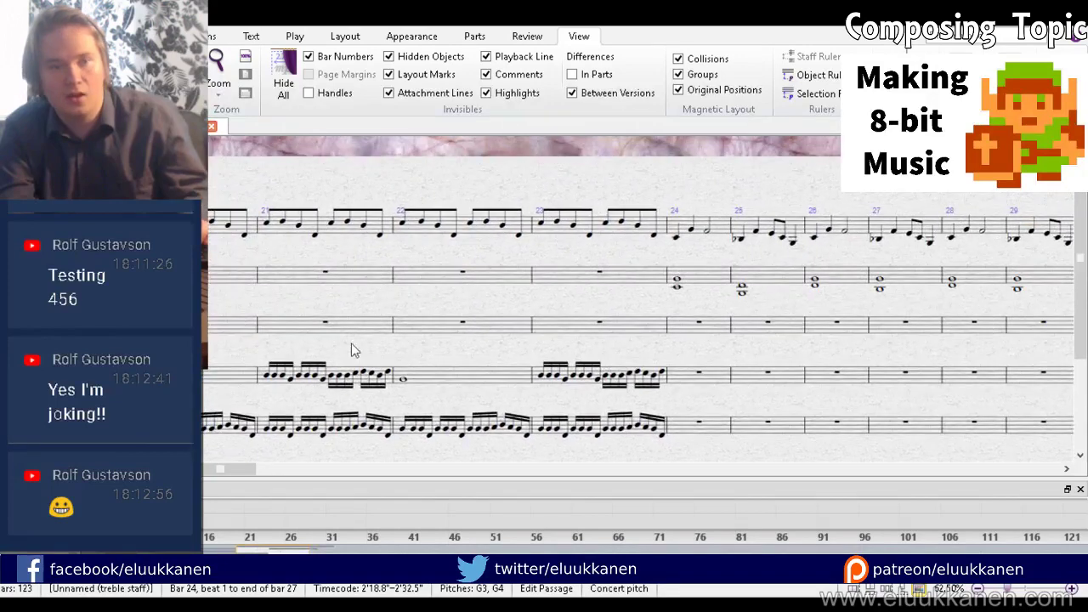
left_click(223, 243)
left_click(557, 242, "shift")
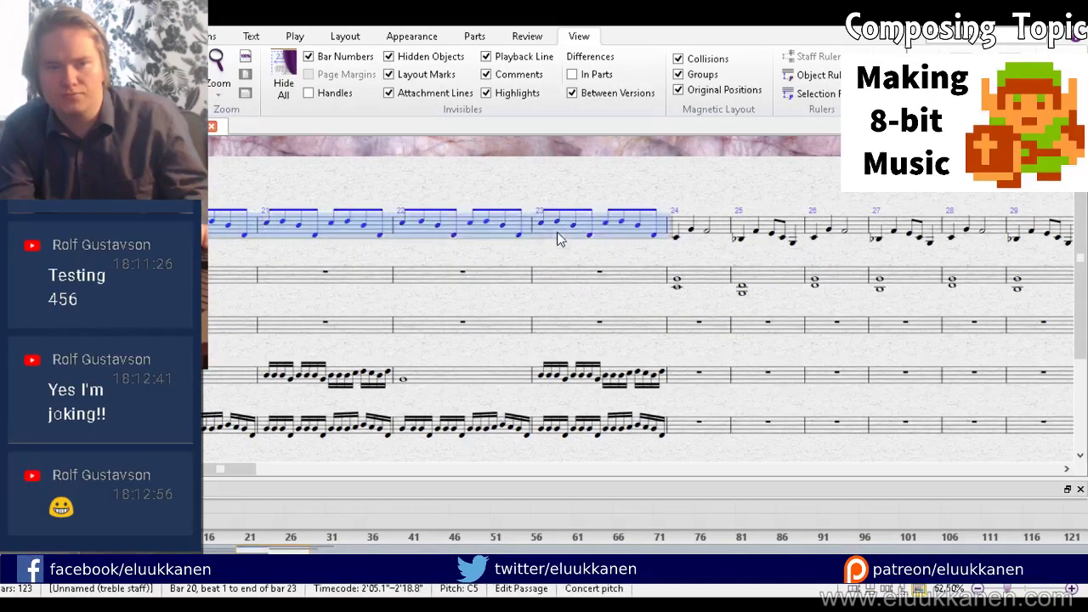
left_click_drag(705, 233, 597, 249)
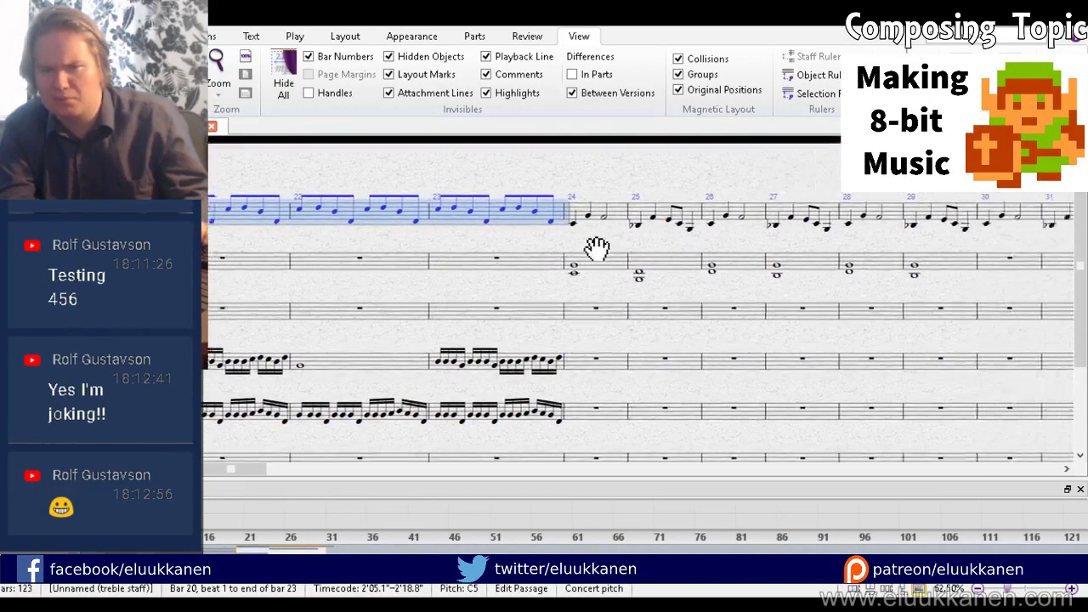
key("r")
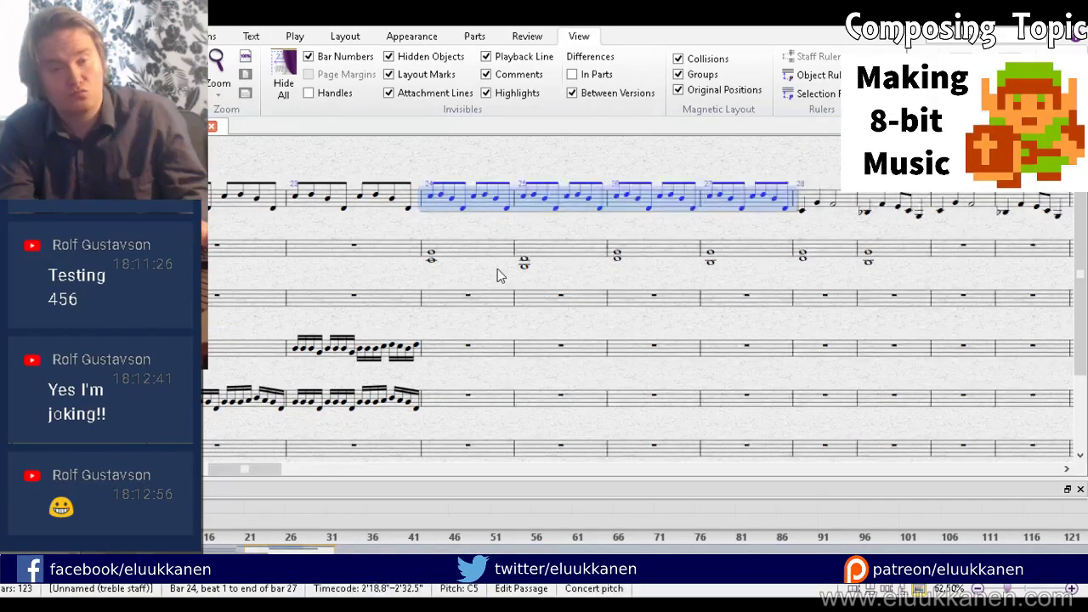
Step: Clear the top two staves in bars 28 to 31 and delete the second staff's whole-note chords in bars 24 to 27
key("Right")
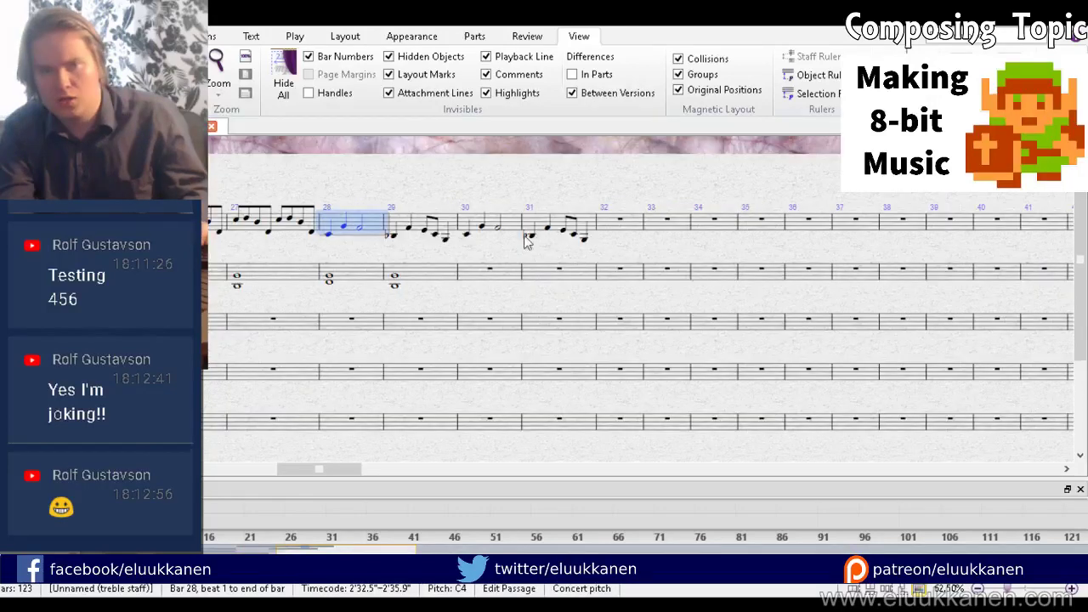
left_click(555, 273, "shift")
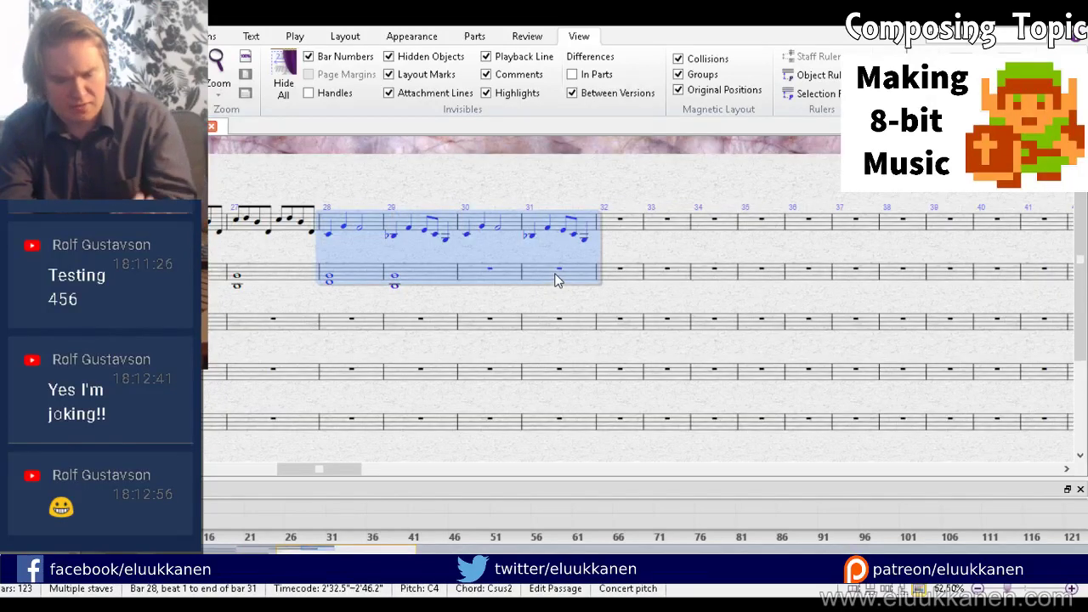
key("Delete")
left_click_drag(291, 284, 898, 274)
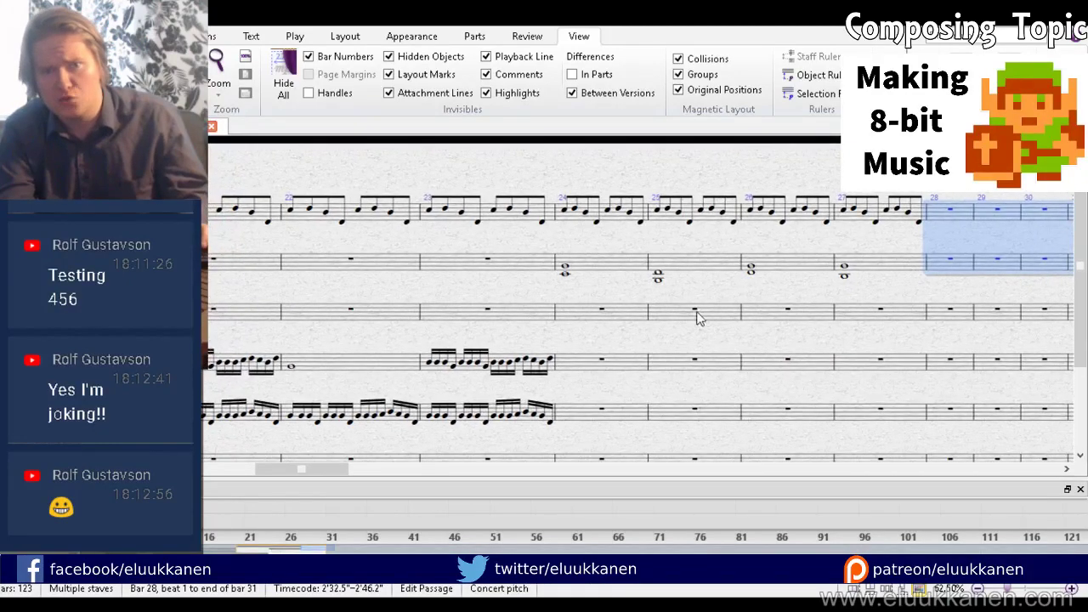
left_click(596, 259)
left_click(862, 267, "shift")
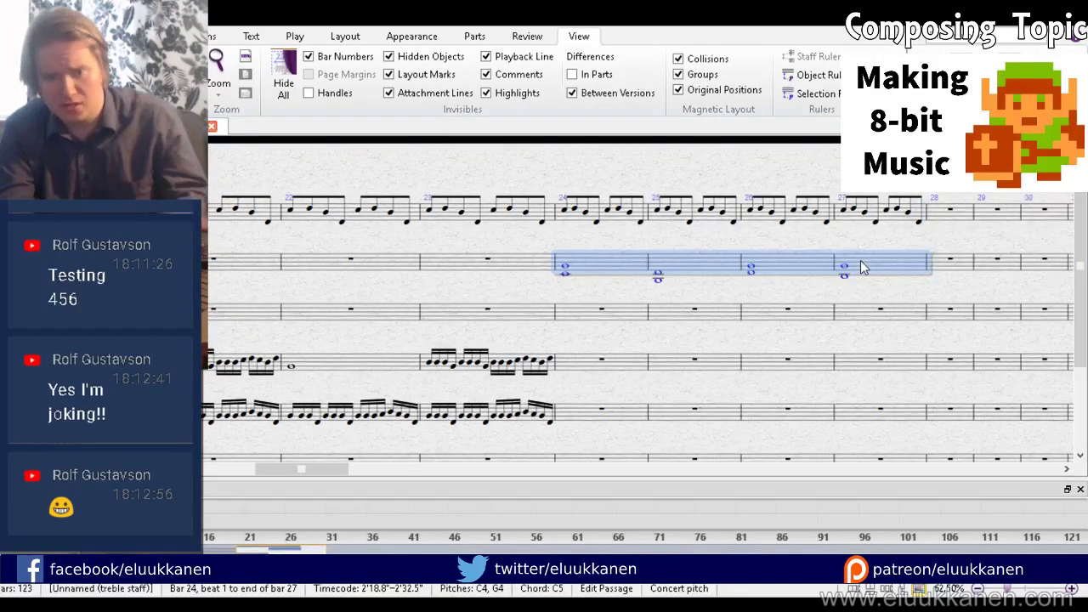
key("Delete")
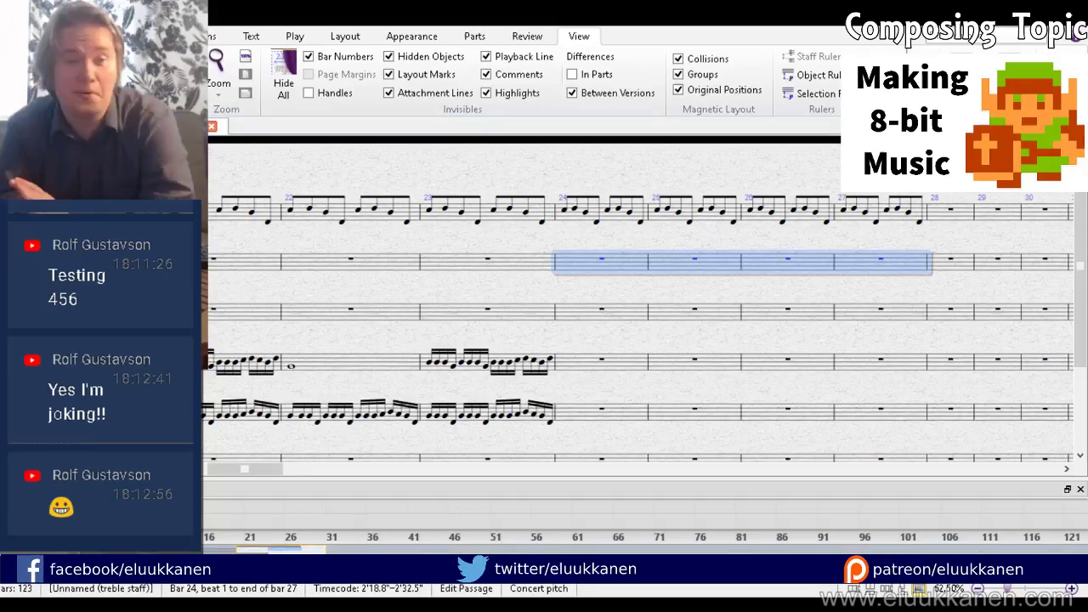
Step: Play back the section from bar 20 to check the new top-staff melody
left_click_drag(527, 250, 817, 206)
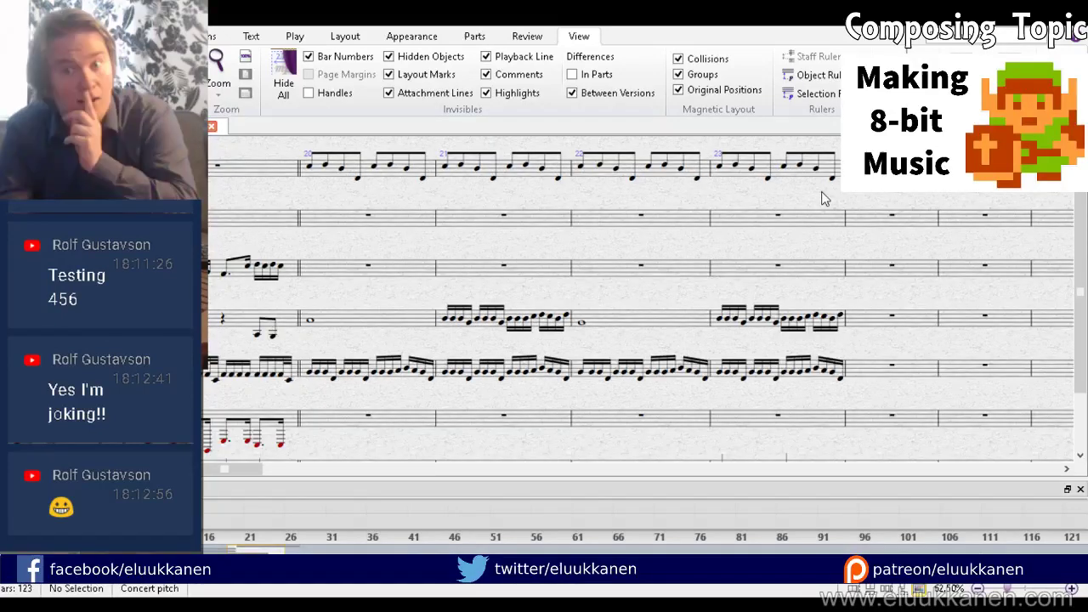
scroll(834, 198, "down", 1)
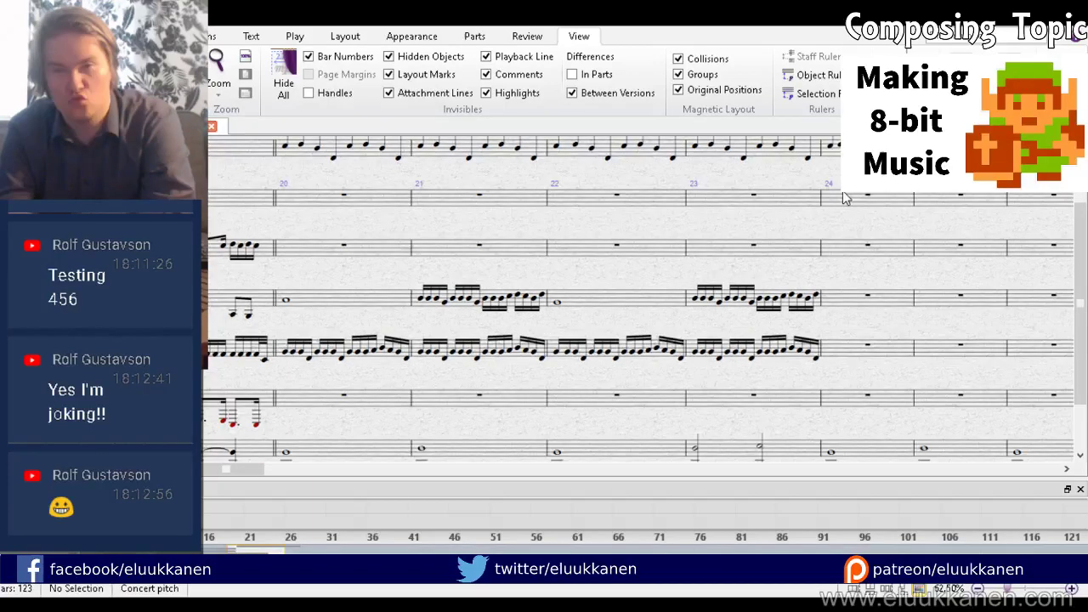
key("ctrl+minus")
key("ctrl+minus")
key("space")
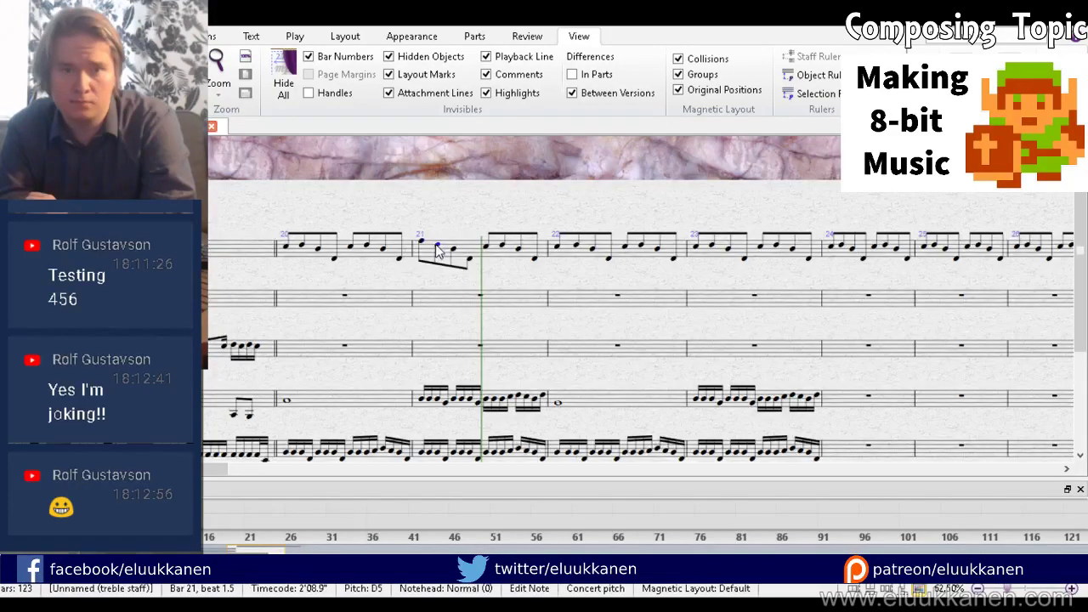
Step: Lengthen the F5 that opens the top staff's bar 21 to a quarter note
left_click(420, 244)
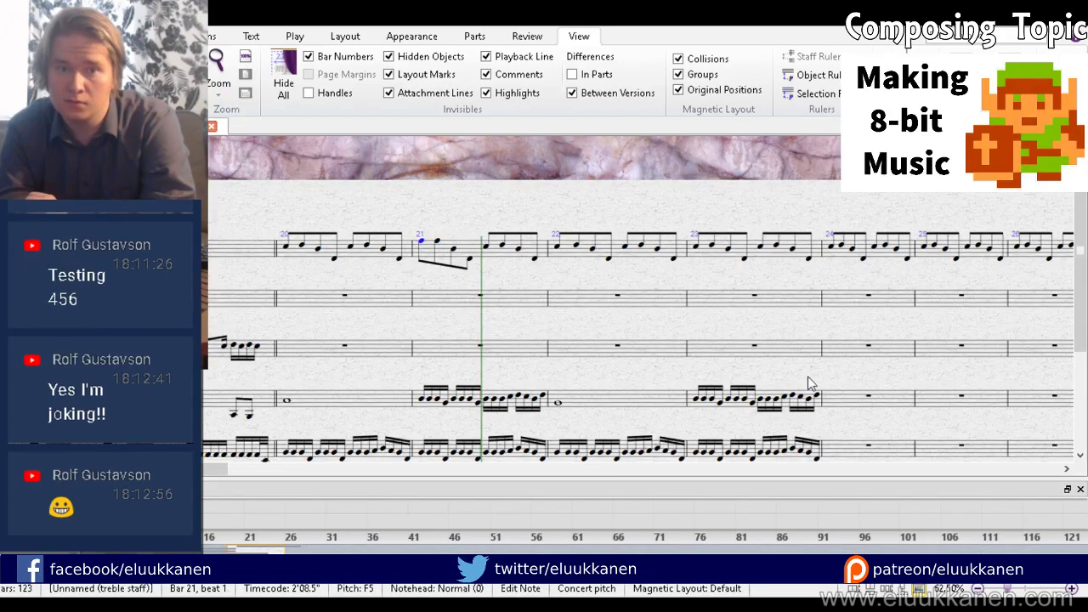
key("4")
key("Escape")
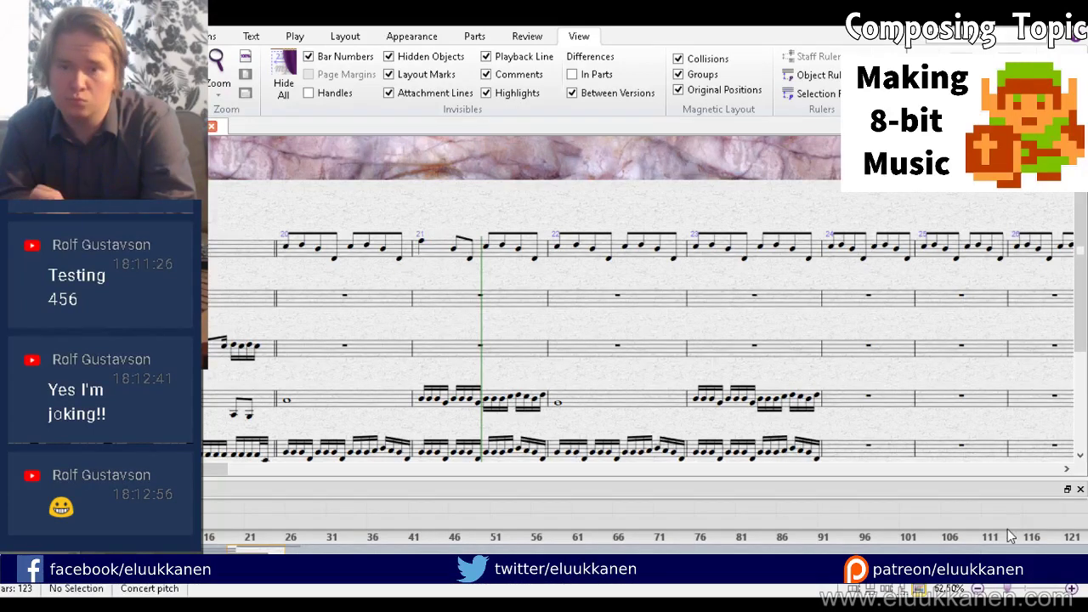
Step: Write sixteenth notes E5 and D5 followed by C5 on beat 2 of the top staff's bar 21
key("n")
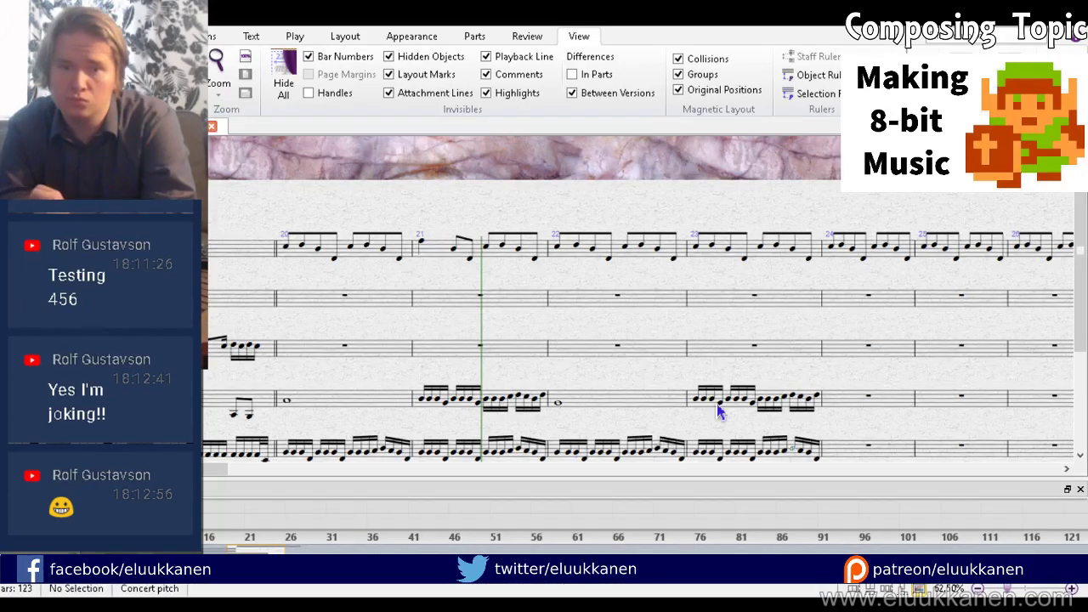
left_click(450, 248)
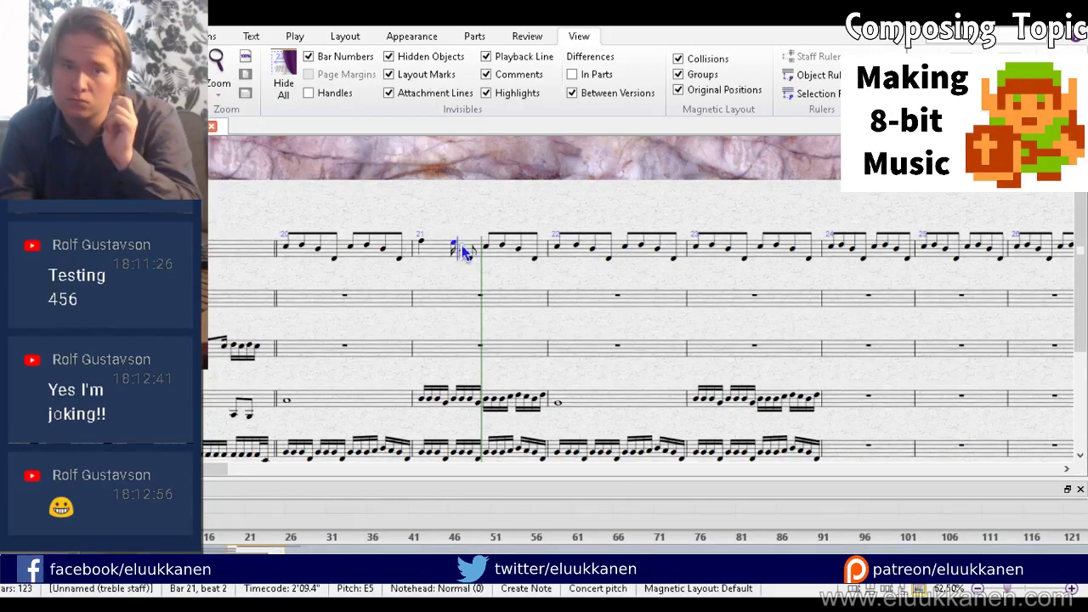
left_click(462, 246)
left_click(470, 247)
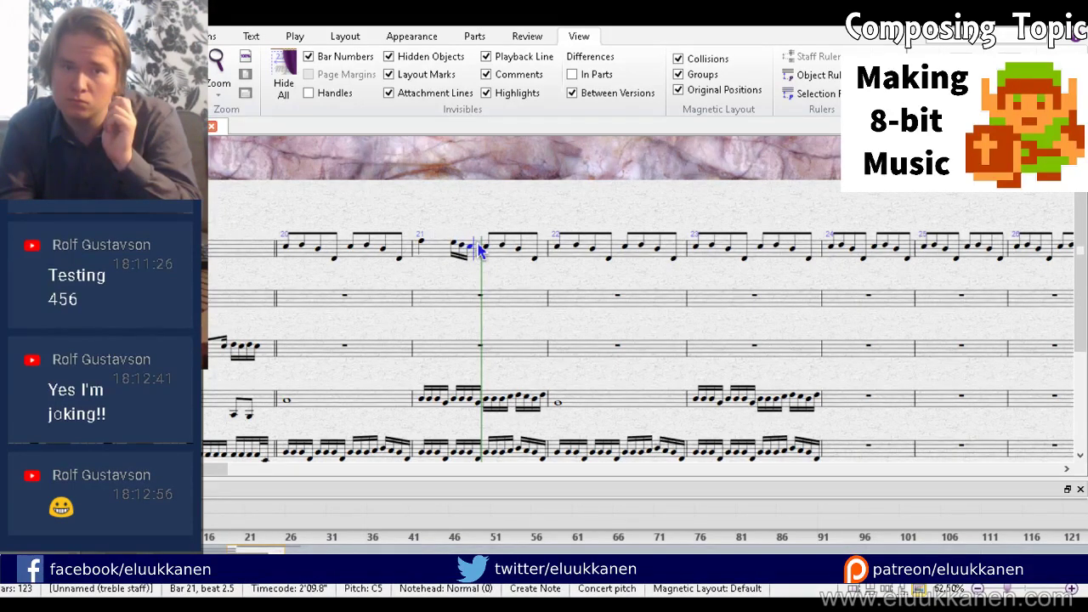
left_click(480, 246)
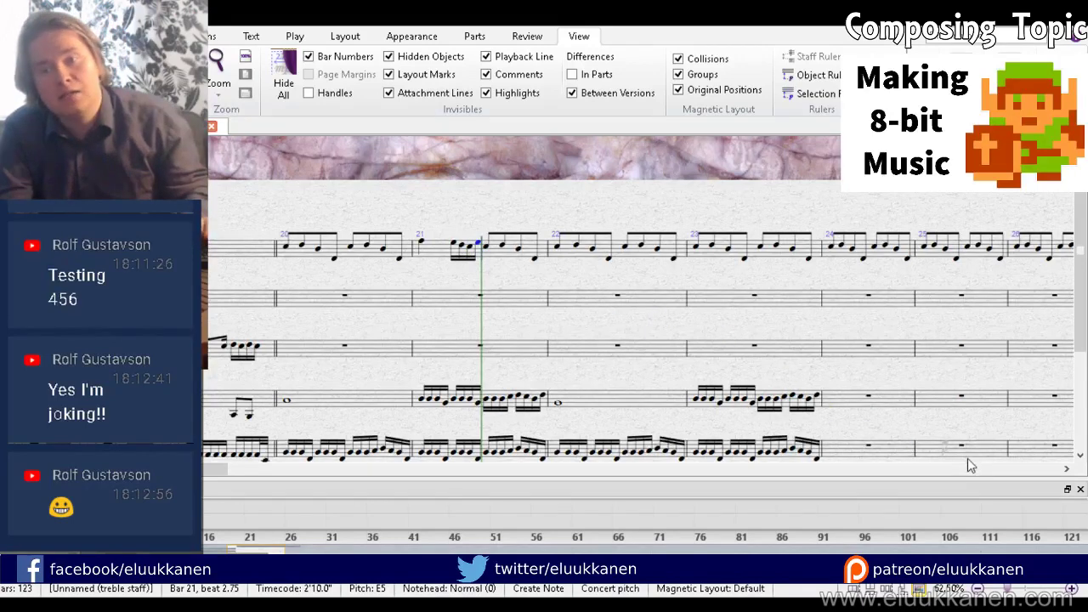
key("Escape")
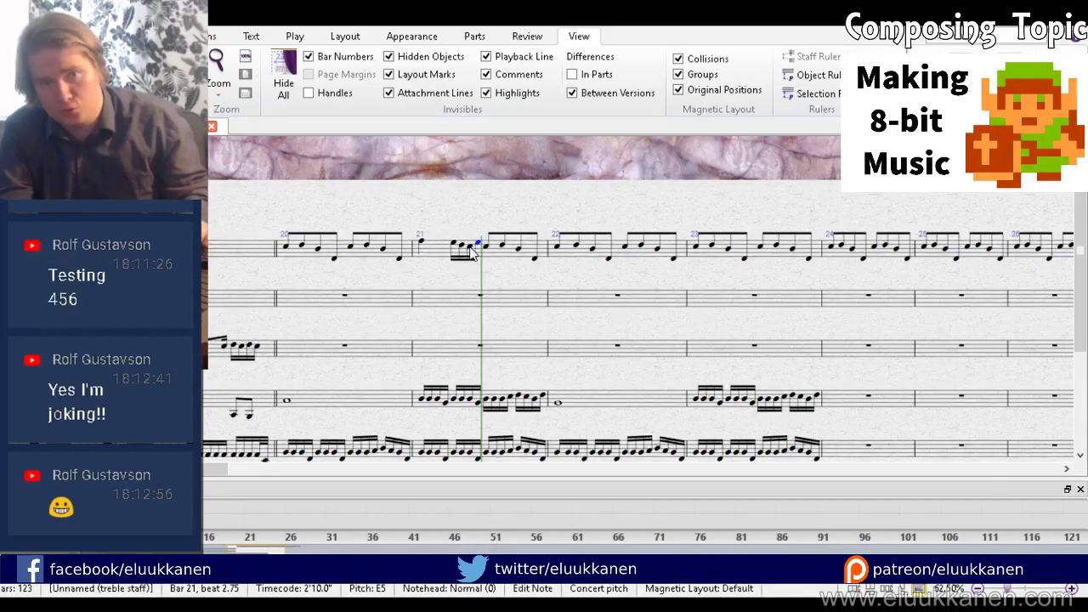
key("BackSpace")
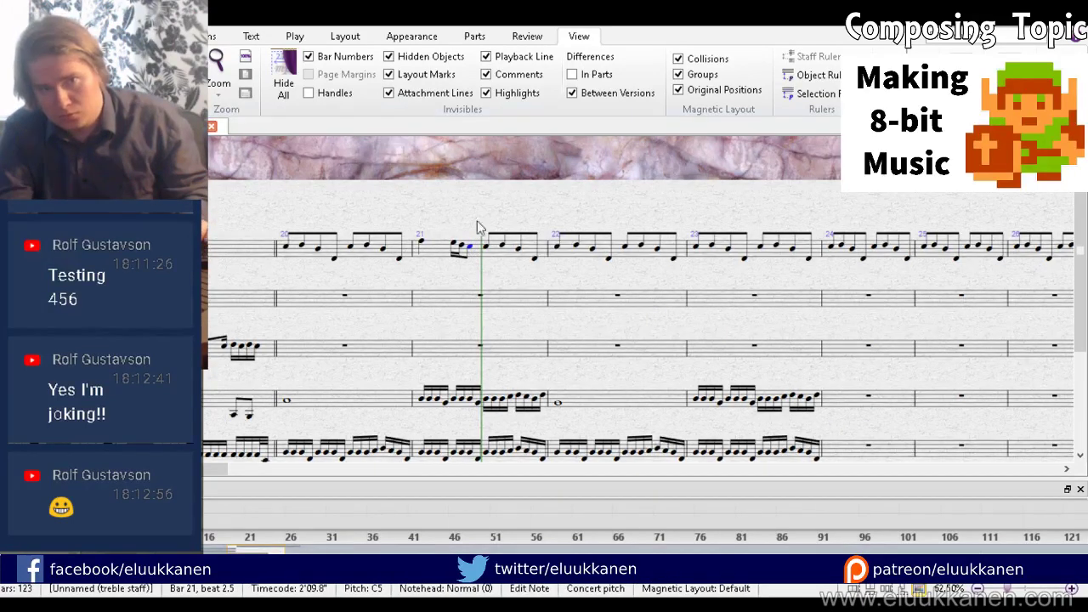
Step: Raise the note on beat 3 of the top staff's bar 21 by one step and make beat 3.5 a quarter-note B4
left_click(488, 250)
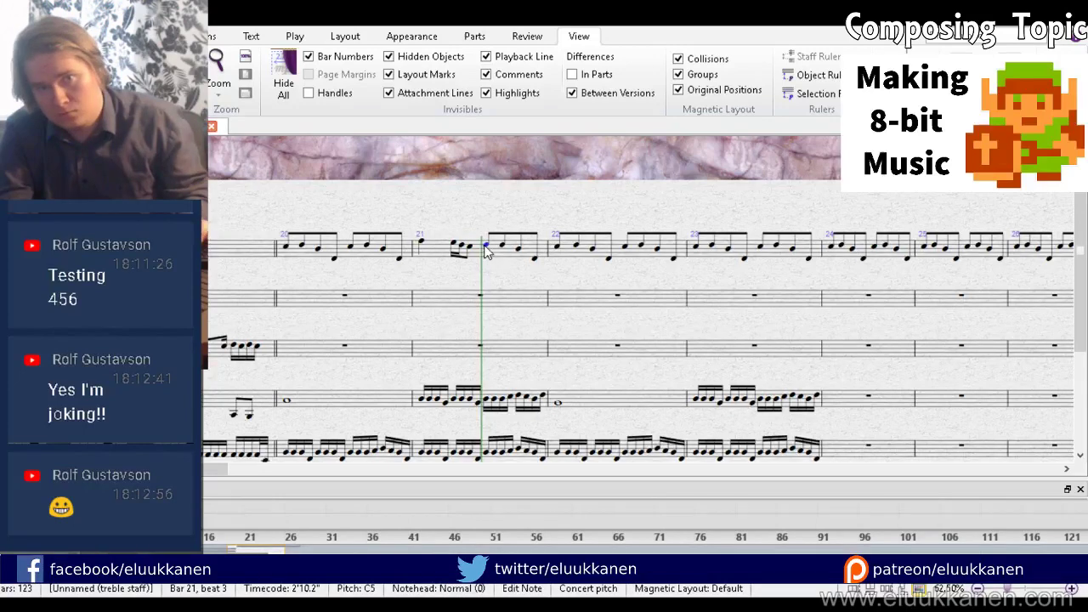
left_click(502, 246)
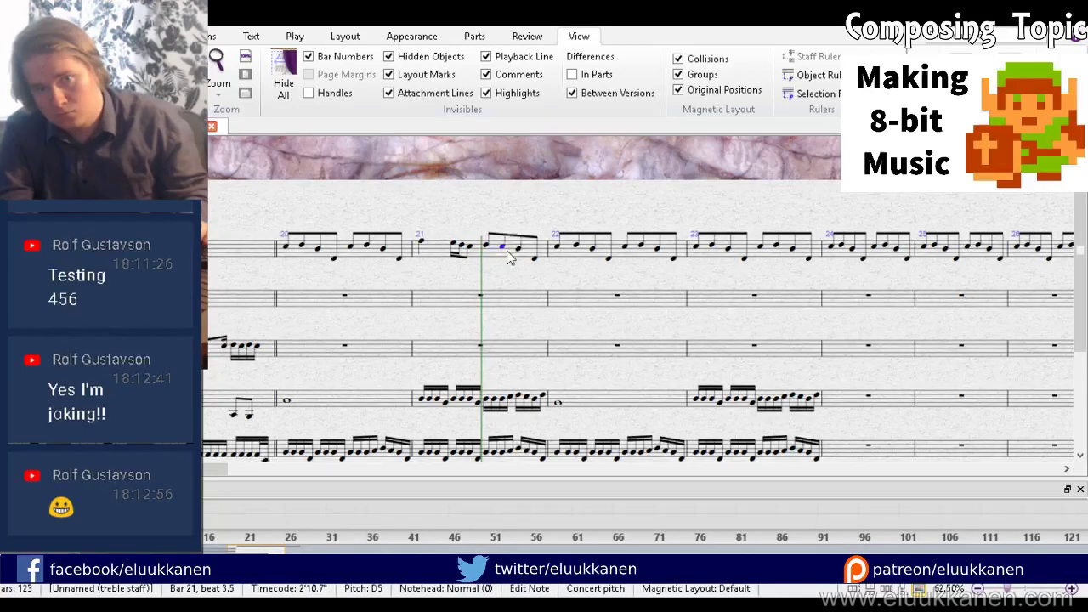
left_click(533, 254)
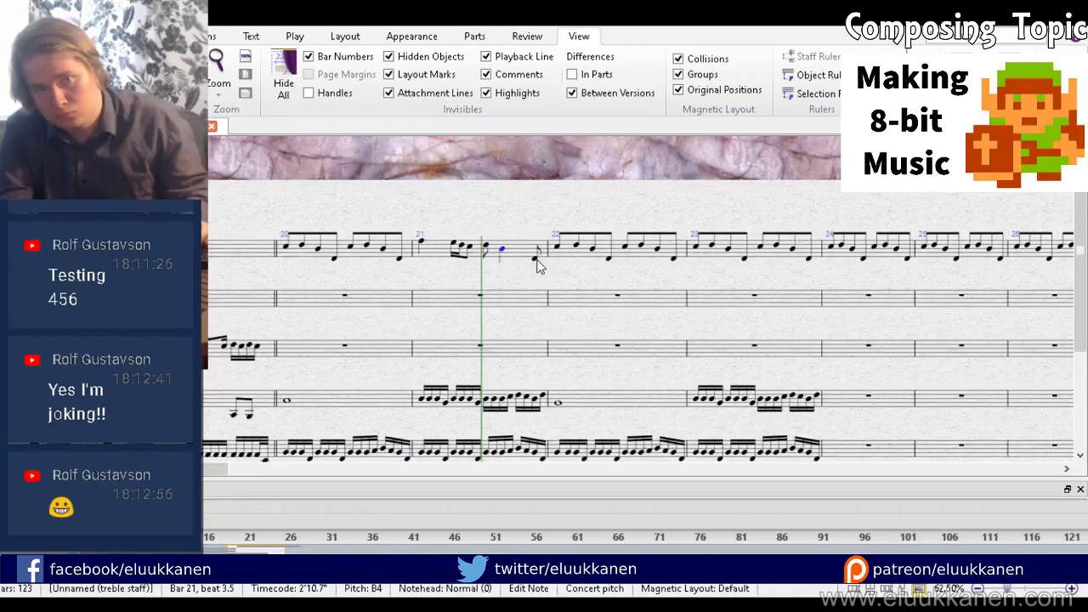
Step: Copy the top staff's bar 21 onto bar 23
left_click(522, 255)
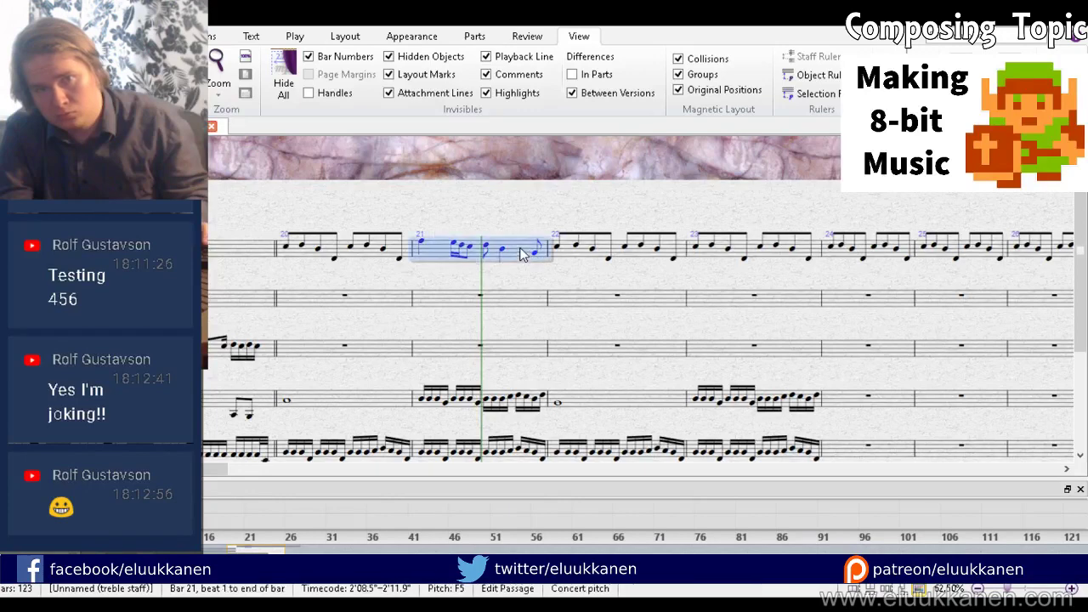
left_click(715, 250, "alt")
key("Escape")
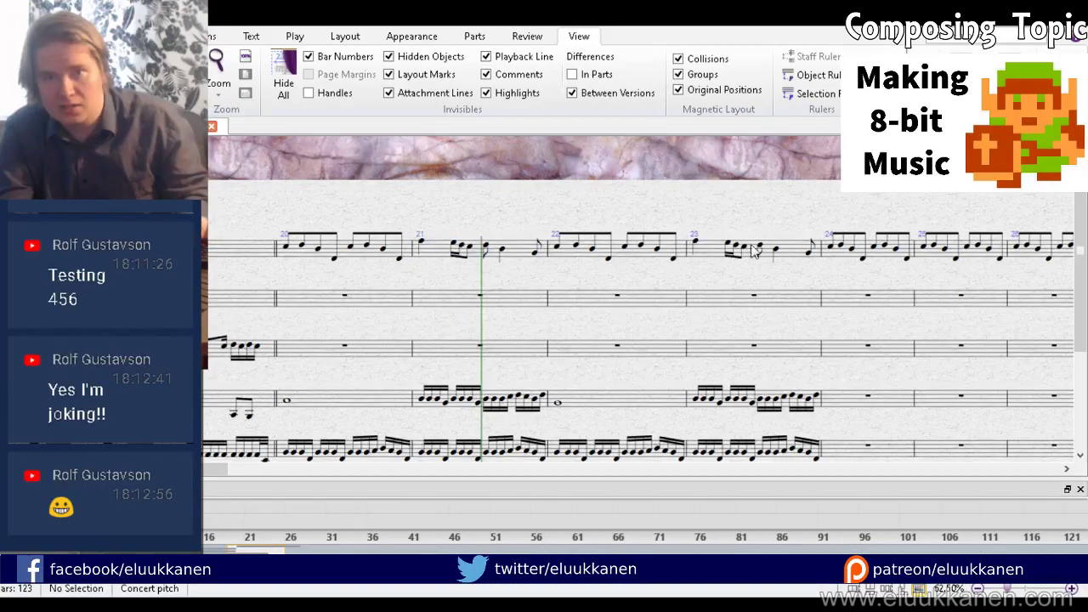
Step: Play back the section from bar 20 to check the varied top-staff melody
key("]")
key("[")
key("[")
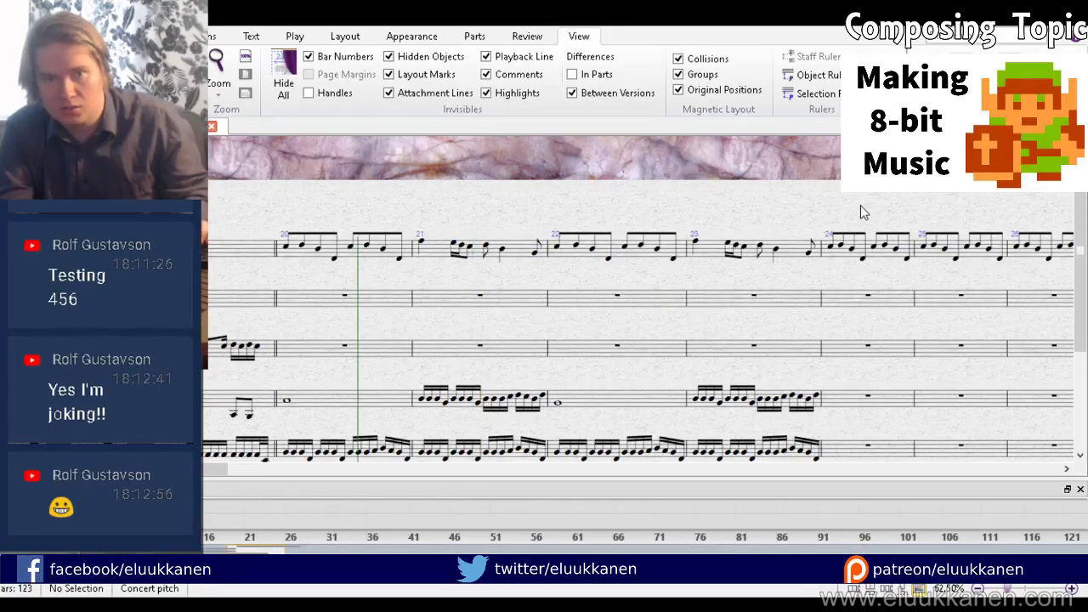
scroll(671, 330, "down", 2)
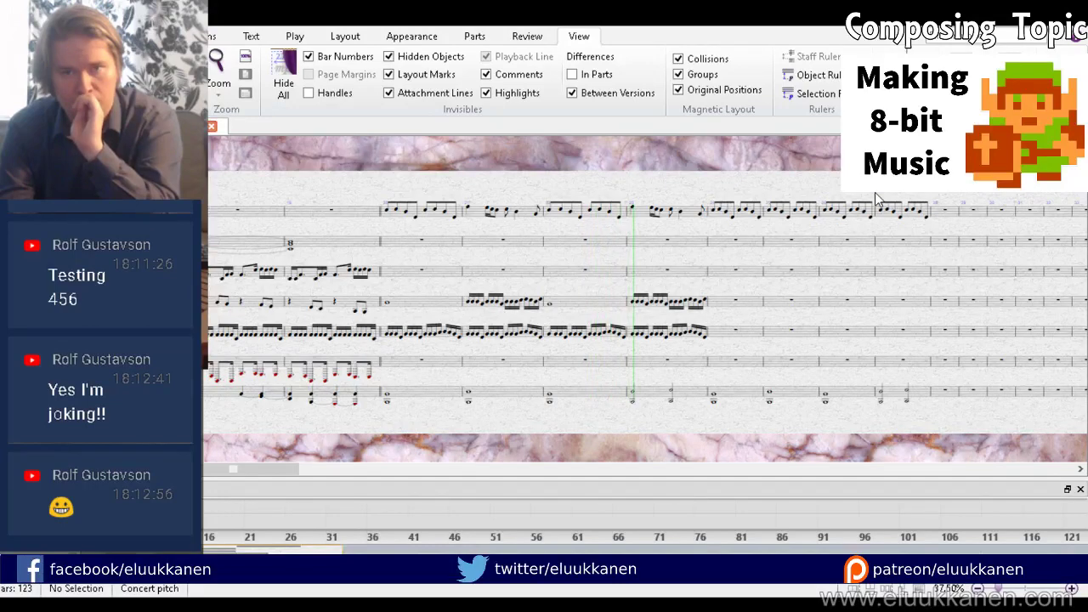
Step: Raise the bottom-staff chords opening bars 21 and 23 to A3 and C5, and set the low note on bar 23's beat 3 to E3
scroll(625, 387, "up", 2)
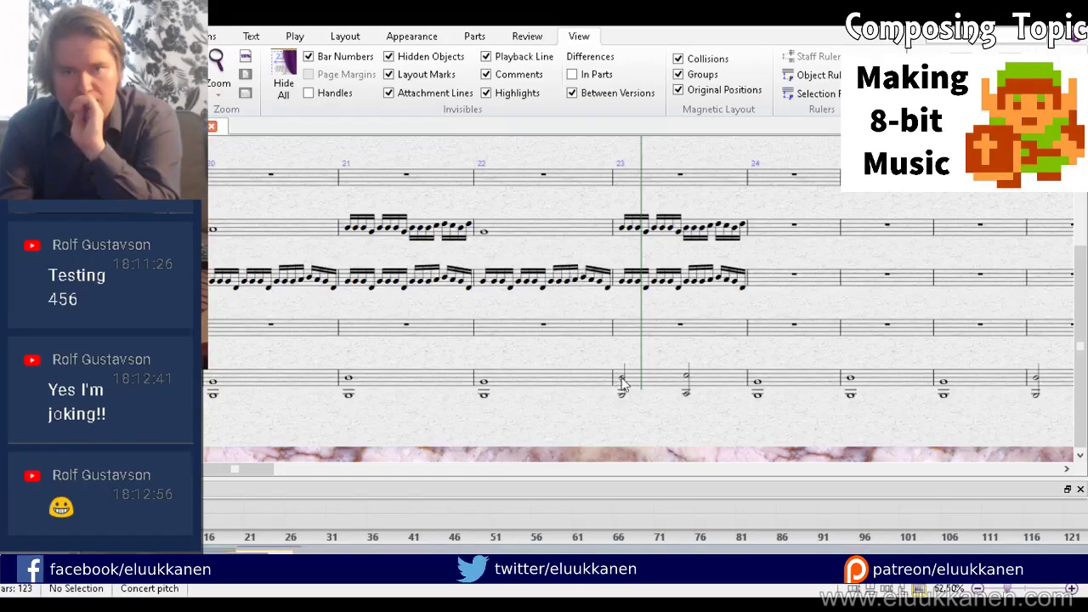
left_click(620, 382)
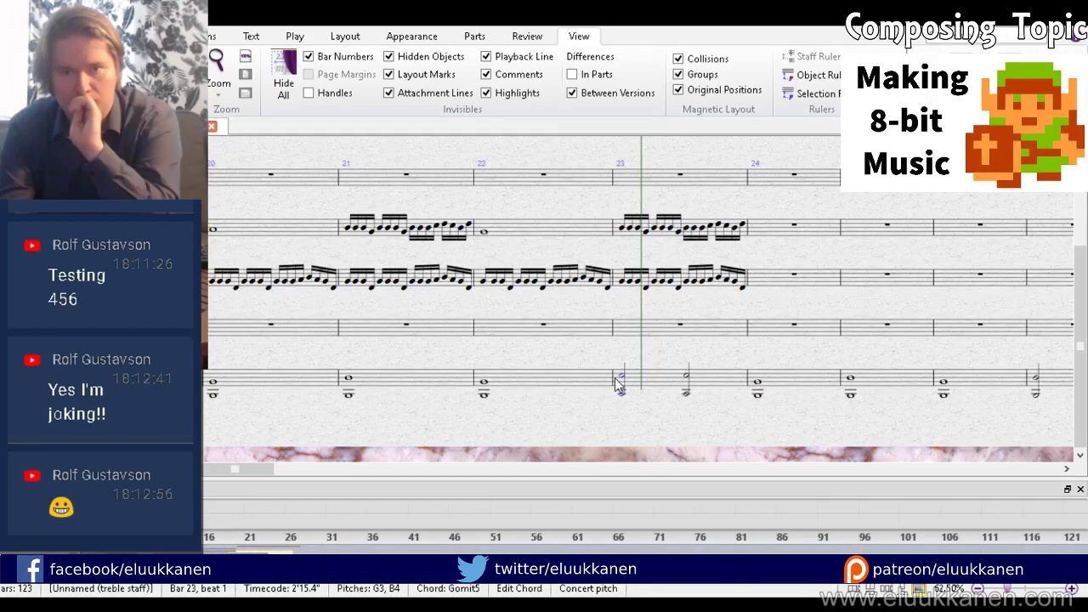
key("Up")
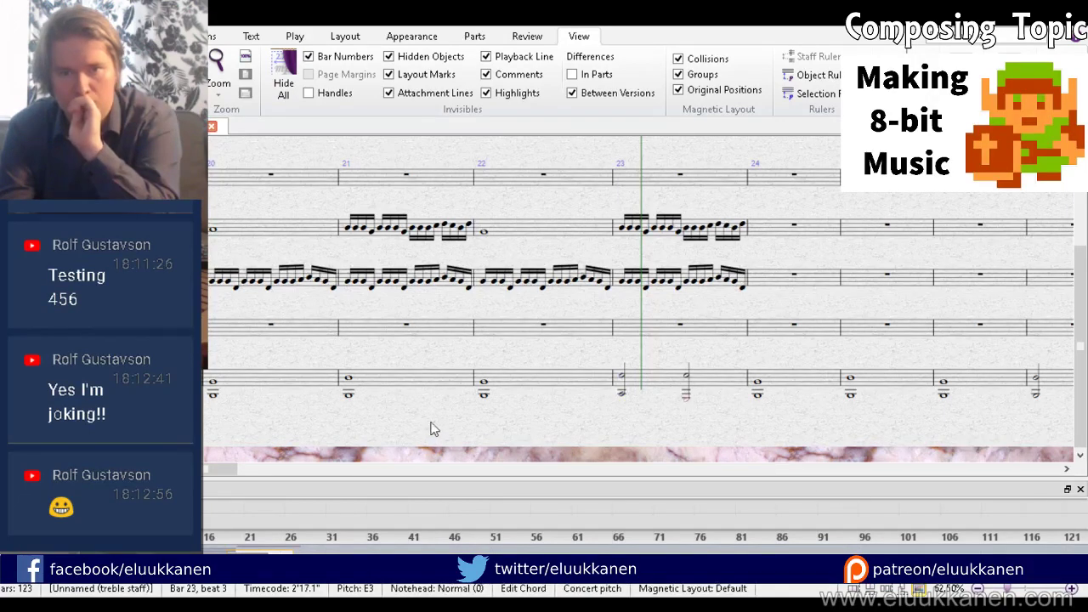
left_click(349, 396)
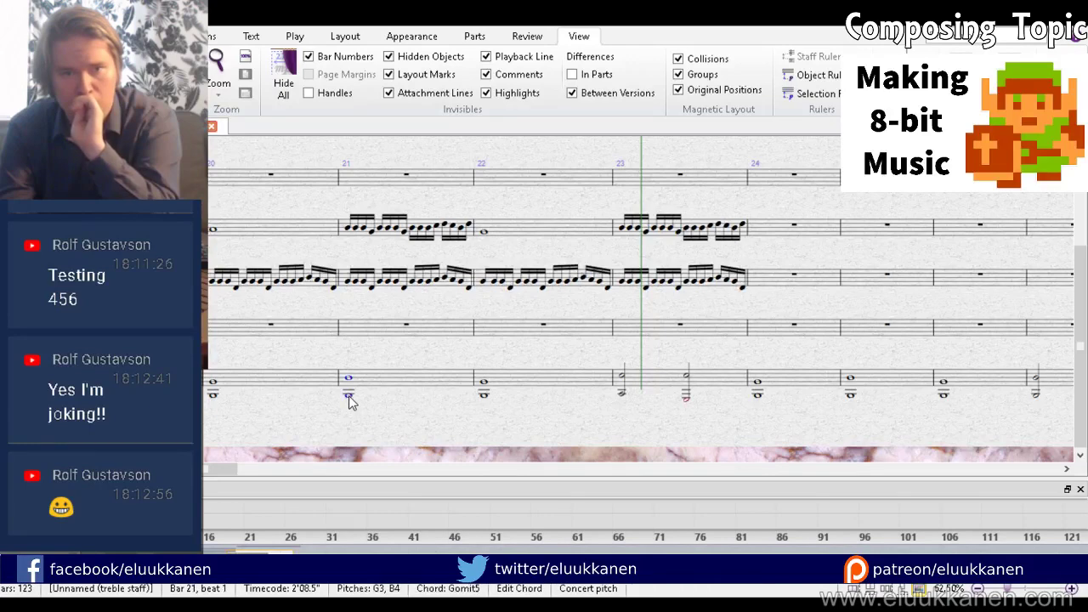
key("Escape")
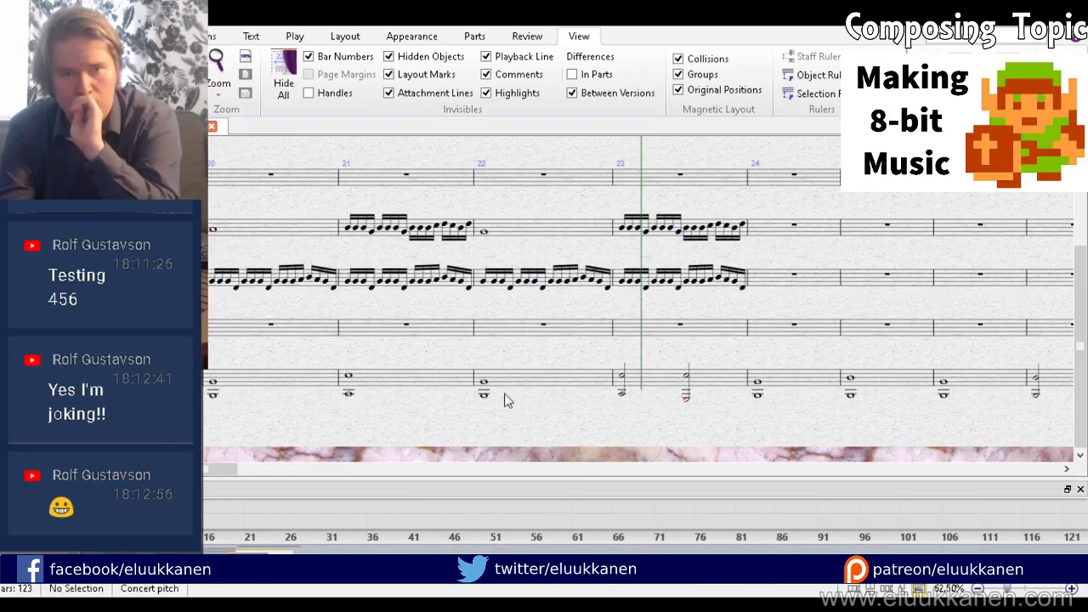
Step: Try raising the low note of the bottom staff's bar 22 chord to C4
left_click(485, 394)
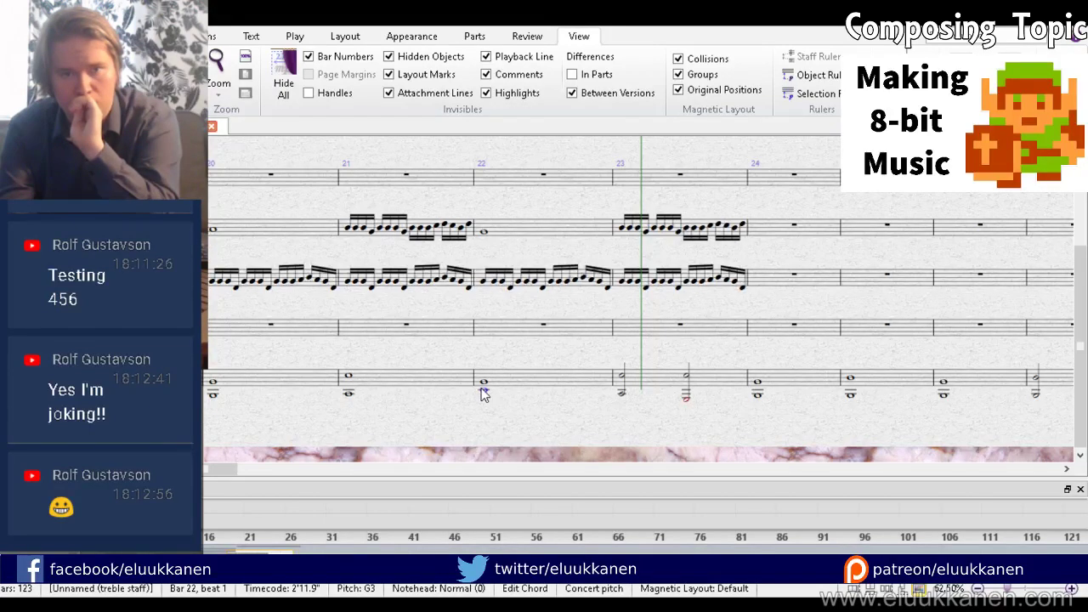
key("Escape")
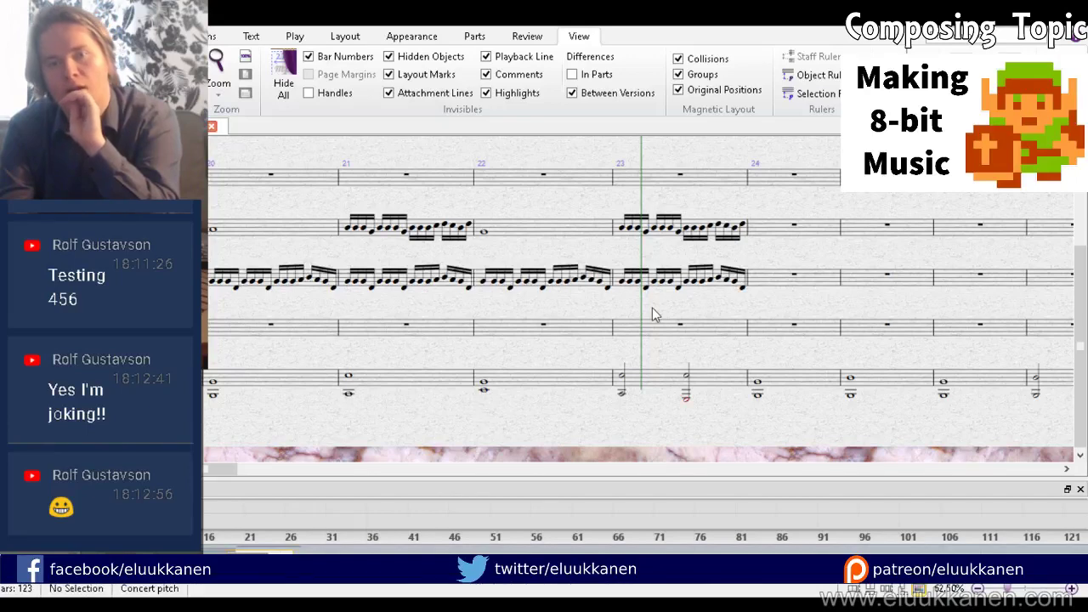
left_click(622, 396)
key("Escape")
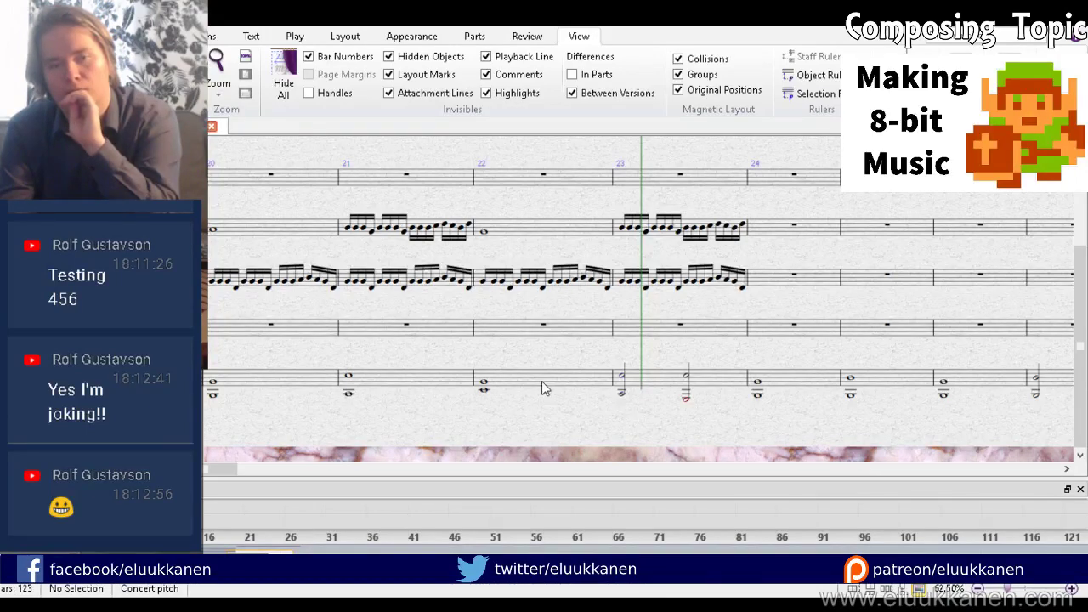
left_click(483, 394)
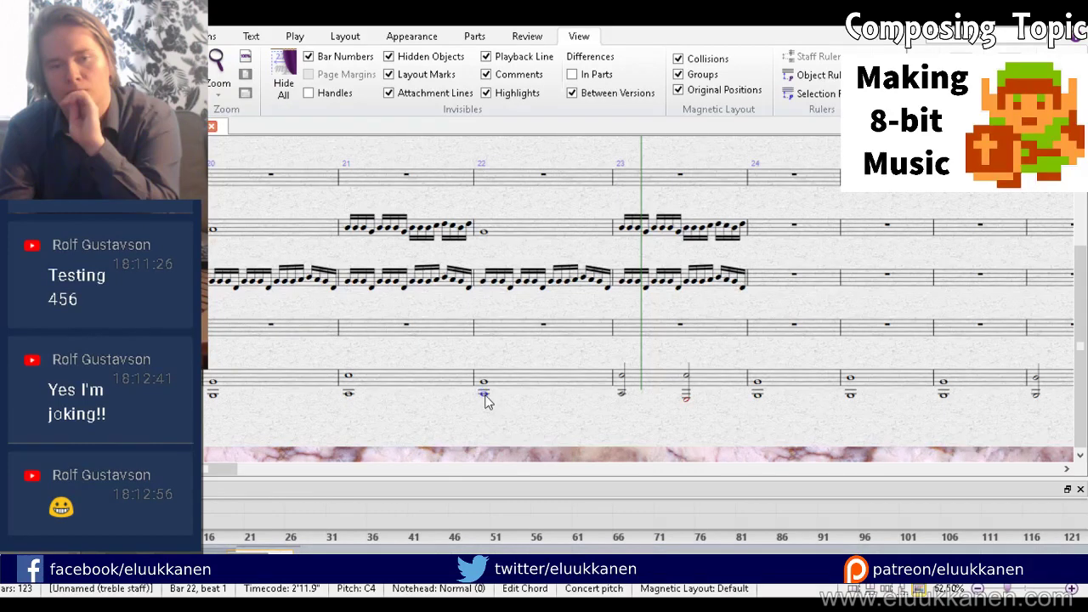
key("Escape")
Step: Copy bars 20 to 23 of all staves onto bars 24 to 27
left_click(396, 371)
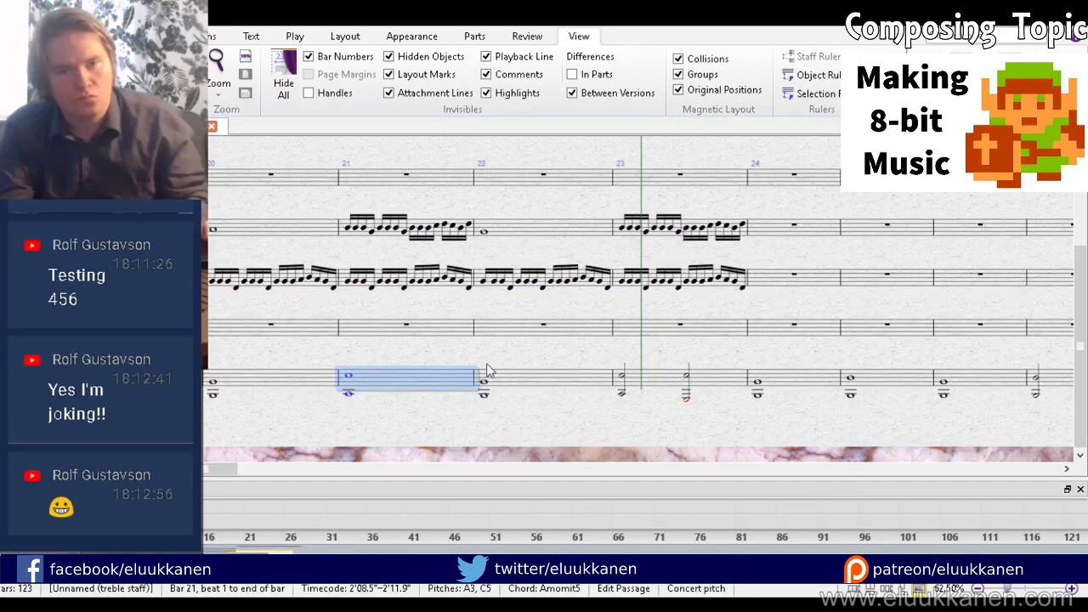
left_click_drag(541, 316, 501, 318)
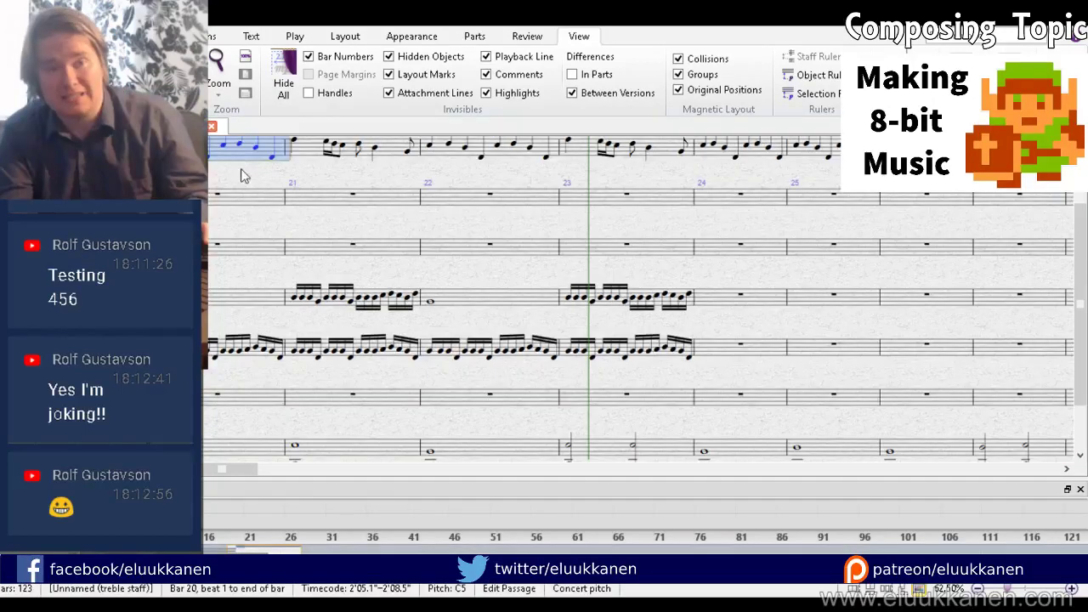
left_click_drag(527, 426, 480, 375)
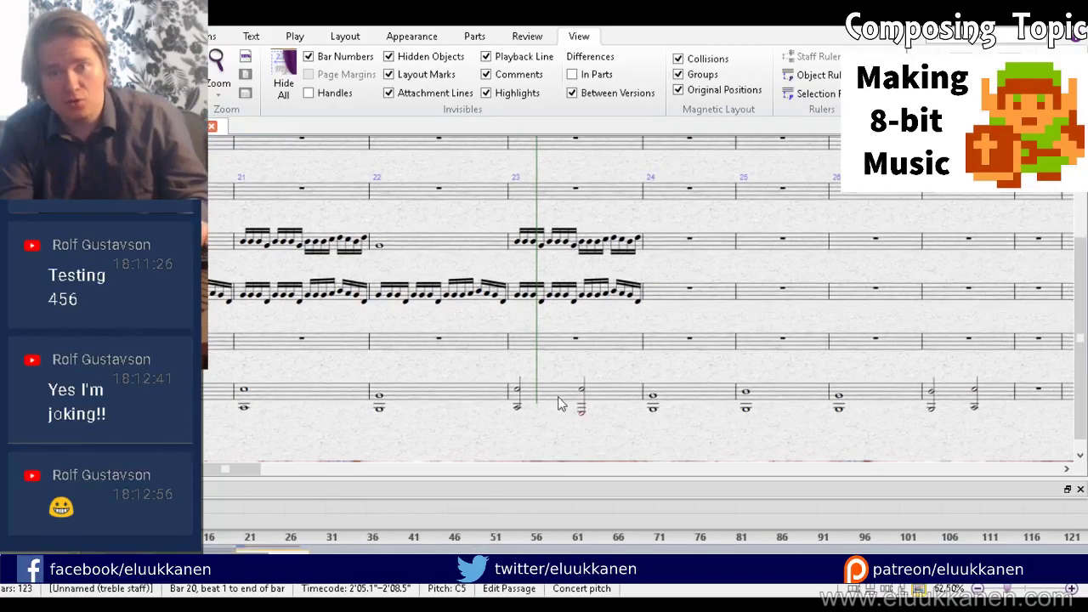
left_click(557, 396, "shift")
left_click_drag(674, 269, 317, 357)
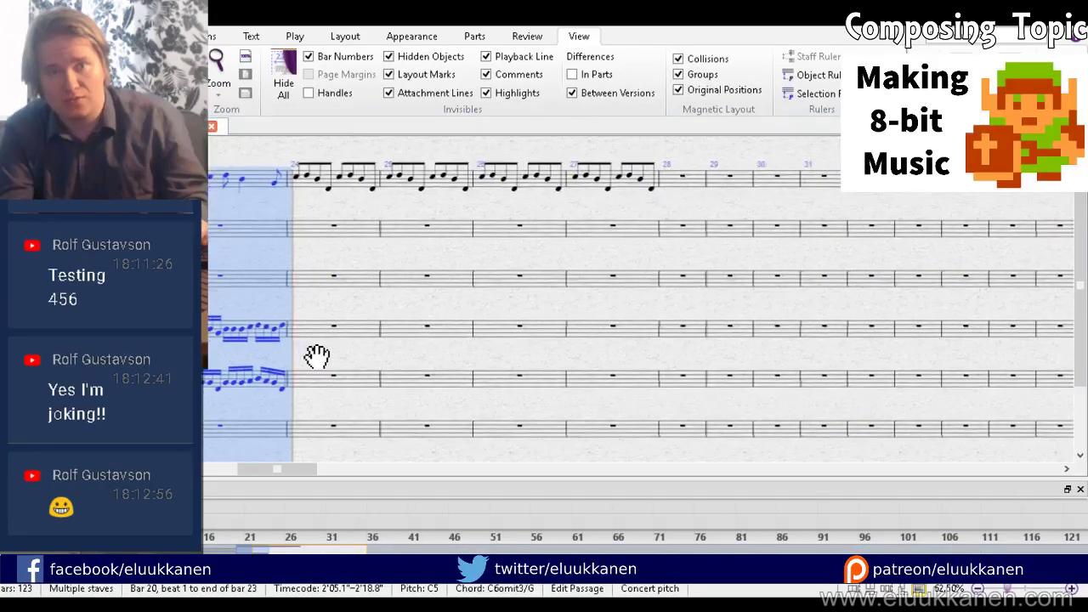
left_click(311, 188, "alt")
left_click_drag(487, 422, 439, 364)
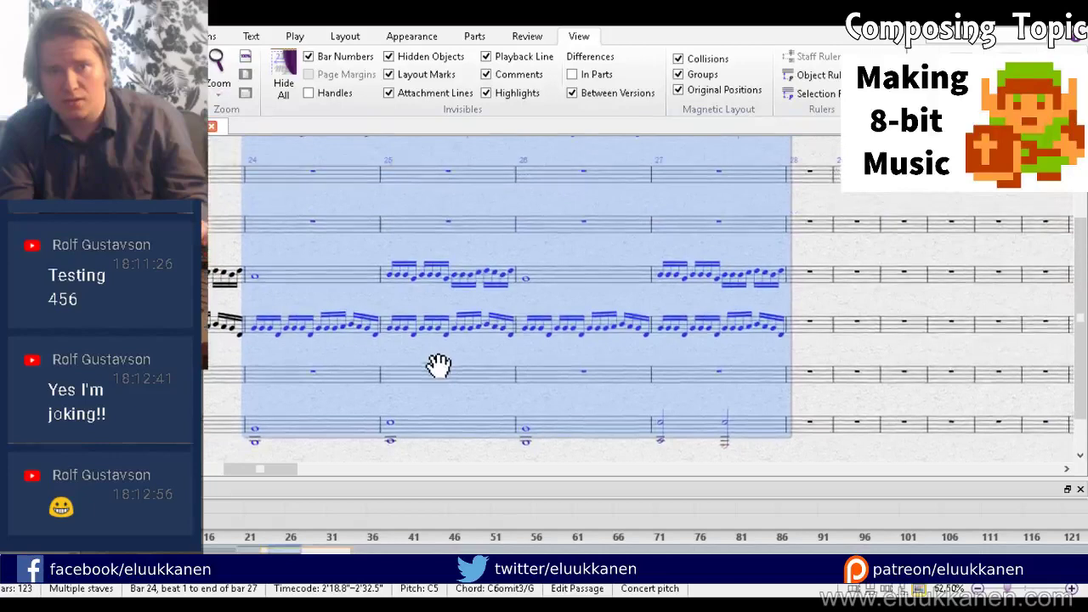
key("Escape")
Step: Change the notes of the fourth and fifth staves in bars 24 to 27 to eighth notes
left_click_drag(422, 307, 445, 264)
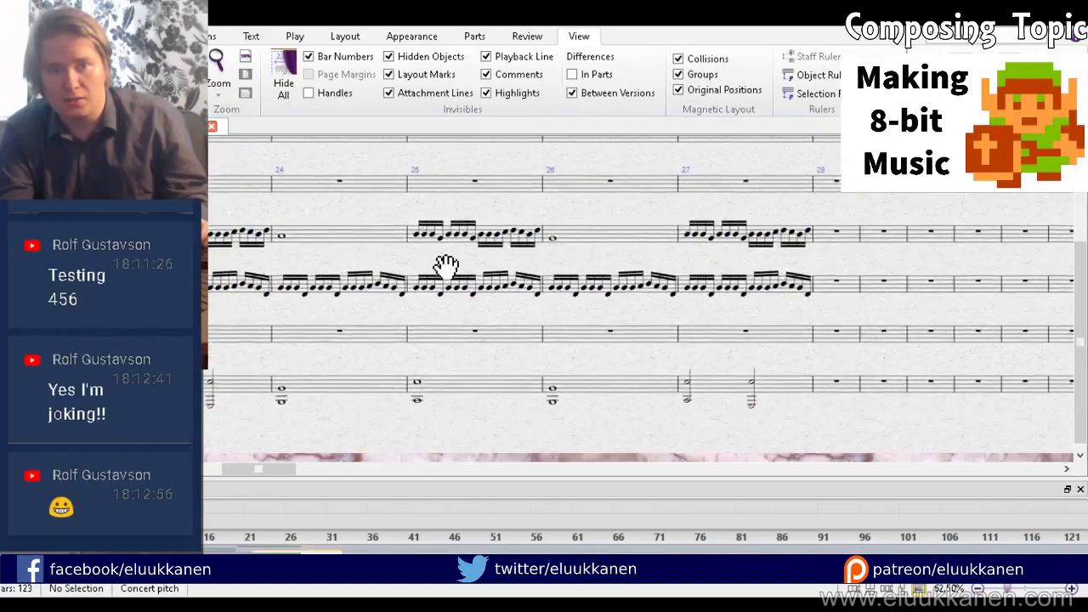
left_click(384, 291)
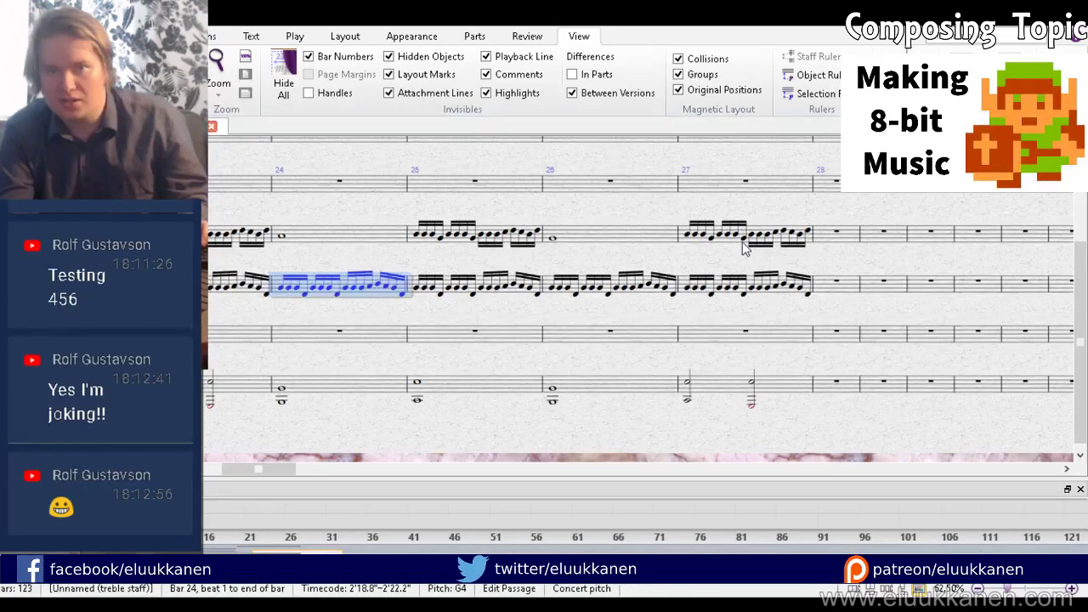
left_click(738, 240, "shift")
key("3")
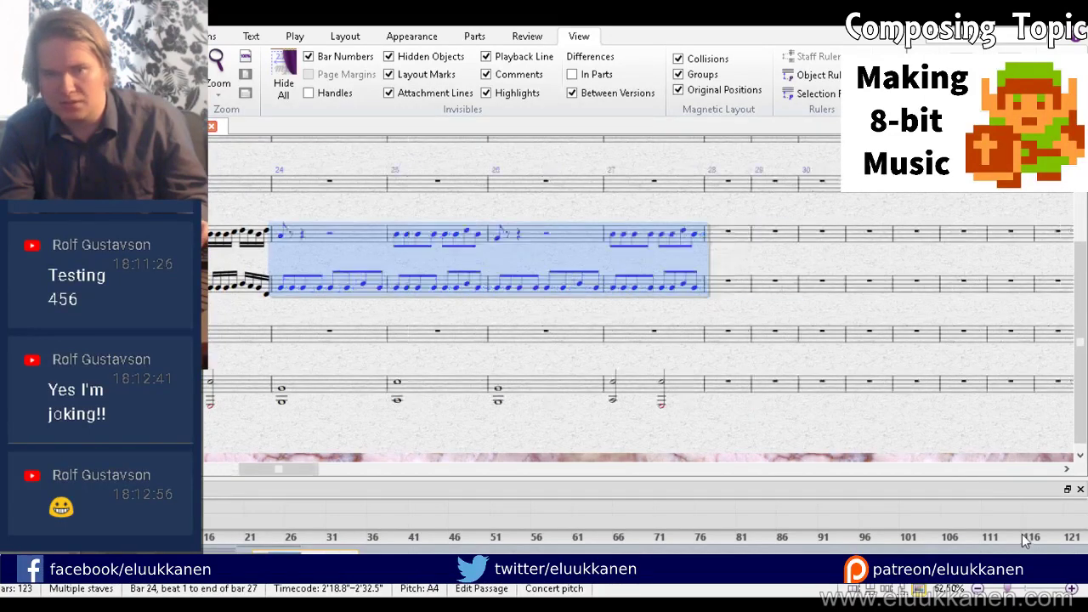
Step: Change the top staff's notes in bars 24 to 27 to quarter notes
scroll(340, 281, "up", 3)
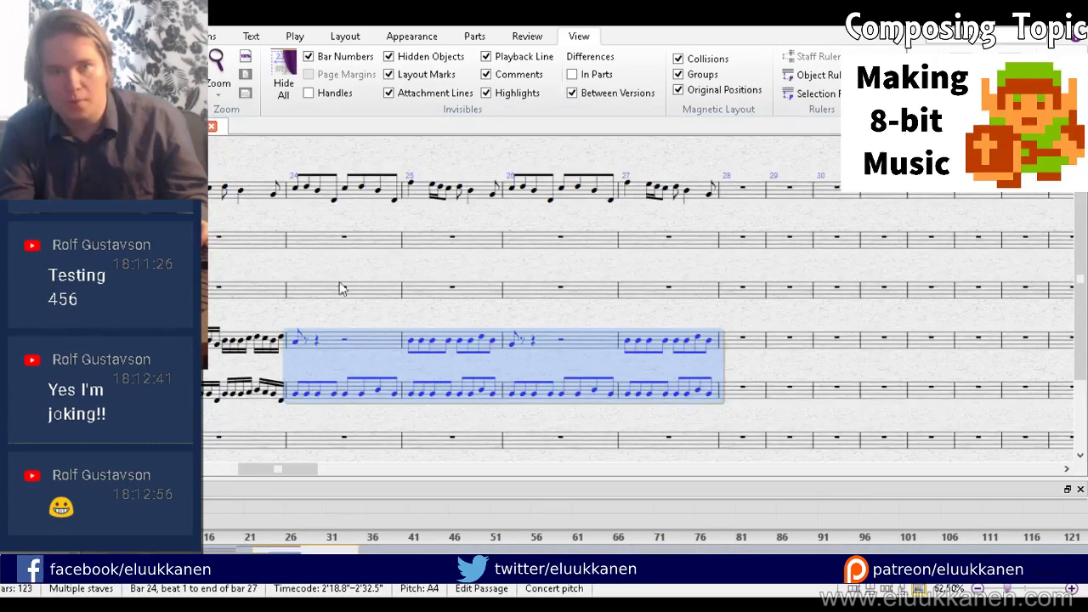
left_click(374, 194)
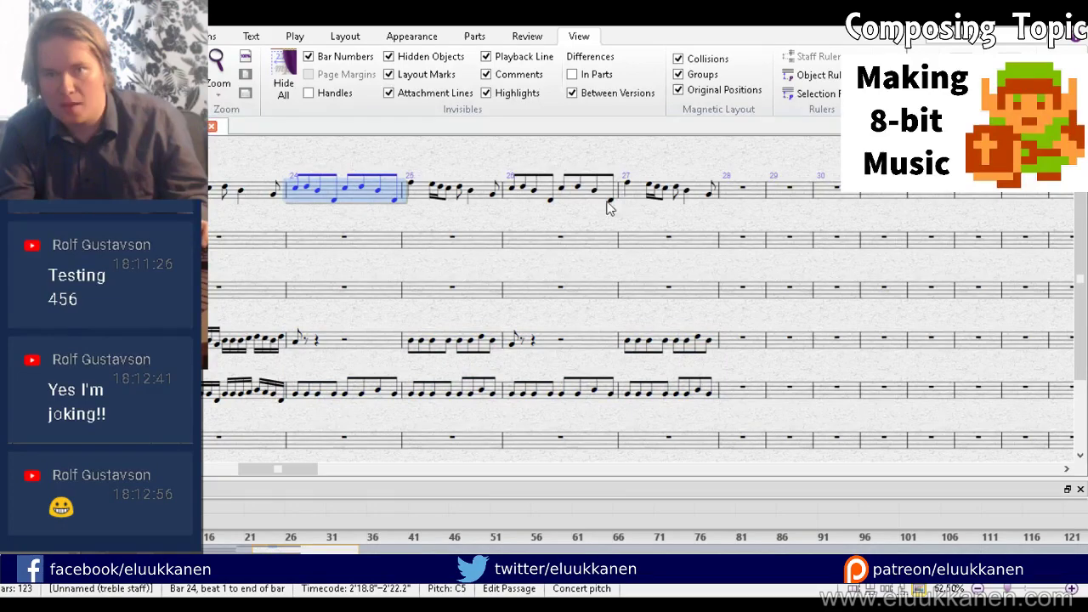
key("ctrl+v")
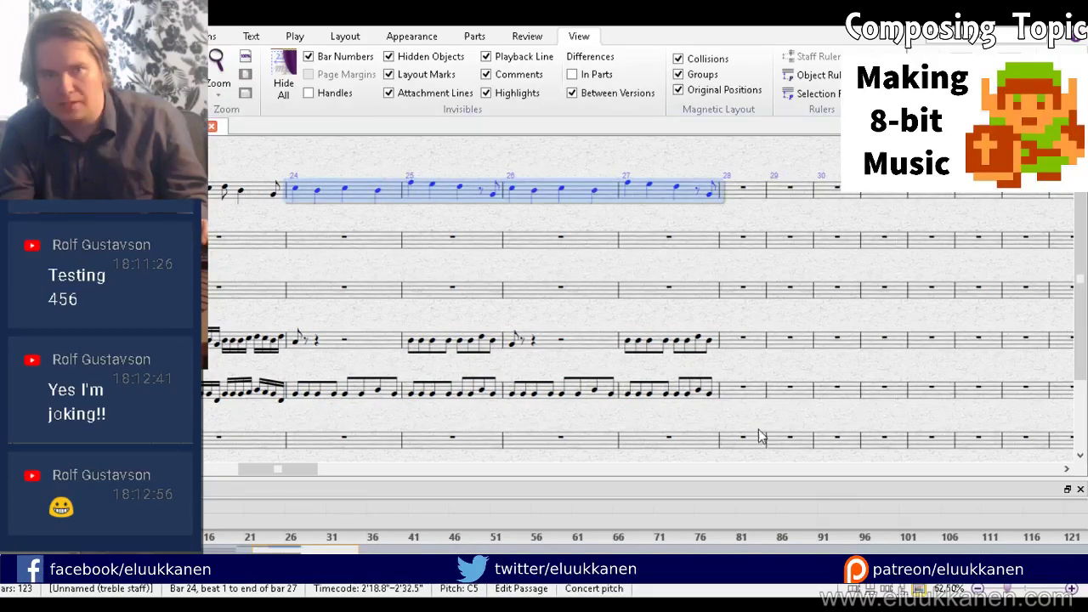
Step: Play back the passage from bar 19 into bar 22
key("space")
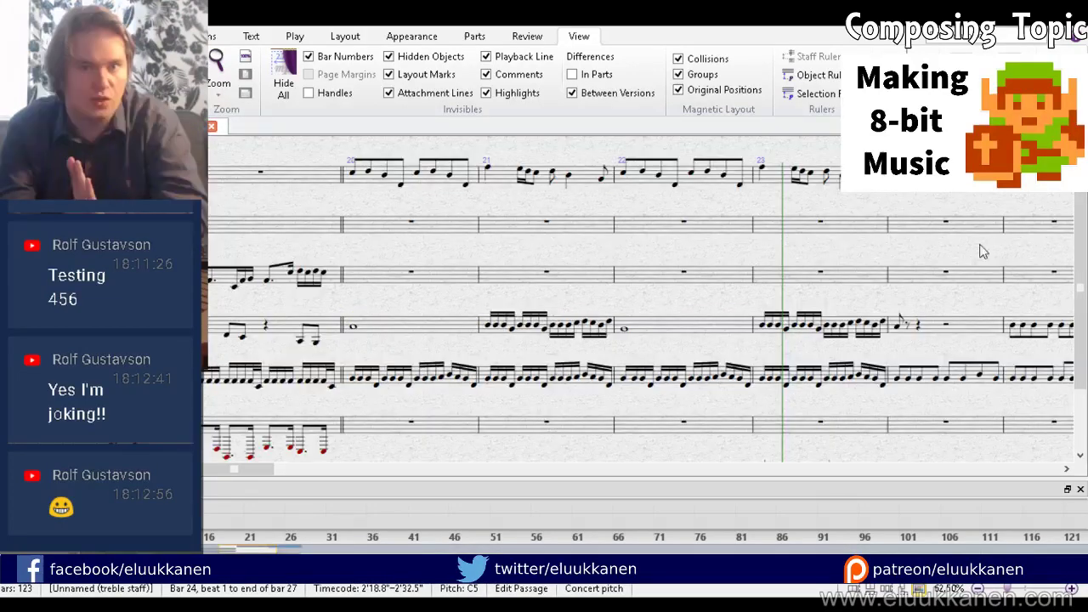
key("Escape")
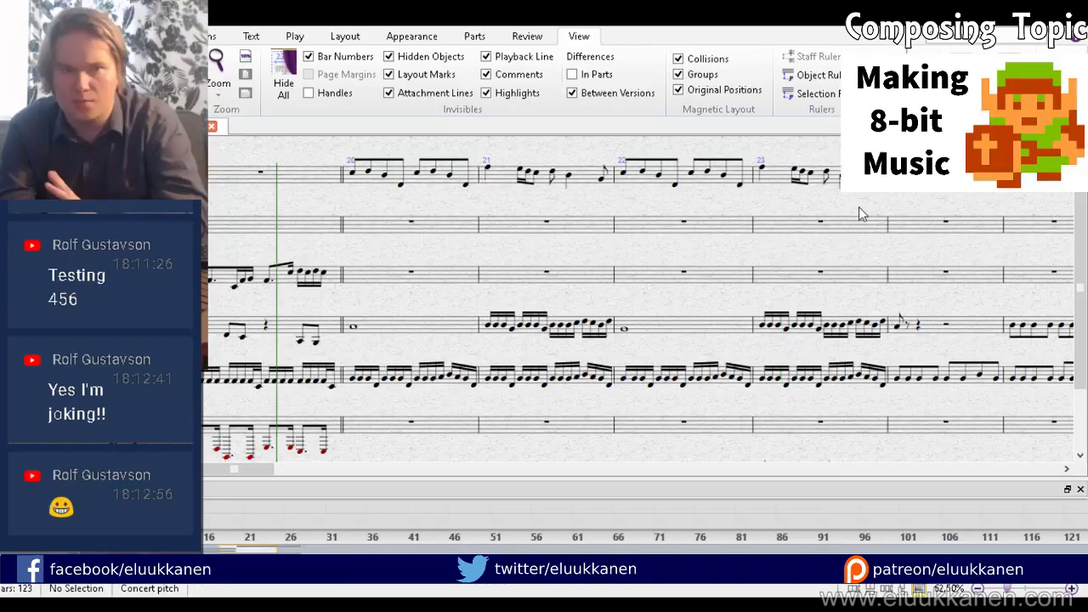
left_click_drag(903, 227, 875, 198)
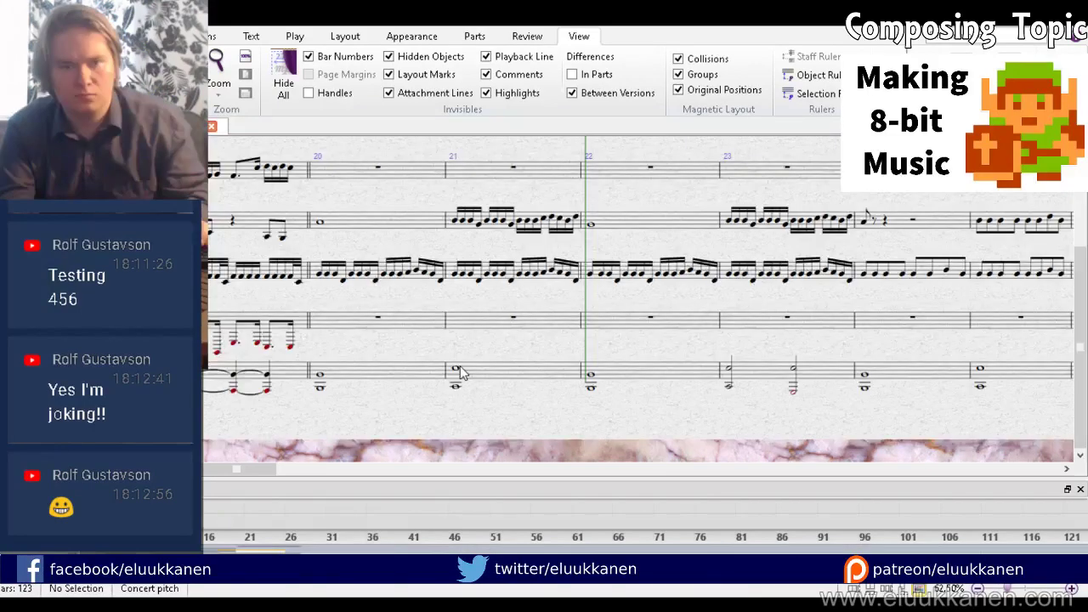
Step: Replace the bottom staff's whole-note chord in bar 21 with two half-note chords, A3–C5 and F3–C5
double_click(459, 369)
key("4")
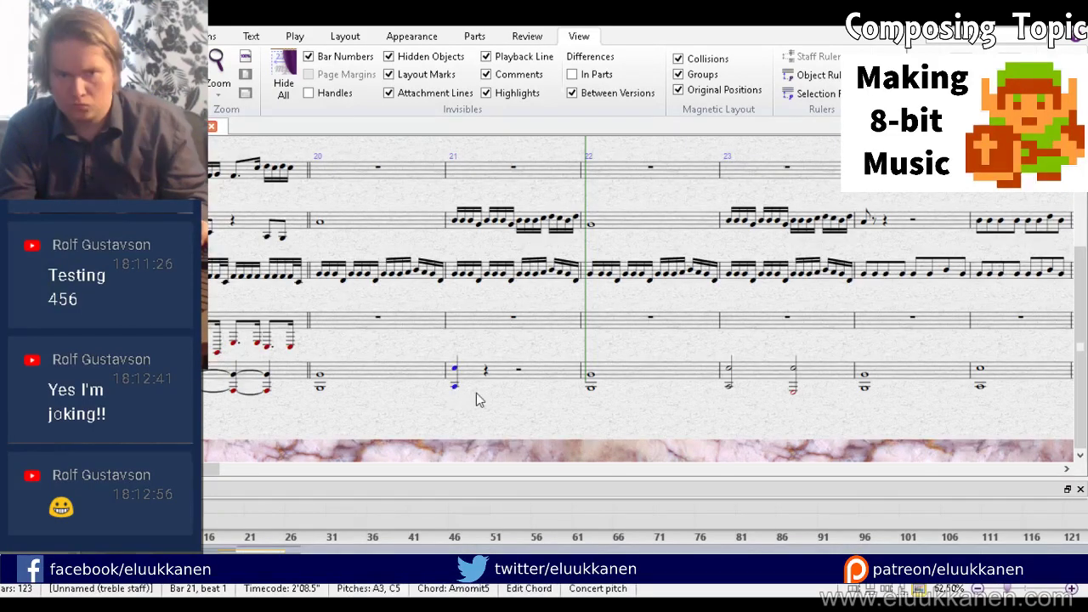
left_click(520, 371)
left_click(521, 404)
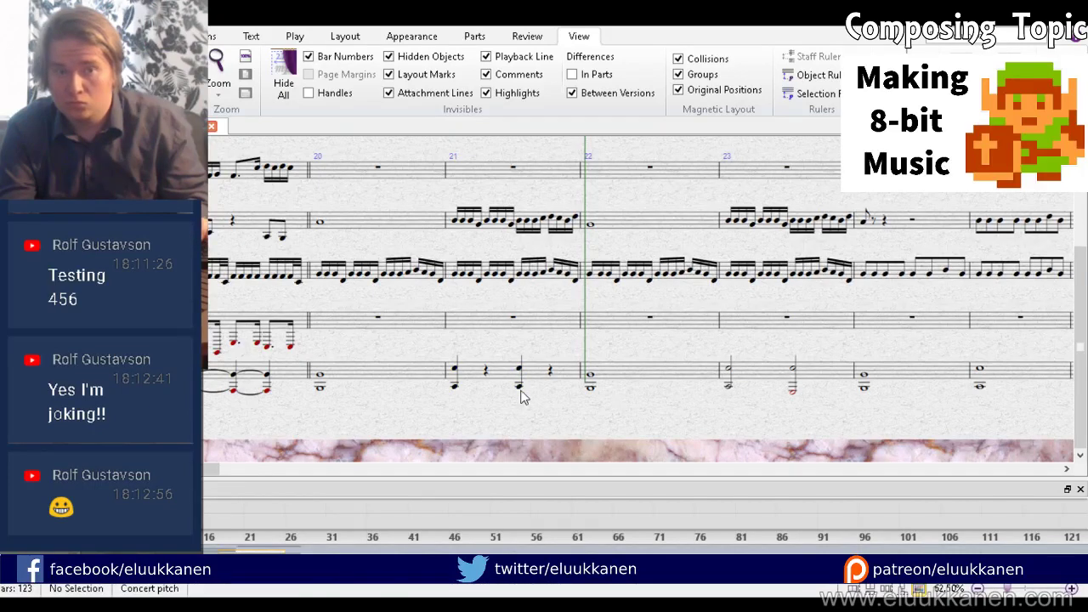
left_click_drag(522, 387, 519, 389)
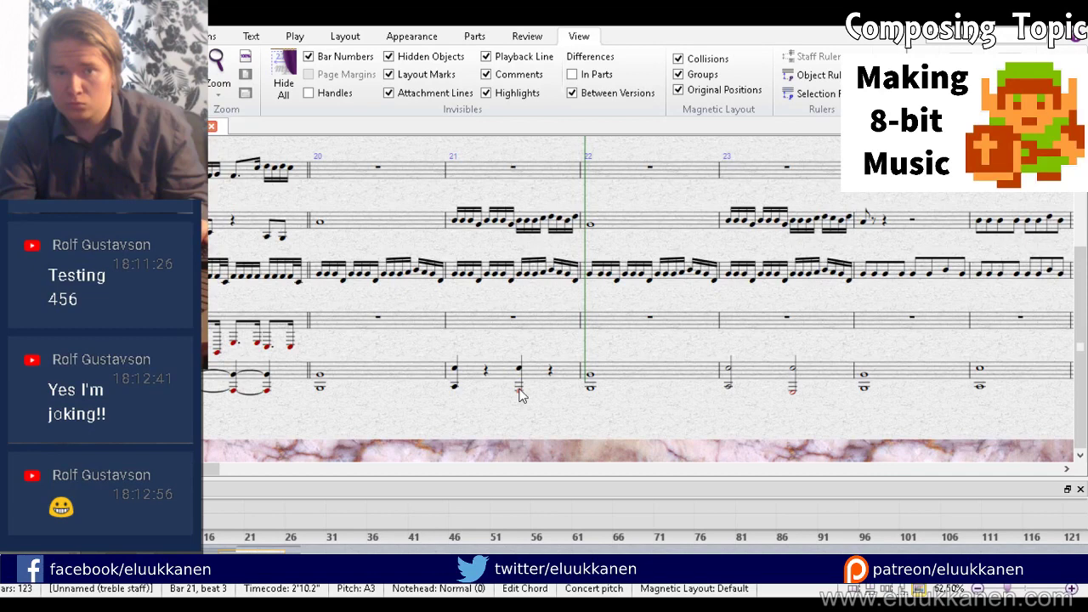
double_click(519, 392)
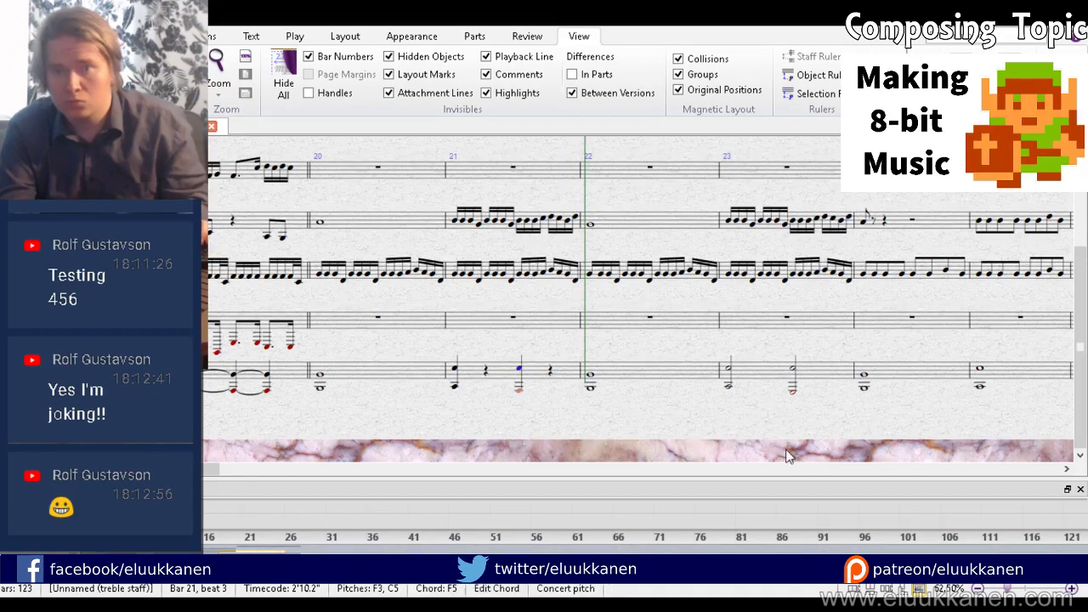
key("5")
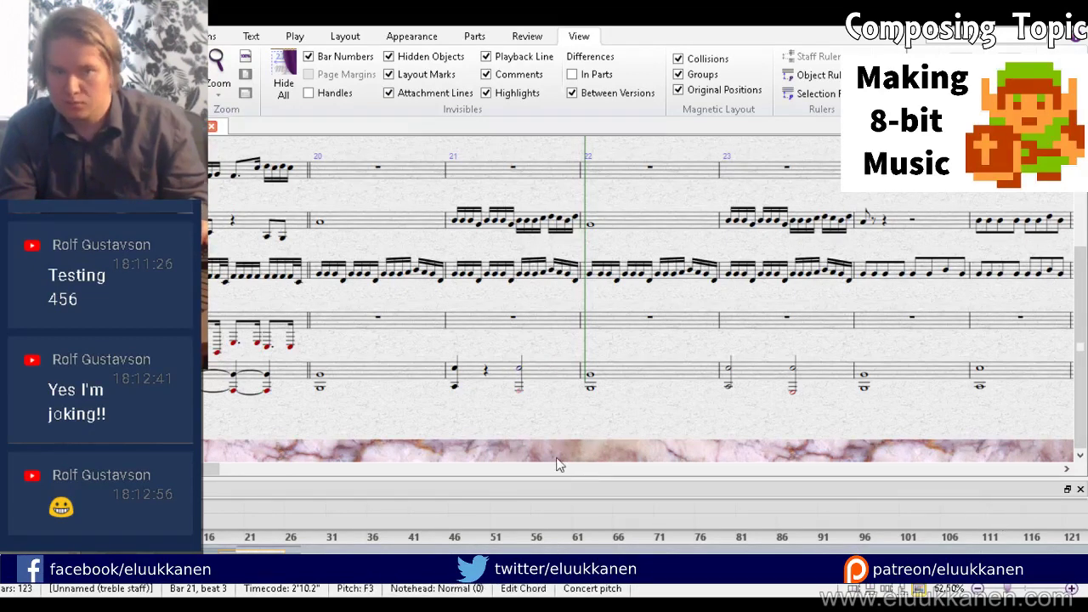
left_click(454, 389)
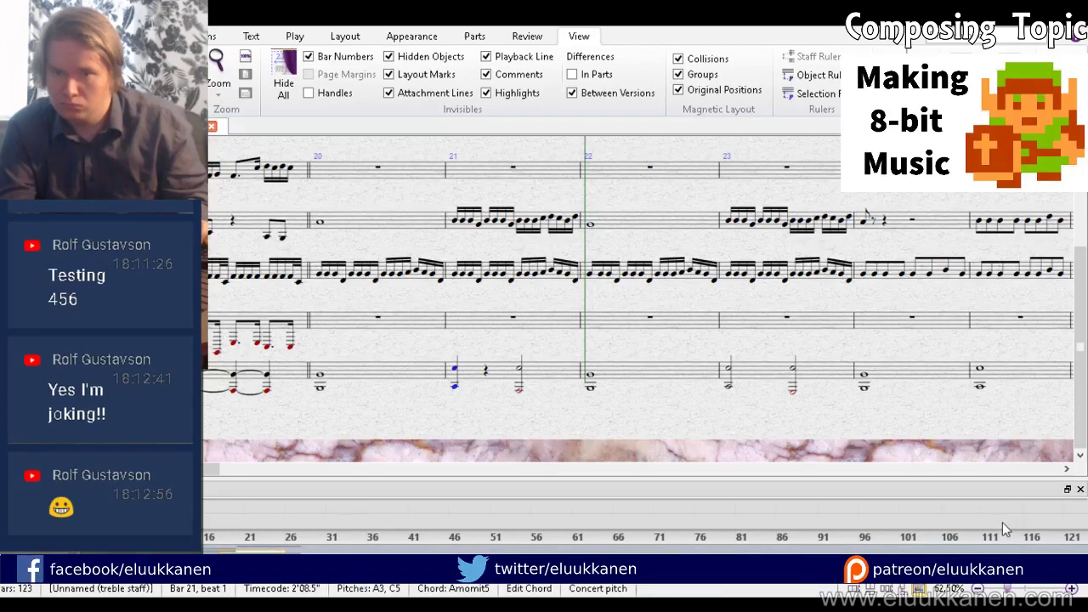
left_click(590, 389)
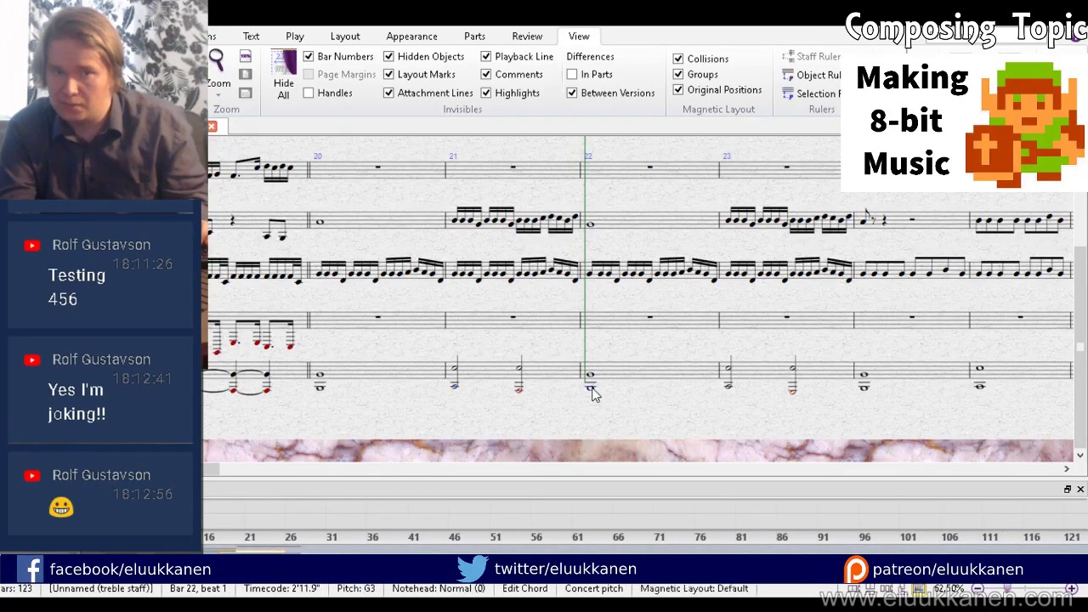
left_click(735, 353)
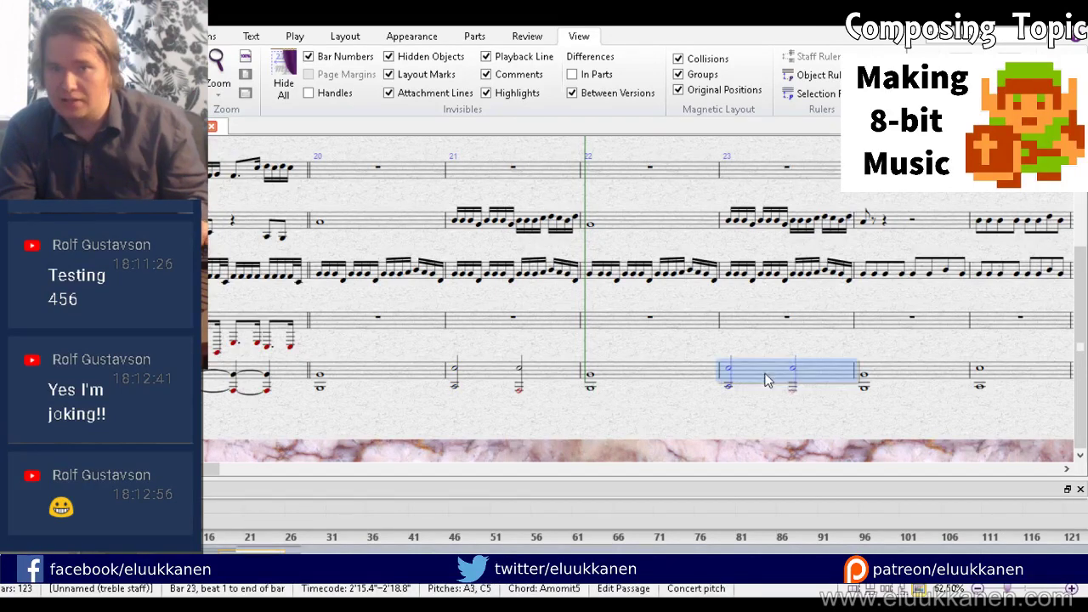
Step: Add a whole-note chord of G4 and F5 to the second staff in bar 24
left_click_drag(735, 349, 508, 352)
left_click(506, 347)
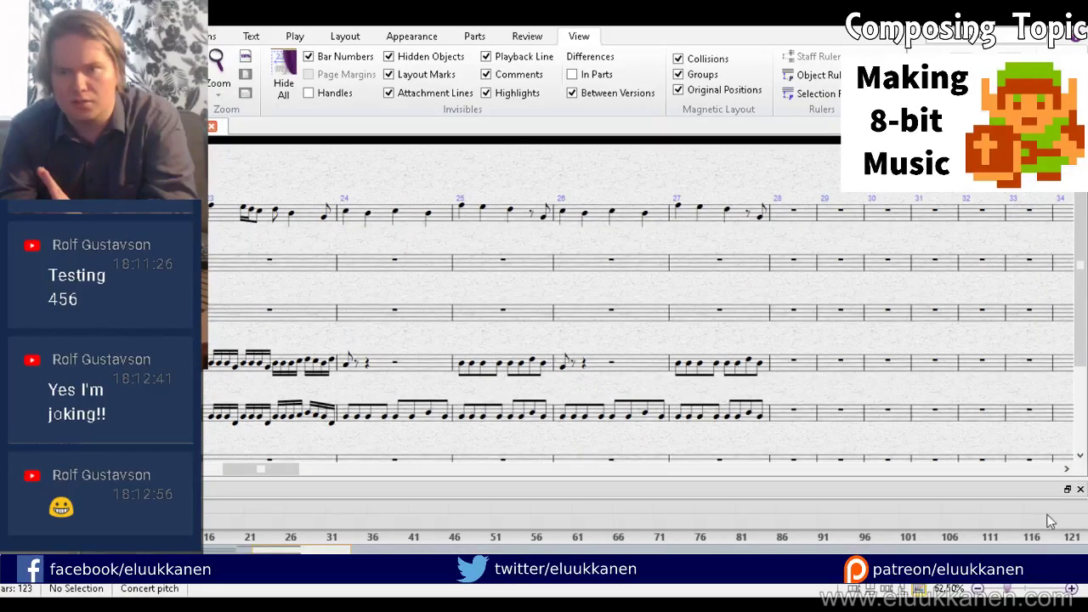
key("6")
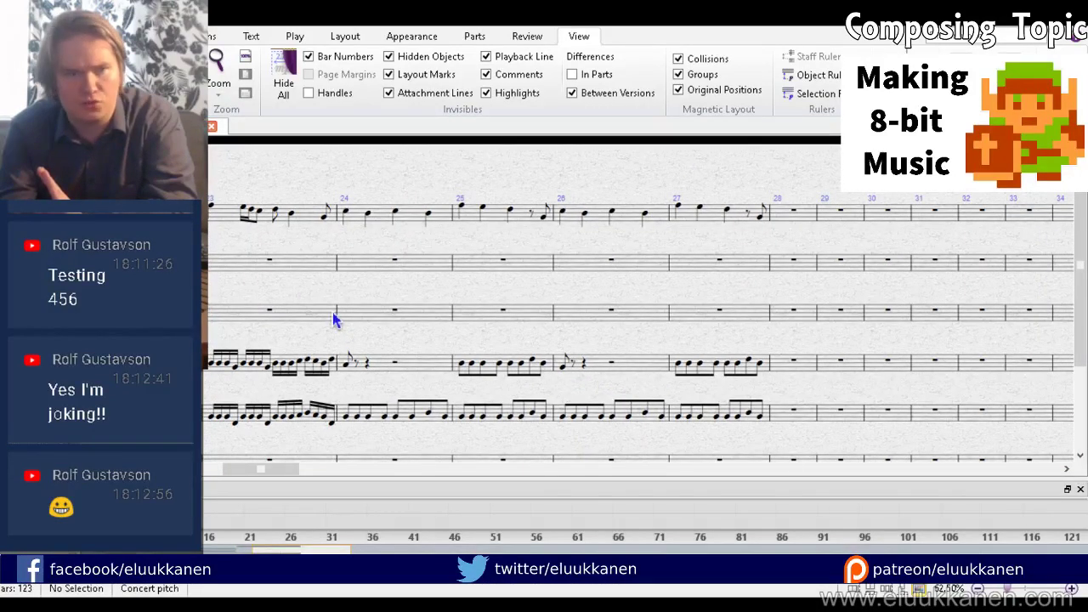
left_click(349, 267)
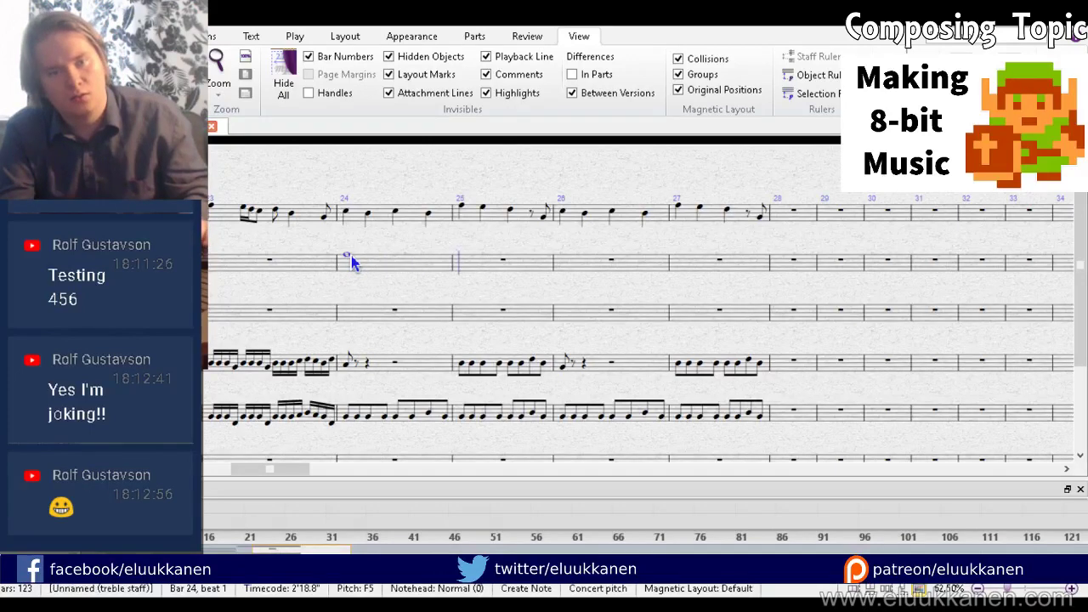
left_click(353, 266)
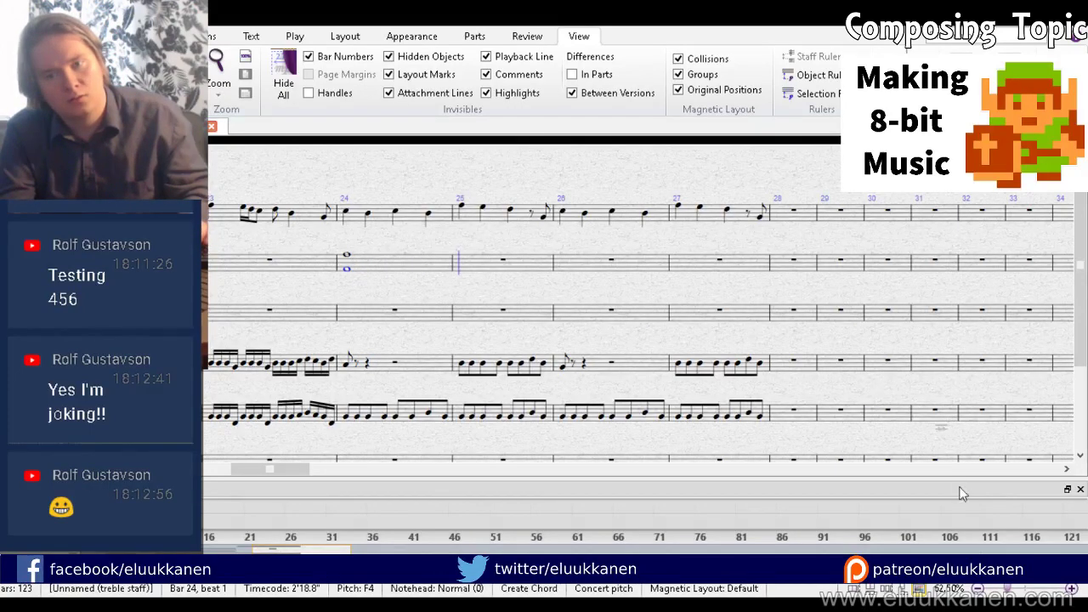
key("Escape")
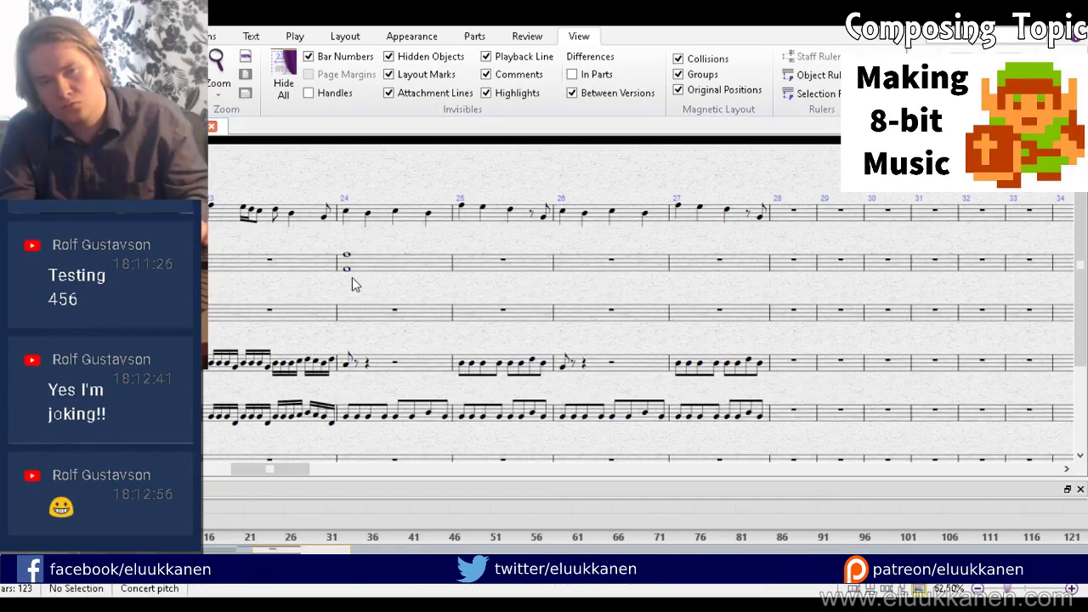
left_click(349, 272)
left_click_drag(347, 270, 345, 266)
Step: Repeat the second staff's bar 24 chord in bars 25, 26 and 27
left_click(364, 270)
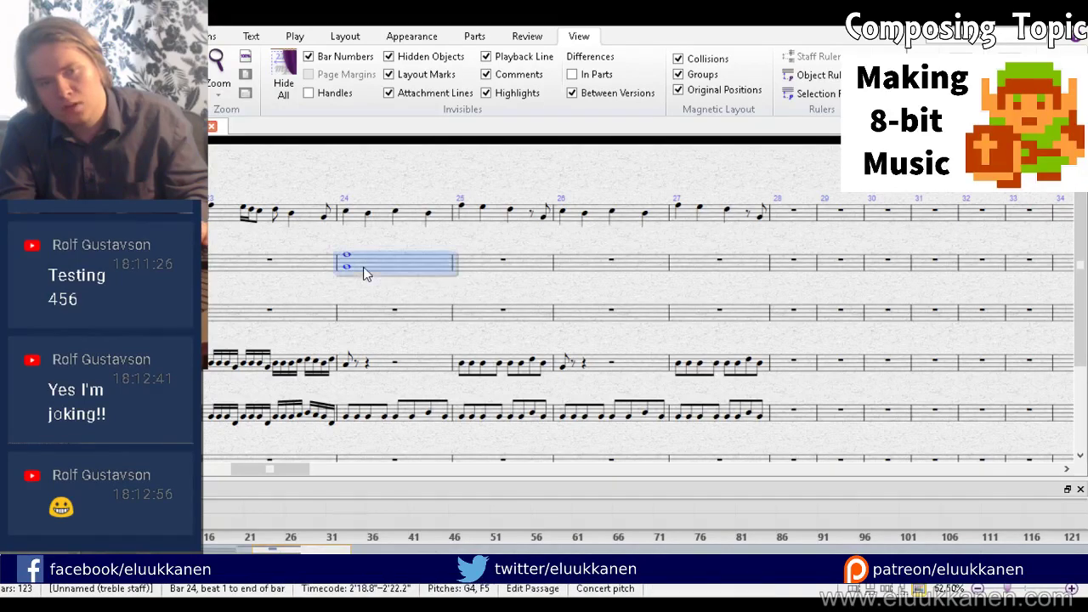
key("r")
key("r")
key("r")
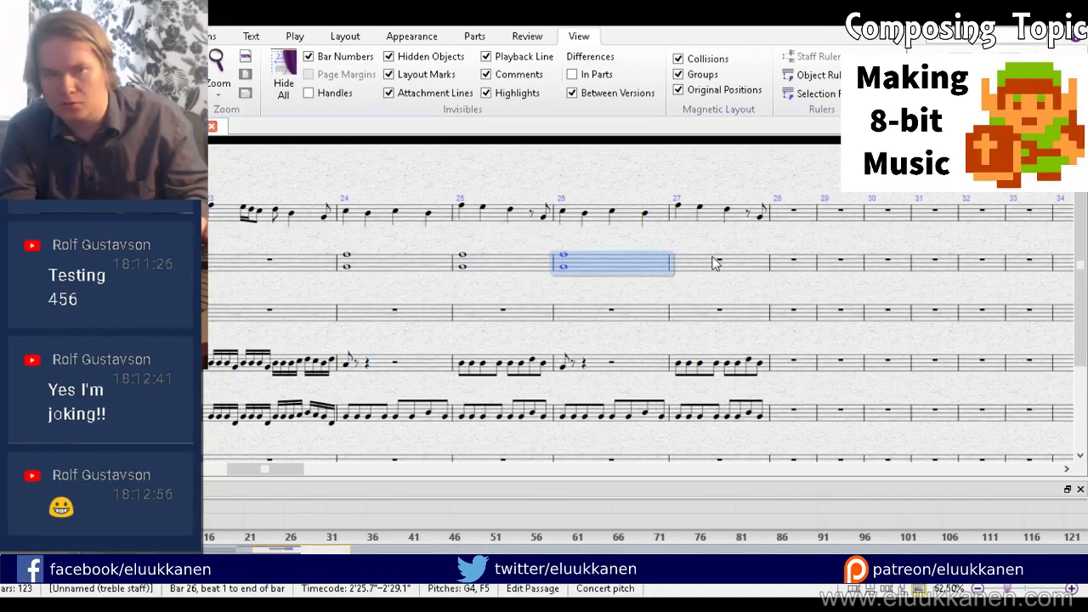
Step: Try tying the second staff's whole-note chords together from bar 24 through to bar 27
left_click(500, 277, "shift")
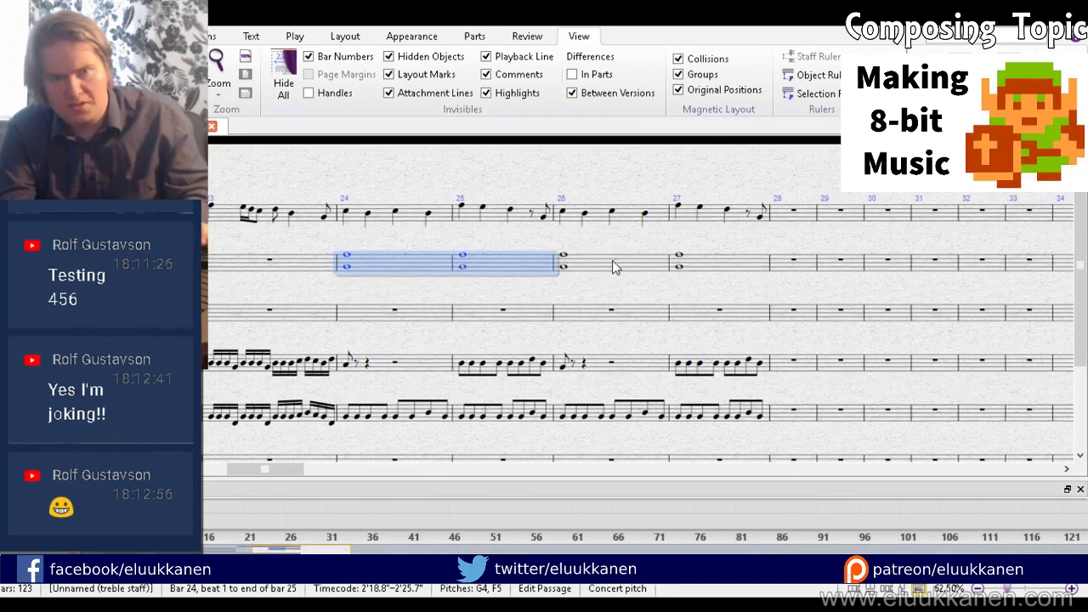
left_click(614, 263, "shift")
key("Return")
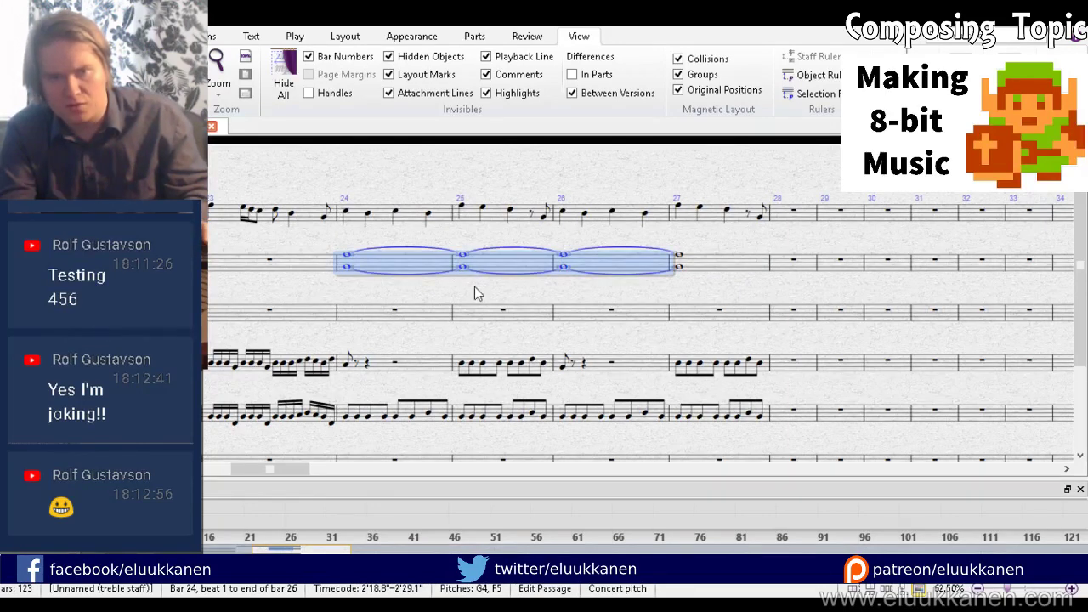
key("Escape")
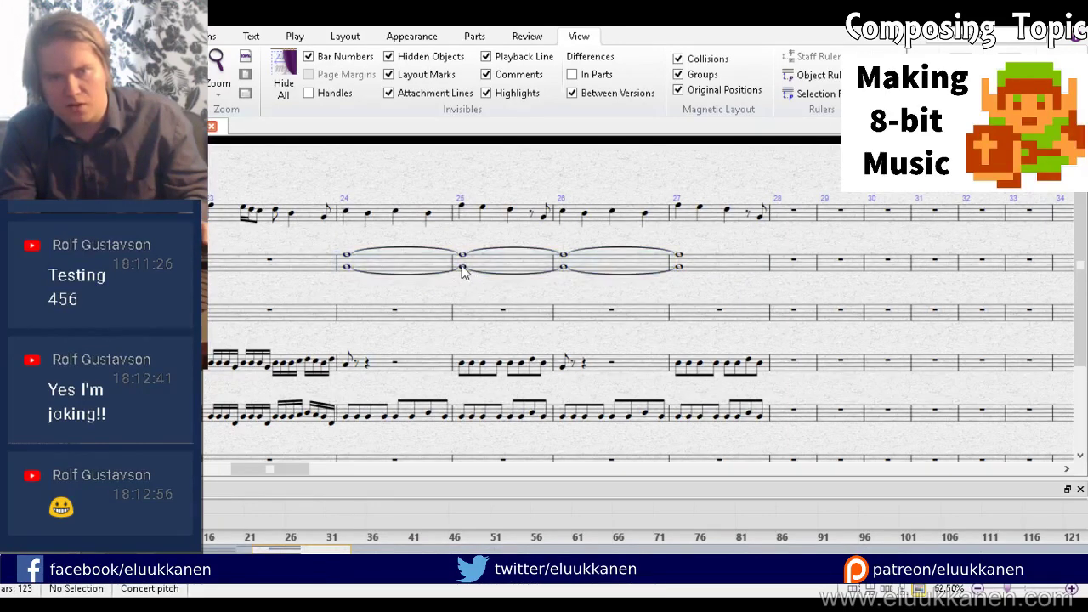
Step: Lower the low note of the second staff's bar 25 chord to F4 and remove the ties from bars 24 to 26
left_click(462, 268)
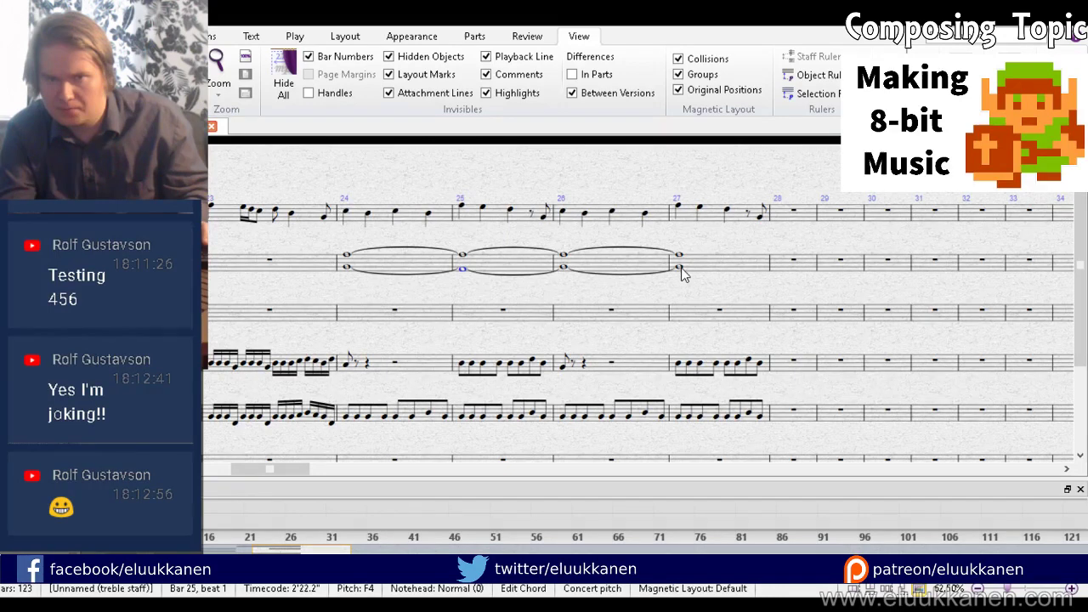
key("ctrl+z")
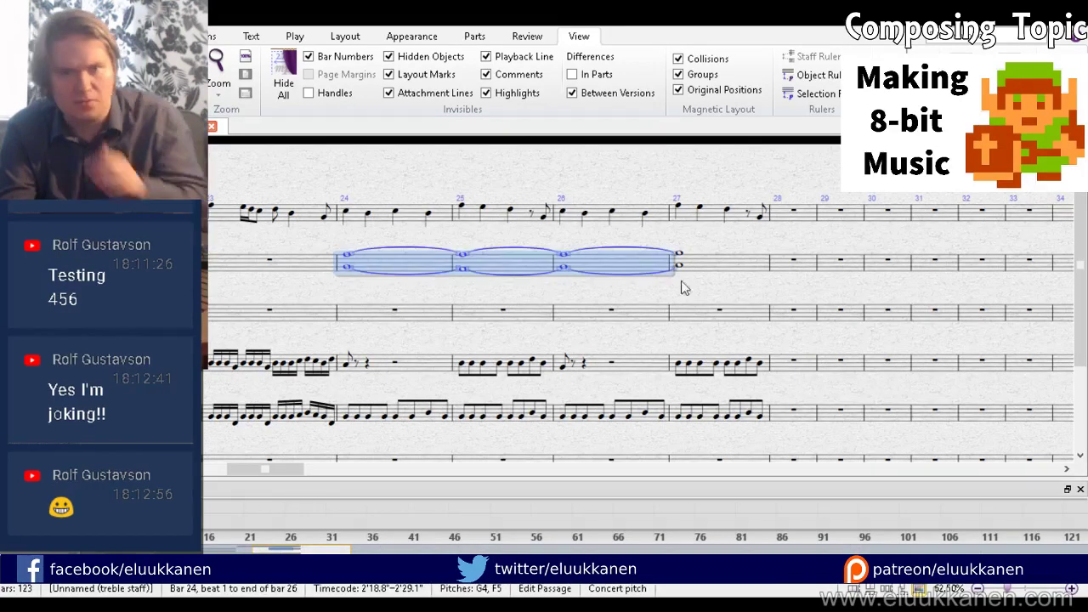
key("Return")
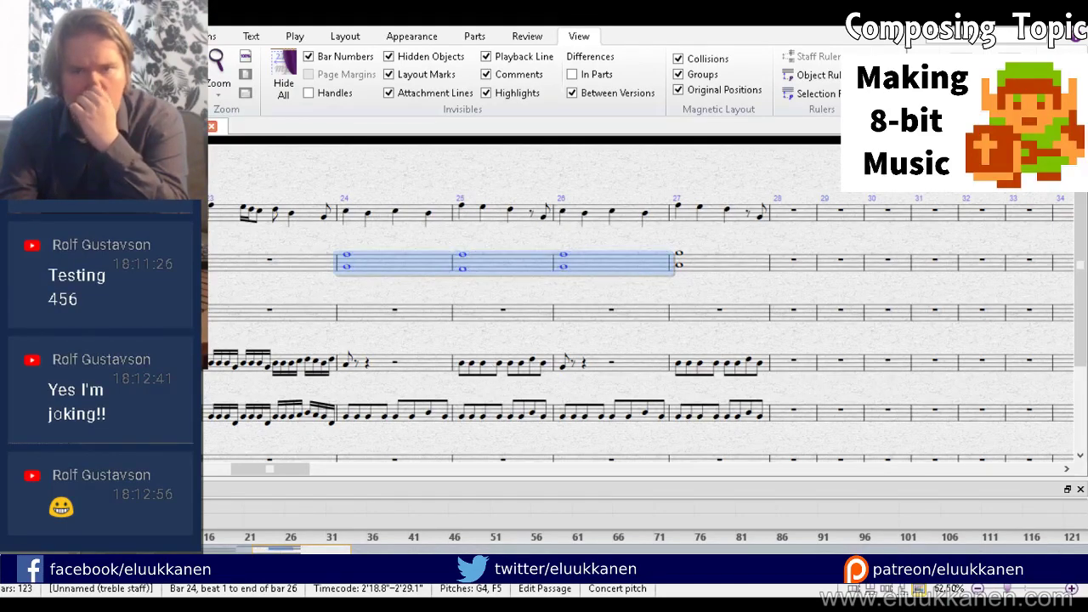
Step: Play back the earlier section of the score from around bar 8 to bar 16
left_click_drag(161, 289, 902, 279)
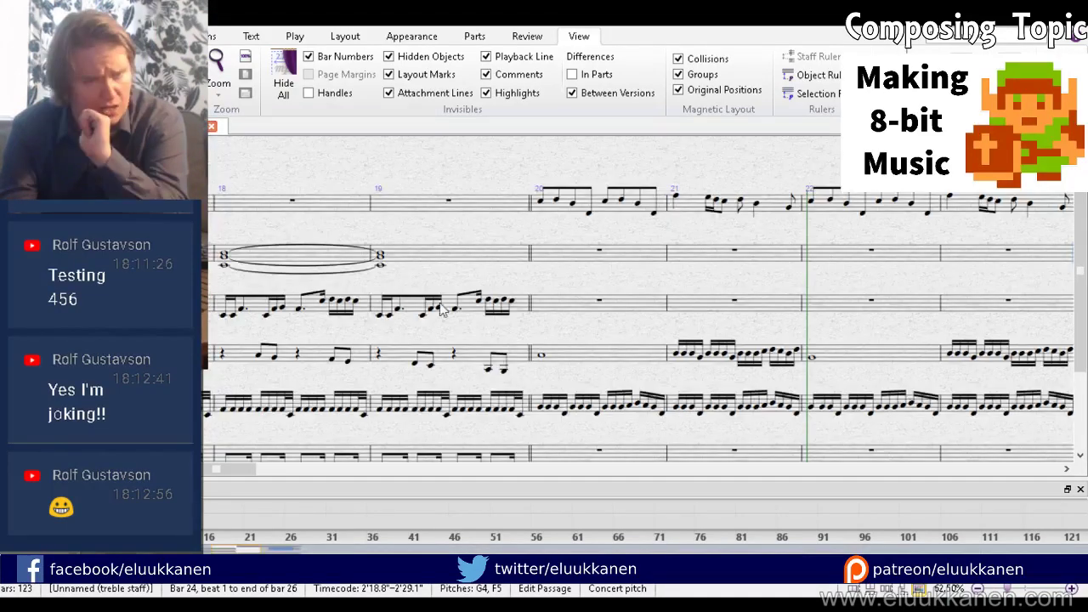
left_click_drag(171, 280, 888, 210)
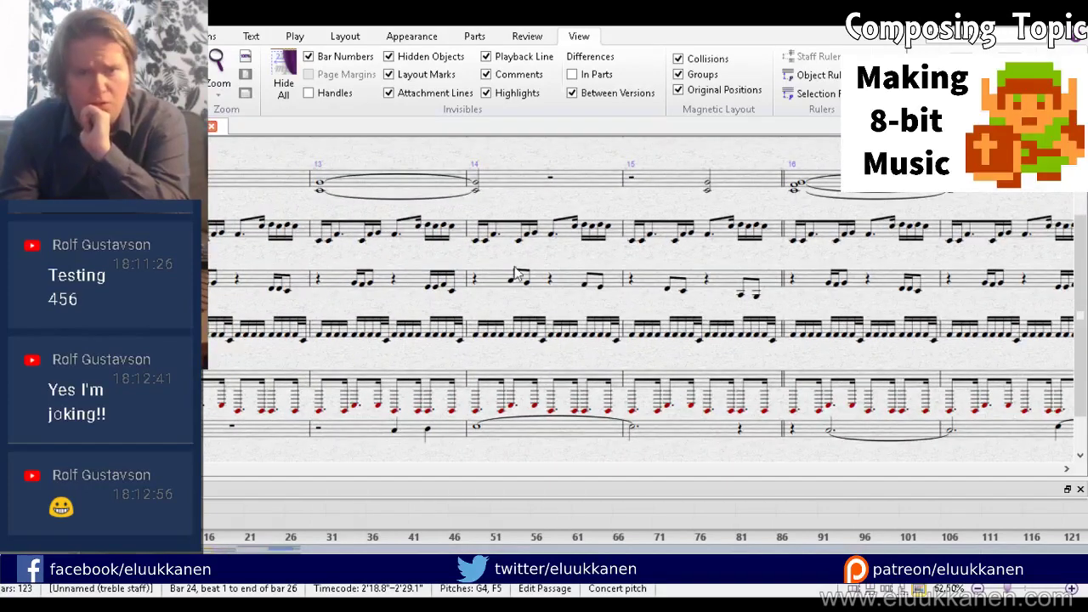
left_click_drag(161, 309, 882, 351)
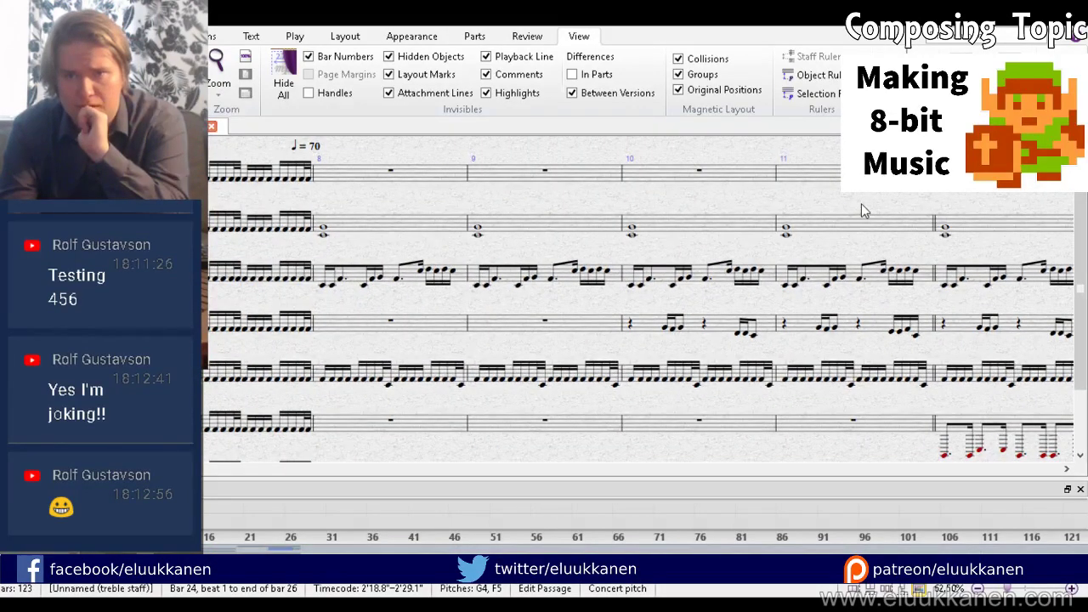
key("[")
key("]")
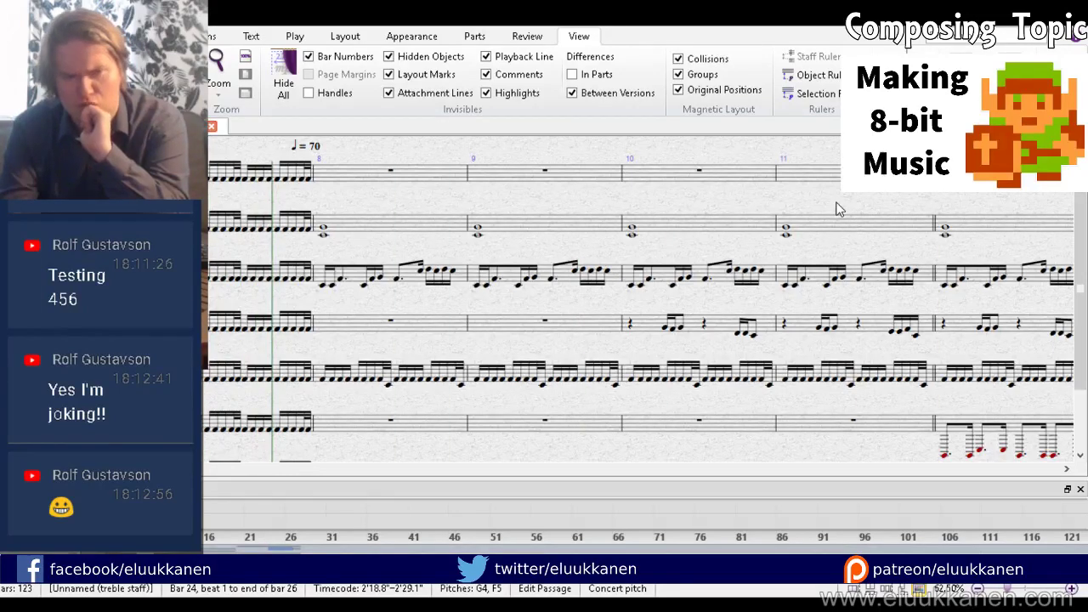
scroll(853, 195, "down", 2)
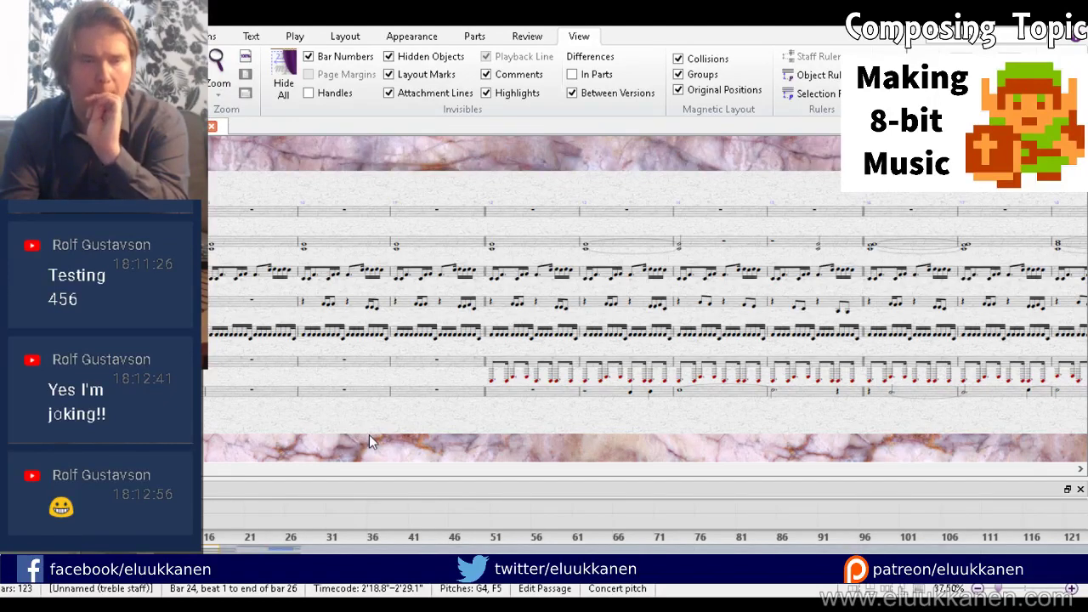
key("Escape")
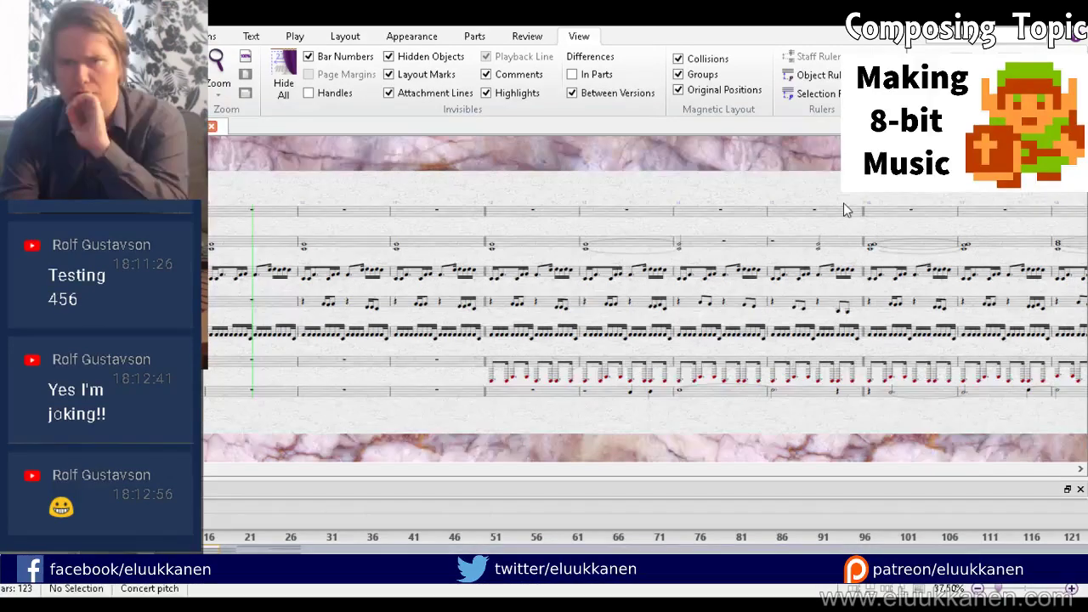
key("space")
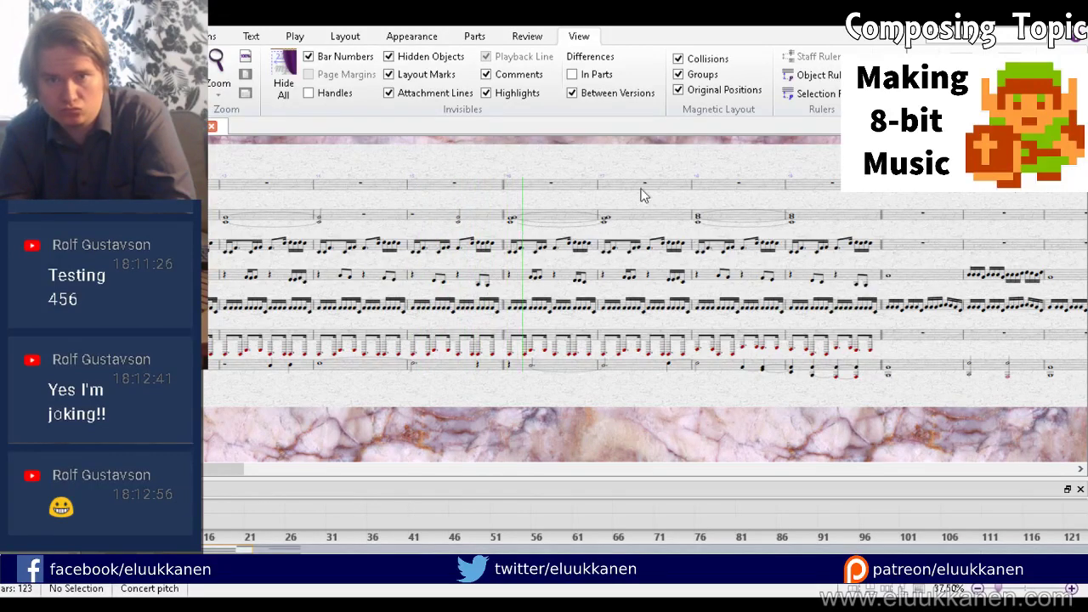
Step: Stop playback and raise both notes of the second staff's half-note chord in bar 15
key("space")
left_click_drag(450, 204, 449, 224)
left_click(409, 183)
left_click_drag(409, 186, 407, 194)
key("Escape")
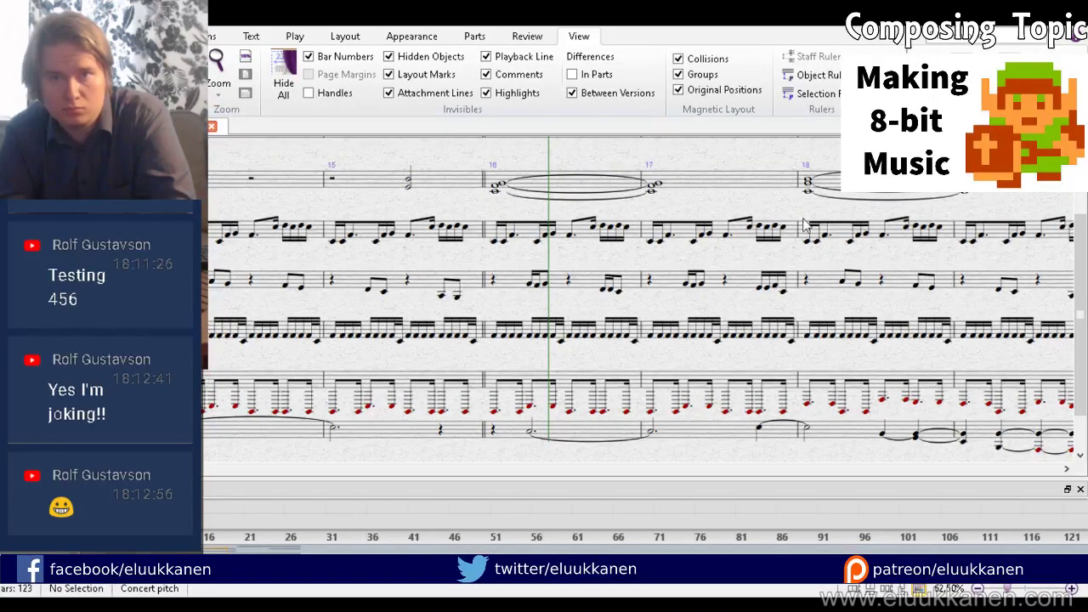
Step: Play back from bar 14 into bar 16 to check the second staff's revised bar 15 chord
key("bracketright")
key("bracketleft")
key("bracketleft")
key("bracketleft")
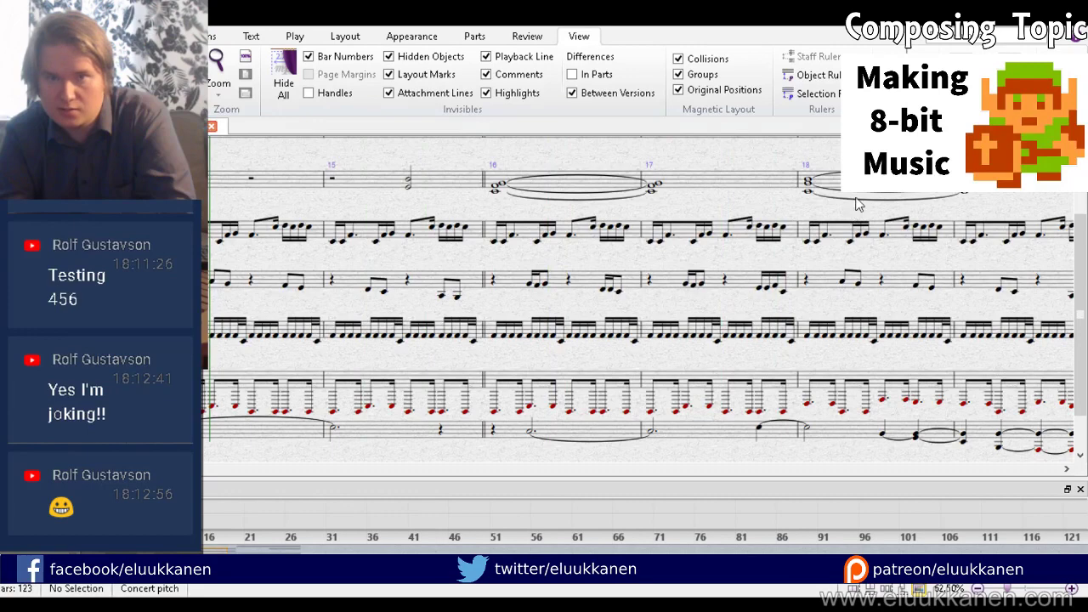
key("ctrl+minus")
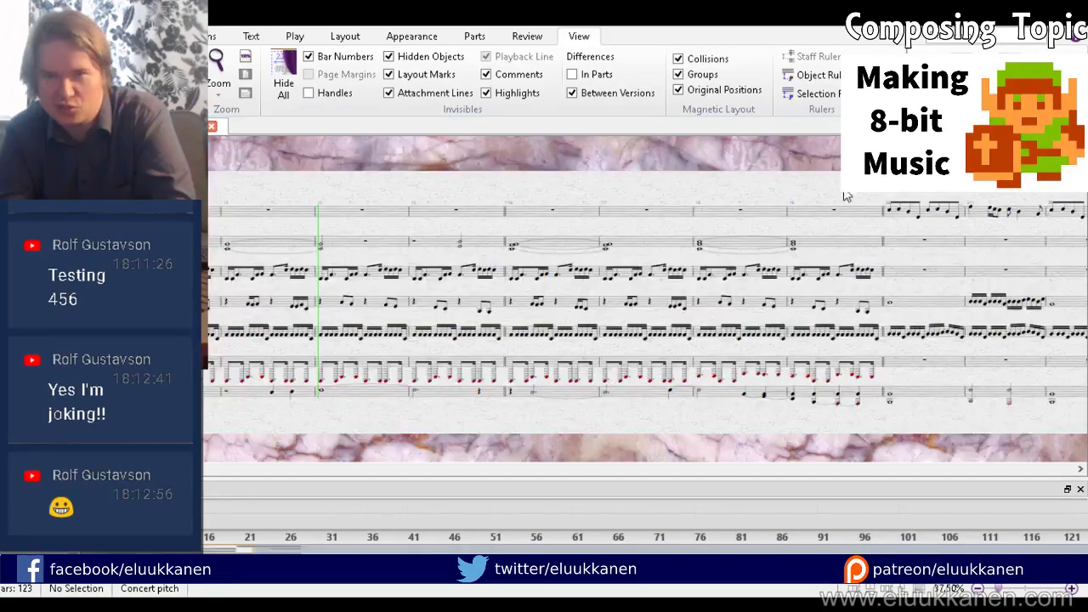
key("space")
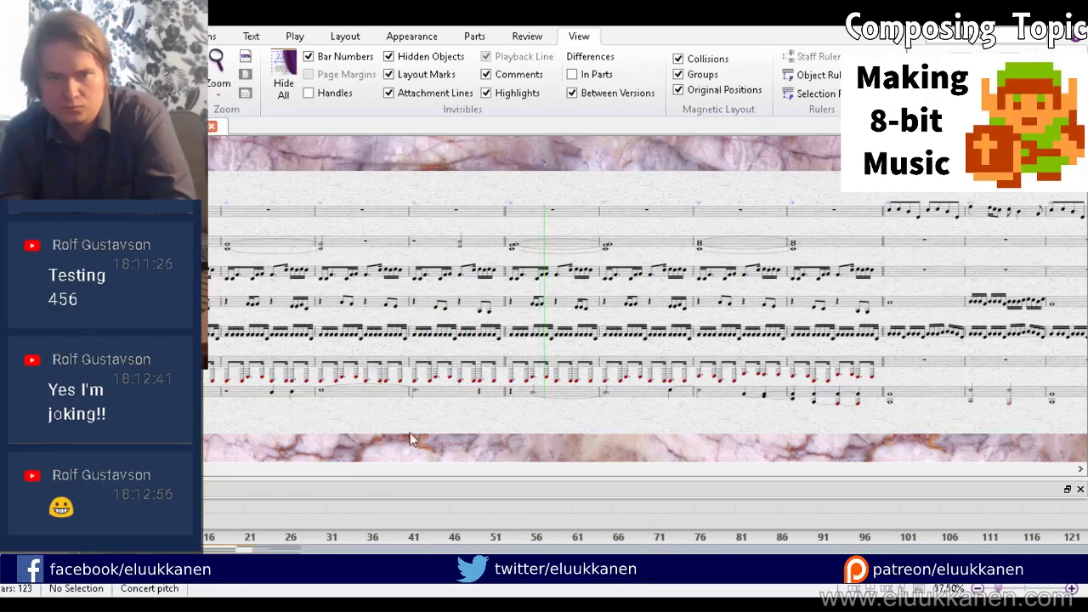
Step: Follow the playback to bar 27, stop it and lower the first bass chord in bar 27 to E3 and G4
left_click_drag(660, 417, 457, 406)
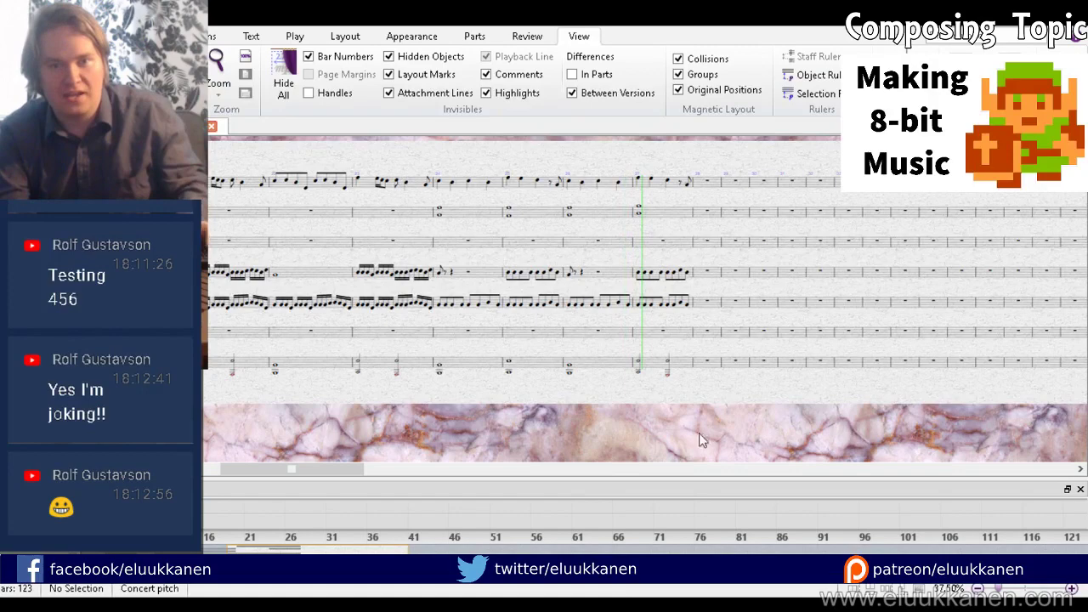
key("space")
scroll(693, 438, "up", 2)
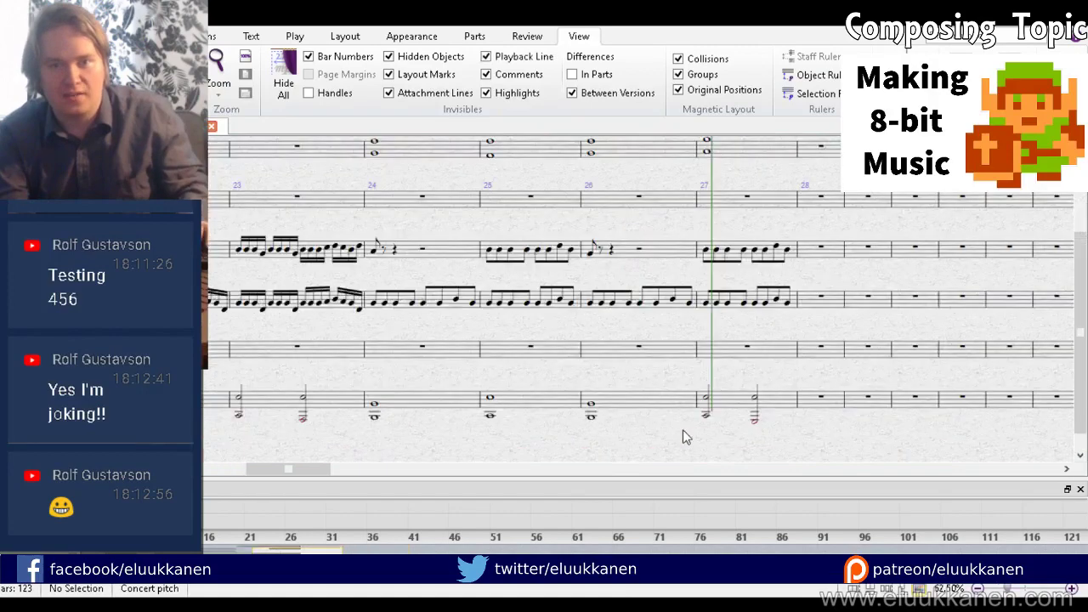
left_click_drag(683, 429, 563, 336)
double_click(587, 328)
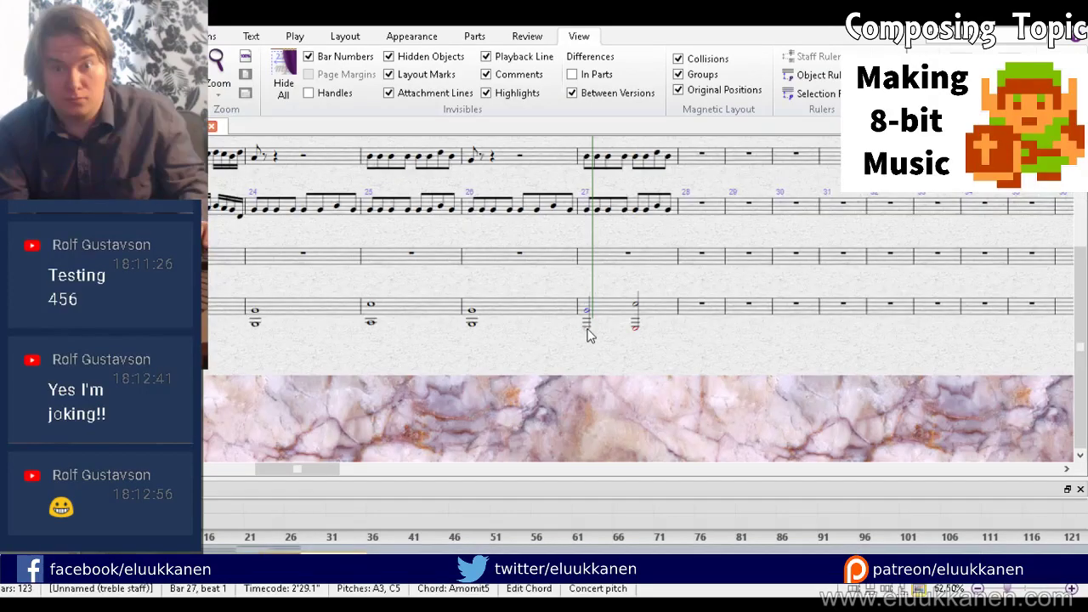
key("Down")
key("Down")
key("Down")
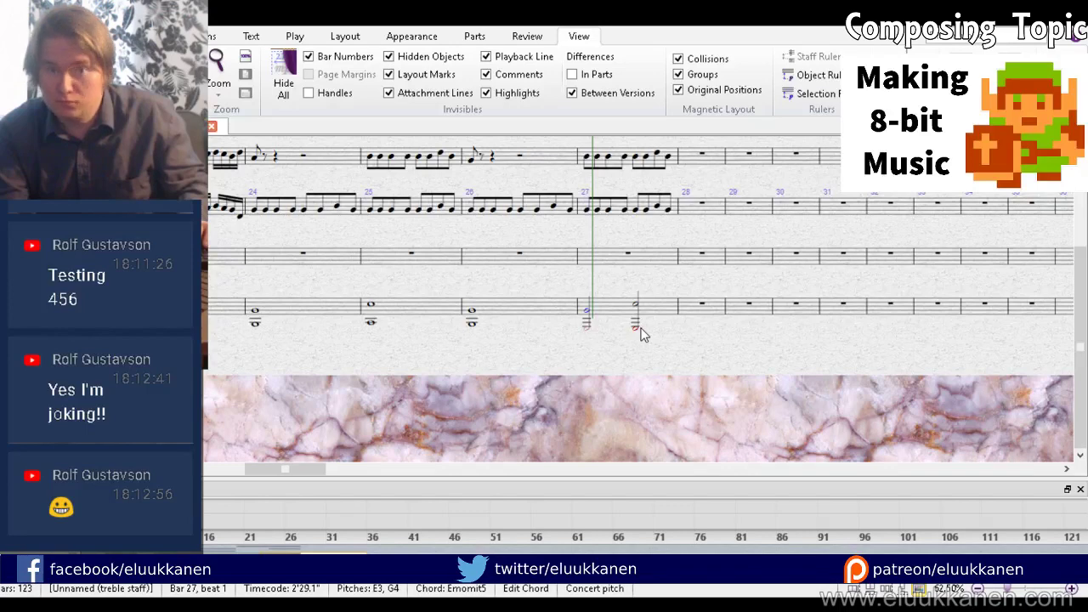
Step: Lower the second bass chord of bar 27 to C3 and G4 and the first chord's bottom note to B2
left_click(639, 332)
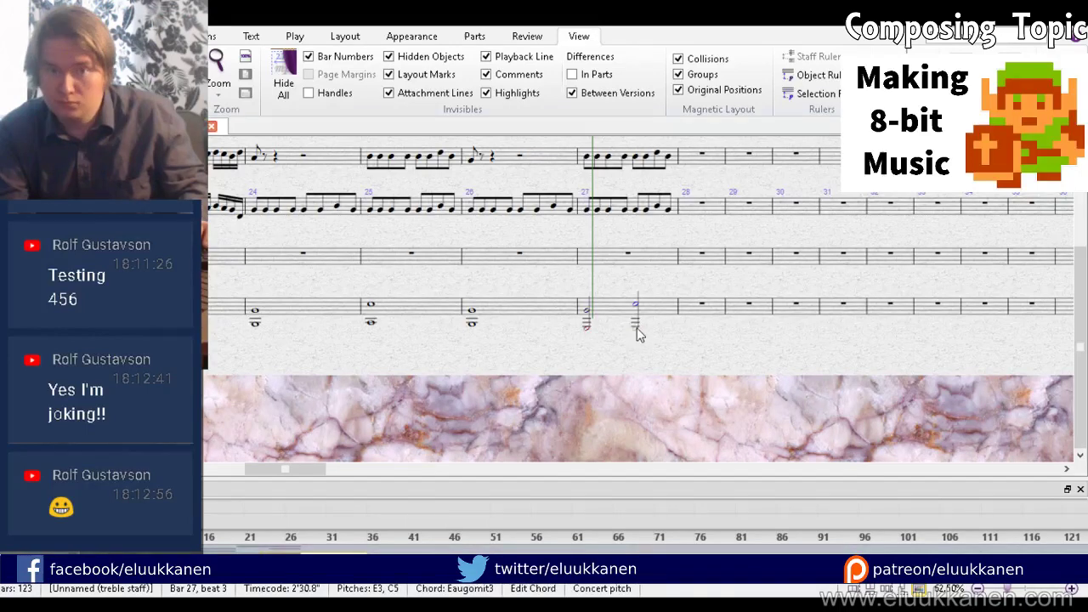
left_click_drag(636, 328, 633, 335)
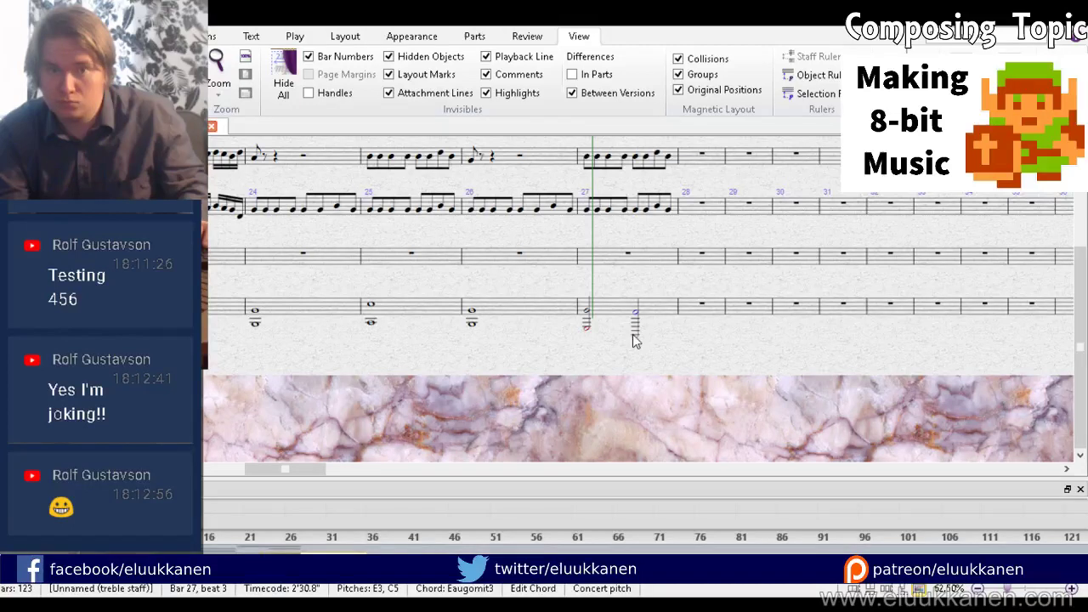
left_click(637, 340)
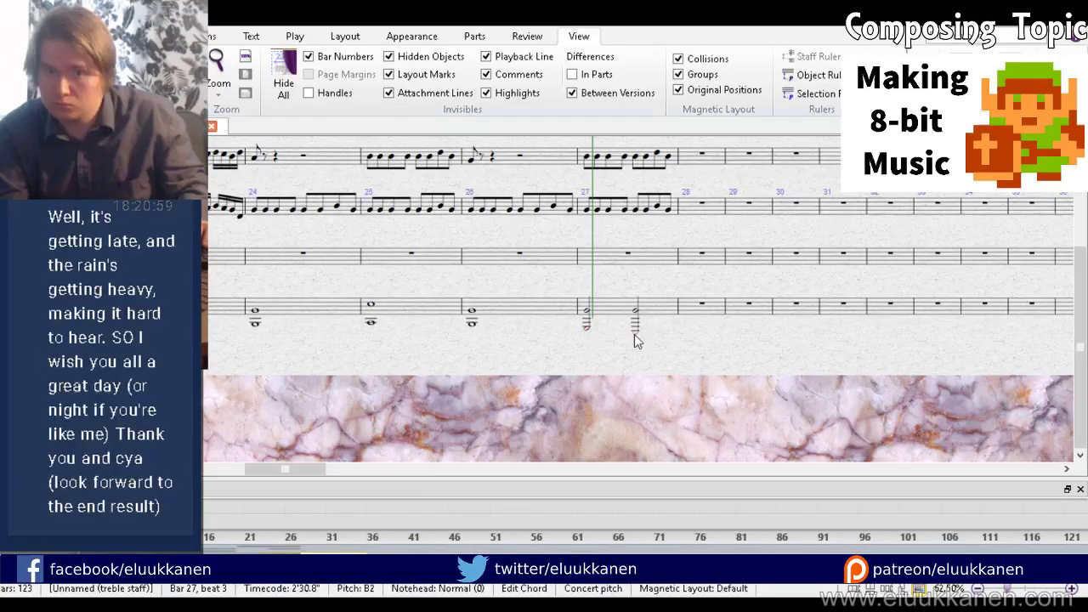
left_click(594, 336)
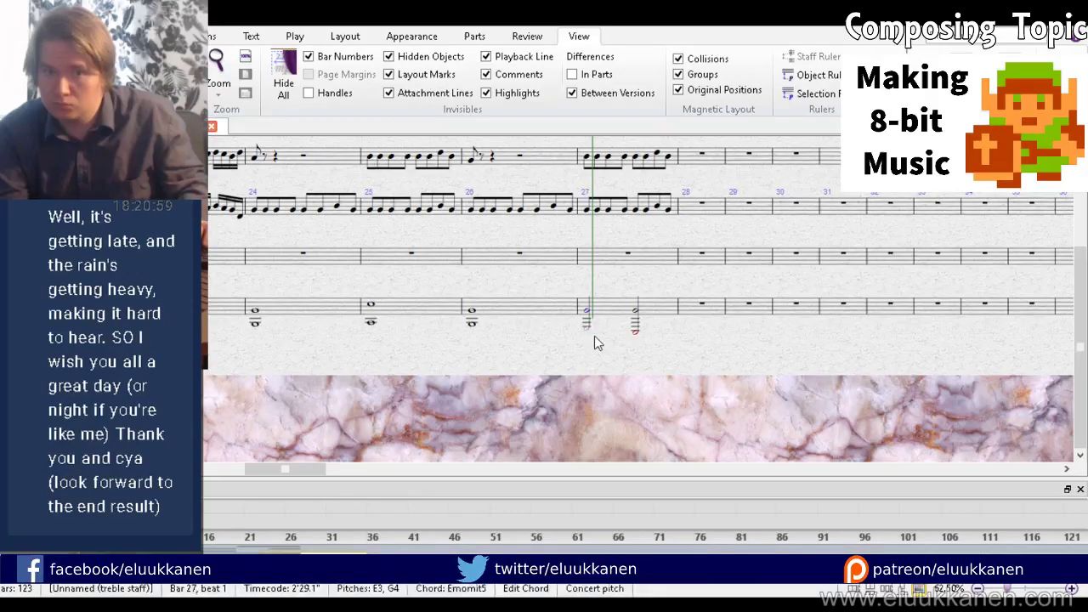
left_click(630, 337)
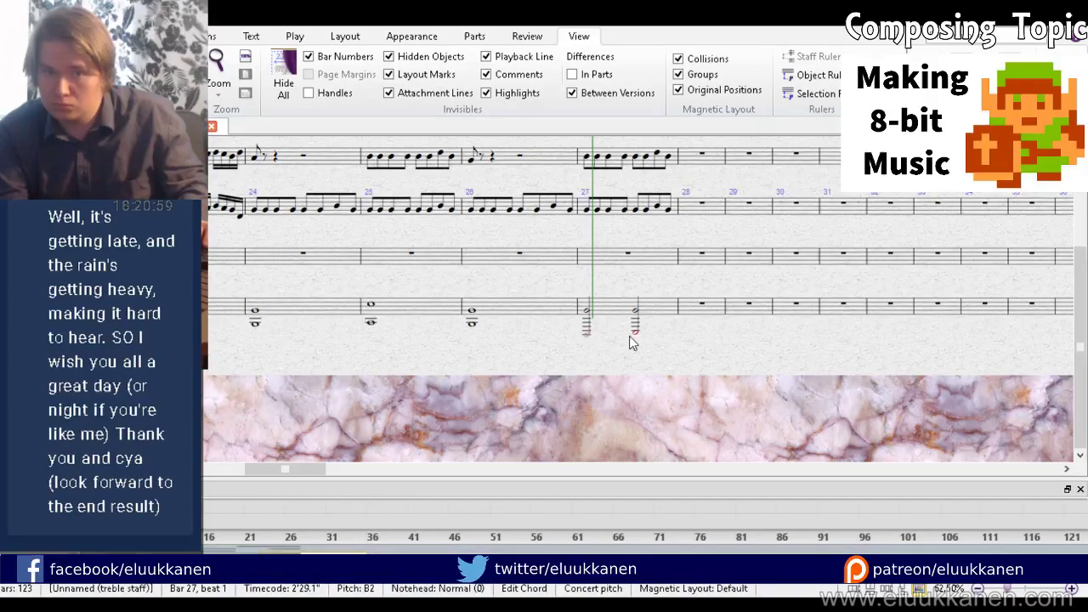
key("Right")
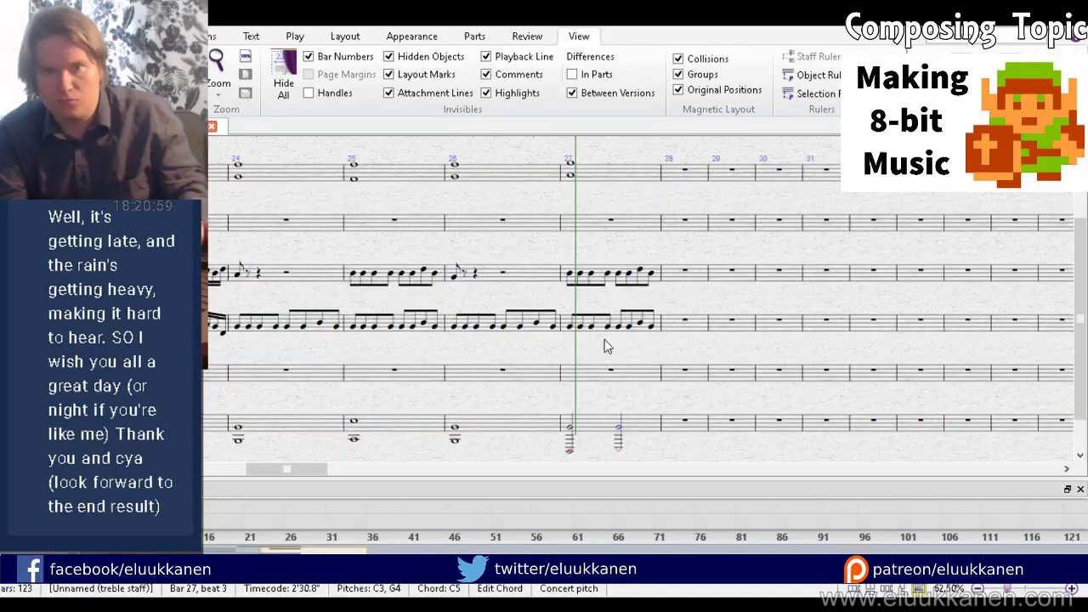
Step: Select bar 27 across the upper five staves and lower its notes by one step
key("ctrl+z")
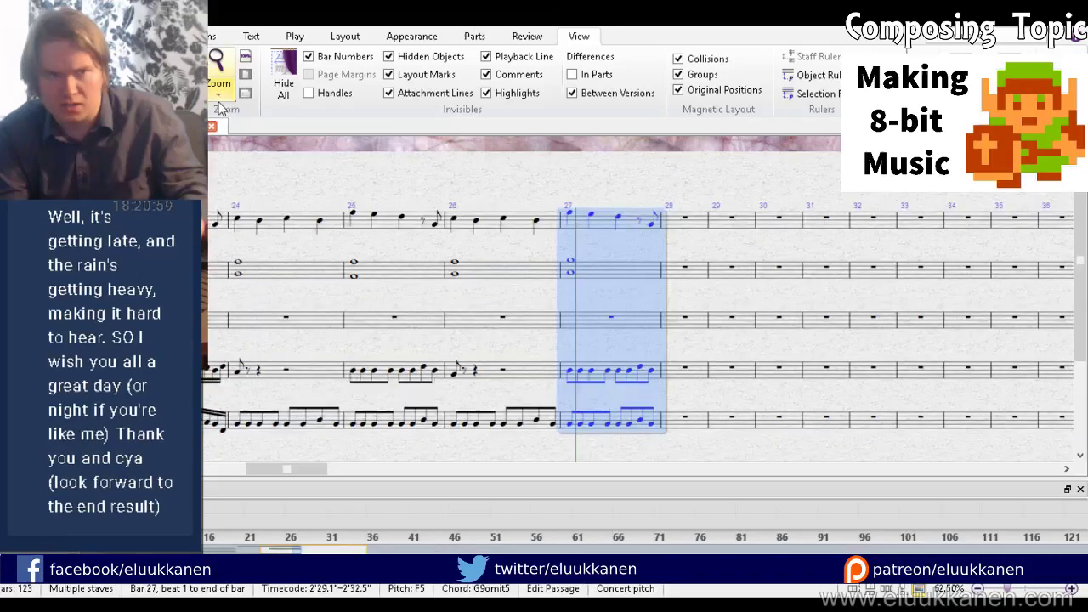
left_click(136, 36)
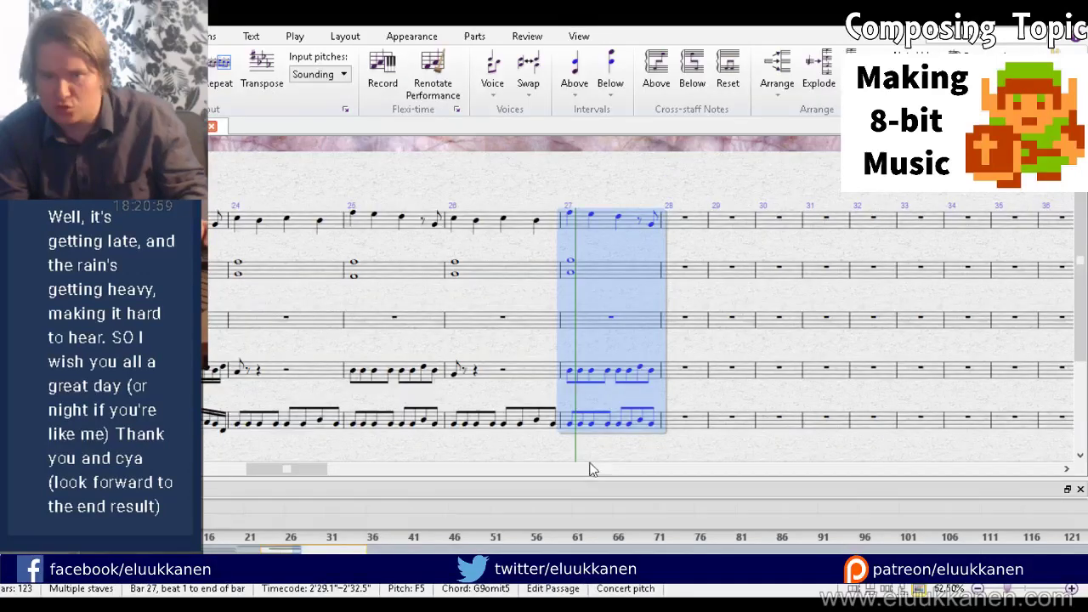
left_click_drag(603, 339, 567, 289)
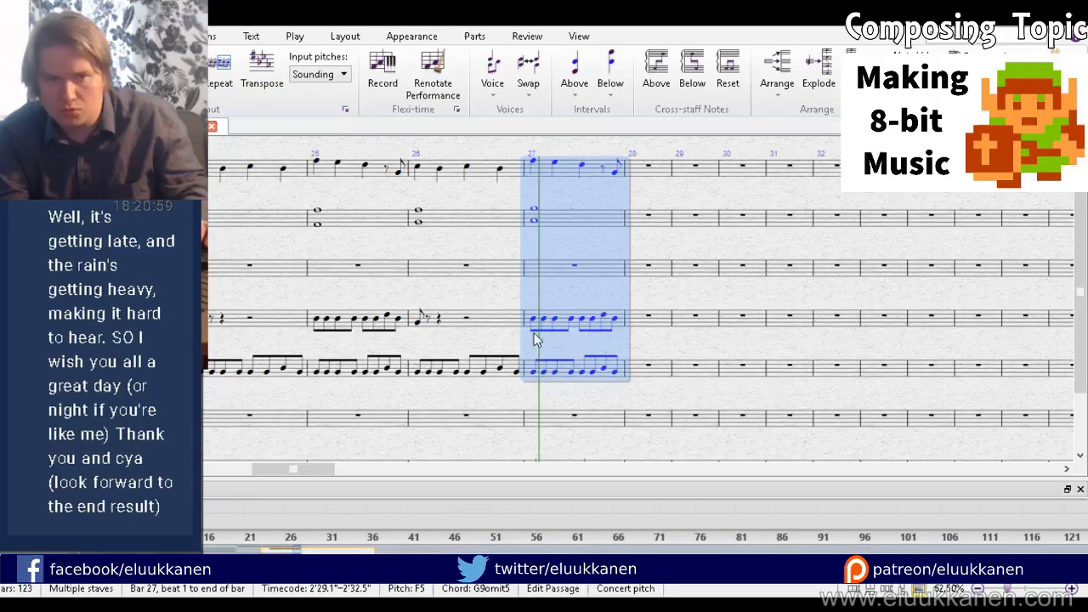
key("Down")
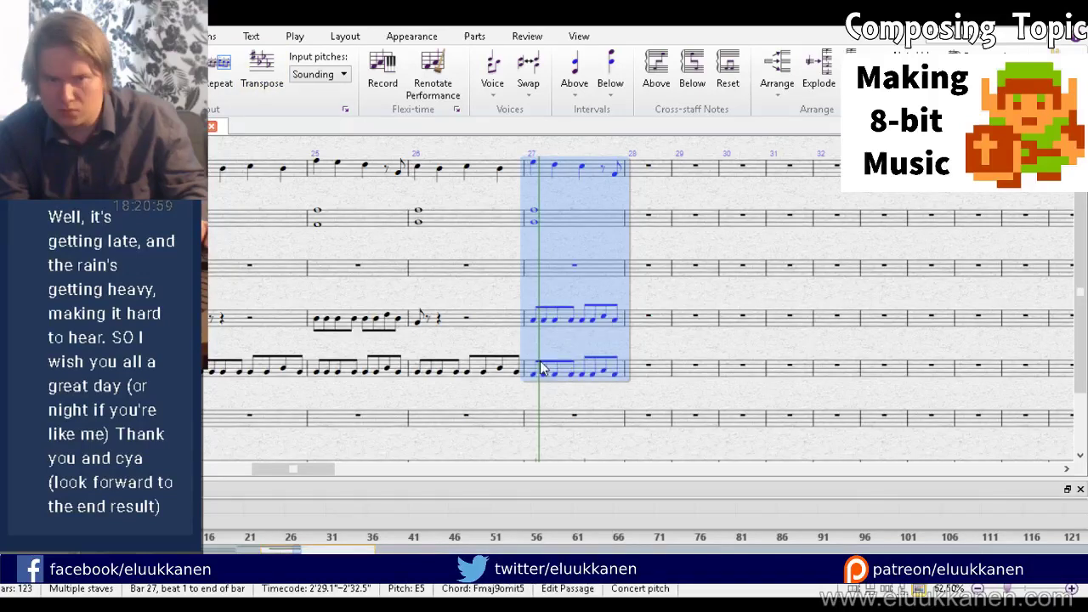
Step: Turn the second staff's whole-note chord in bar 27 into four quarter-note chords descending to A3 and C5
left_click(534, 223)
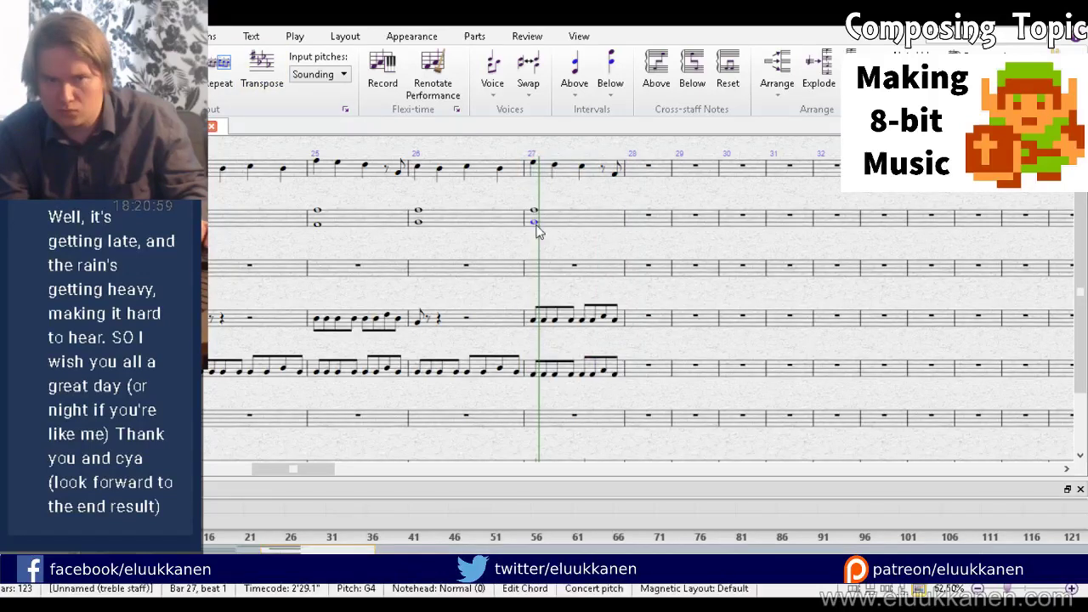
key("Down")
key("Down")
key("Down")
key("Down")
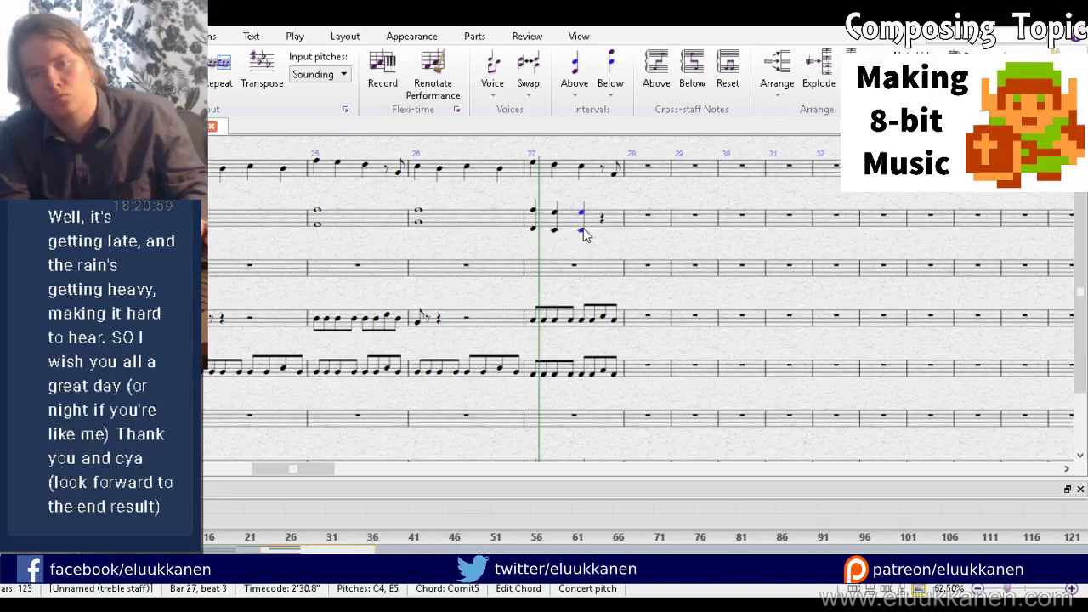
key("r")
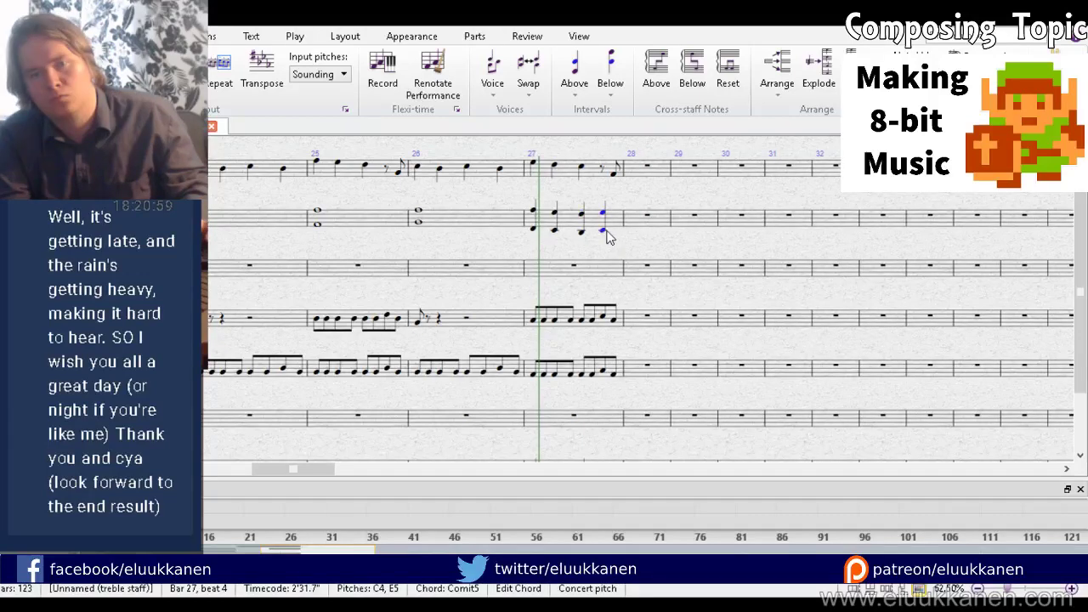
left_click_drag(605, 235, 606, 238)
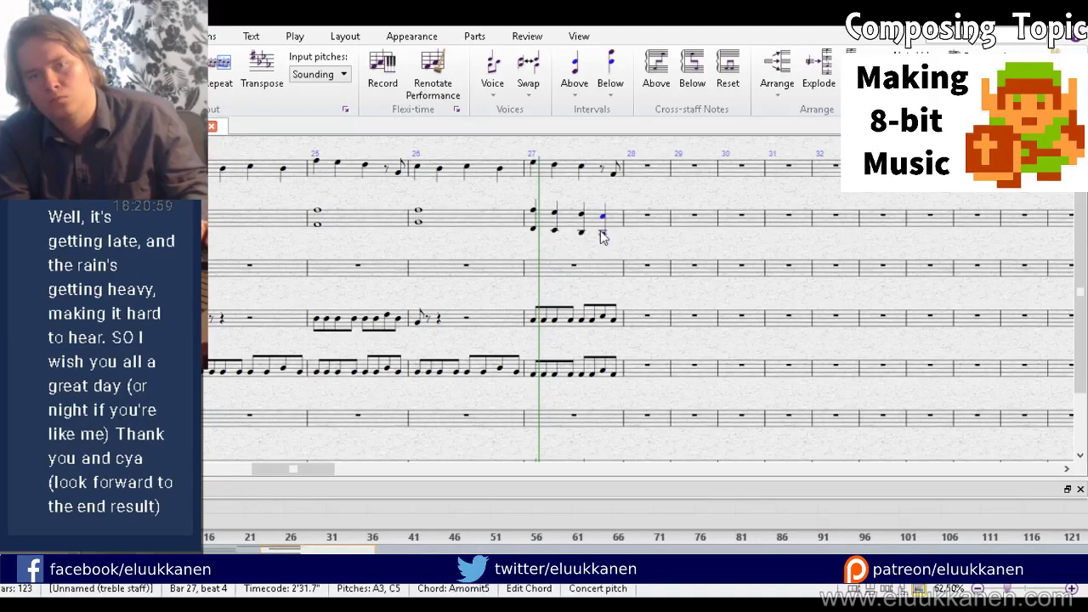
Step: Copy the second staff's descending quarter-note chords from bar 27 into bars 28 to 31
left_click(597, 226)
left_click(645, 224, "alt")
left_click_drag(707, 238, 867, 250)
key("r")
key("r")
key("r")
key("Escape")
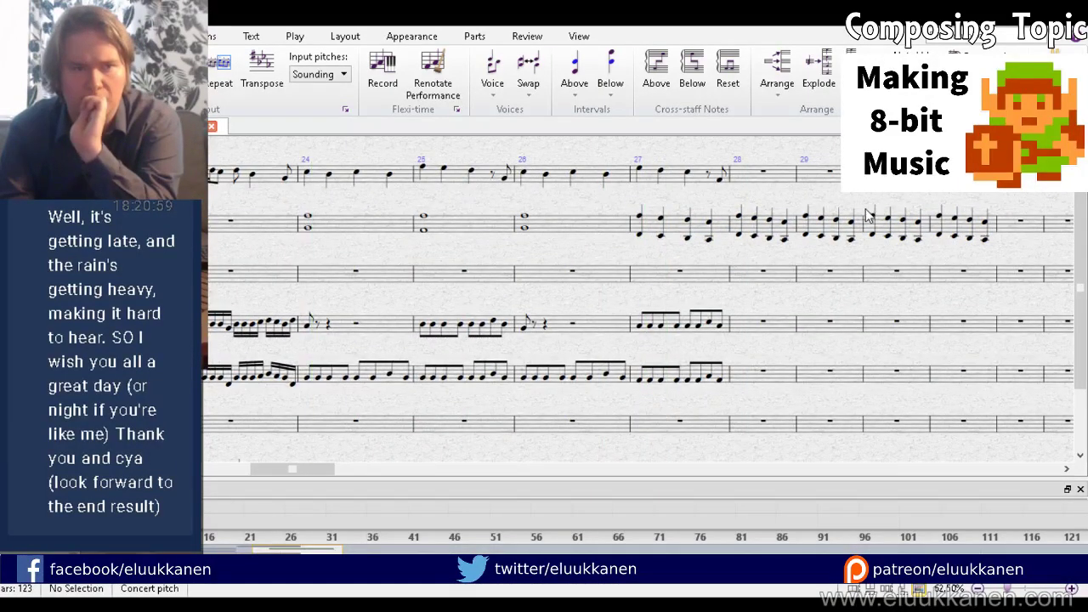
Step: Play back from around bar 19 through bar 27 to check the new descending chords, stopping in bar 27
left_click_drag(212, 257, 725, 252)
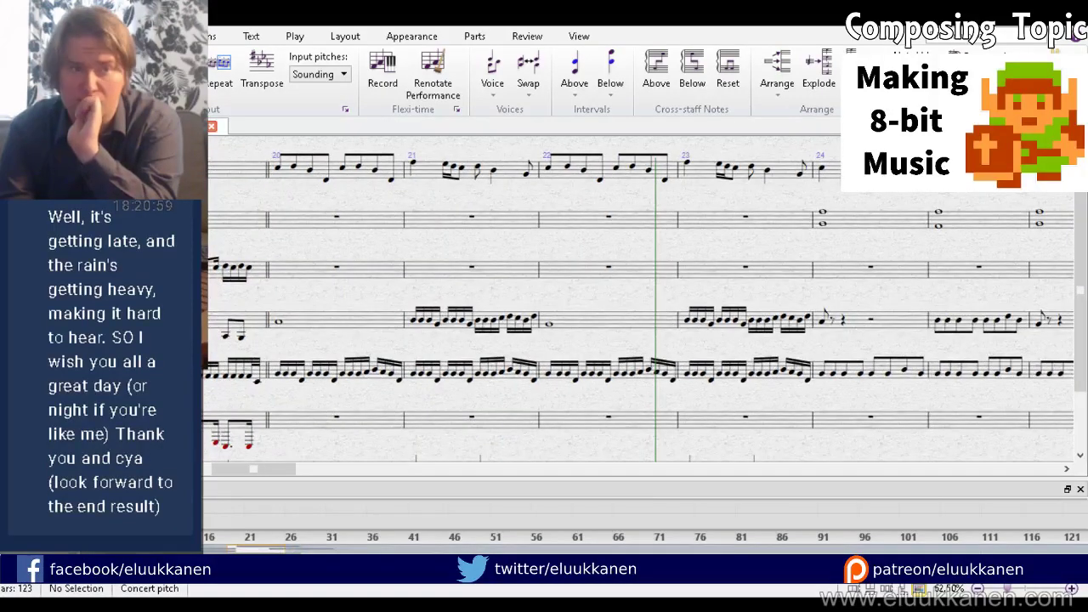
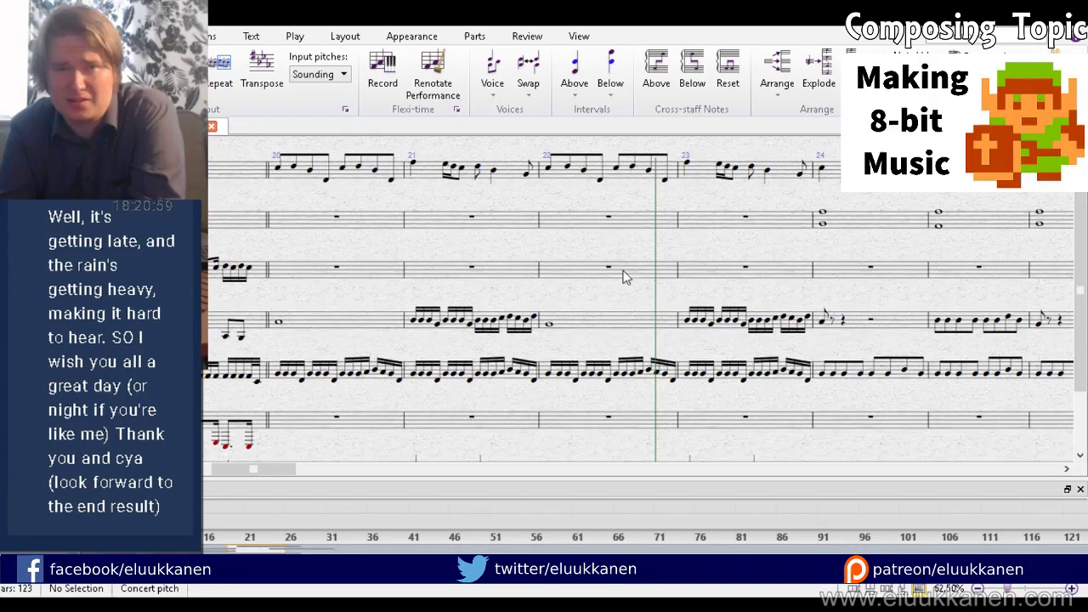
left_click_drag(820, 232, 880, 212)
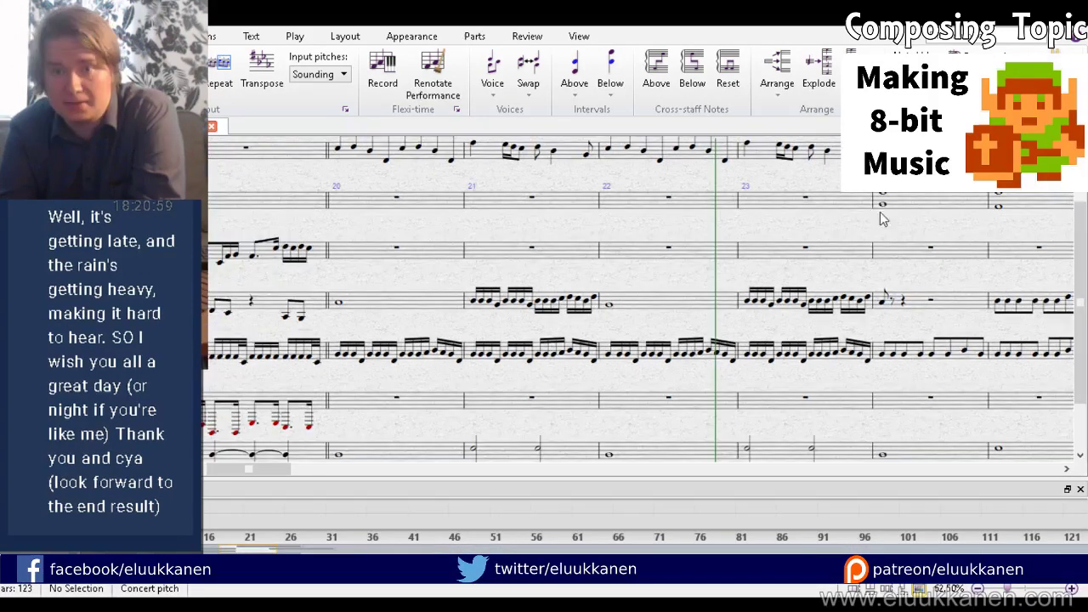
key("Escape")
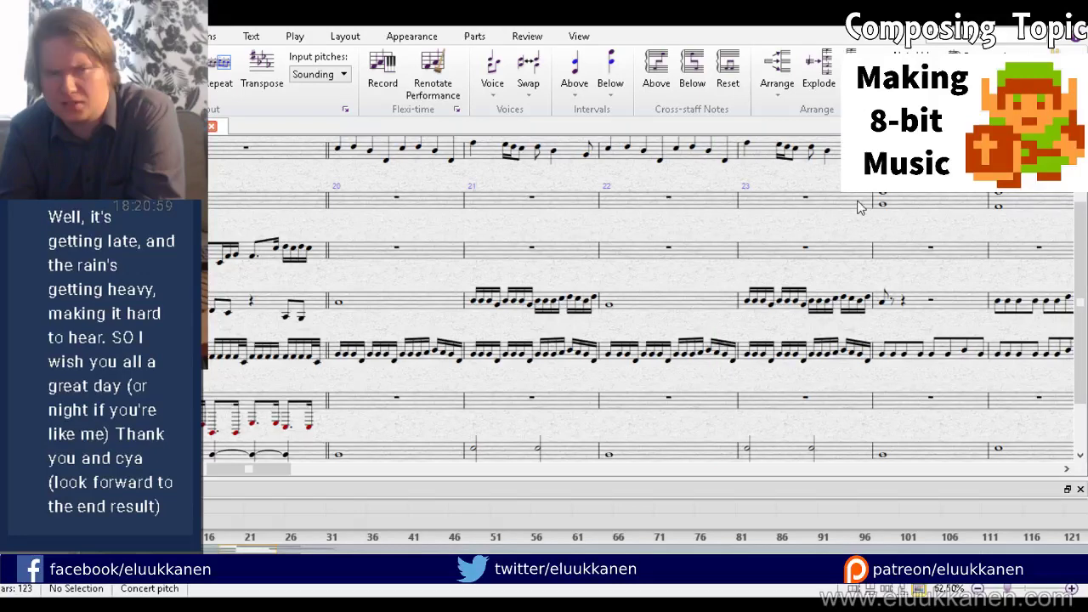
key("space")
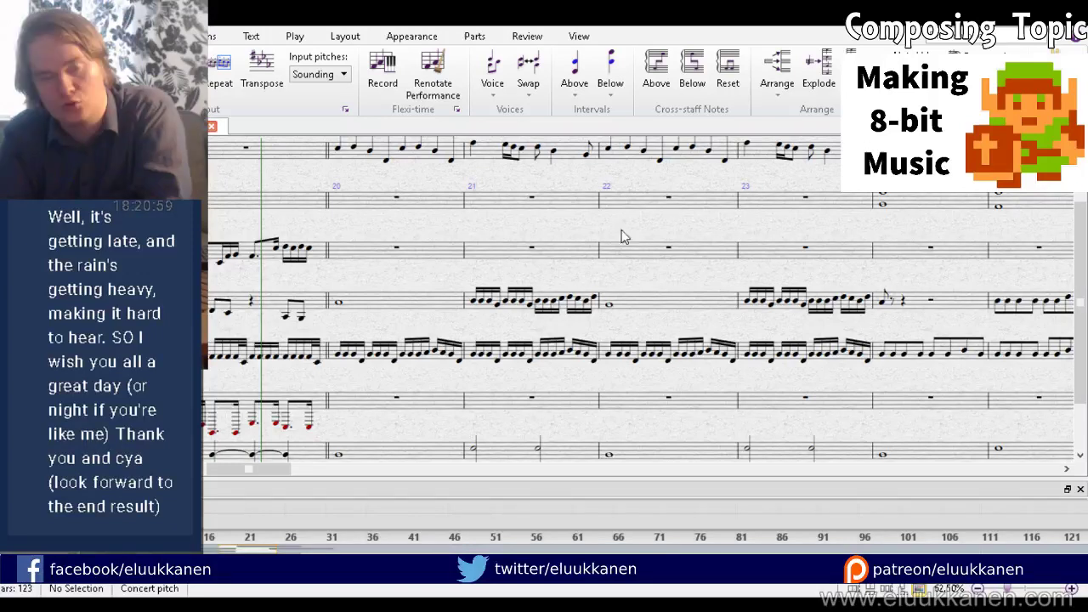
left_click_drag(488, 348, 434, 353)
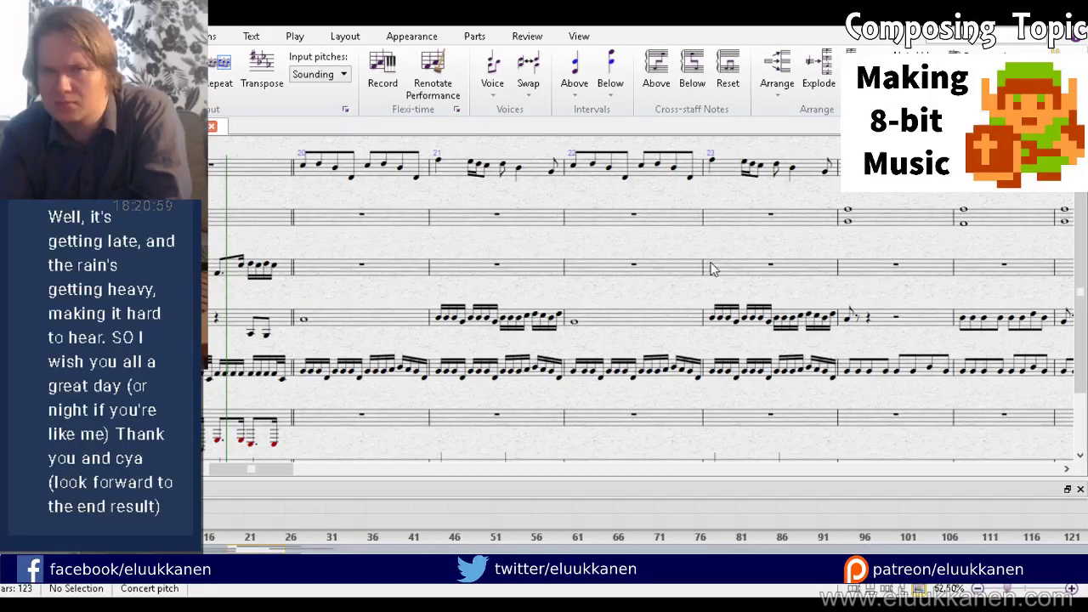
key("ctrl+minus")
key("ctrl+minus")
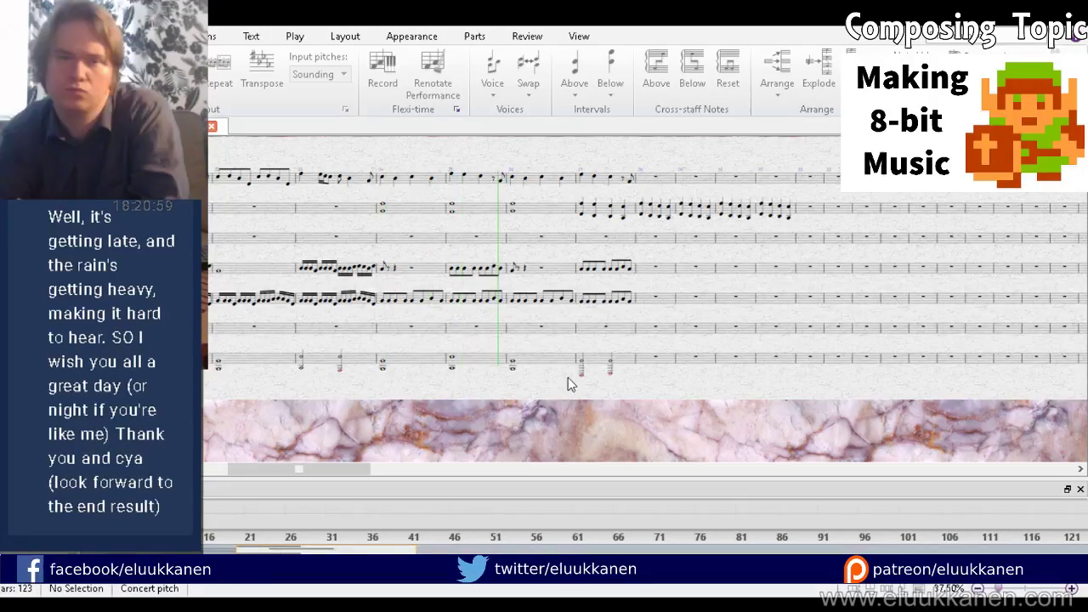
left_click_drag(568, 380, 429, 391)
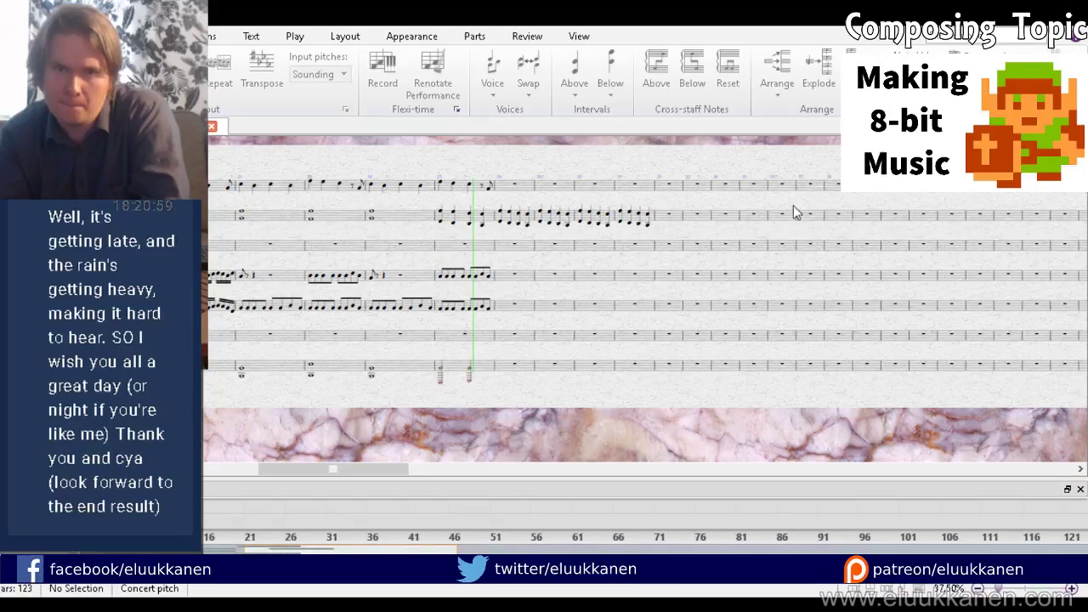
key("space")
Step: Copy bar 25 across all staves over bar 27 and raise the pasted passage
key("ctrl+plus")
key("ctrl+plus")
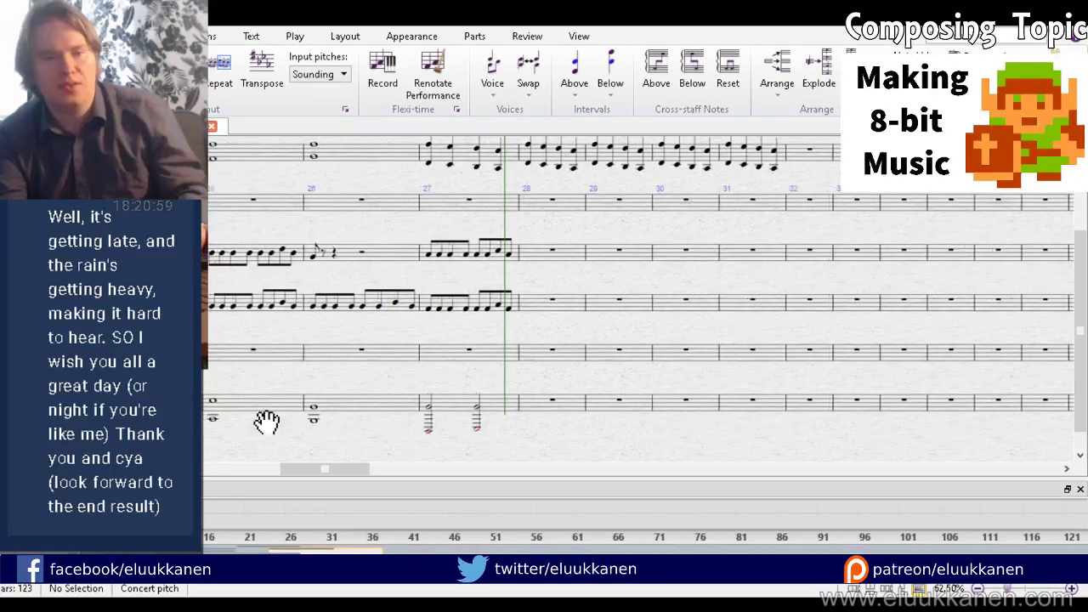
left_click(267, 420)
scroll(263, 340, "up", 2)
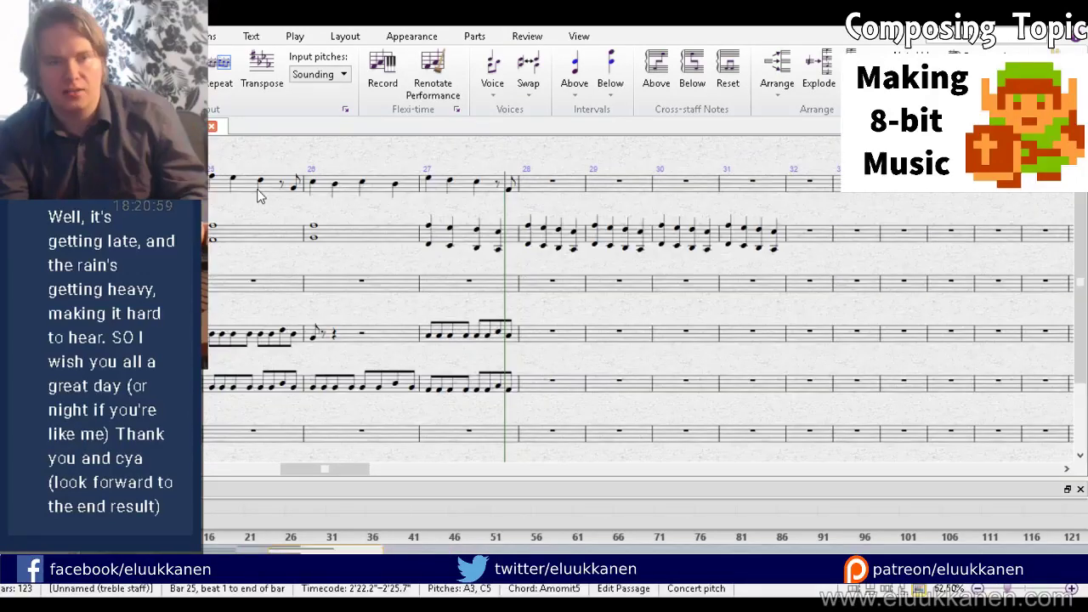
left_click(253, 193, "shift")
left_click(466, 186)
key("ctrl+v")
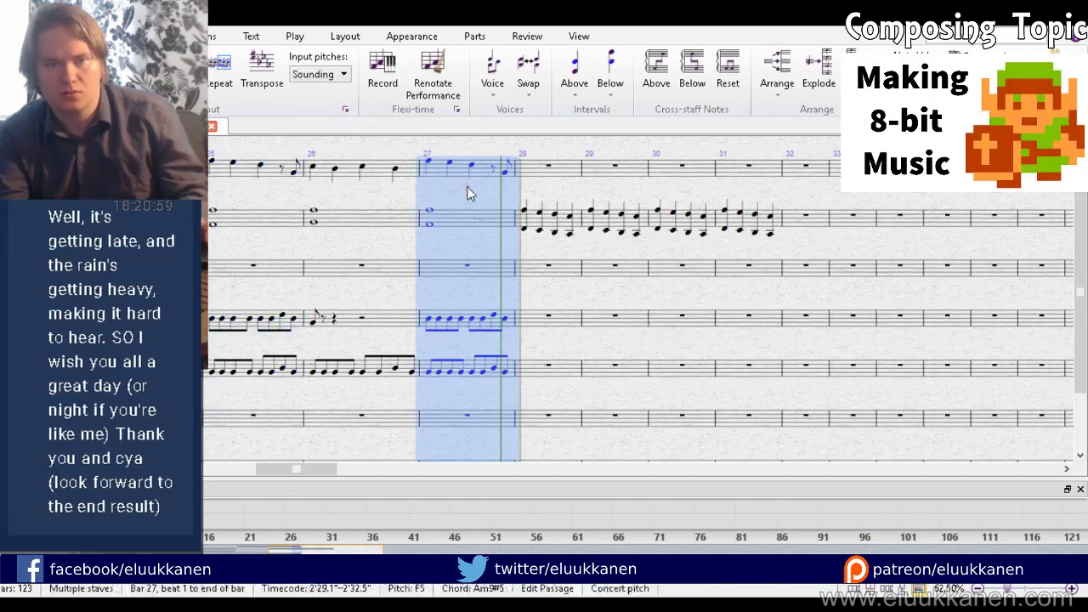
scroll(467, 194, "down", 1)
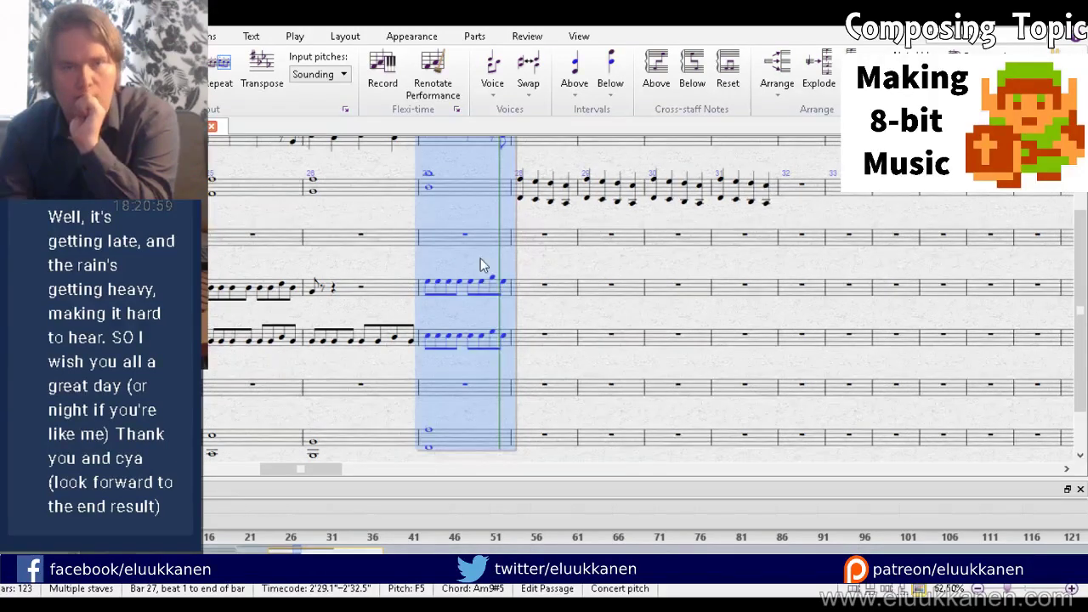
scroll(491, 318, "up", 2)
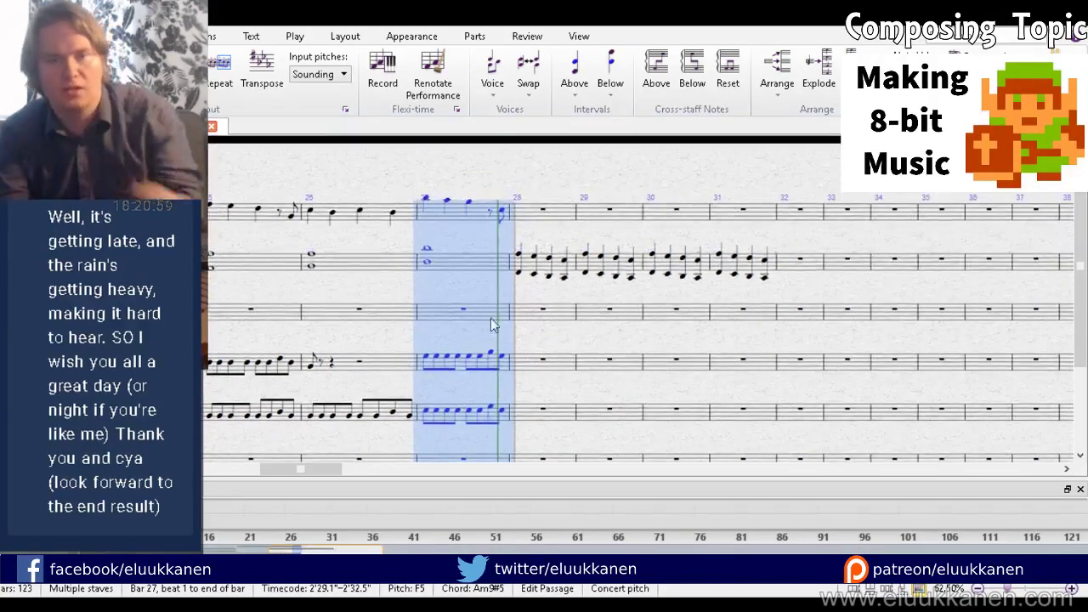
Step: Duplicate the descending quarter-note chords into bar 27 of the second and third staves and adjust the third staff's pitches
left_click(536, 286)
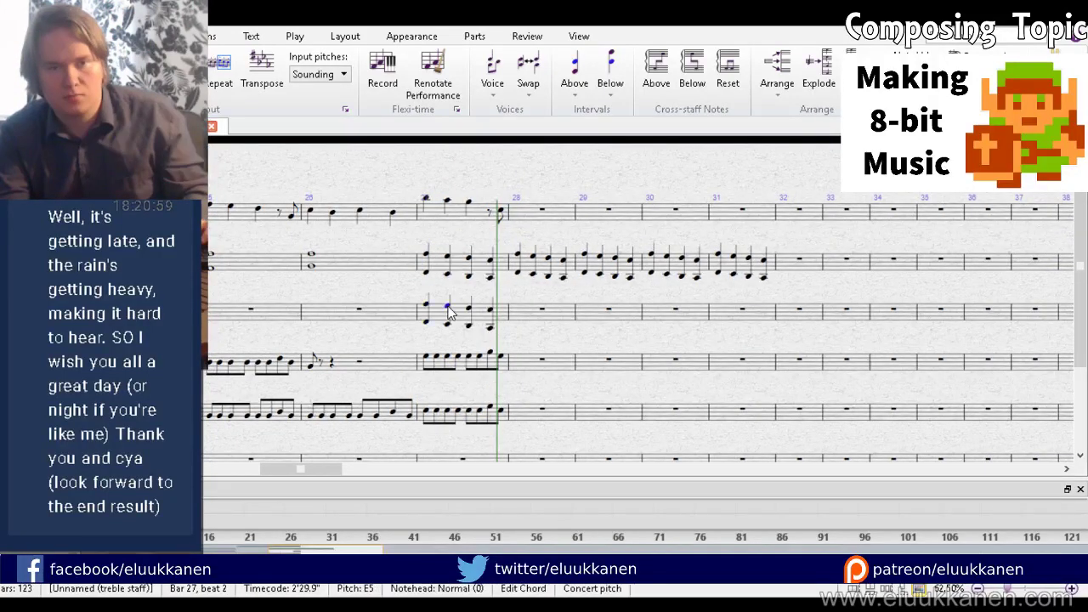
left_click(469, 316)
left_click(489, 312)
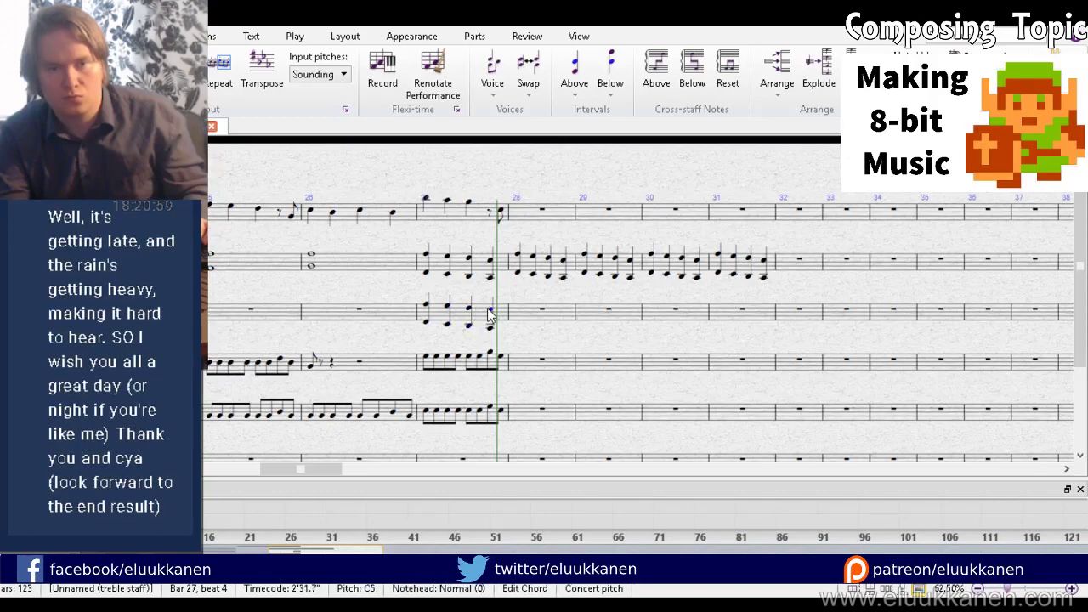
Step: Copy the third staff's last chord of bar 27 to the start of bar 28 and lower it by a step
left_click(520, 313)
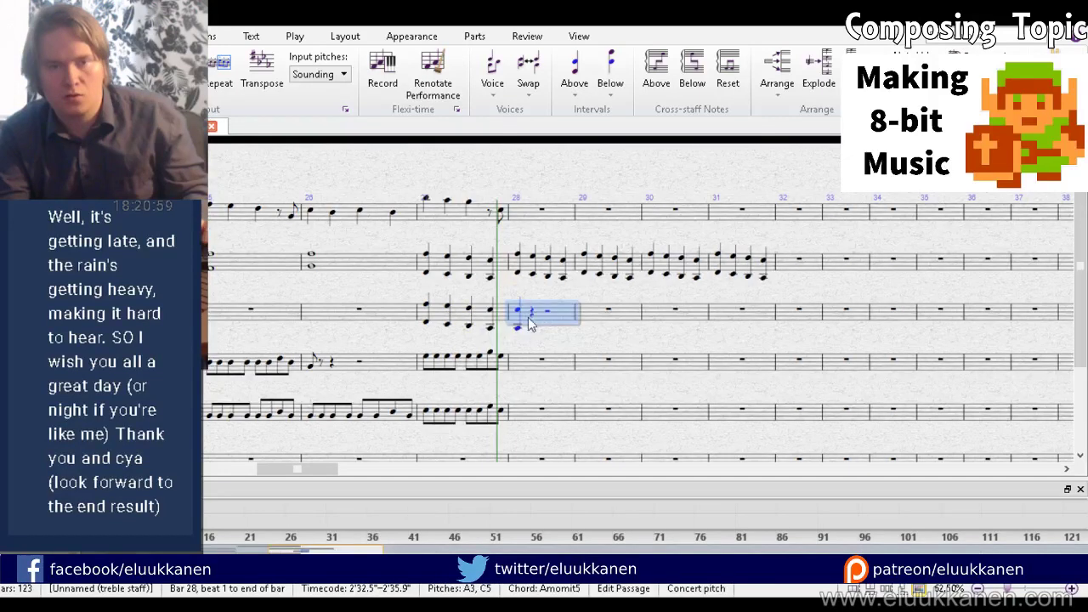
key("ctrl+v")
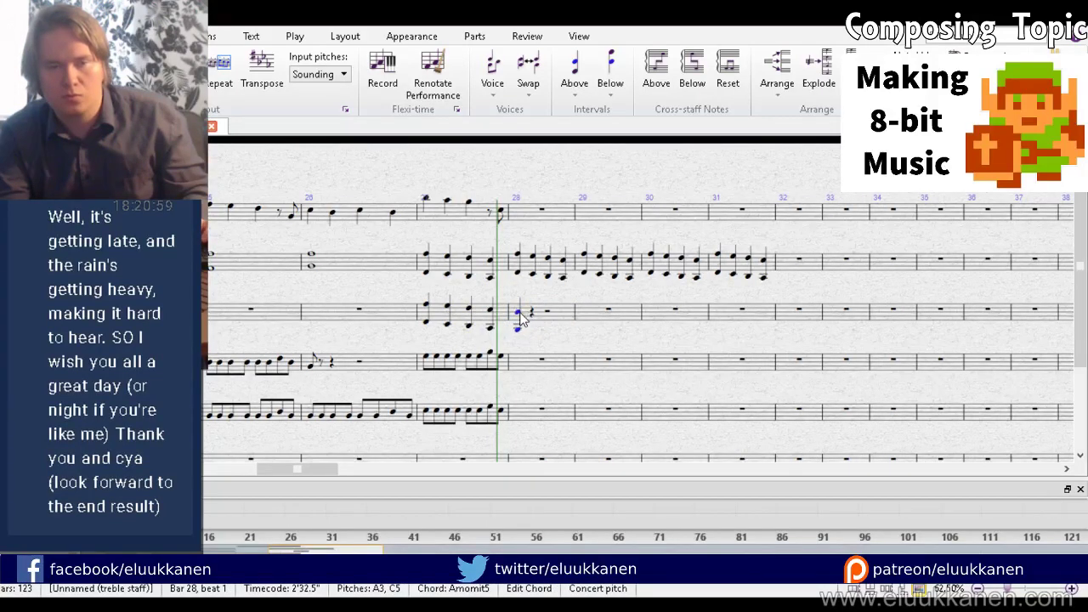
key("Down")
Step: Raise the lower note of the bottom staff's whole-note chord in bar 27, and drop the whole chord an octave
left_click_drag(538, 347, 594, 217)
key("Escape")
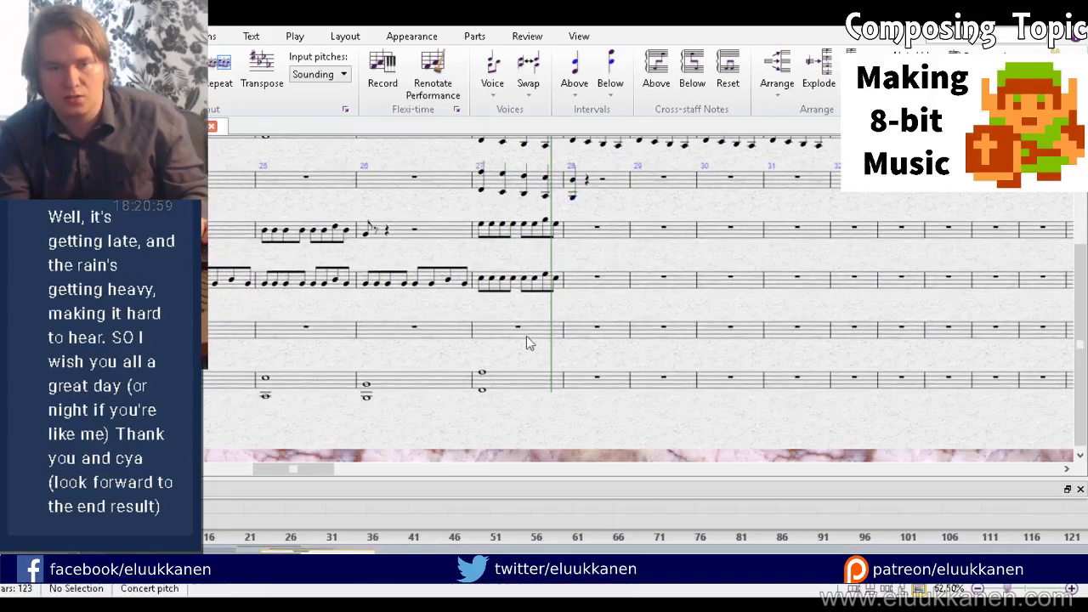
left_click(482, 389)
key("Escape")
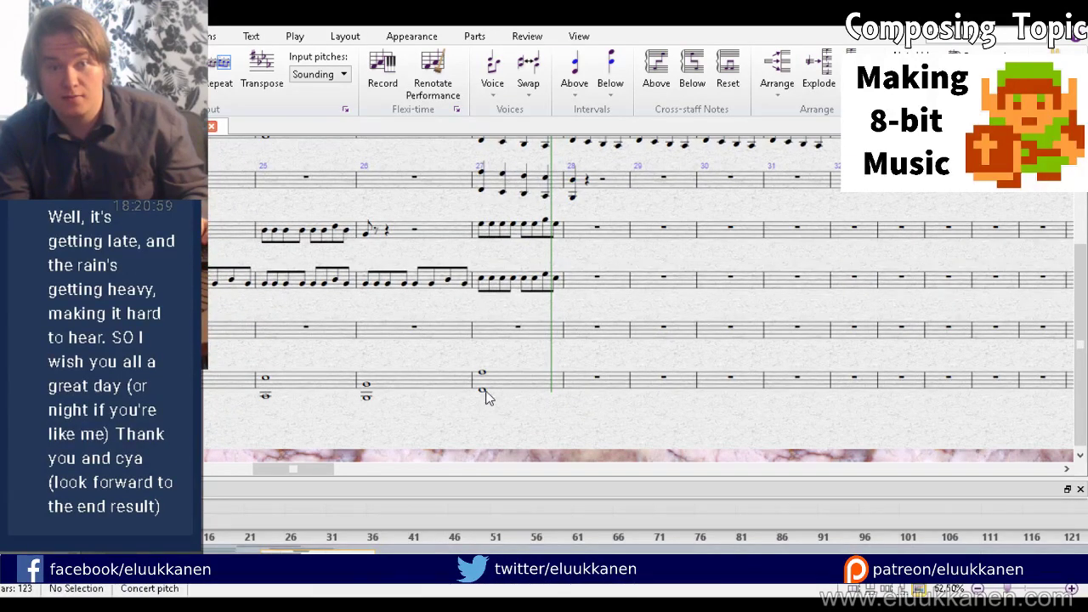
left_click(483, 389)
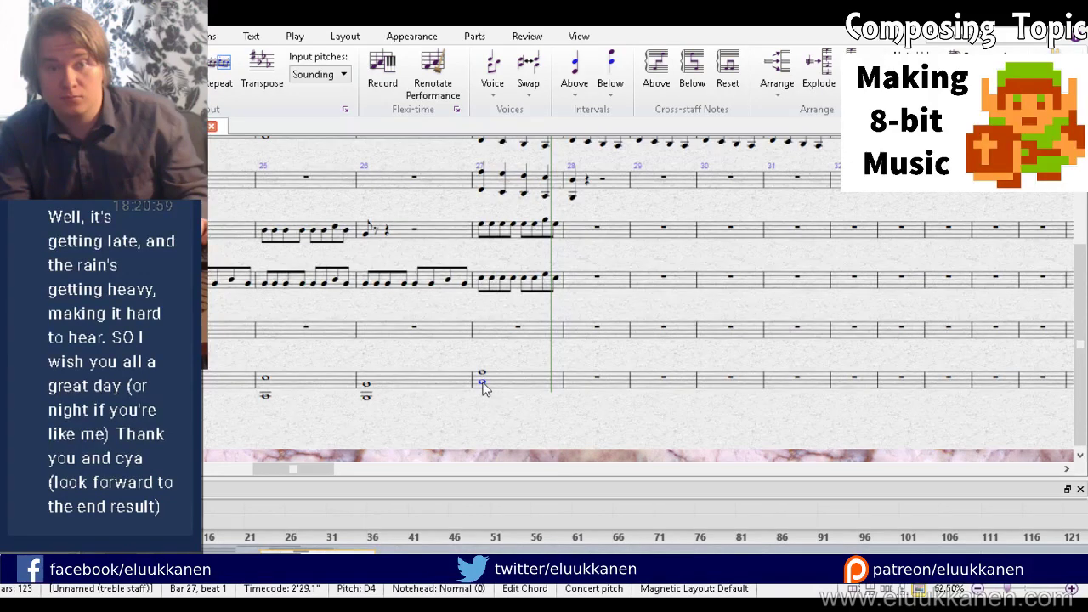
double_click(483, 382)
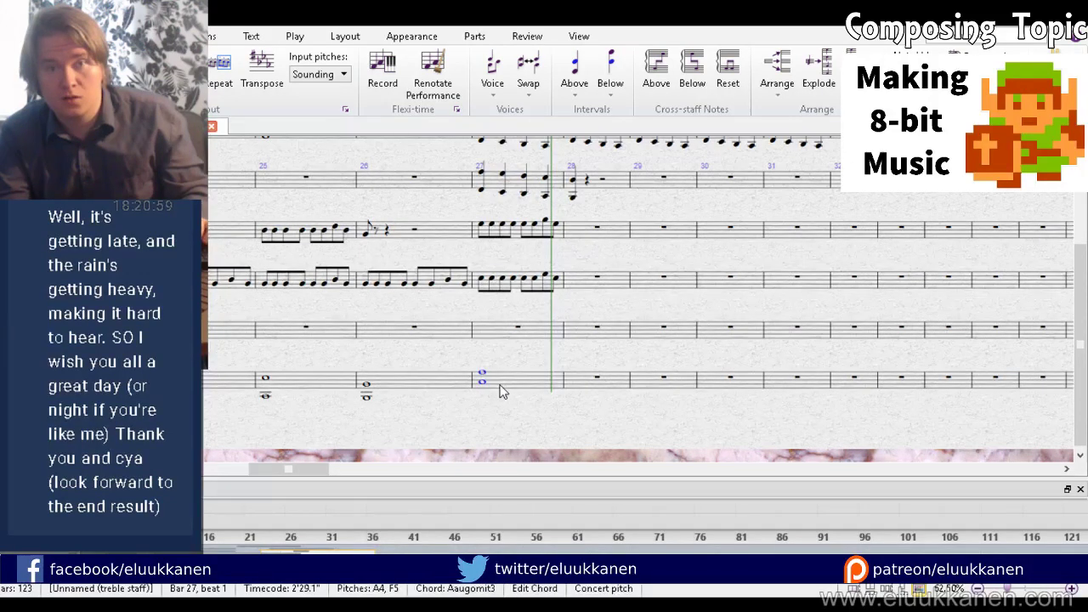
left_click(500, 385)
left_click(511, 358)
left_click(499, 382)
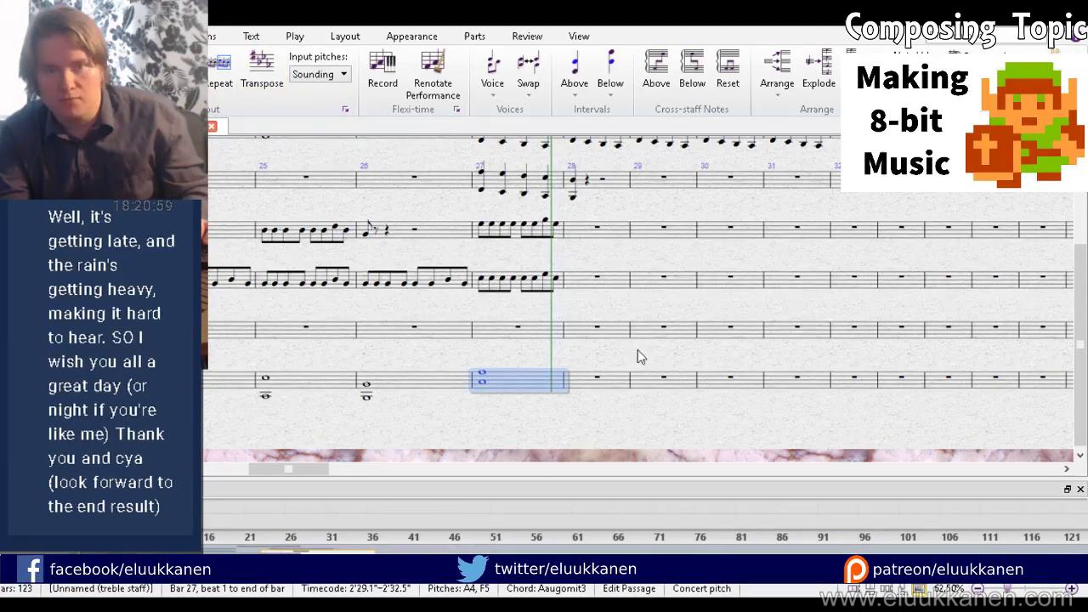
key("ctrl+Down")
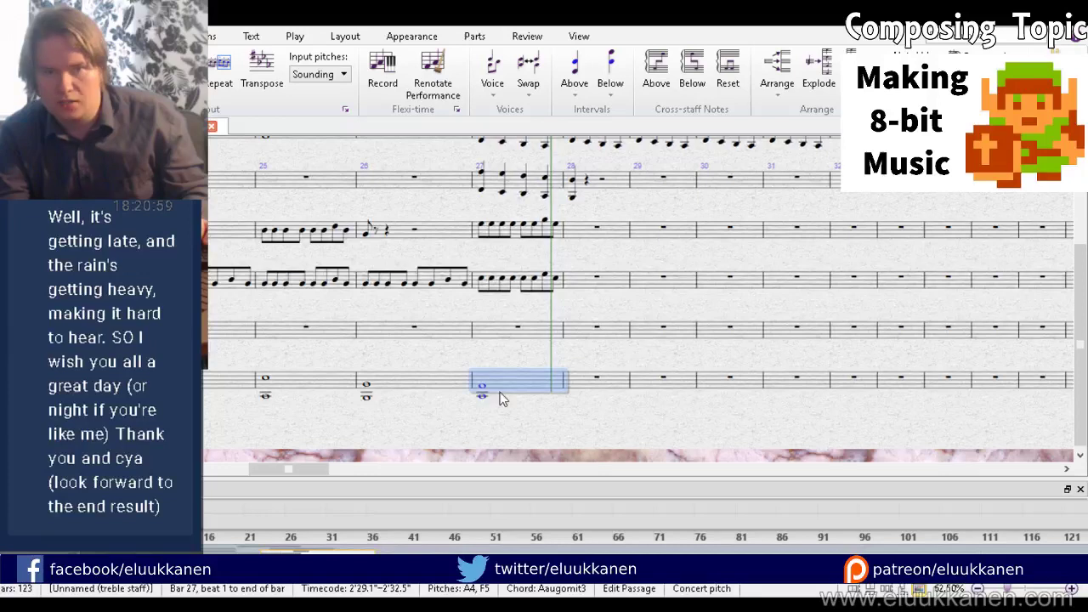
Step: Turn the bottom staff's bar 27 chord into quarter-note chords on beats 1 and 3, separated by quarter rests
left_click(481, 396)
key("4")
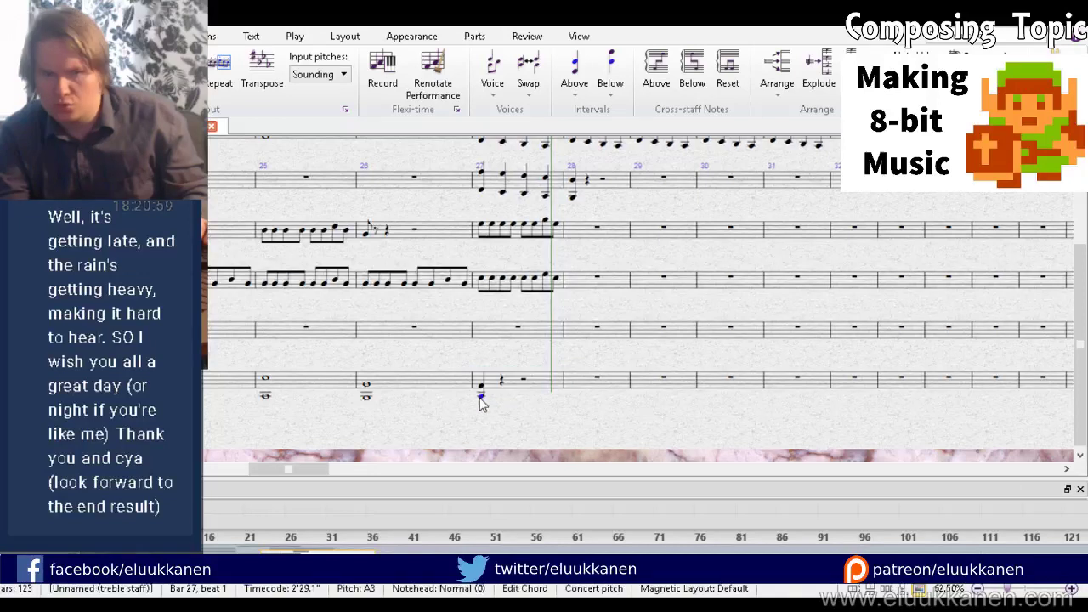
left_click(501, 387)
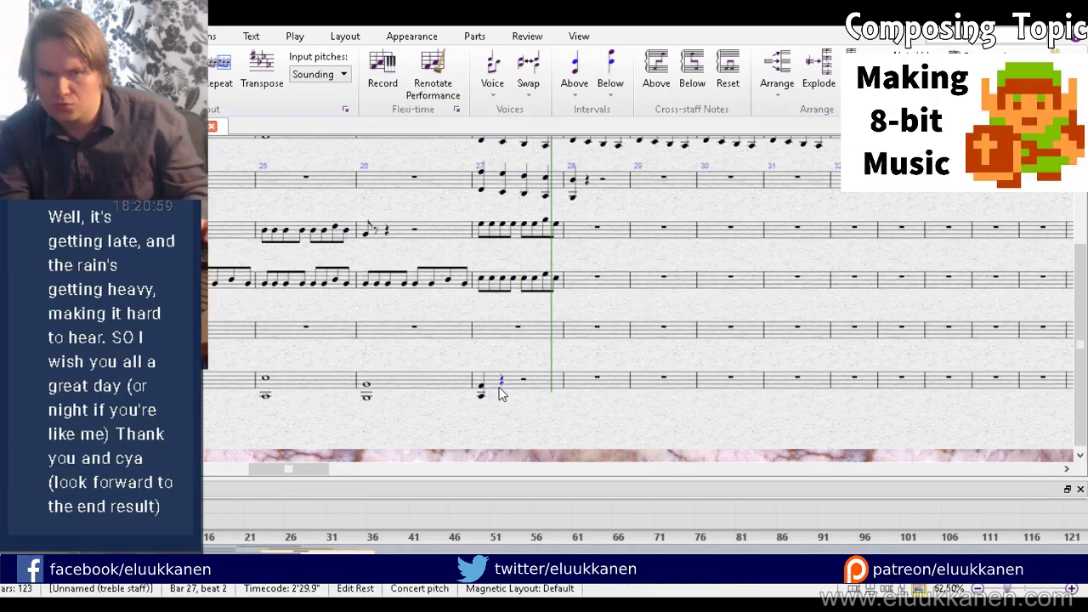
key("r")
key("Escape")
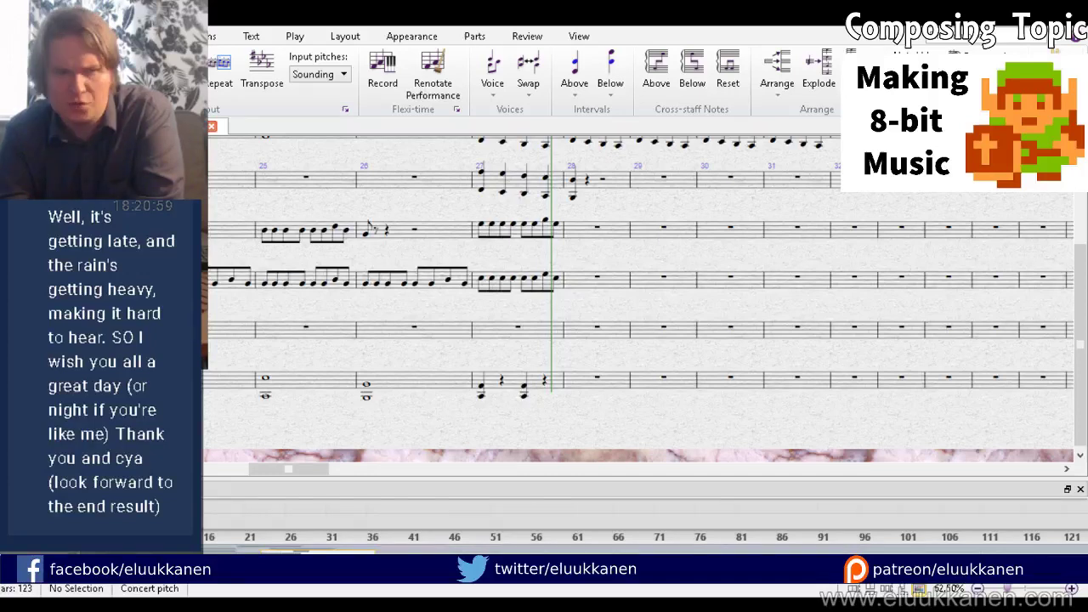
left_click_drag(568, 351, 503, 376)
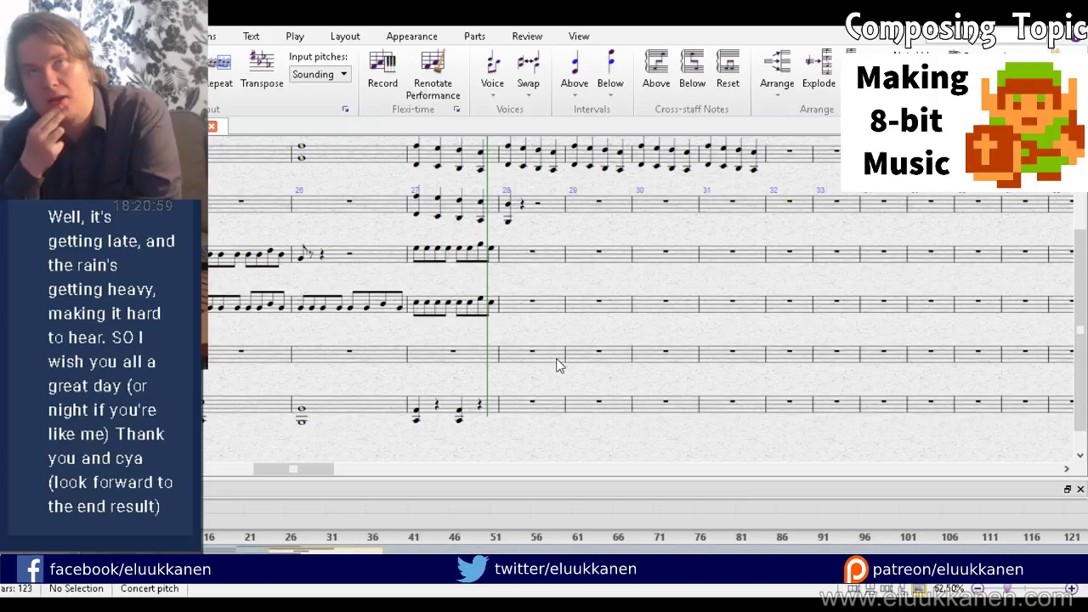
left_click(480, 395)
left_click(452, 258, "shift")
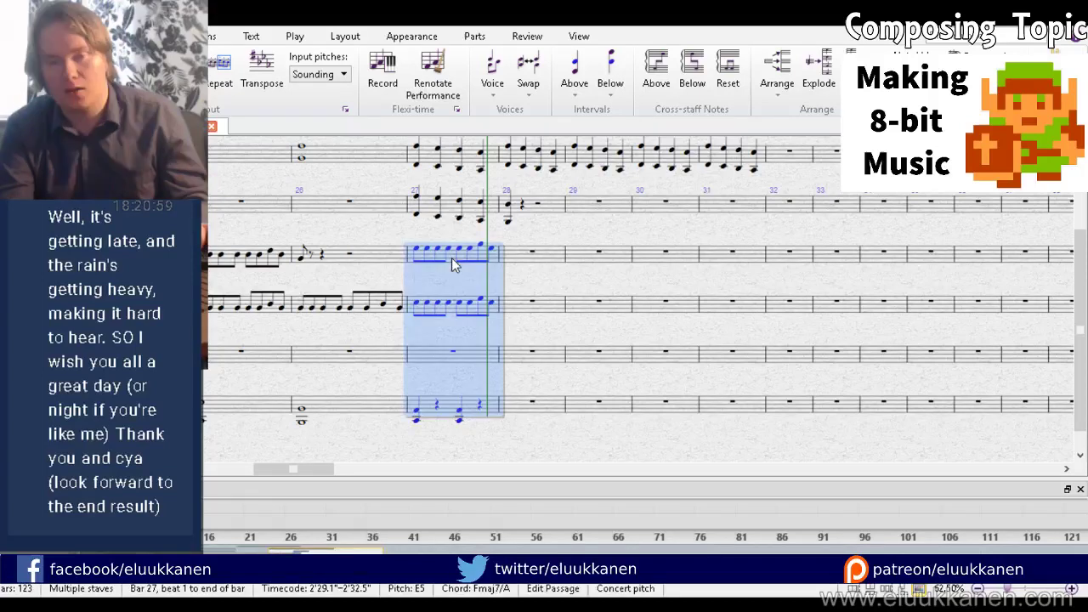
key("ctrl+z")
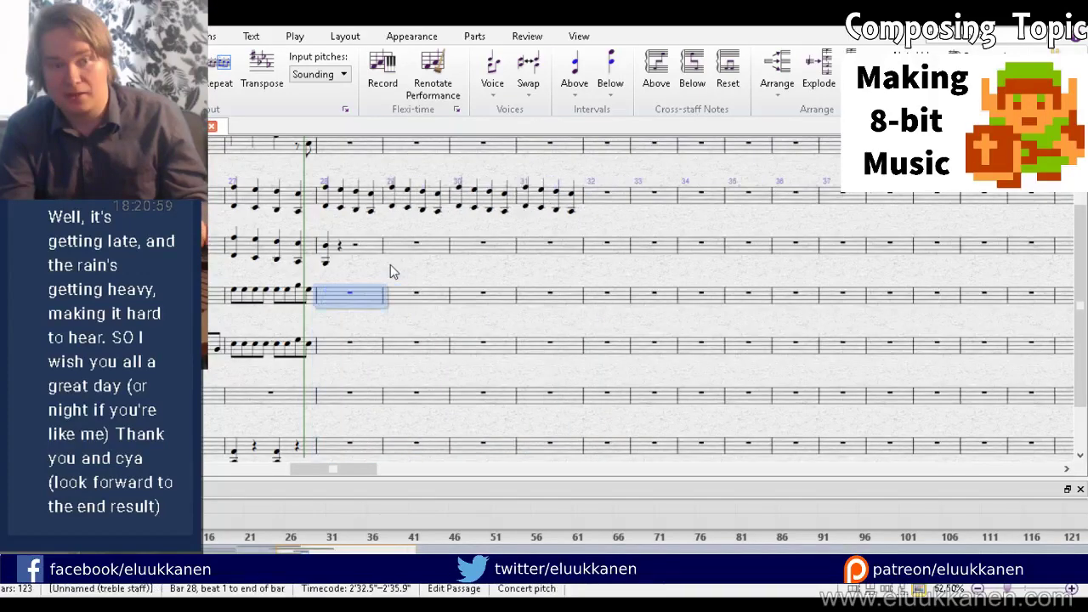
key("ctrl+z")
left_click_drag(388, 265, 566, 263)
key("Escape")
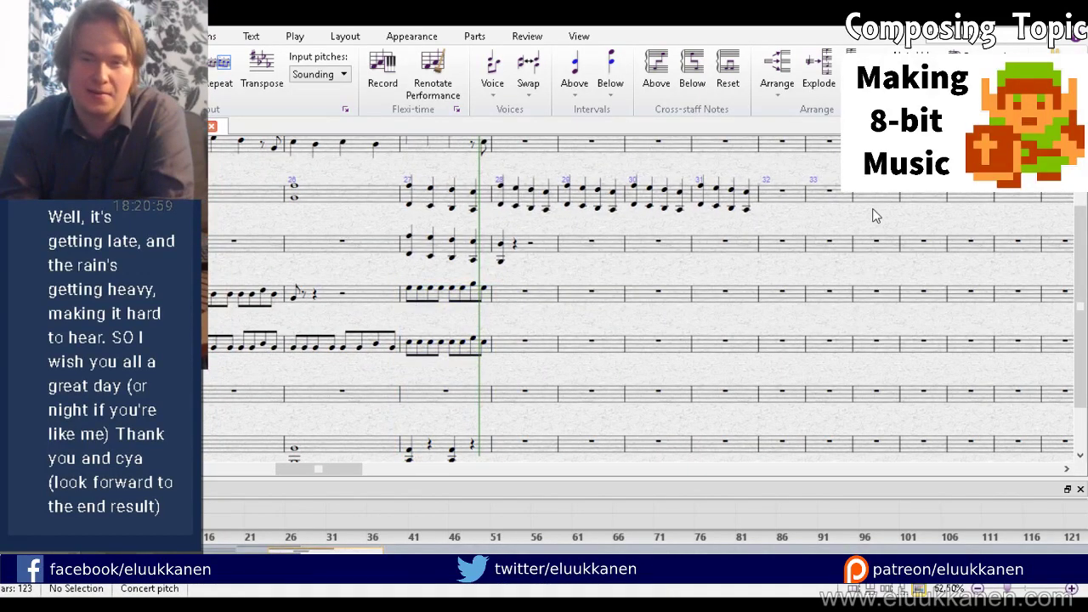
Step: Play back the score from around bar 24 into bar 28 to check the reworked bar 27
key("Escape")
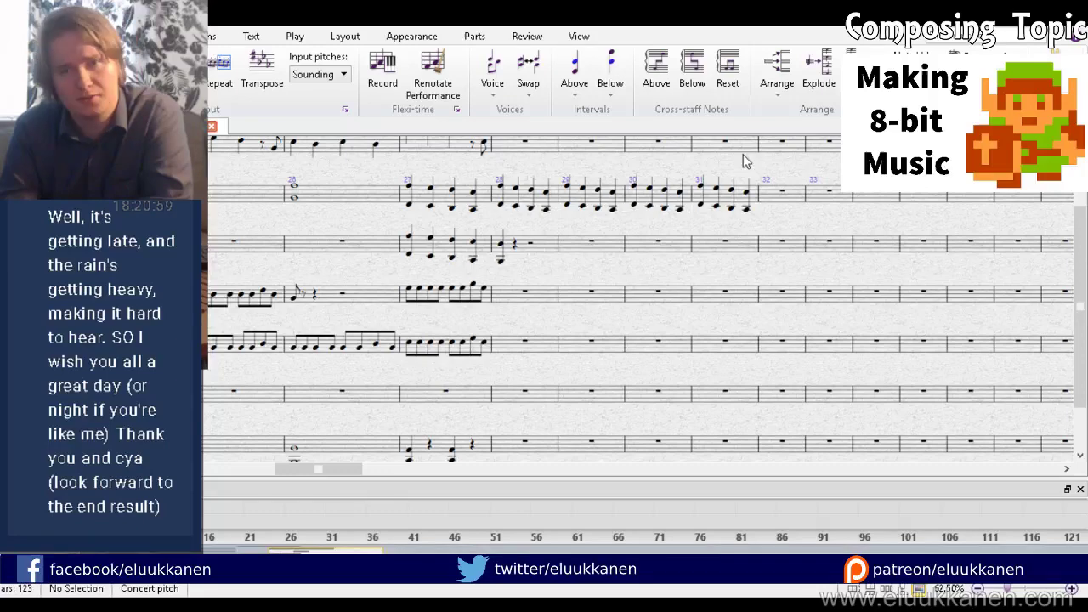
key("space")
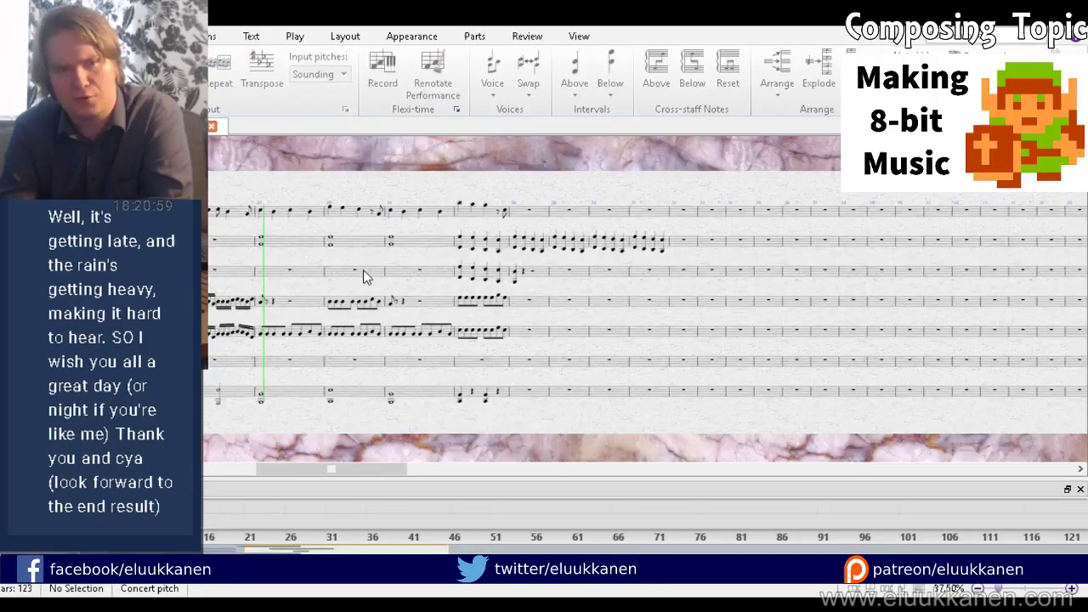
key("space")
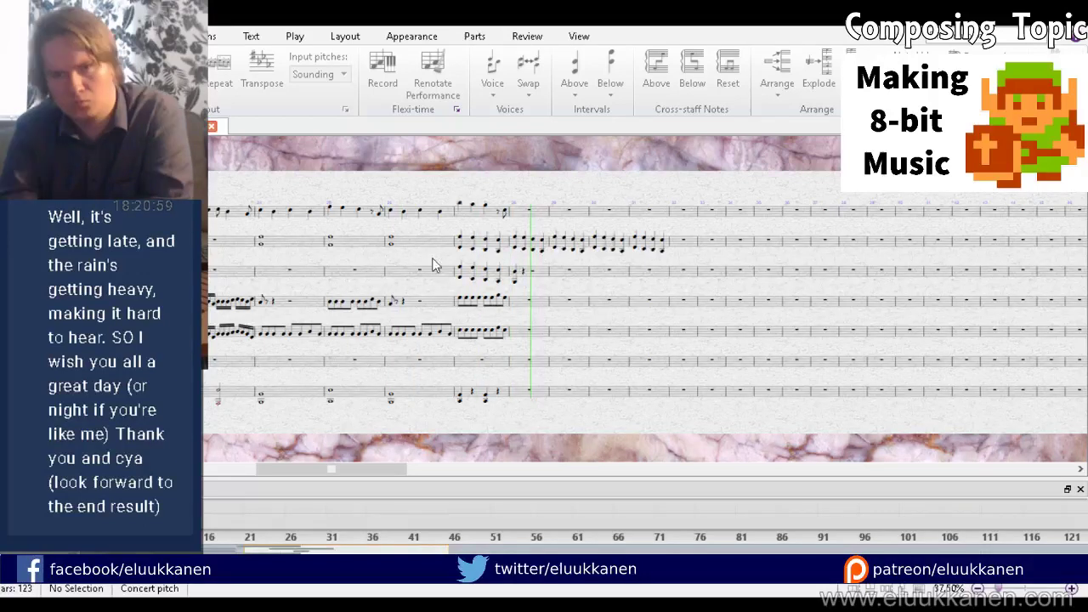
key("space")
Step: Copy the second staff's descending quarter-note chords in bars 28 to 31 onto the third staff
scroll(554, 257, "up", 2)
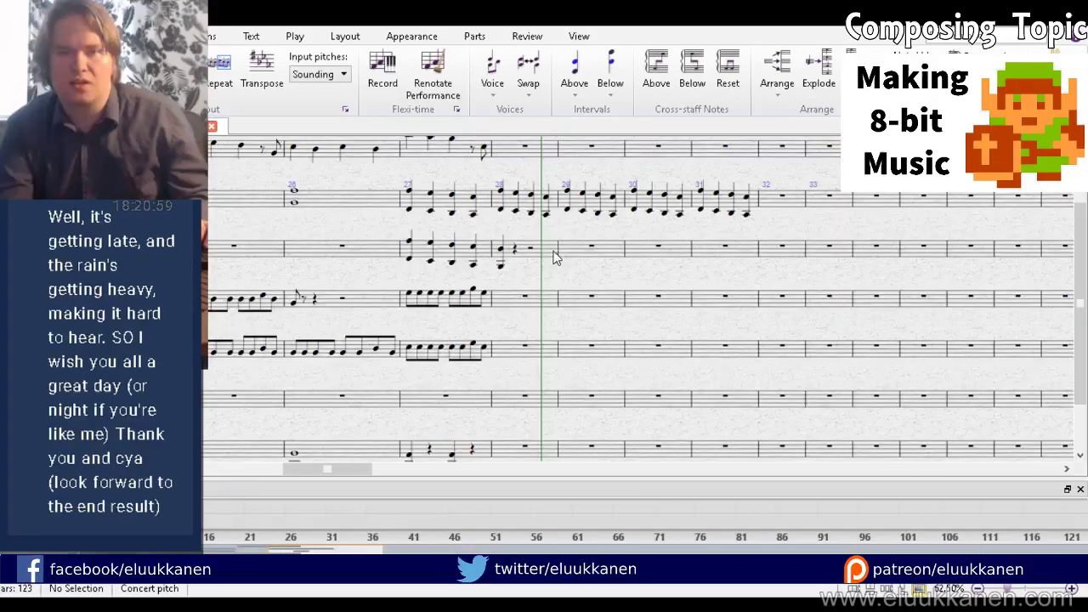
left_click(552, 200)
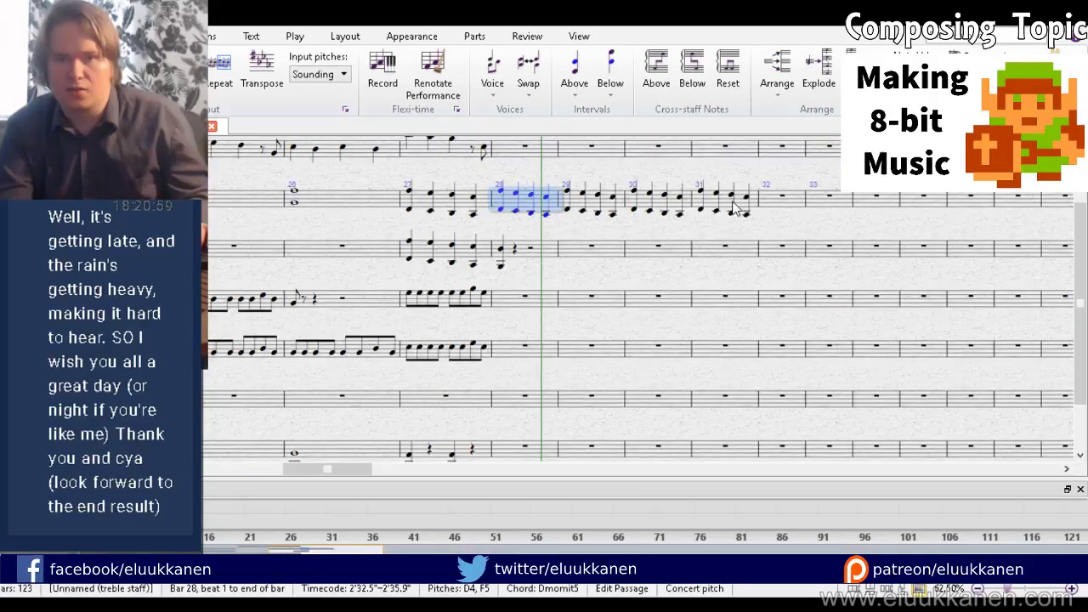
left_click(732, 201, "shift")
left_click(501, 248, "alt")
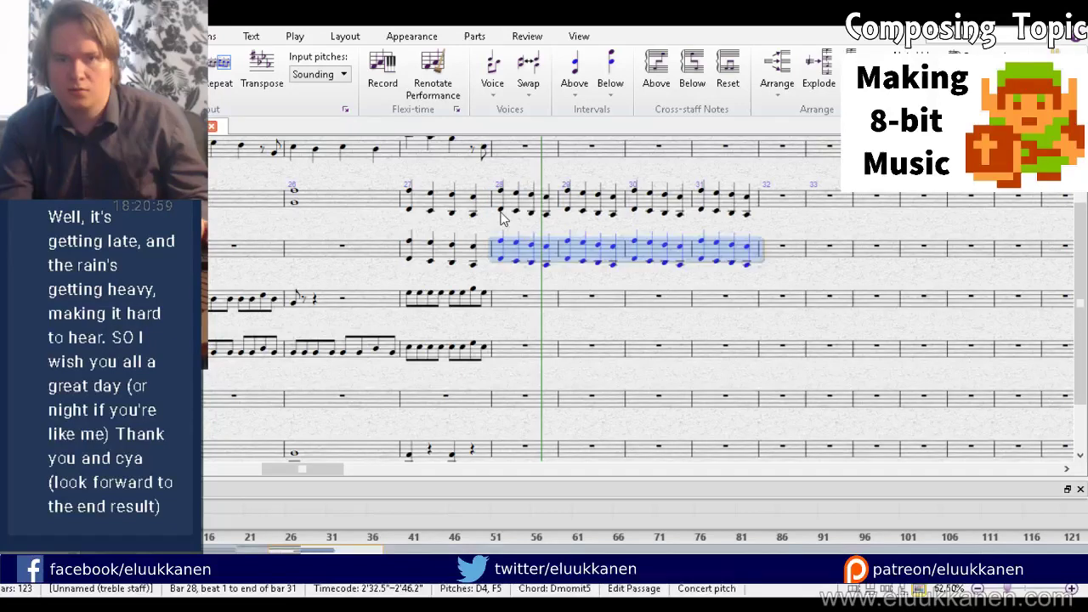
Step: Replace the second staff's bar 28 quarter-note chords with a whole-note chord on G3 and B4, and copy it to bar 29
left_click(502, 215)
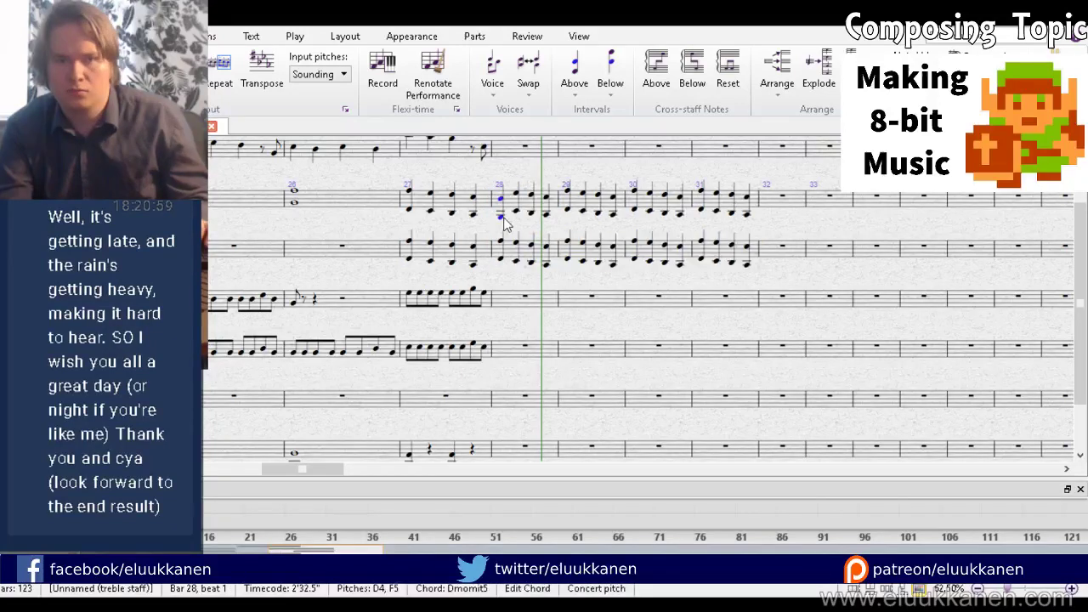
key("6")
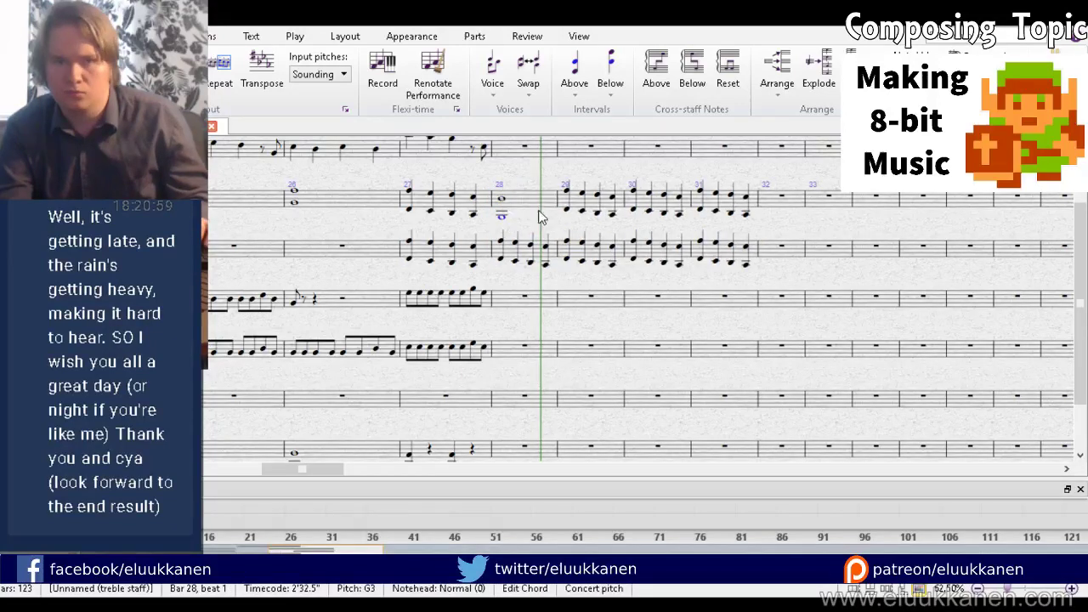
left_click(567, 216, "alt")
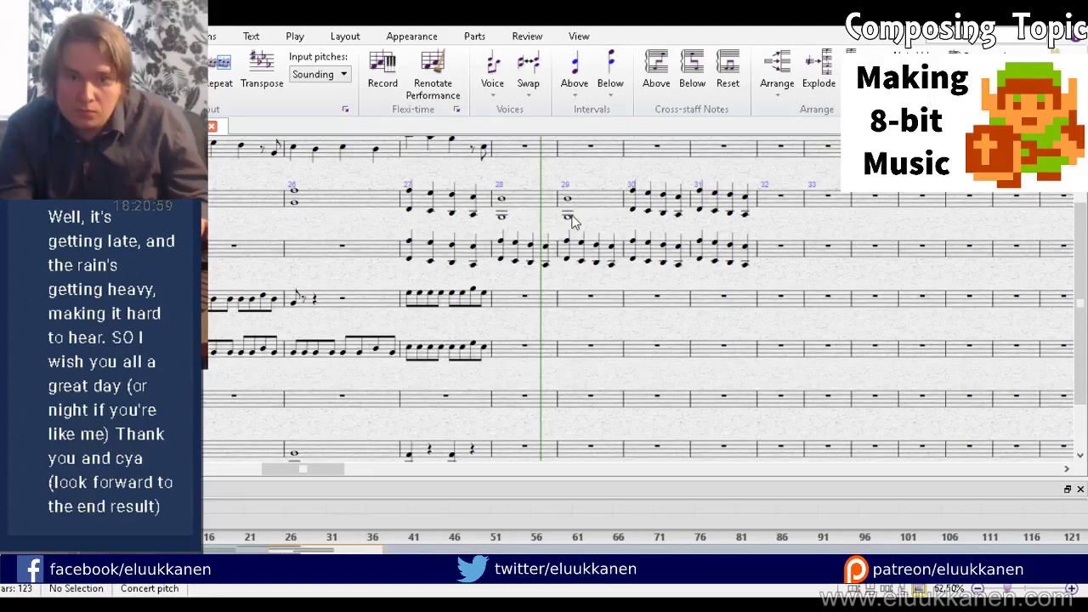
left_click(569, 217)
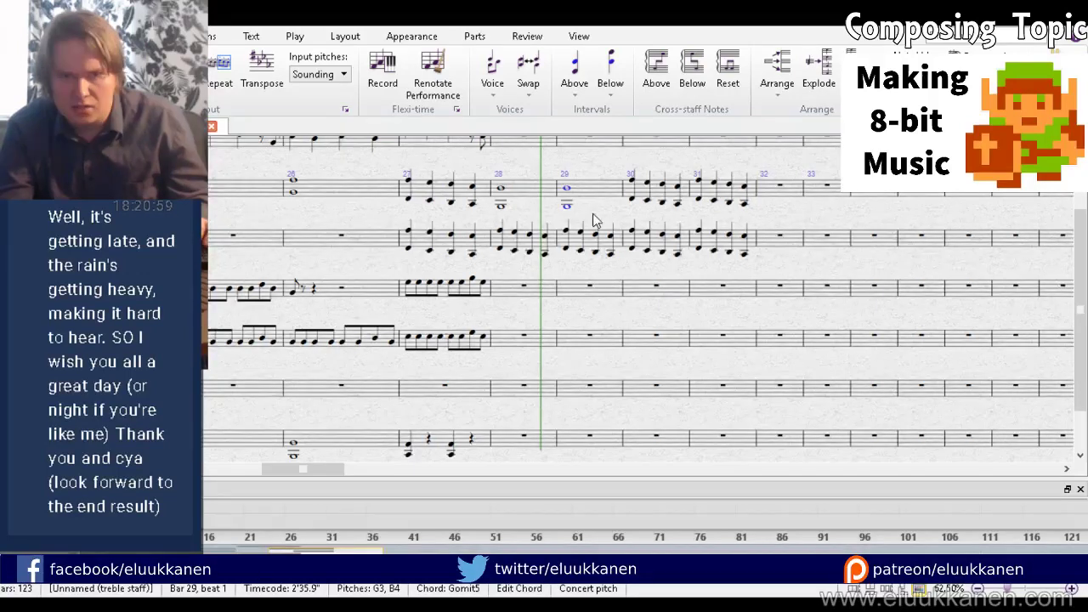
Step: Lower the second staff's bar 29 chord to F3 and A4, and repeat the G3–B4 and F3–A4 whole-note chords in bars 30 and 31
left_click_drag(593, 213, 560, 281)
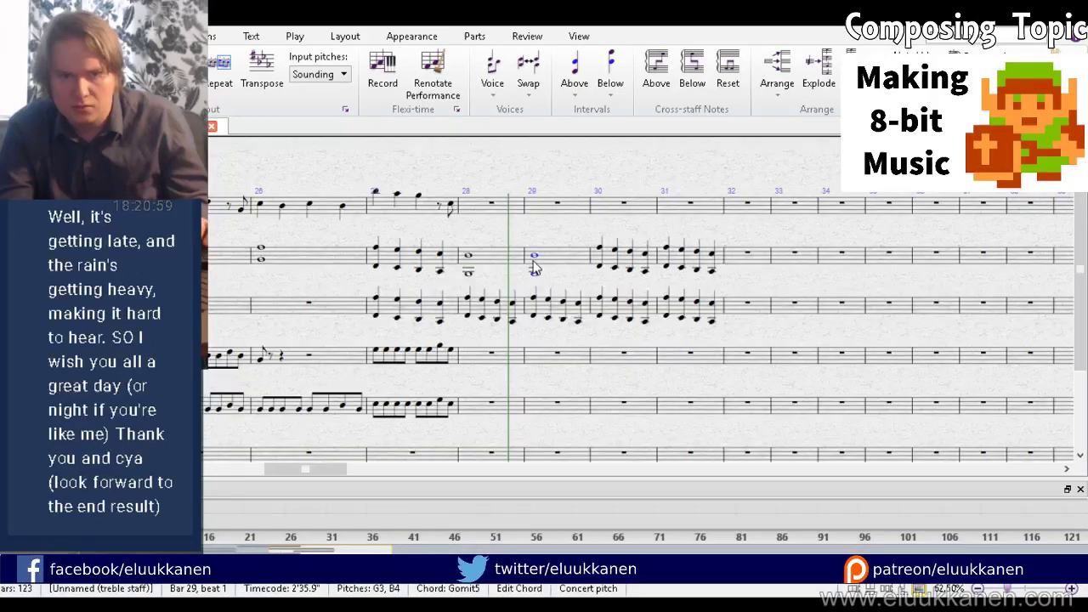
left_click(610, 255)
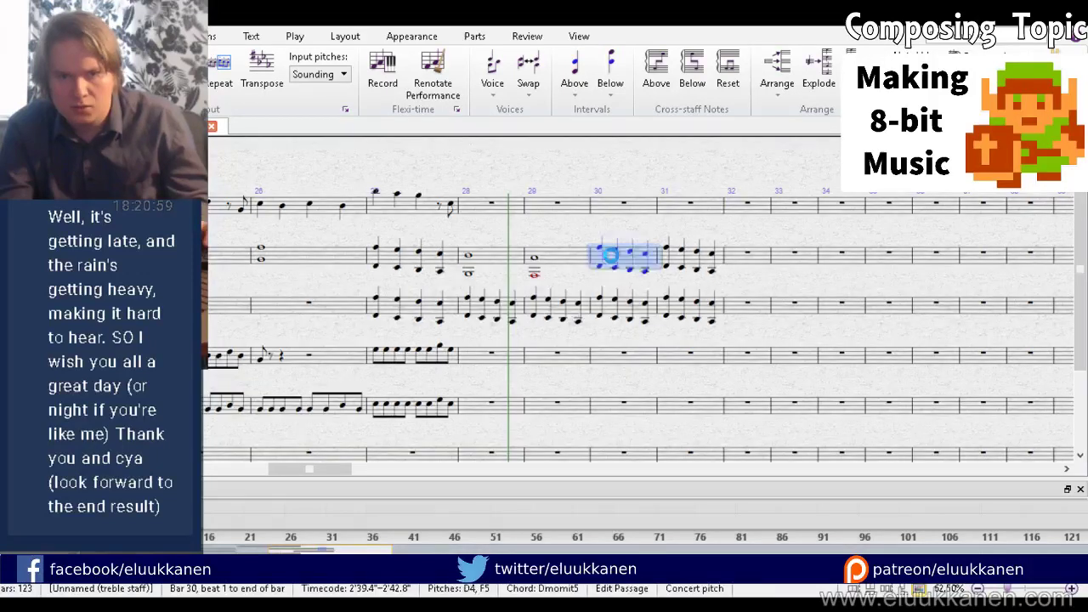
key("ctrl+v")
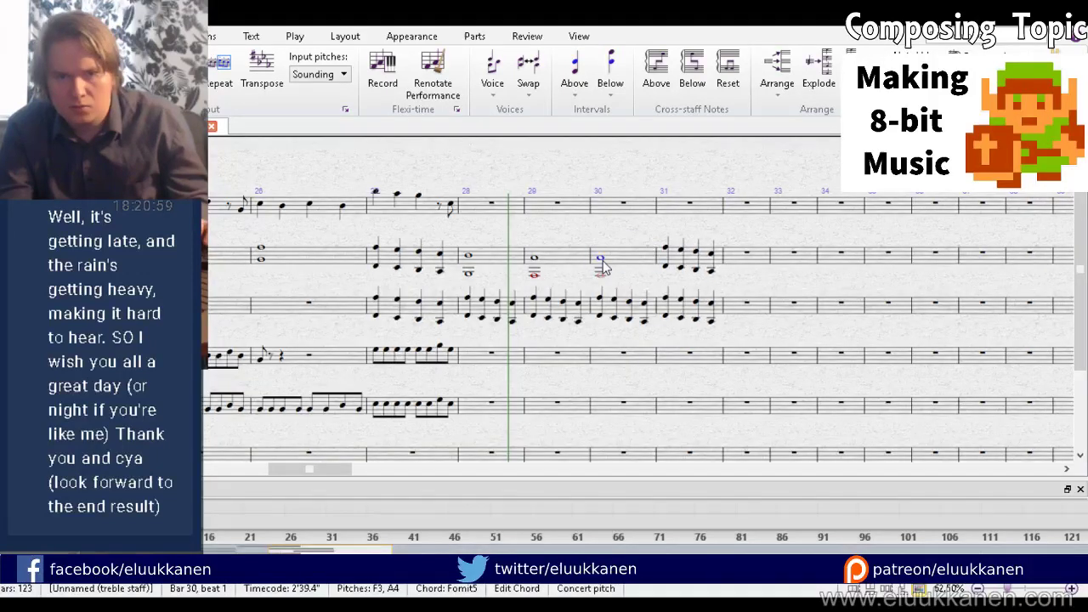
left_click(679, 259)
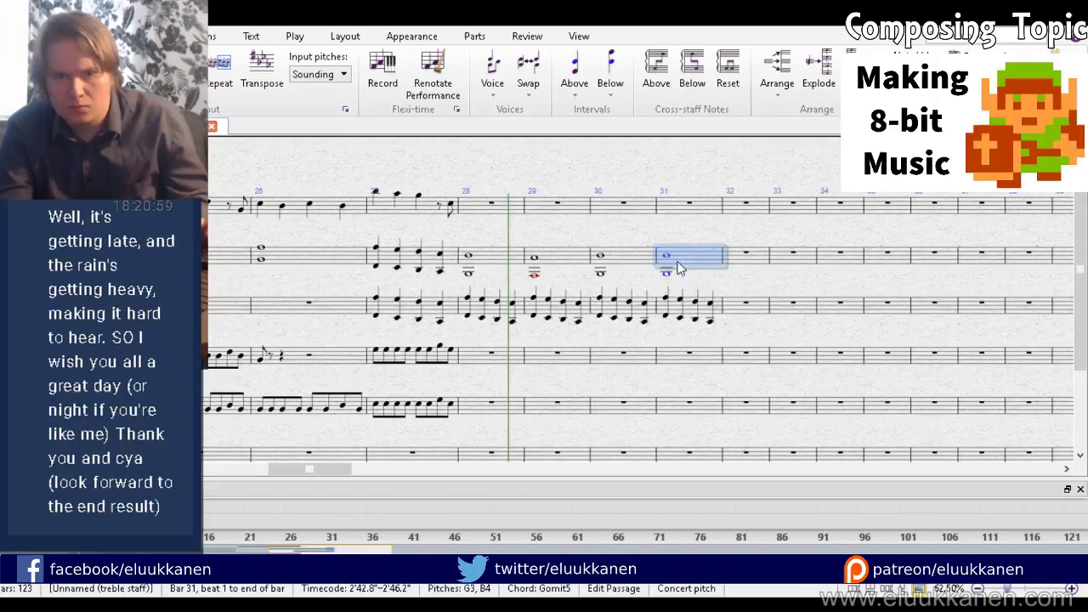
left_click(667, 268)
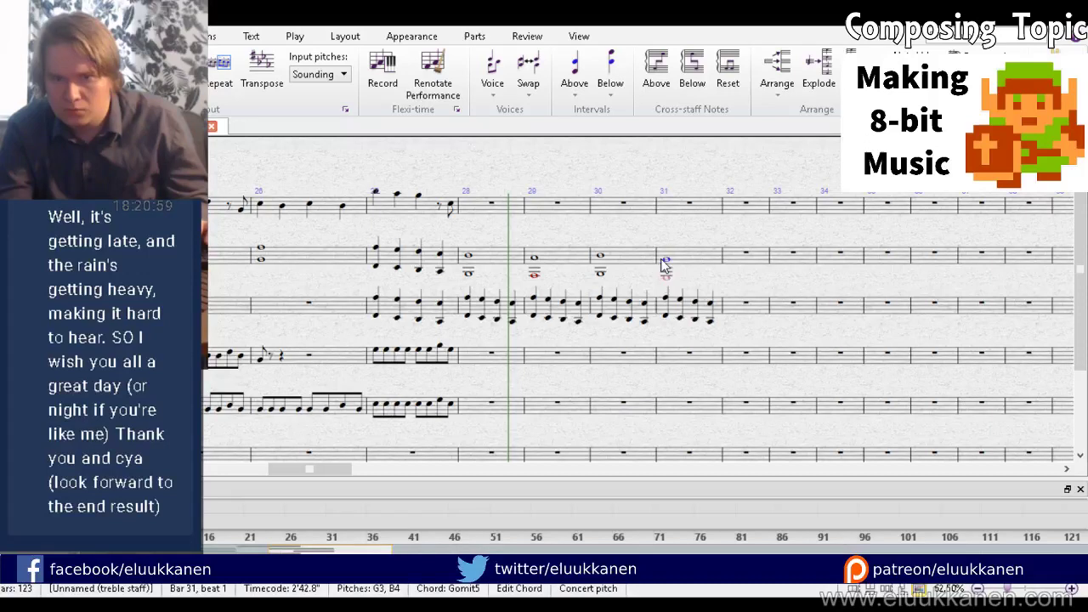
key("Escape")
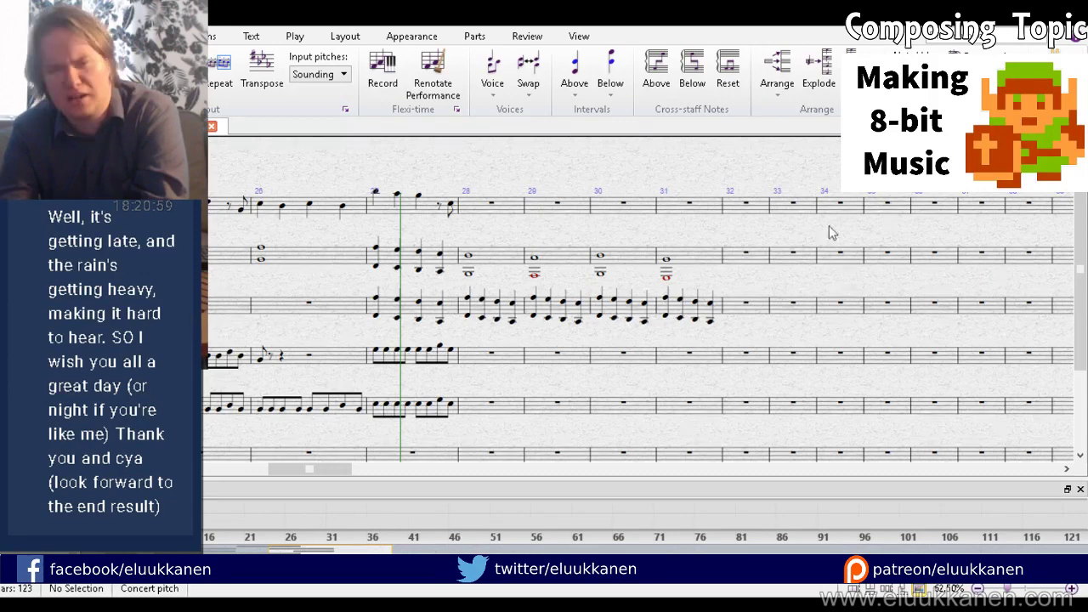
Step: Play back the score from bar 27 into bar 29 to check the whole-note and quarter-note chords together
key("ctrl+minus")
key("ctrl+minus")
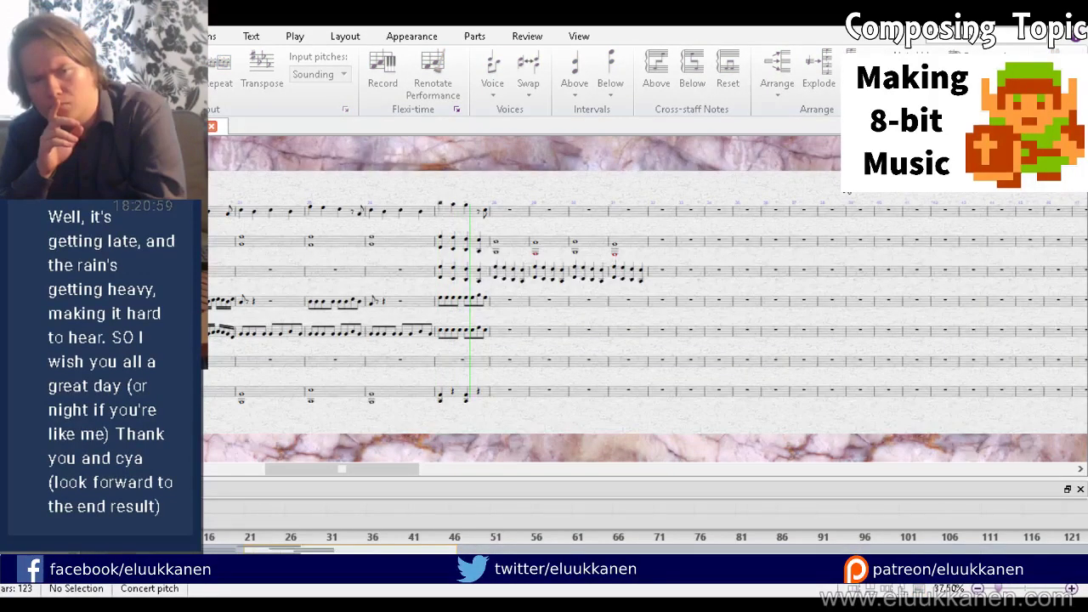
key("space")
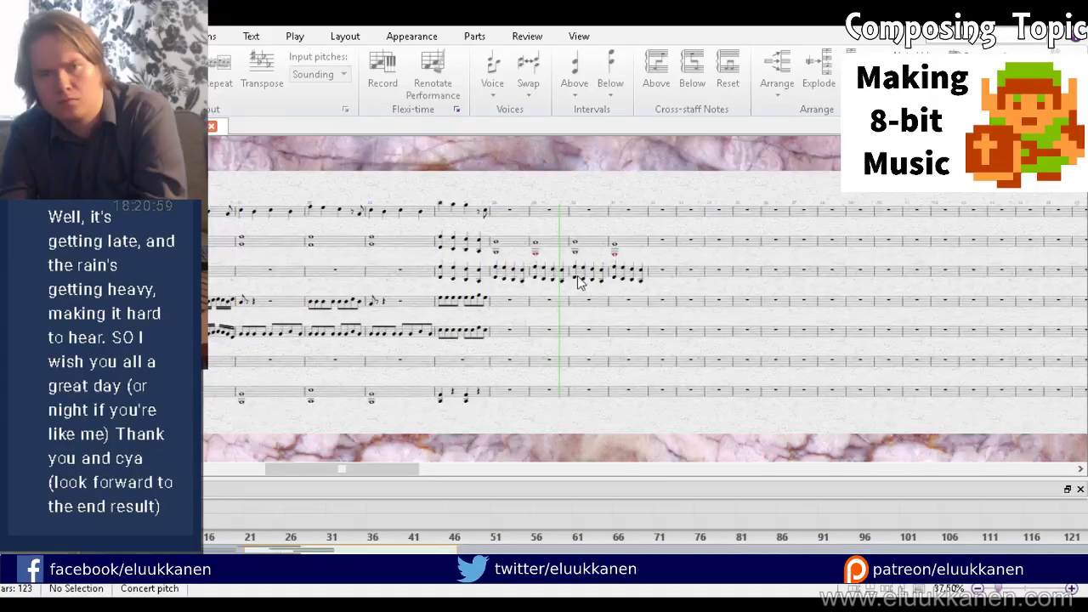
key("space")
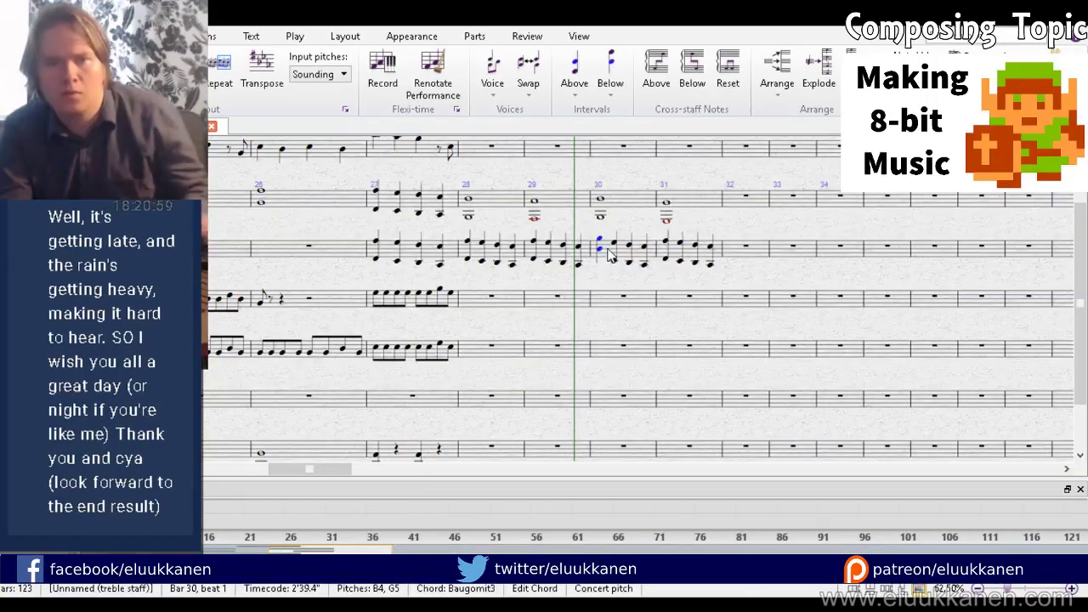
Step: Rework the third staff's bar 30 quarter-note chords on beats 2, 3 and 4 as F4–D5, G4–E5 and E4–C5
left_click(613, 244)
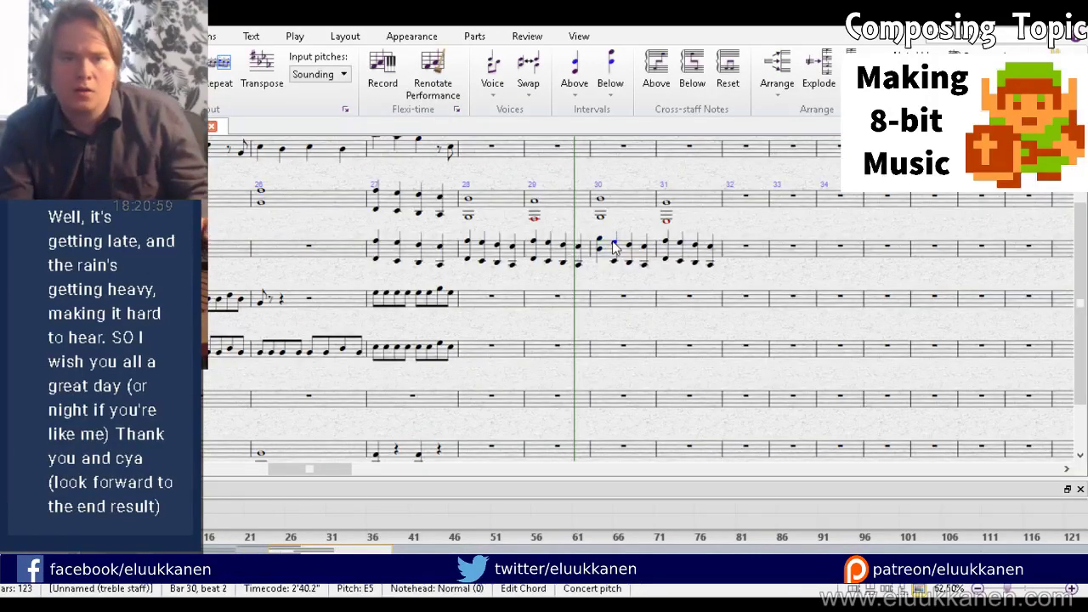
key("ctrl+v")
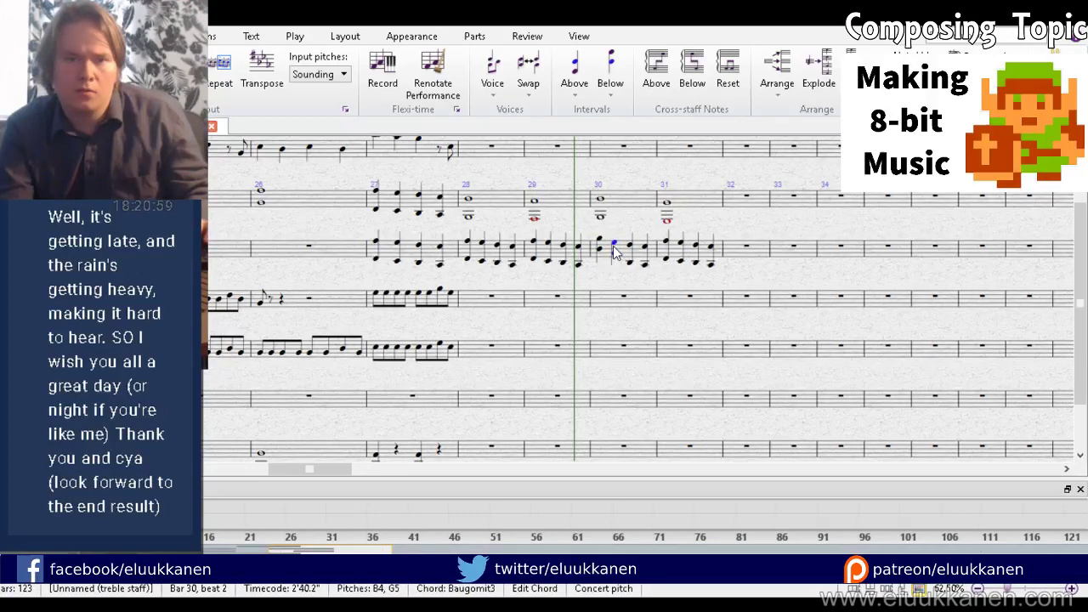
left_click(630, 248)
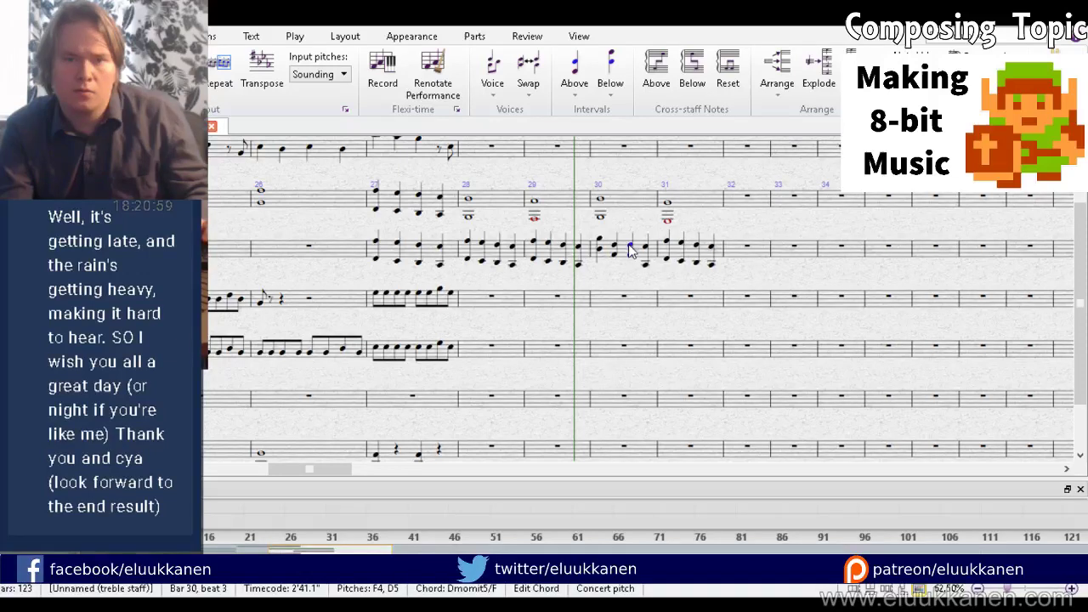
key("Up")
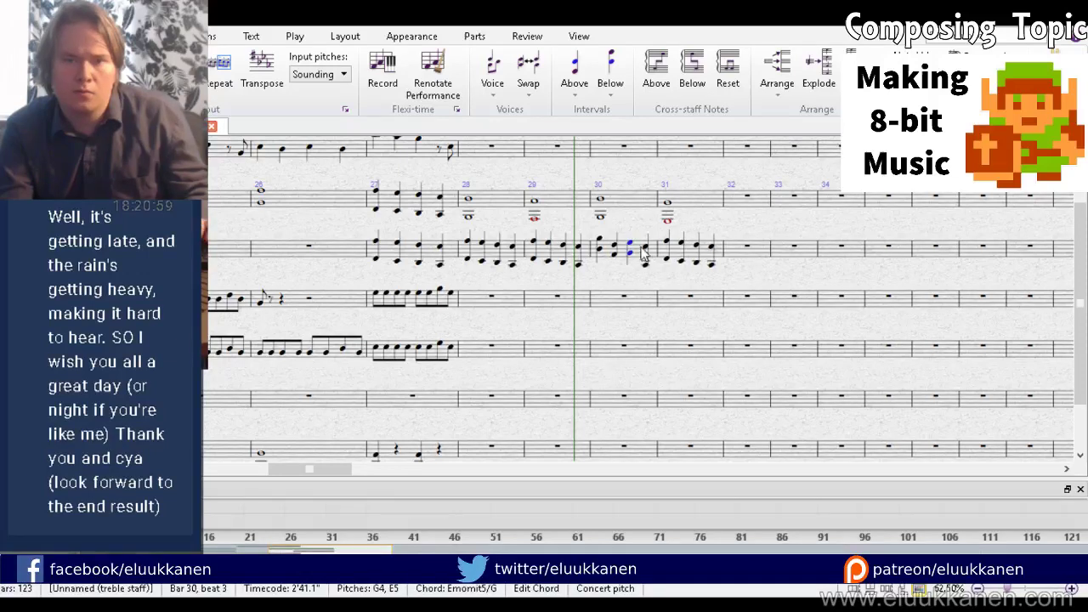
left_click(644, 249)
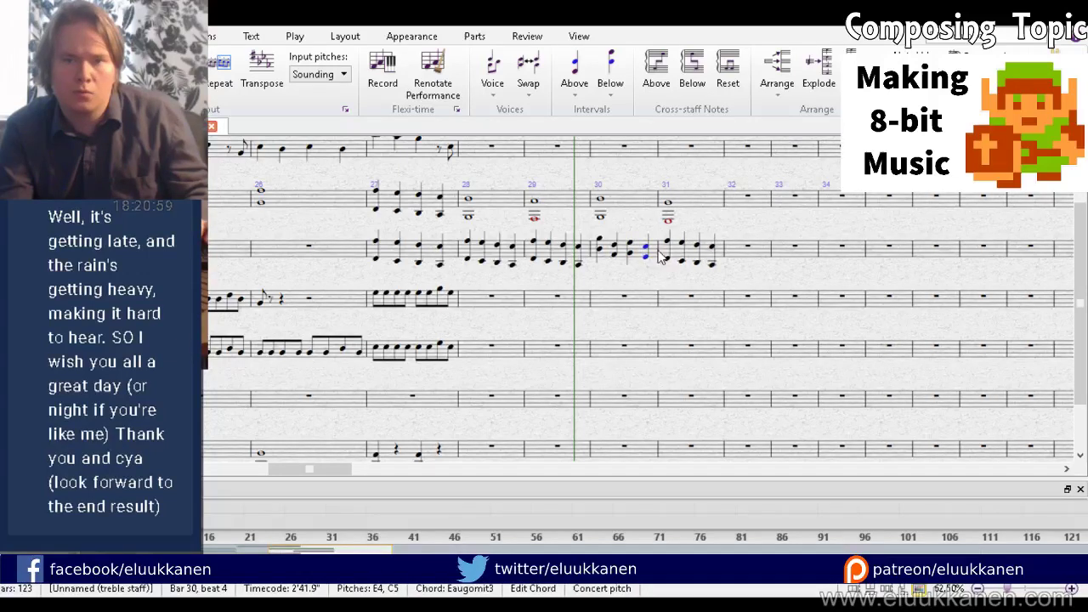
Step: Change the third staff's bar 31 opening chord to D4–B4 and the beat 2 chord to B3–G4
left_click(668, 245)
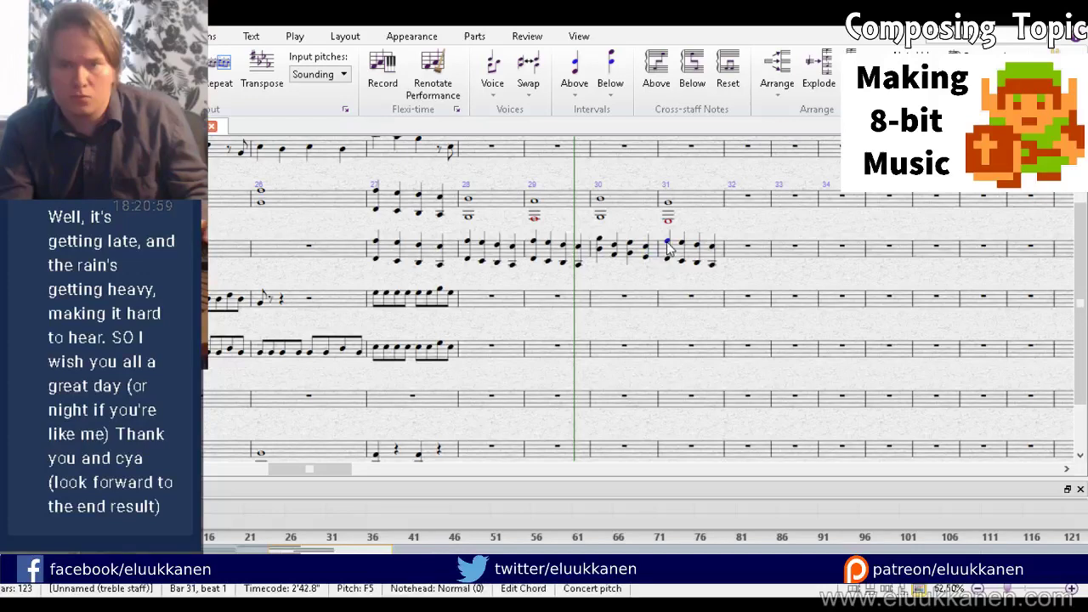
left_click(669, 257)
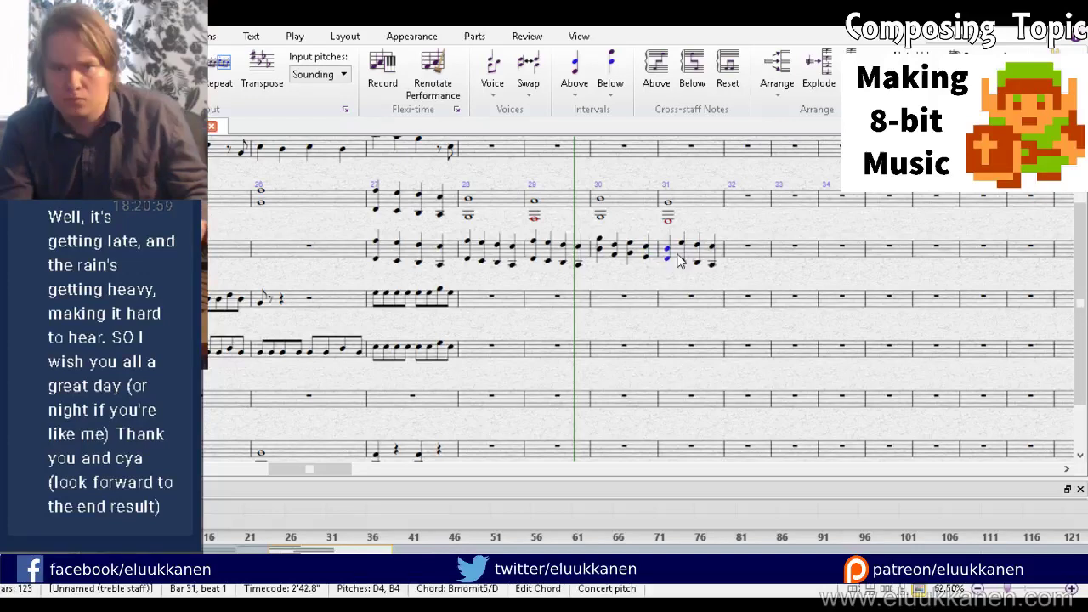
left_click(683, 259)
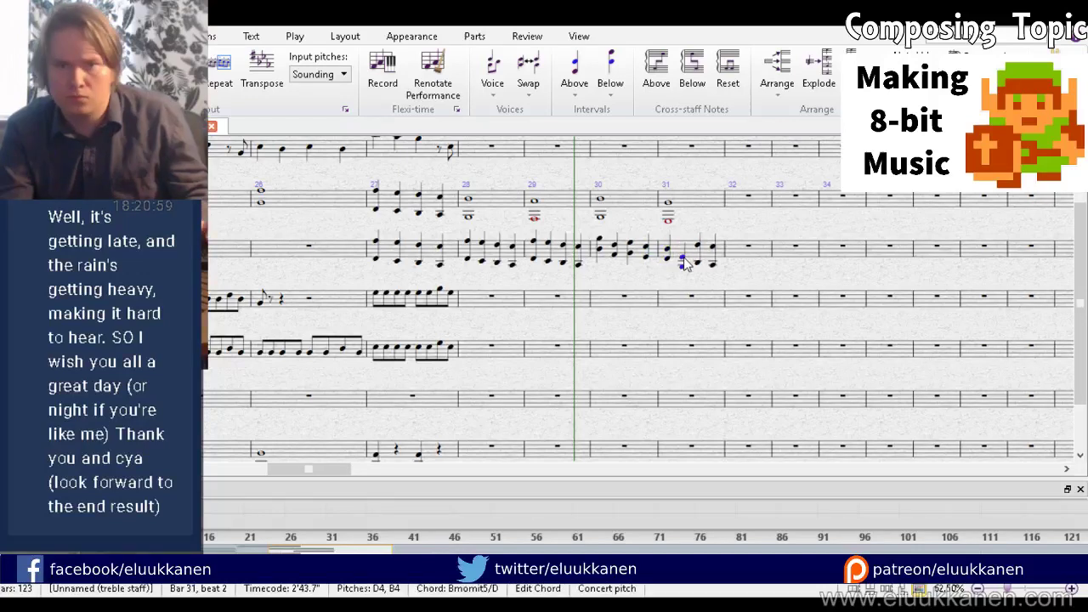
key("Down")
key("Down")
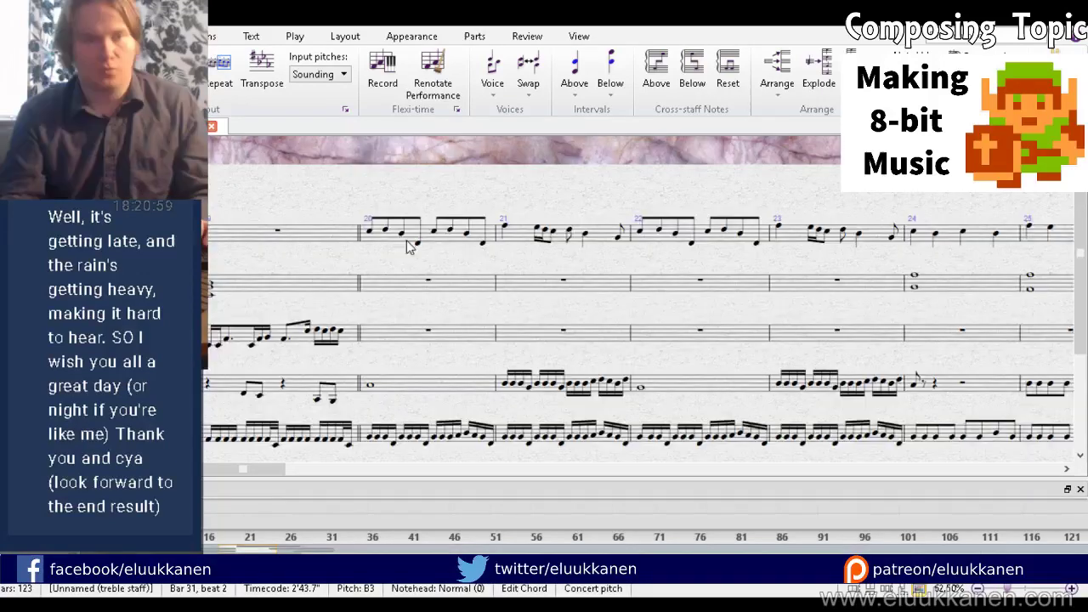
Step: Copy bars 12 to 15 across all staves
scroll(407, 240, "down", 3)
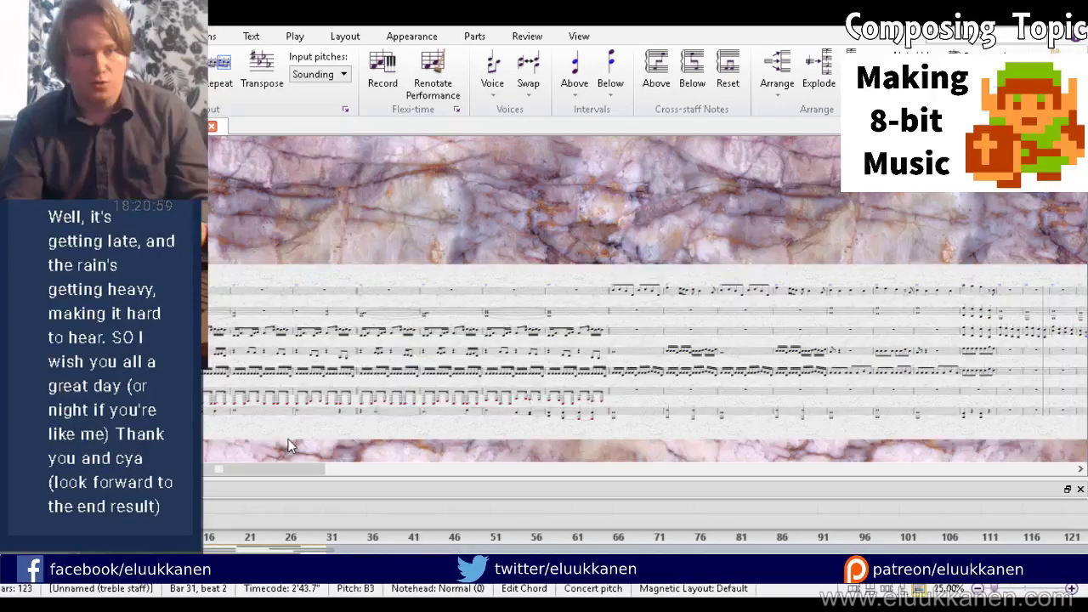
left_click_drag(288, 438, 446, 415)
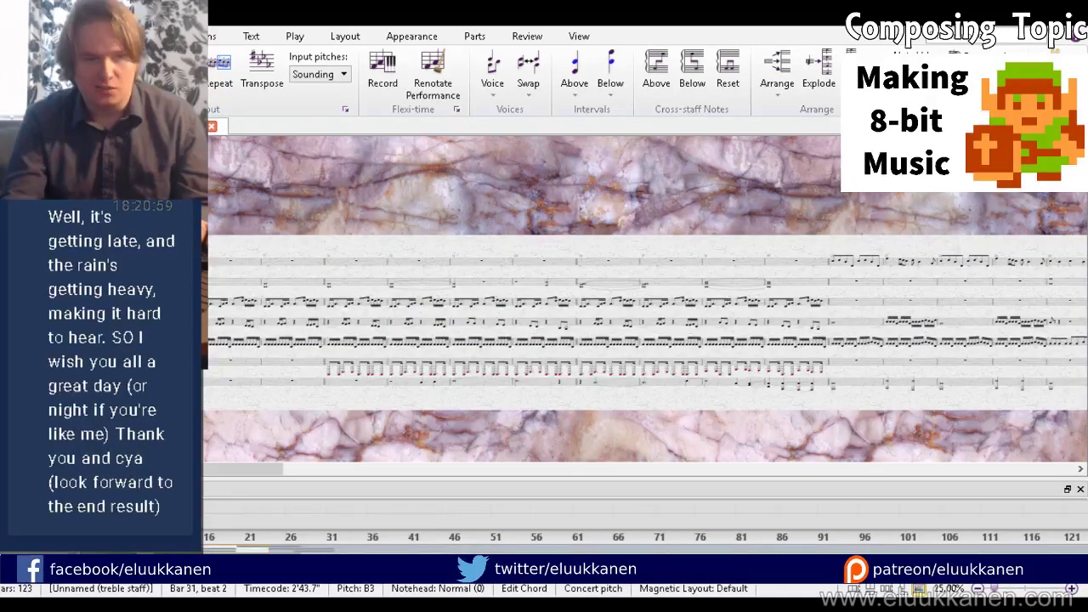
left_click(356, 262)
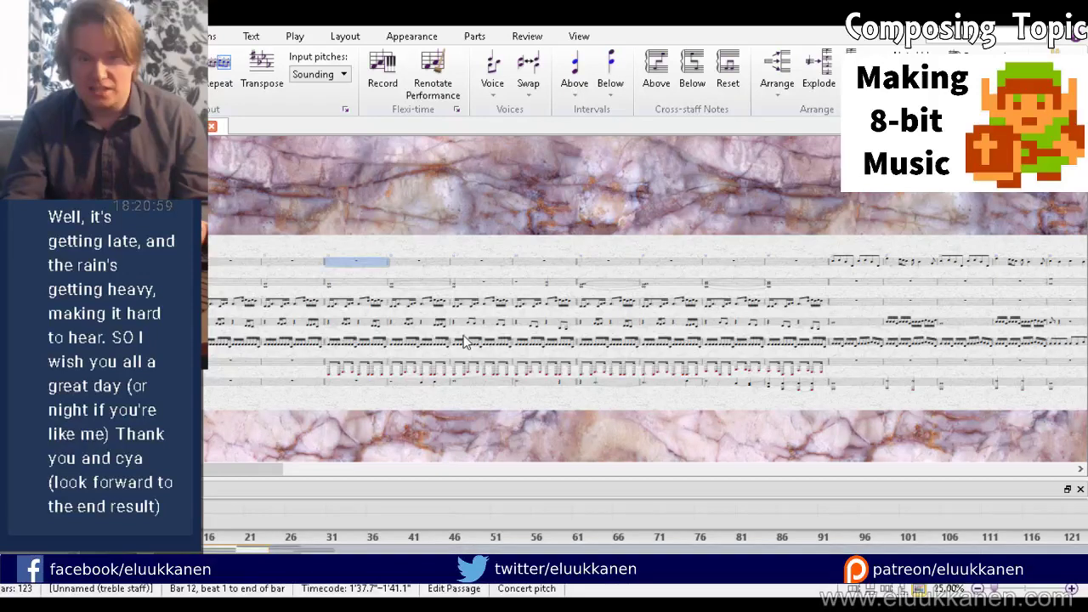
left_click(551, 388, "shift")
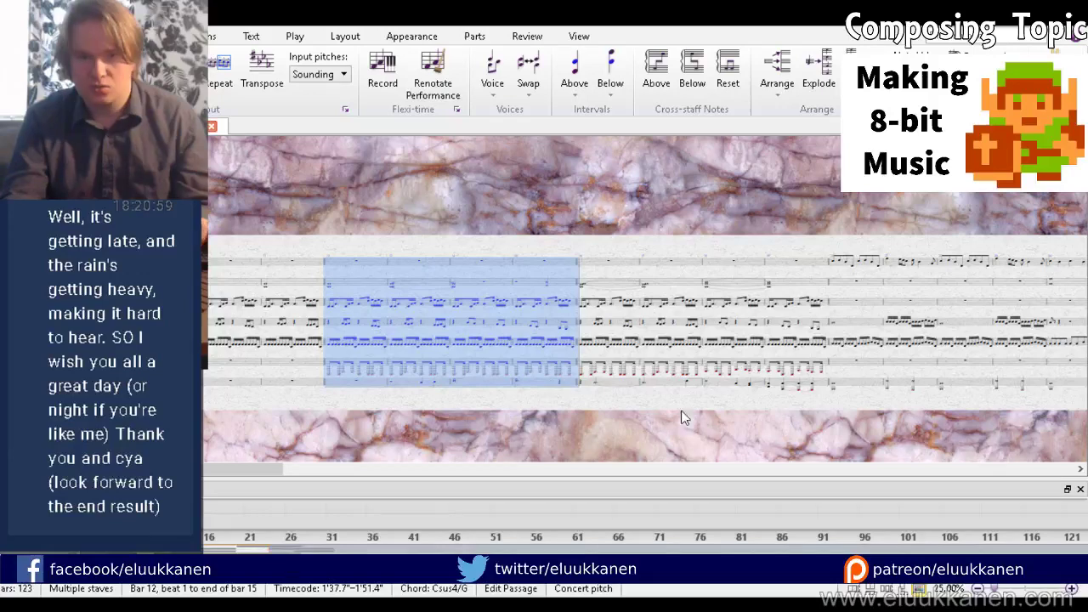
key("space")
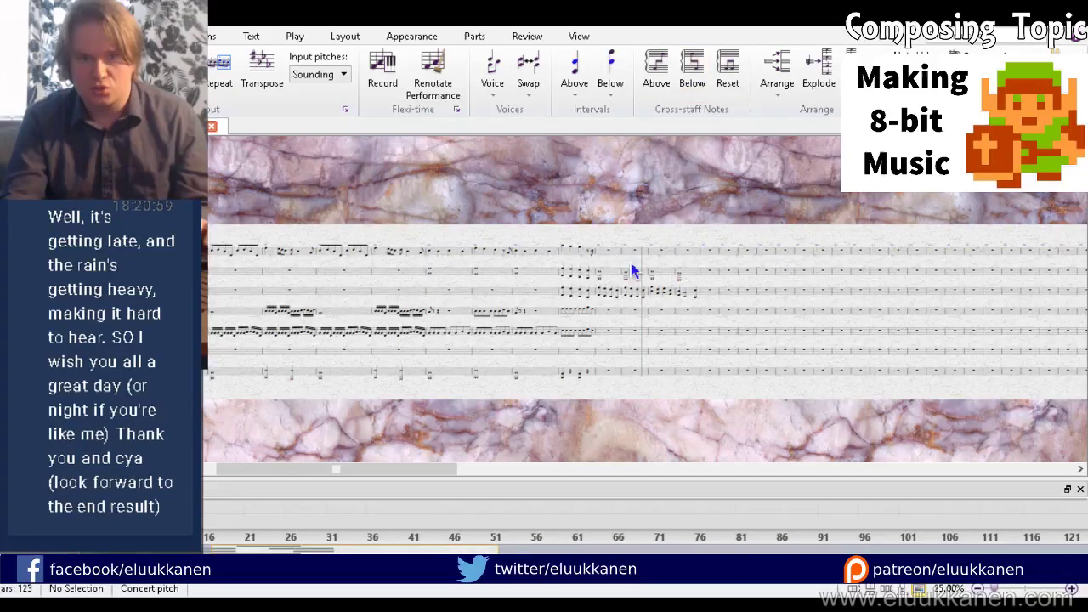
Step: Insert four empty bars between bar 27 and the new chord passage
left_click(601, 267)
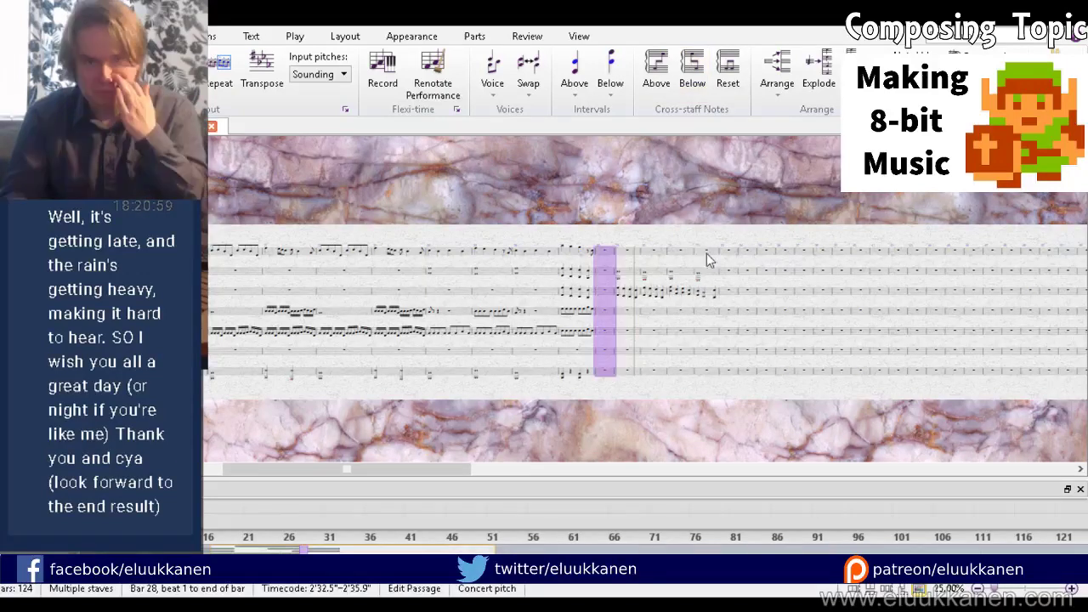
key("ctrl+shift+b")
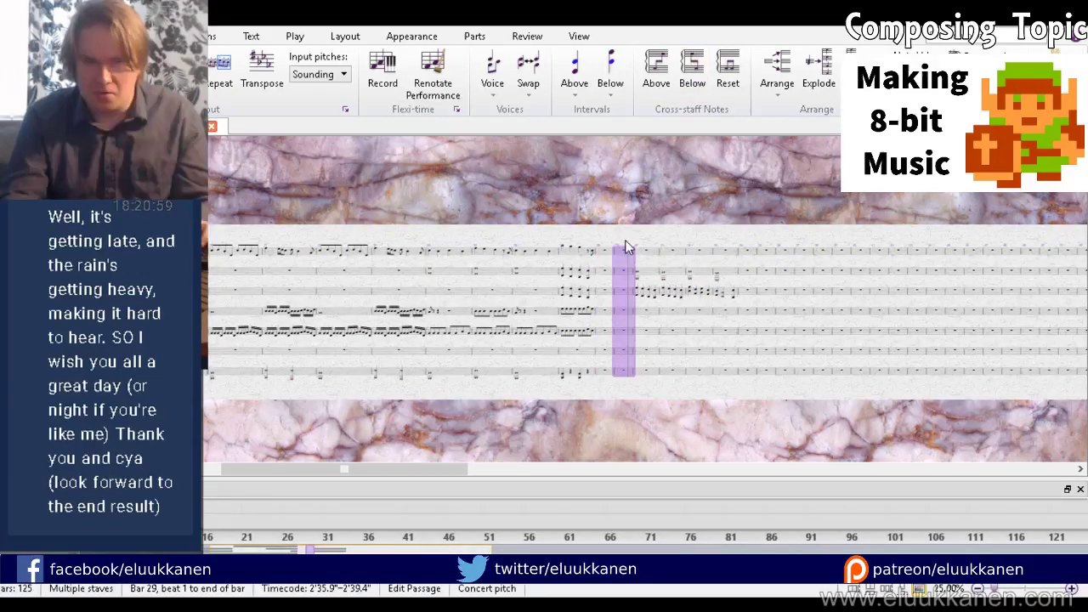
key("ctrl+shift+b")
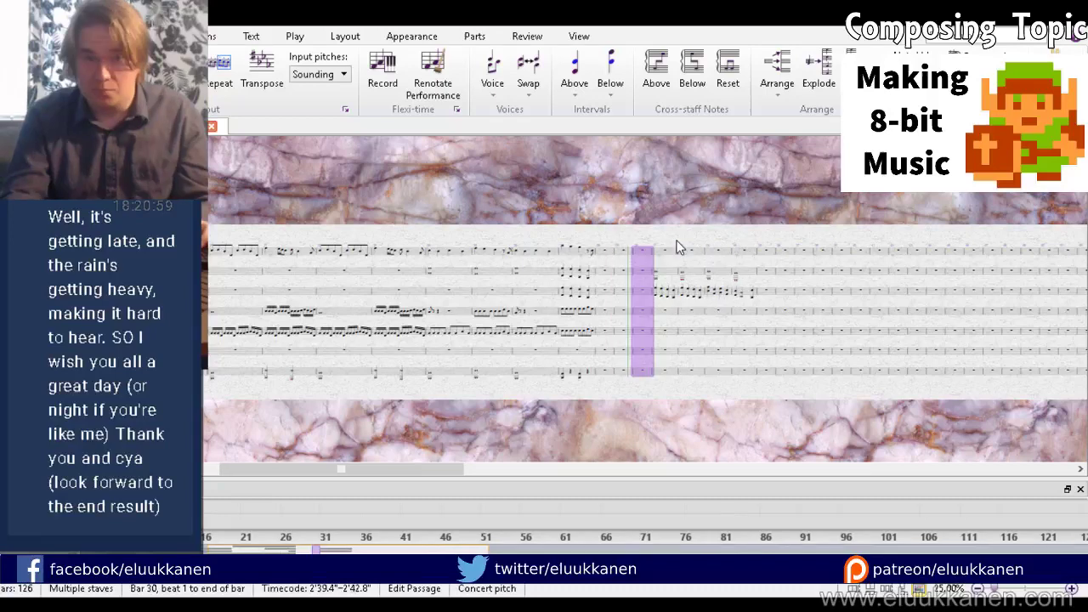
key("ctrl+shift+b")
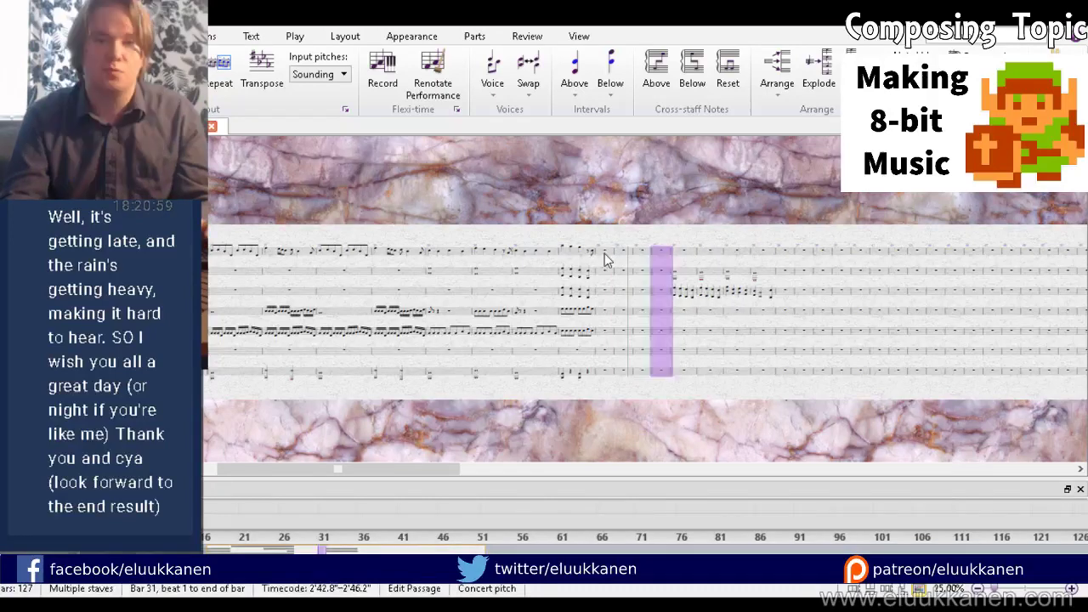
Step: Paste the copied four-bar passage into all staves from bar 28 to bar 31
left_click(605, 253)
key("ctrl+v")
left_click_drag(602, 396, 708, 369)
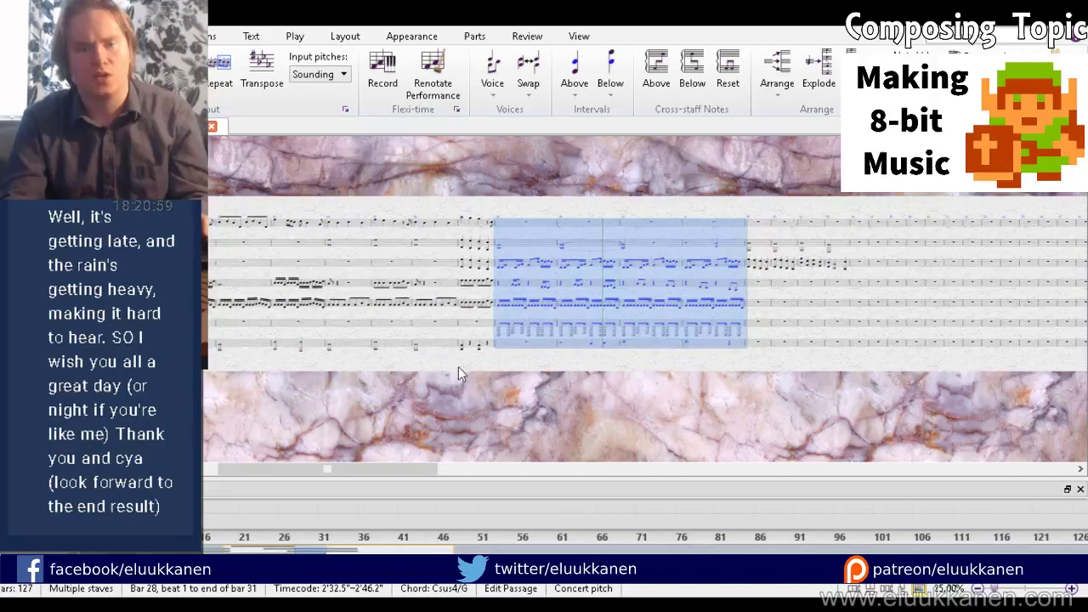
left_click_drag(458, 366, 710, 369)
key("Escape")
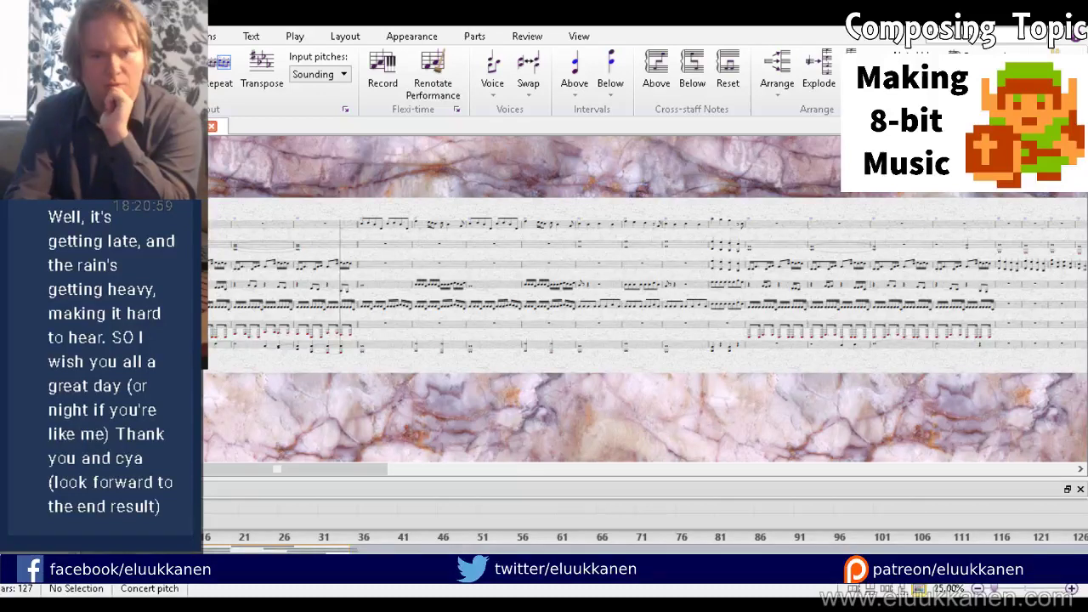
Step: Play back the score through the pasted bars 28 to 31 and on to the end of bar 35
scroll(854, 198, "up", 1)
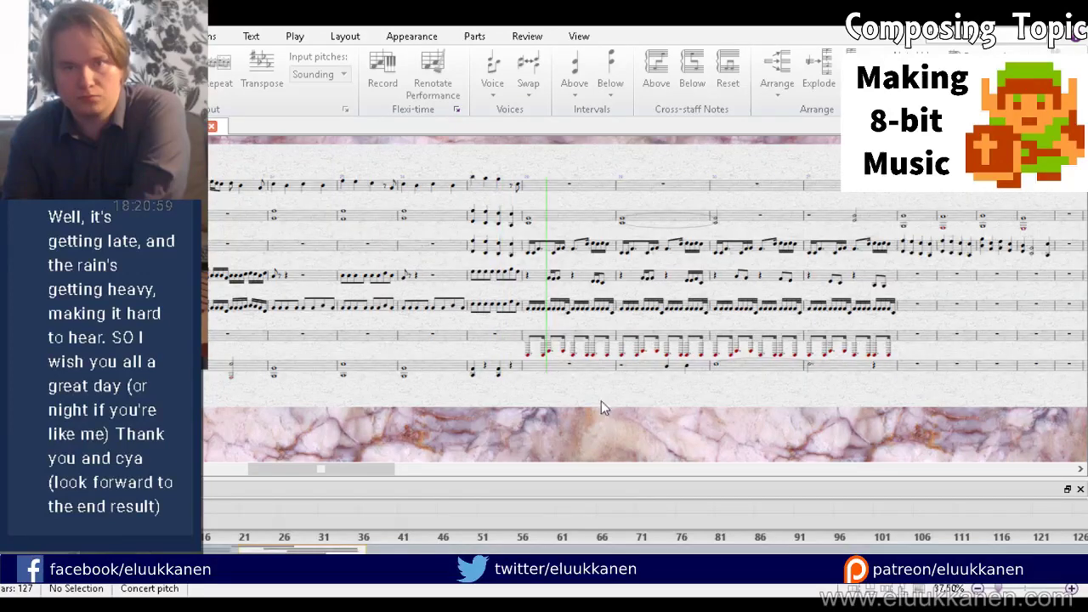
left_click_drag(601, 403, 594, 401)
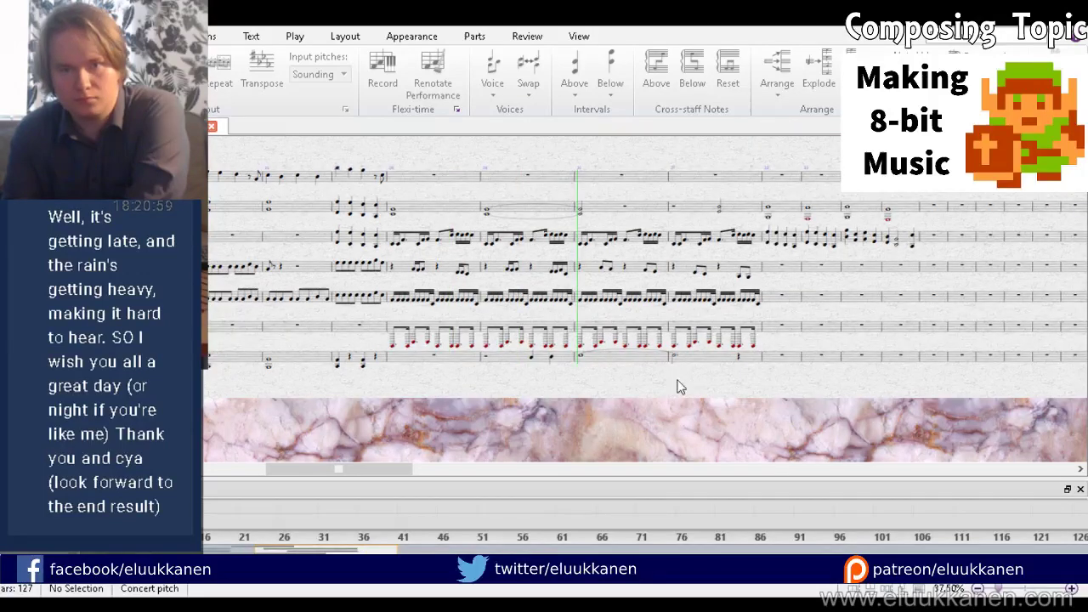
left_click_drag(680, 386, 681, 385)
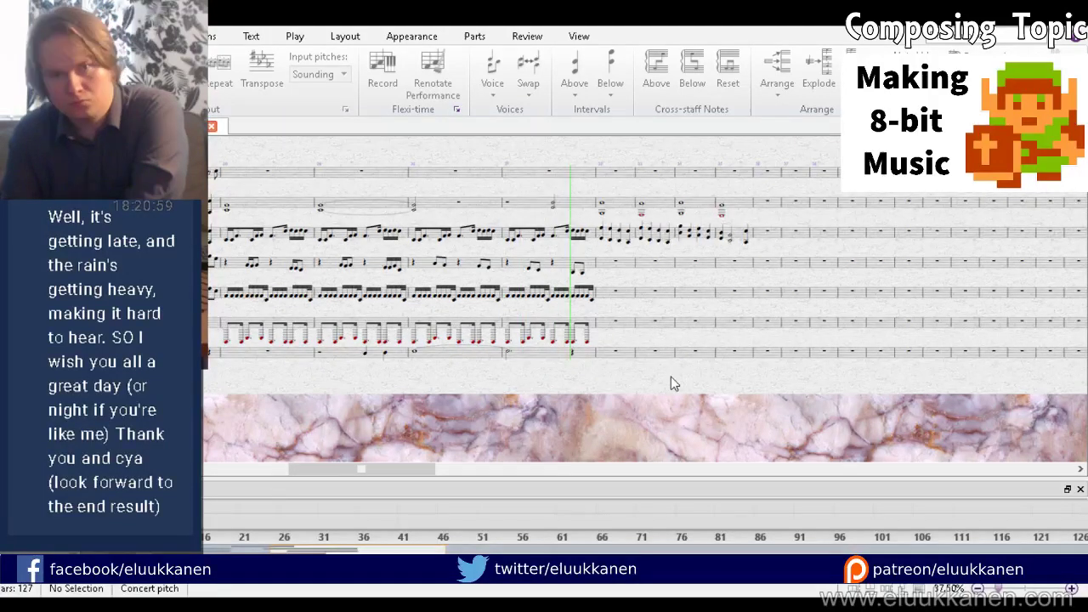
left_click_drag(670, 384, 513, 391)
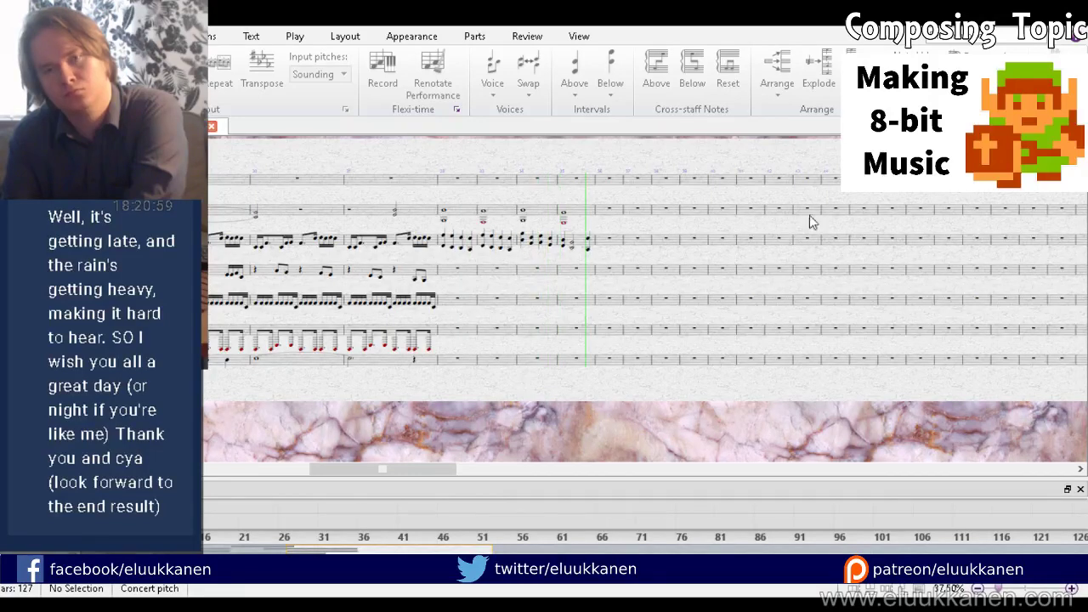
scroll(524, 223, "down", 1)
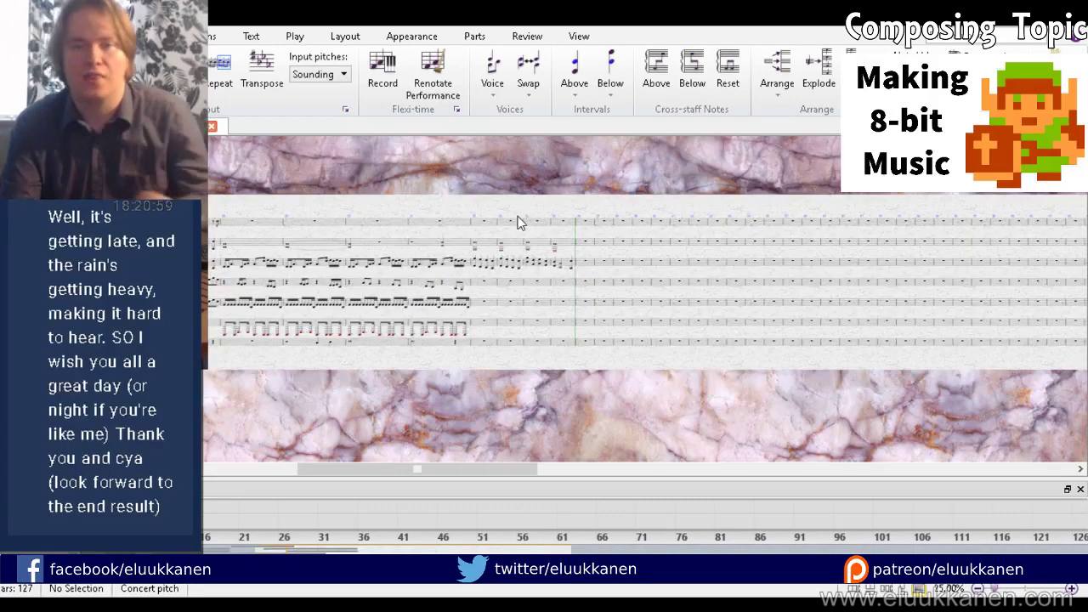
Step: Copy the second staff's bar 35 whole-note chord to bar 36 and raise it to F3 and A4
scroll(518, 216, "up", 5)
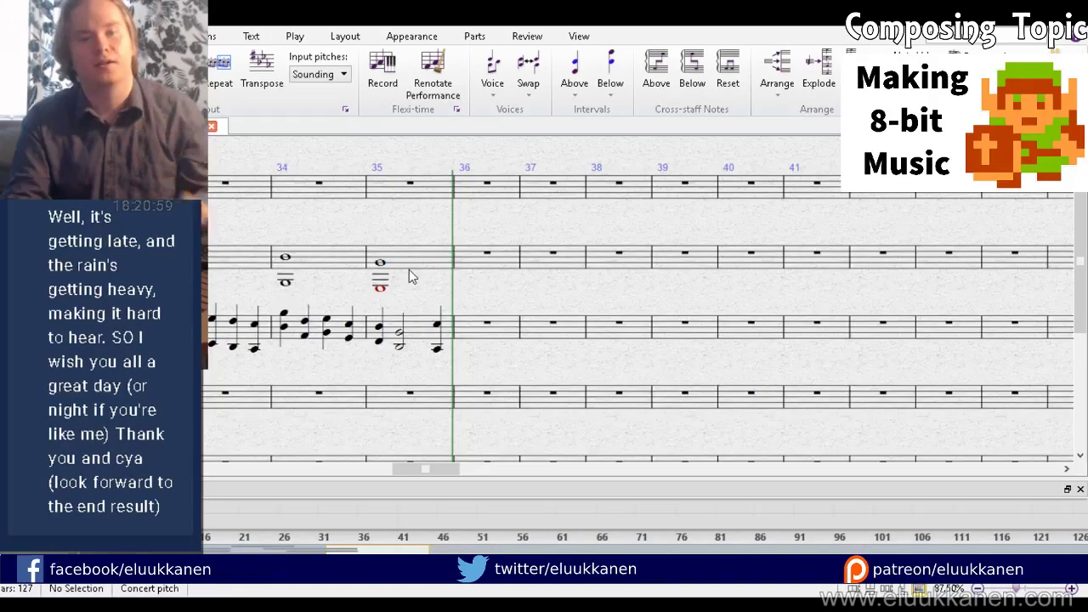
left_click(409, 268)
left_click(487, 270, "alt")
left_click(474, 292)
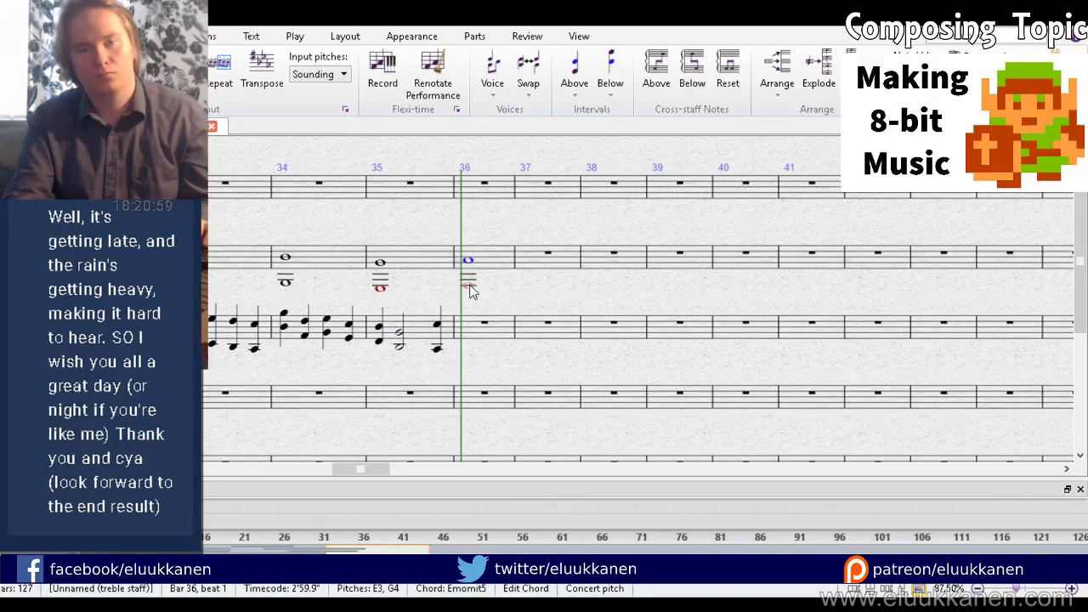
key("Up")
key("Escape")
Step: Repeat the second staff's F3–A4 chord in bar 37, and add C3–E4 whole-note chords in bars 38 and 39
left_click(508, 263)
left_click(536, 266, "alt")
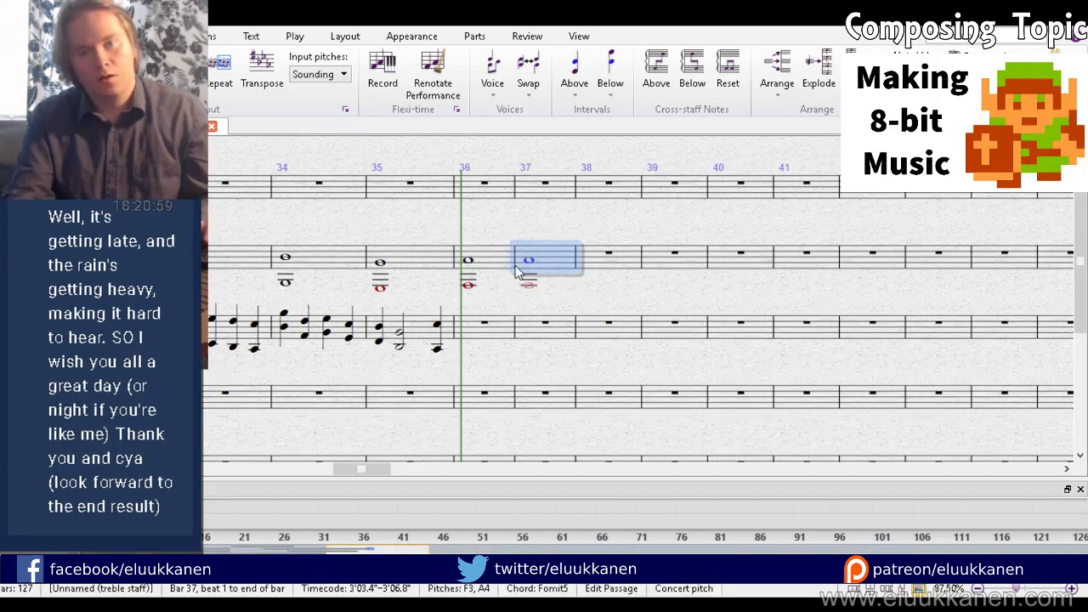
left_click(587, 267, "alt")
left_click(588, 266)
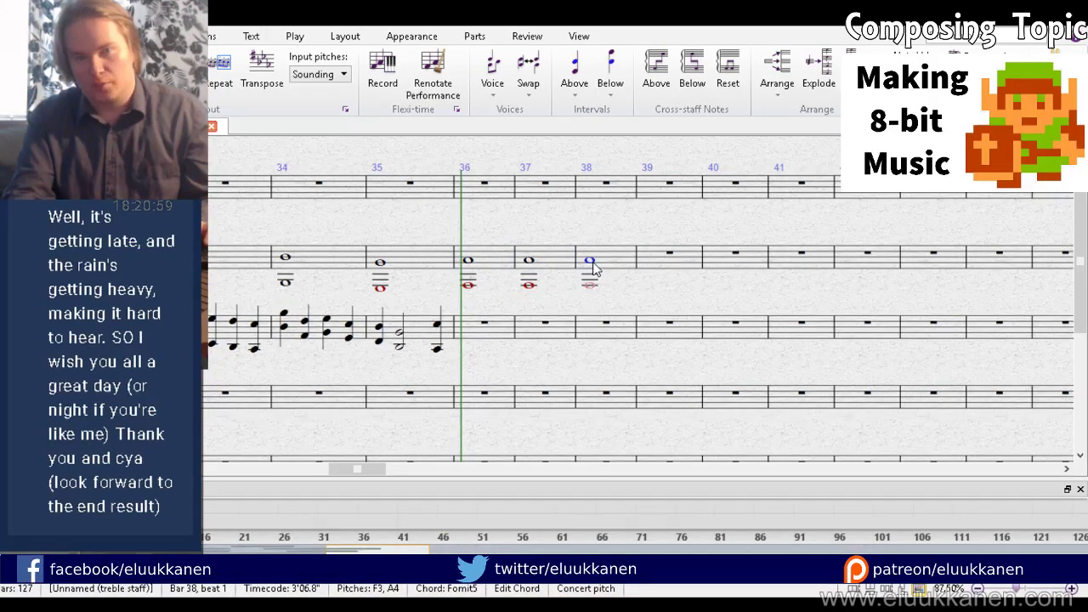
left_click_drag(589, 266, 596, 279)
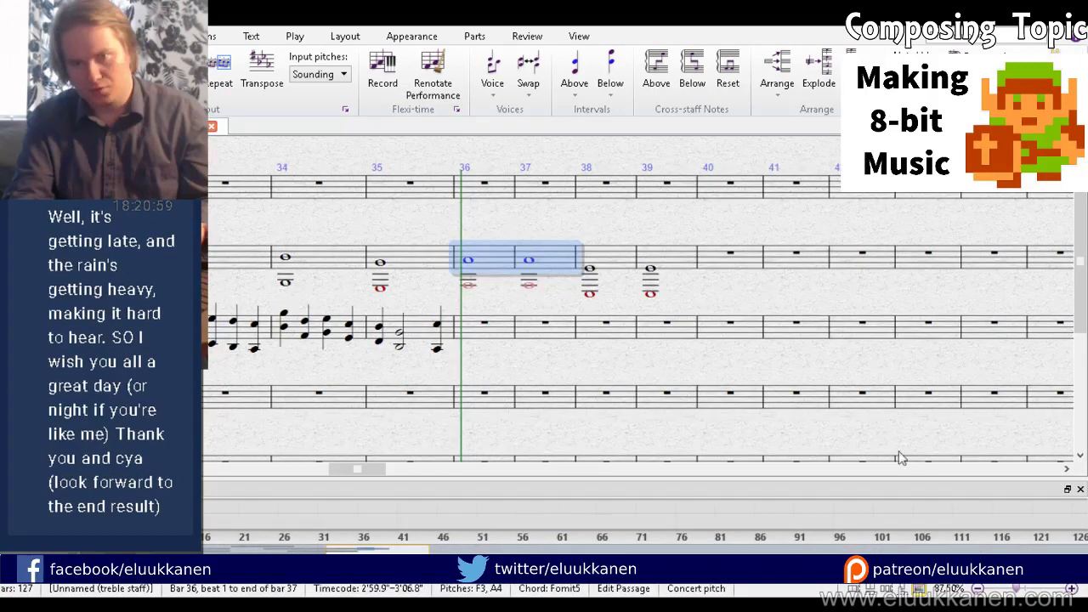
Step: Tie the second staff's whole-note chords from bar 36 to 37 and from bar 38 to 39
left_click(539, 276)
left_click(471, 260)
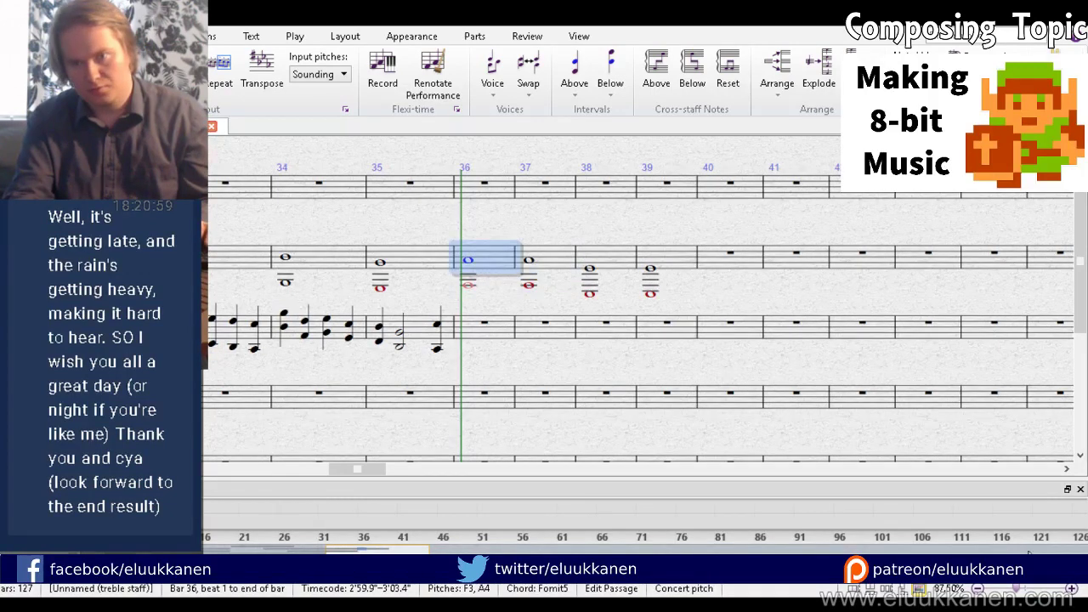
key("Return")
left_click(619, 255)
key("Return")
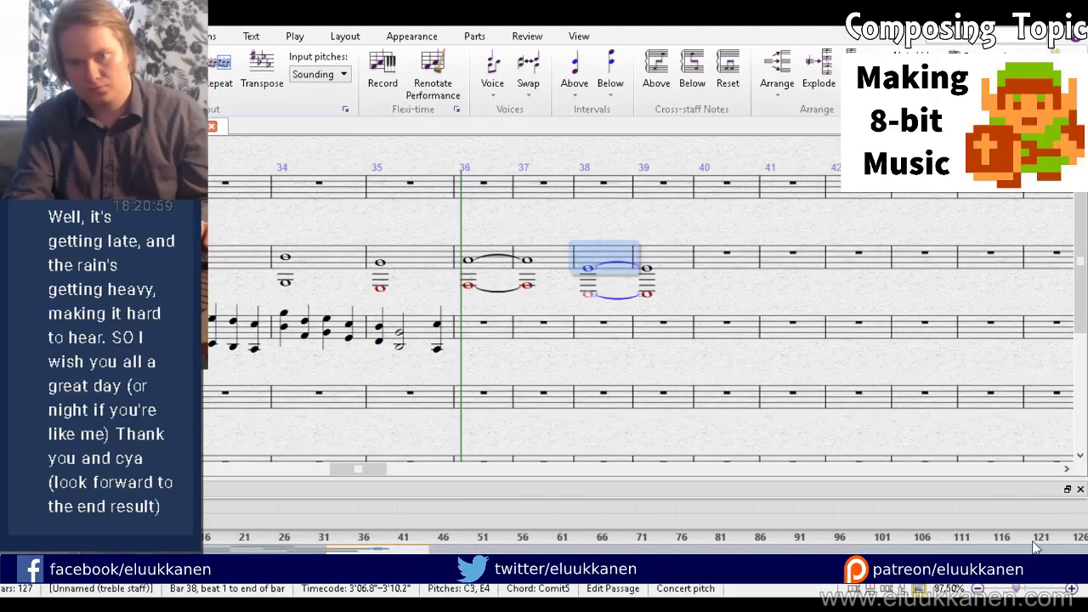
Step: Raise the upper note of the second staff's tied chords in bars 38 and 39 to G4
left_click(652, 304)
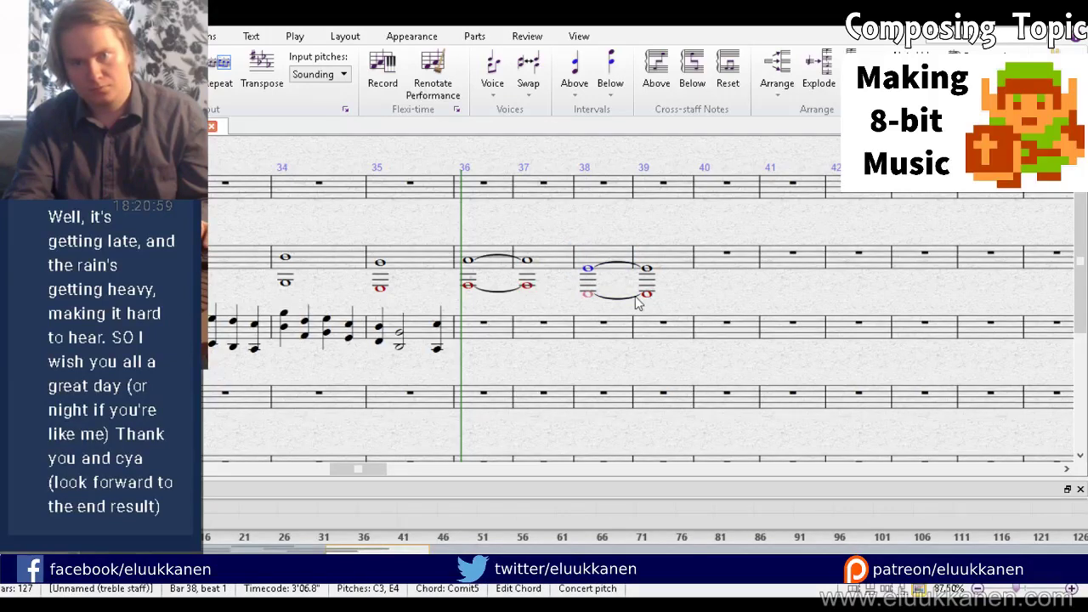
key("Escape")
left_click(589, 270)
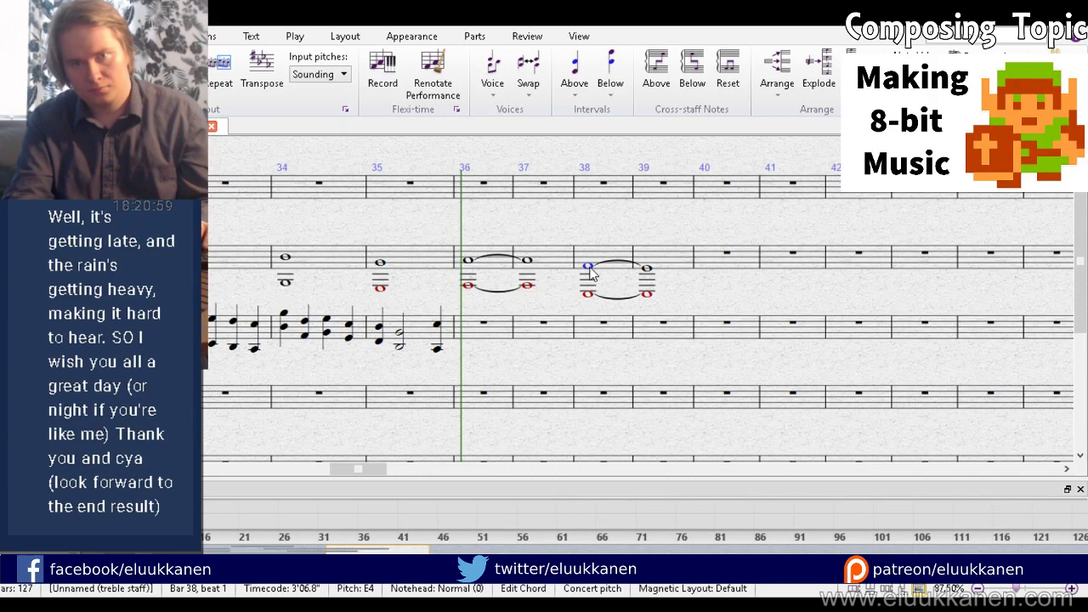
key("Escape")
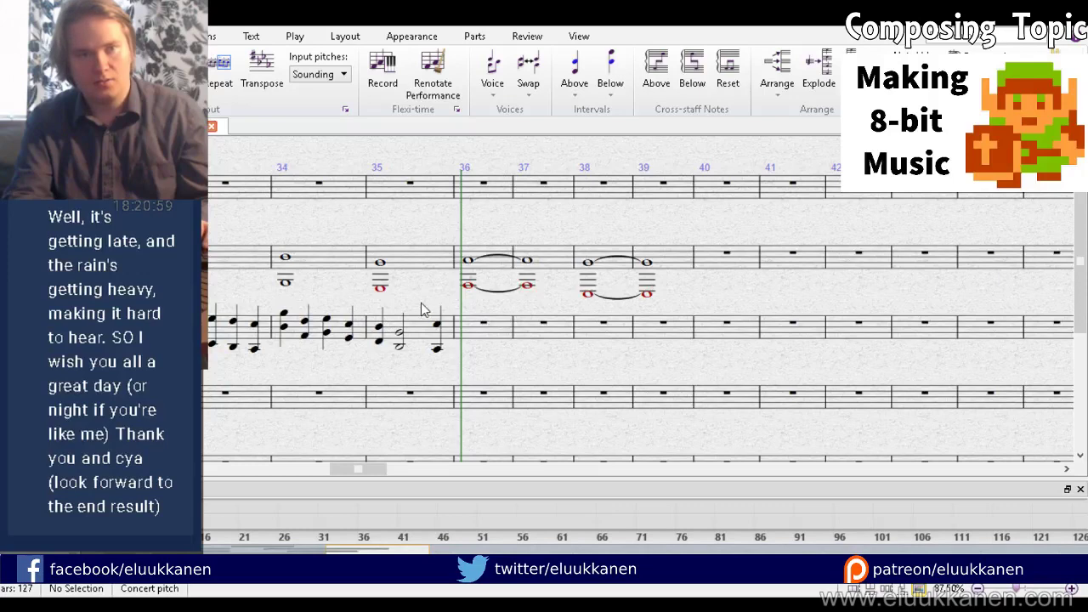
Step: Enter sixteenth notes G4, G4, C5, C5 followed by a quarter note B4 in the first half of the fifth staff's bar 36
scroll(421, 304, "down", 1)
key("2")
left_click(468, 404)
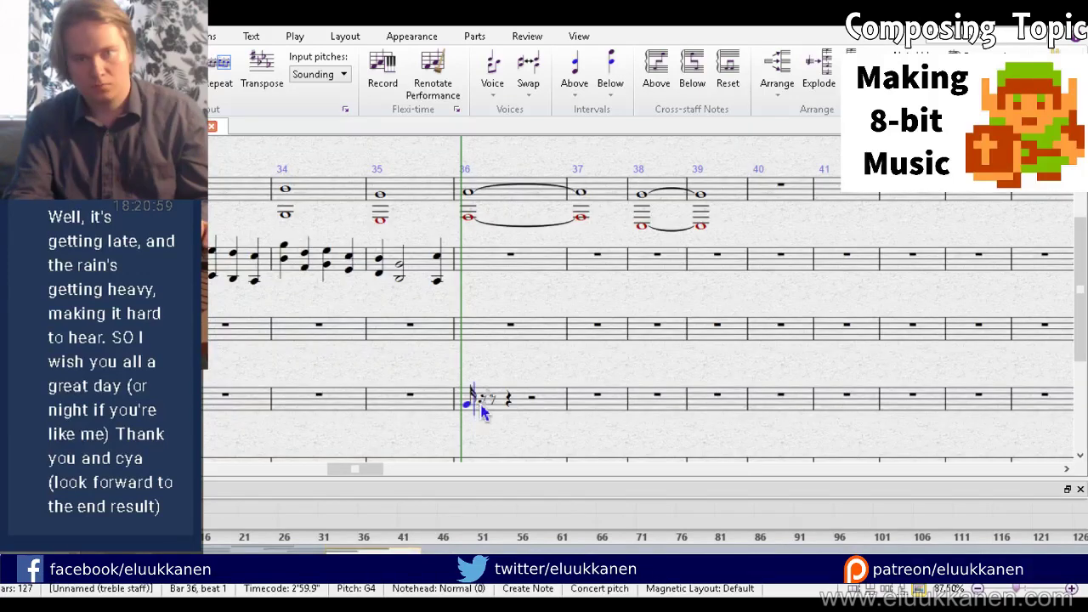
left_click(479, 404)
left_click(490, 396)
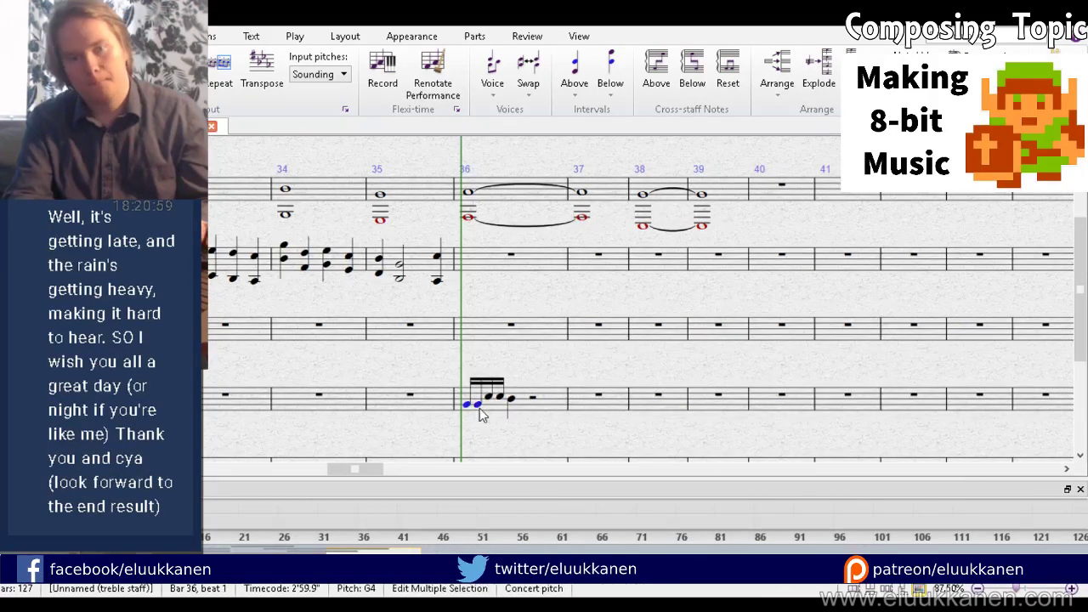
Step: Repeat the five-note figure in the second half of the fifth staff's bar 36 and raise its final note
left_click(488, 398, "ctrl")
left_click(500, 398, "ctrl")
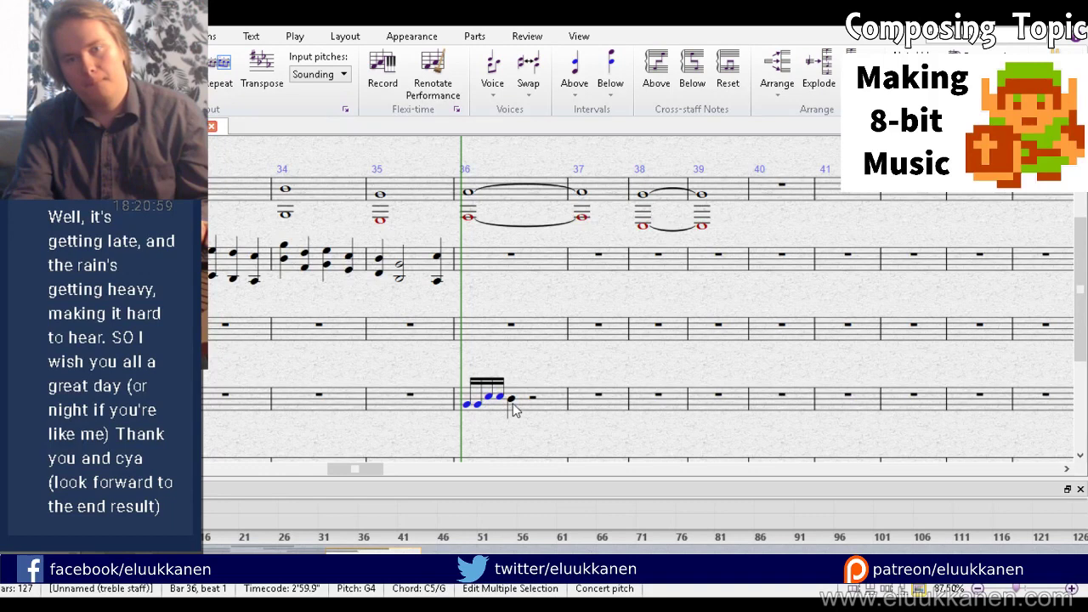
left_click(512, 406, "ctrl")
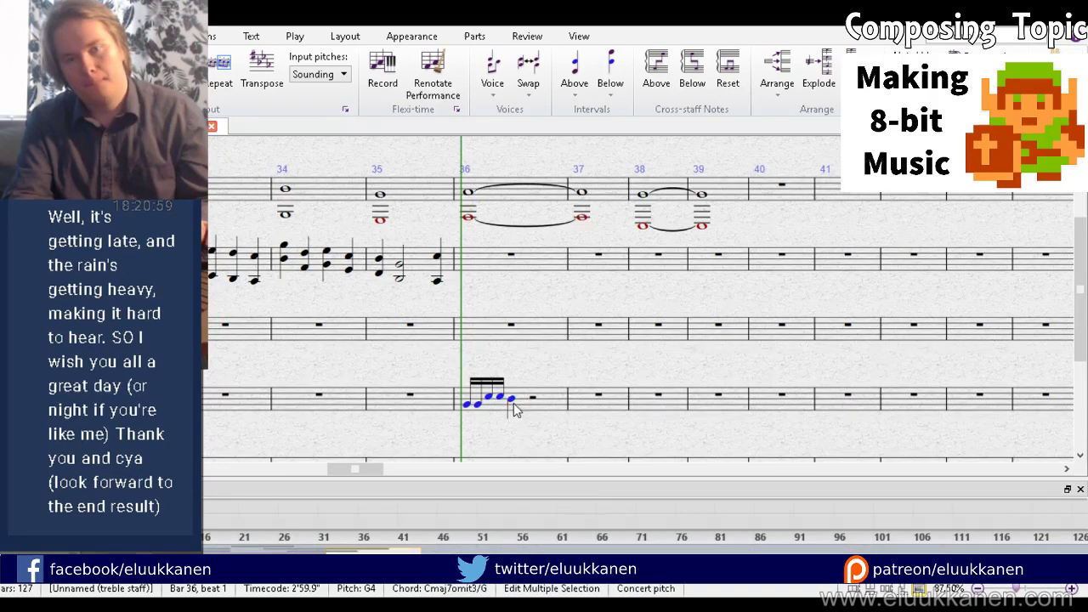
key("r")
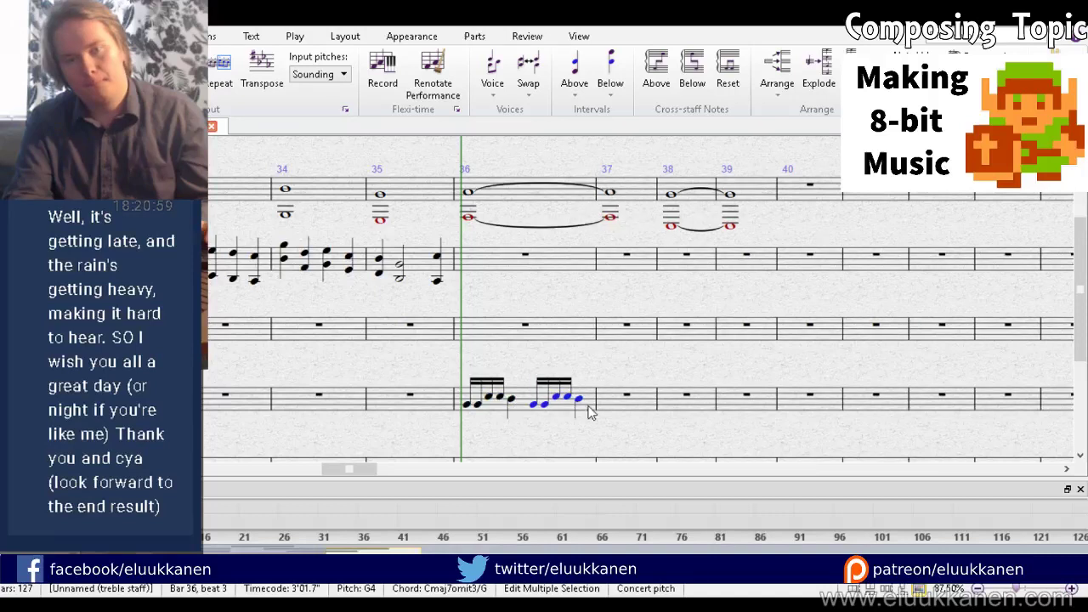
left_click(578, 398)
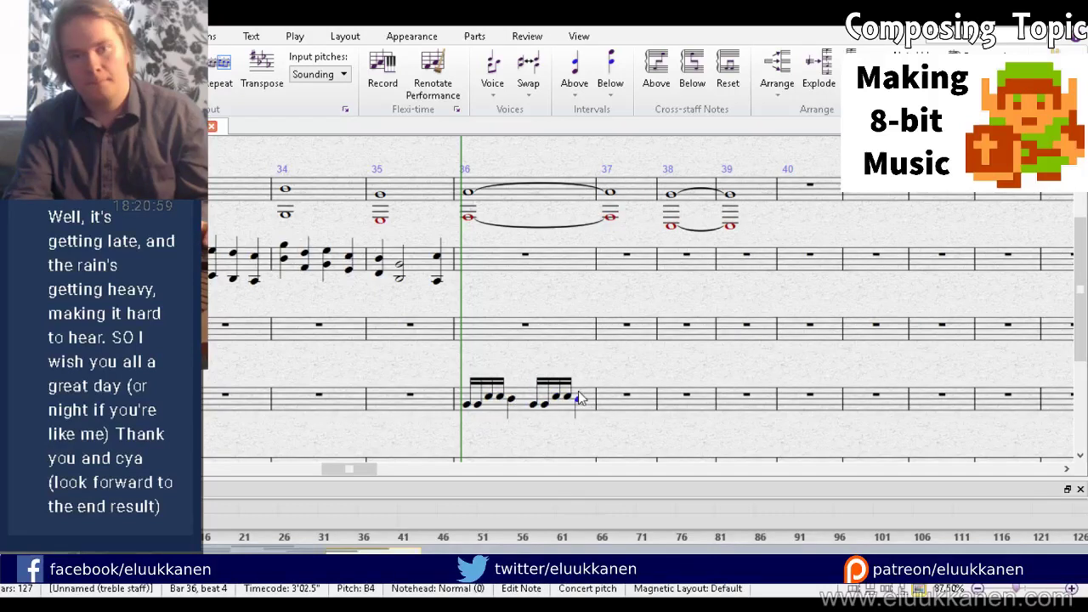
left_click_drag(578, 392, 578, 383)
Step: Repeat the fifth staff's bar 36 arpeggio pattern through bars 37, 38 and 39
left_click(527, 400)
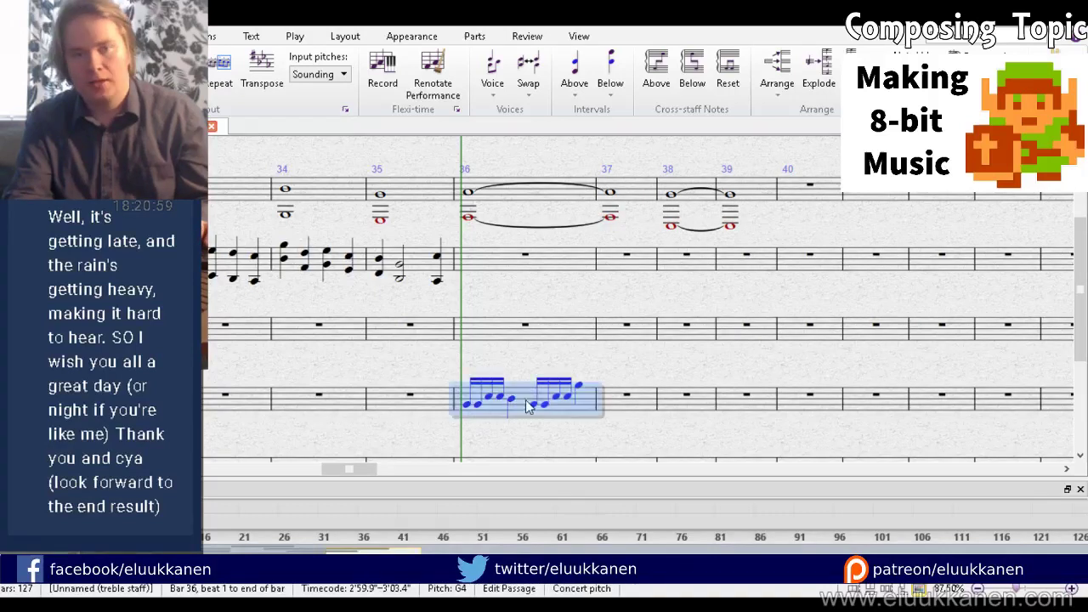
key("r")
scroll(803, 429, "up", 2)
left_click(803, 260, "alt")
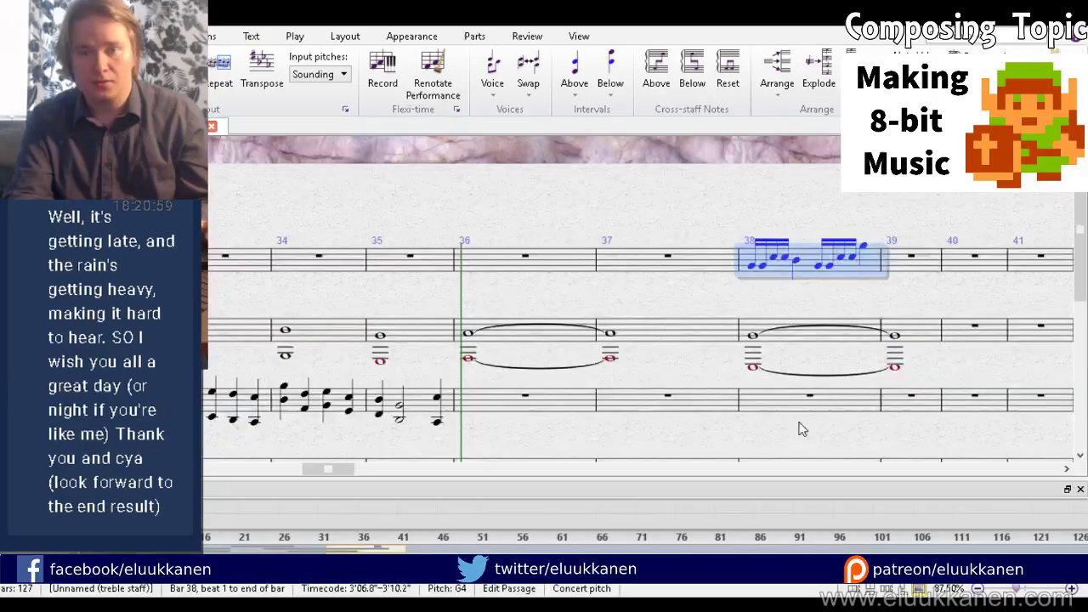
key("ctrl+z")
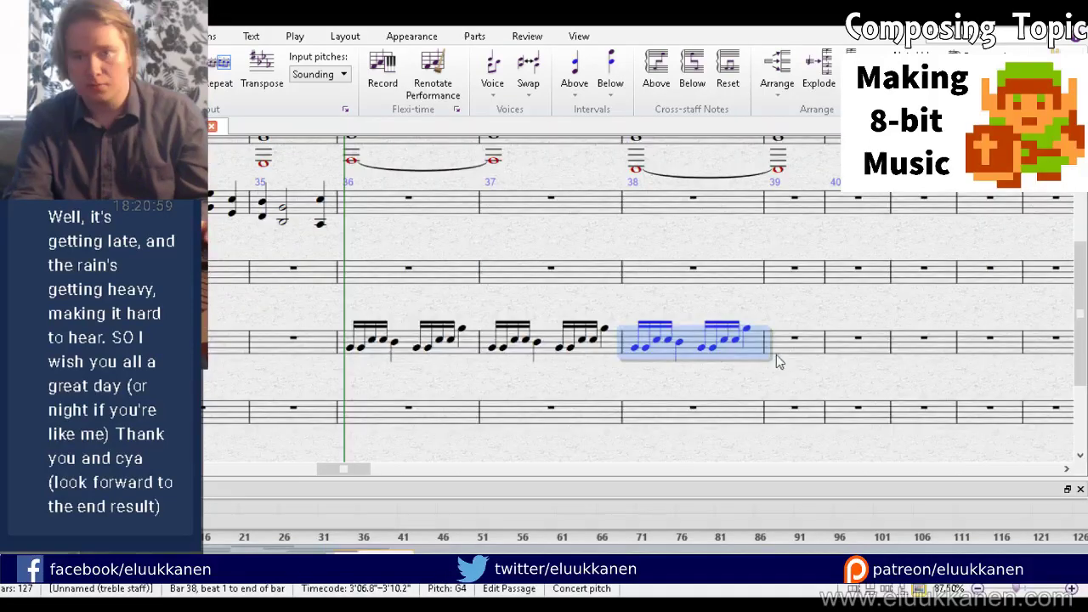
key("r")
key("Escape")
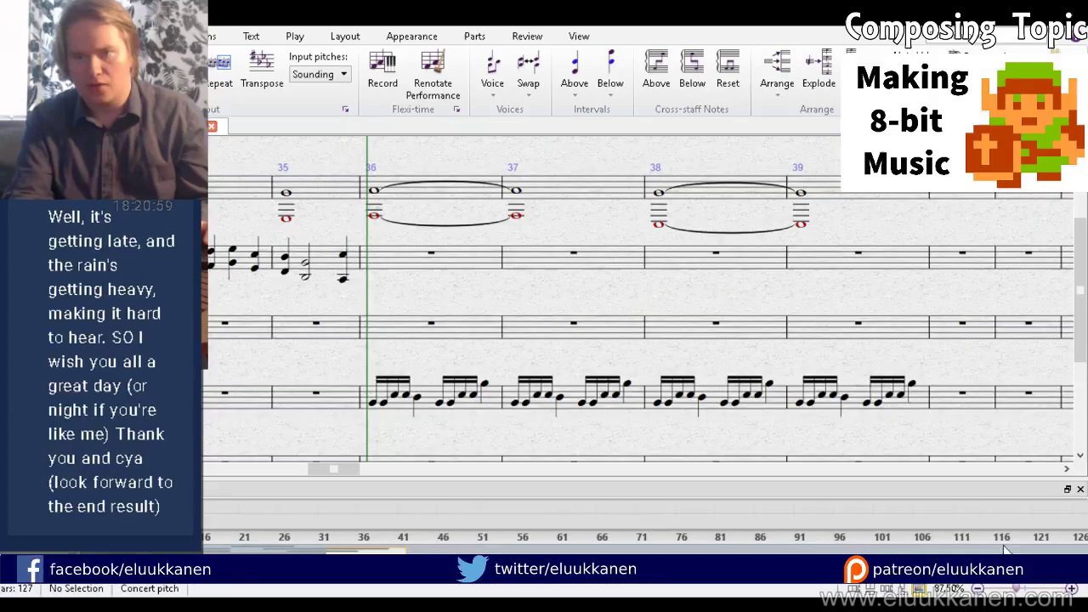
Step: Enter a syncopated sixteenth-note line in the fourth staff's bar 36, starting on repeated C5 notes and ending with E5 and D5
left_click(378, 330)
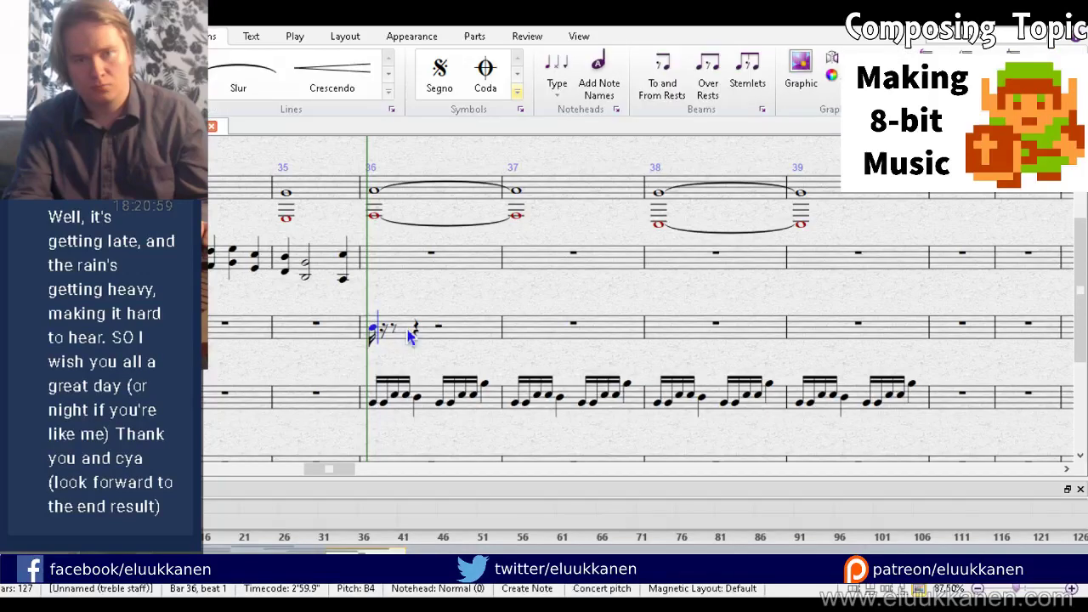
key("alt+n")
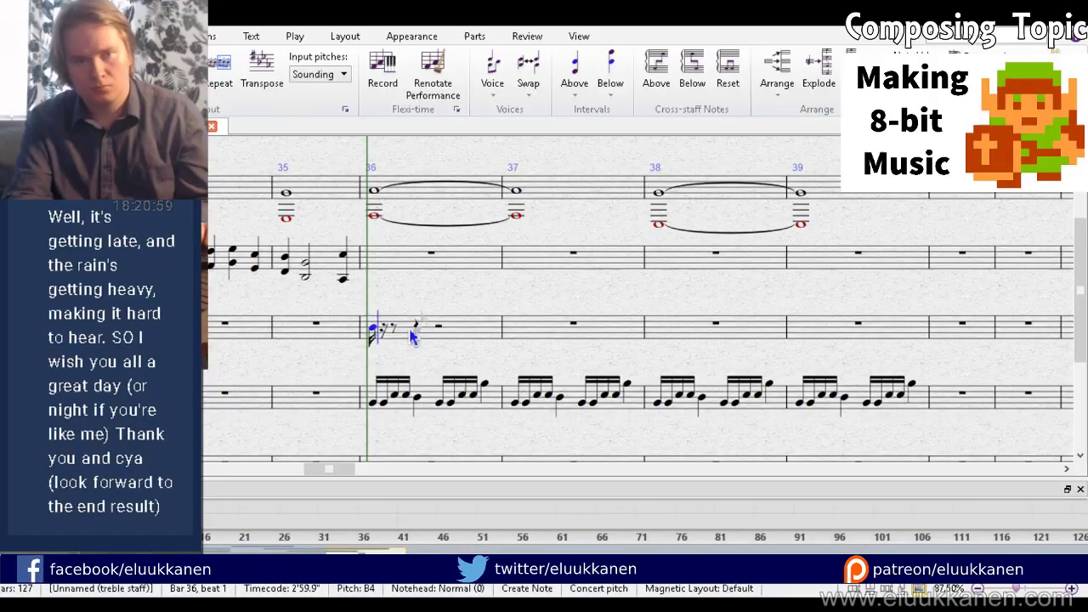
key("Up")
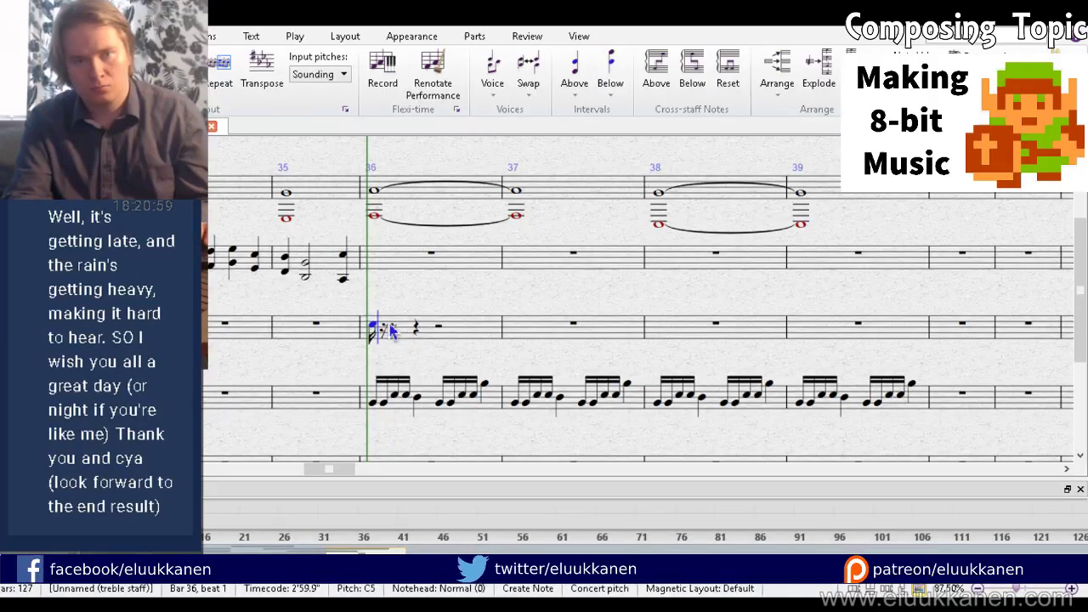
left_click(392, 331)
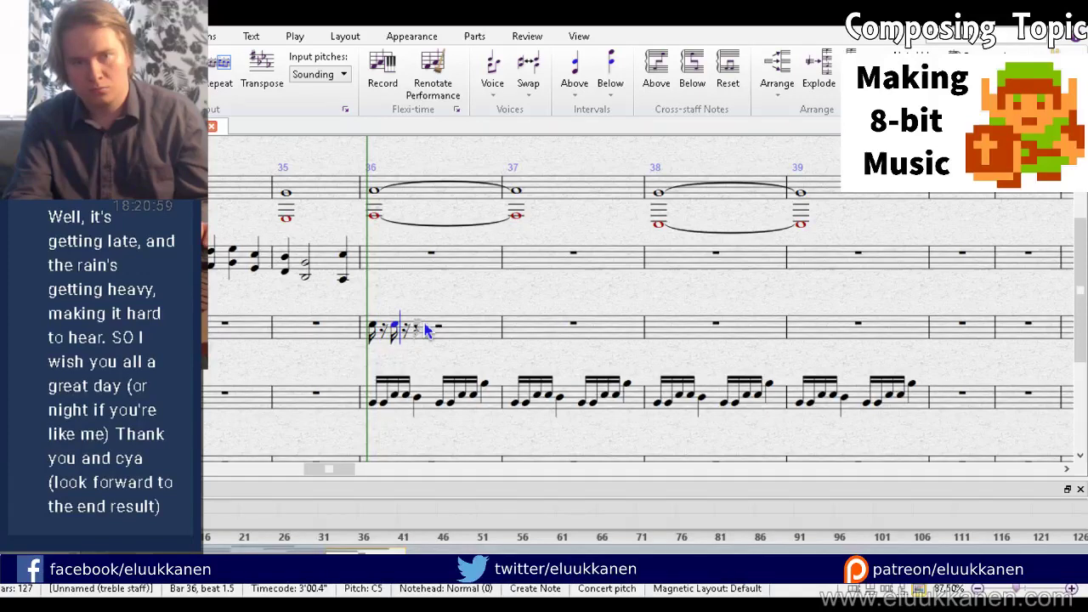
left_click(428, 332)
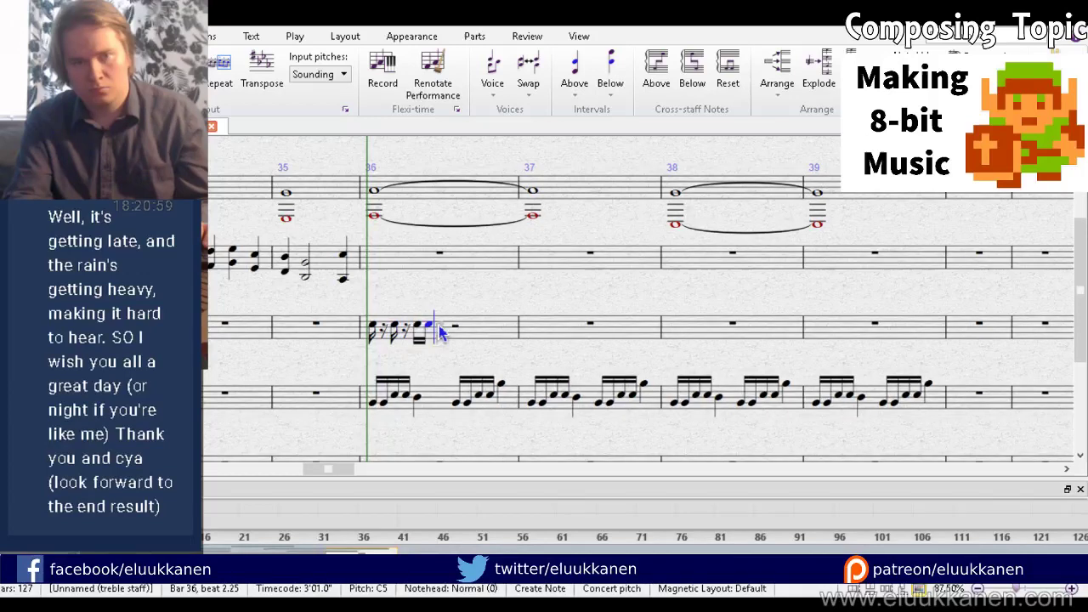
left_click(439, 332)
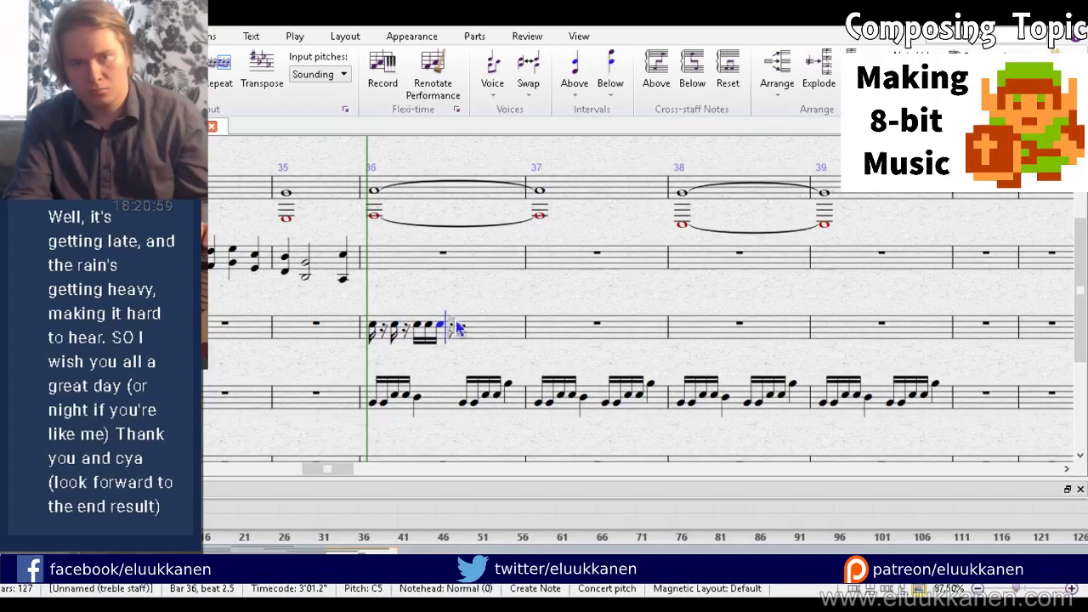
left_click(482, 326)
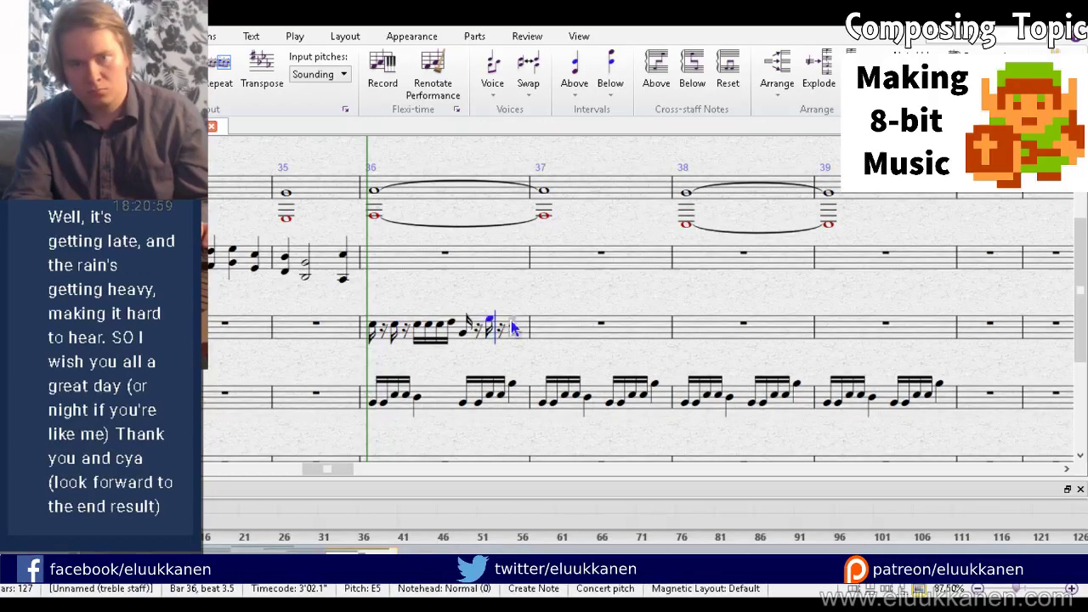
left_click(512, 328)
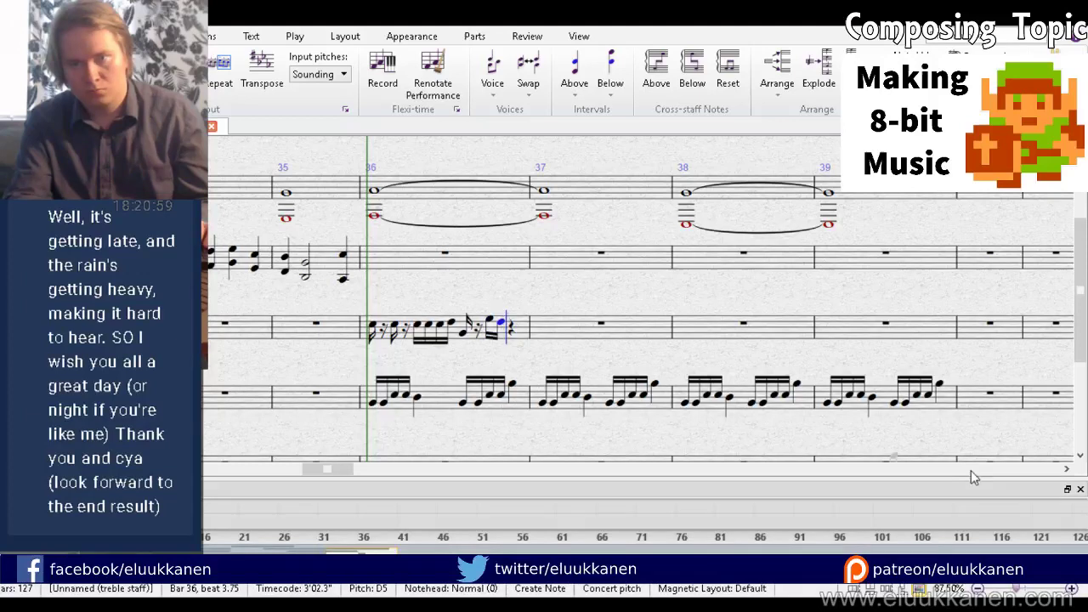
key("Escape")
Step: Repeat the fourth staff's bar 36 rhythm three times to fill bars 37 to 39
left_click(521, 327)
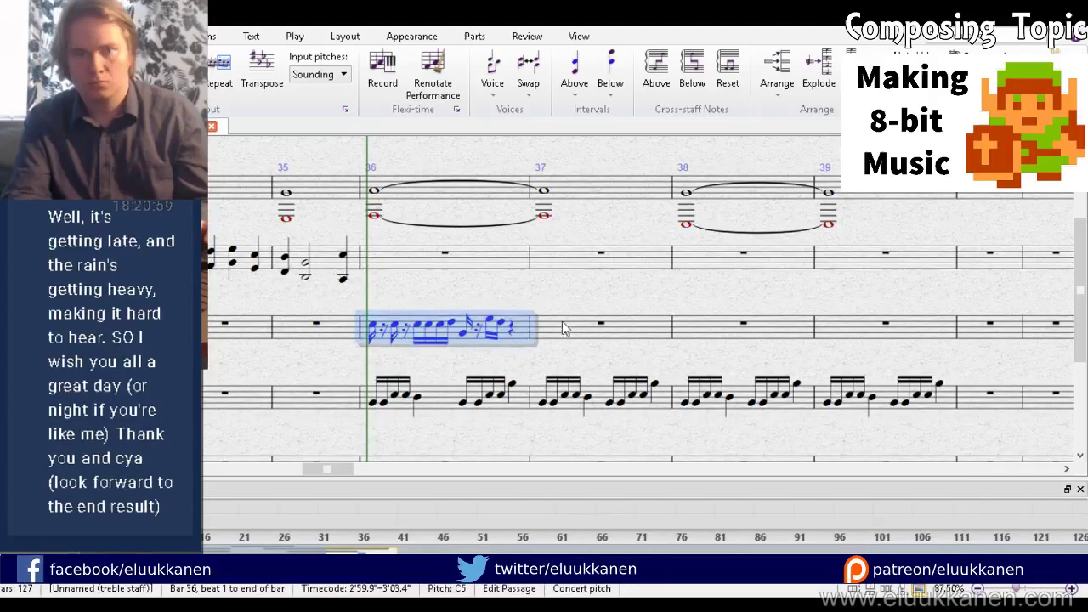
key("r")
key("r")
key("r")
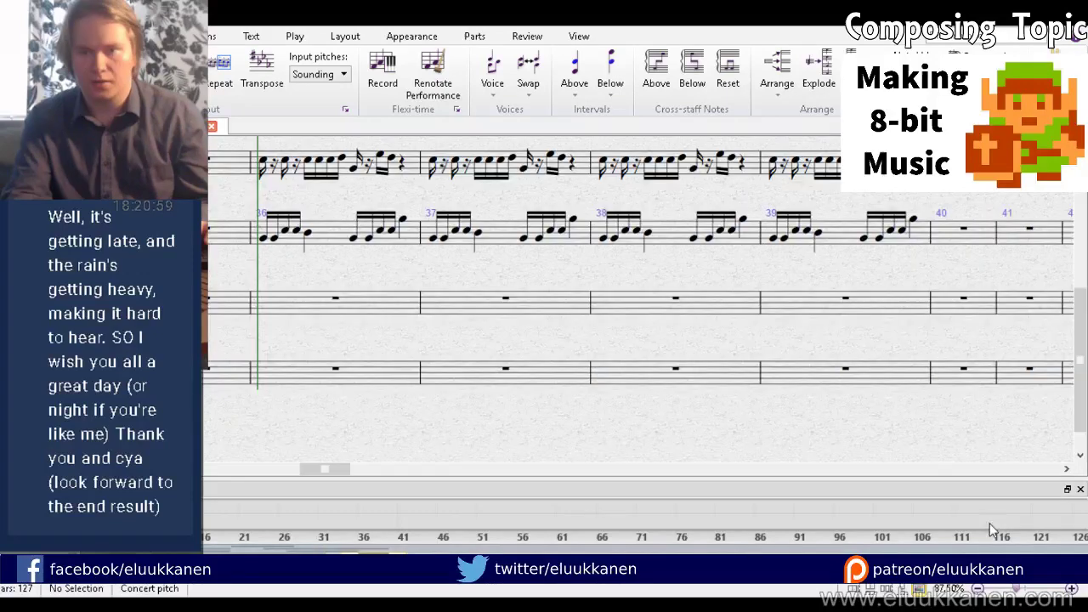
Step: Enter quarter notes B4 and A4 on beats 3 and 4 of the sixth staff's bar 36, and D4, E4, D4 in bar 37
left_click(353, 367)
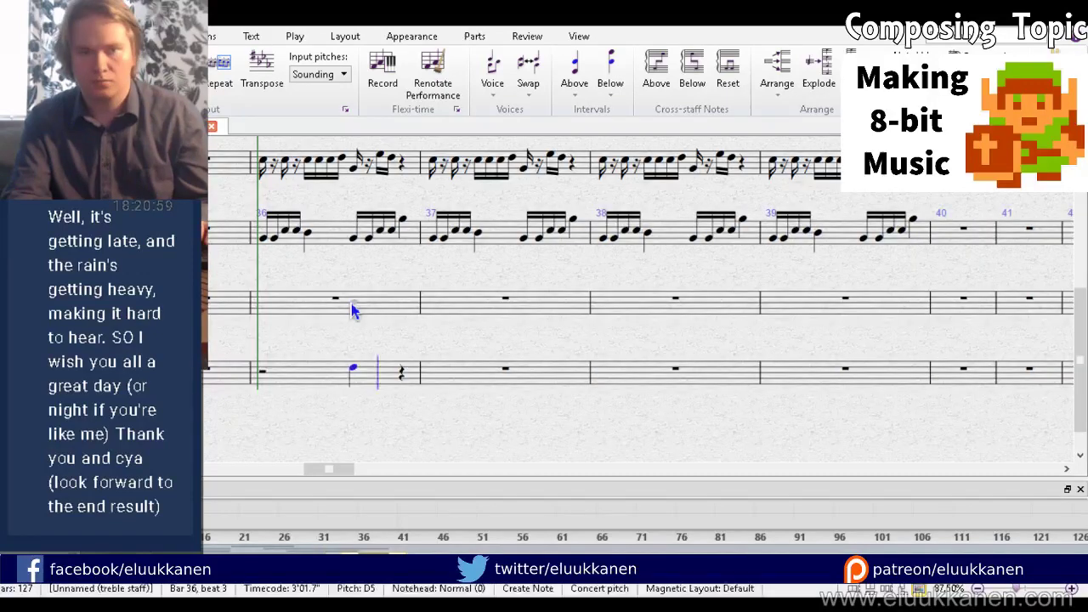
key("ctrl+z")
left_click(352, 303)
left_click(403, 305)
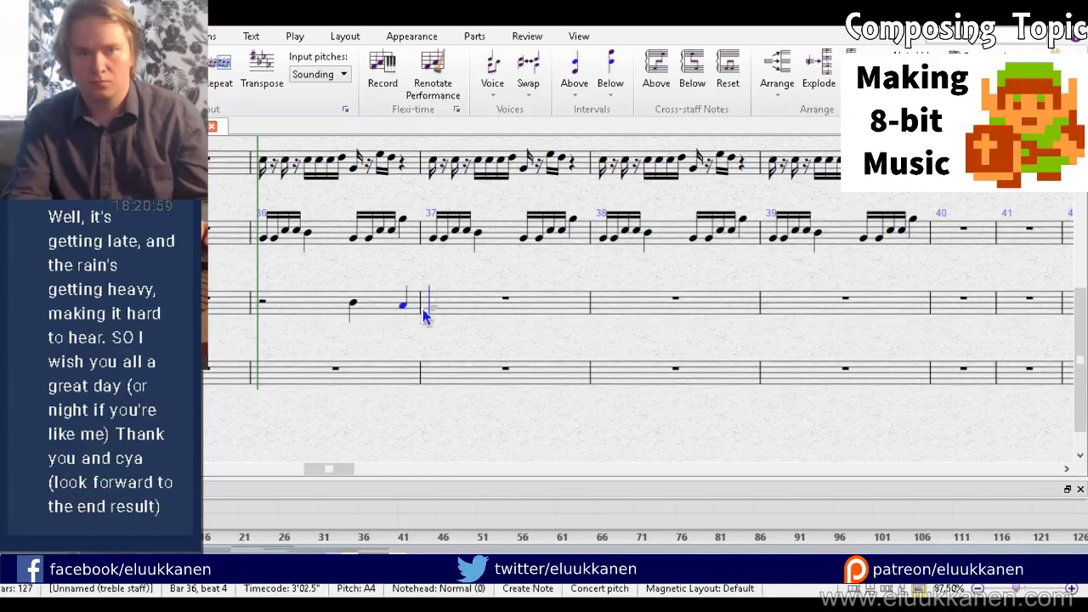
left_click(436, 315)
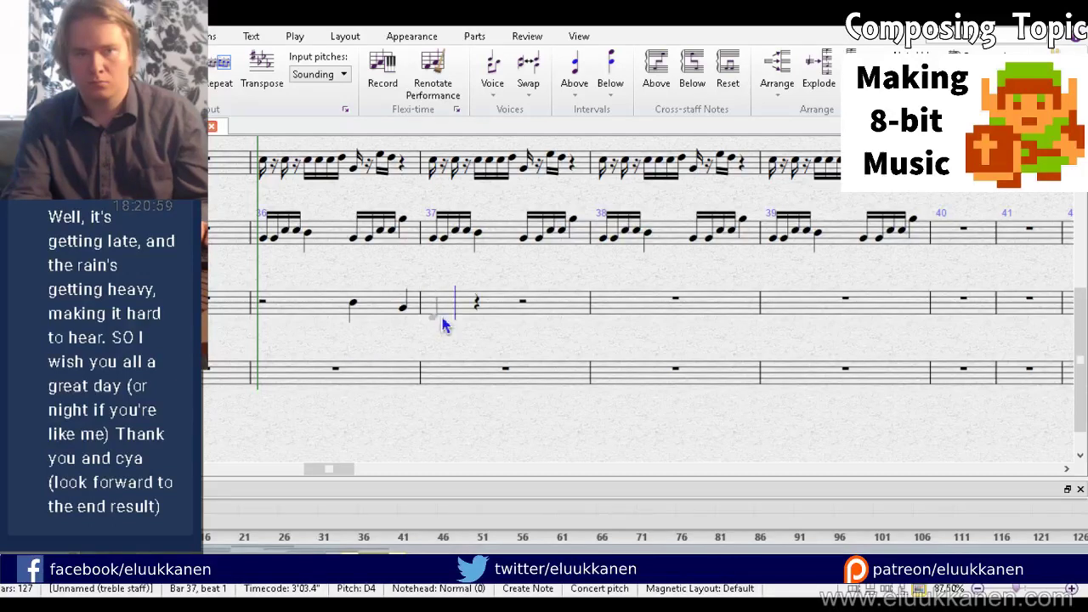
left_click(479, 313)
left_click(523, 317)
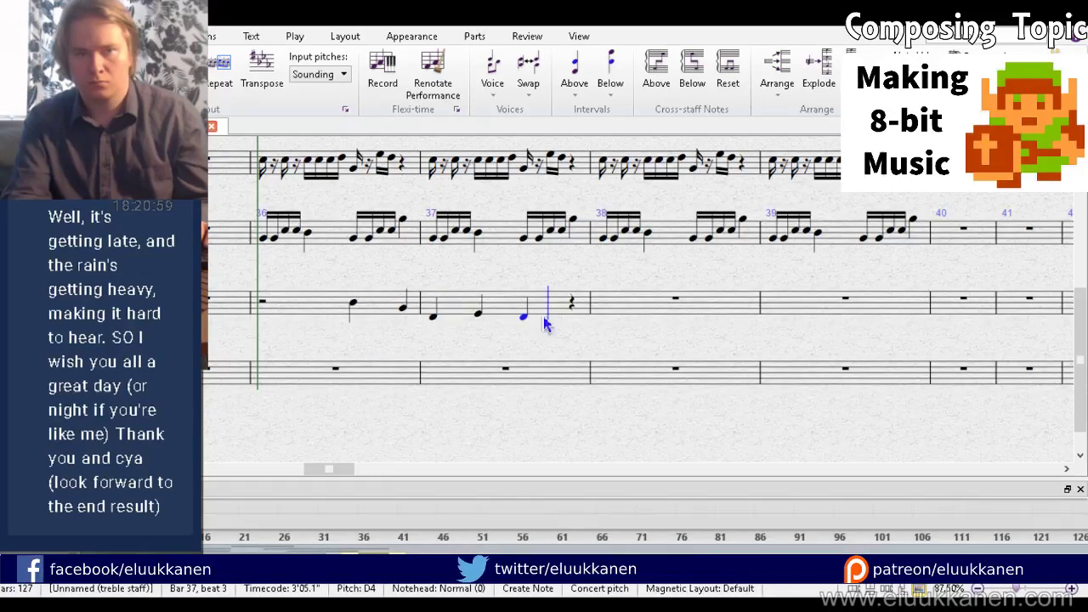
Step: Copy the sixth staff's two-bar melody from bars 36–37 to bars 38–39, and double all four bars in the top staff
key("Escape")
left_click(544, 311)
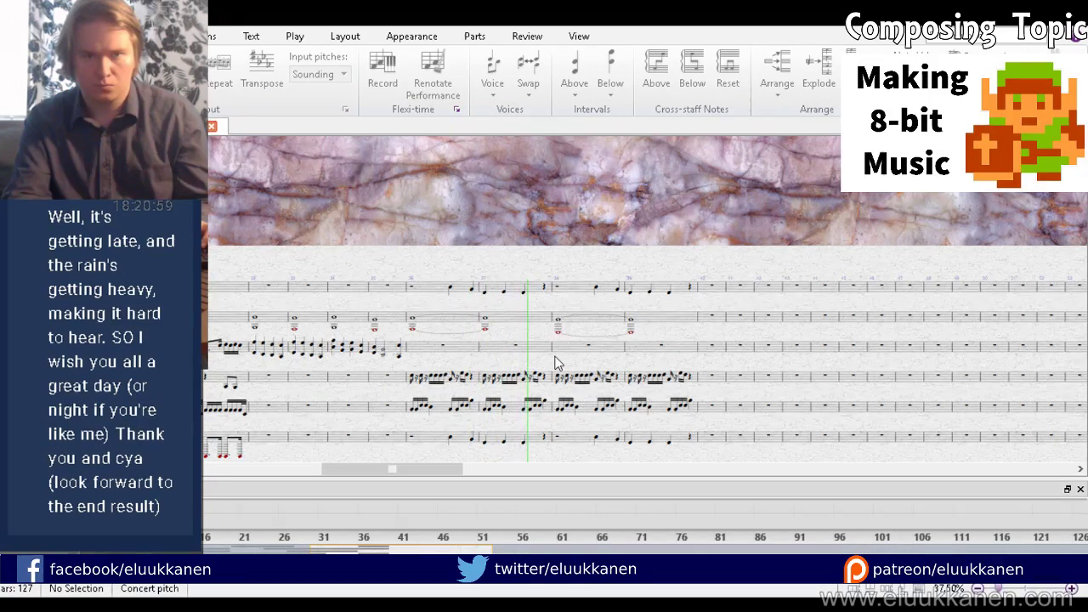
Step: Play back the layered melody, rhythm and arpeggio parts from bar 36 into bar 39
left_click_drag(557, 364, 652, 226)
key("space")
left_click(661, 359)
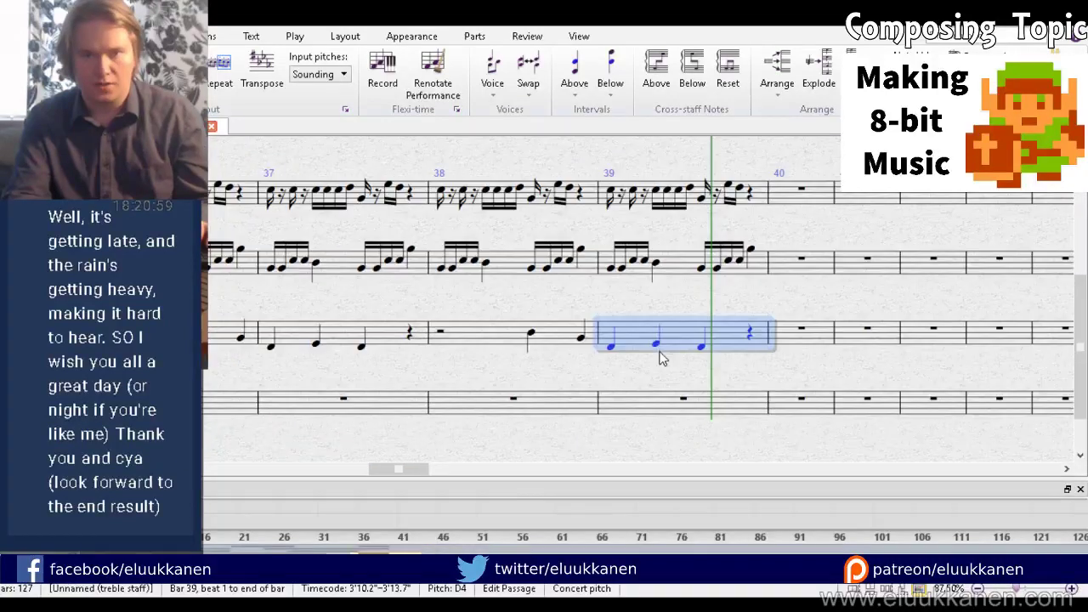
left_click(653, 403)
scroll(310, 340, "up", 7)
scroll(312, 355, "up", 2)
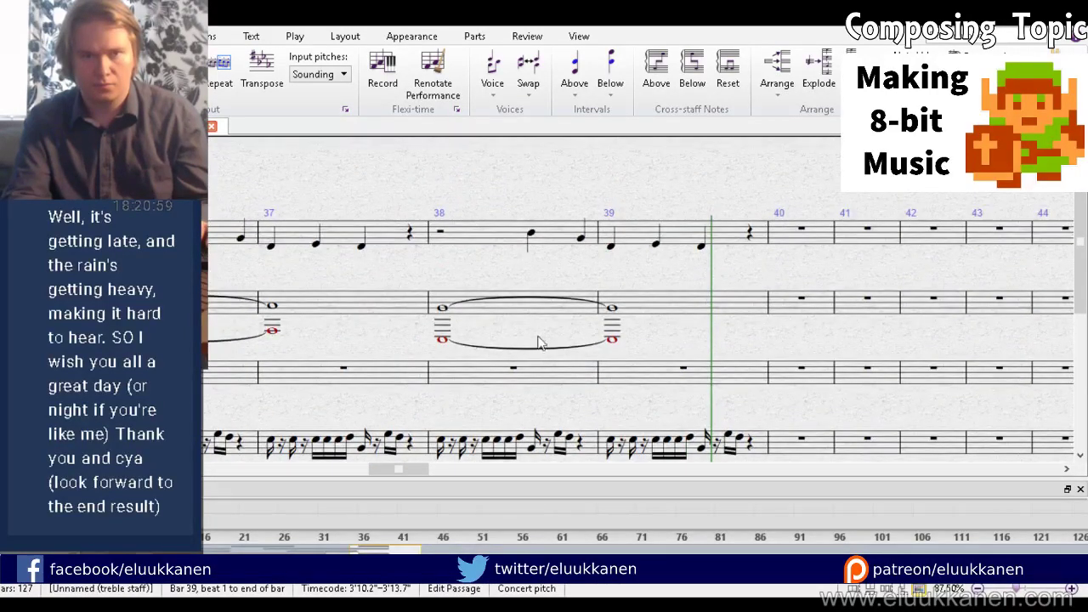
key("Escape")
Step: Copy the second staff's tied C3–G4 whole-note chords from bars 38–39 over bars 36–37
left_click(480, 312)
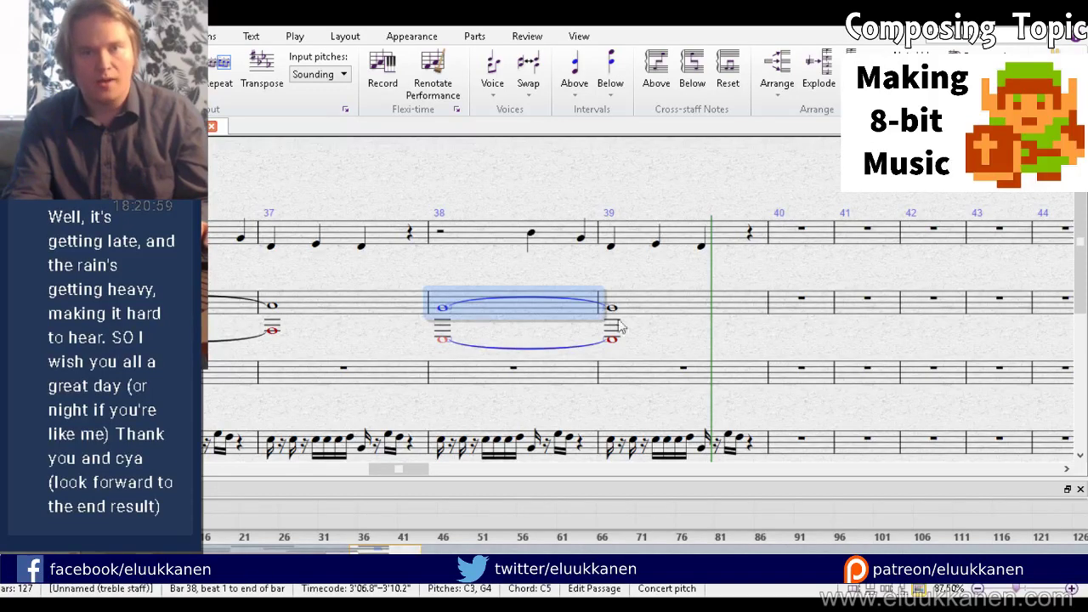
key("ctrl+z")
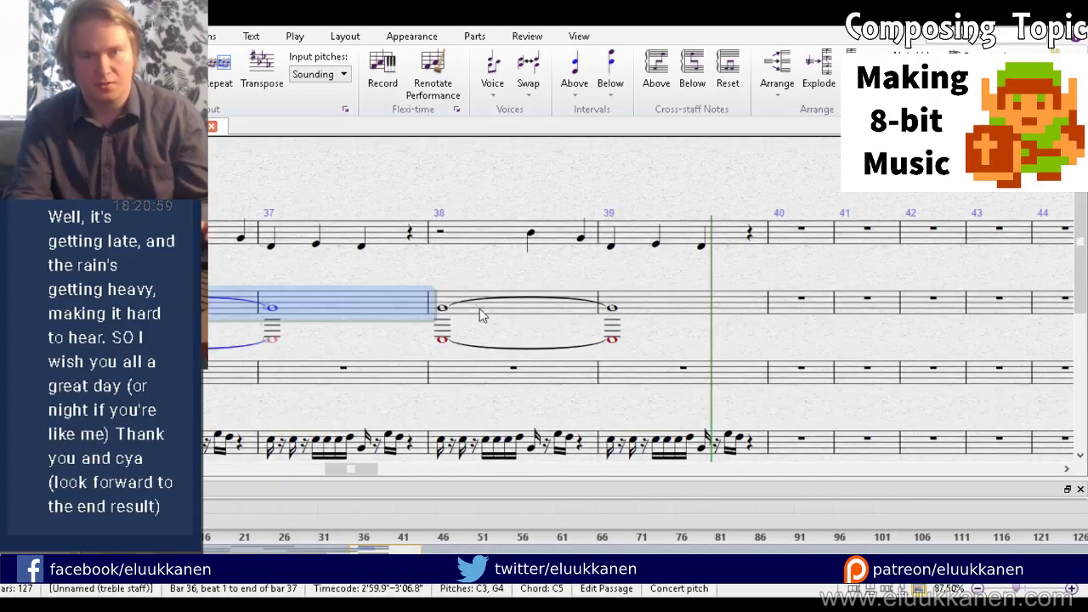
left_click(459, 313)
key("shift+Right")
left_click(445, 310)
key("Escape")
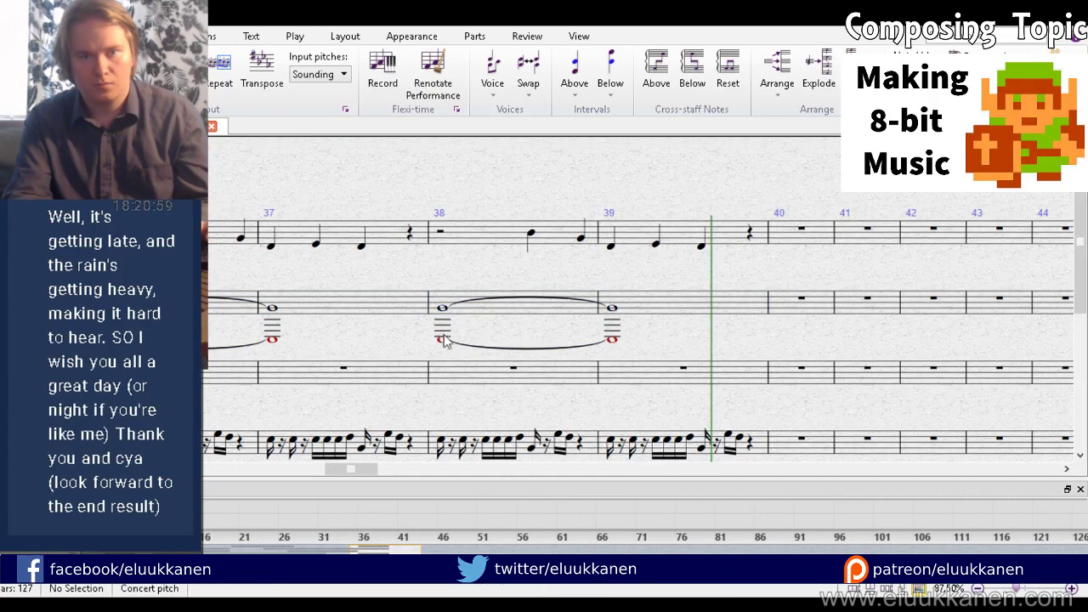
Step: Change the second staff's tied whole-note chords in bars 38–39 to G3 and D4
left_click_drag(443, 339, 444, 326)
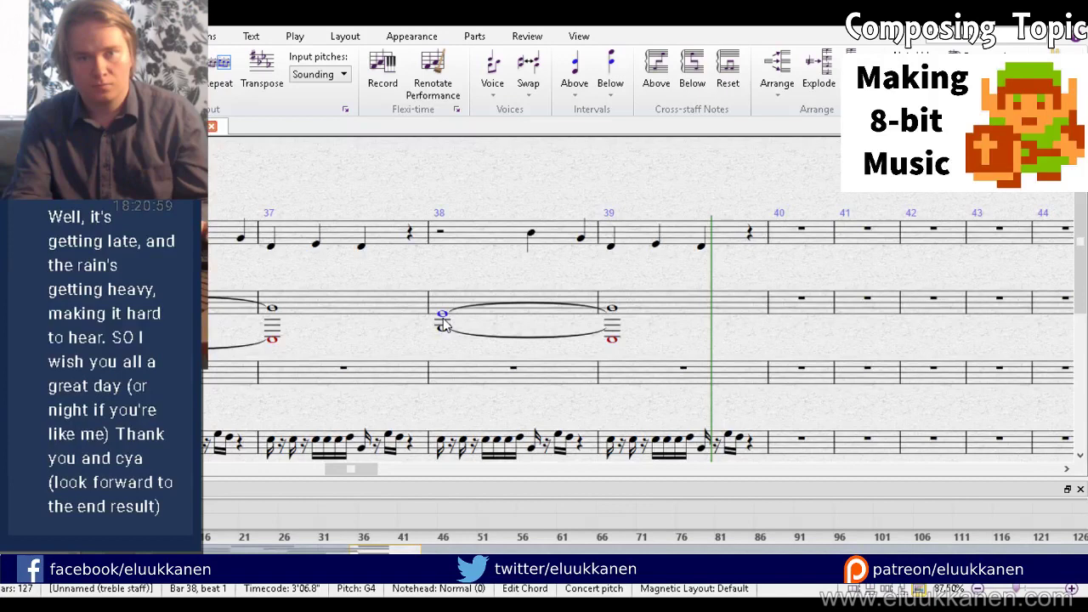
left_click_drag(443, 318, 444, 321)
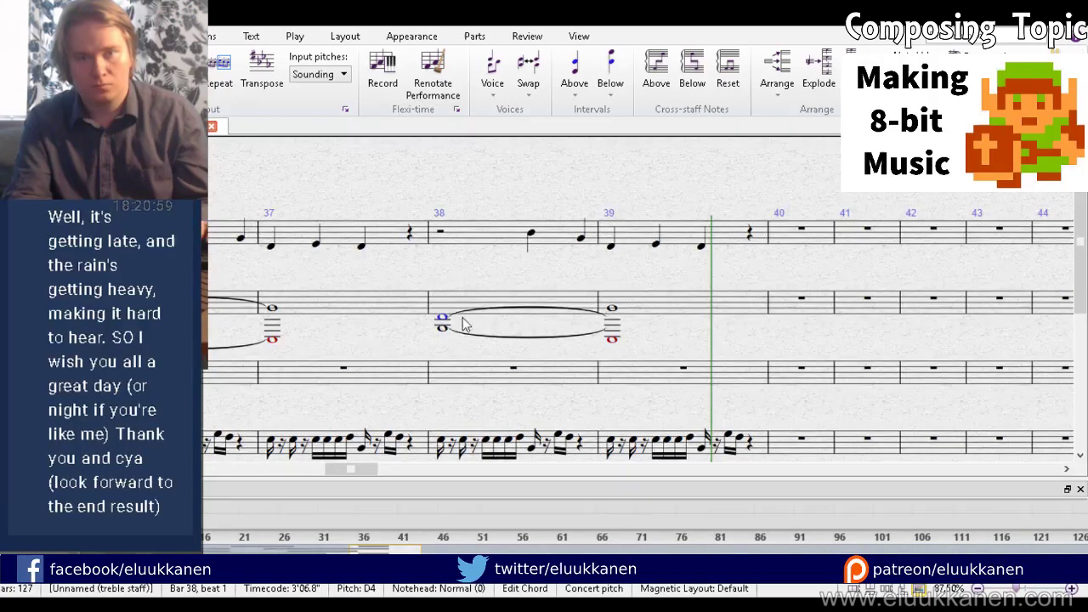
left_click(676, 278)
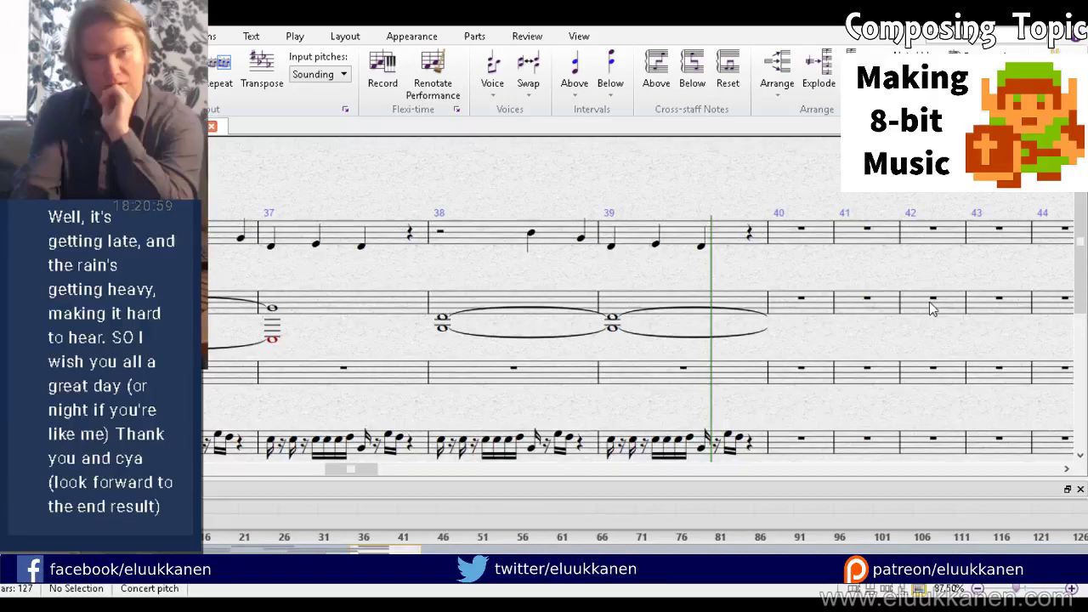
Step: Play back the piece from its early bars through to the layered section in bars 36–39
scroll(932, 309, "down", 3, "ctrl")
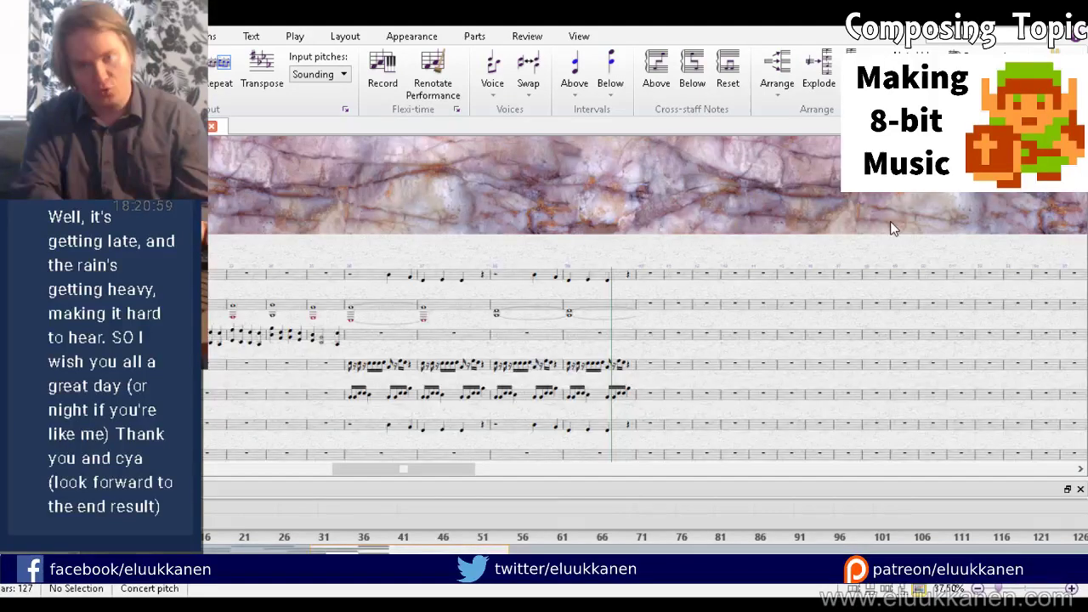
mouse_move(890, 221)
left_mouse_down()
mouse_move(282, 159)
mouse_move(438, 159)
mouse_move(890, 215)
left_mouse_up()
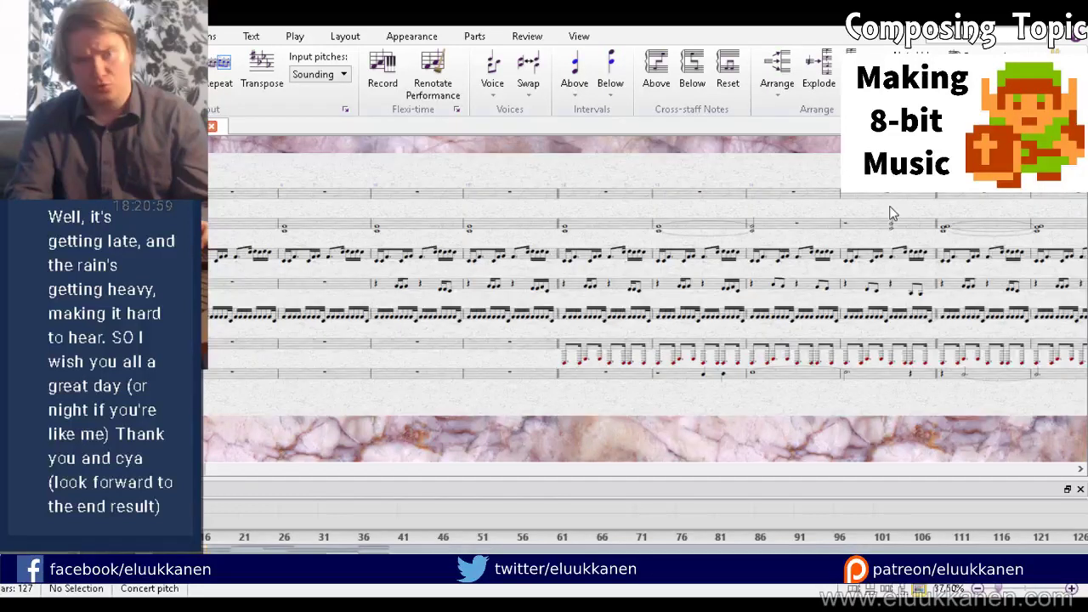
key("space")
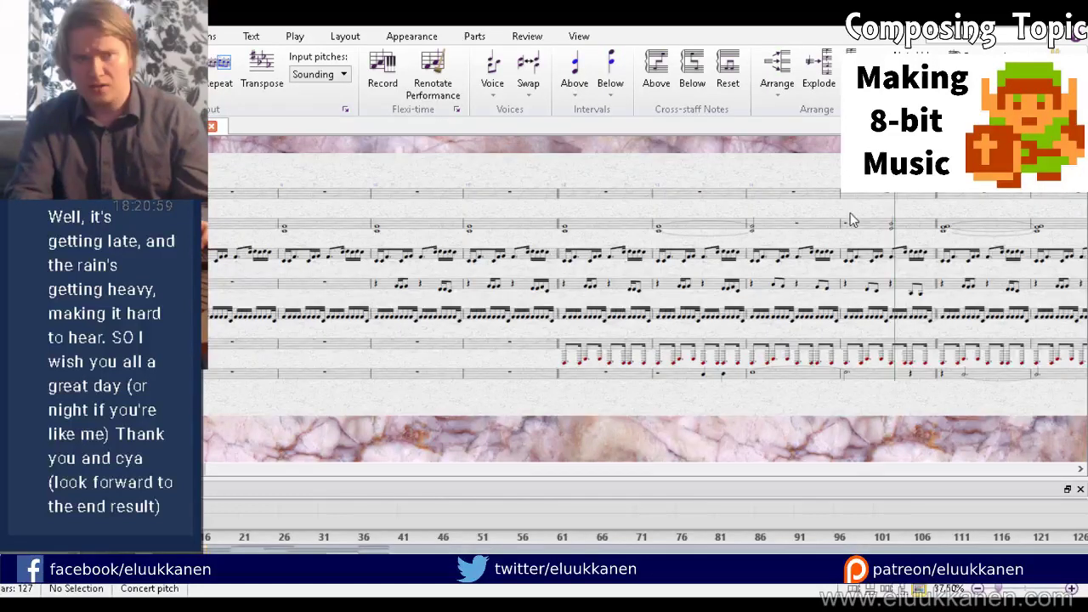
key("space")
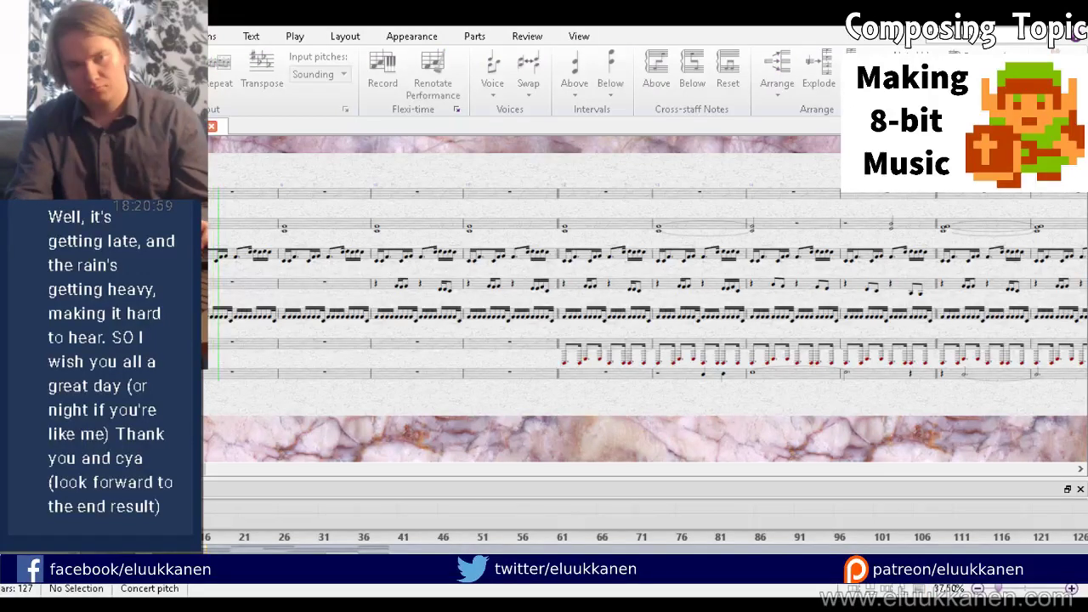
key("space")
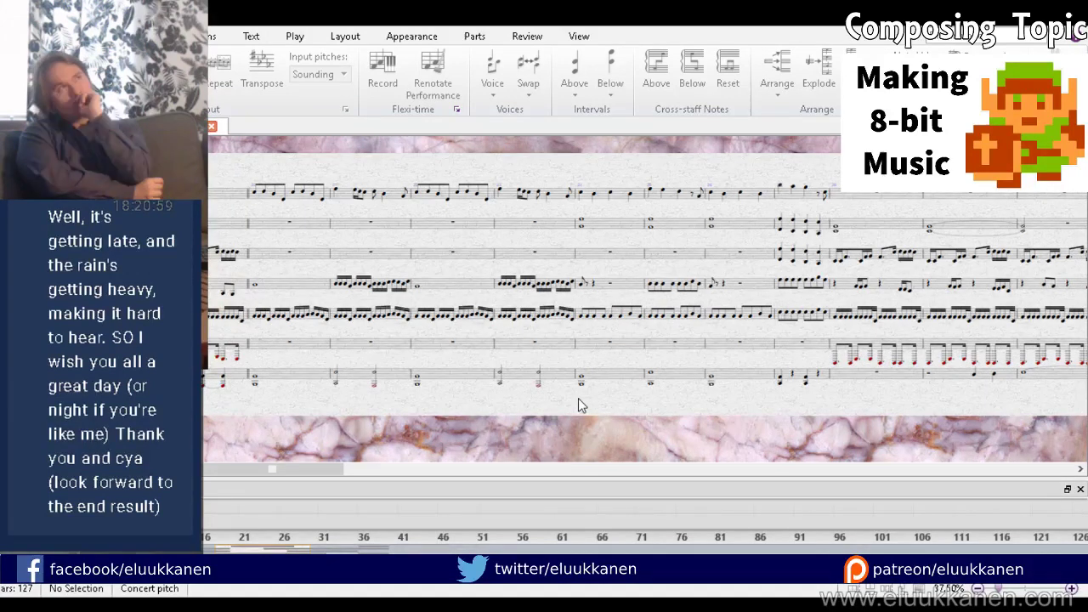
key("space")
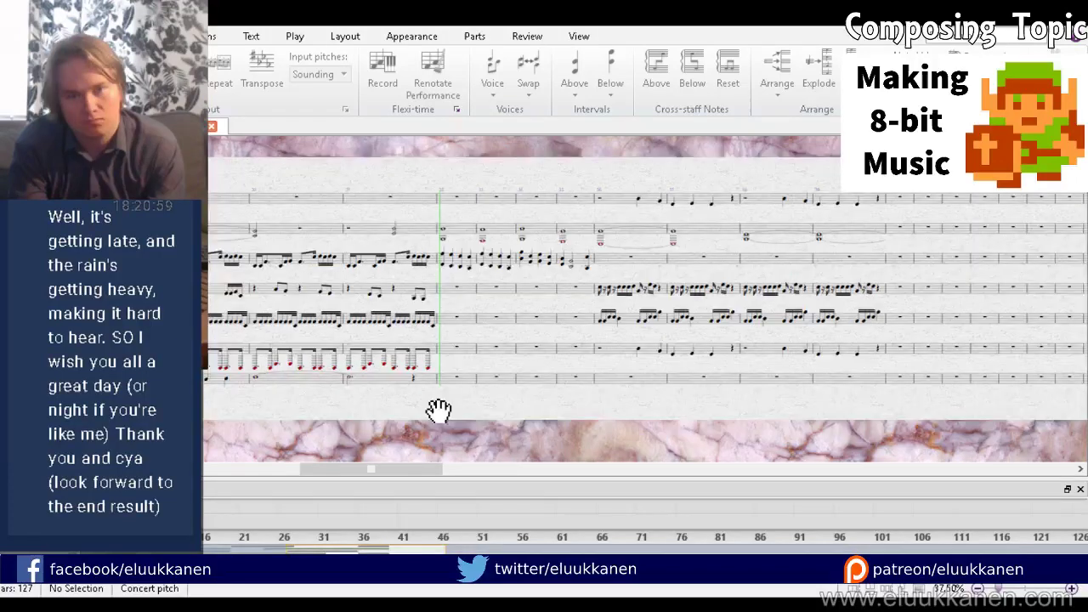
left_click_drag(439, 410, 405, 415)
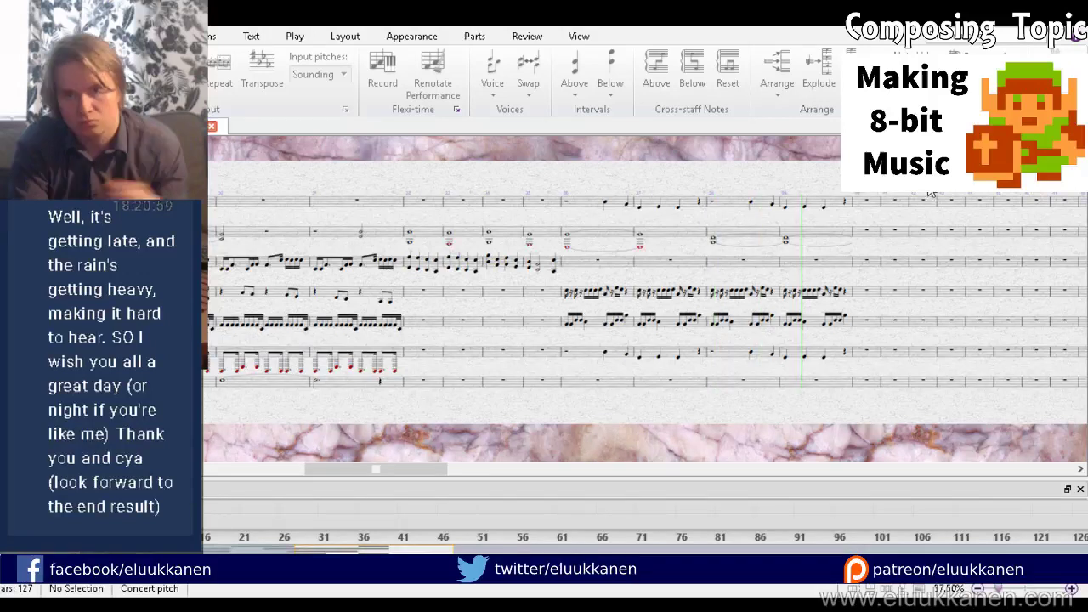
key("space")
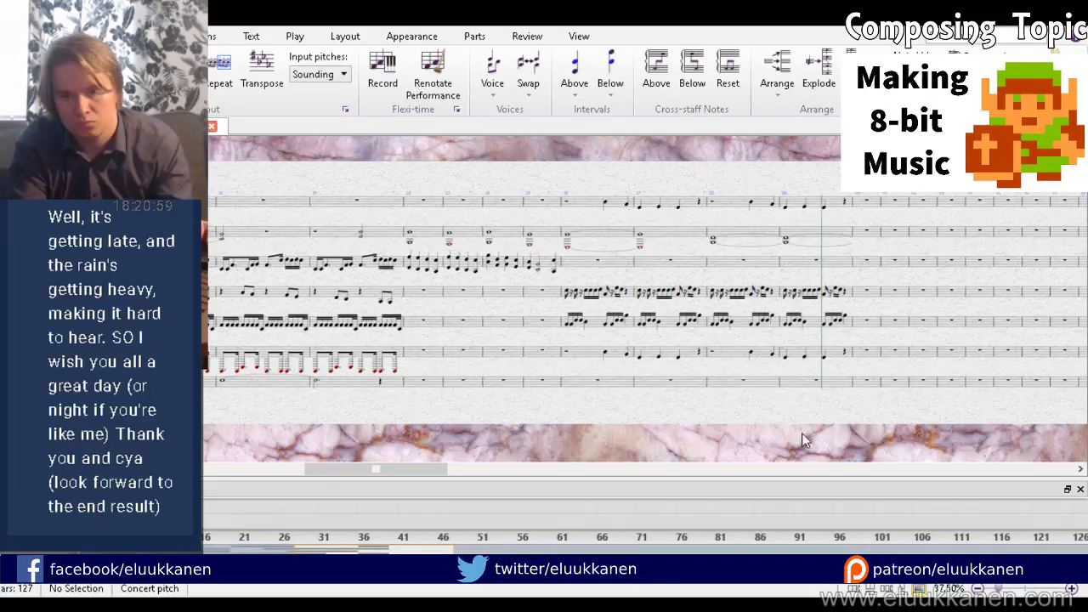
Step: Enter three quarter-note G3s on beats 1 to 3 of the seventh staff's bar 39
left_click_drag(801, 440, 630, 426)
left_click(614, 343)
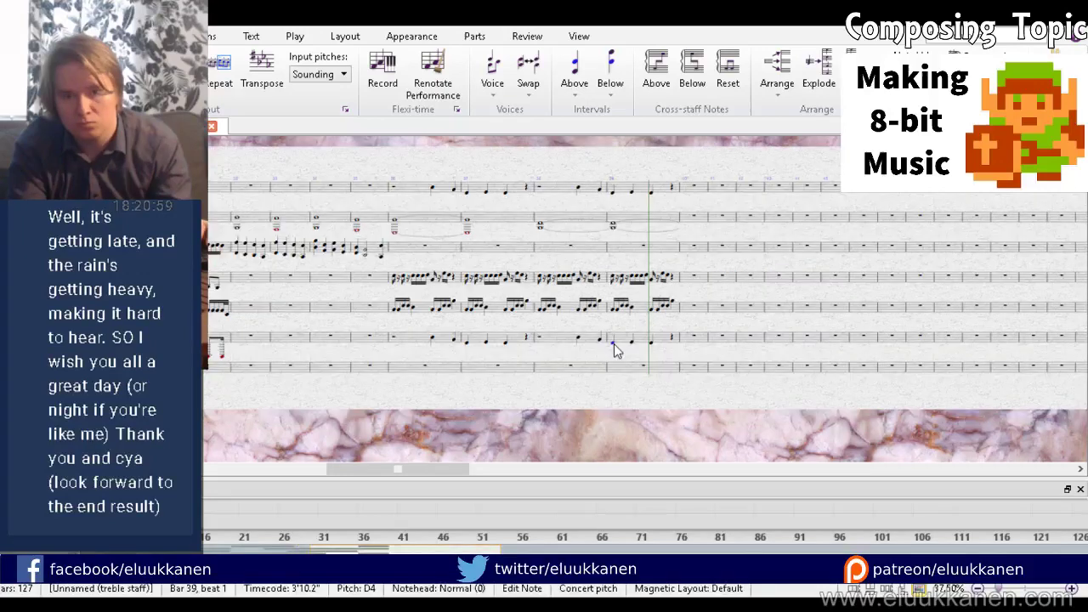
left_click_drag(613, 344, 615, 377)
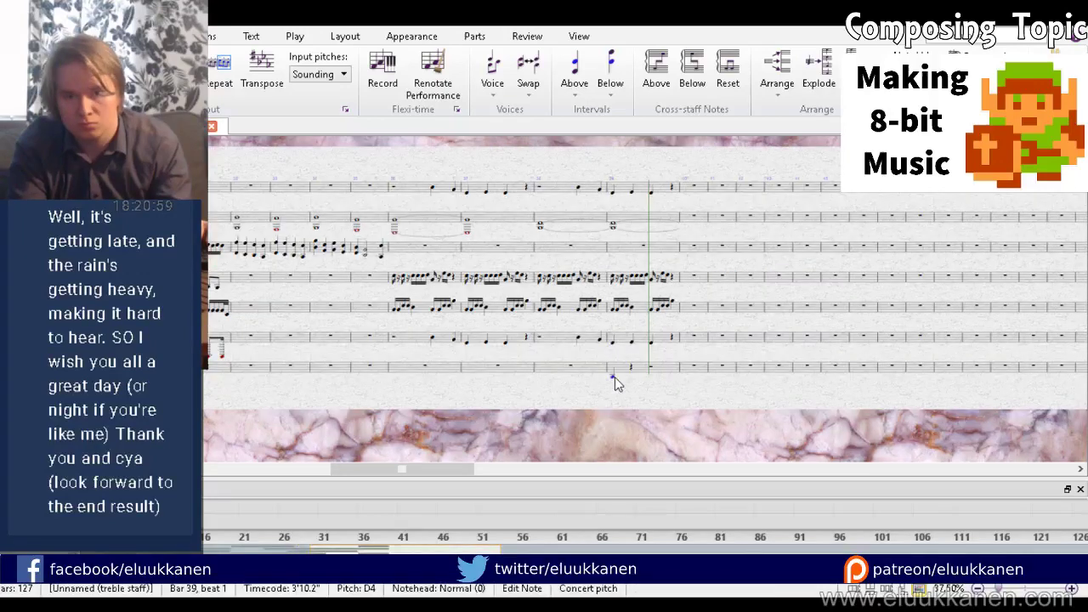
key("Right")
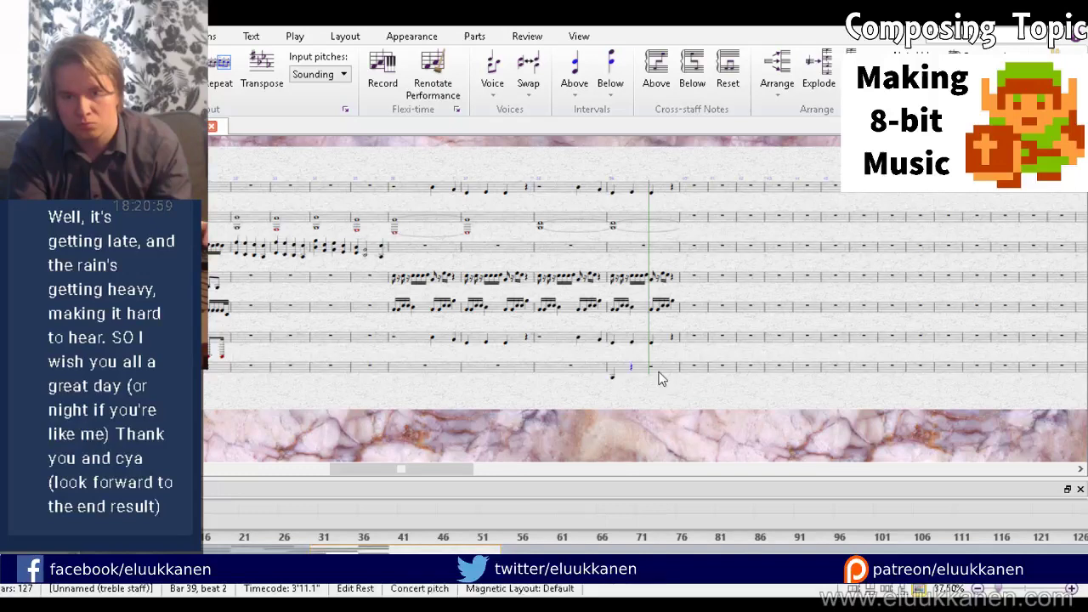
key("g")
key("g")
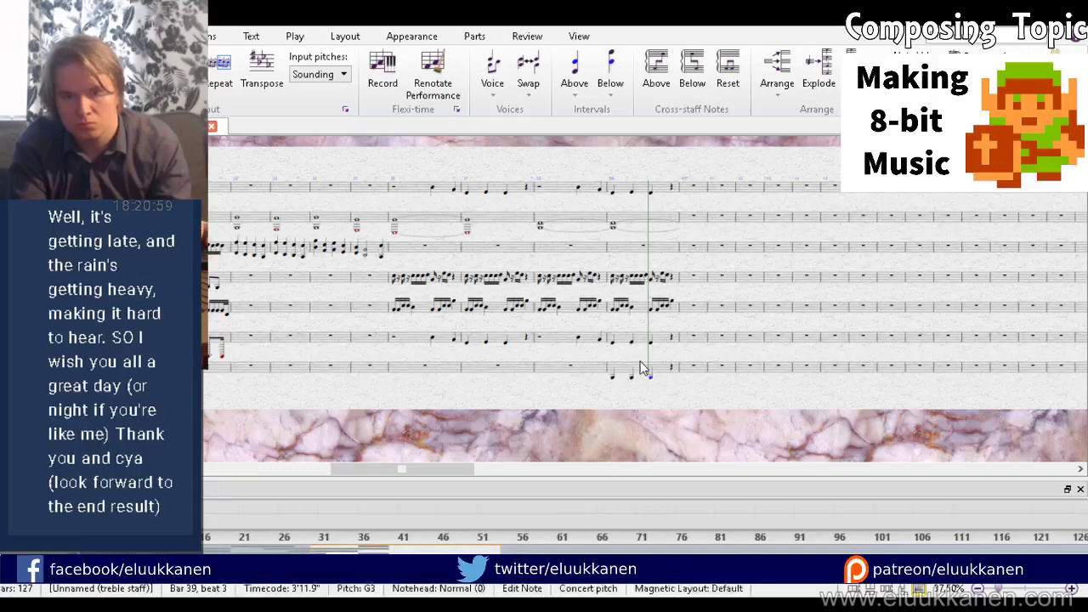
Step: Copy the seventh staff's bar 39 with its three G3 quarter notes to the third staff's bar 39
left_click(640, 361)
left_click(613, 259, "alt")
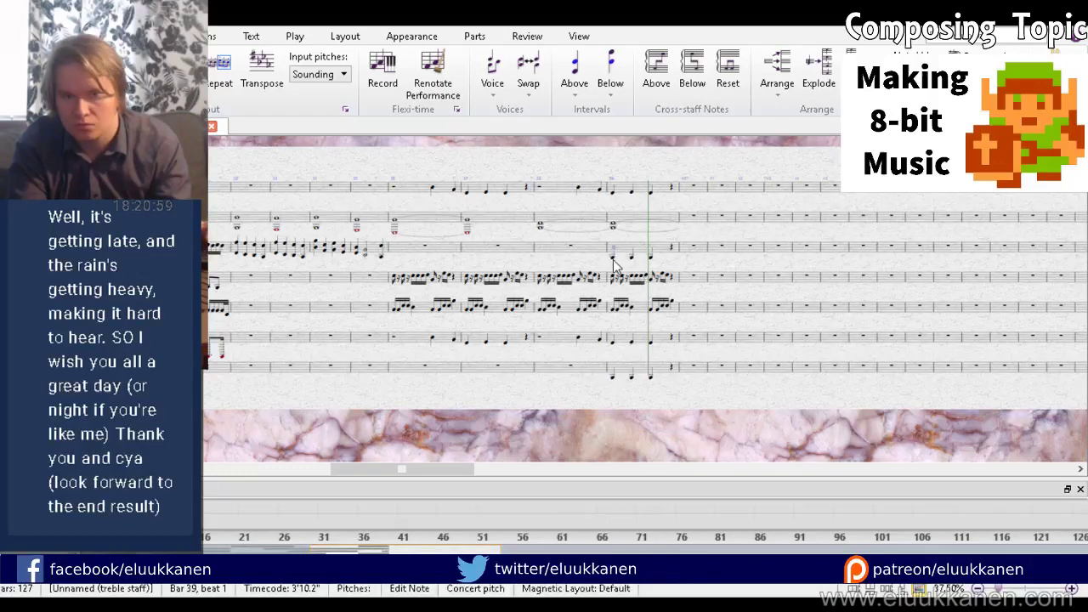
key("Escape")
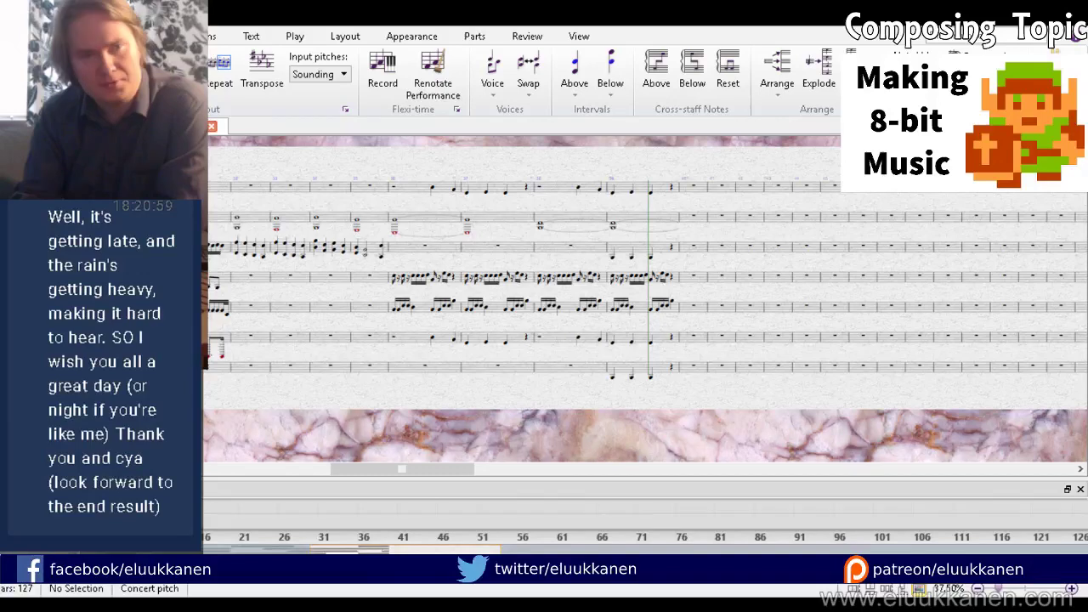
left_click_drag(255, 298, 462, 311)
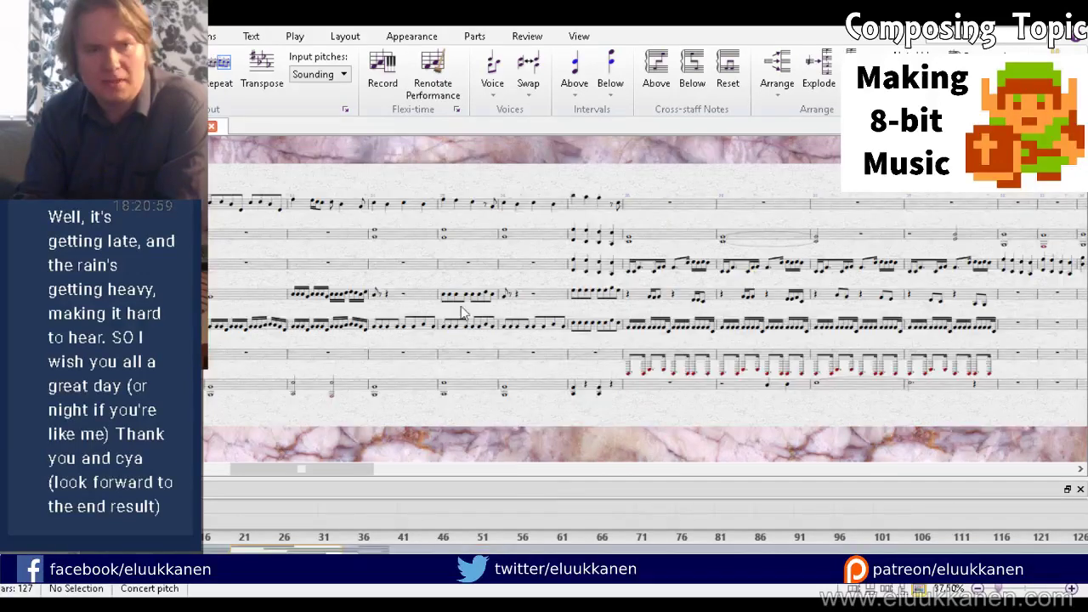
left_click_drag(253, 301, 909, 260)
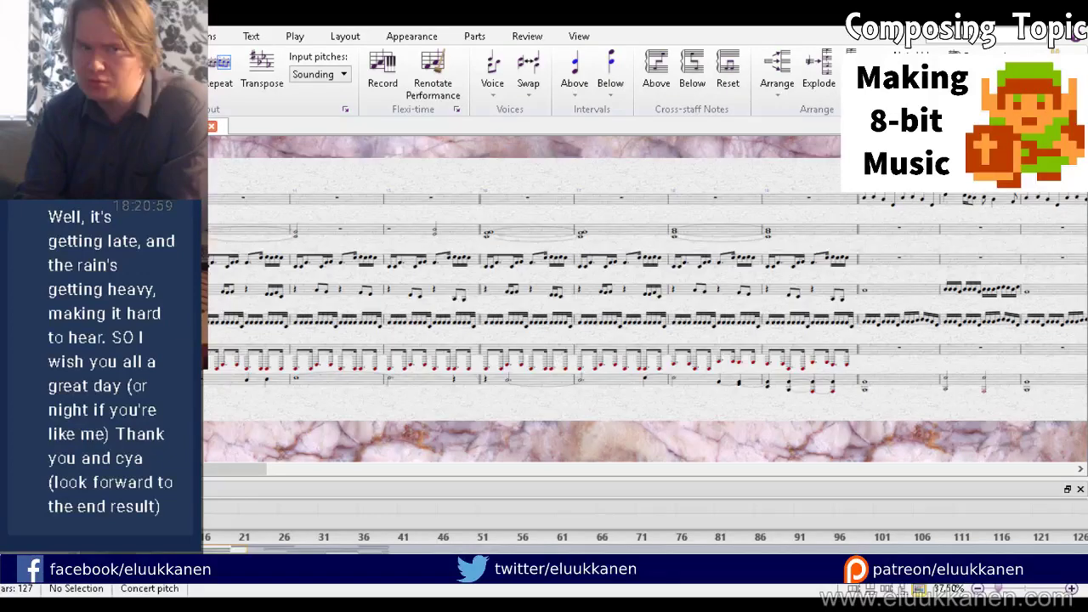
left_click_drag(222, 217, 654, 203)
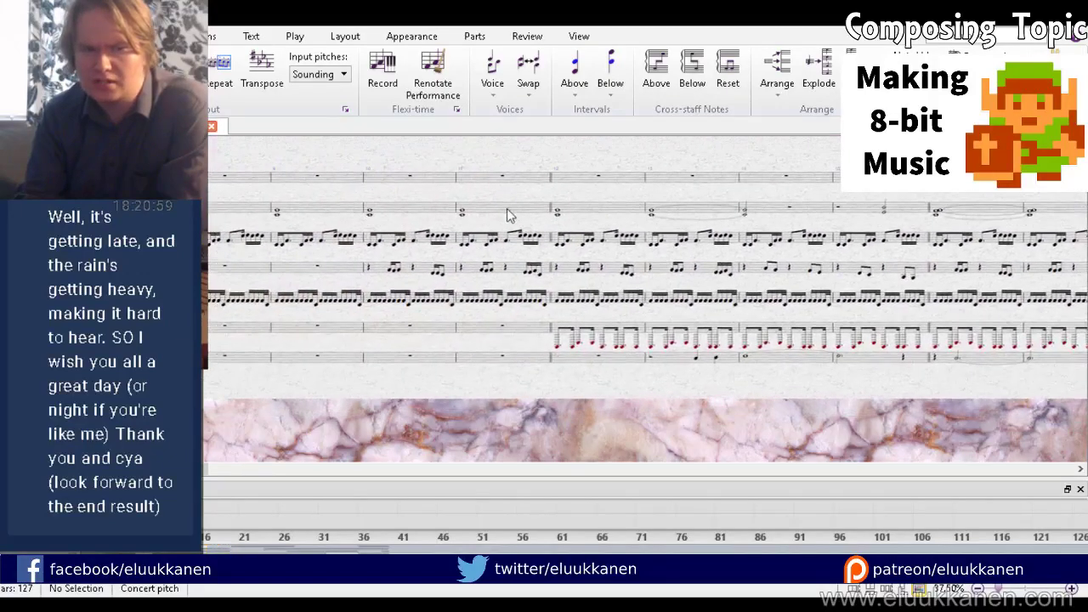
left_click_drag(452, 137, 317, 150)
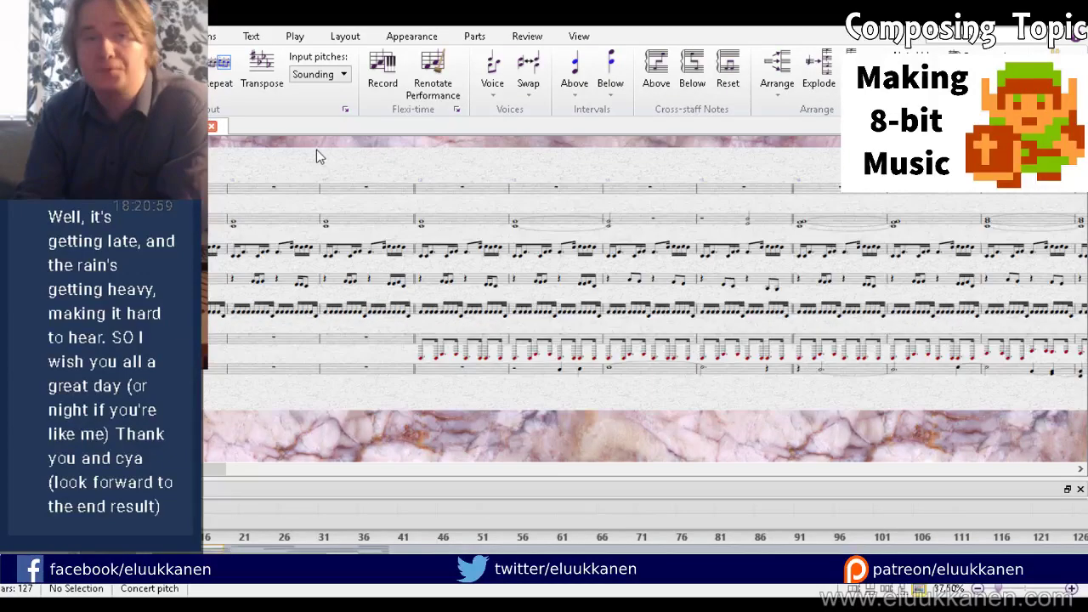